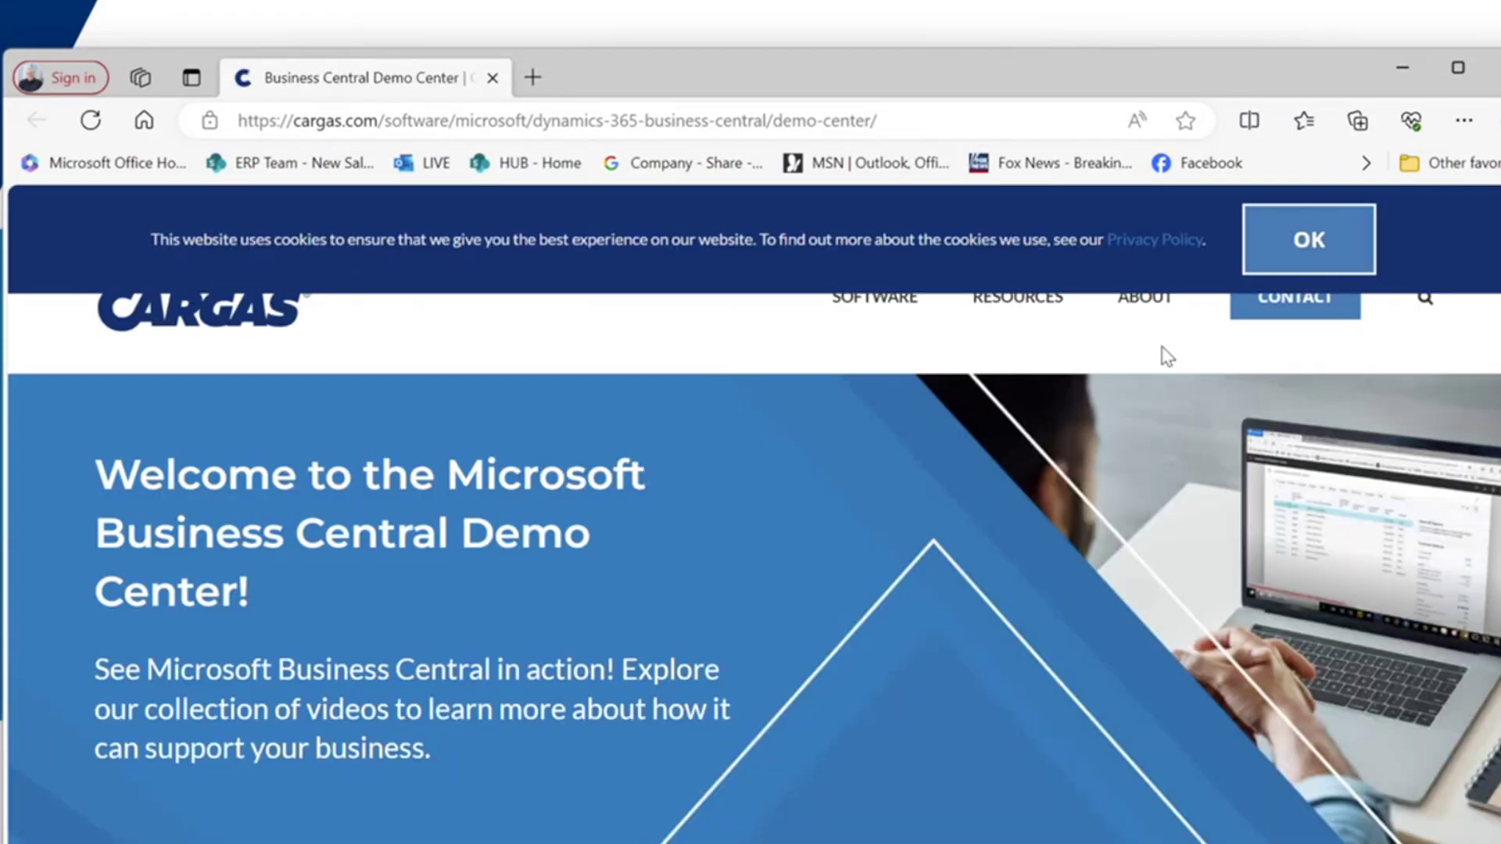
- Accept the Cargas demo center's cookie notice and browse its demo video thumbnails
click(1263, 241)
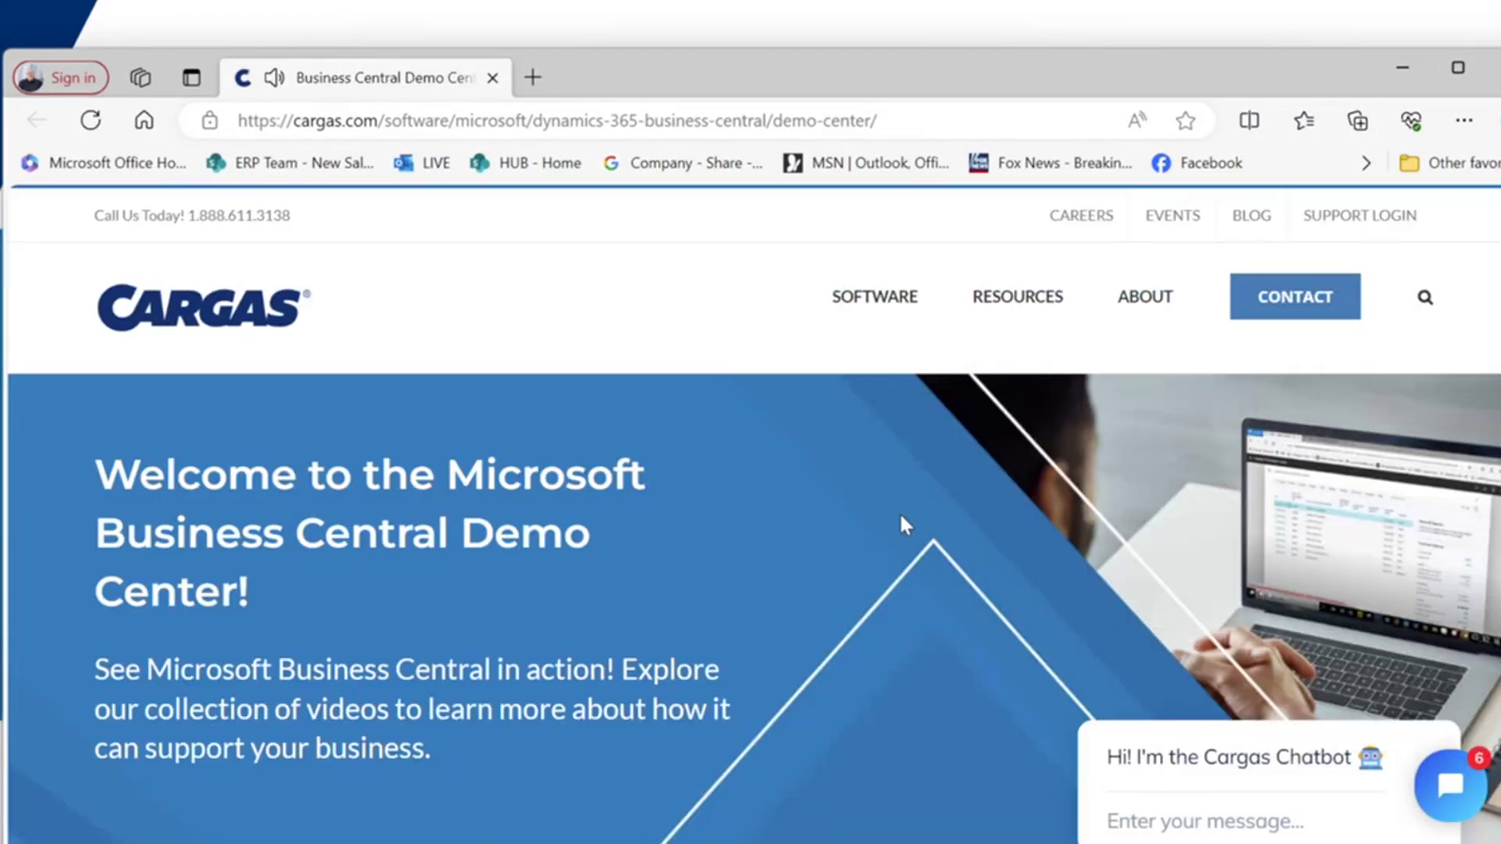
scroll(899, 516, down, 7)
scroll(852, 527, down, 1)
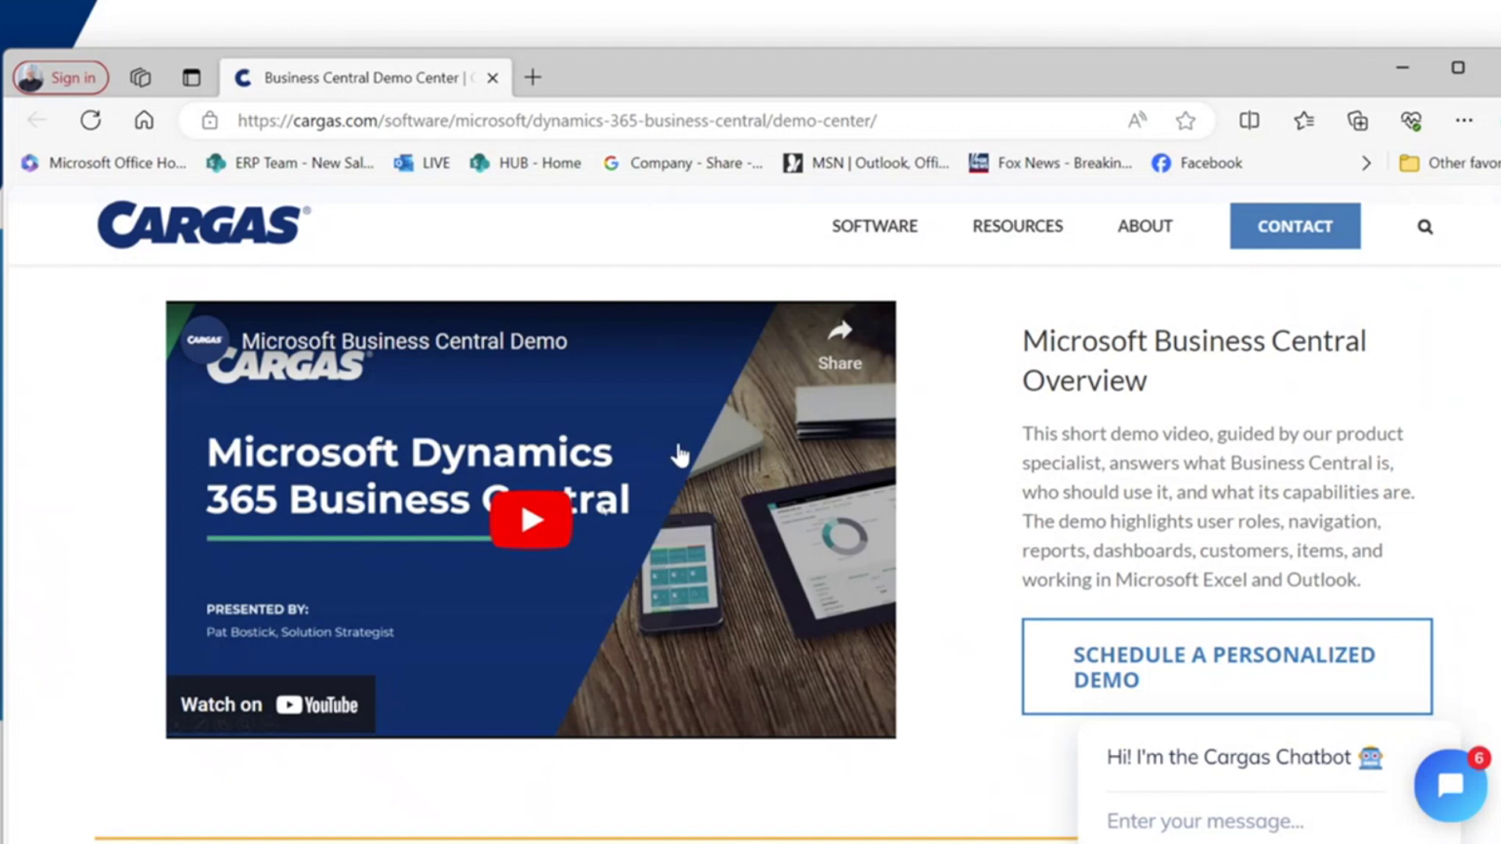
scroll(680, 605, down, 4)
scroll(680, 610, down, 10)
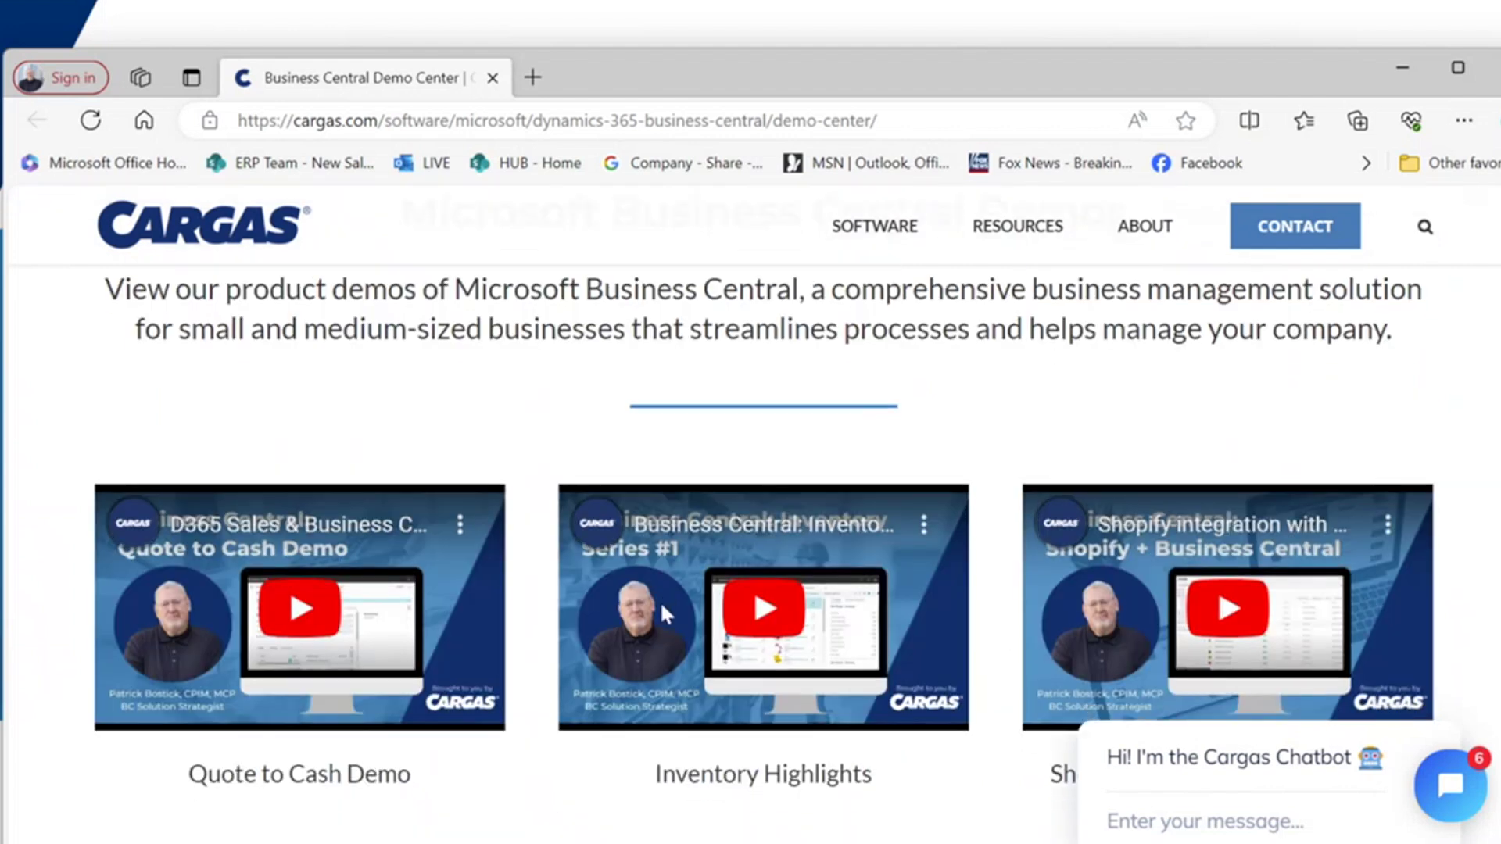
scroll(663, 614, down, 2)
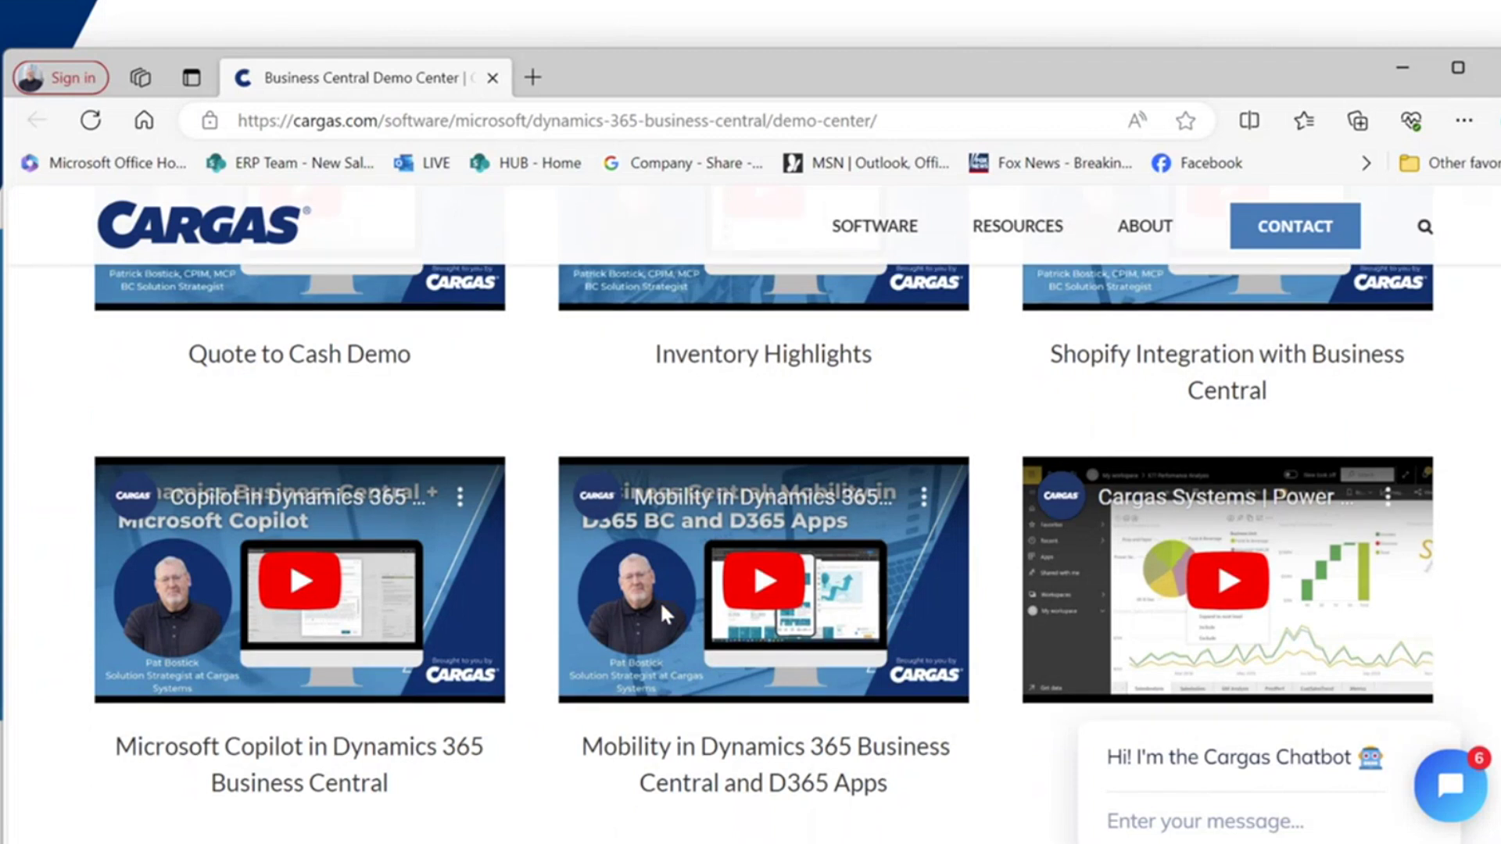
scroll(663, 613, up, 12)
scroll(661, 612, up, 4)
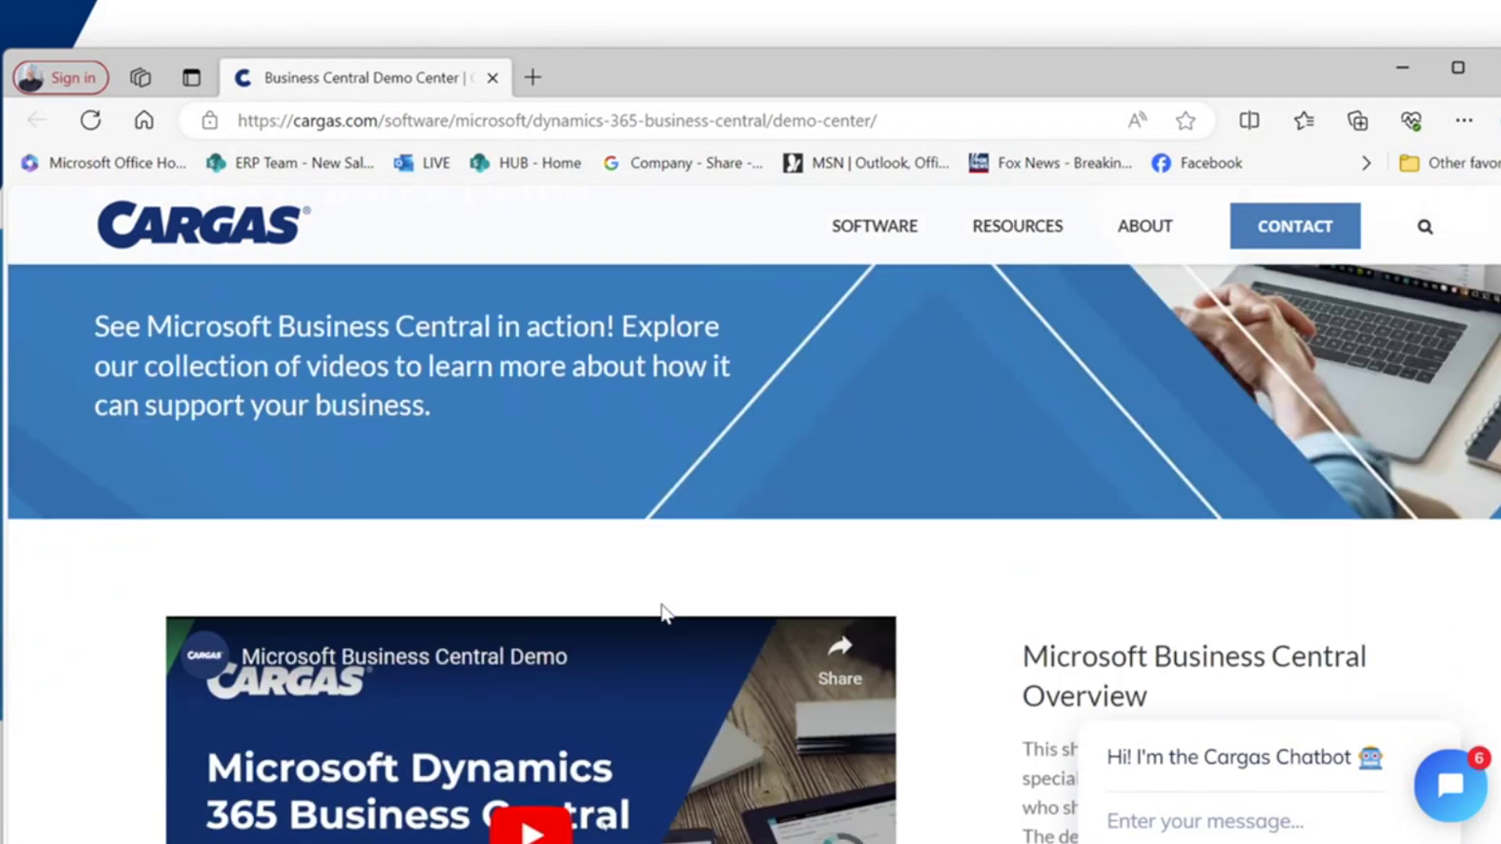
scroll(663, 606, down, 14)
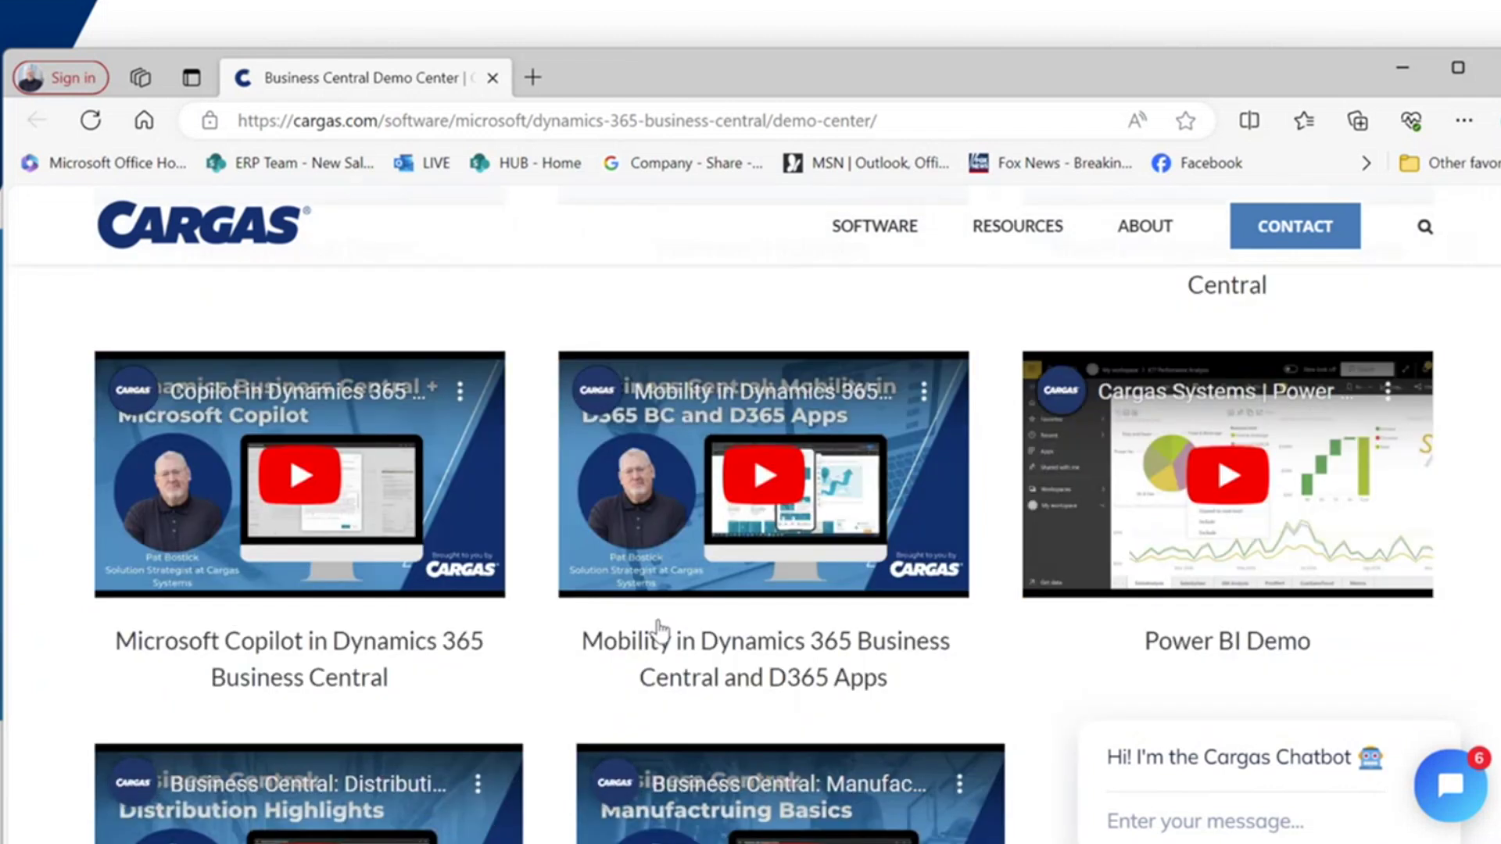
scroll(648, 635, down, 3)
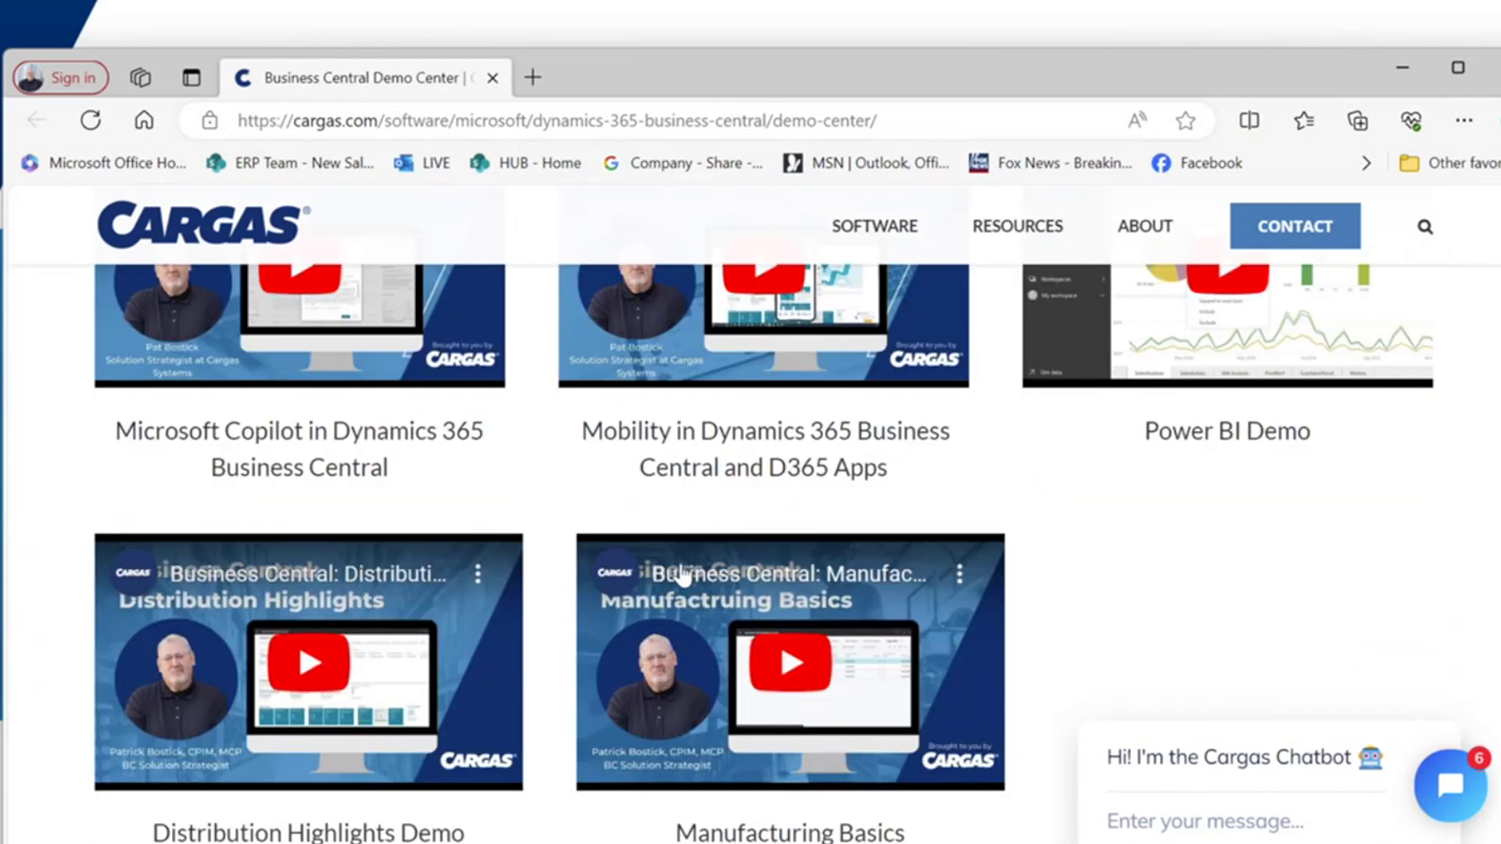
scroll(677, 578, up, 4)
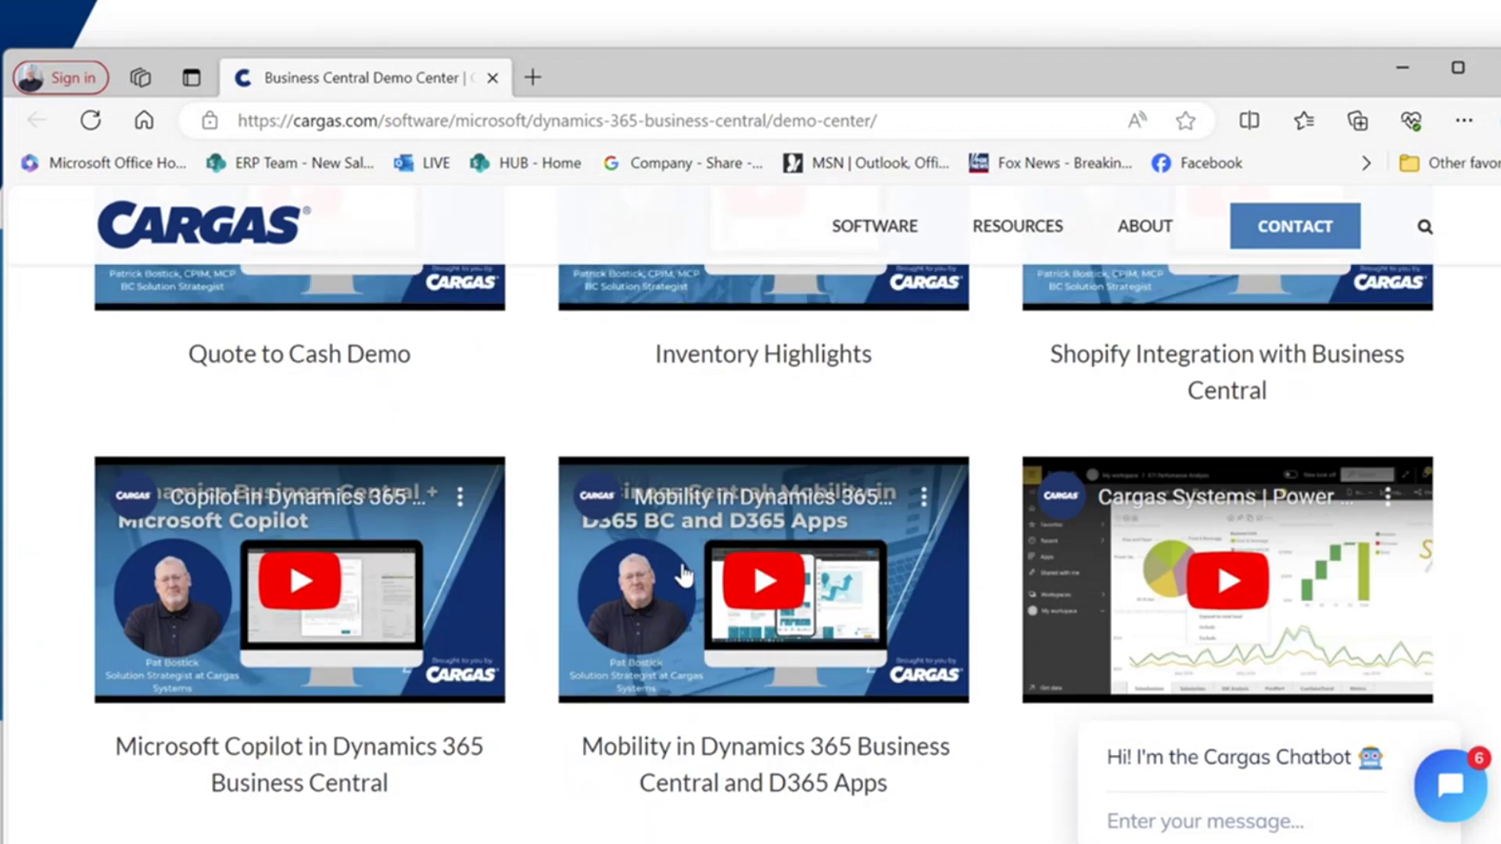
scroll(682, 574, up, 15)
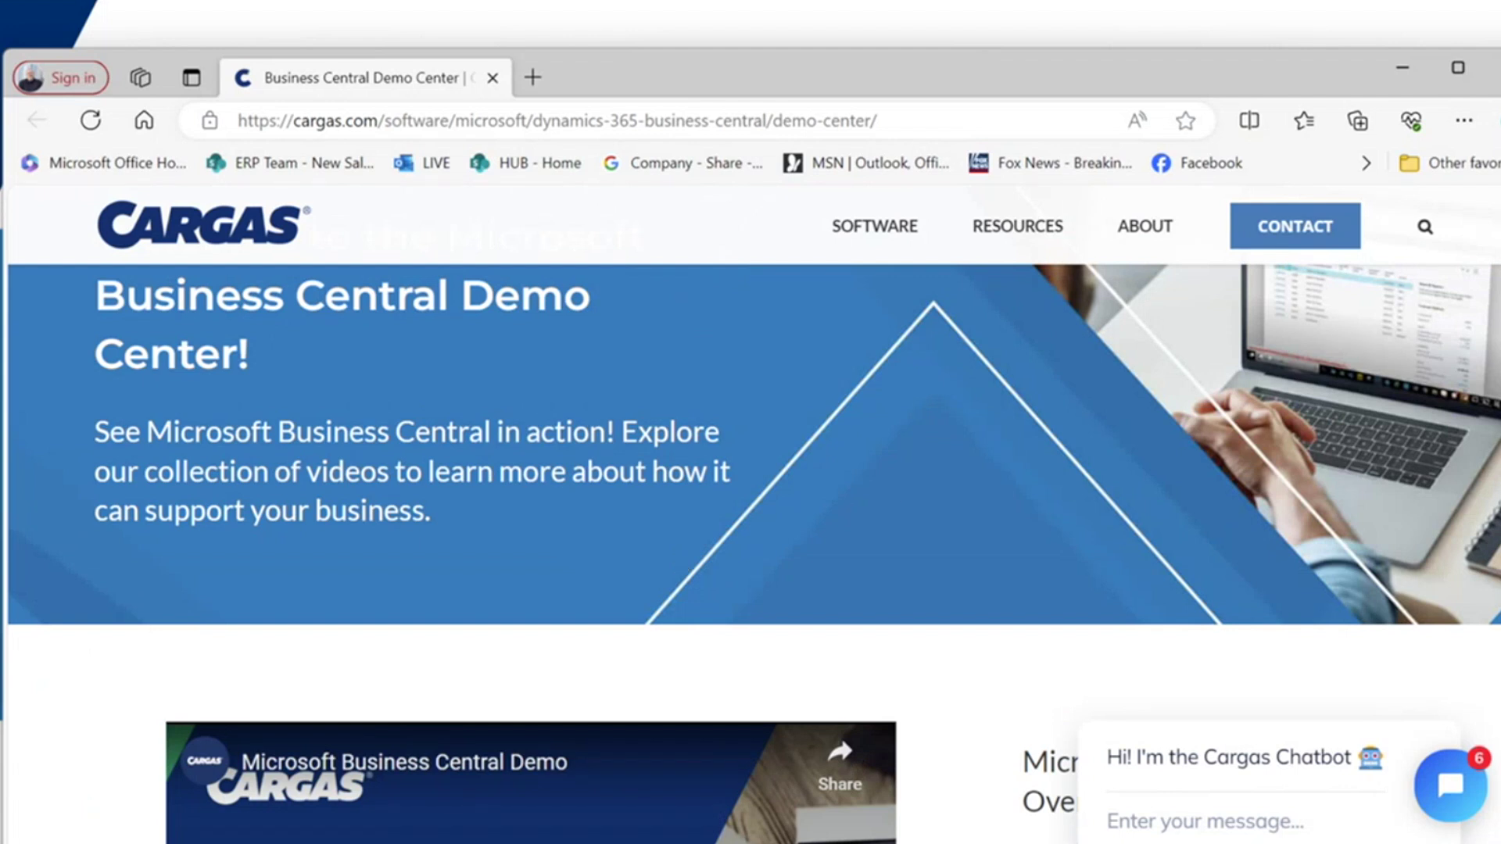
scroll(751, 547, down, 1)
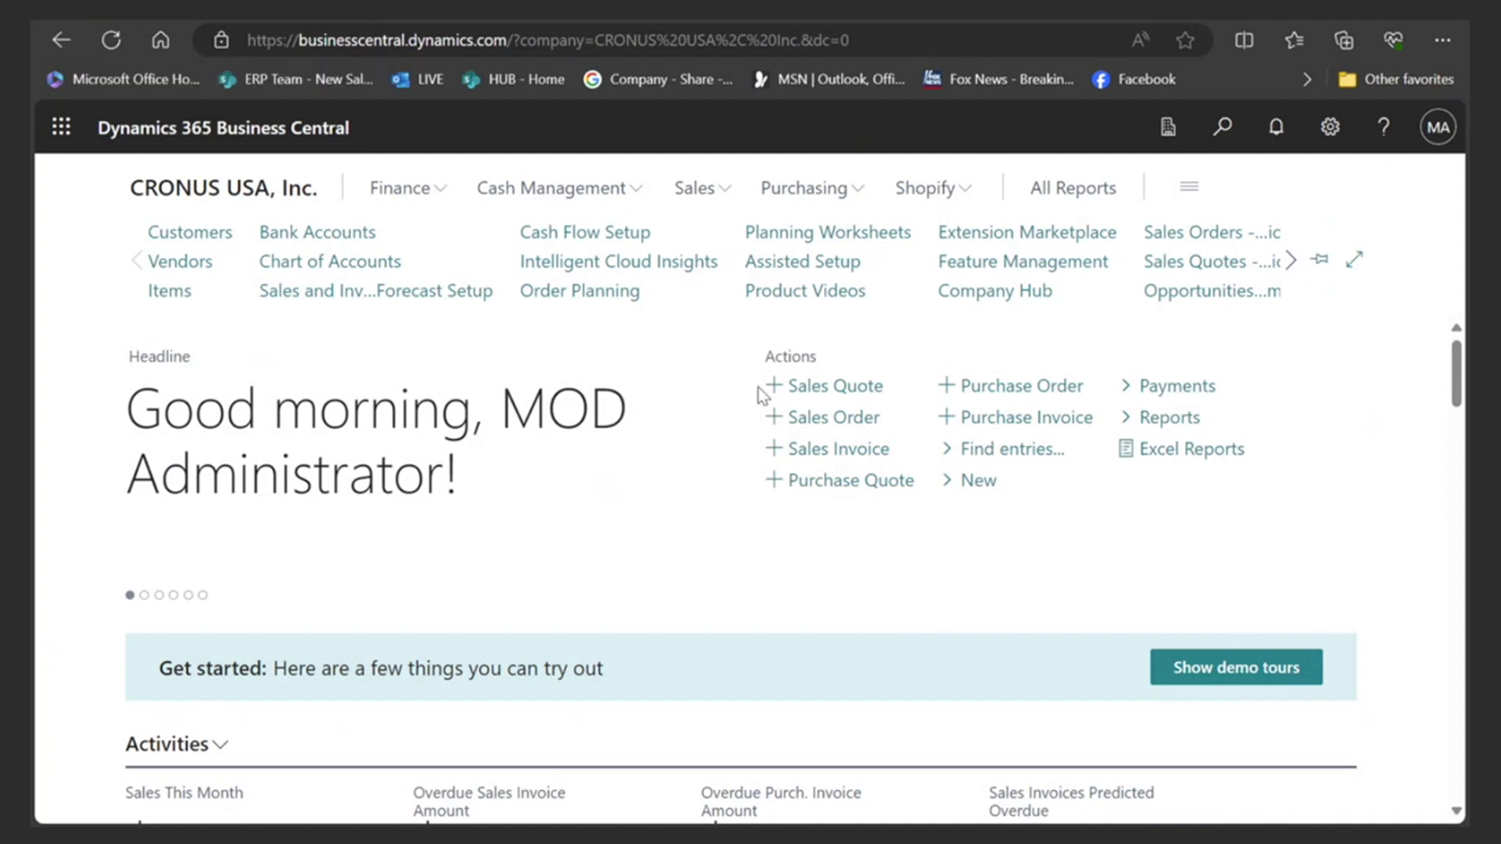
click(1443, 39)
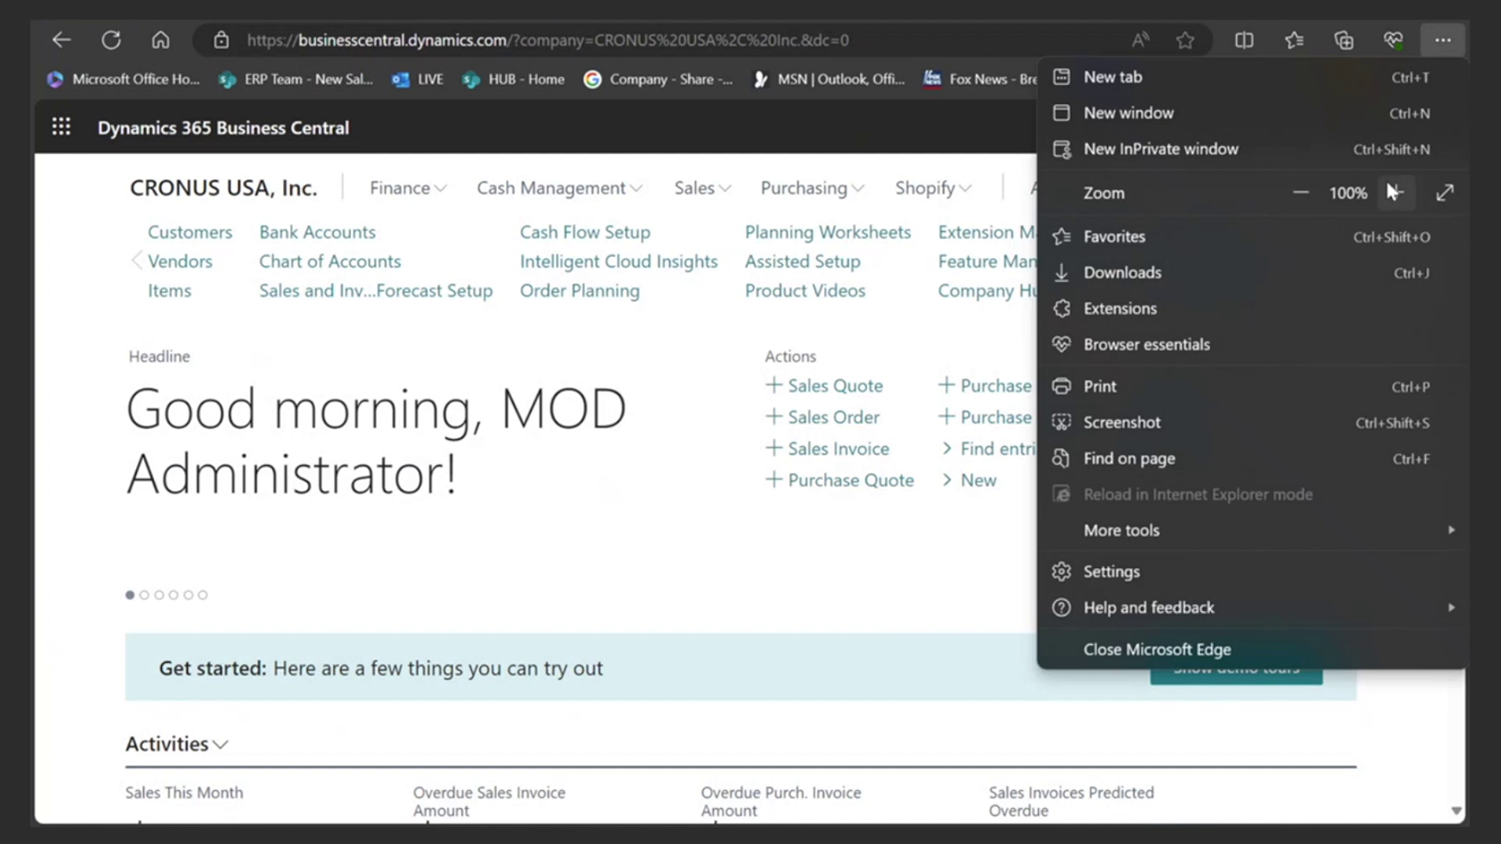
click(1299, 193)
click(1299, 192)
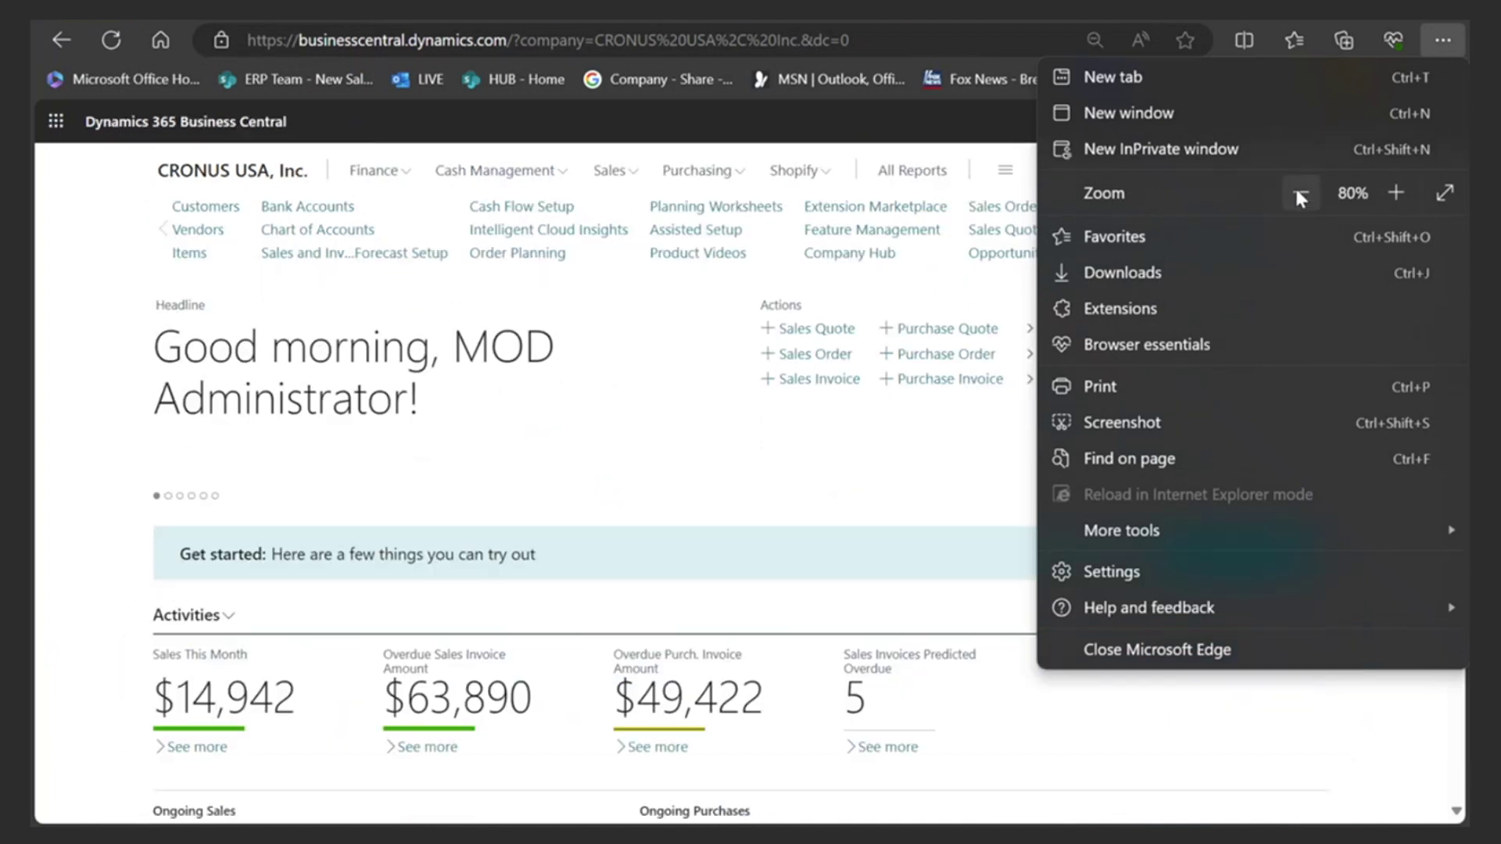
click(1396, 192)
click(1396, 192)
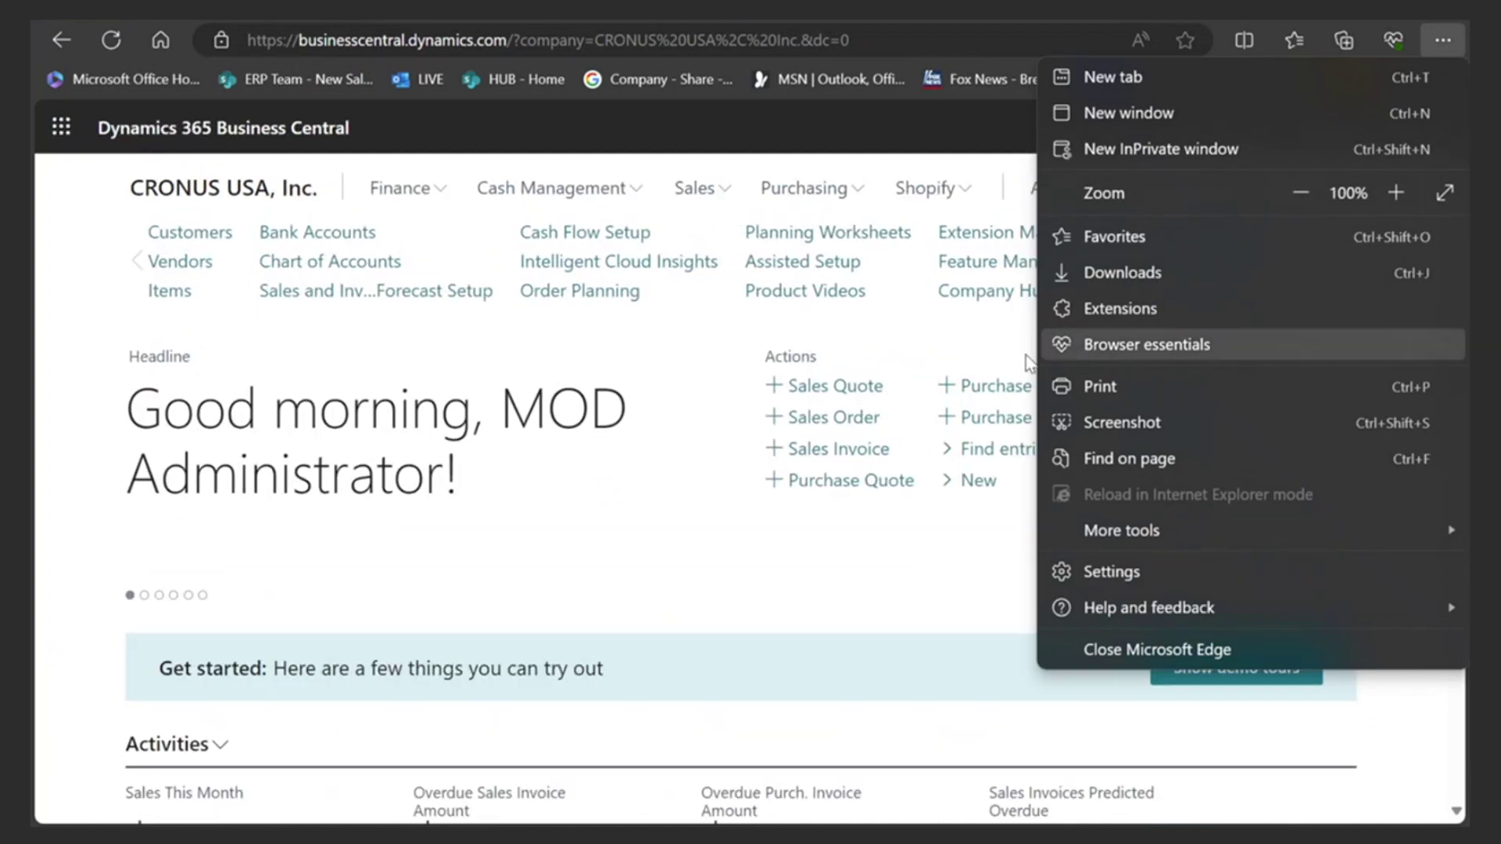
click(655, 360)
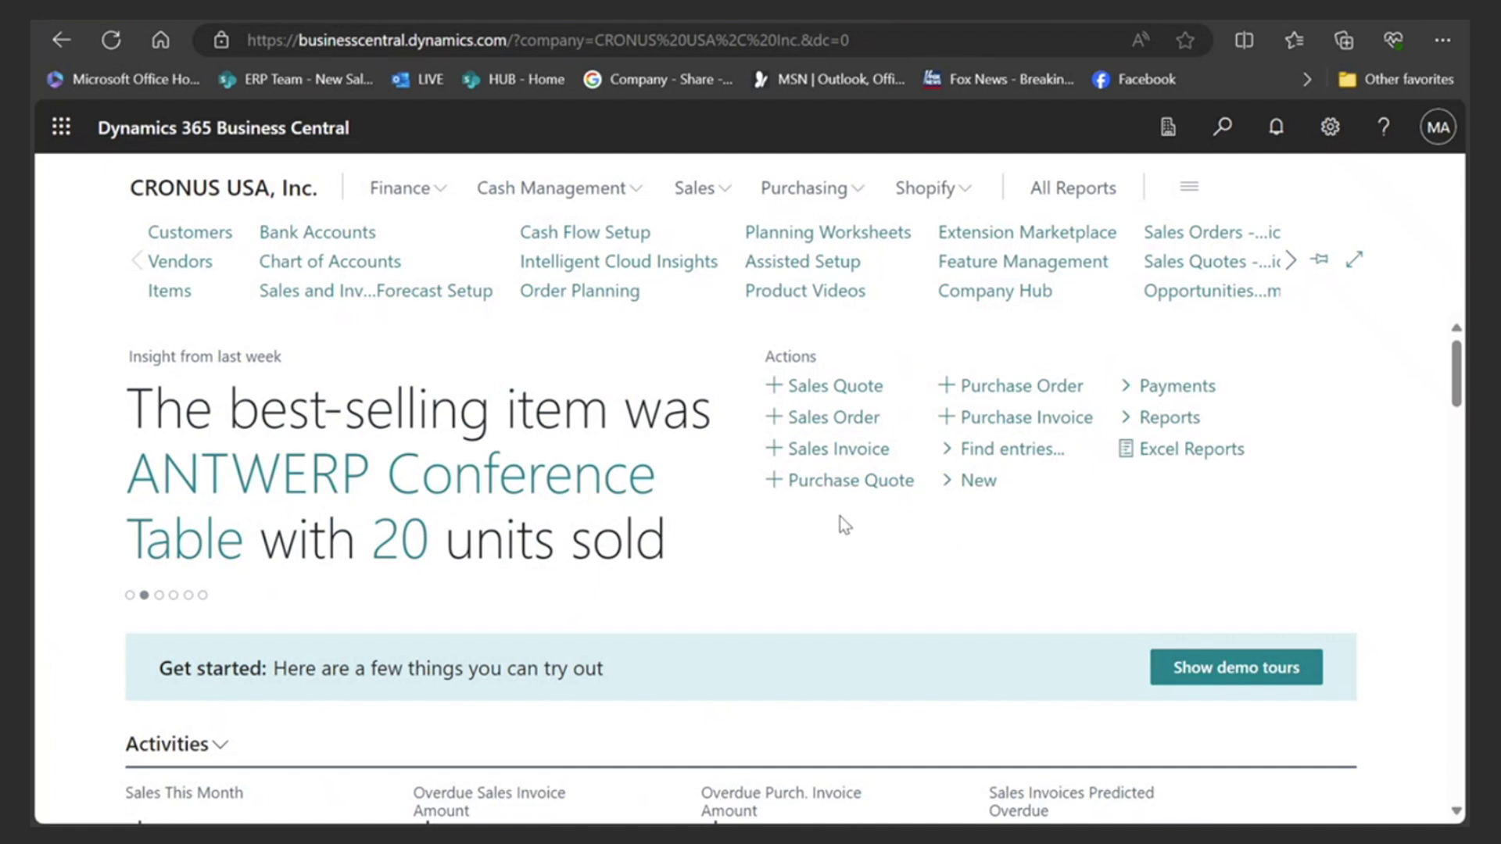
scroll(865, 536, down, 5)
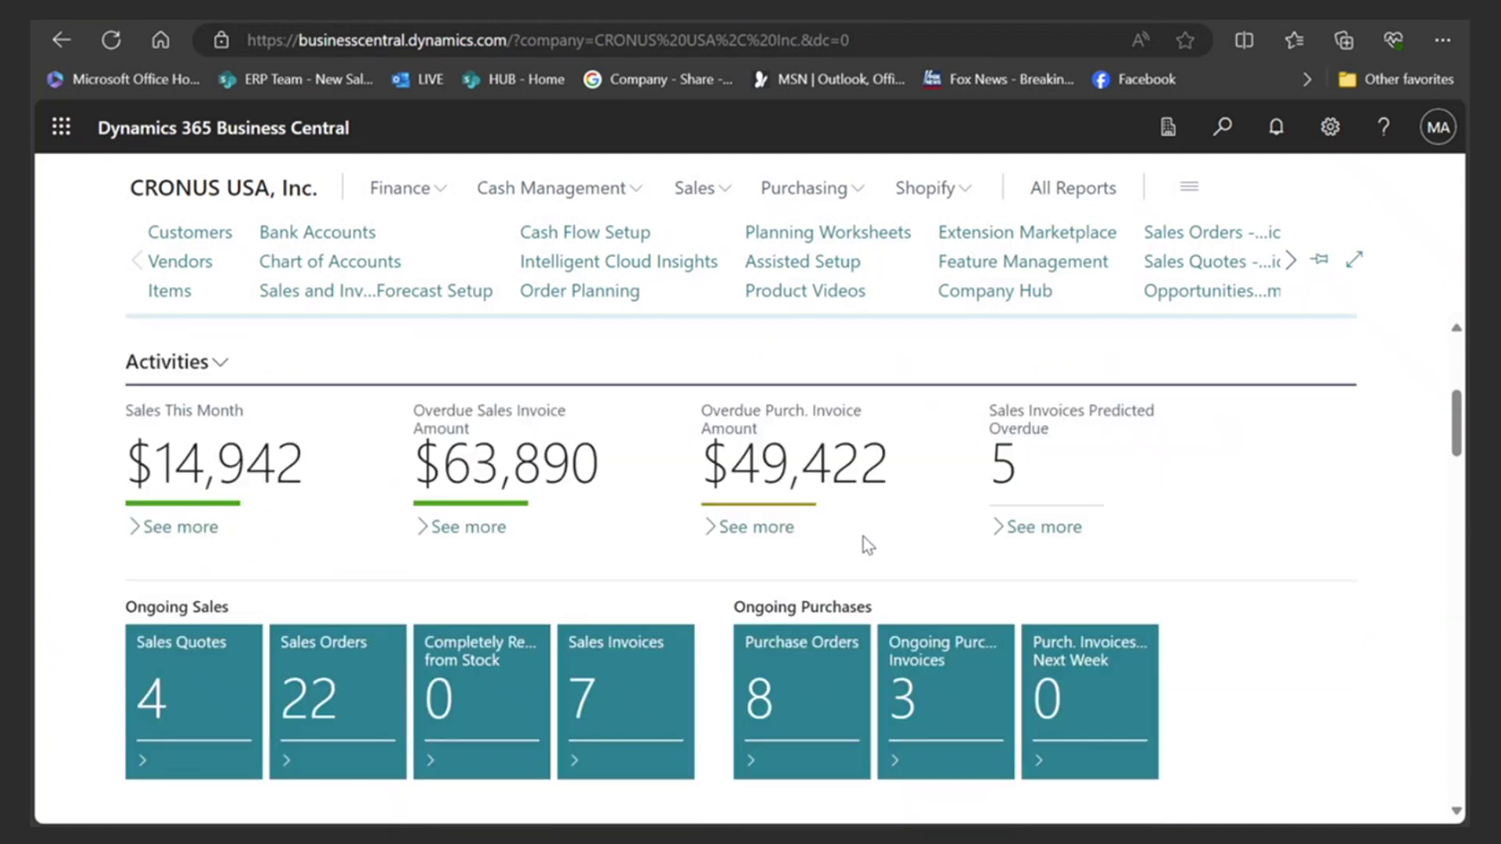
scroll(863, 547, up, 4)
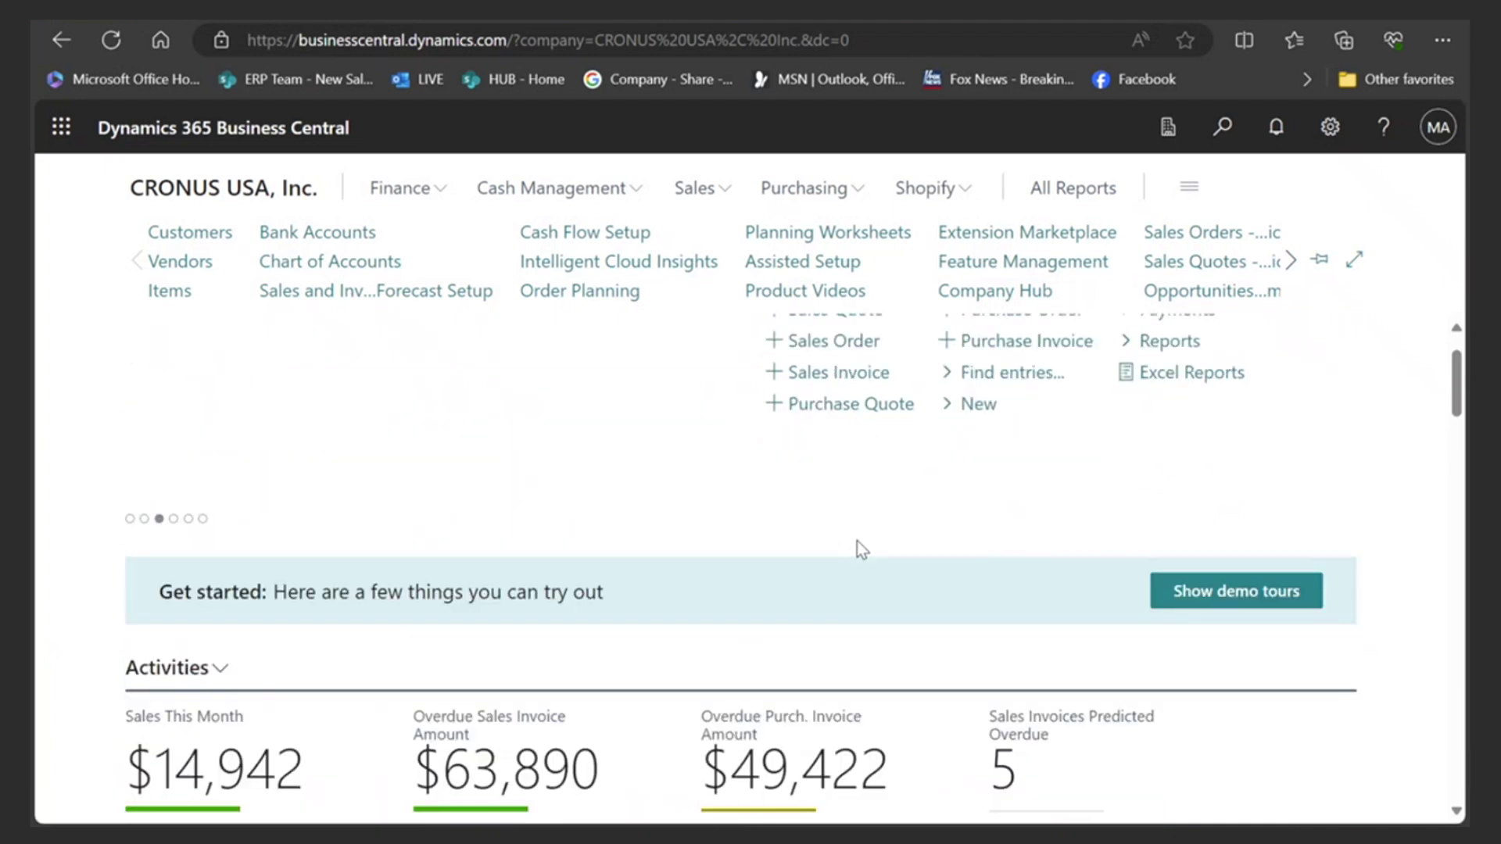
scroll(894, 513, up, 1)
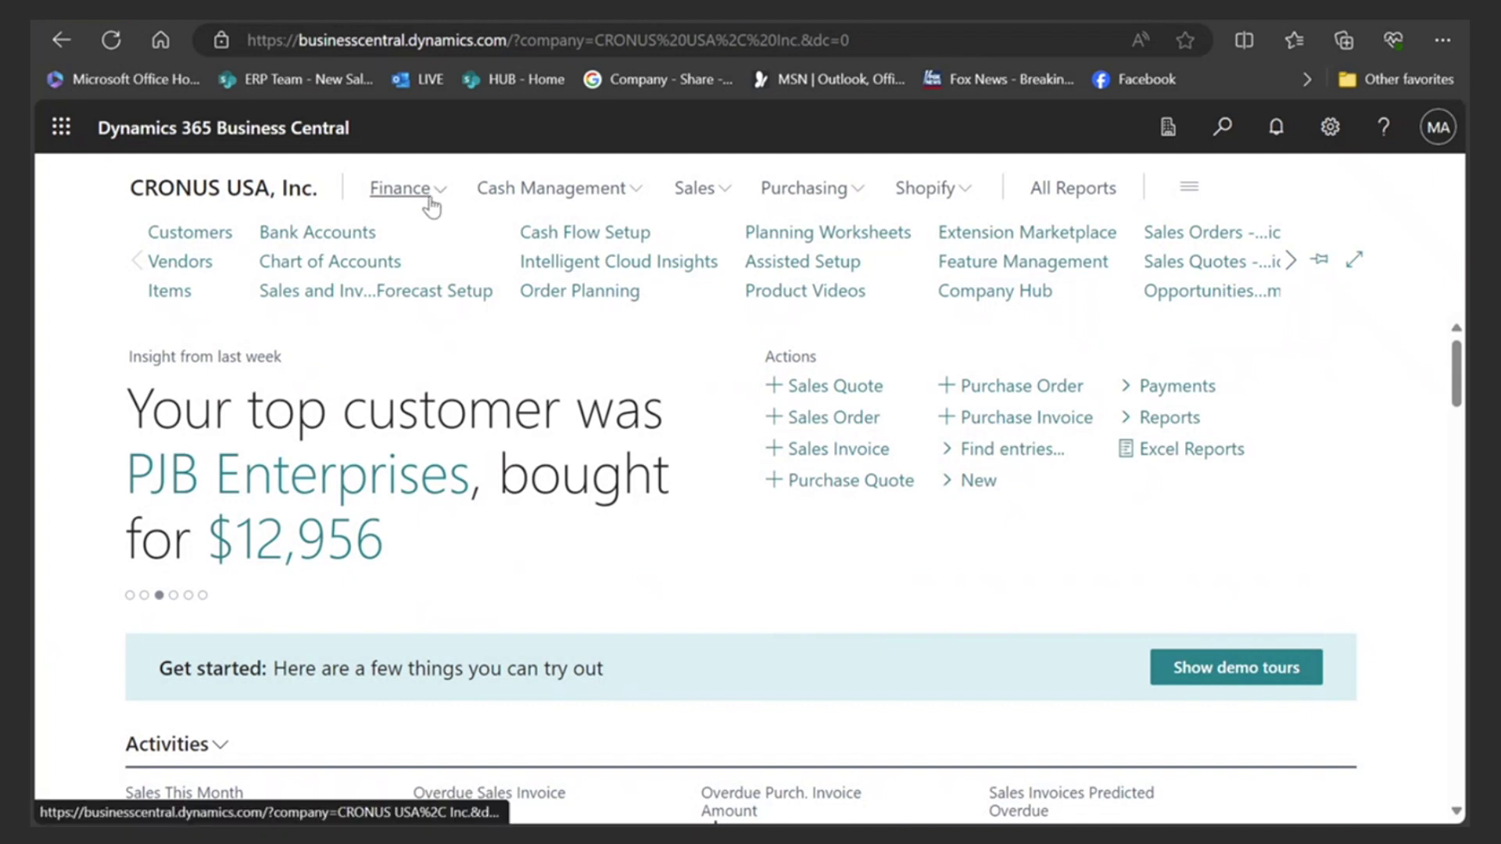
- View the Finance, Cash Management, Sales and Purchasing link groups, then show the Settings pane
click(427, 197)
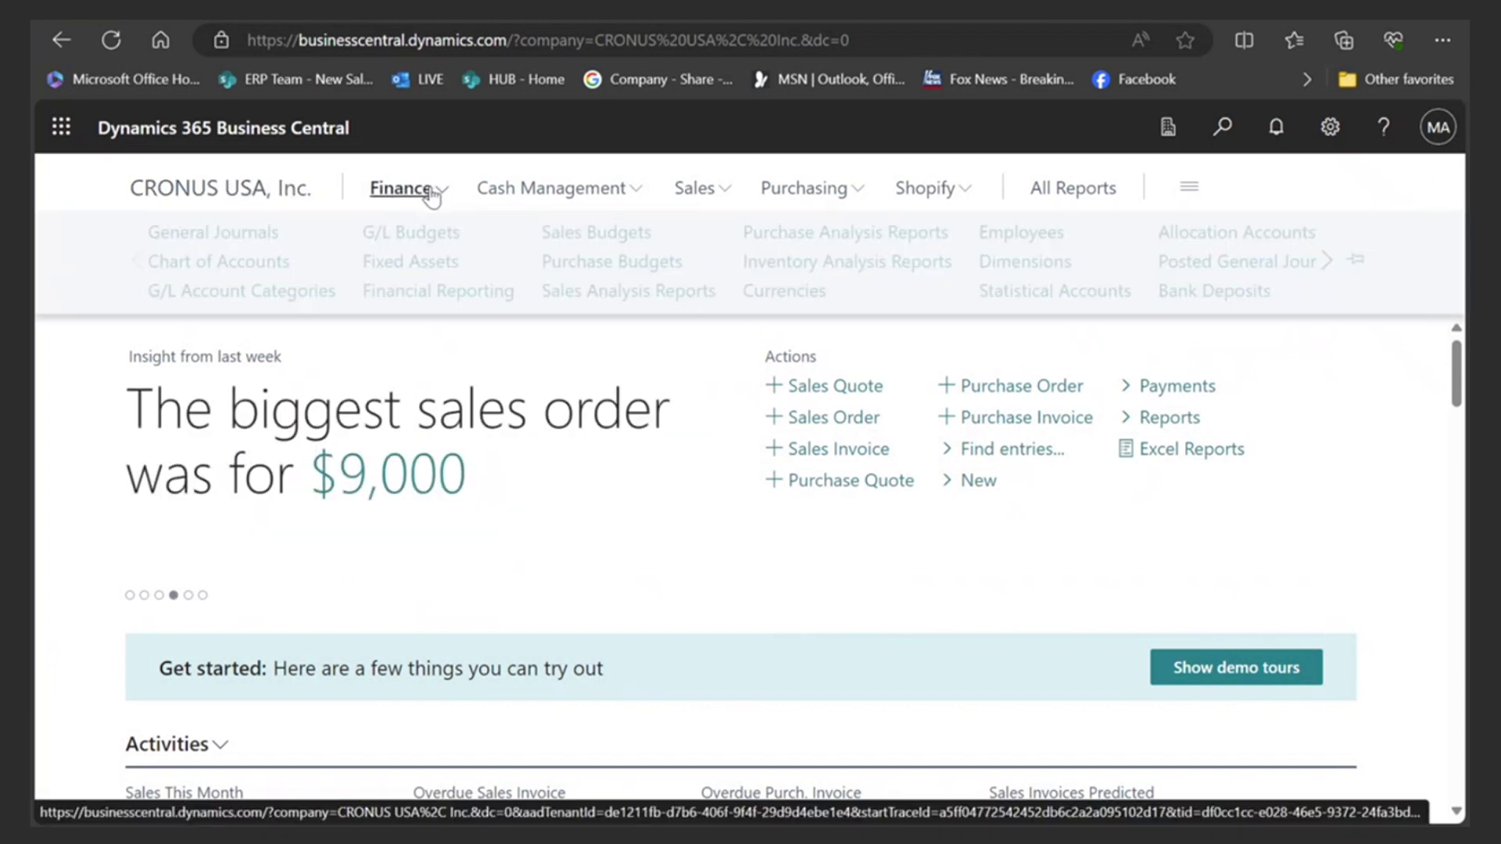
click(602, 191)
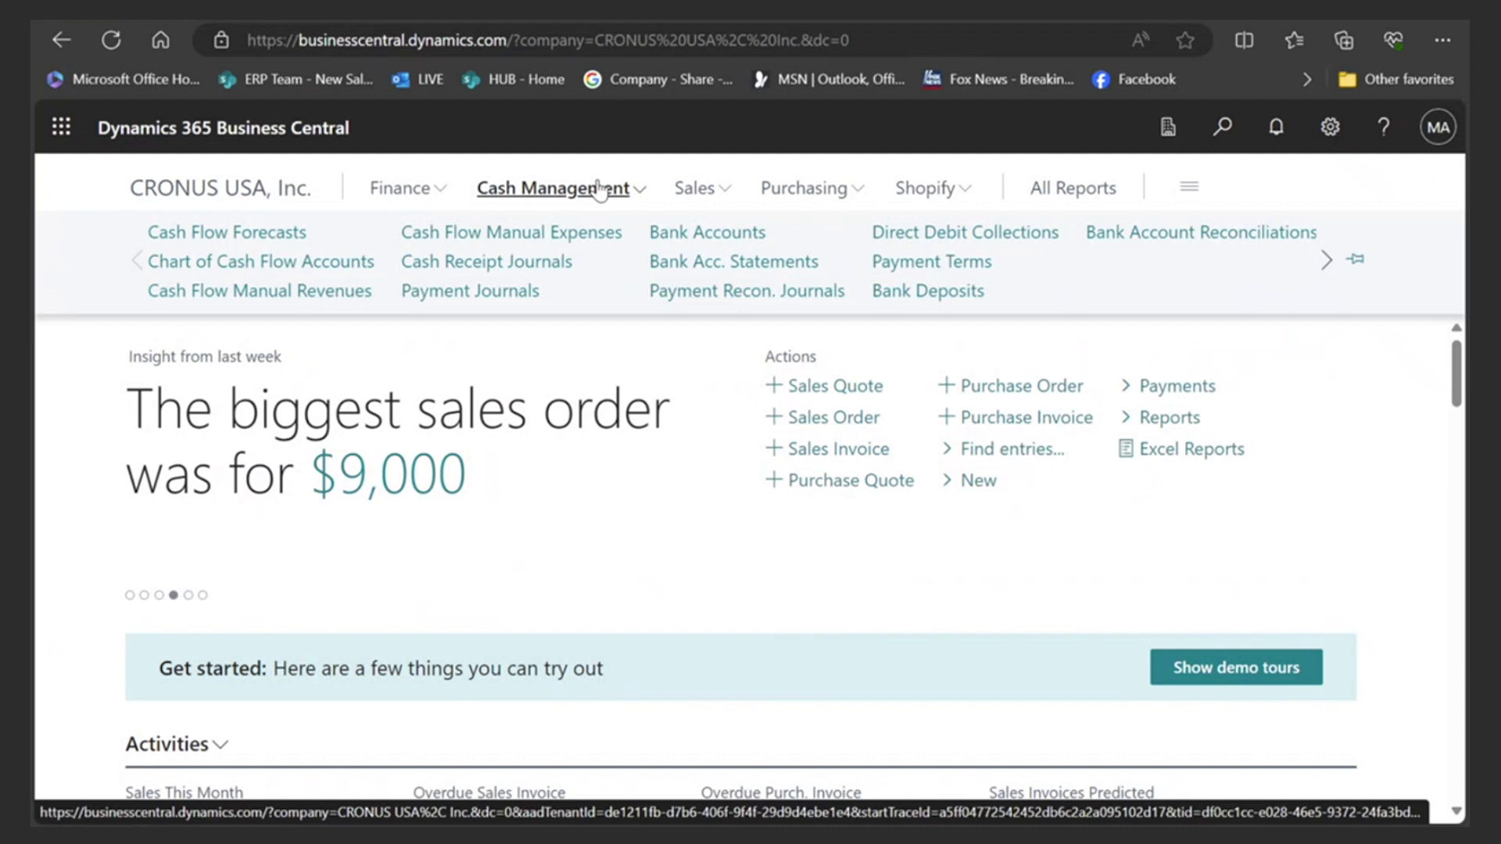
click(693, 188)
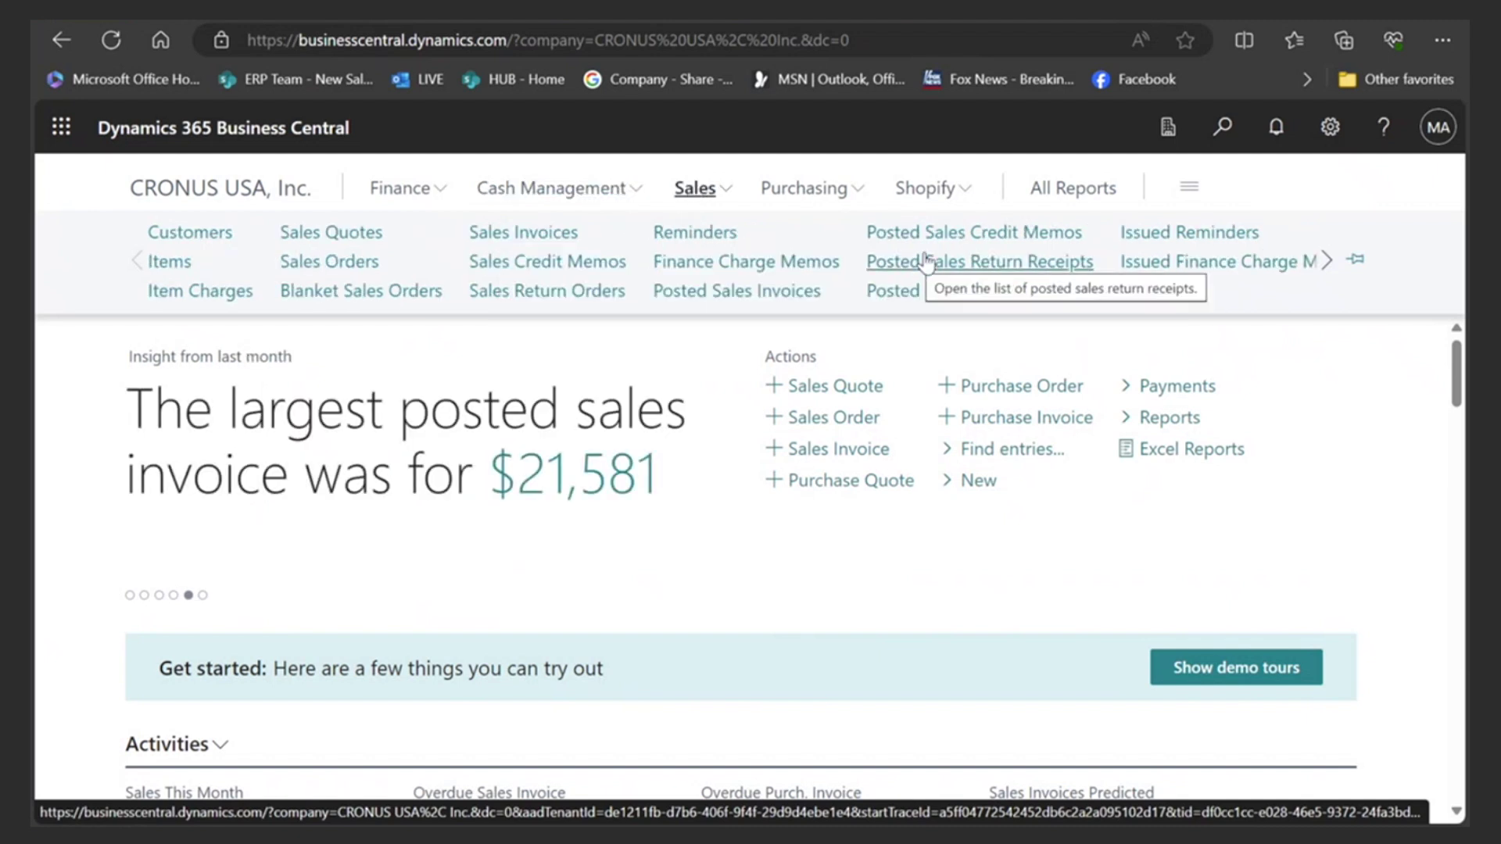
click(828, 195)
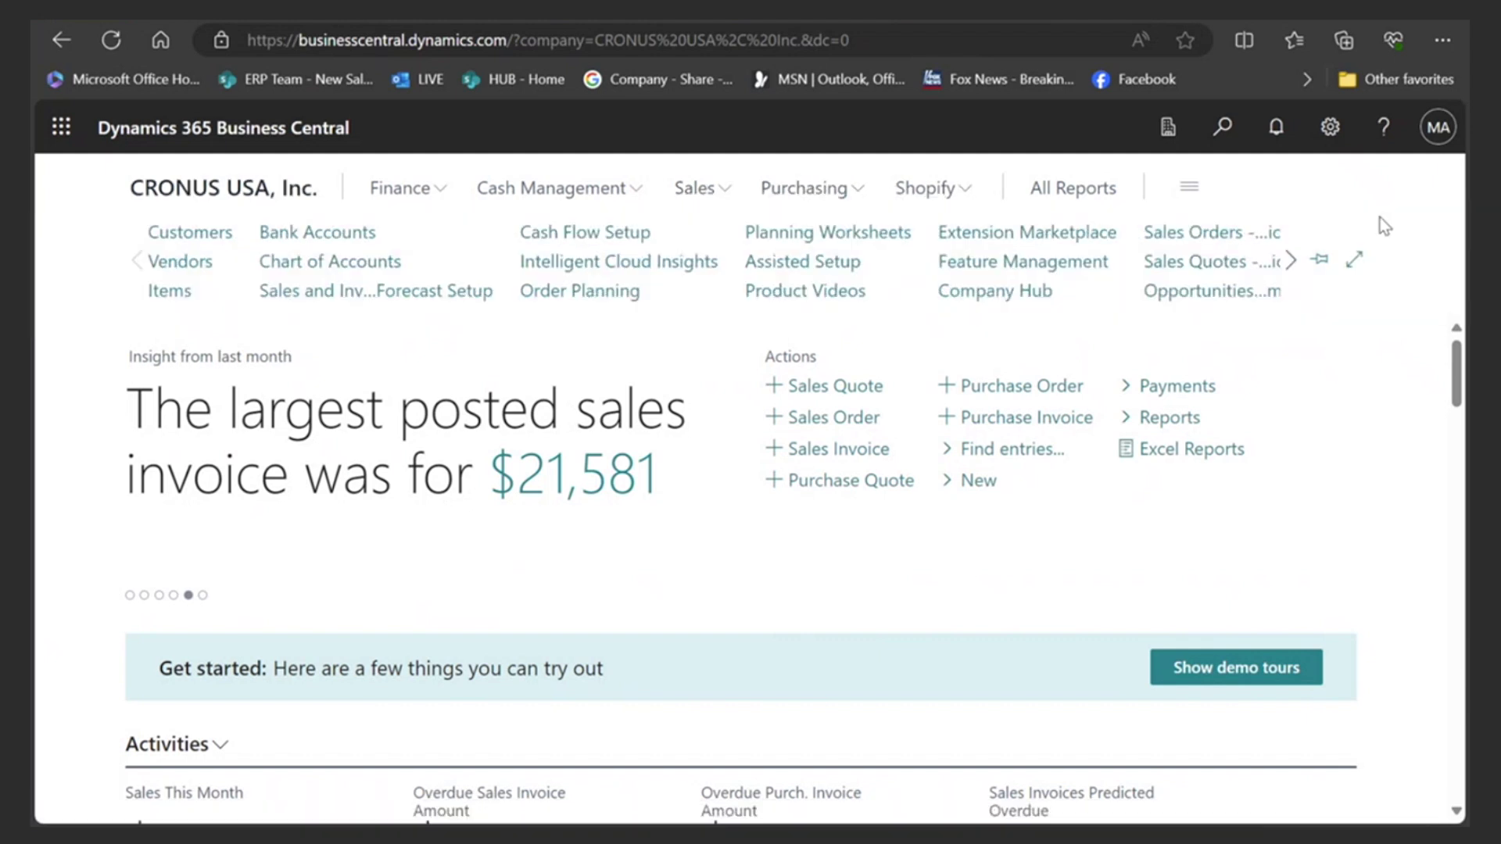
click(1329, 133)
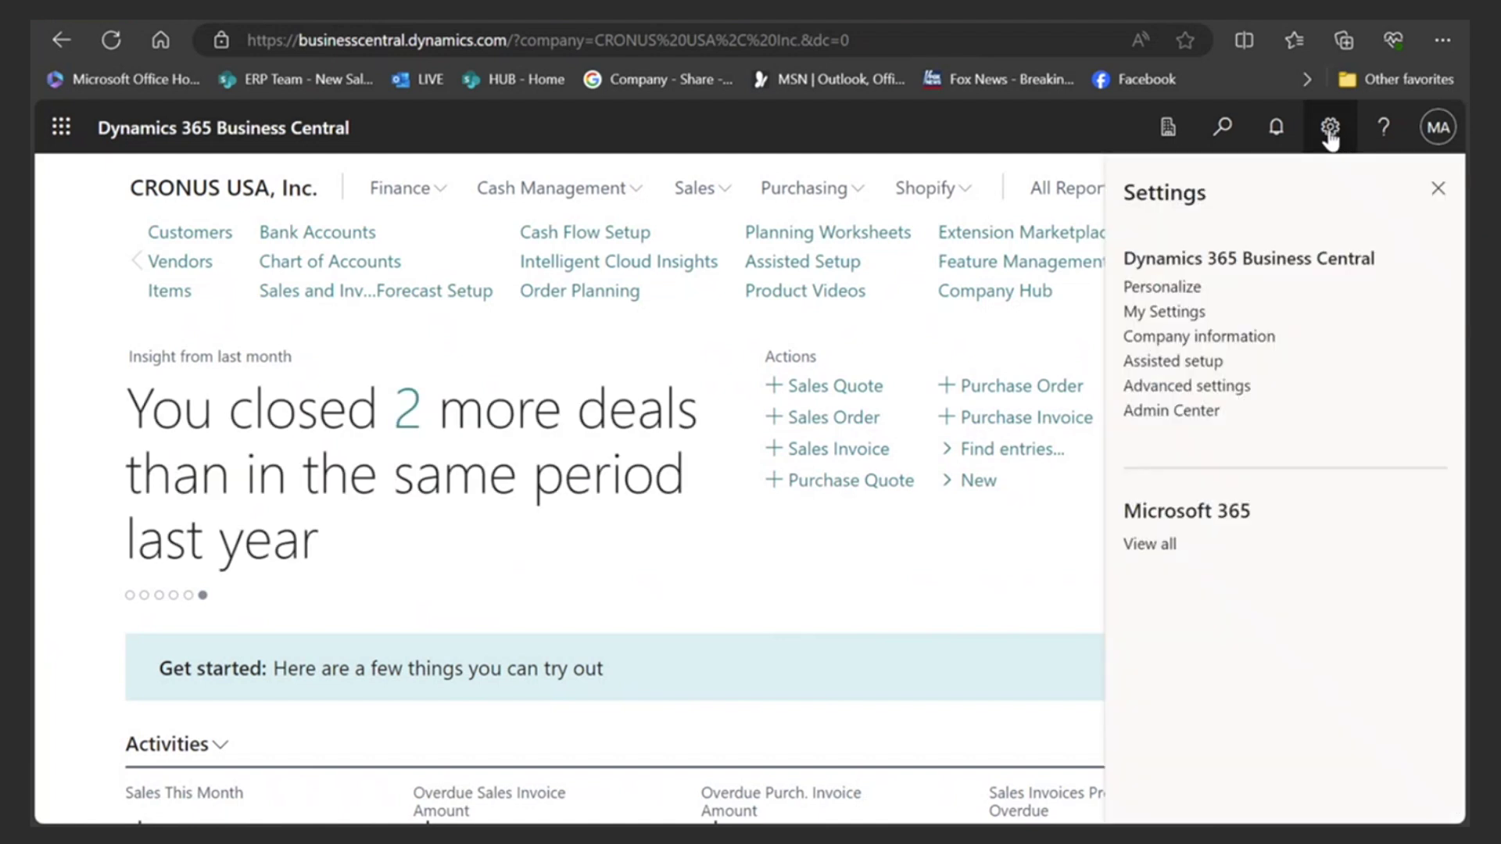
- In My Settings, pick Accountant from Available Roles and apply it
click(1170, 312)
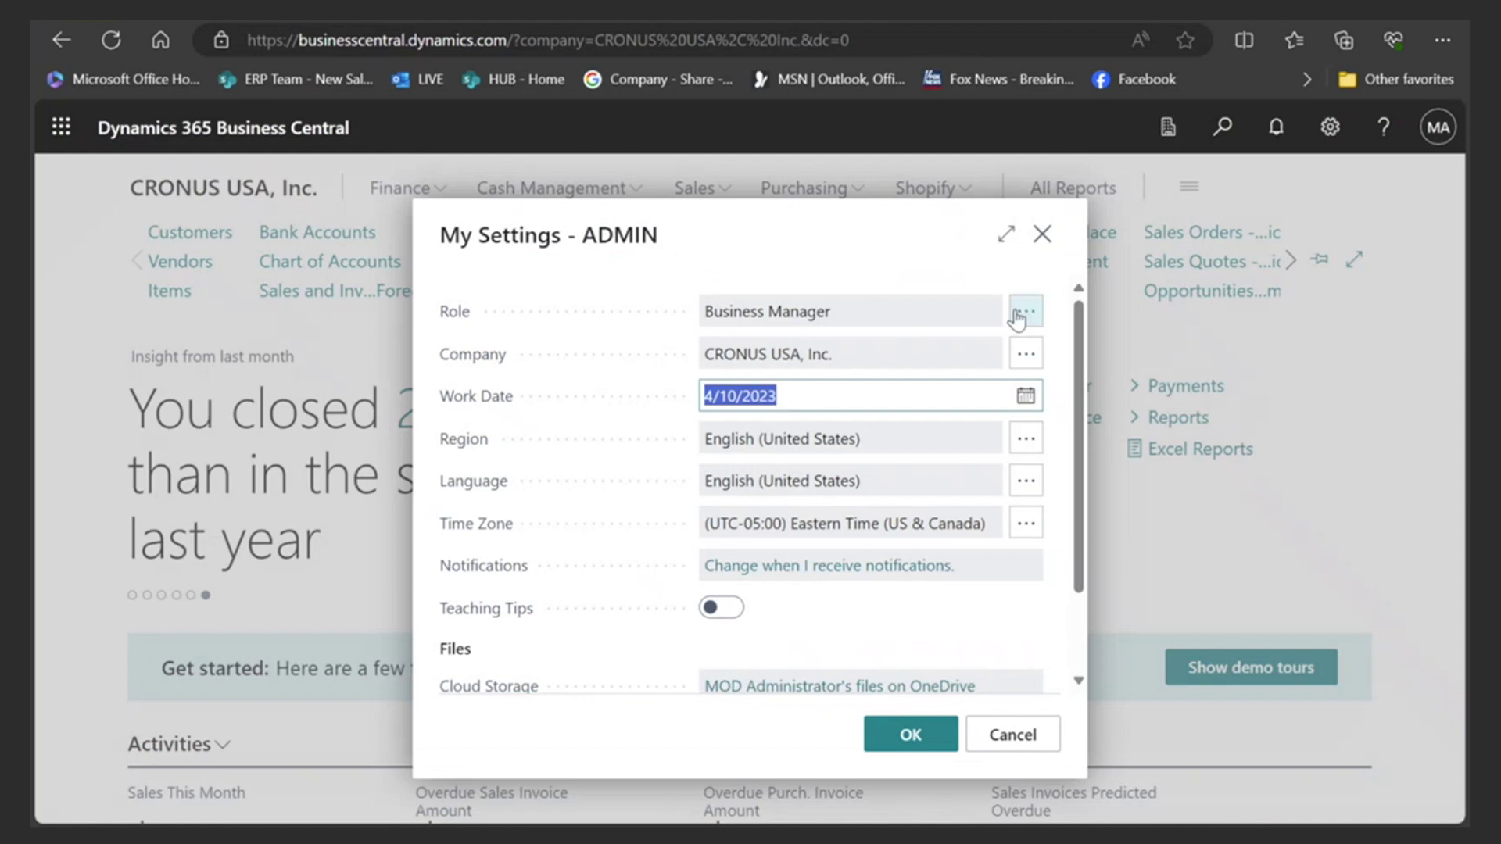
click(1024, 310)
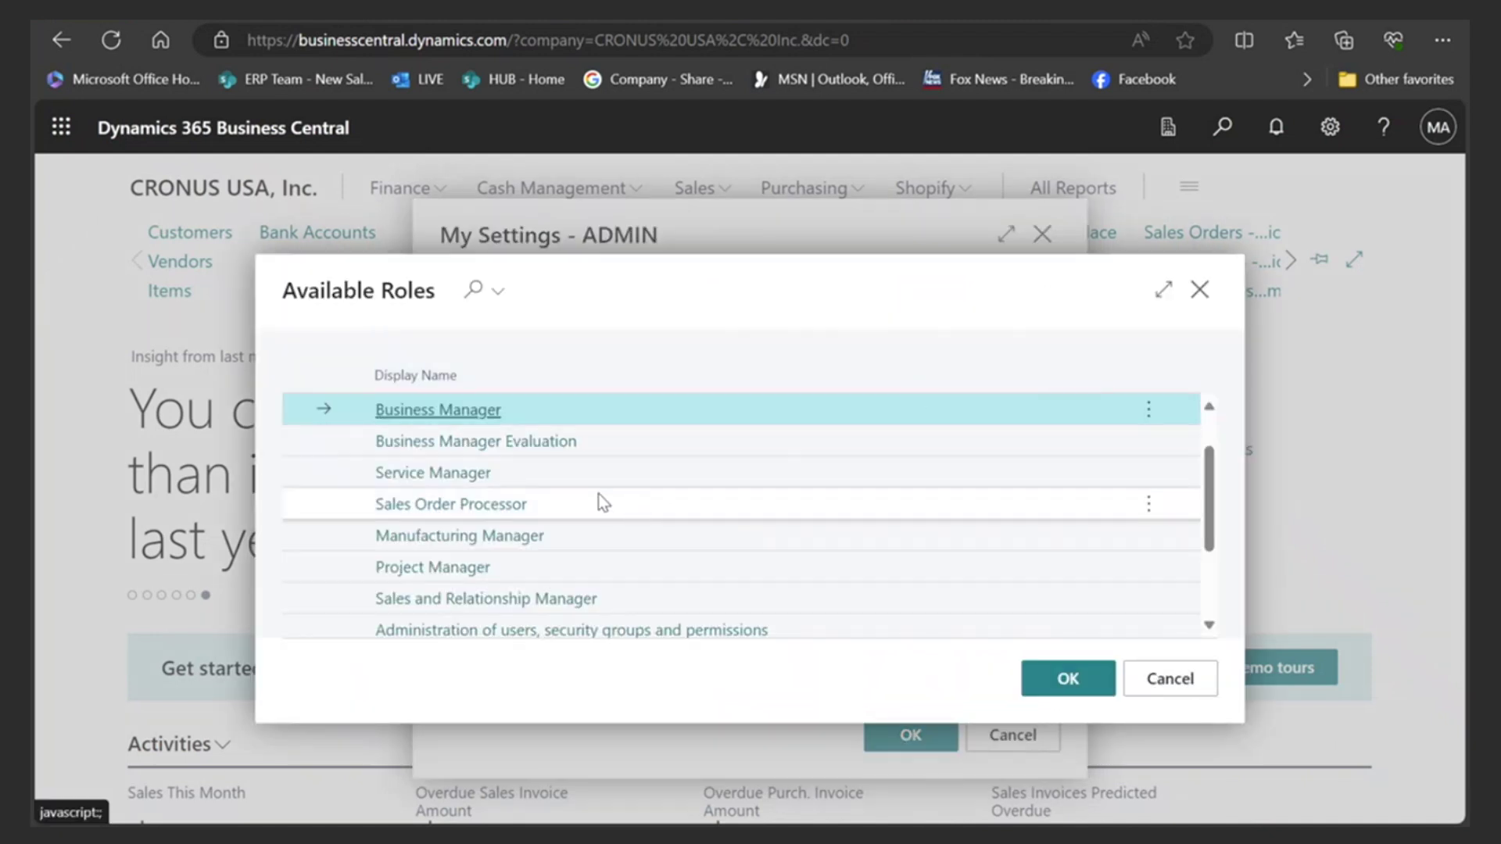
scroll(602, 503, up, 1)
scroll(602, 503, down, 3)
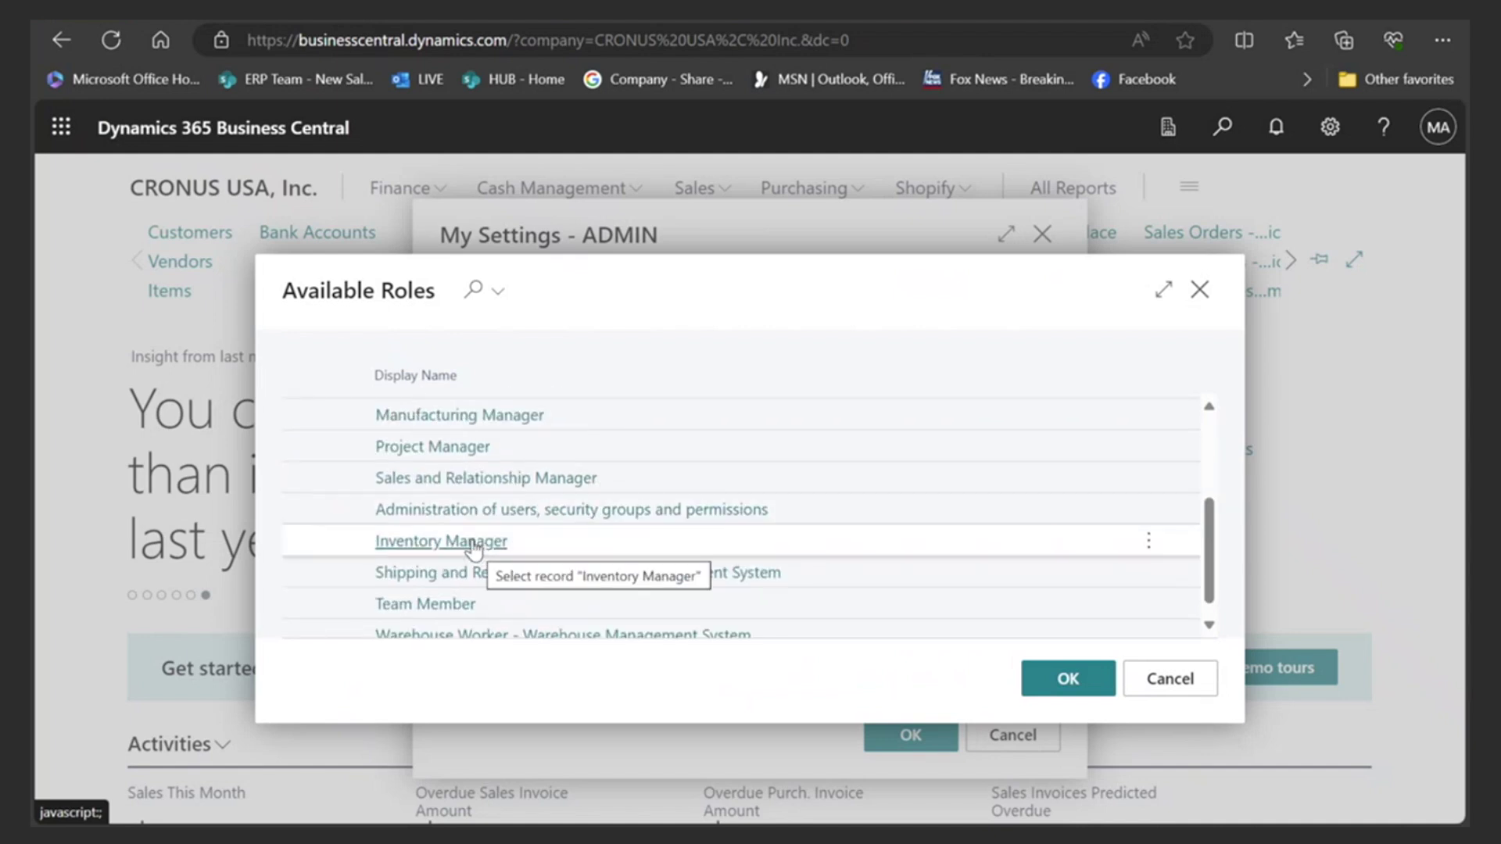
scroll(474, 547, up, 3)
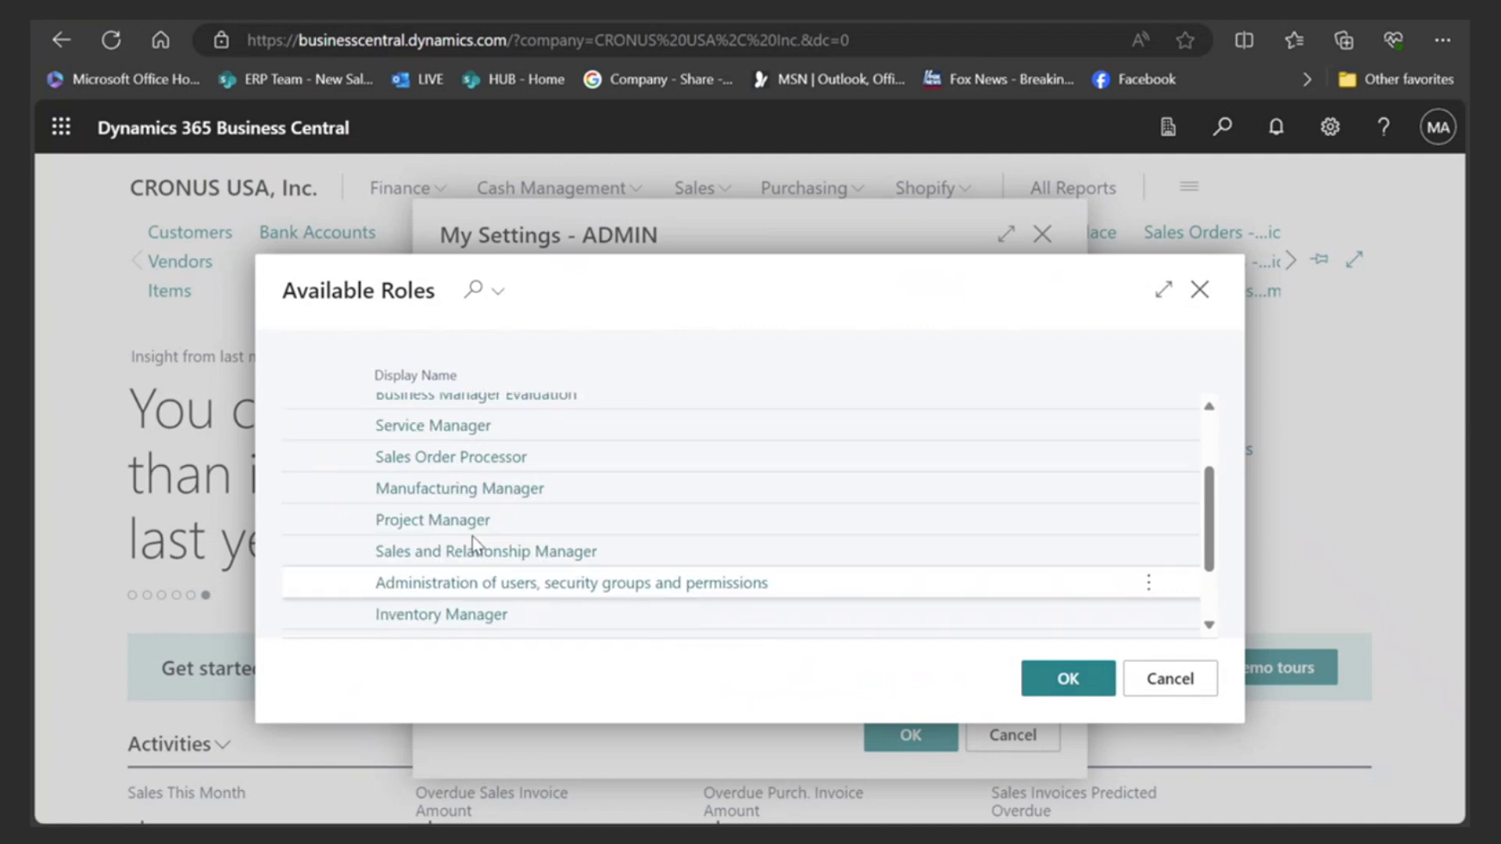
click(438, 442)
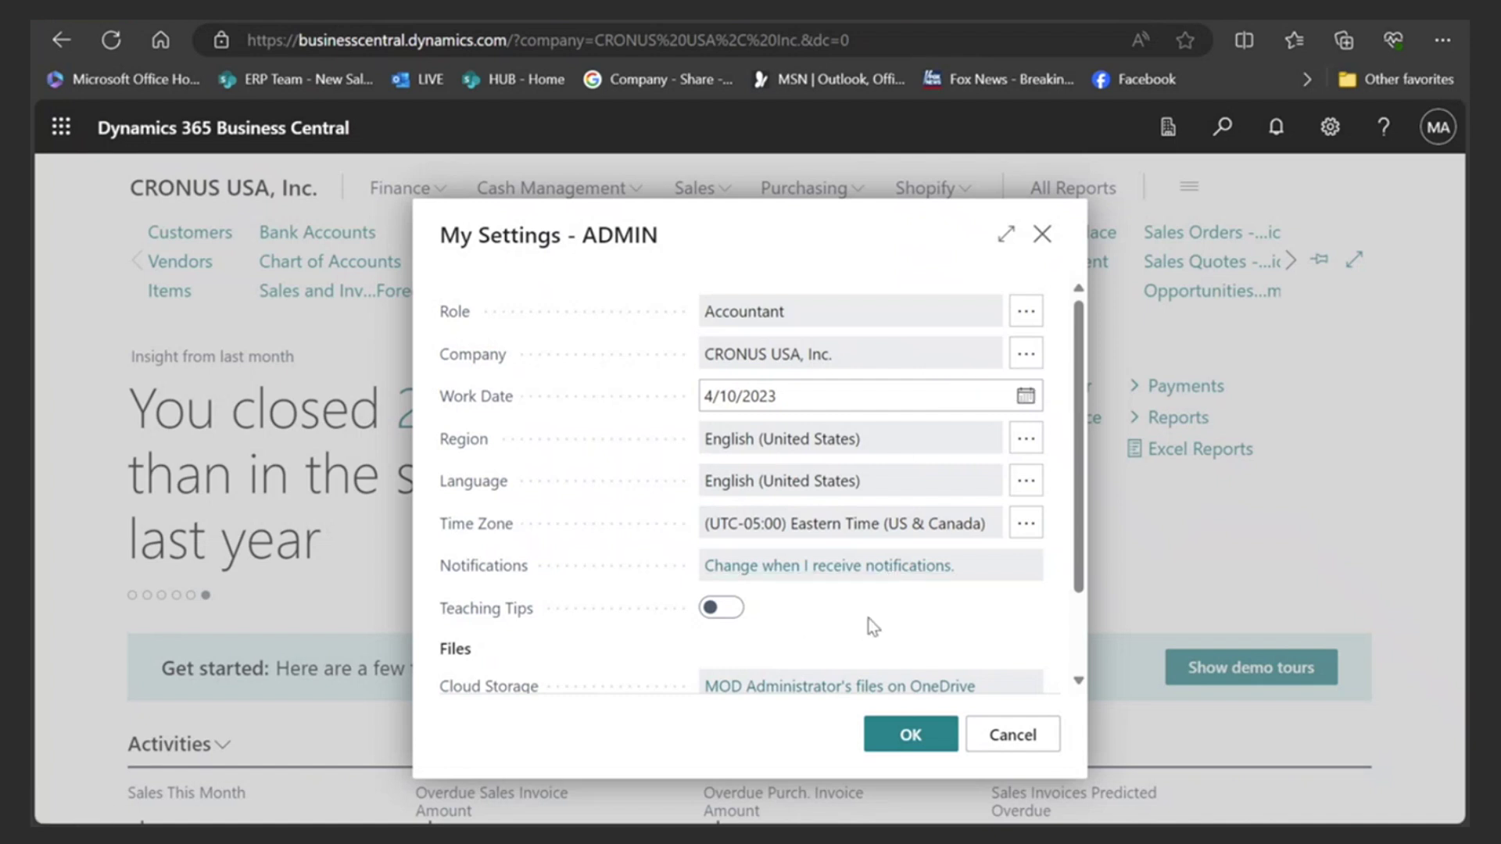
click(911, 736)
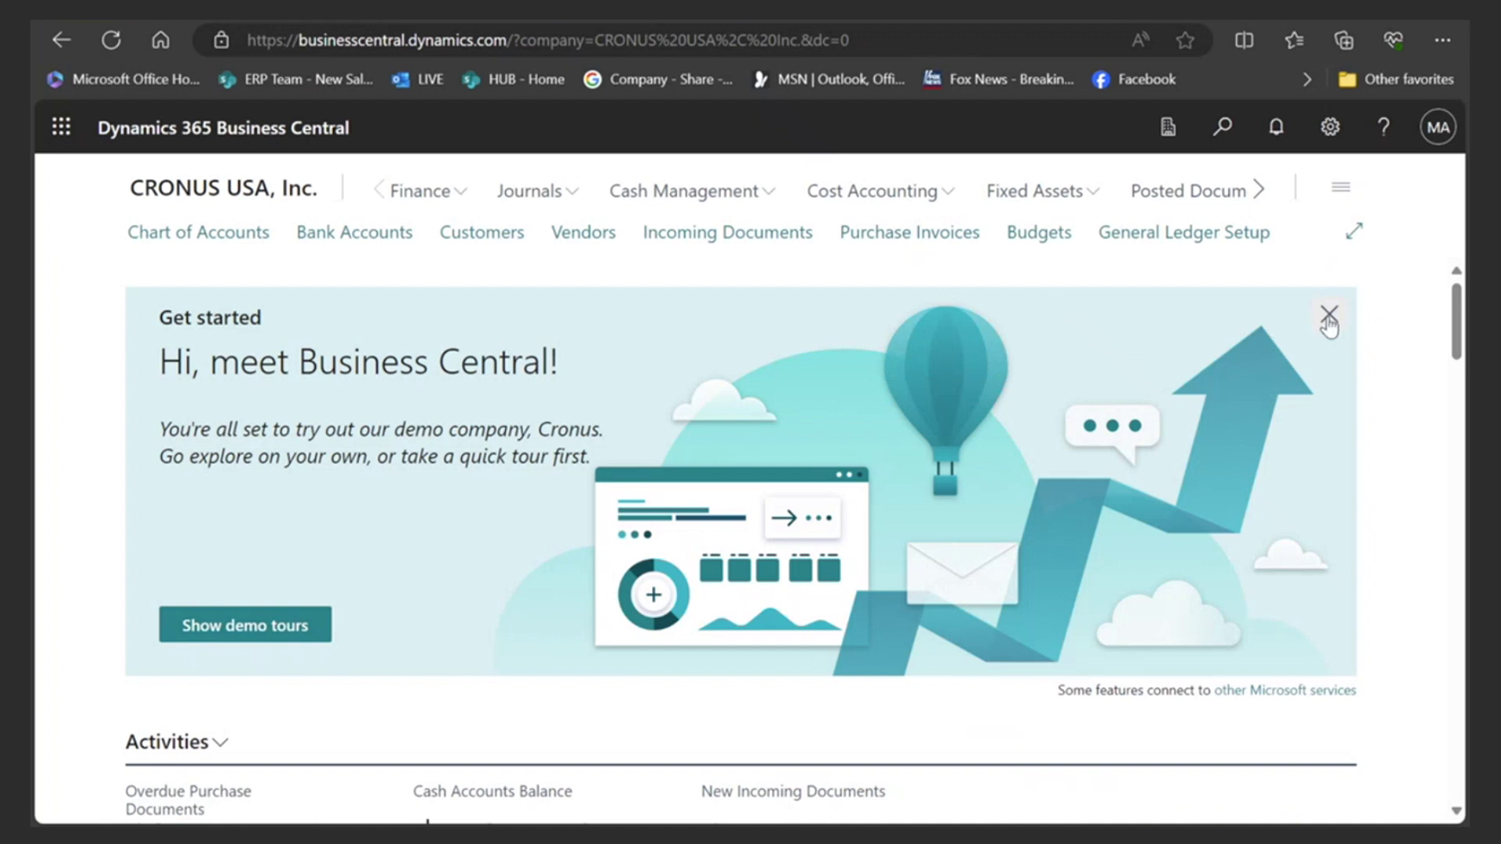
- Close the Get started banner and view the Journals and Cost Accounting links
click(1329, 314)
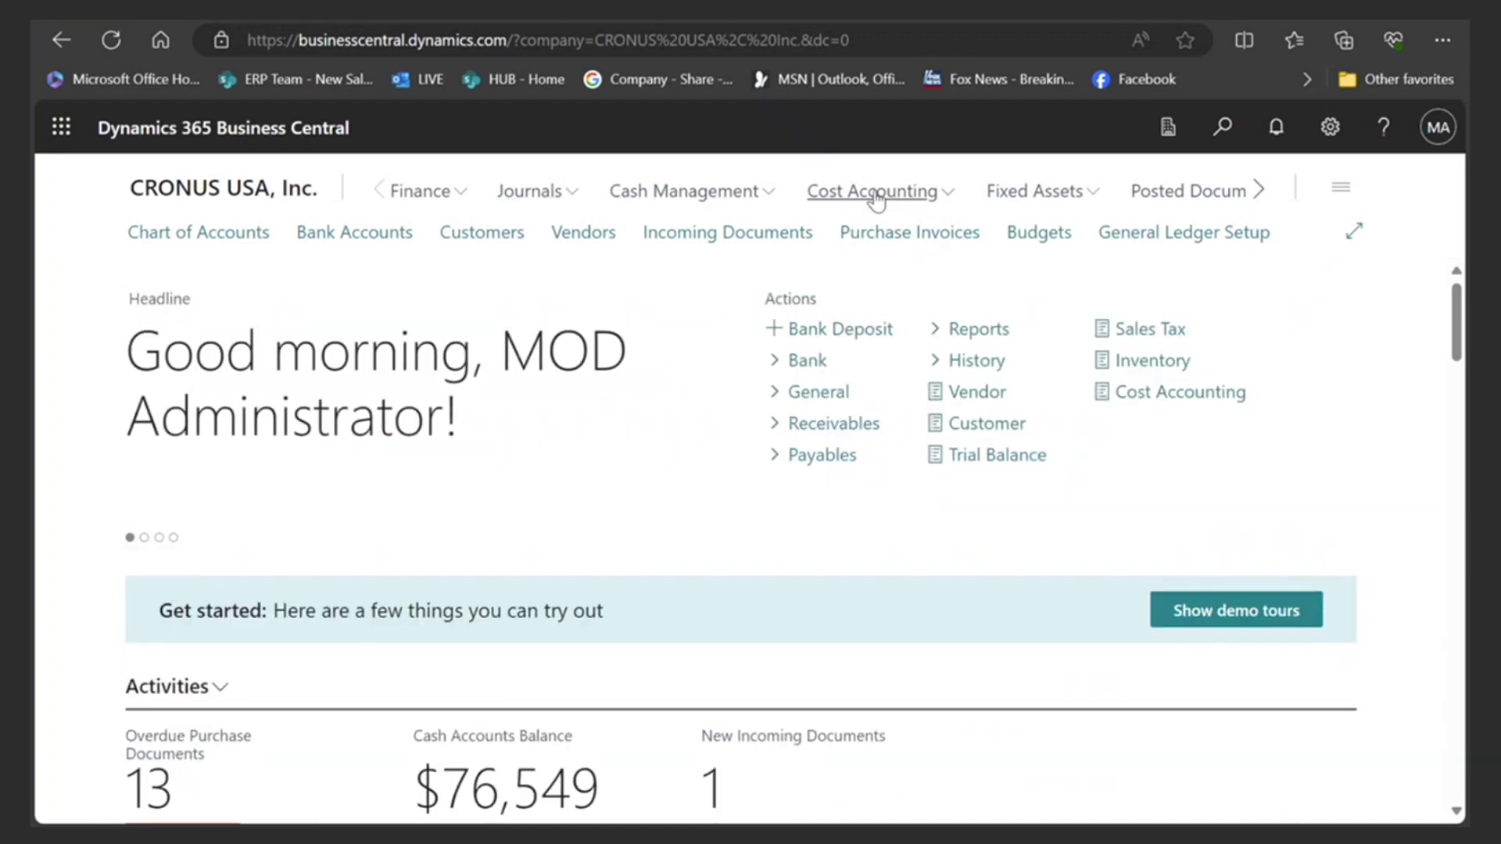
click(543, 195)
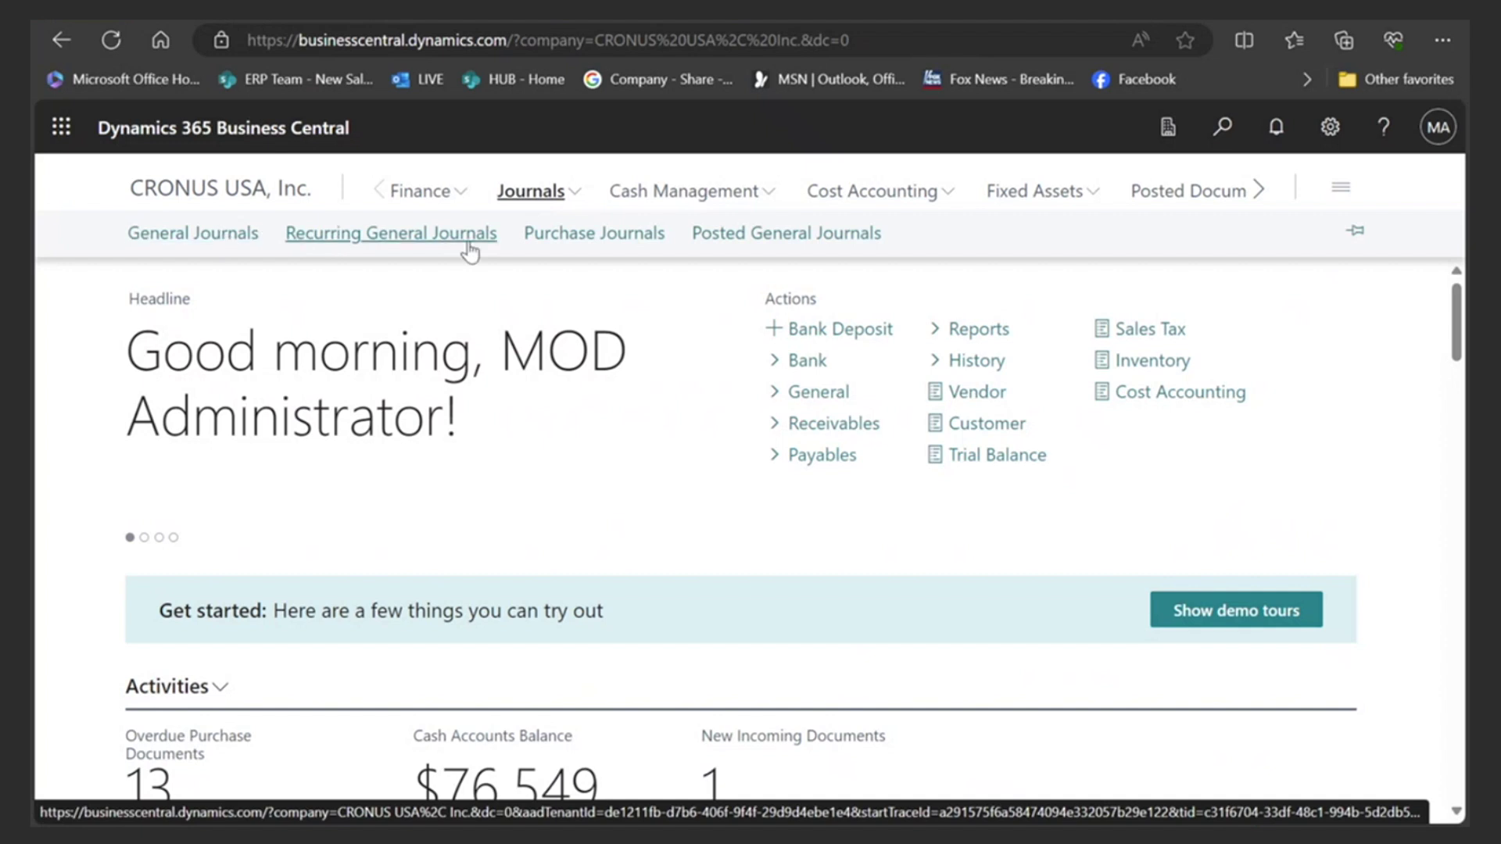
click(905, 200)
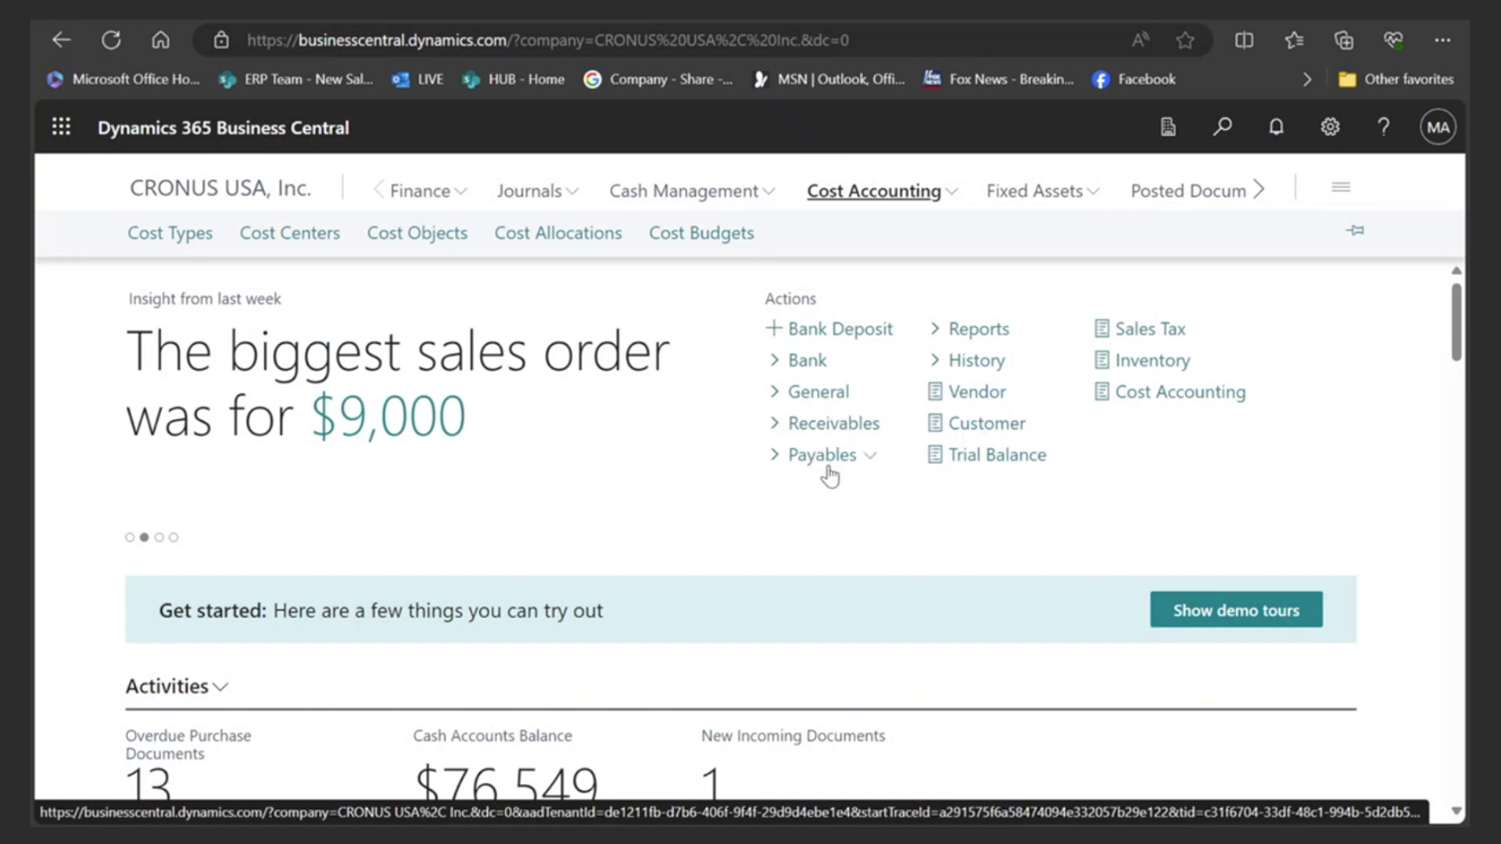
scroll(607, 470, down, 5)
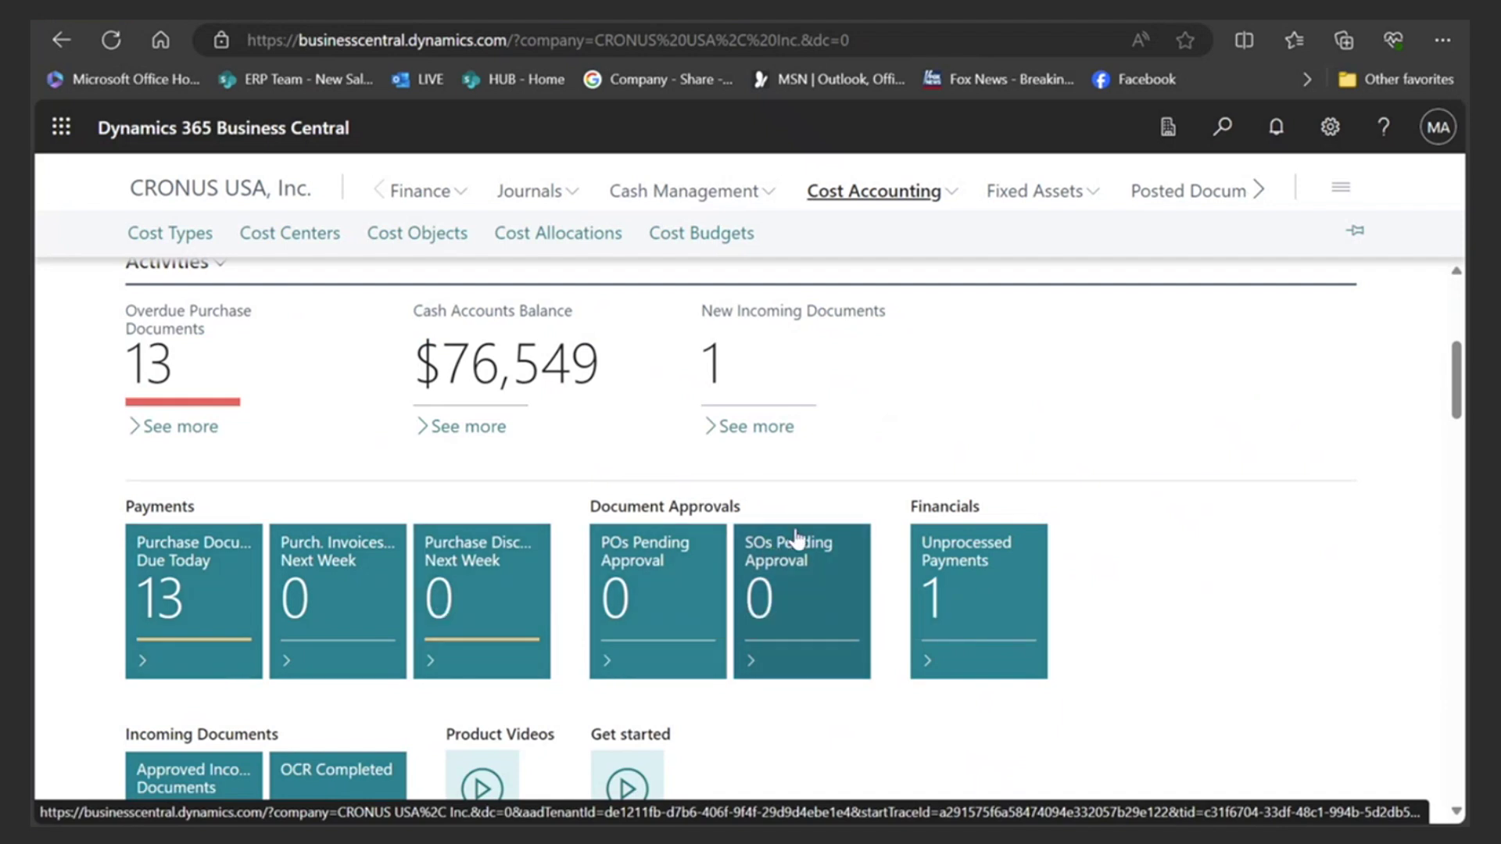
scroll(789, 548, up, 5)
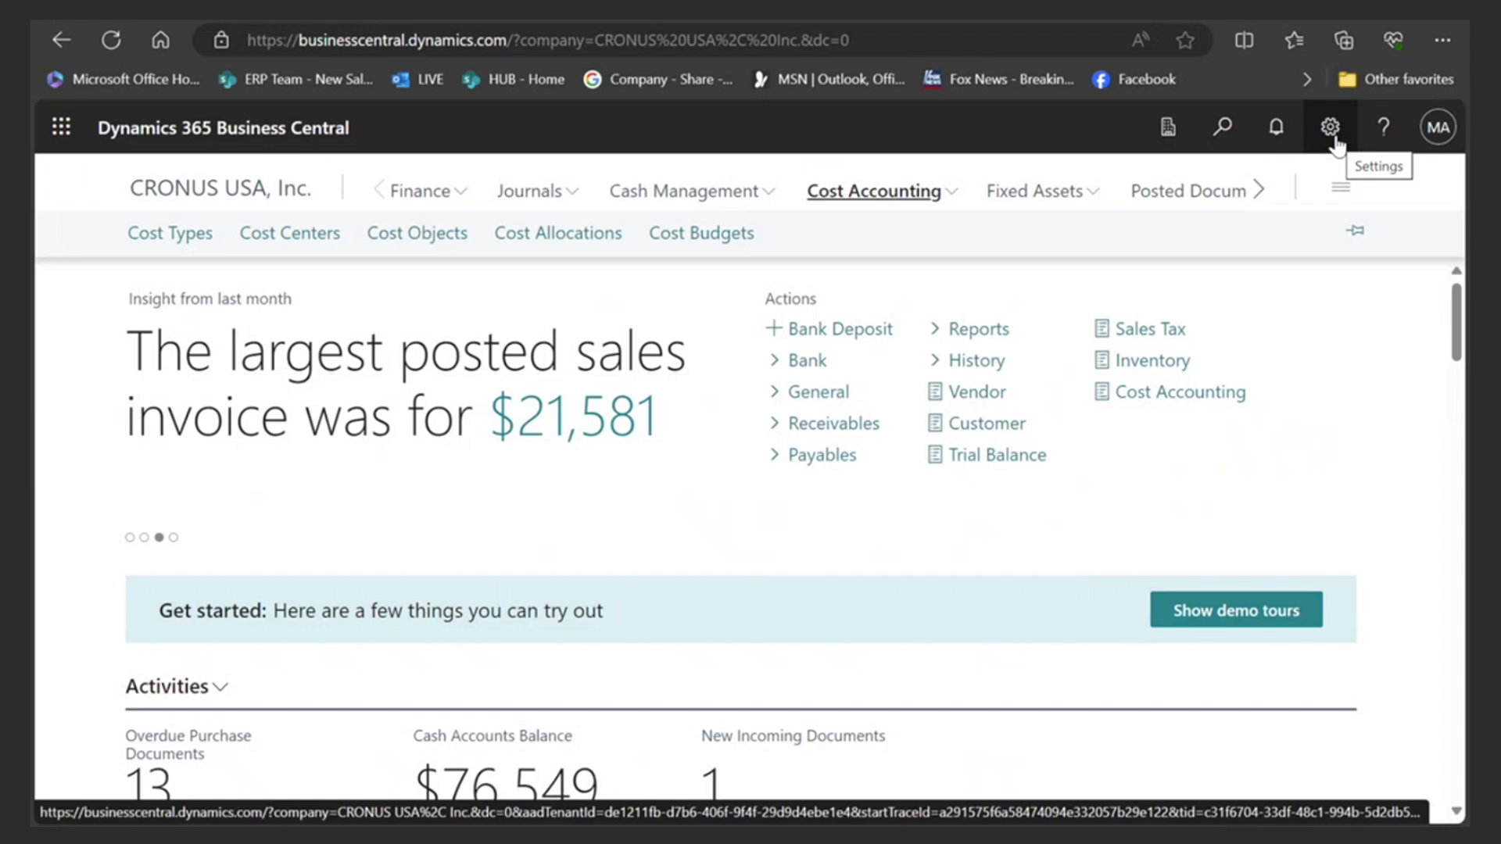
- In My Settings, switch the role from Accountant to Business Manager and apply it
click(1333, 133)
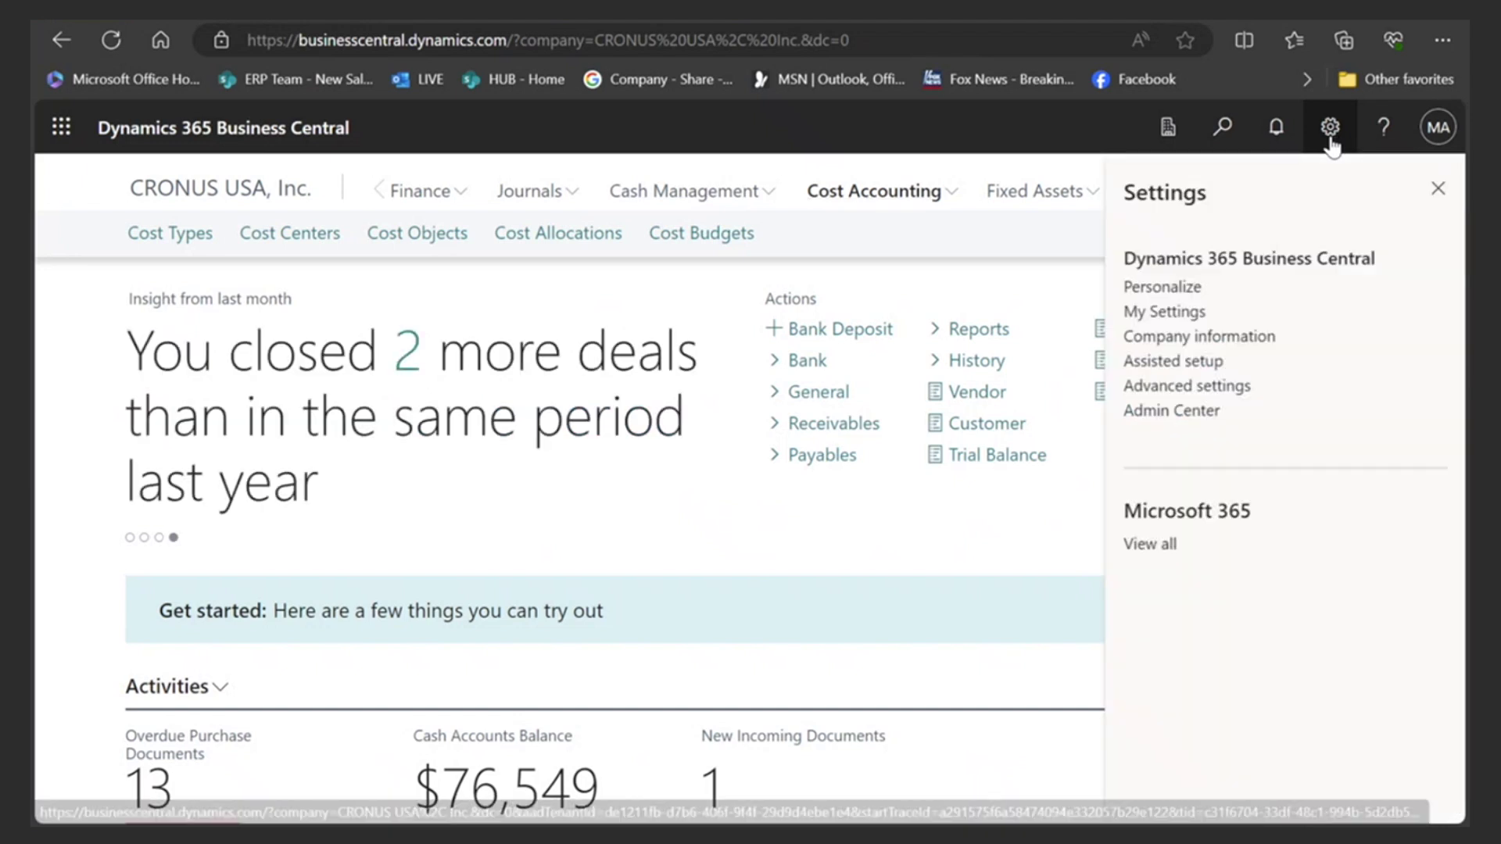
click(1176, 312)
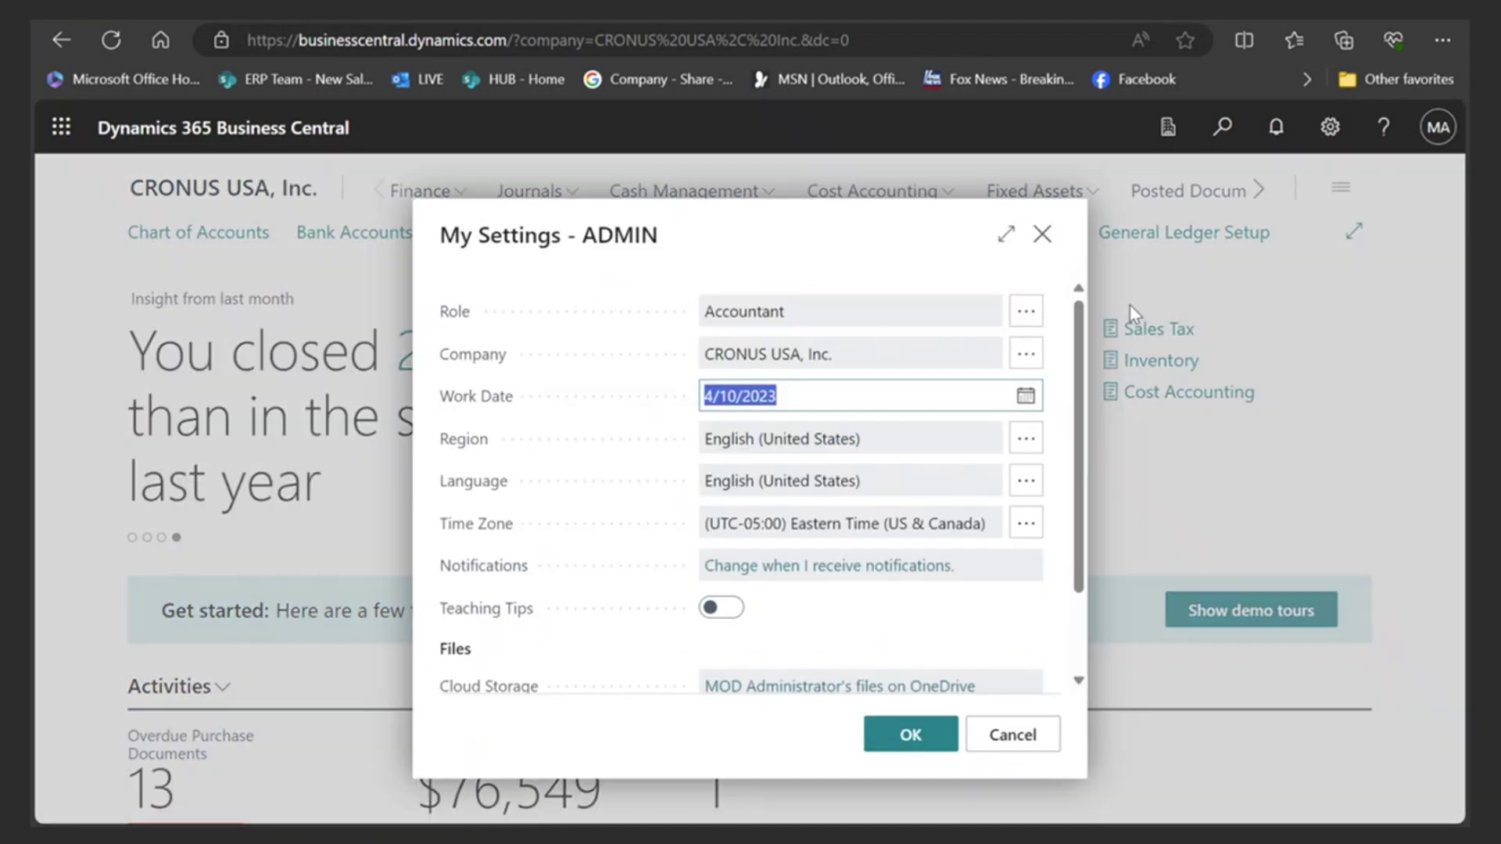
click(1025, 314)
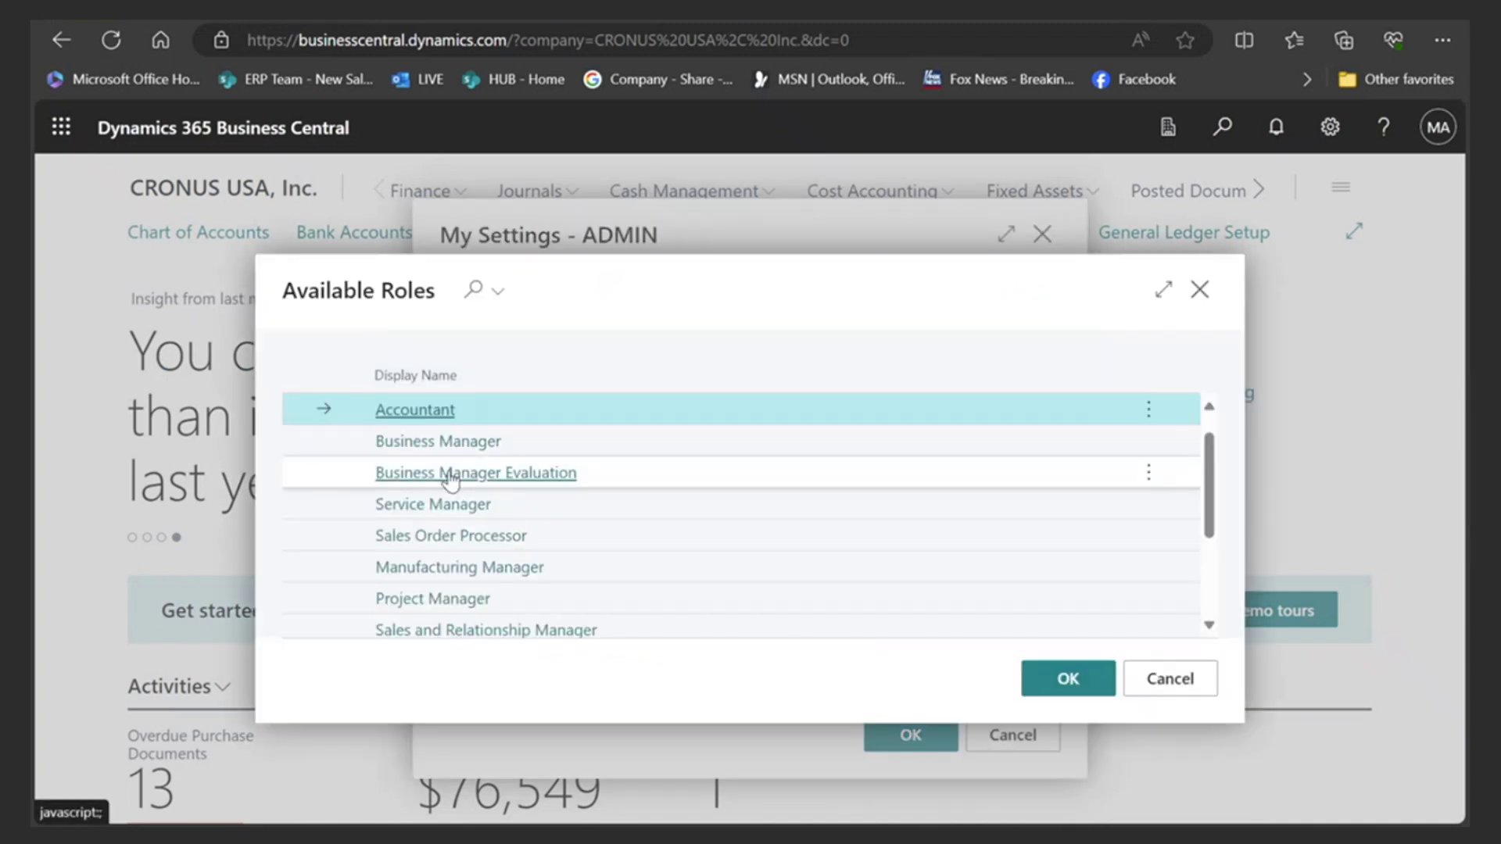
click(437, 447)
click(436, 443)
click(912, 732)
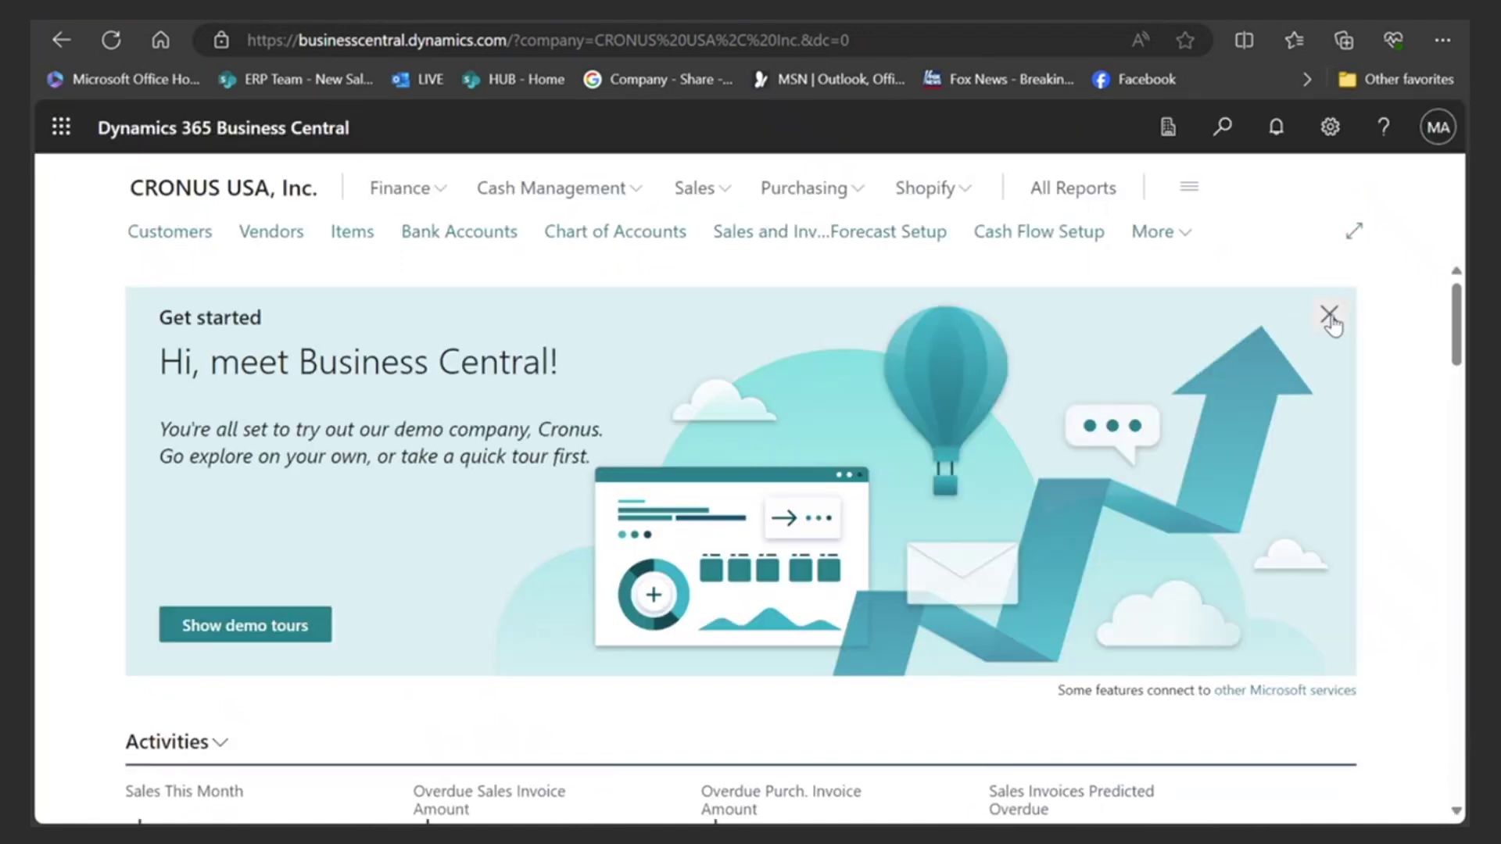
- Close the Get started banner and view the best-selling item, greeting and $21,581 largest invoice headlines
click(1329, 314)
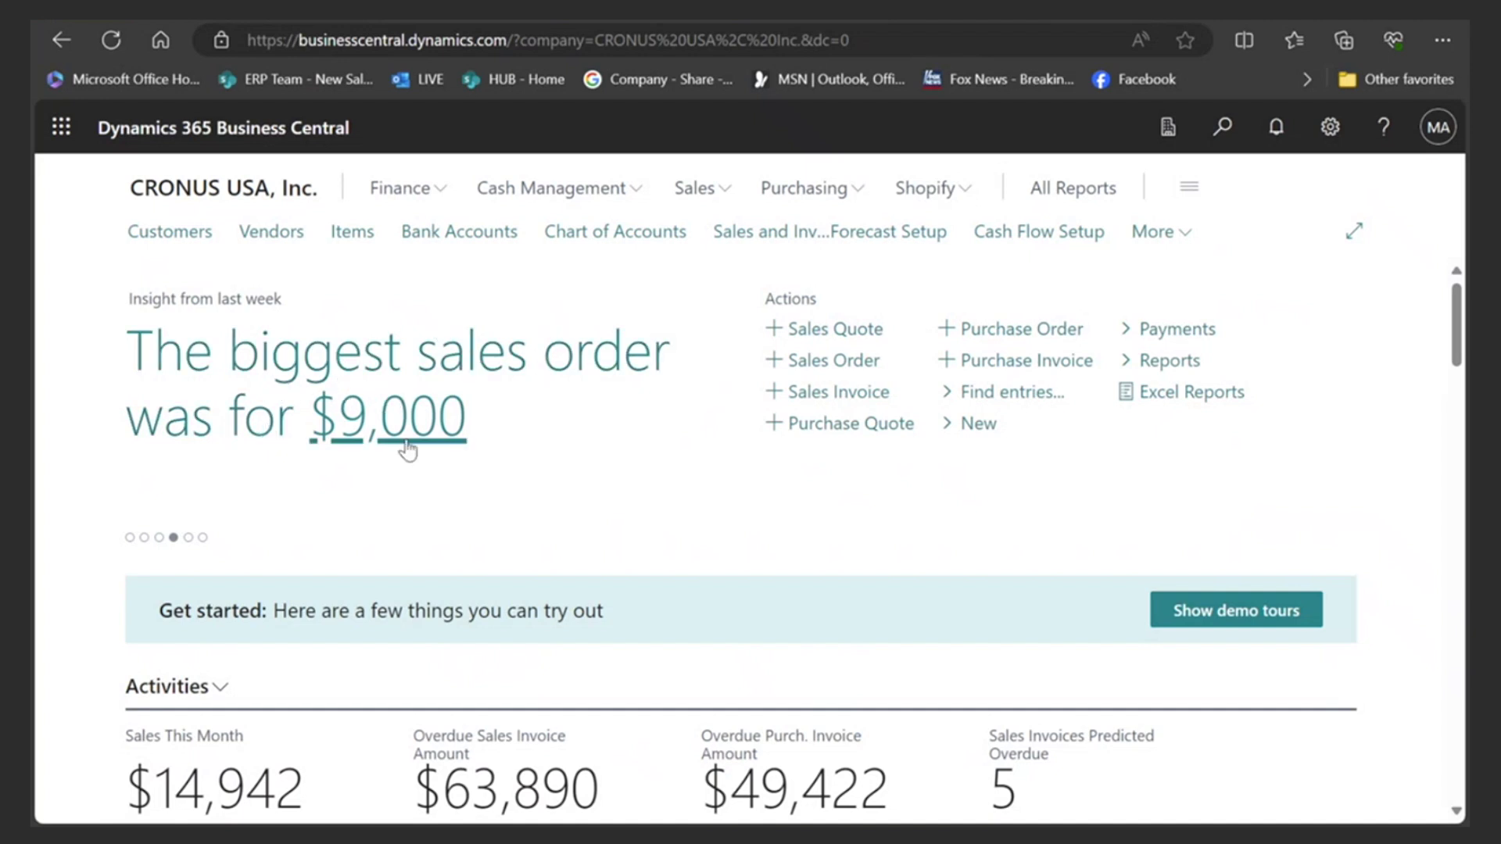
click(146, 538)
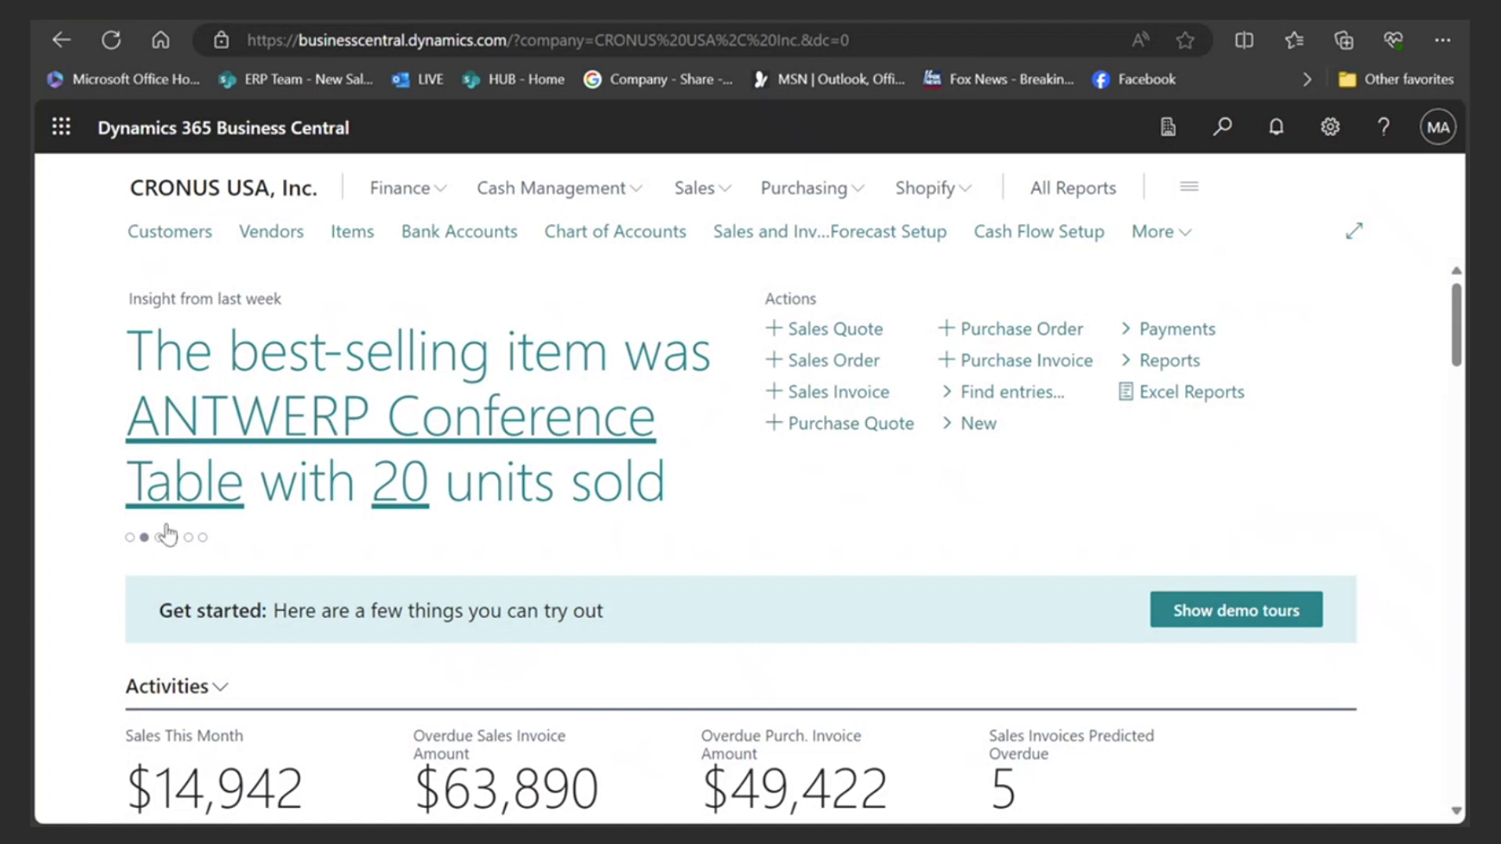
click(131, 538)
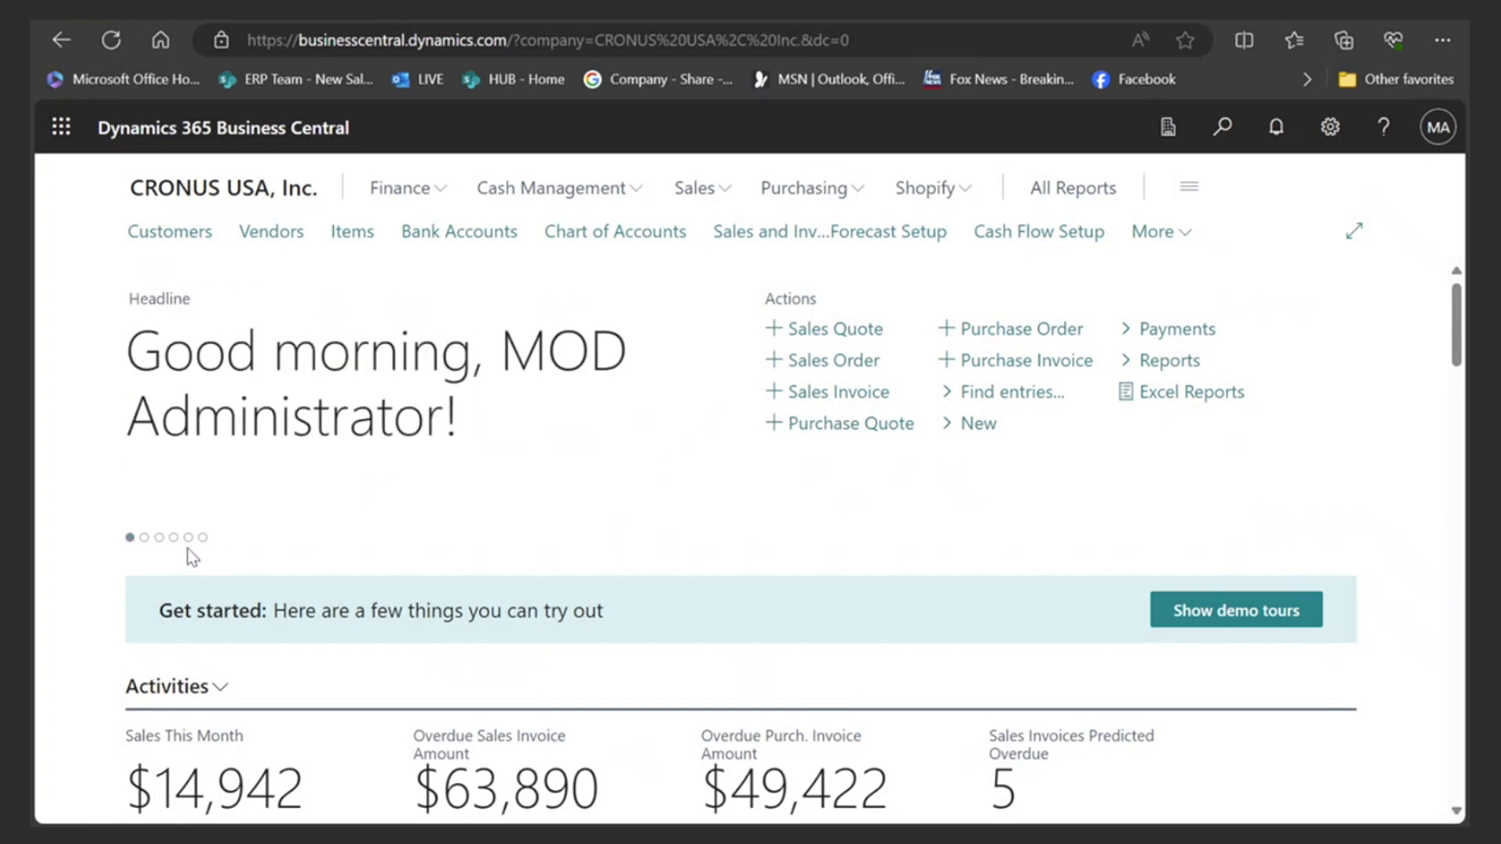
click(188, 538)
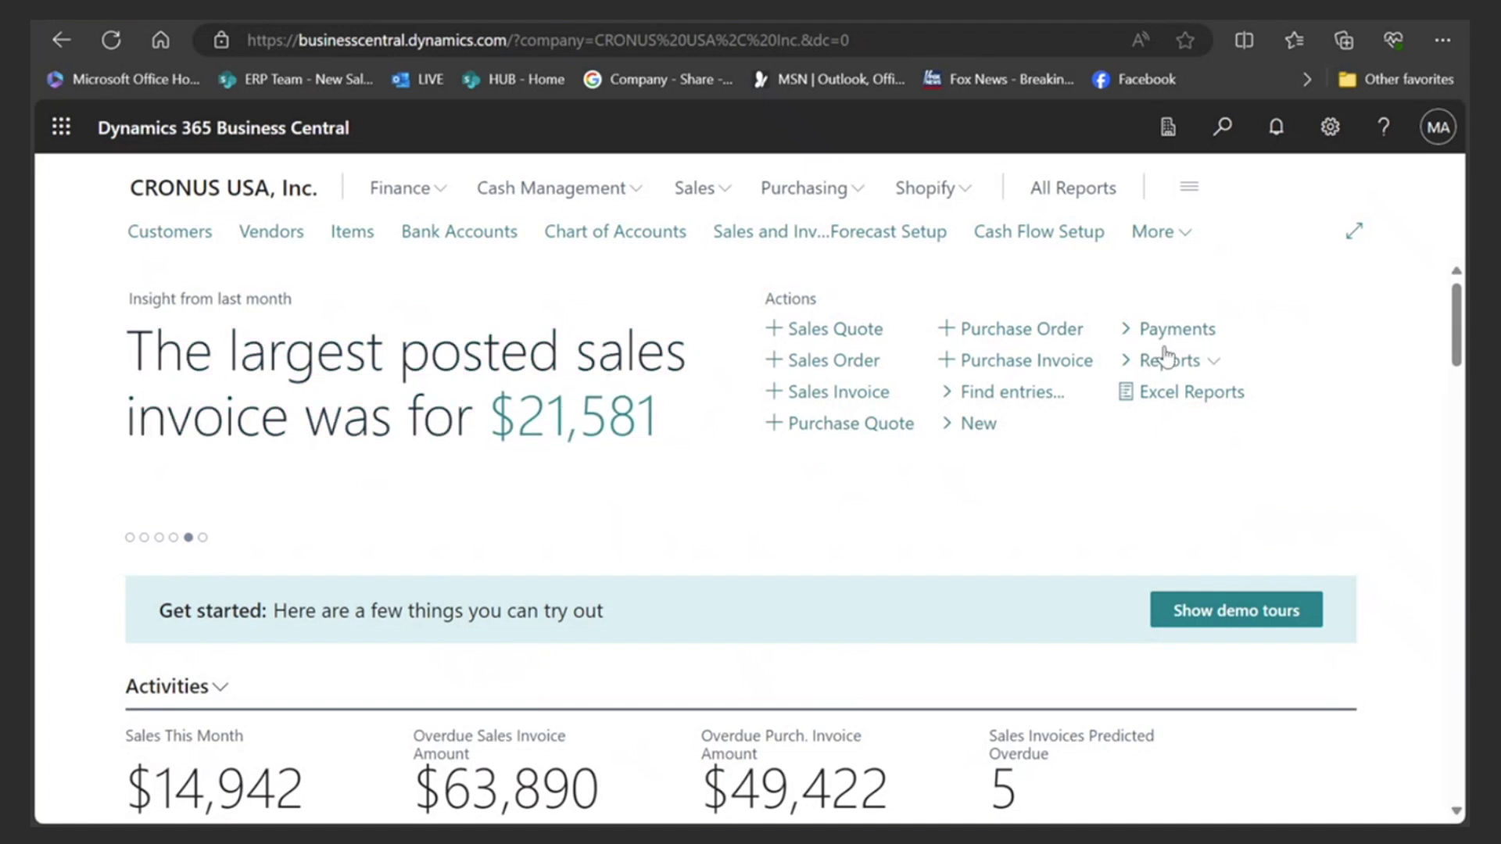
- Open a blank sales order, scroll through it, then go back to the home page
click(830, 364)
scroll(540, 520, down, 4)
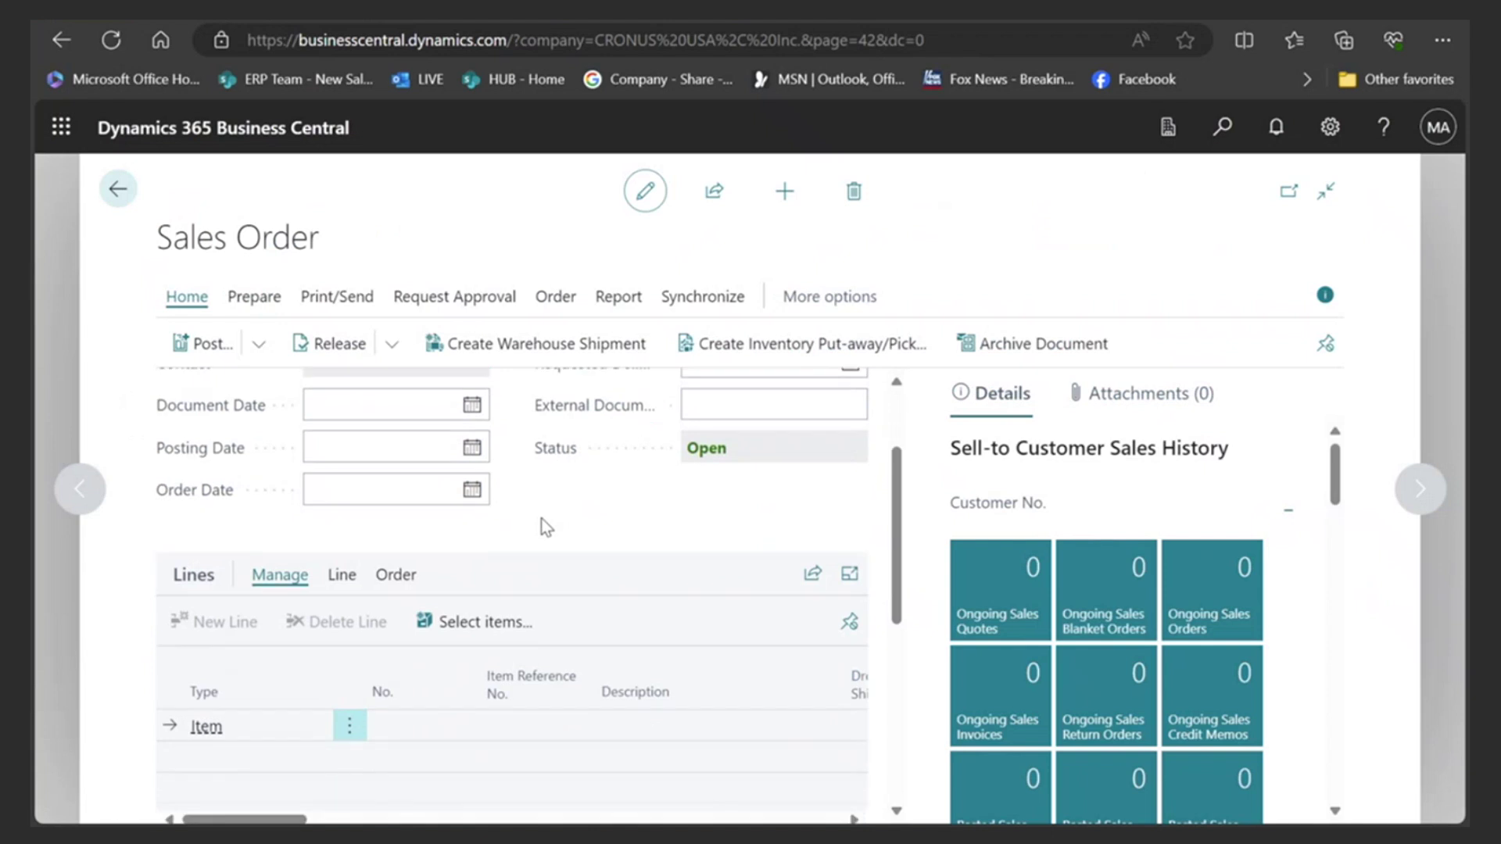
scroll(542, 531, up, 4)
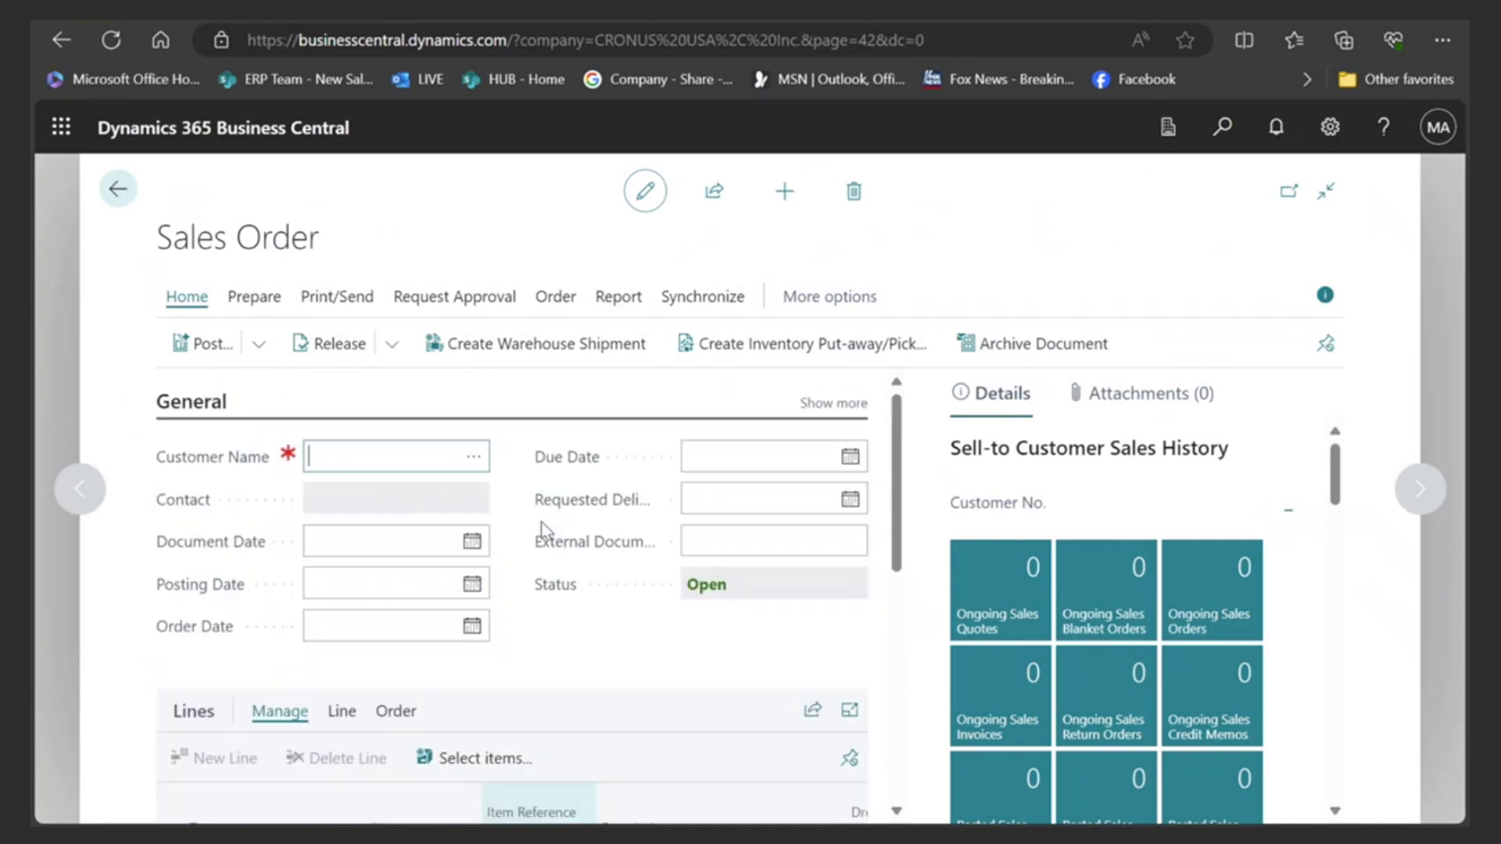
click(119, 191)
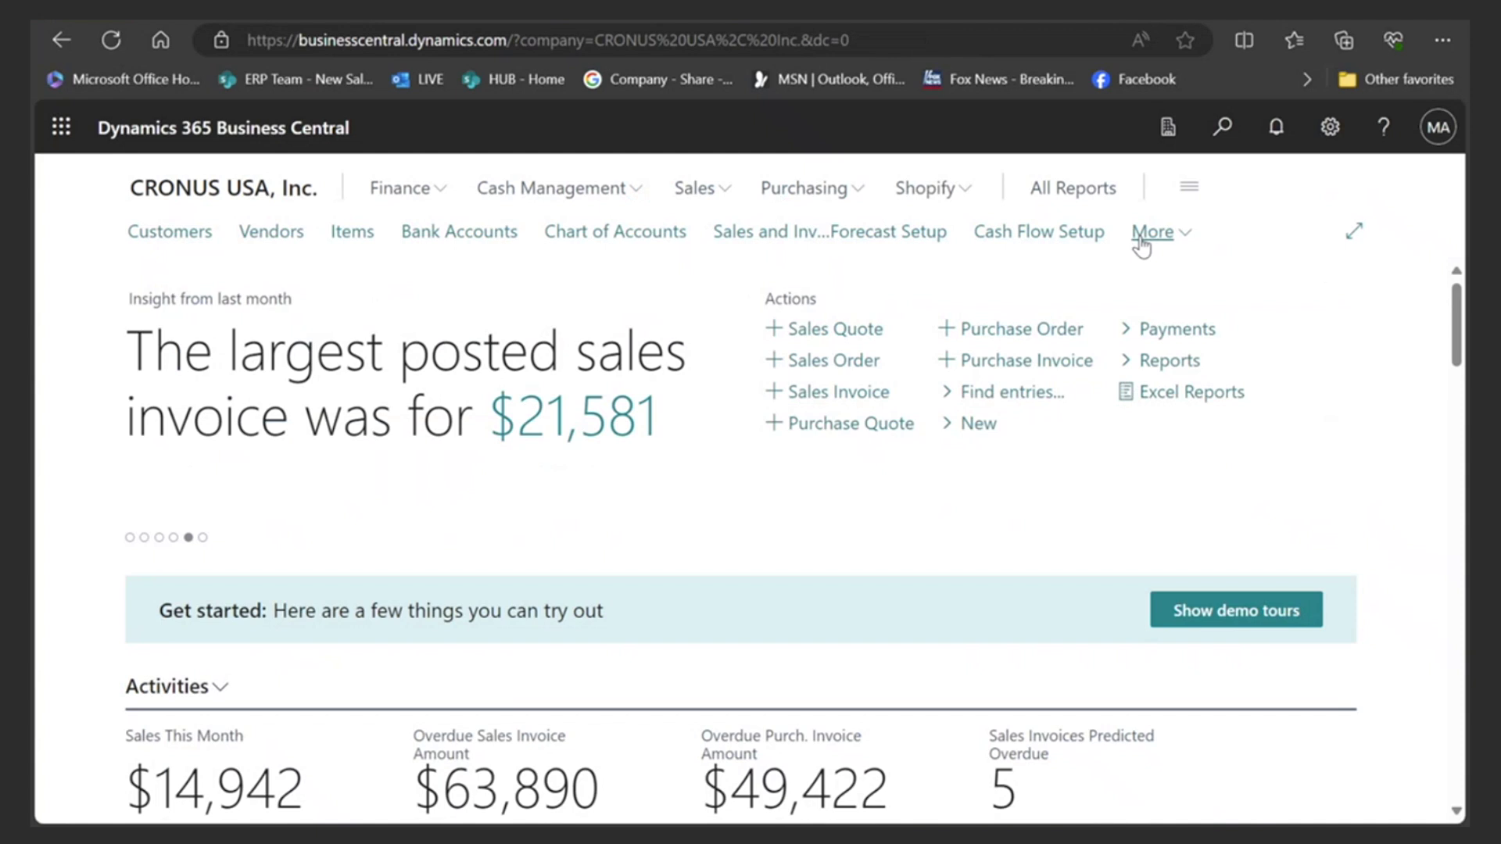
- Expand the navigation bar with More and open, then close, the Finance links
click(1174, 233)
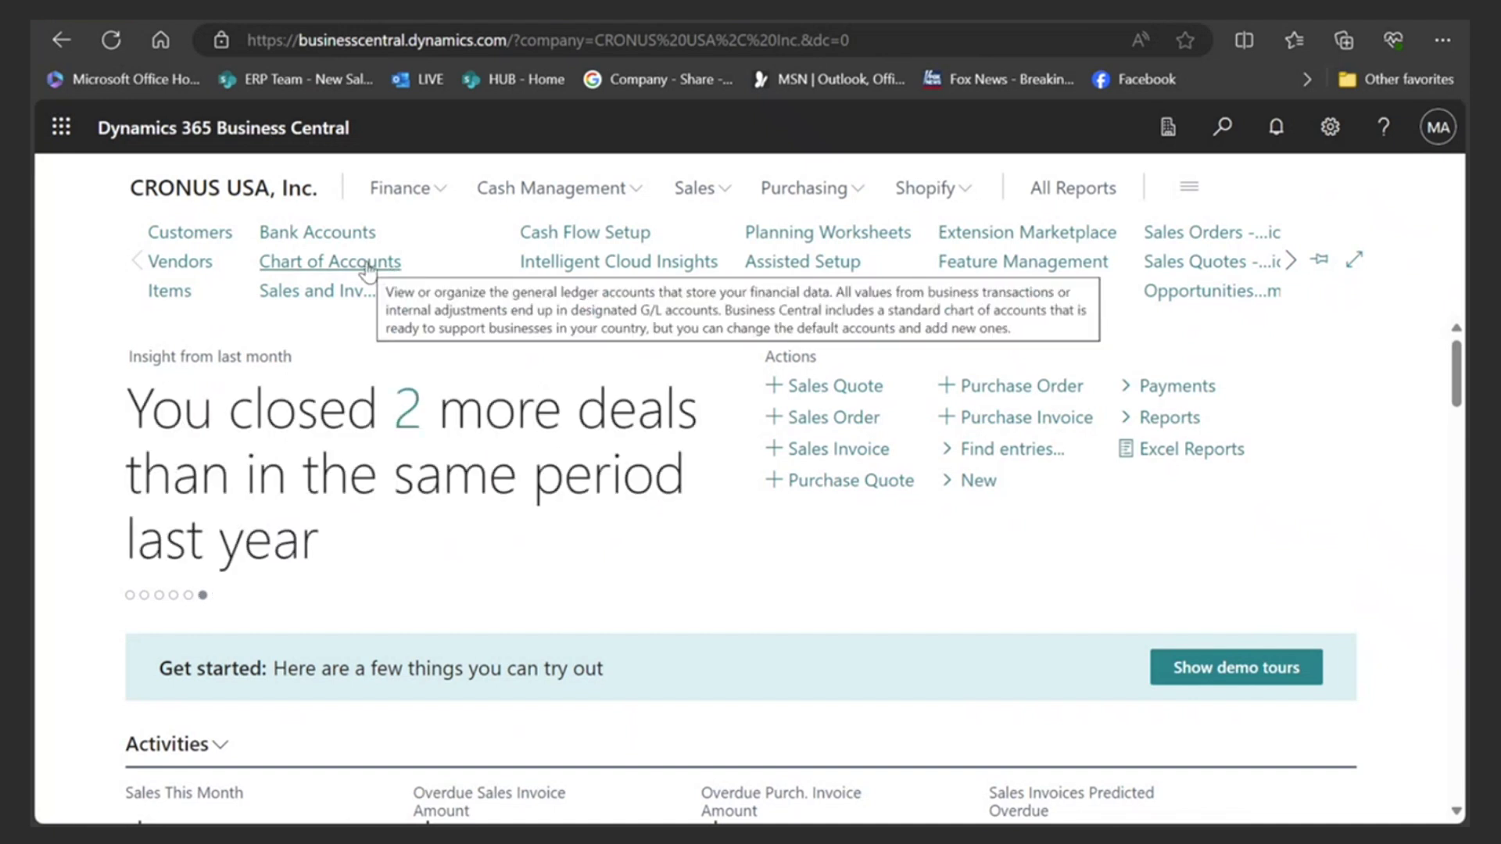
click(434, 195)
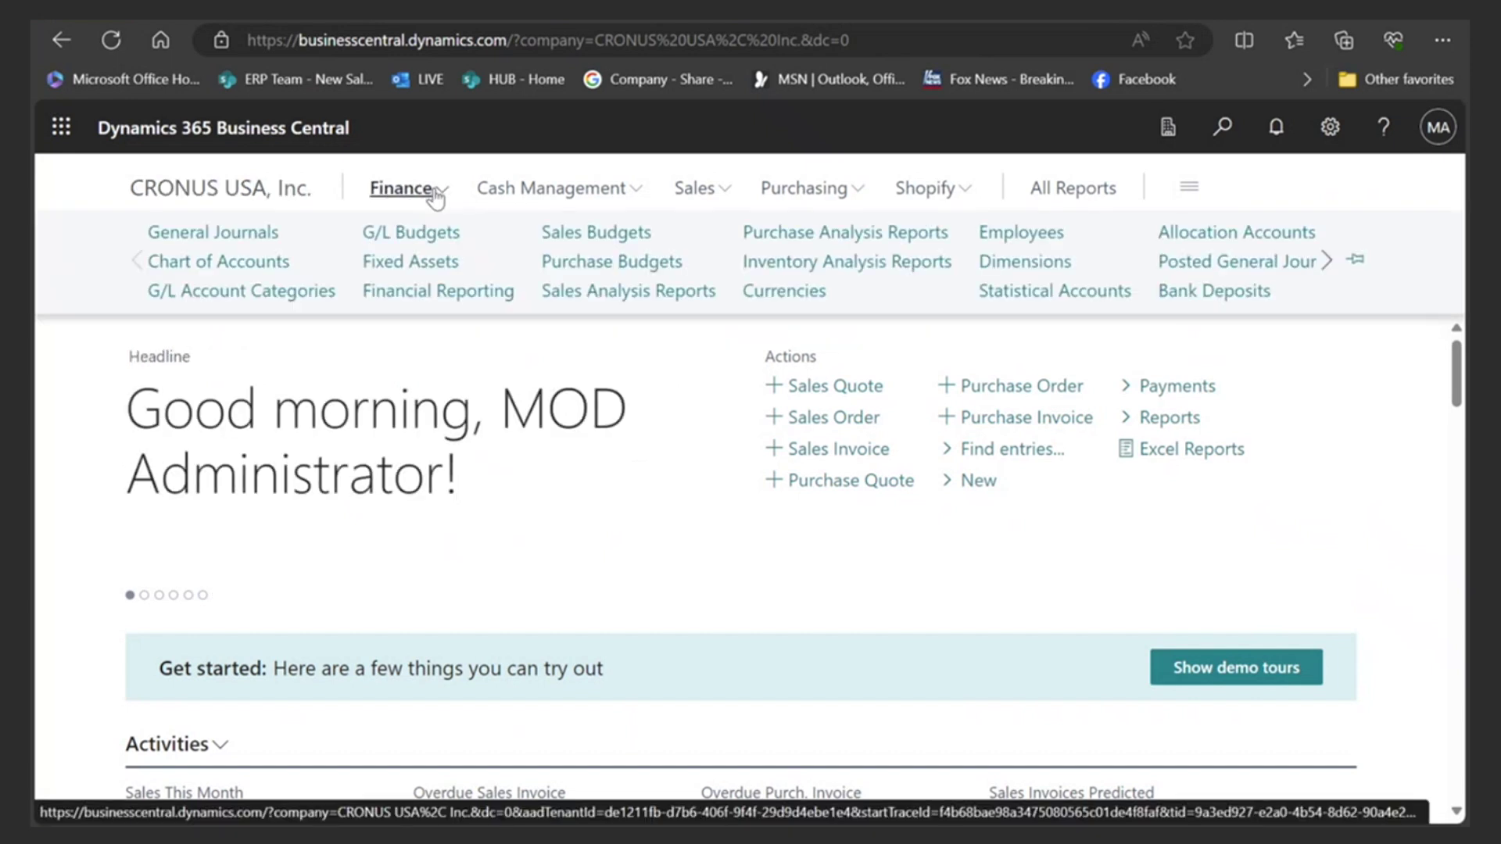
click(361, 369)
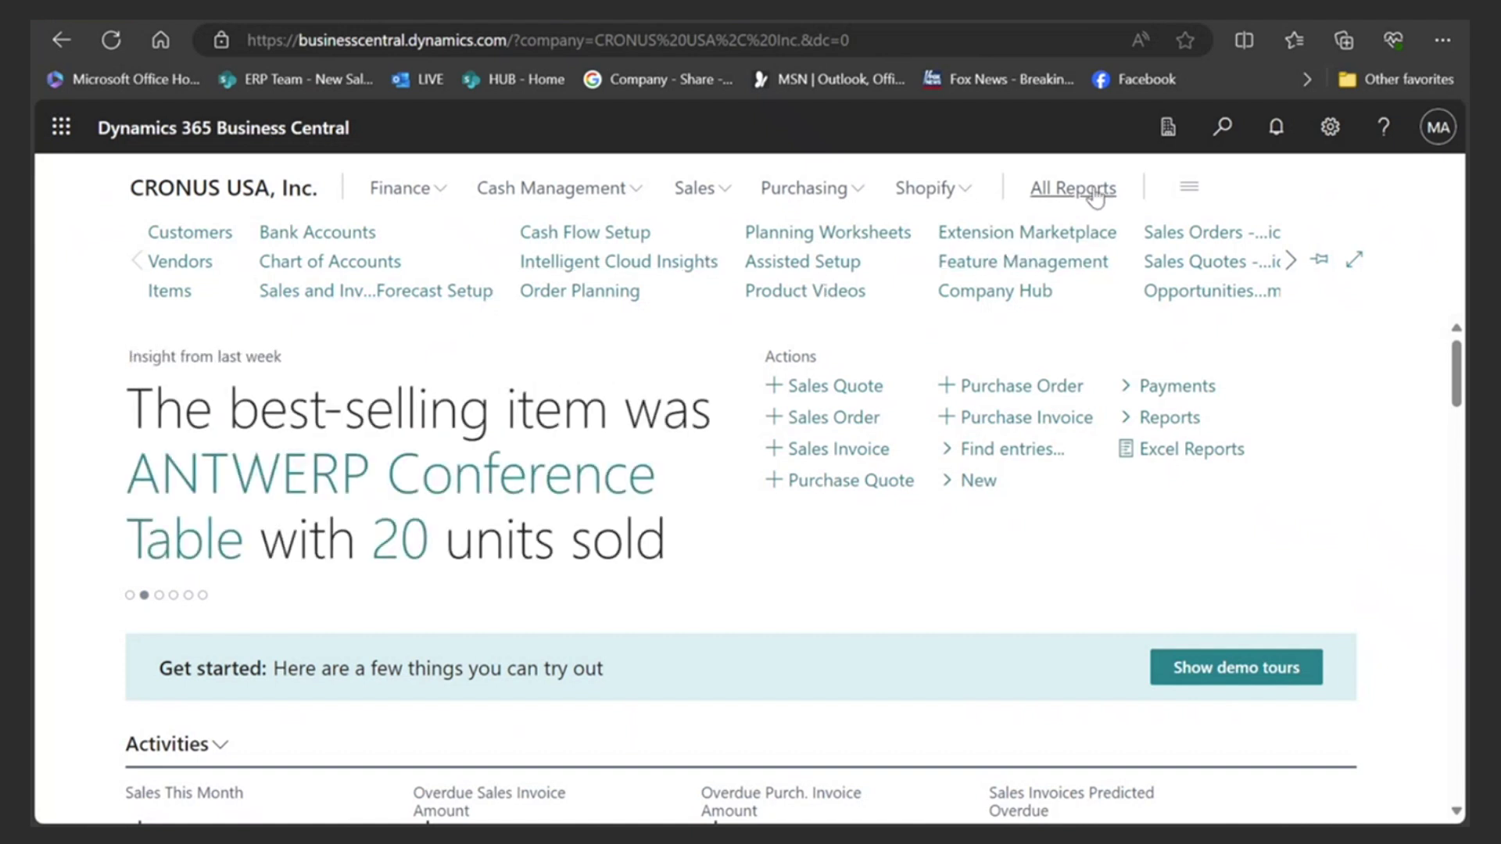
click(1222, 129)
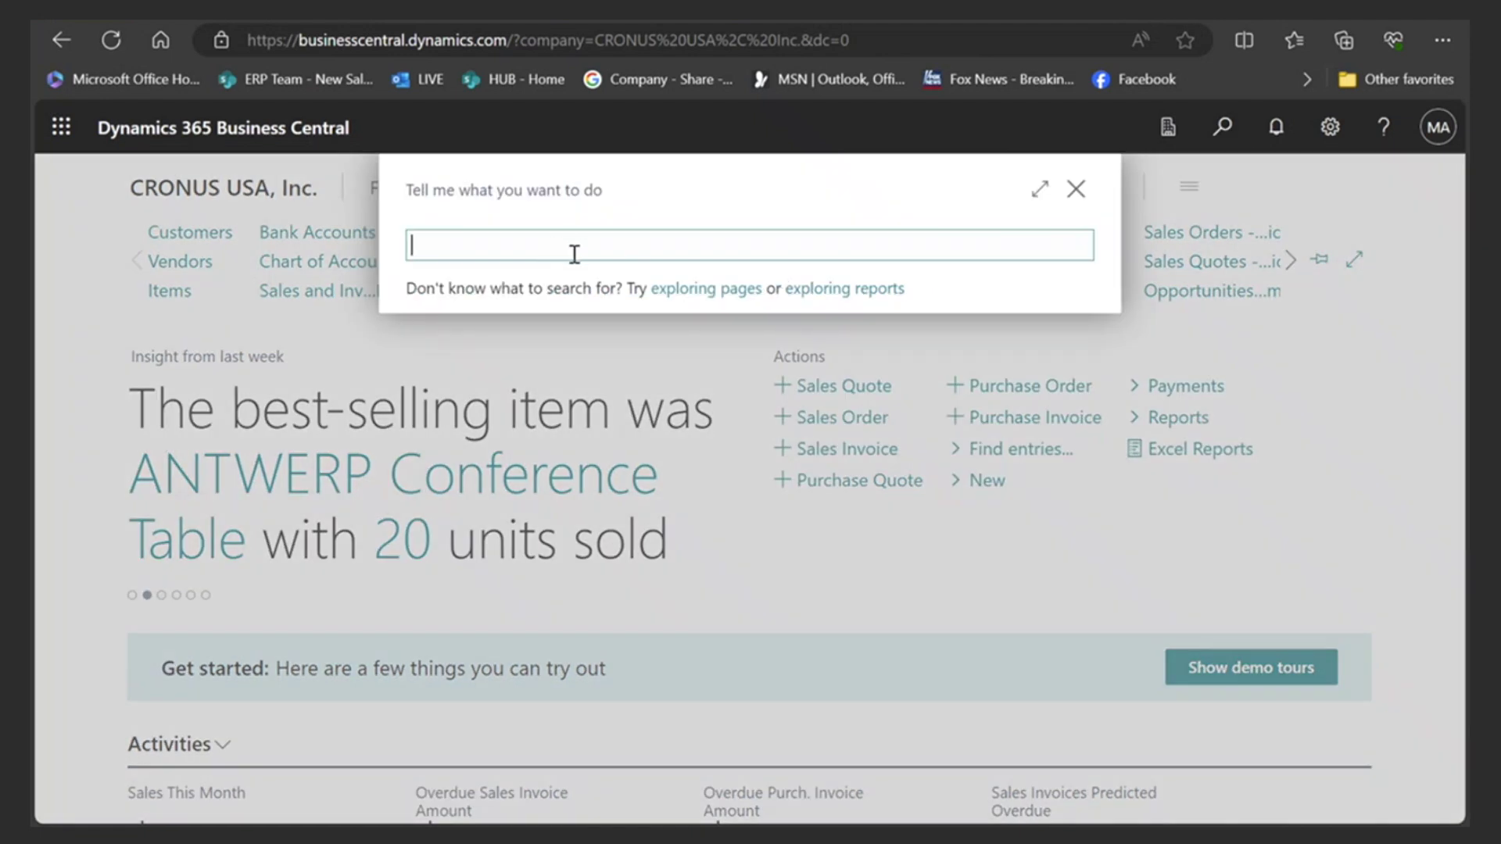
text(payment)
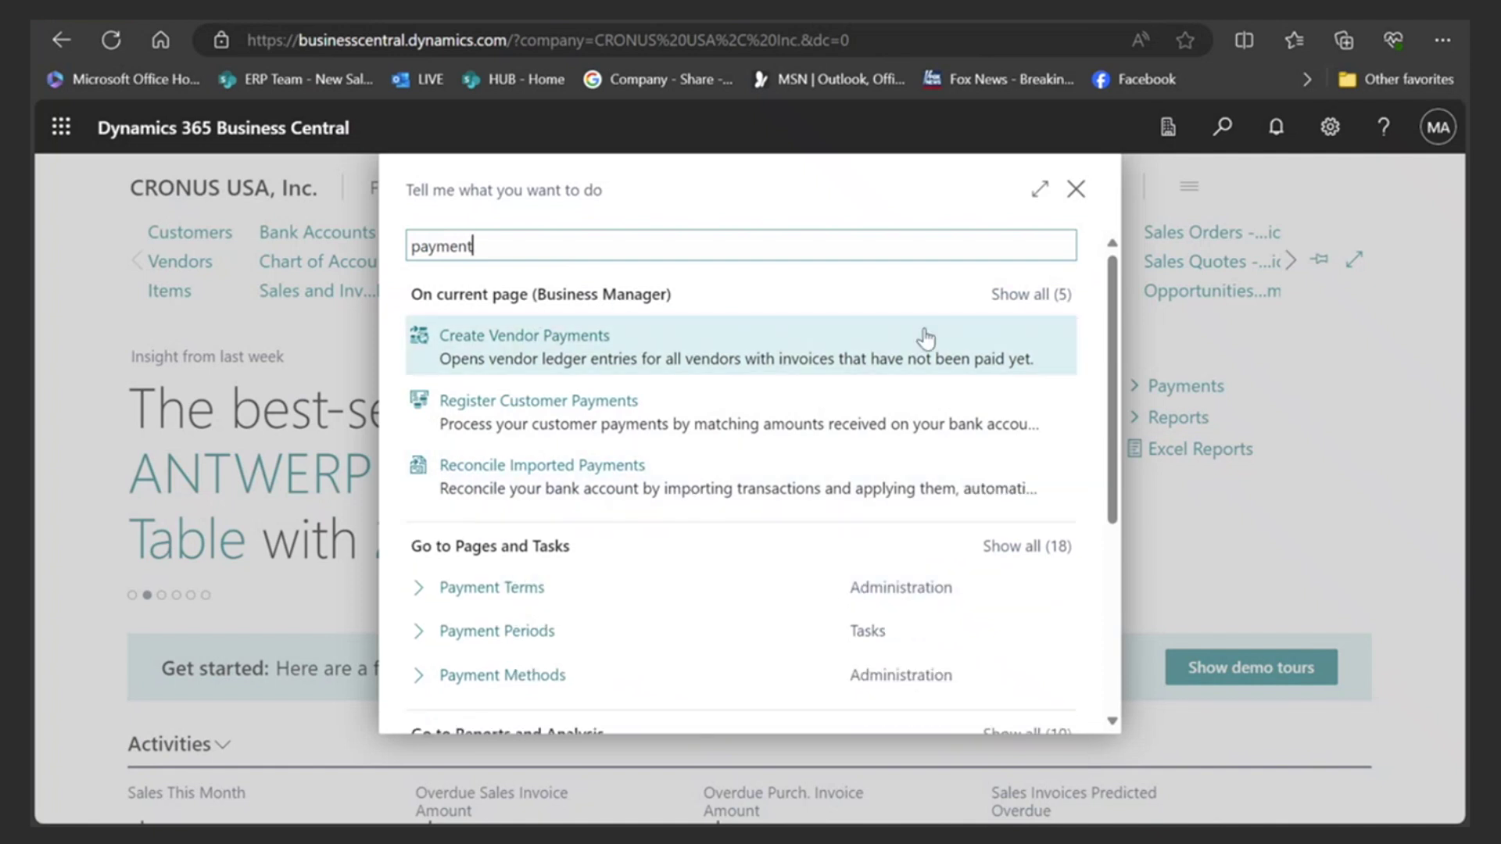
click(1075, 195)
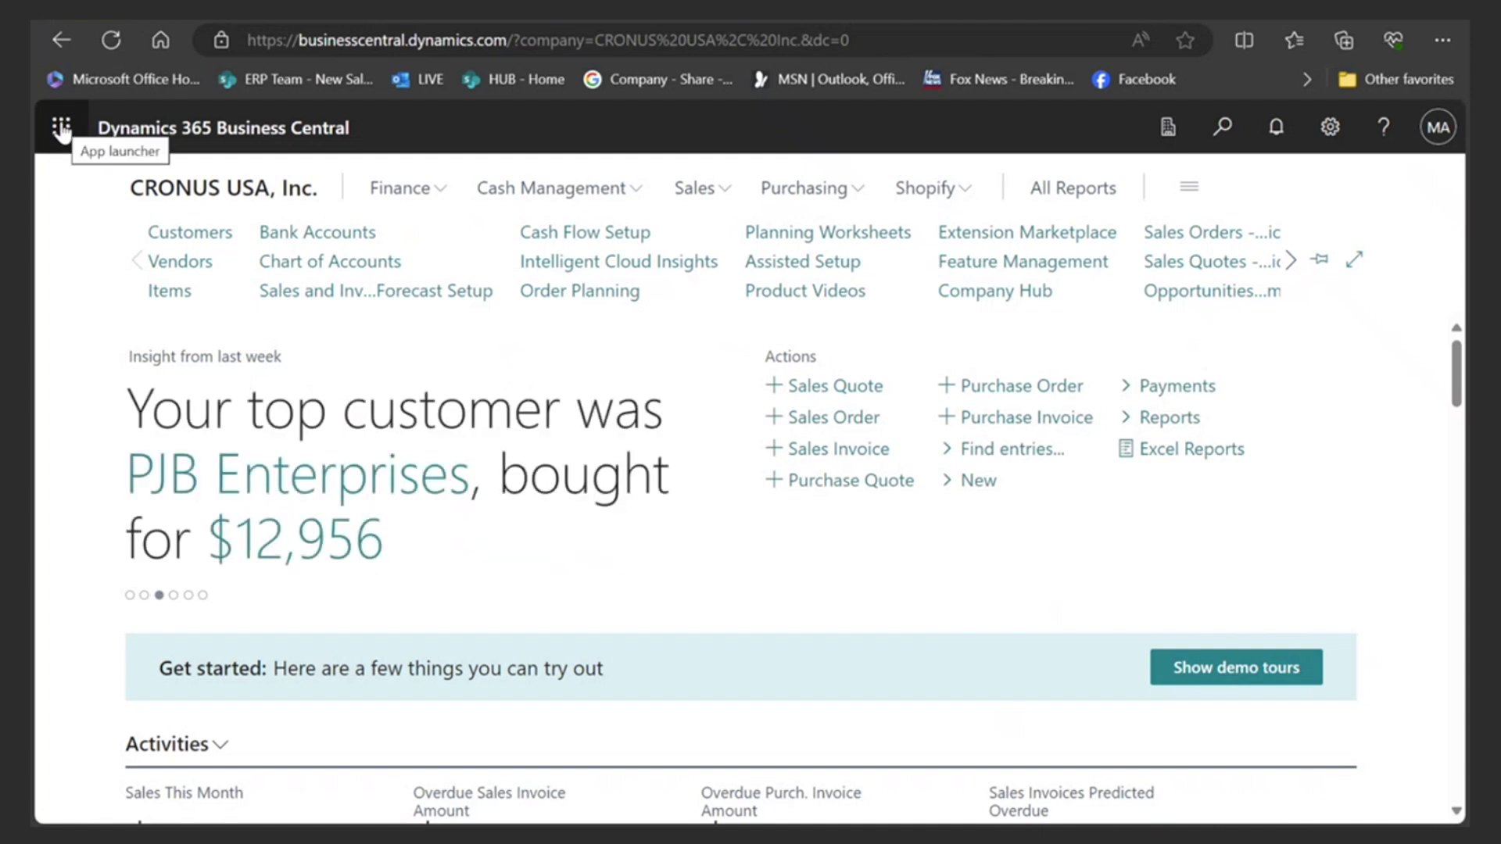
click(62, 129)
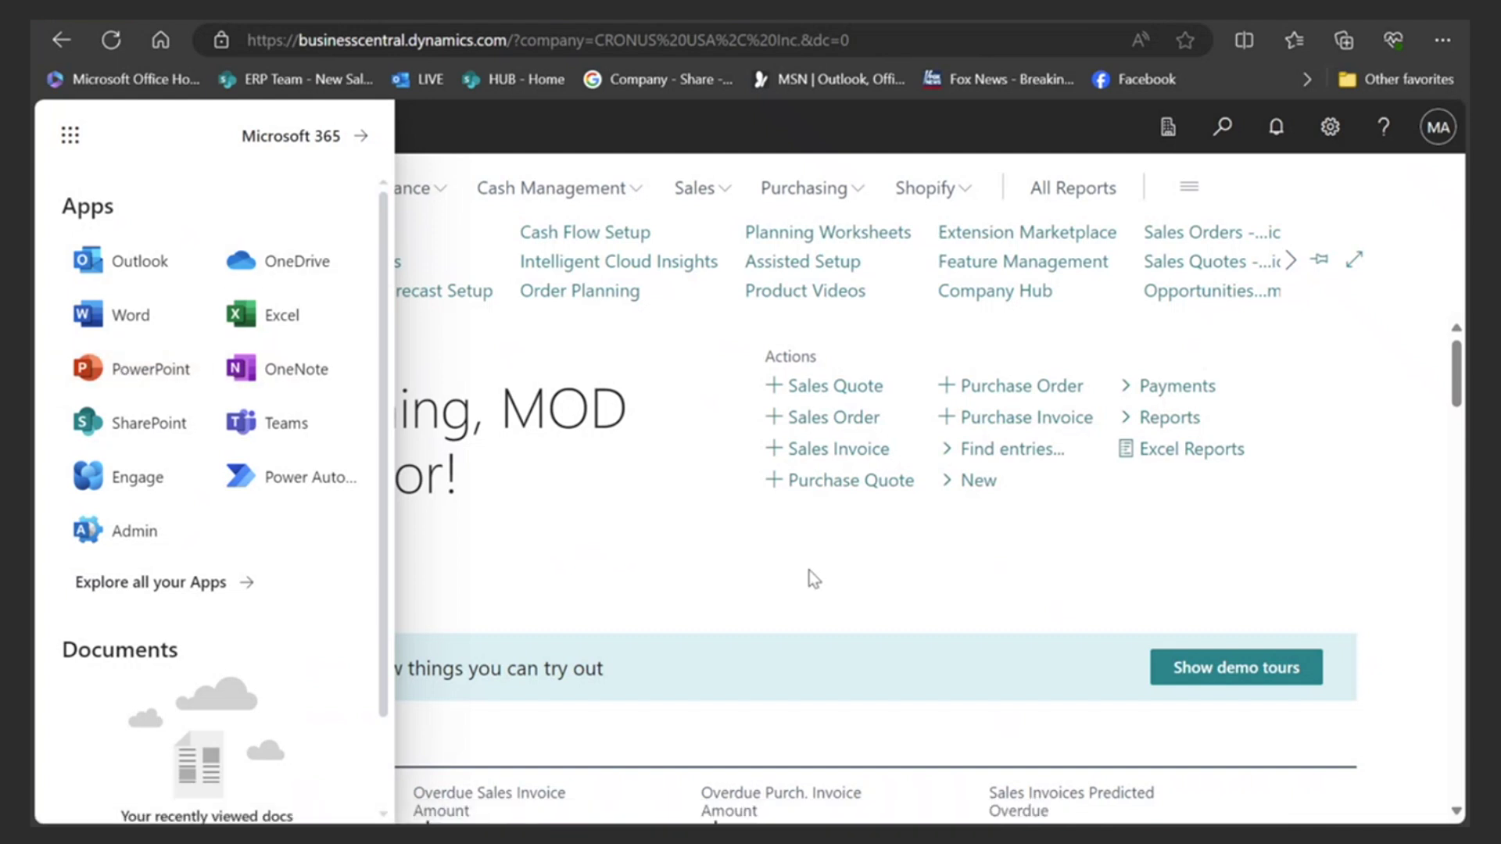
click(69, 135)
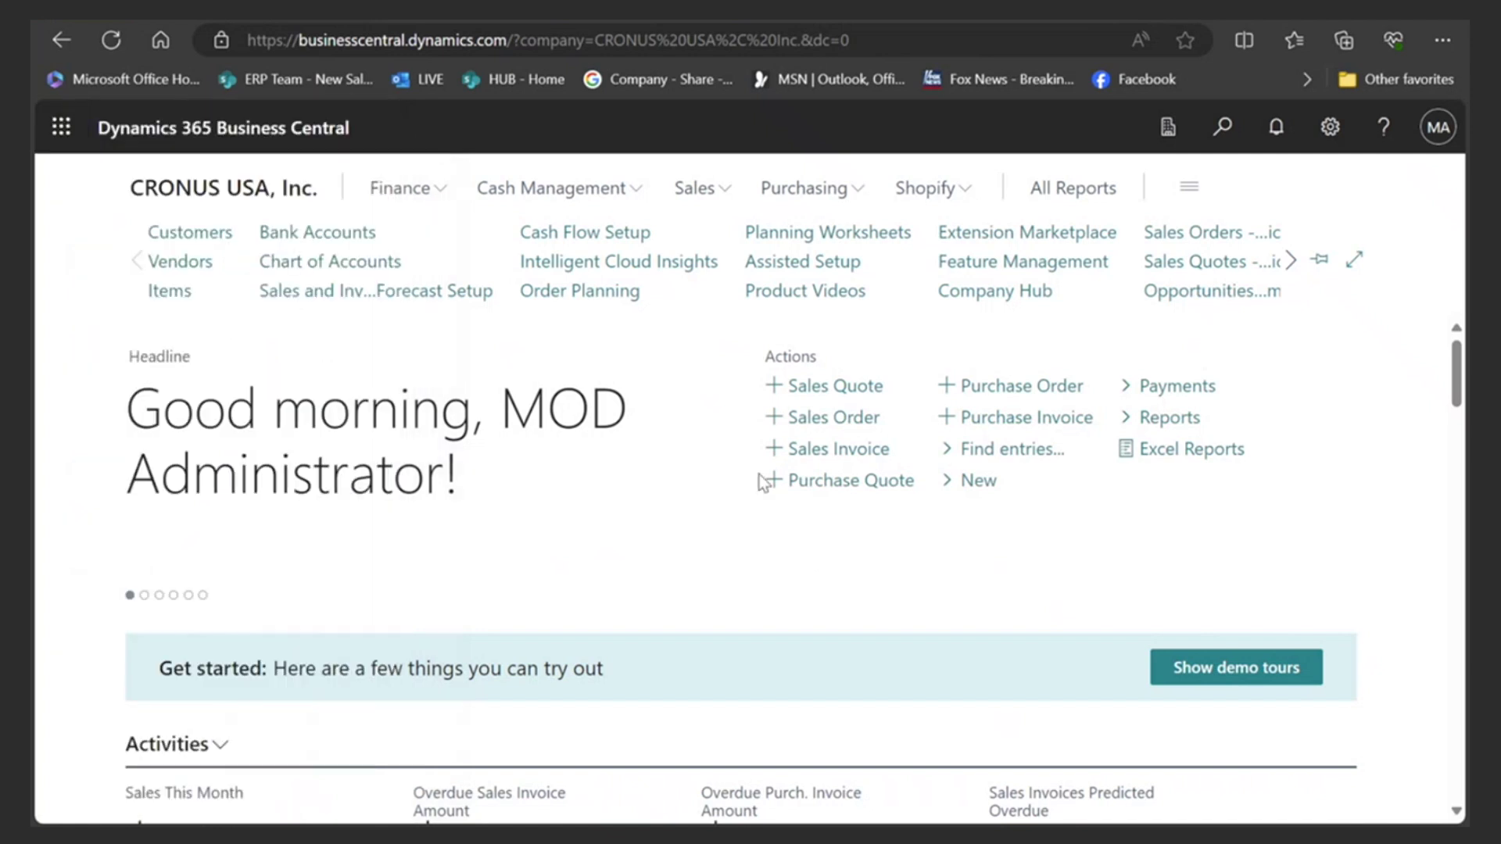
- Drill from Sales This Month into the 12,956.00 detailed ledger entry, then return to the role centre
scroll(600, 539, down, 5)
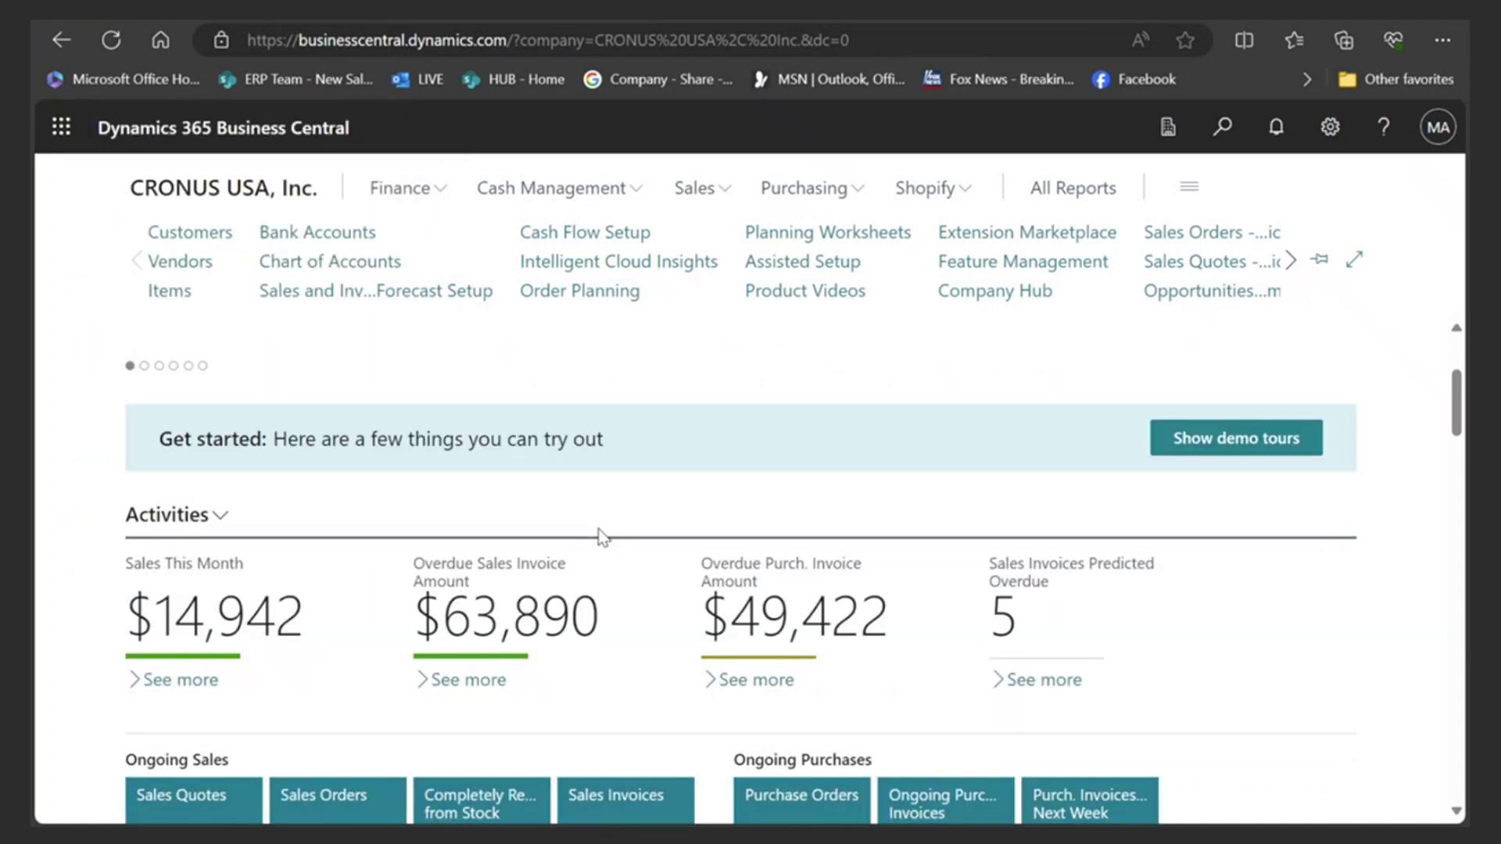
scroll(597, 539, down, 1)
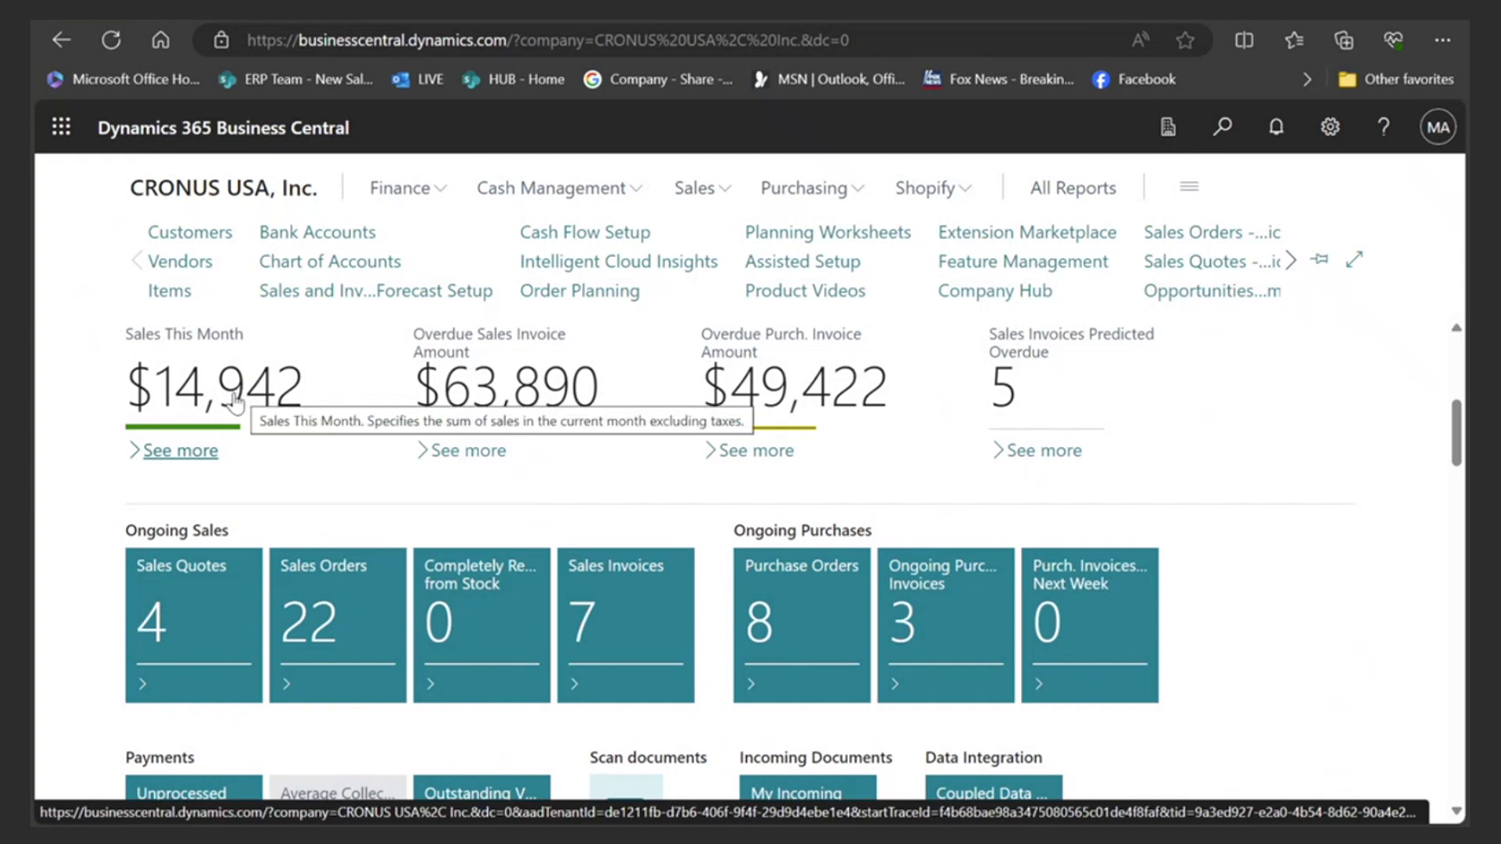
click(234, 398)
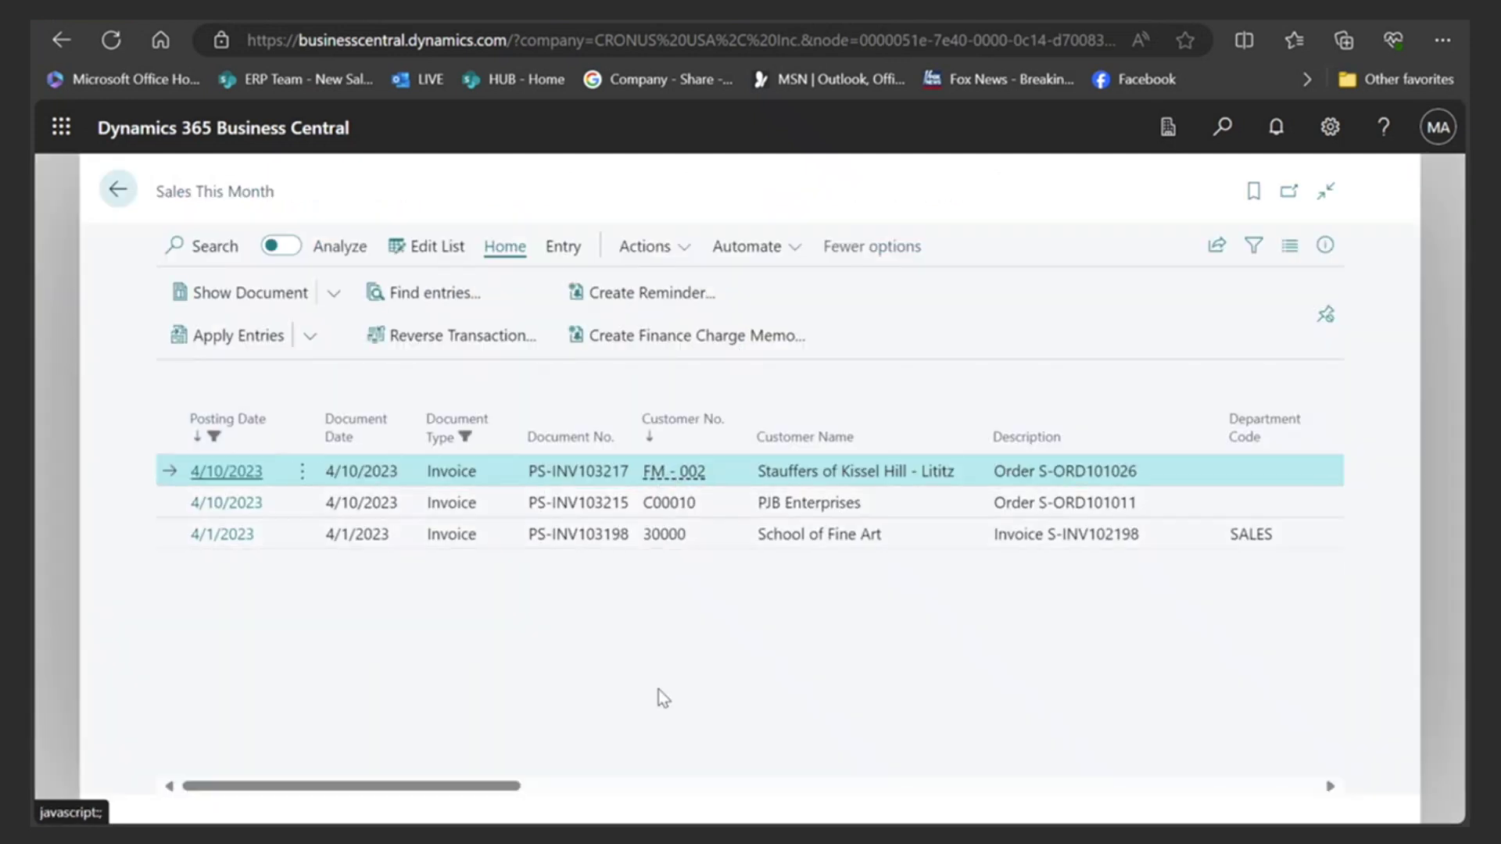
drag(509, 786, 755, 788)
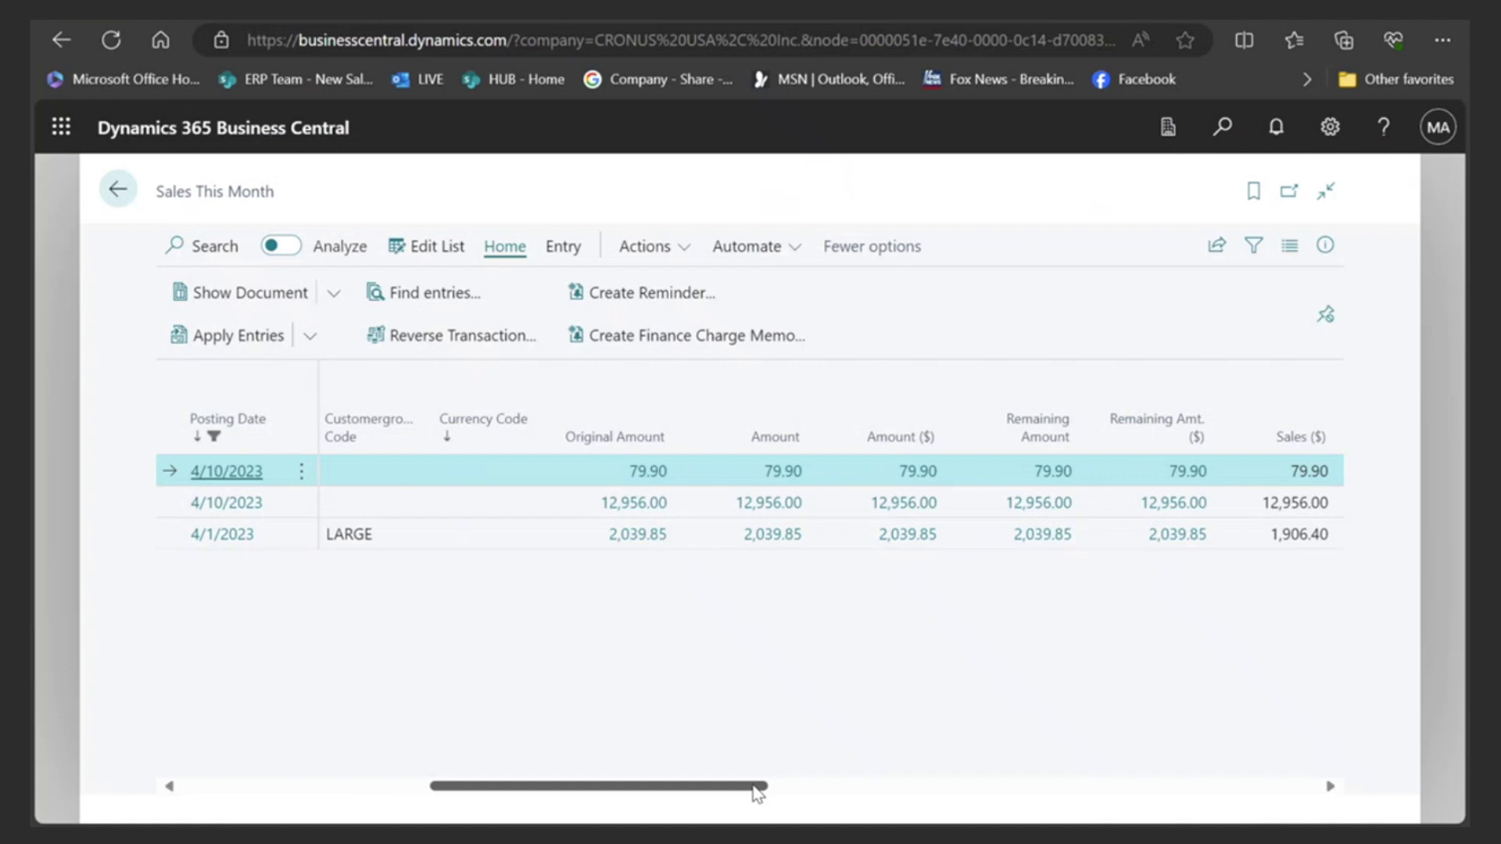
click(652, 509)
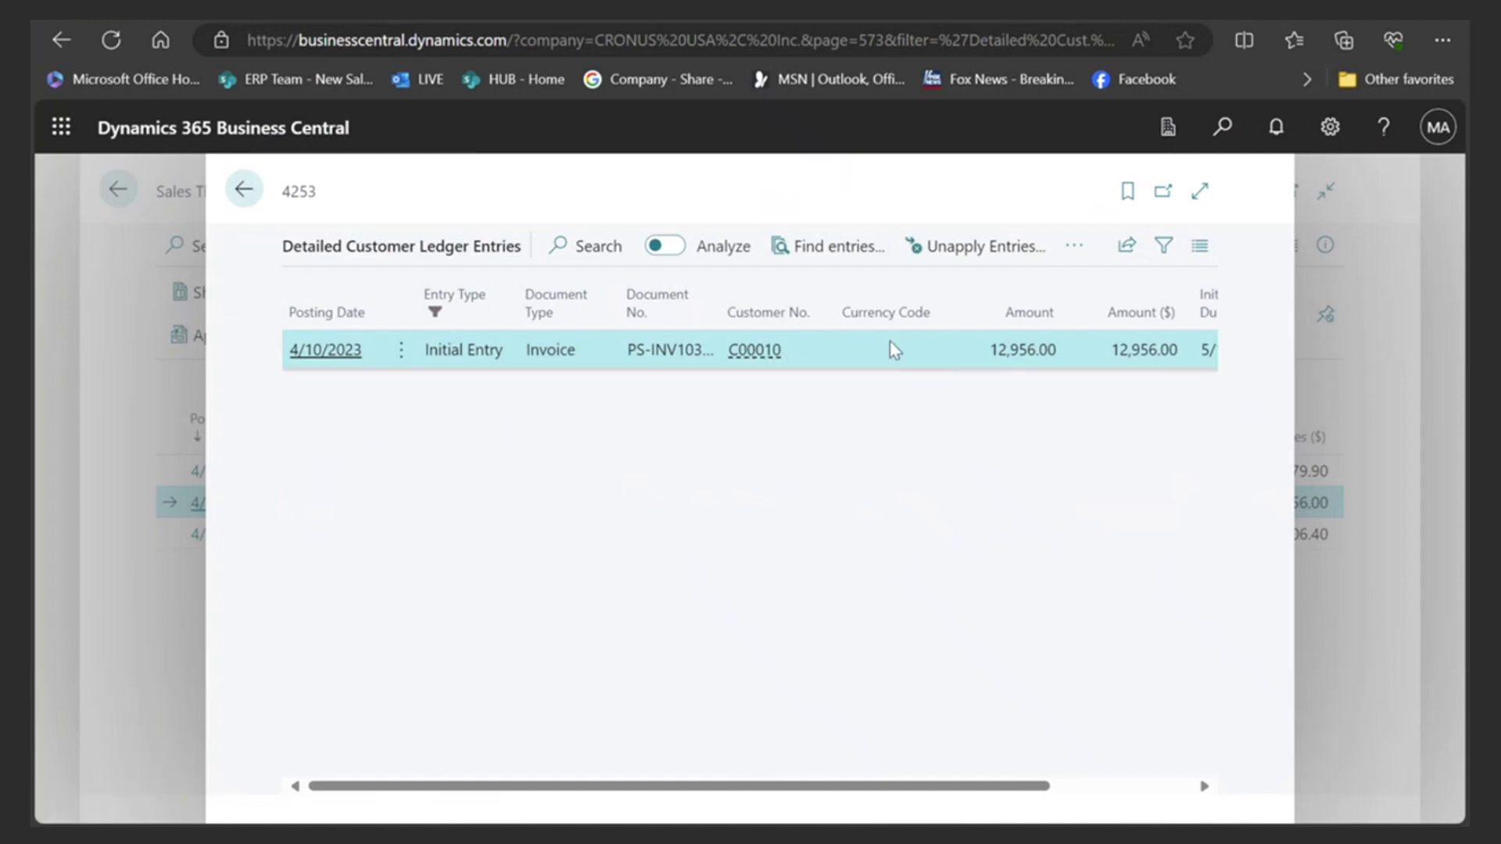
click(242, 193)
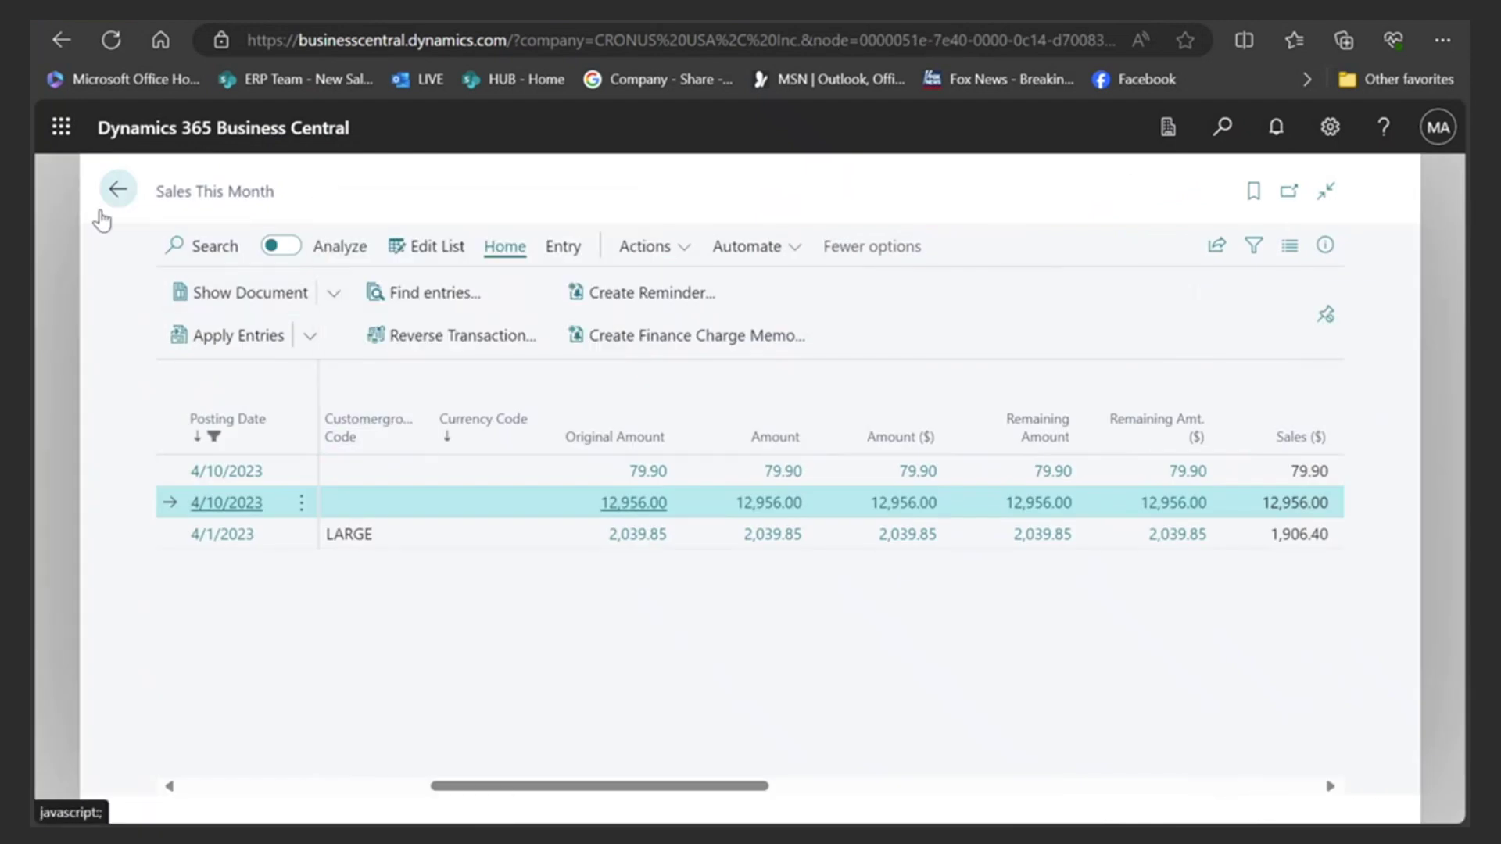
click(118, 190)
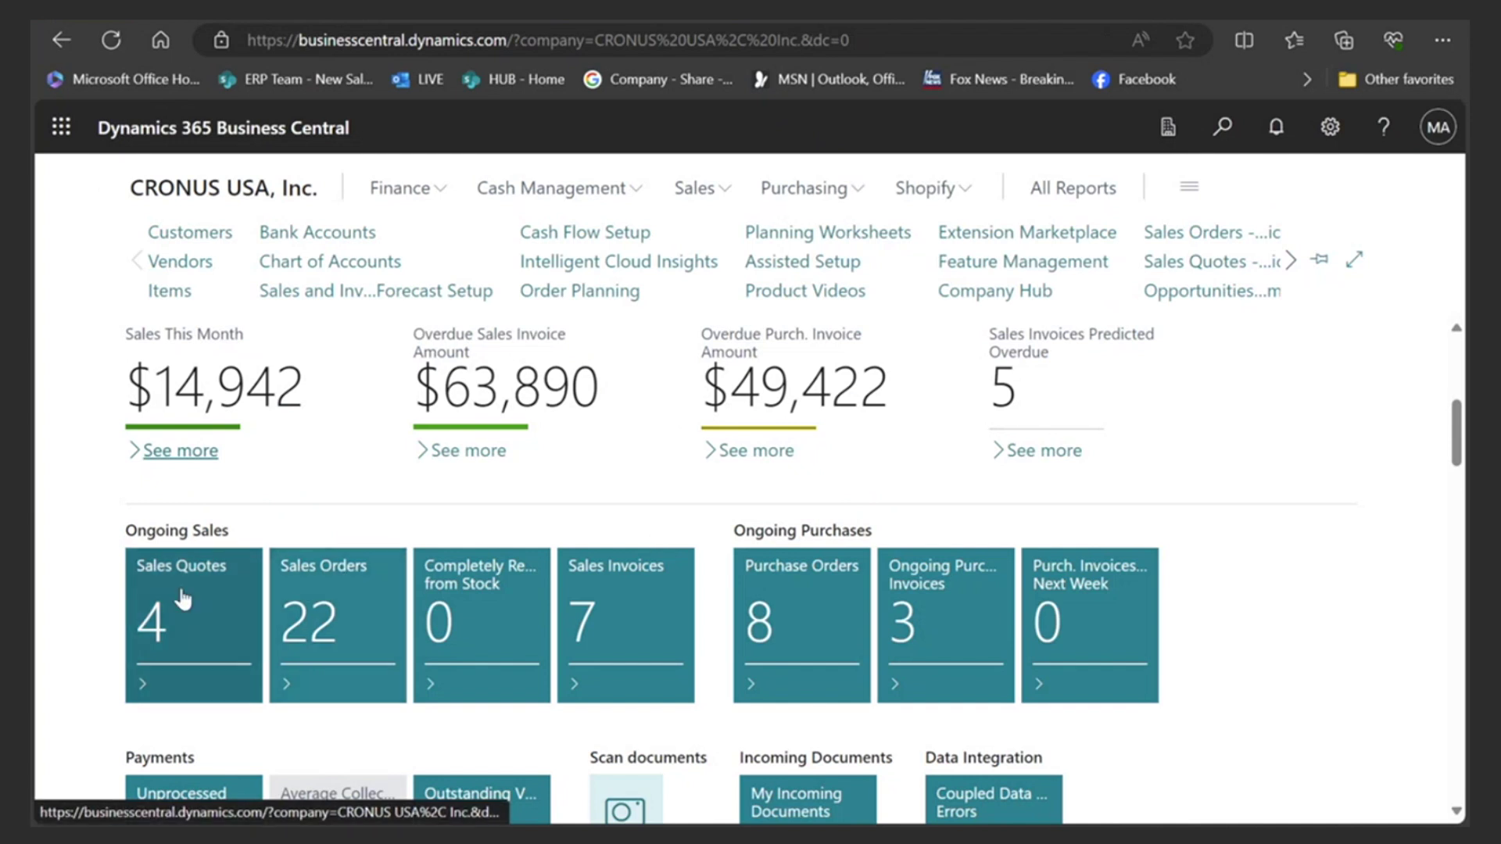
scroll(587, 602, down, 2)
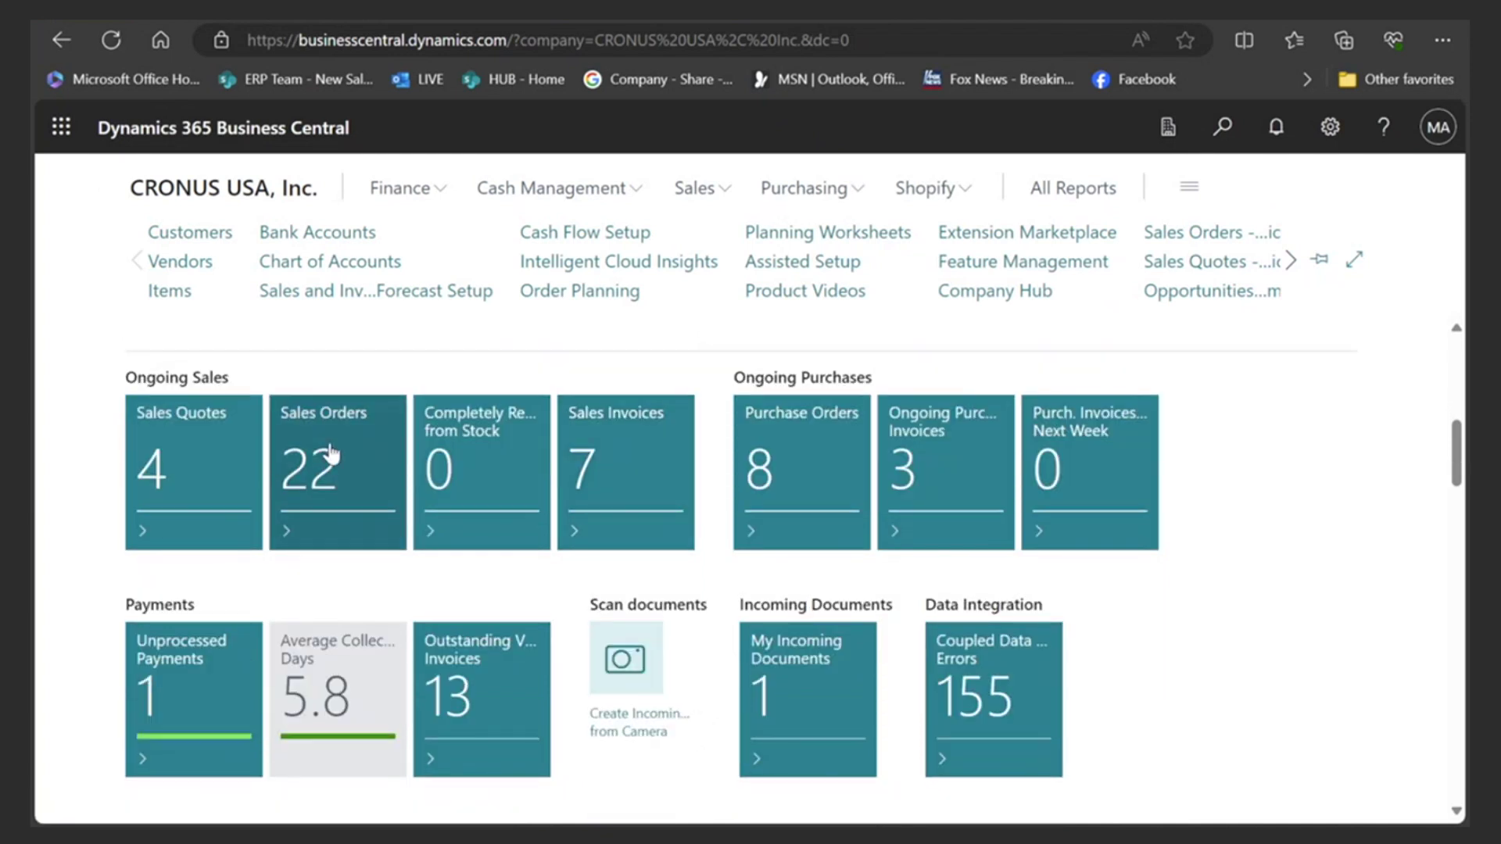
click(312, 485)
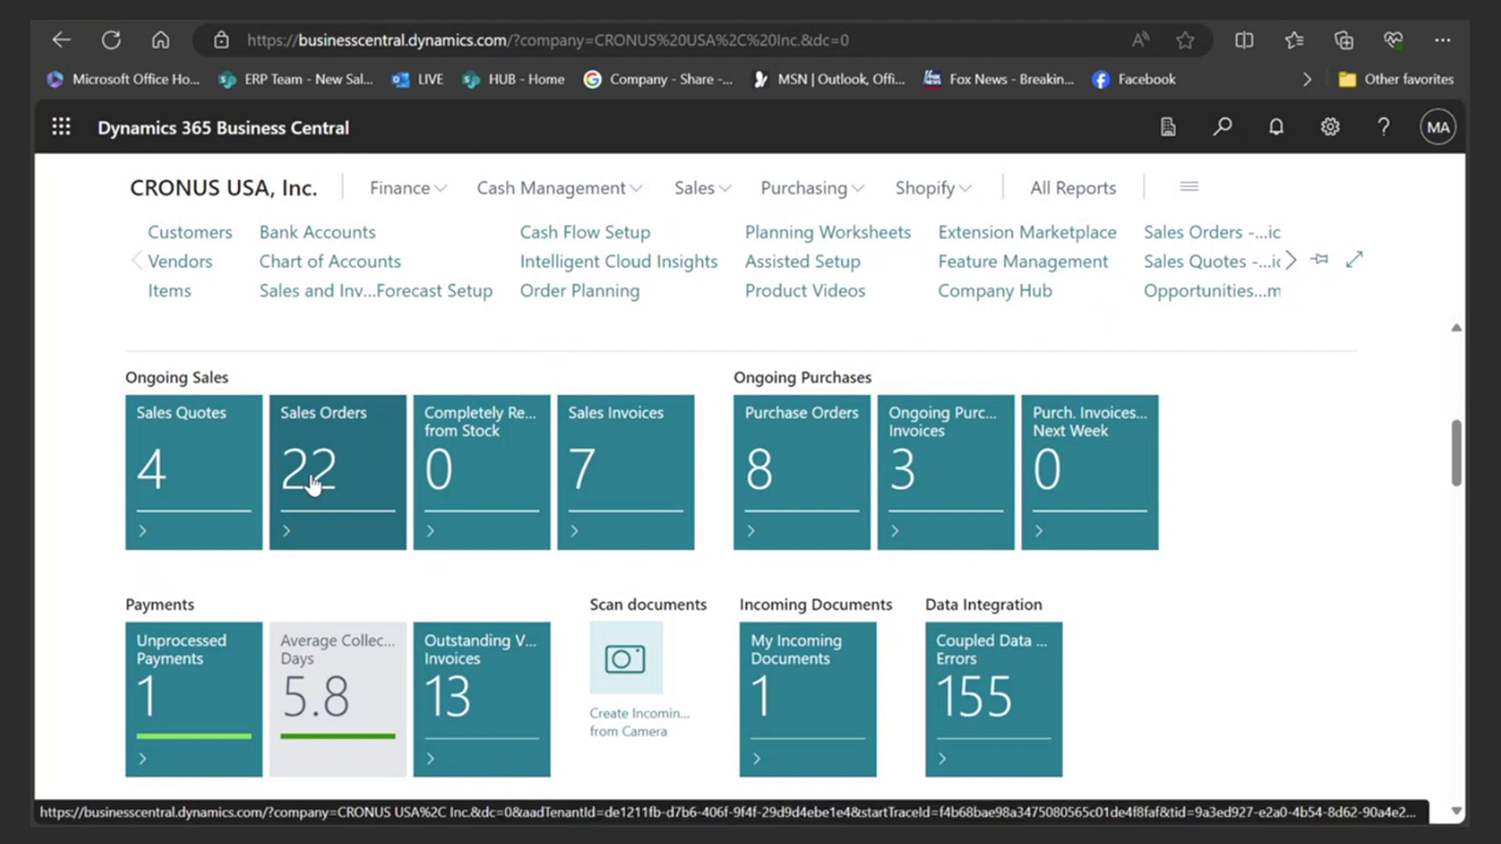
scroll(582, 525, down, 1)
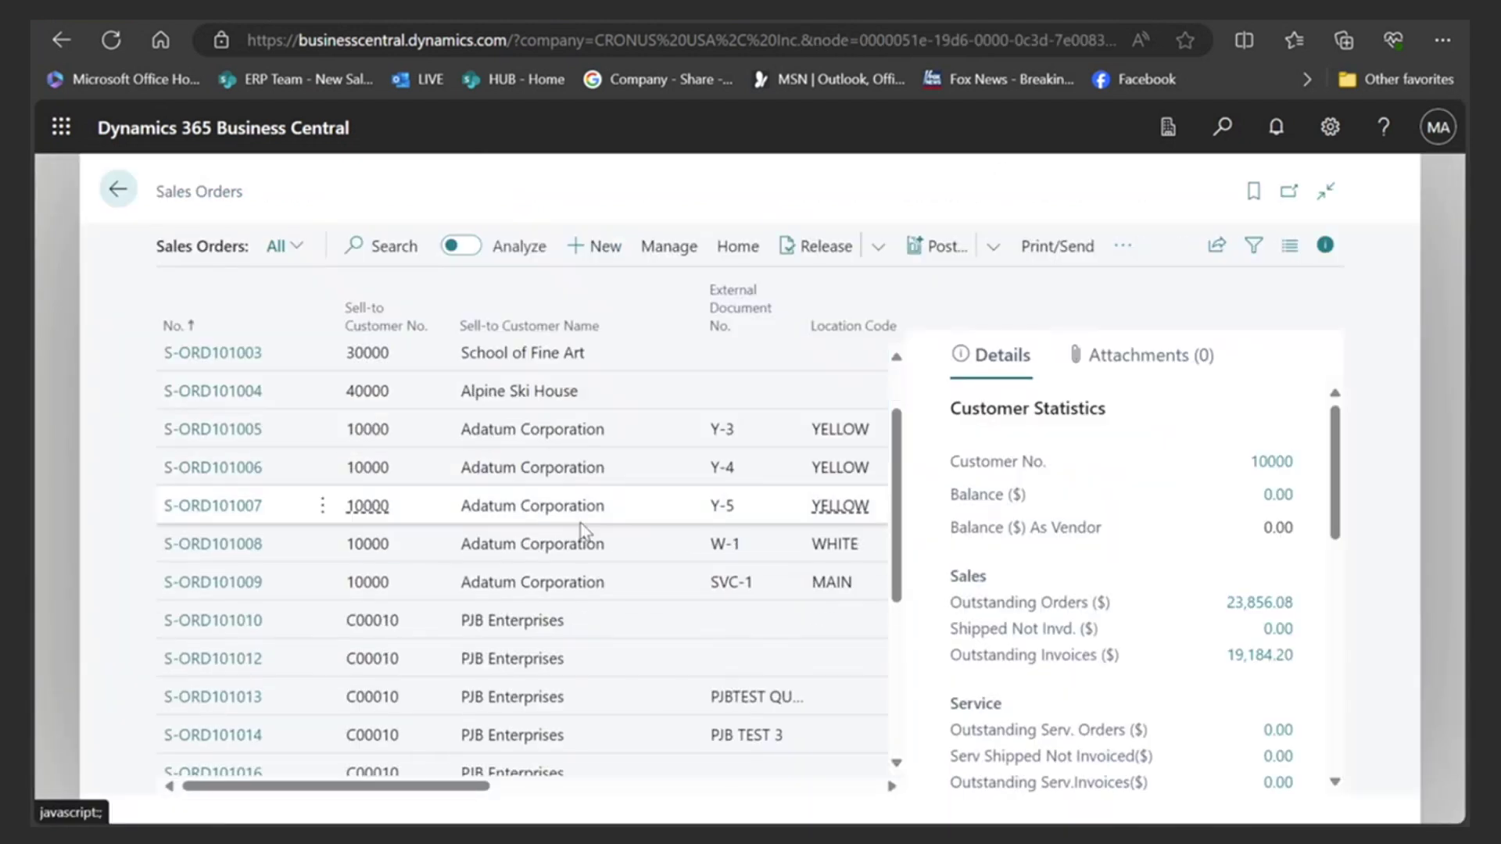
scroll(579, 536, down, 3)
scroll(576, 539, up, 4)
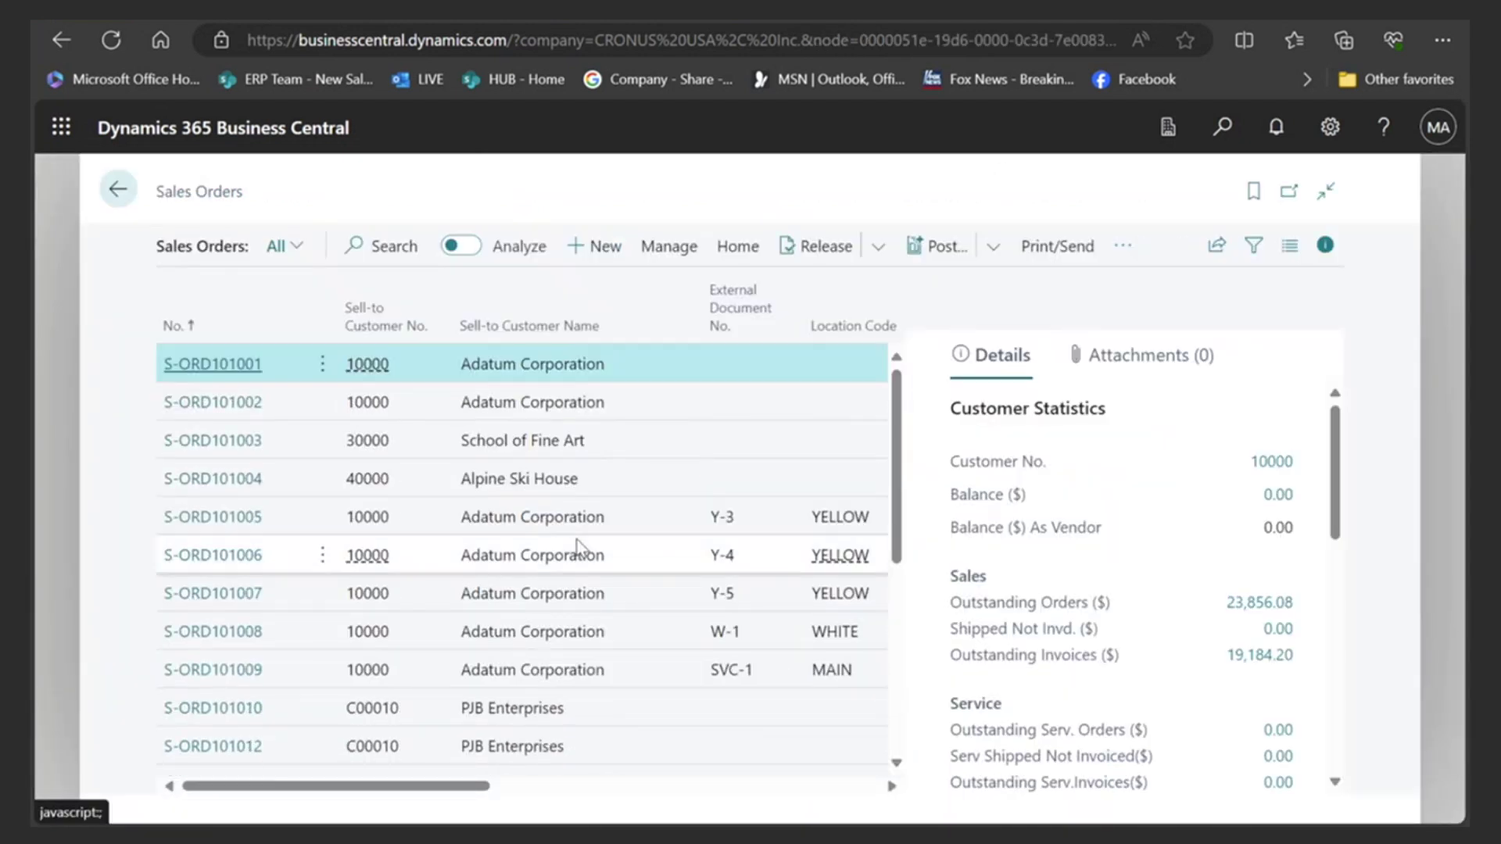
click(117, 188)
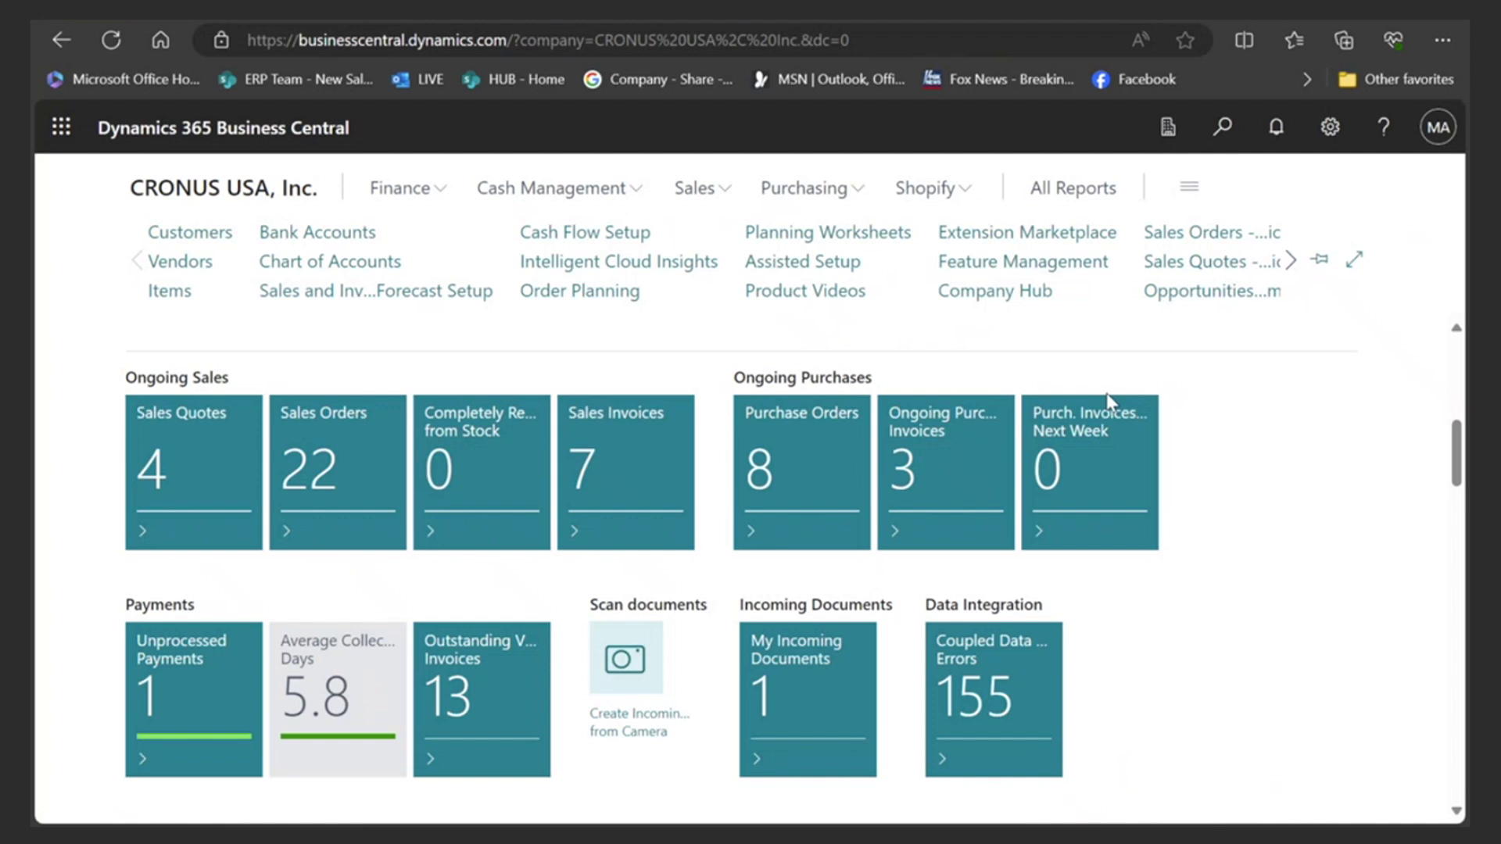
click(1328, 128)
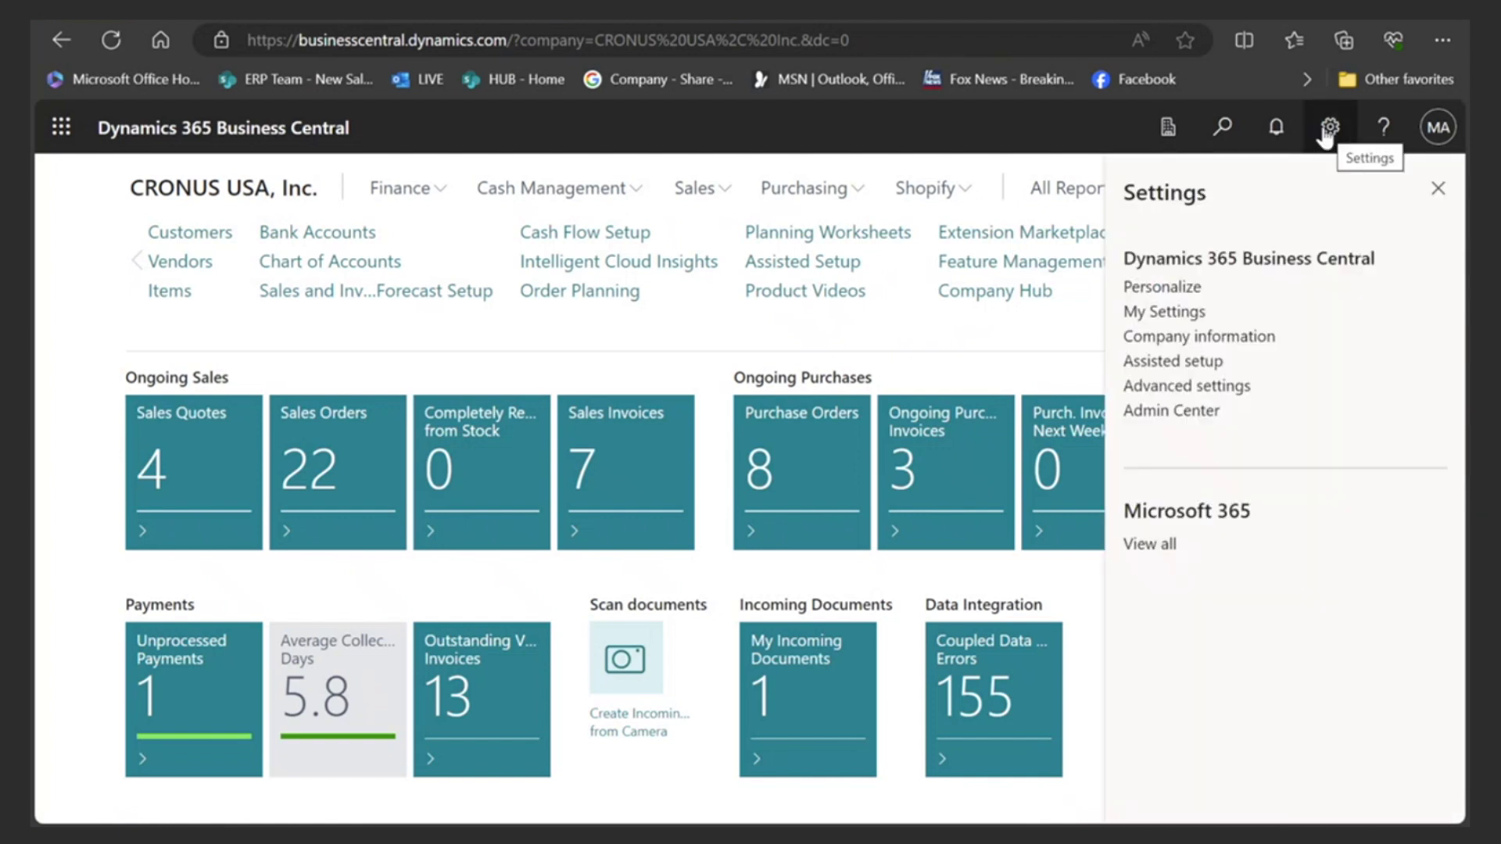
click(1155, 287)
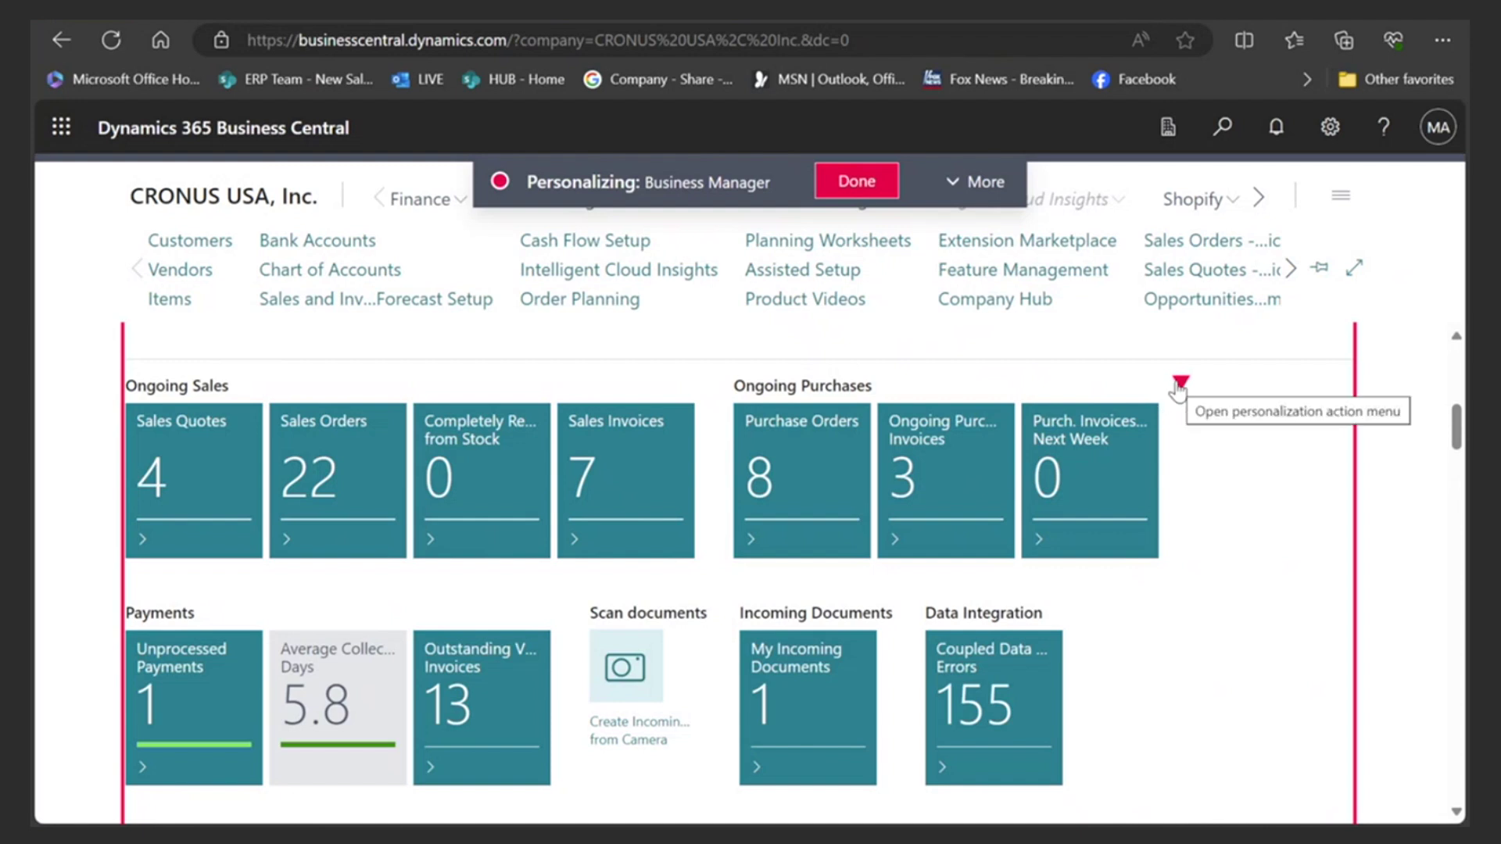
click(1179, 383)
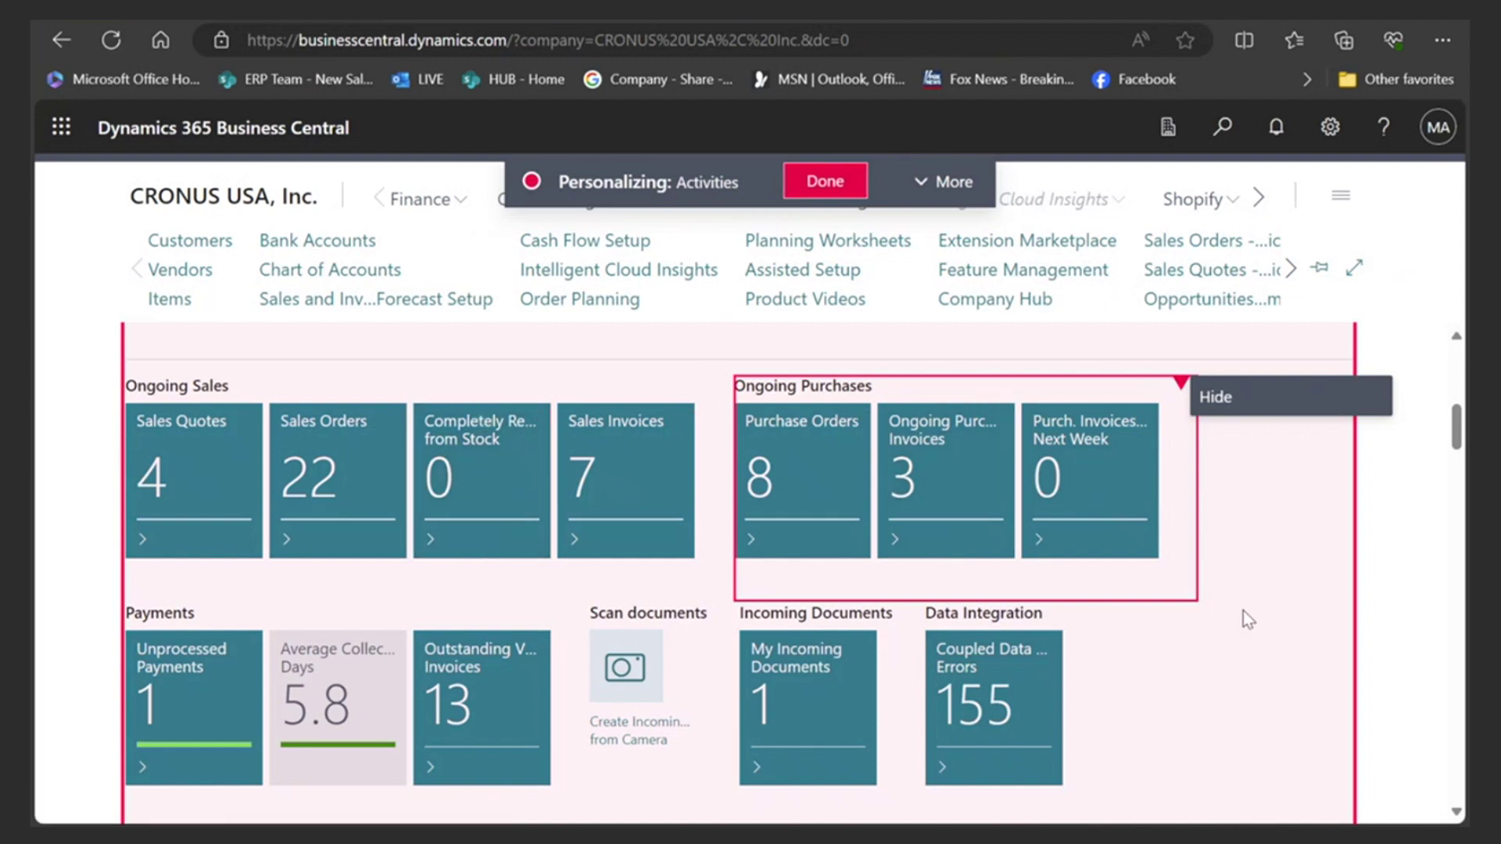
click(1248, 633)
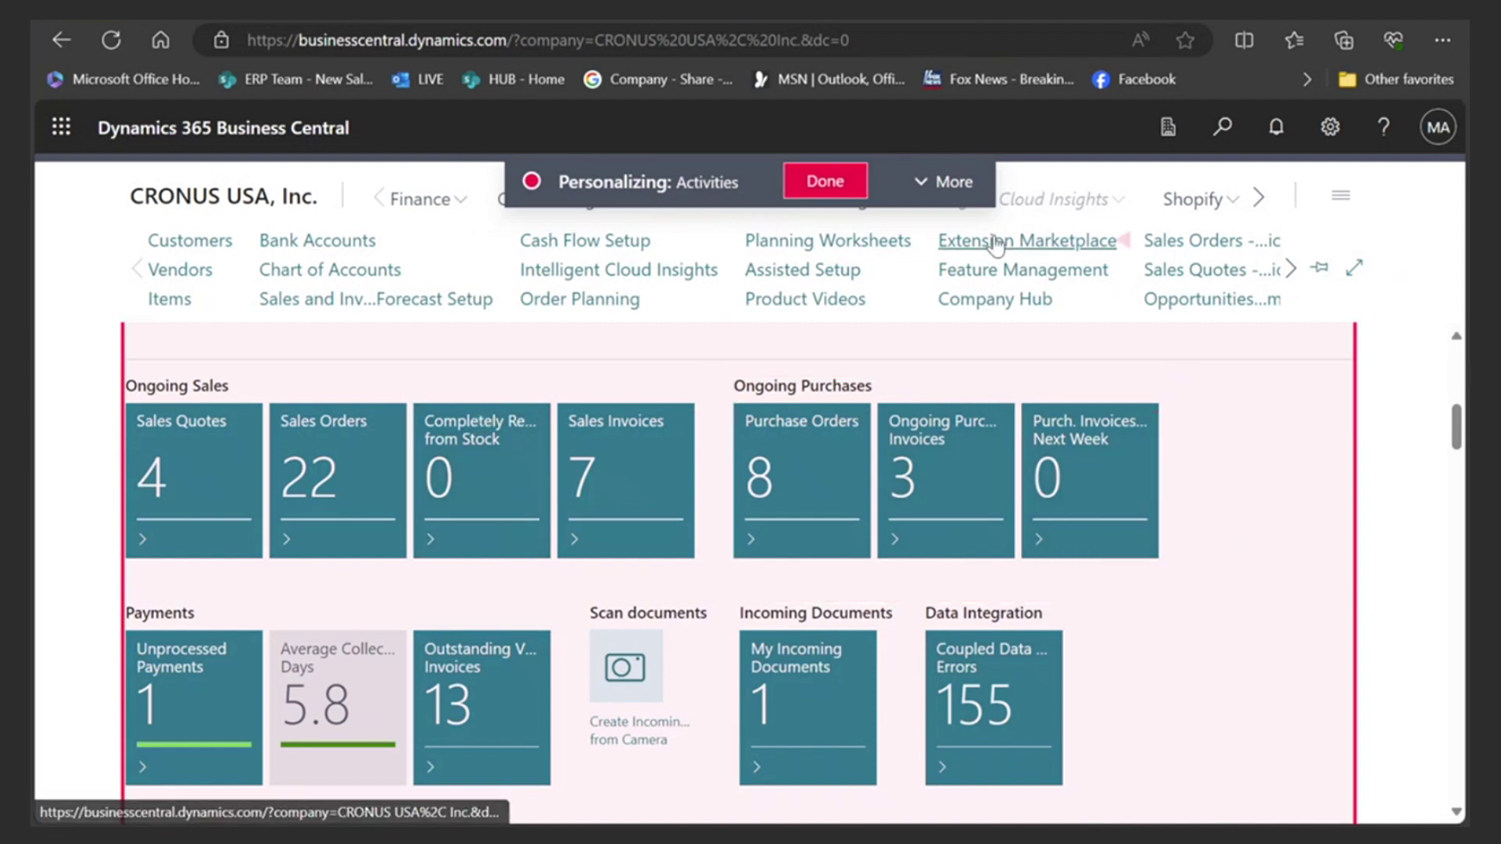
click(818, 181)
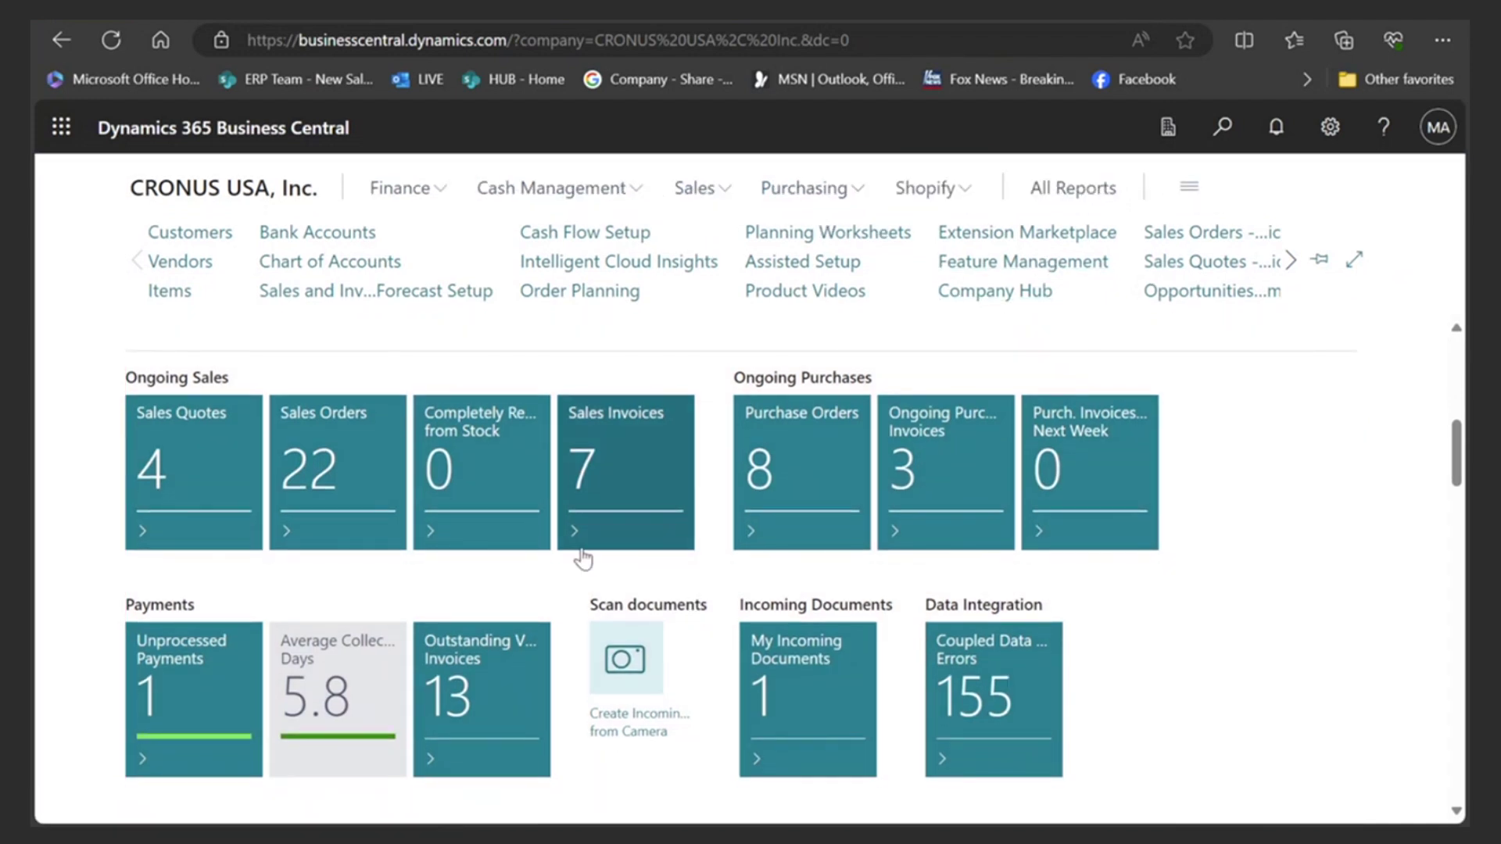
- Open the Customers list and scroll through it
click(188, 234)
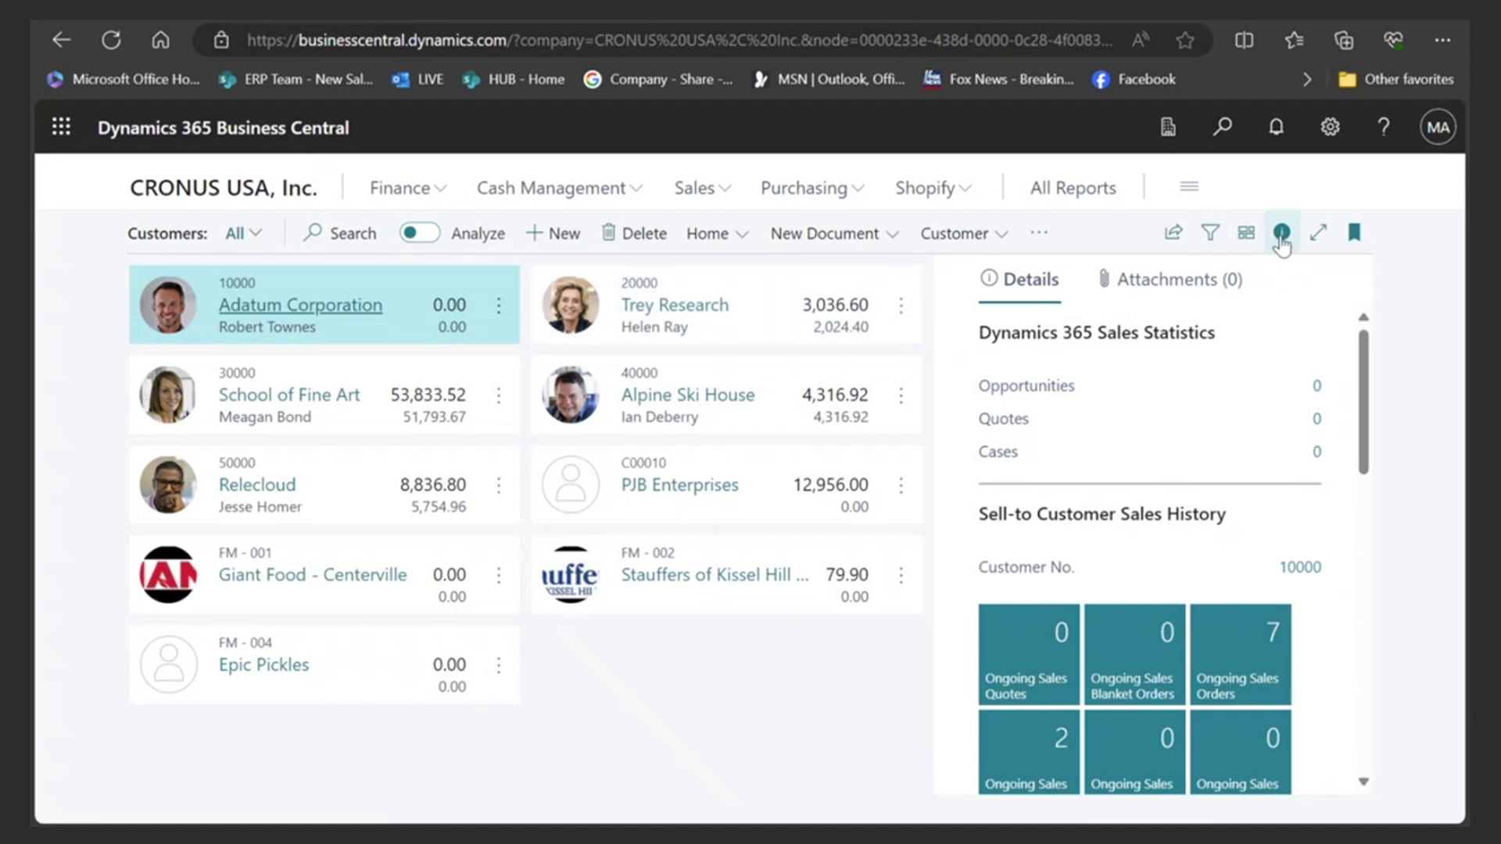
scroll(1126, 563, down, 5)
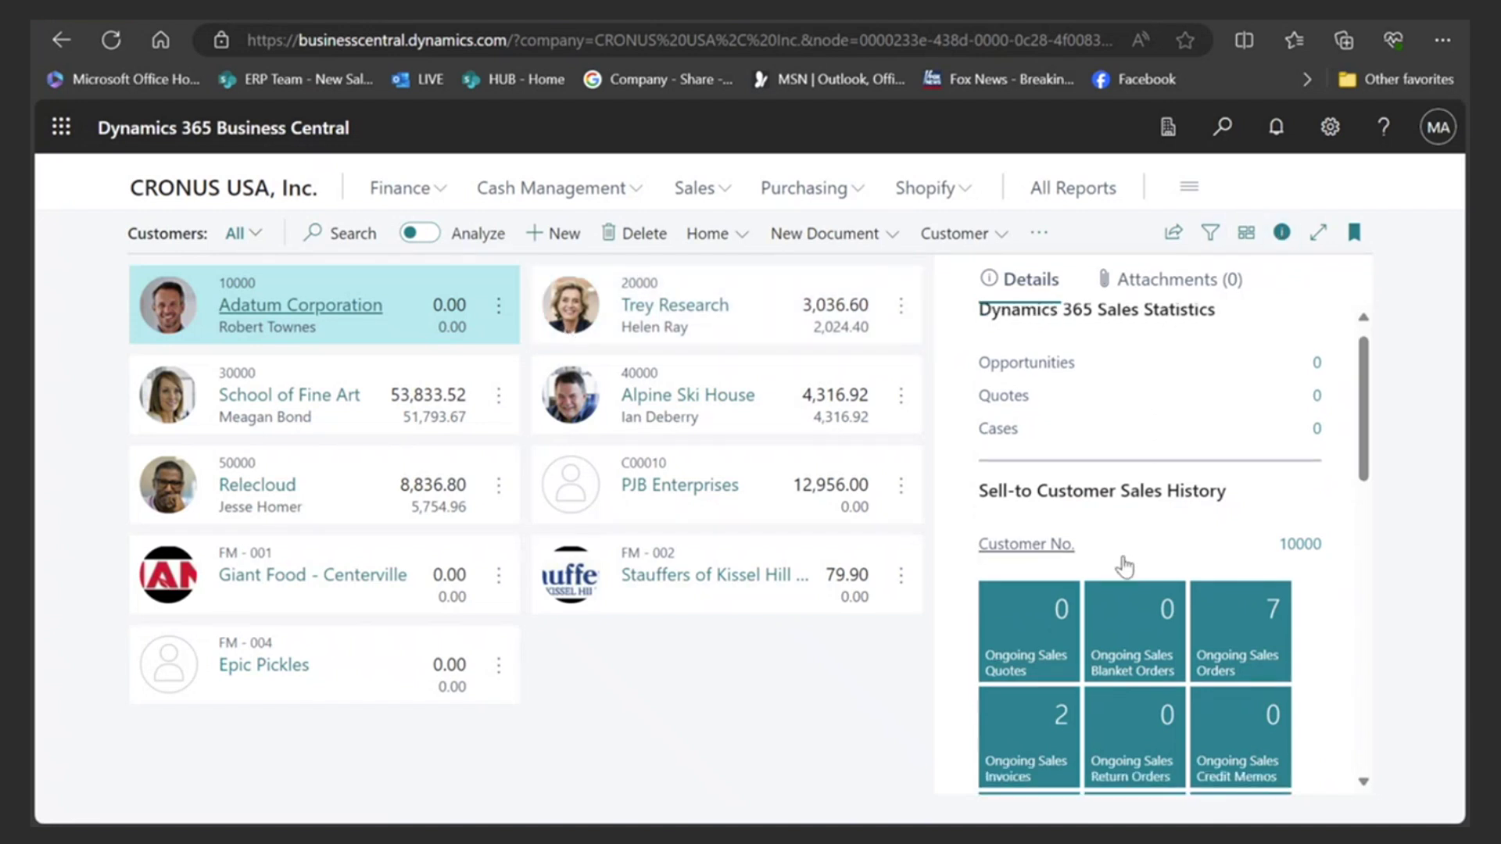
scroll(1120, 574, up, 3)
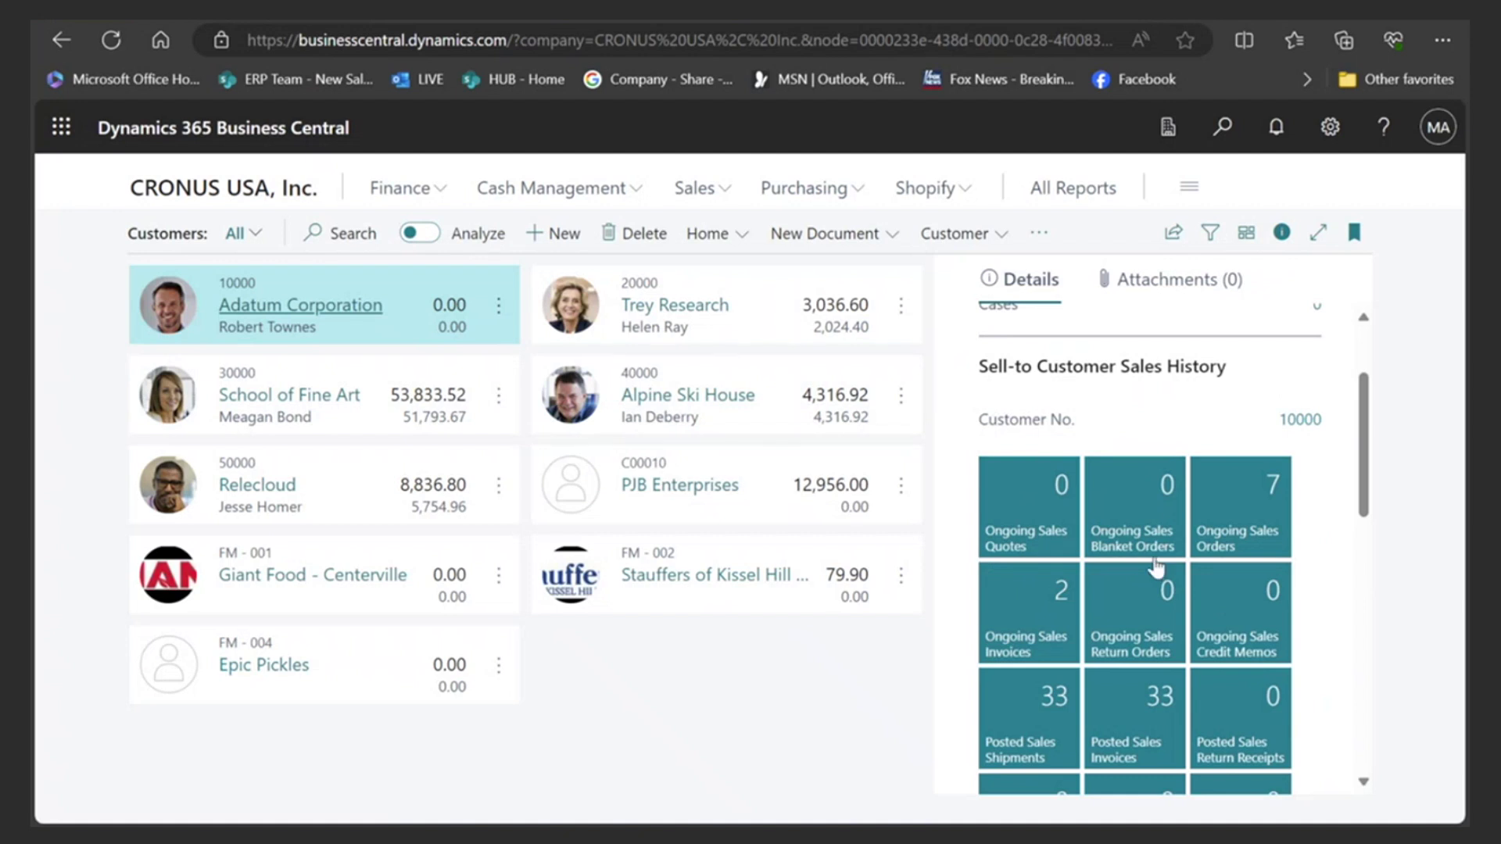
scroll(1147, 566, down, 2)
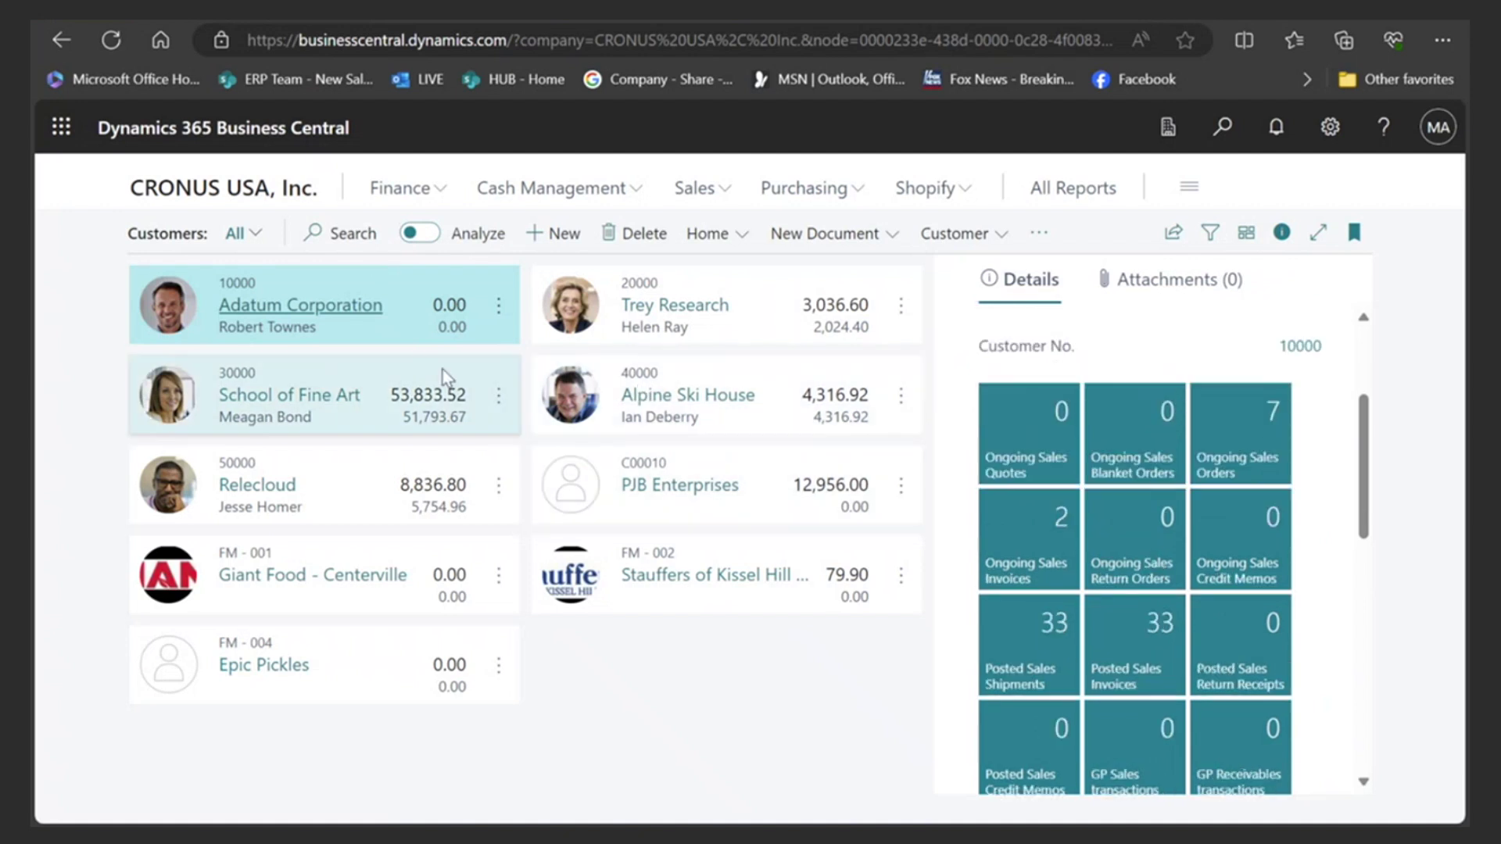
- Review School of Fine Art's 53,833.52 balance and 59 posted invoices, then show layout choices
click(418, 370)
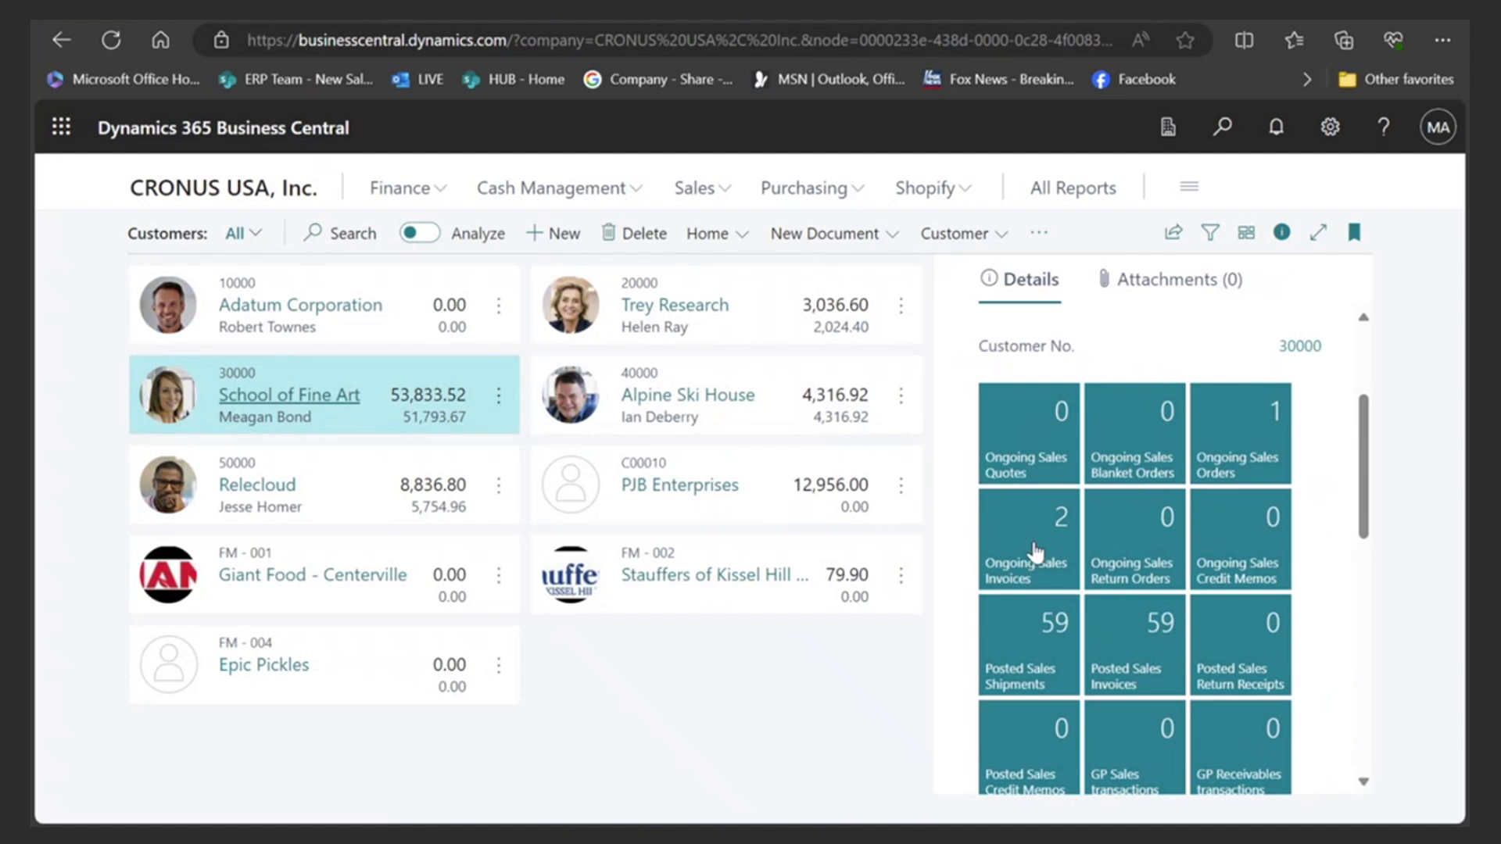
mouse_move(1028, 547)
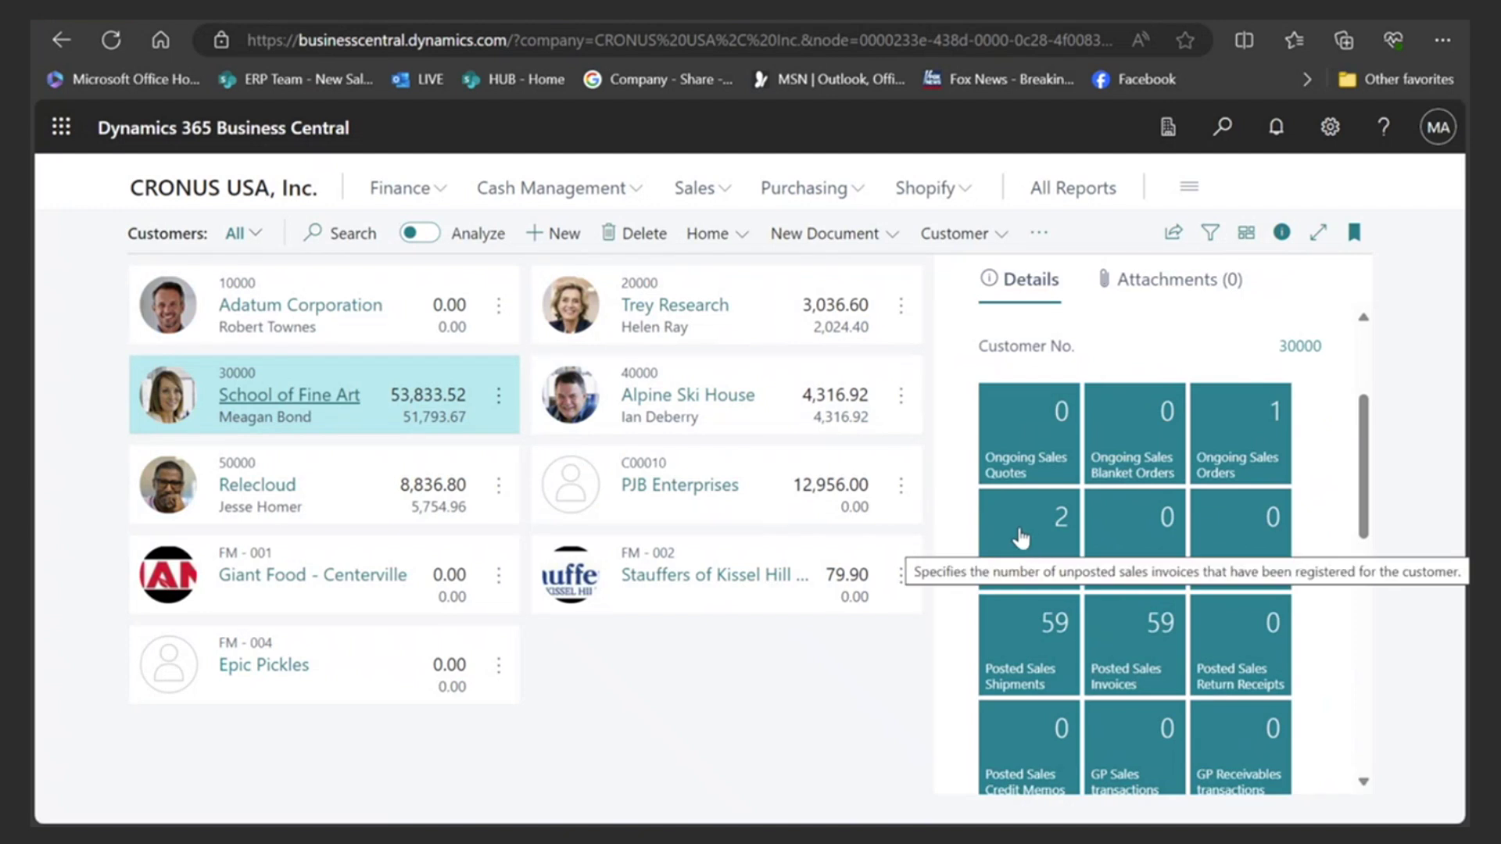
scroll(1055, 578, down, 1)
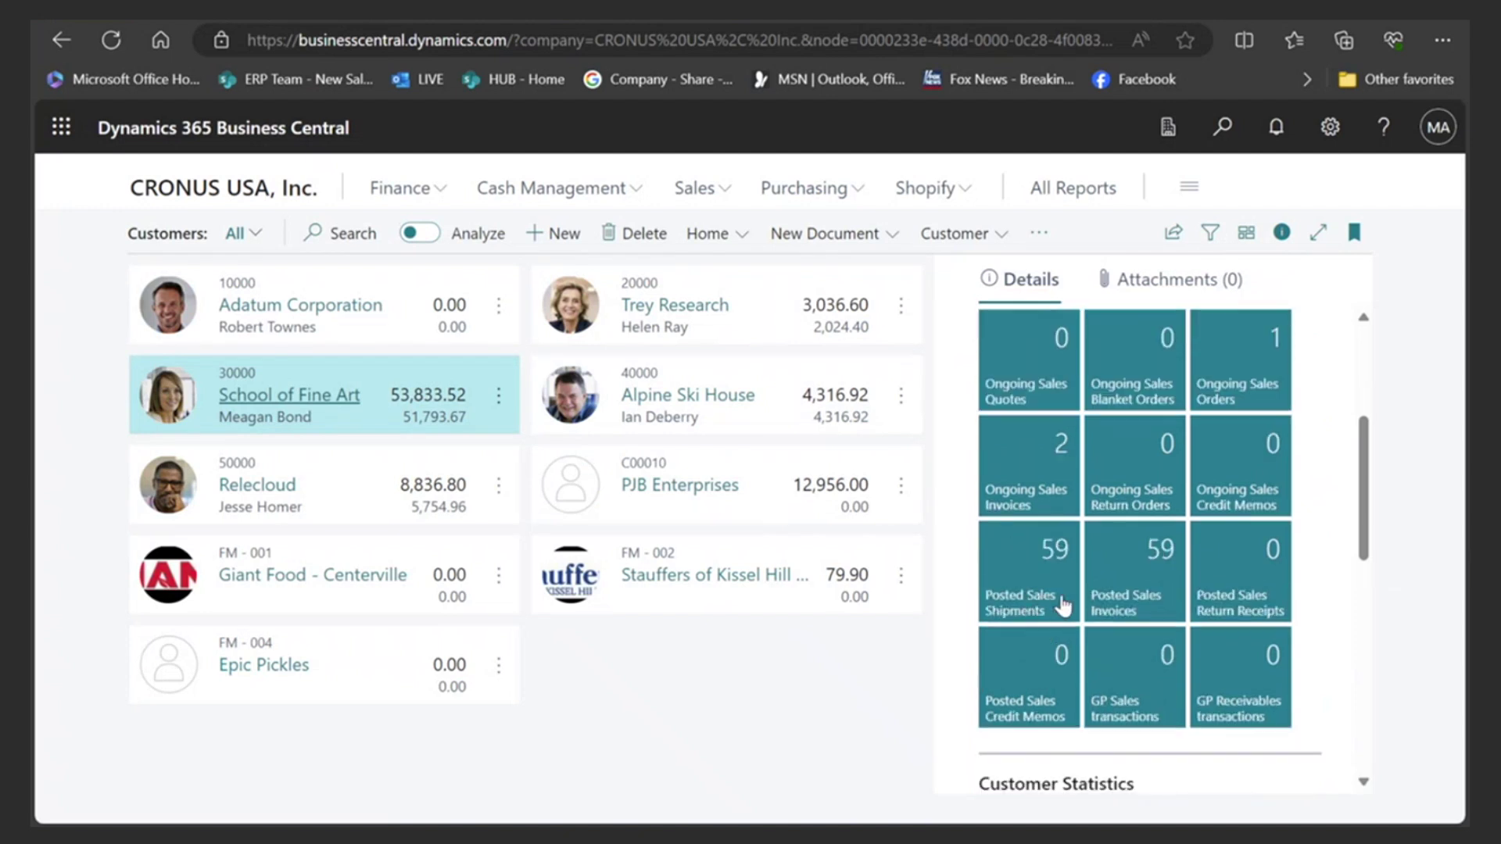
mouse_move(1054, 608)
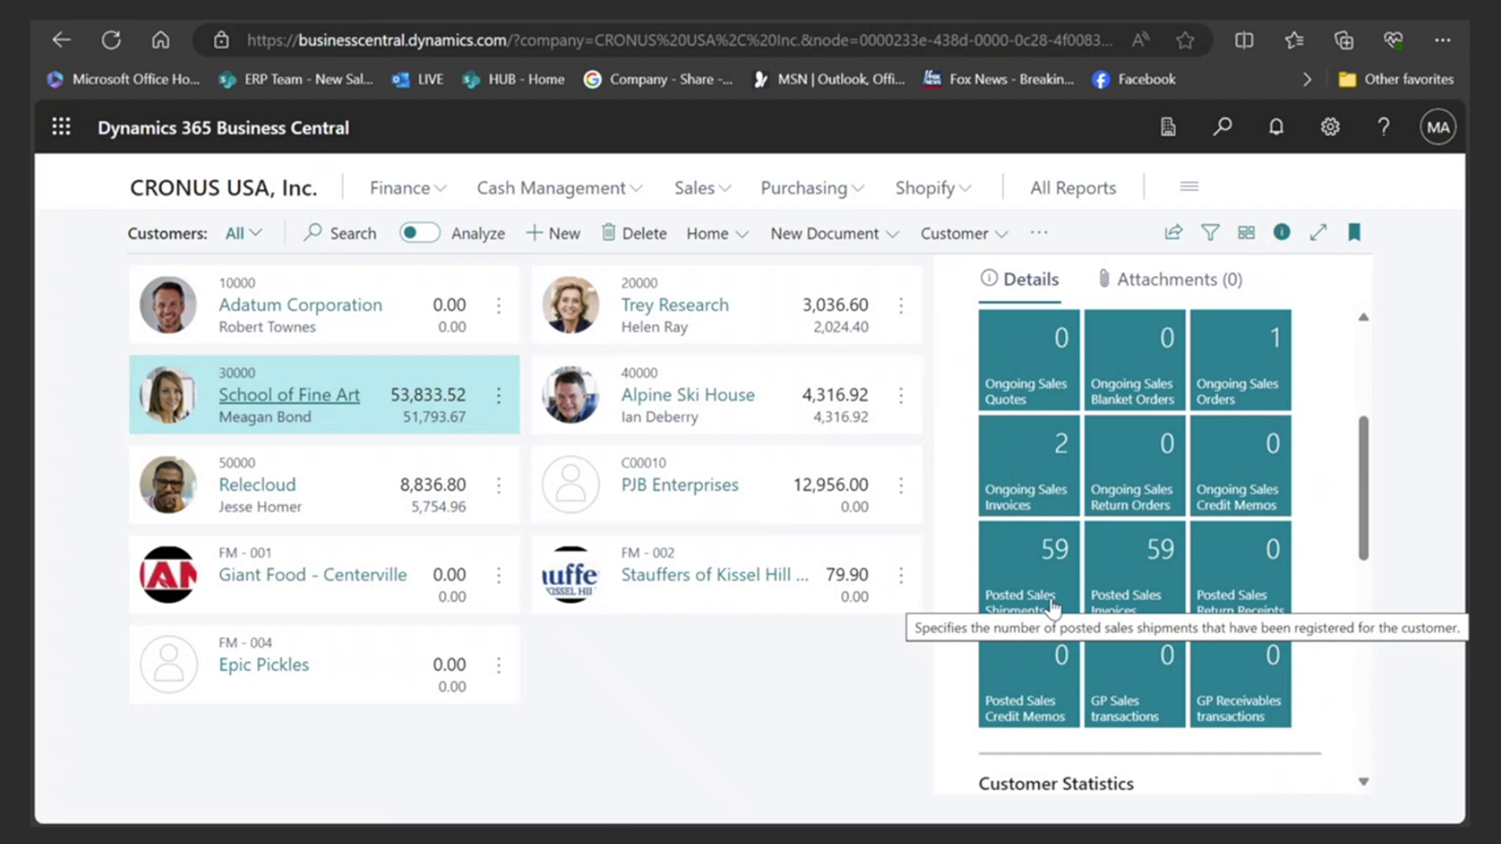
scroll(1079, 610, down, 5)
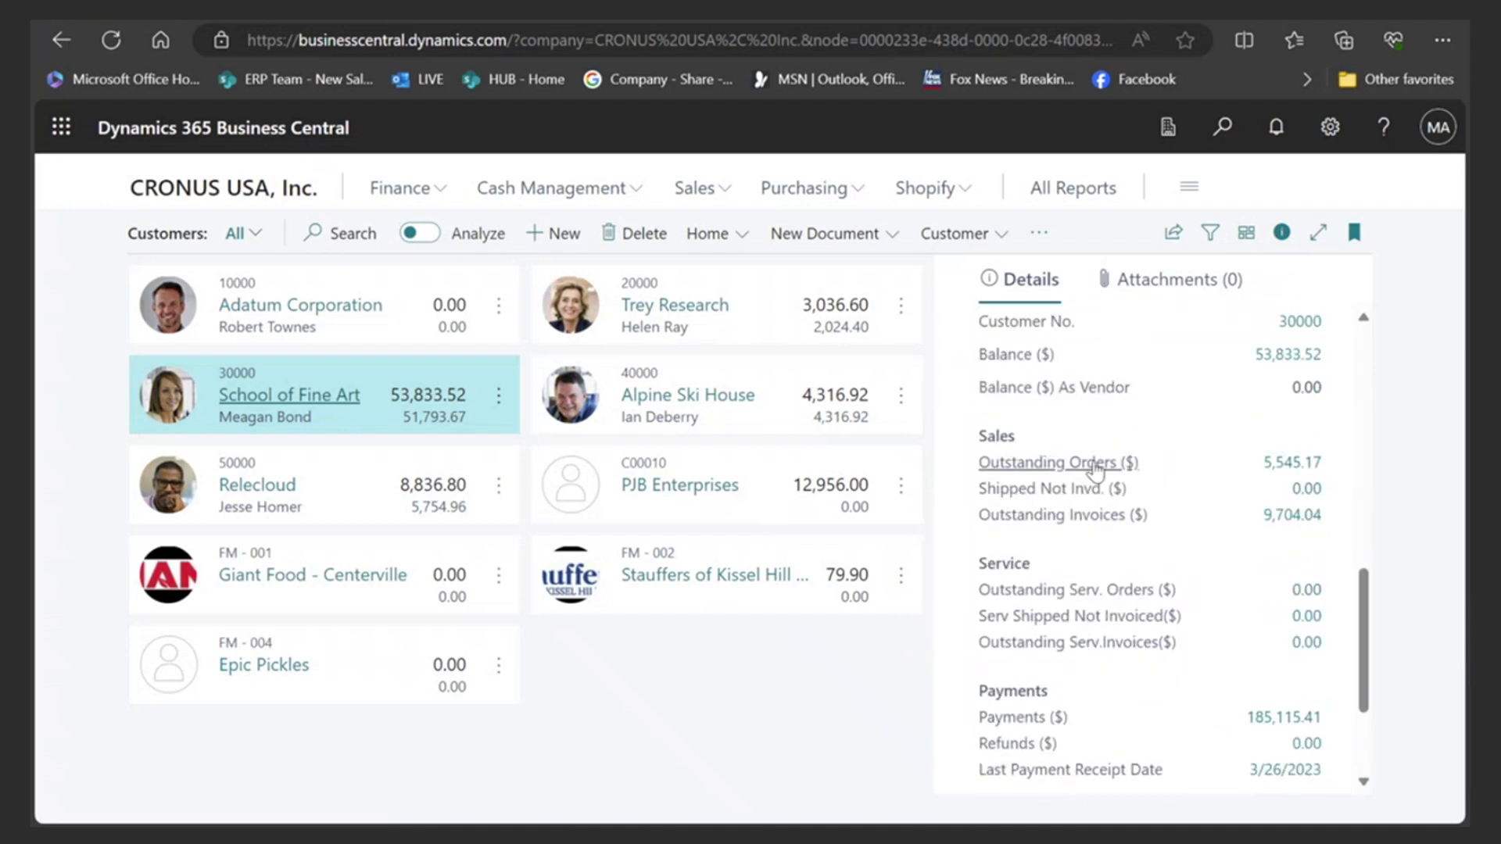
scroll(1086, 566, up, 5)
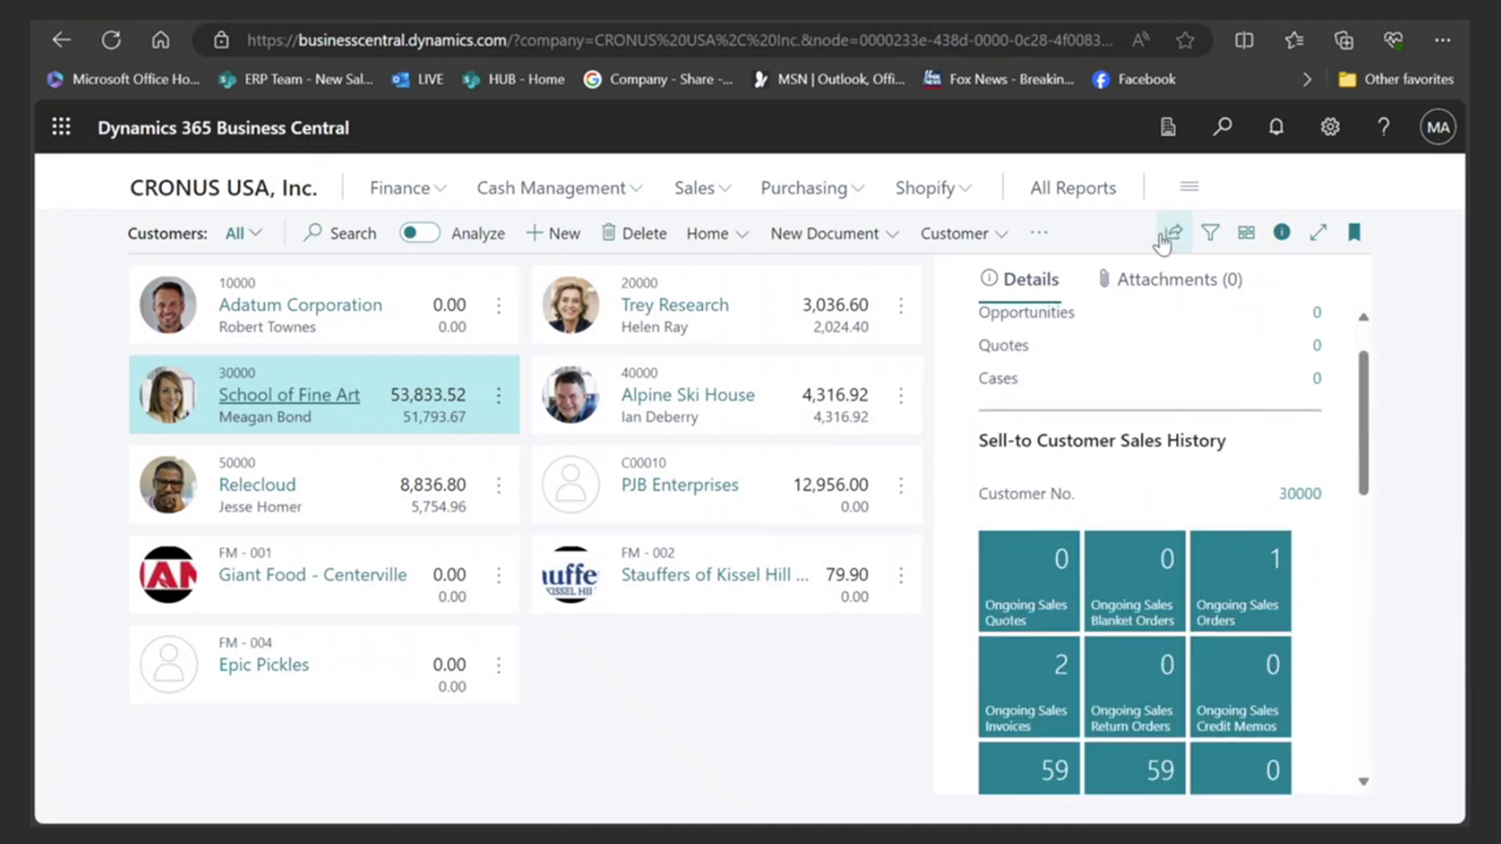
click(1246, 236)
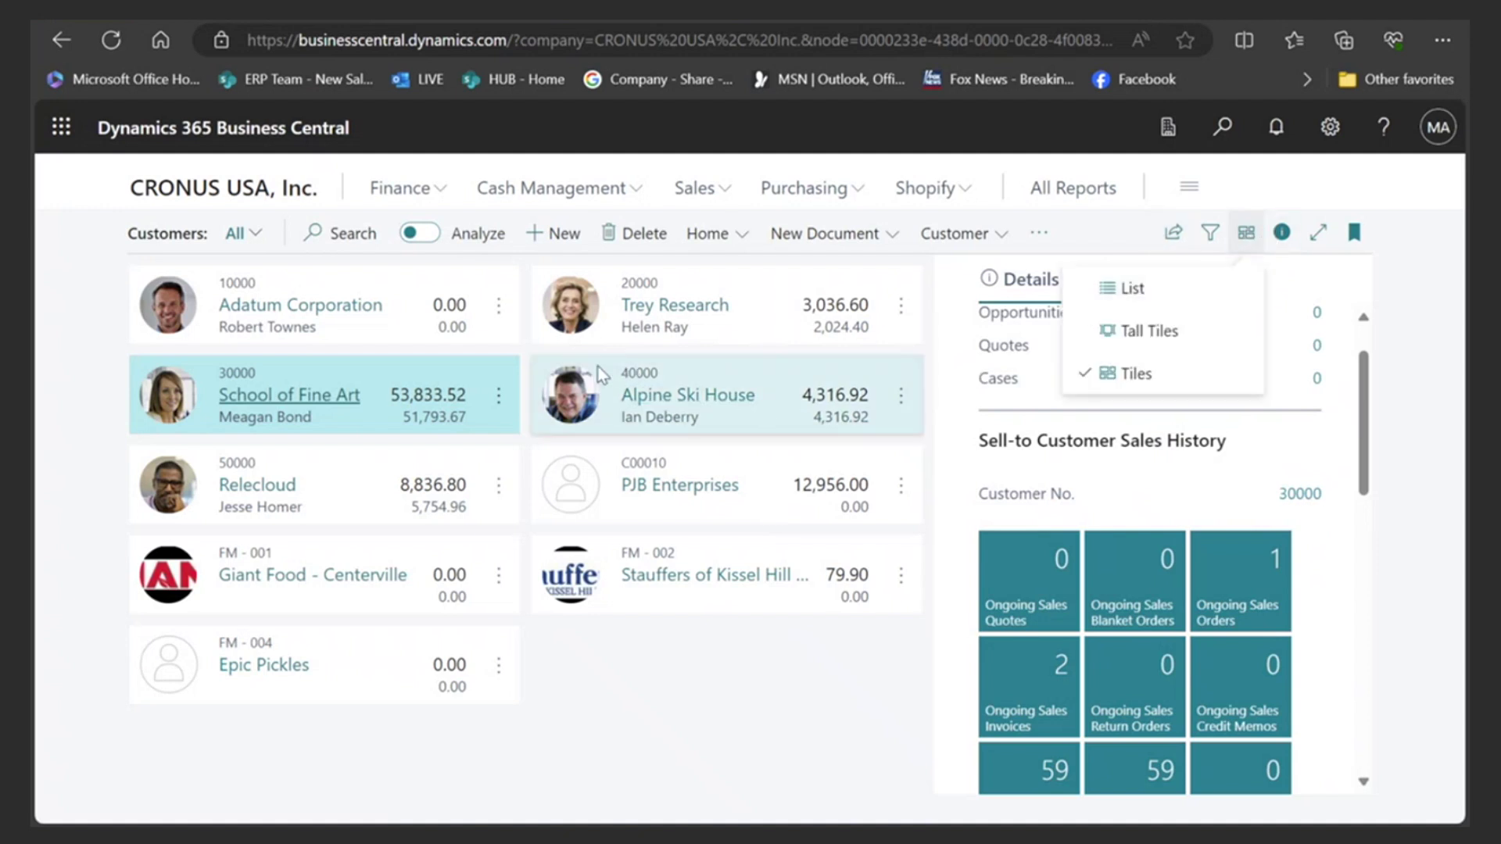
click(1135, 287)
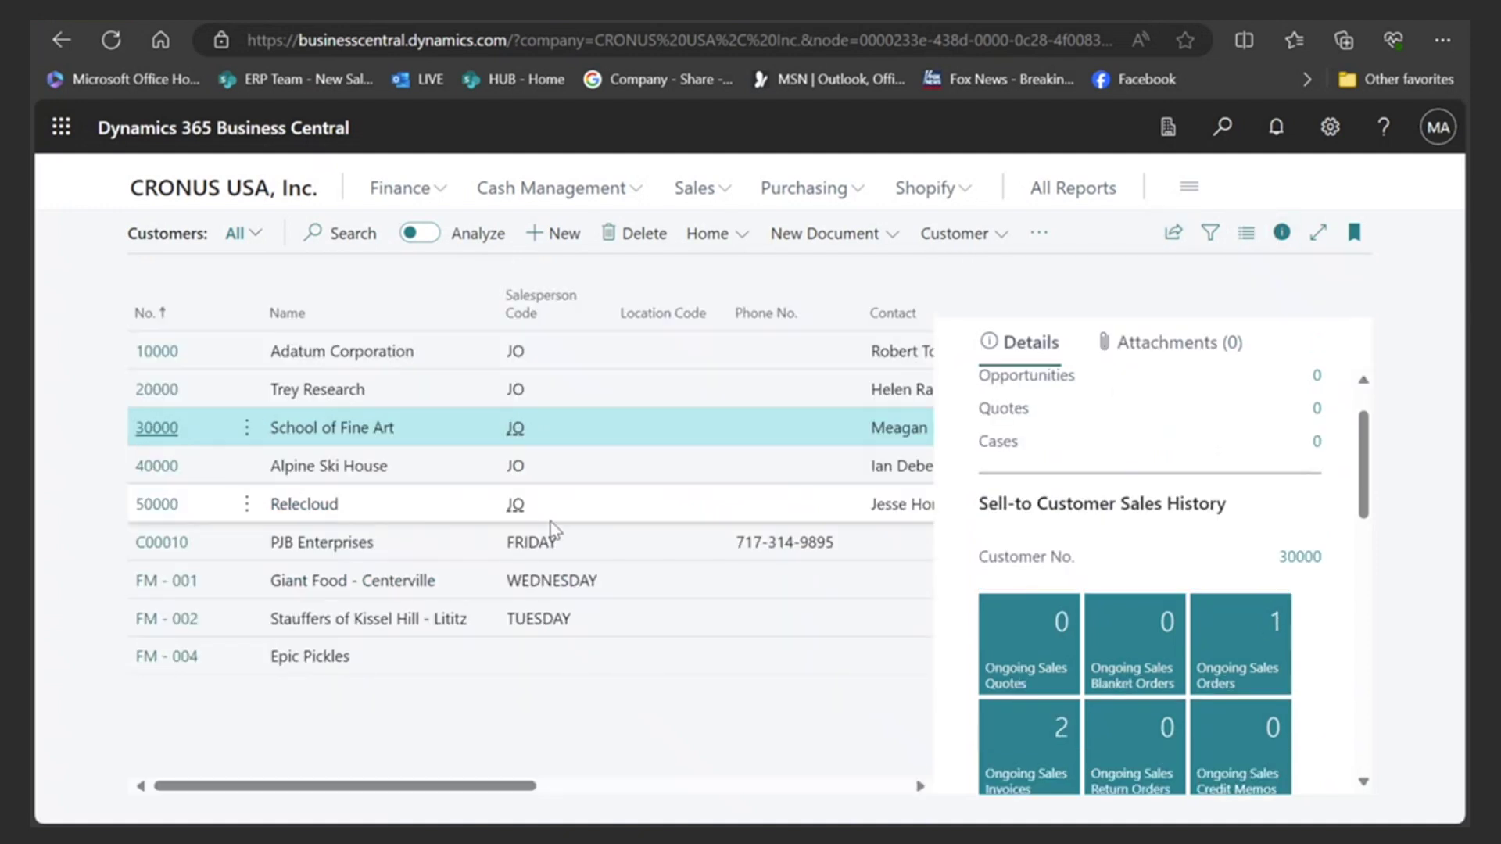
click(1271, 247)
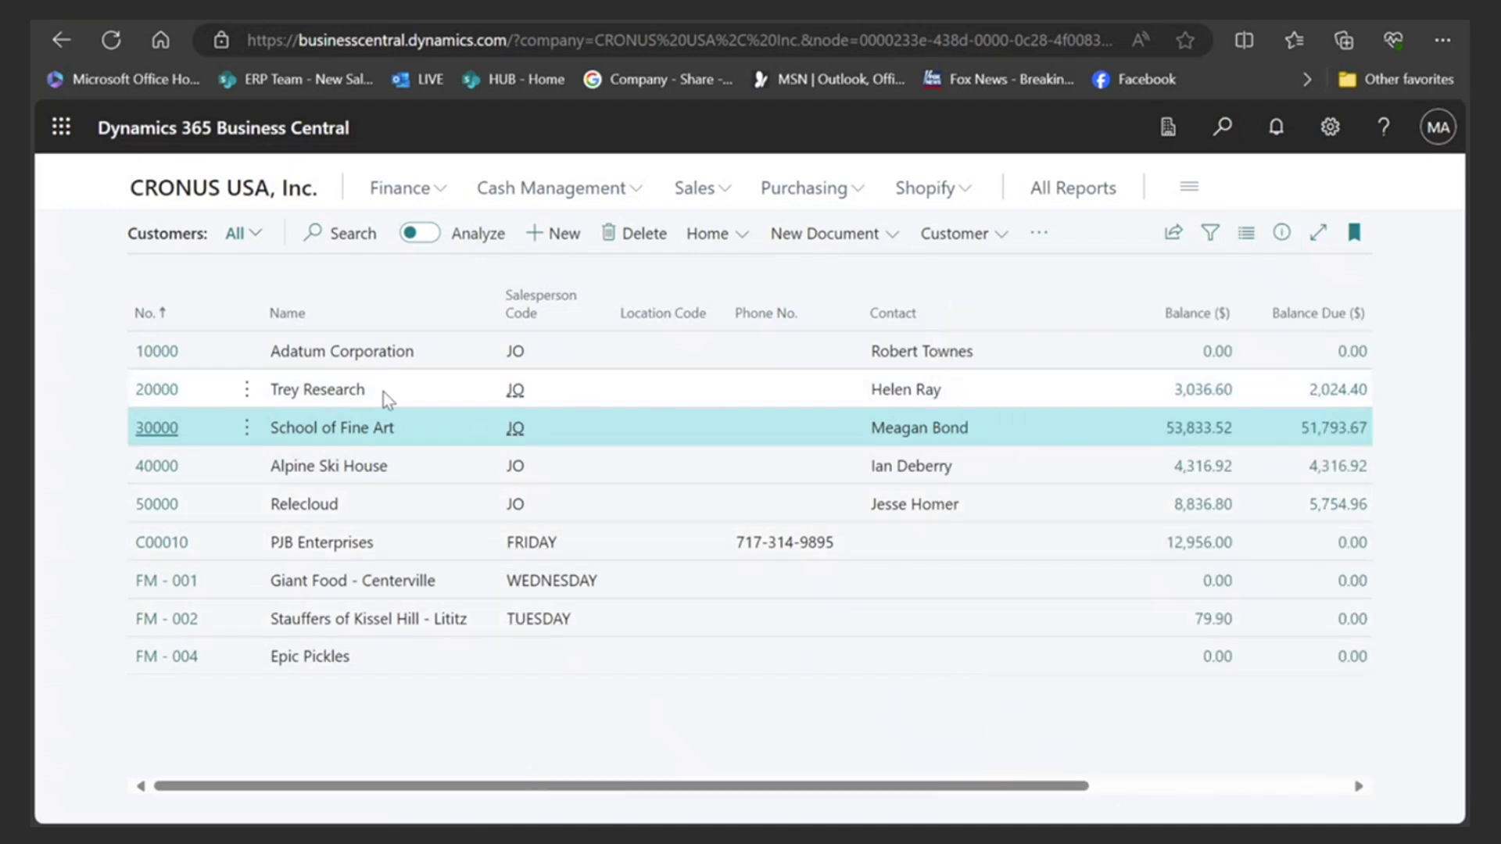
scroll(413, 755, right, 5)
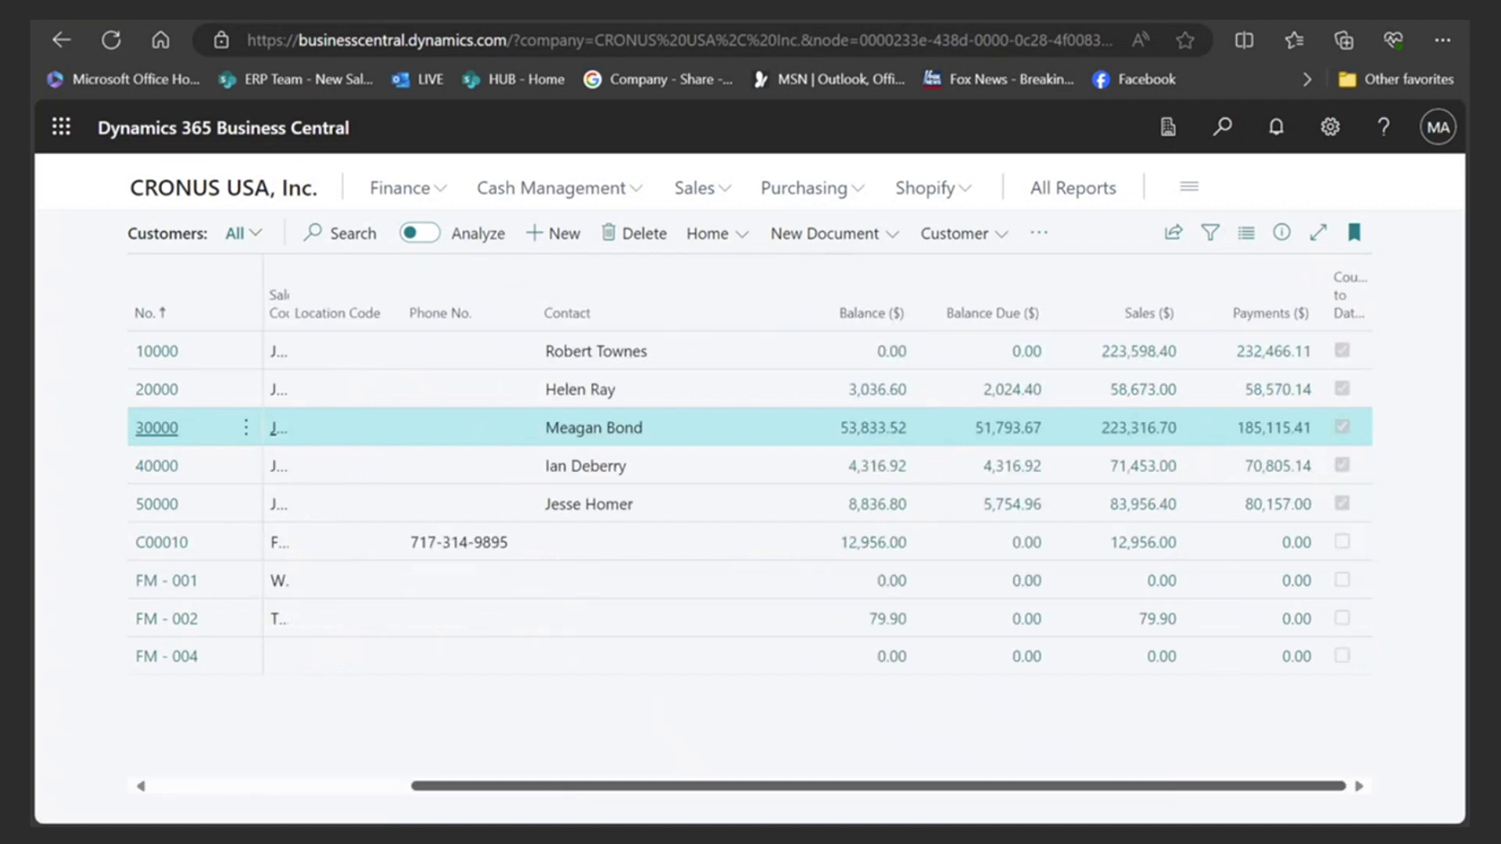
scroll(412, 755, left, 5)
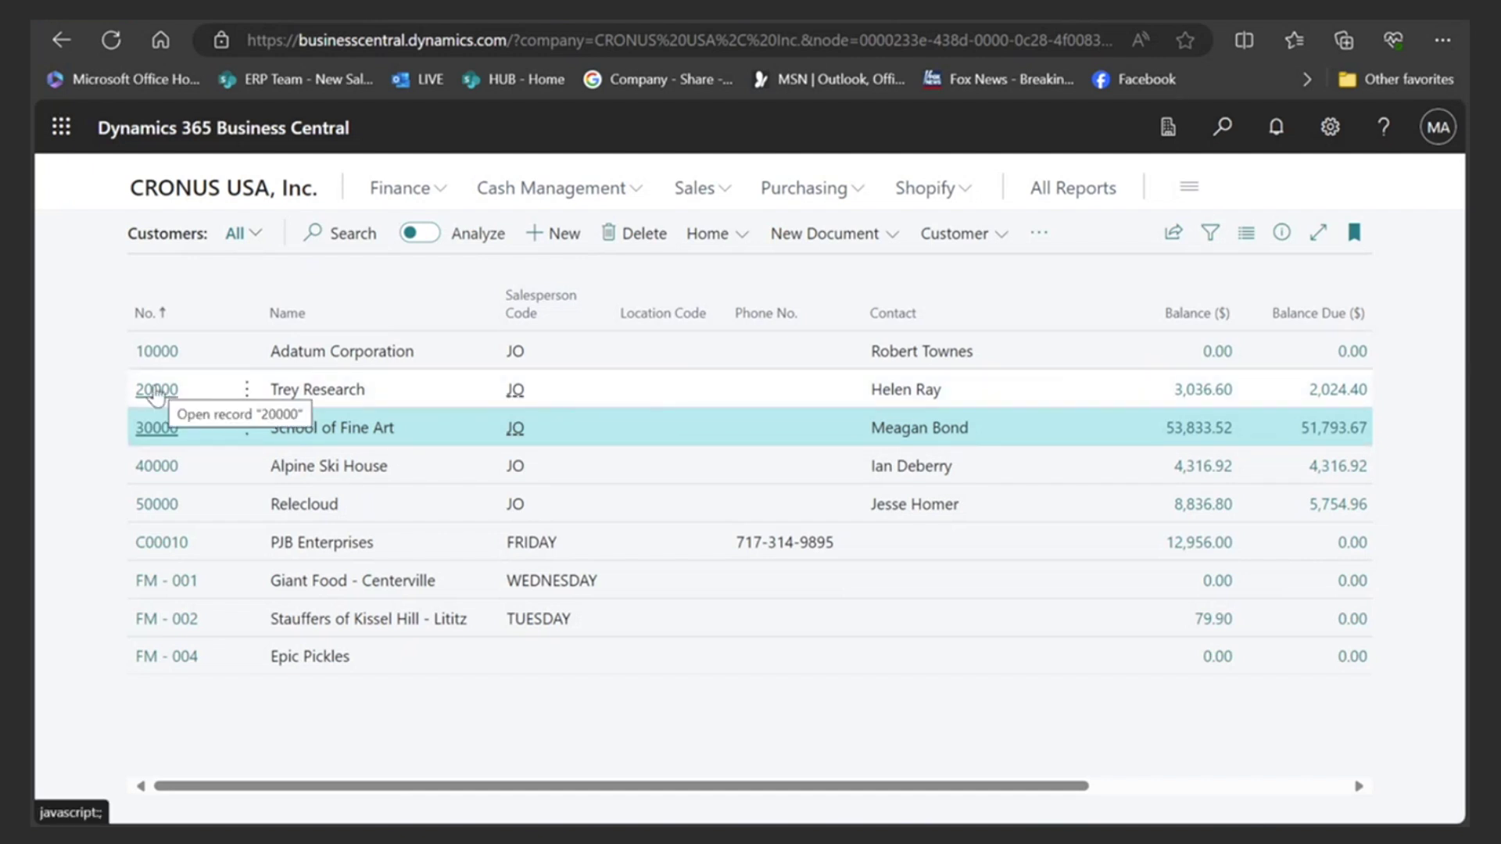
click(156, 391)
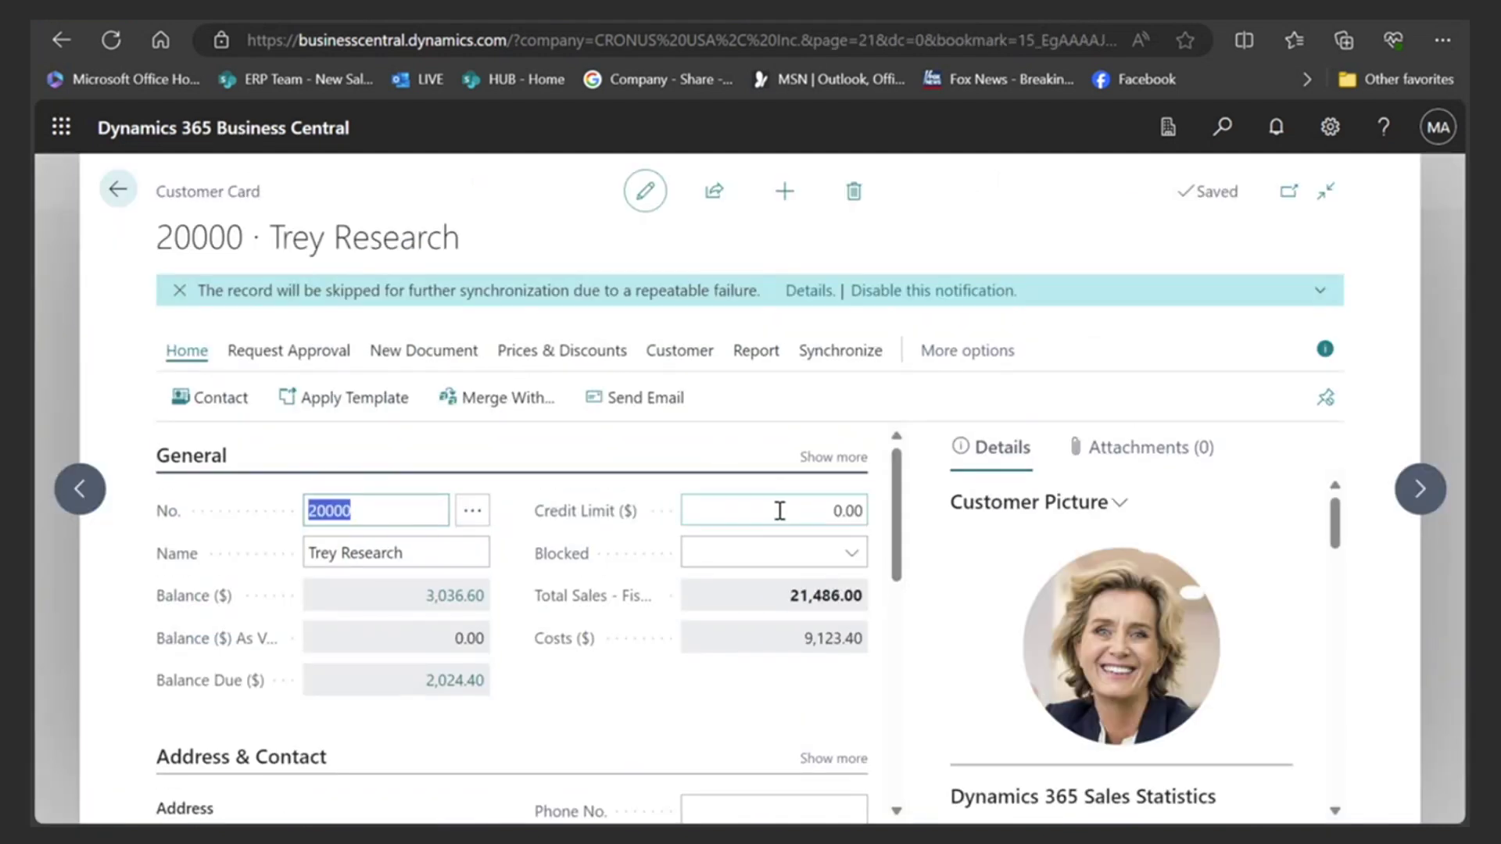
scroll(633, 641, down, 2)
scroll(630, 636, up, 2)
click(119, 189)
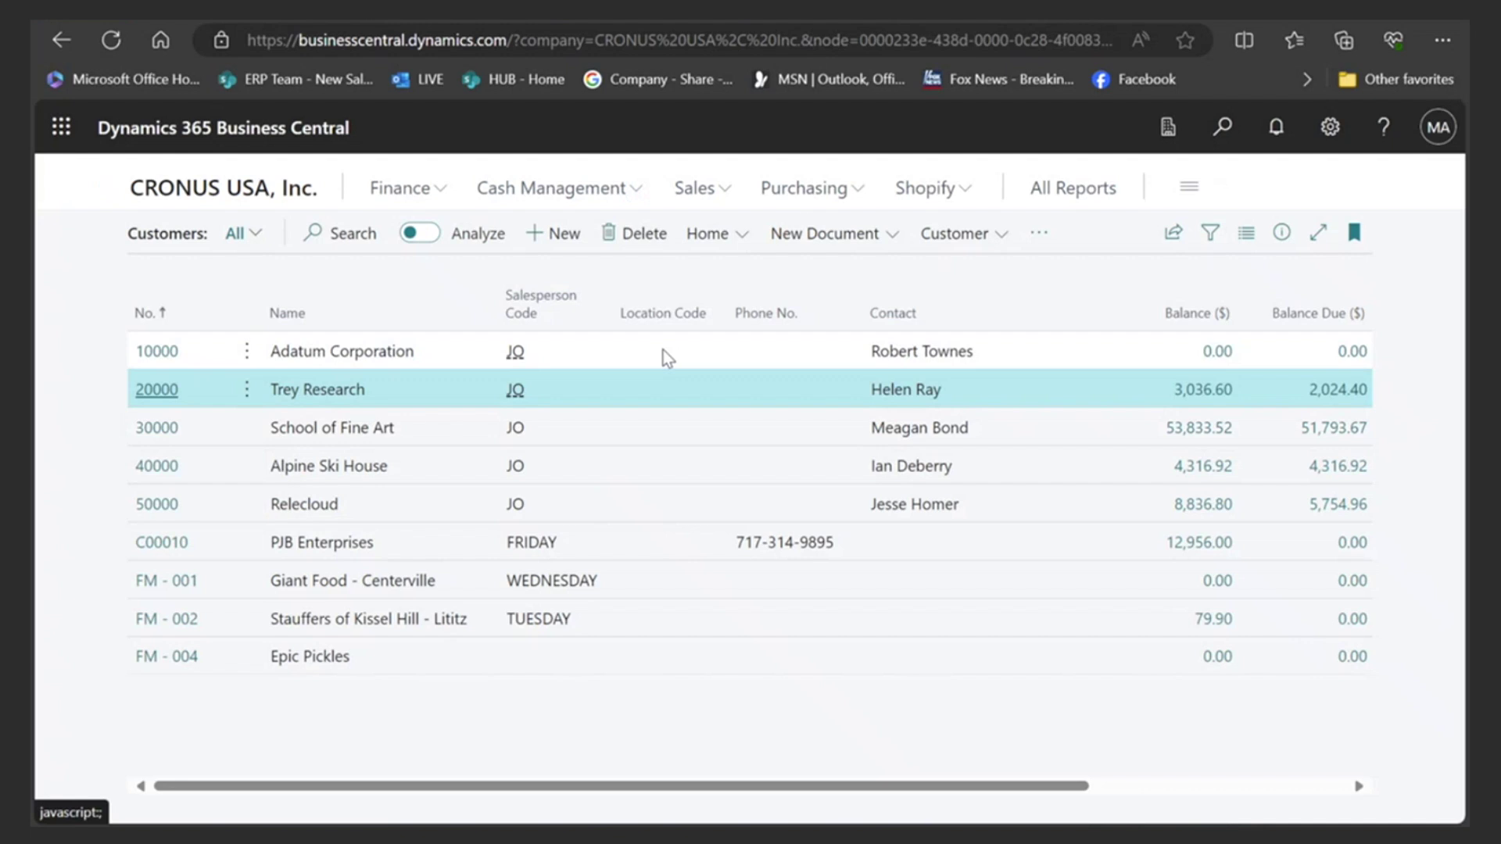
- Personalize the Customers list by adding a Credit Limit ($) column before Location Code
click(1330, 126)
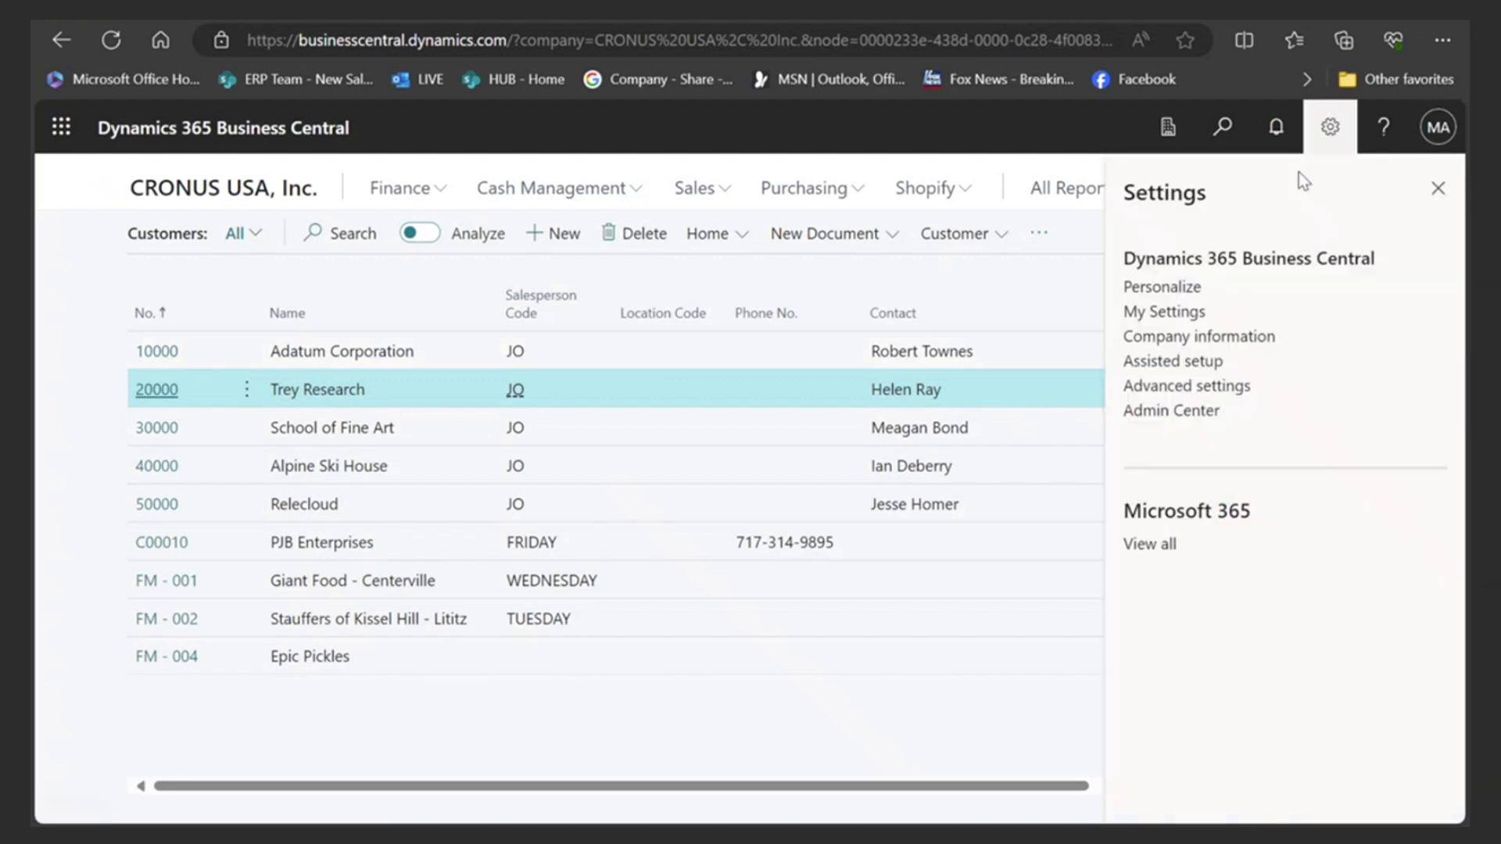
click(1171, 283)
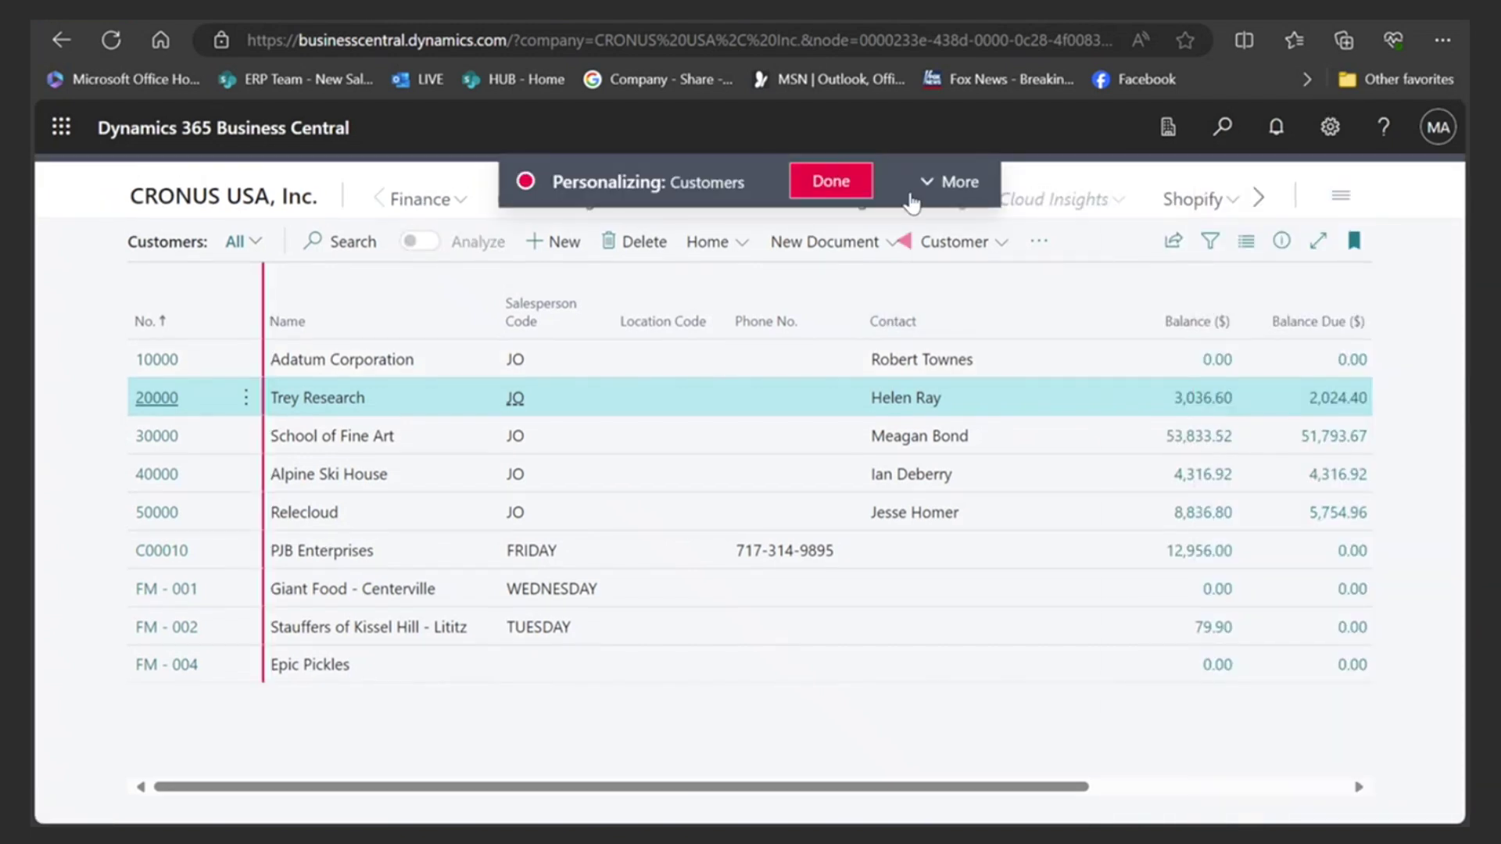
click(949, 181)
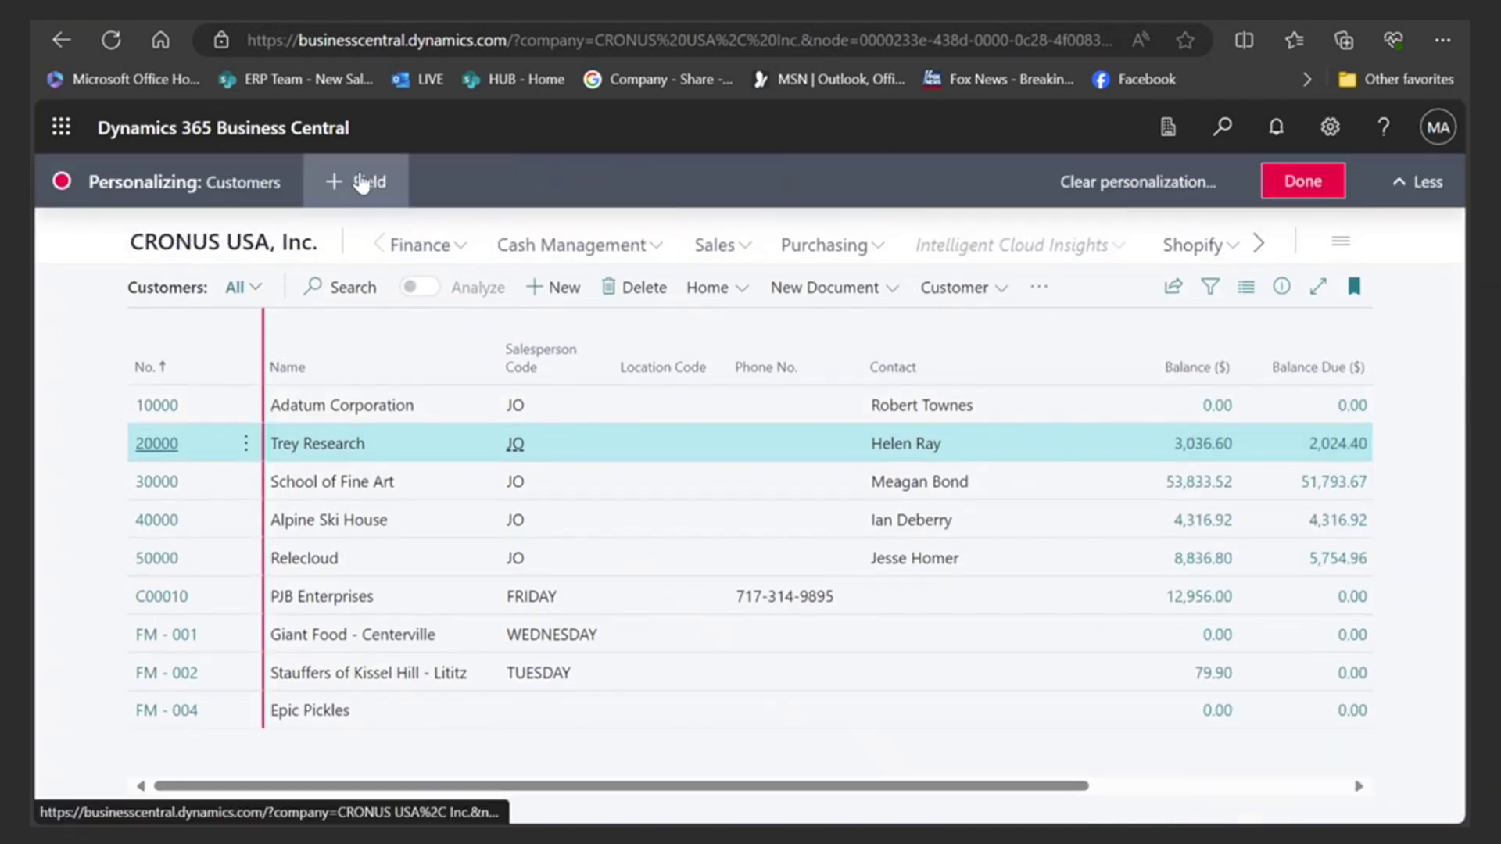
click(359, 181)
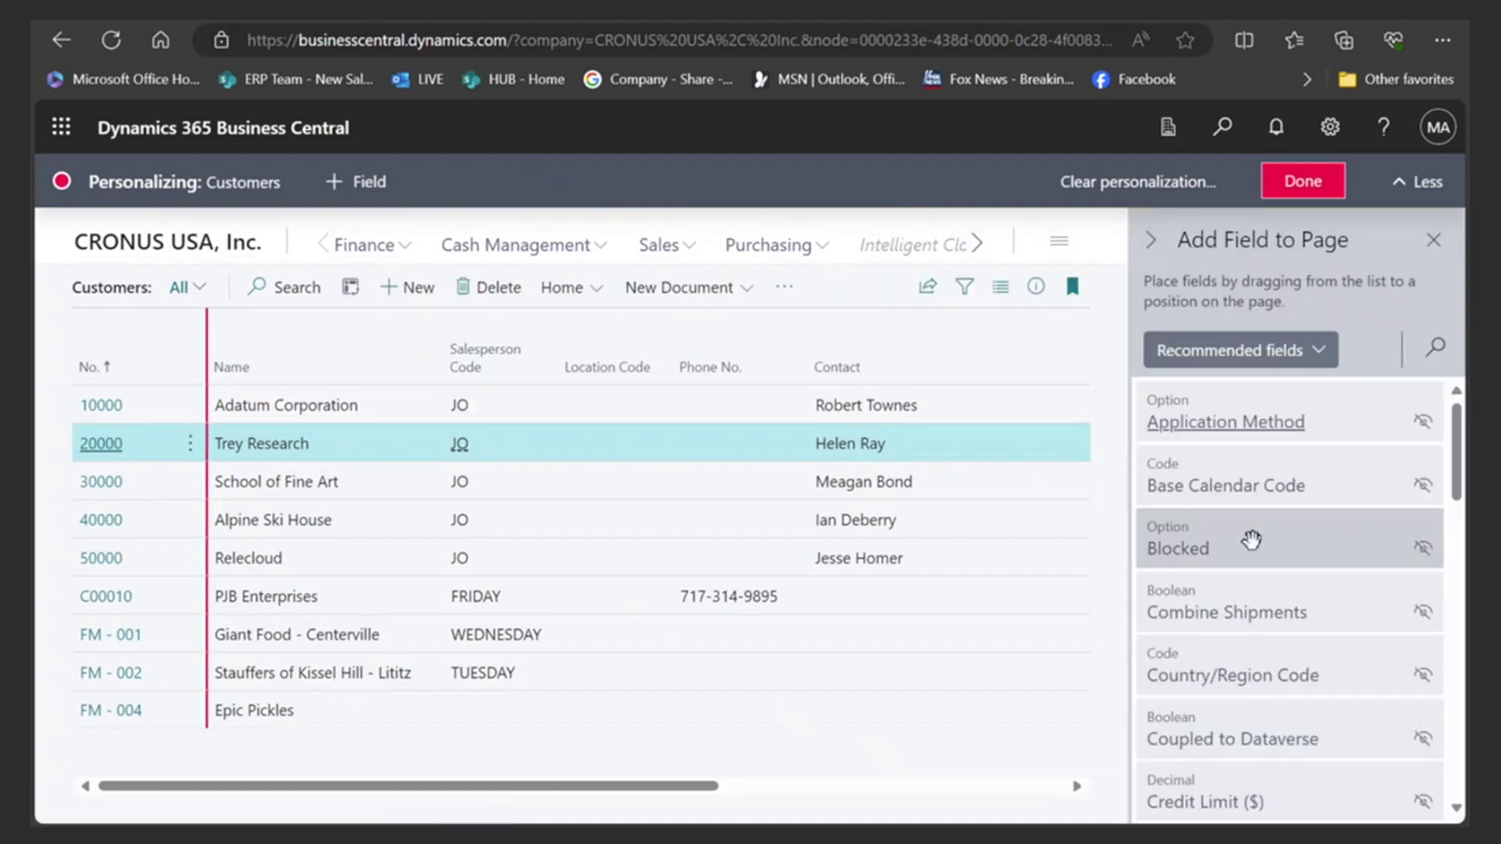
scroll(1258, 589, down, 2)
drag(1290, 651, 551, 372)
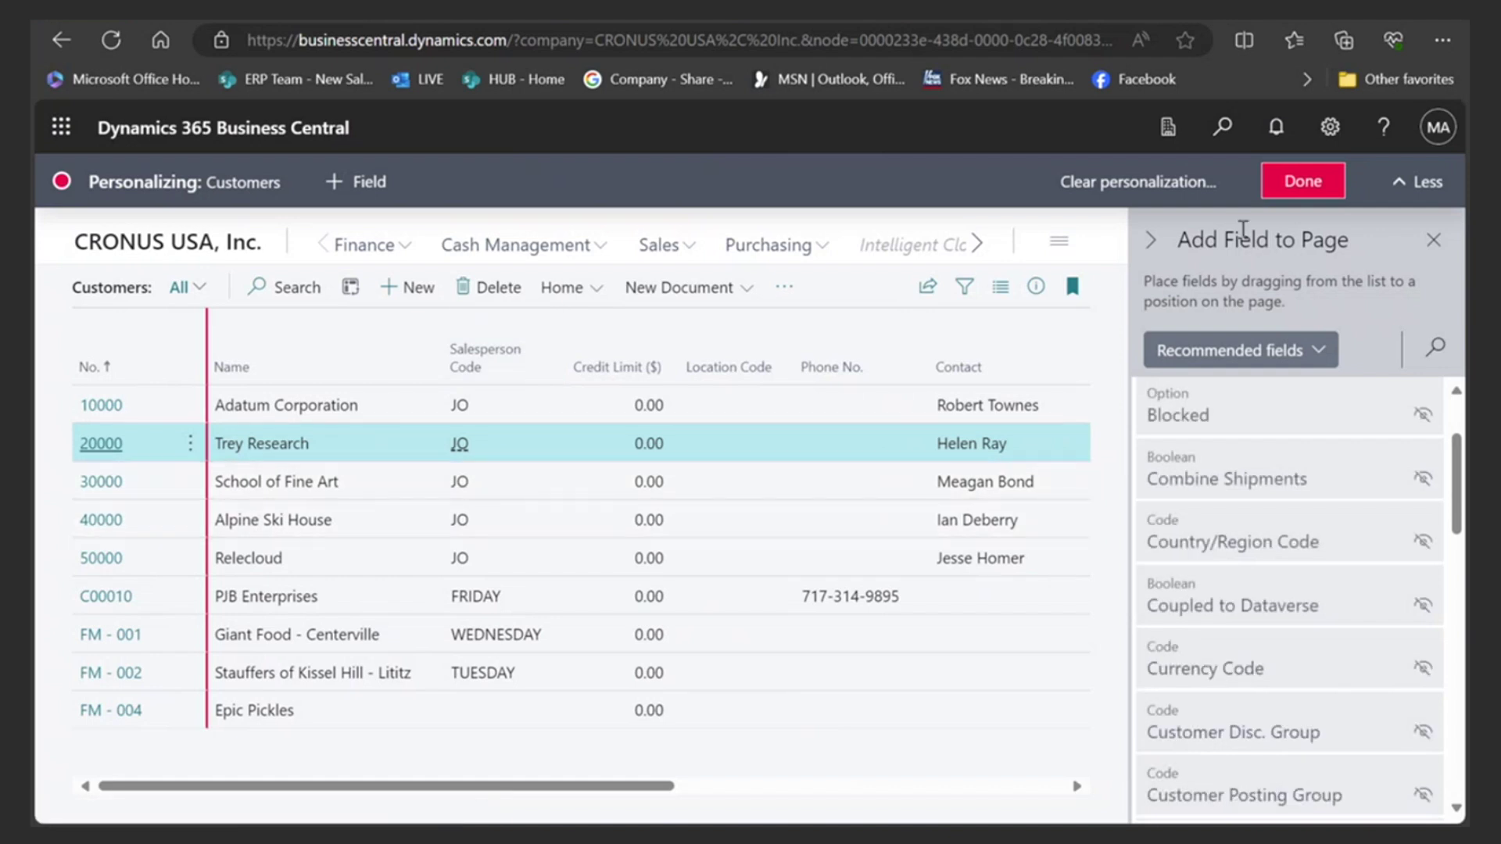
click(1287, 183)
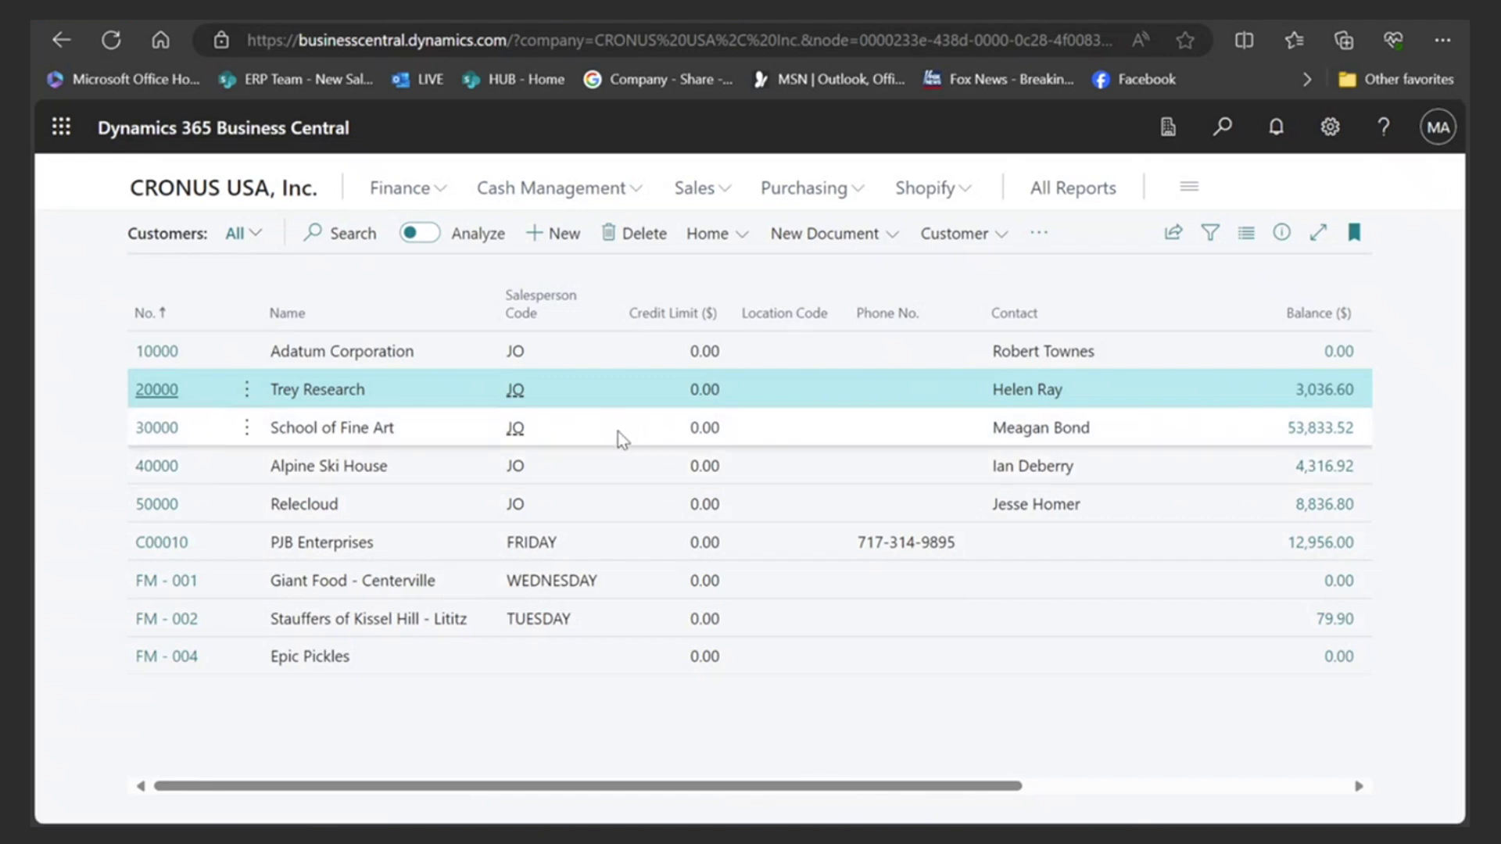
- Review customer Balance columns in Analyze mode, then return to the CRONUS USA, Inc. home page
click(420, 235)
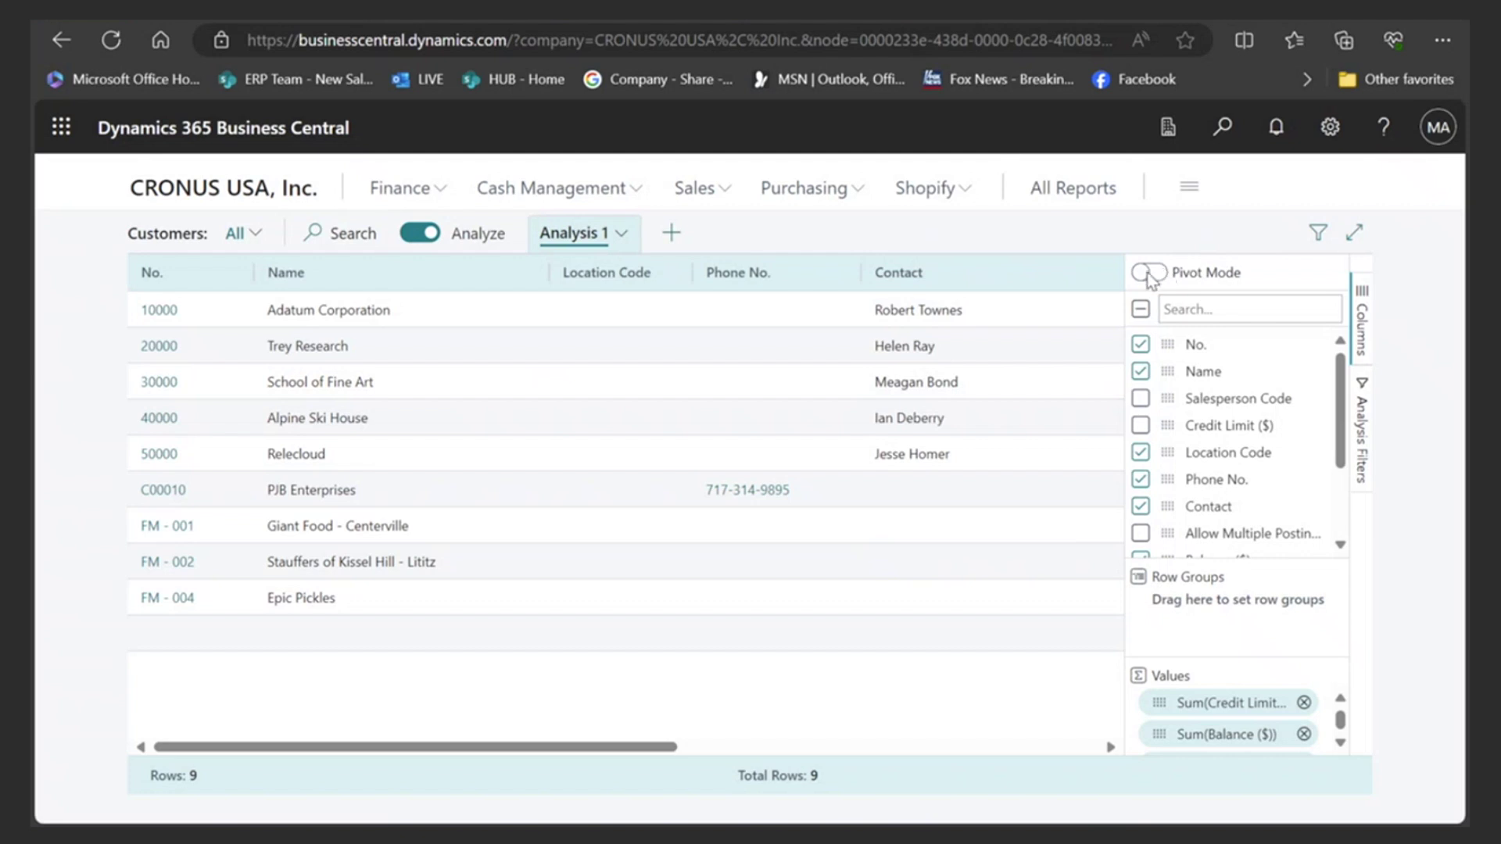
drag(523, 746, 822, 757)
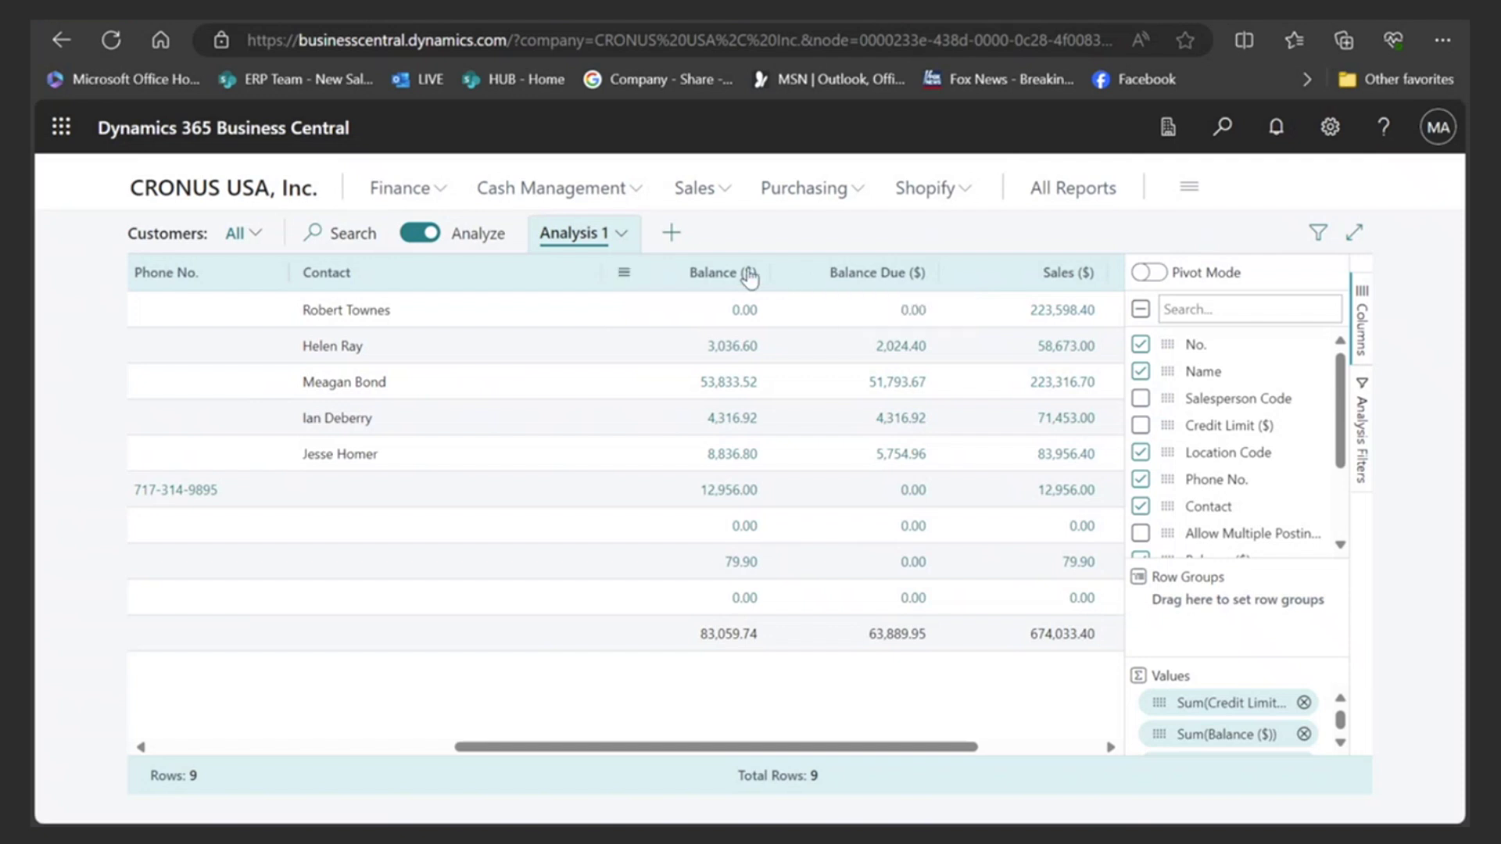
click(245, 195)
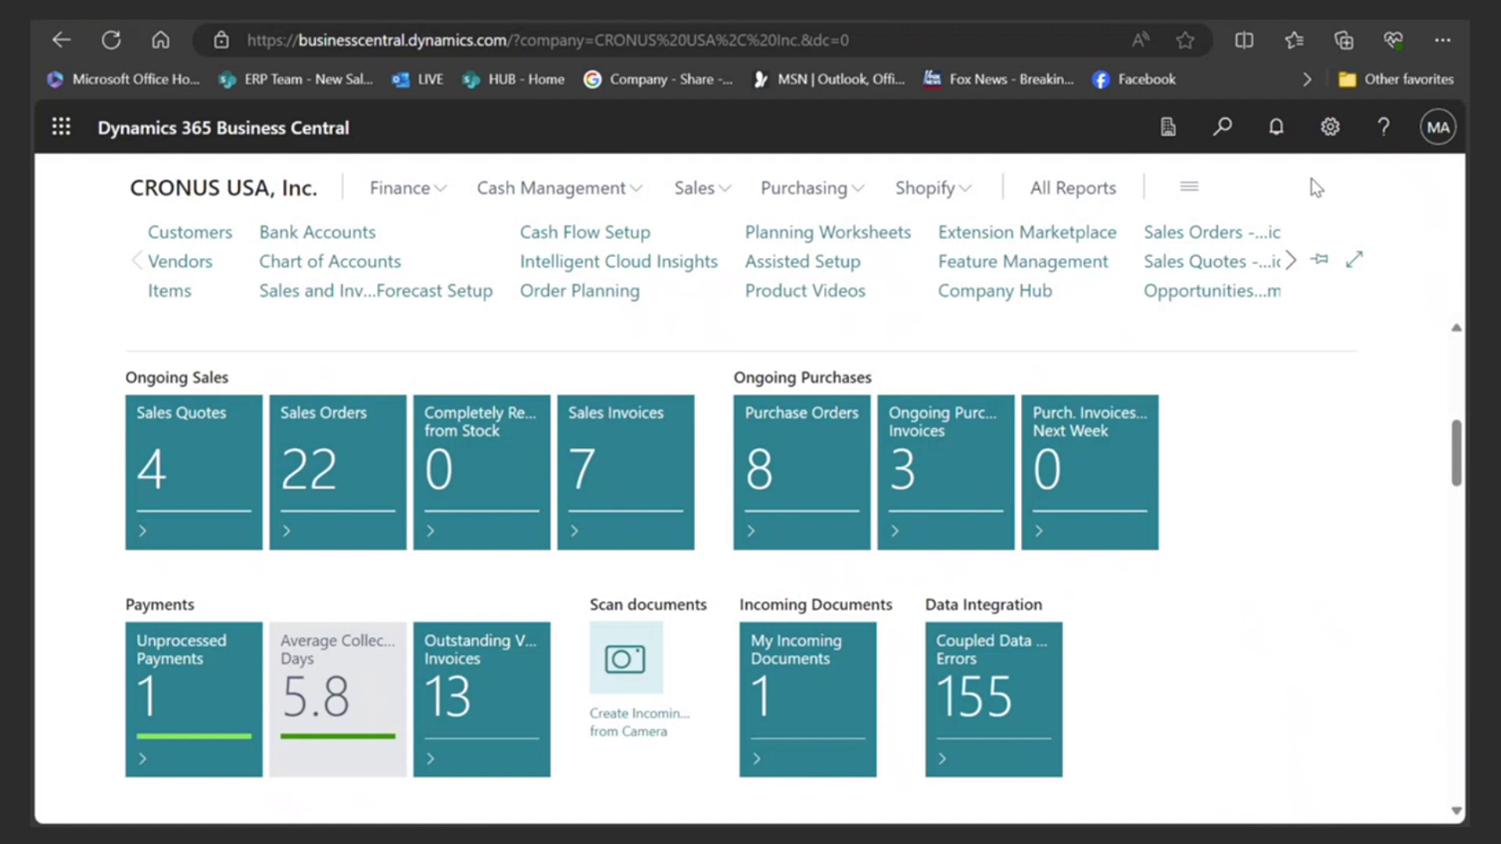
- Search Business Central help for 'customer payment' from the Tell Me box
click(1223, 131)
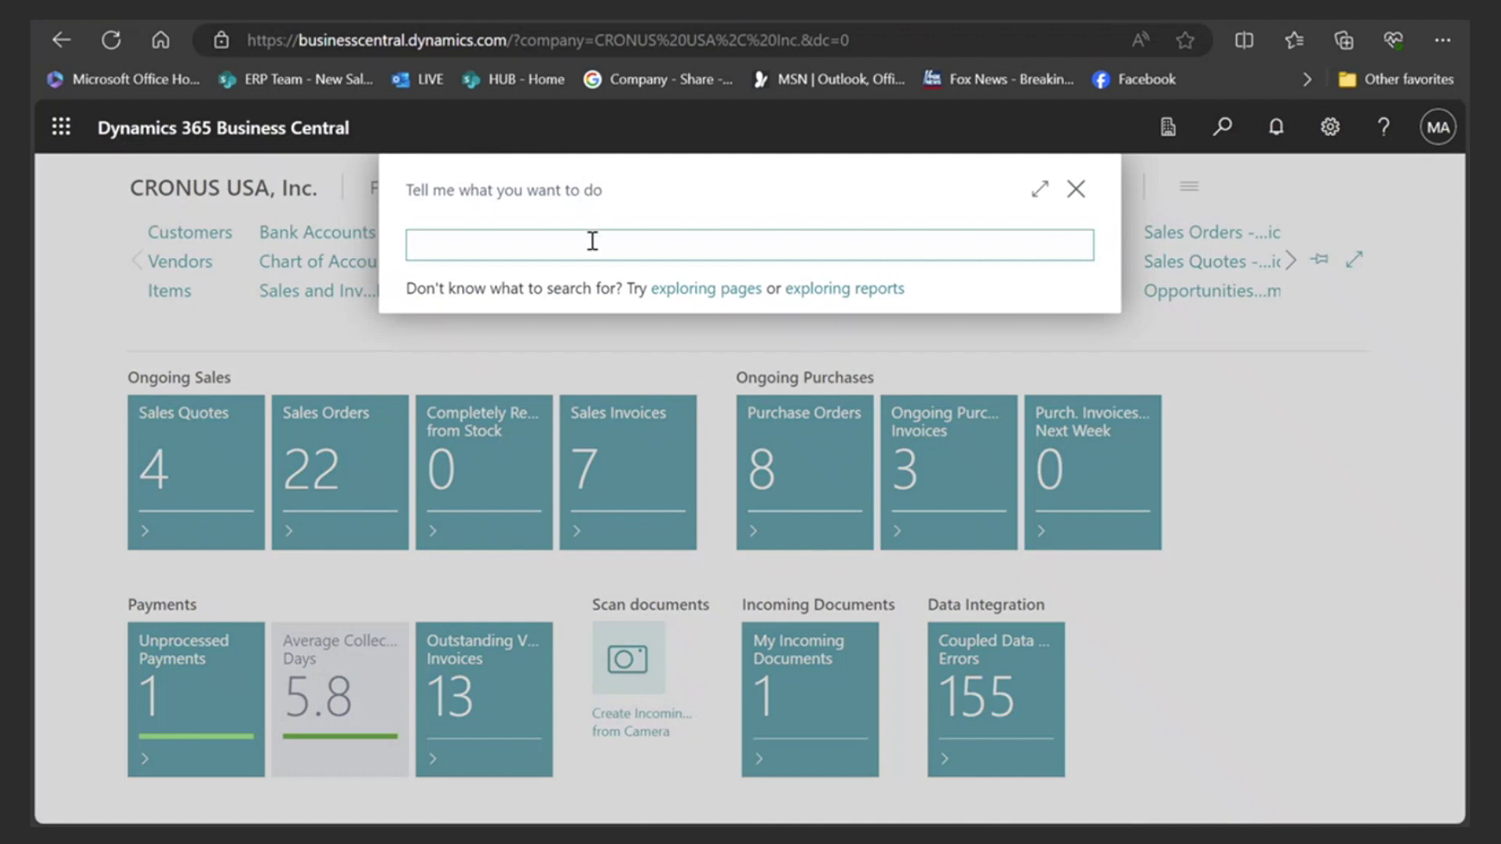
text(customer)
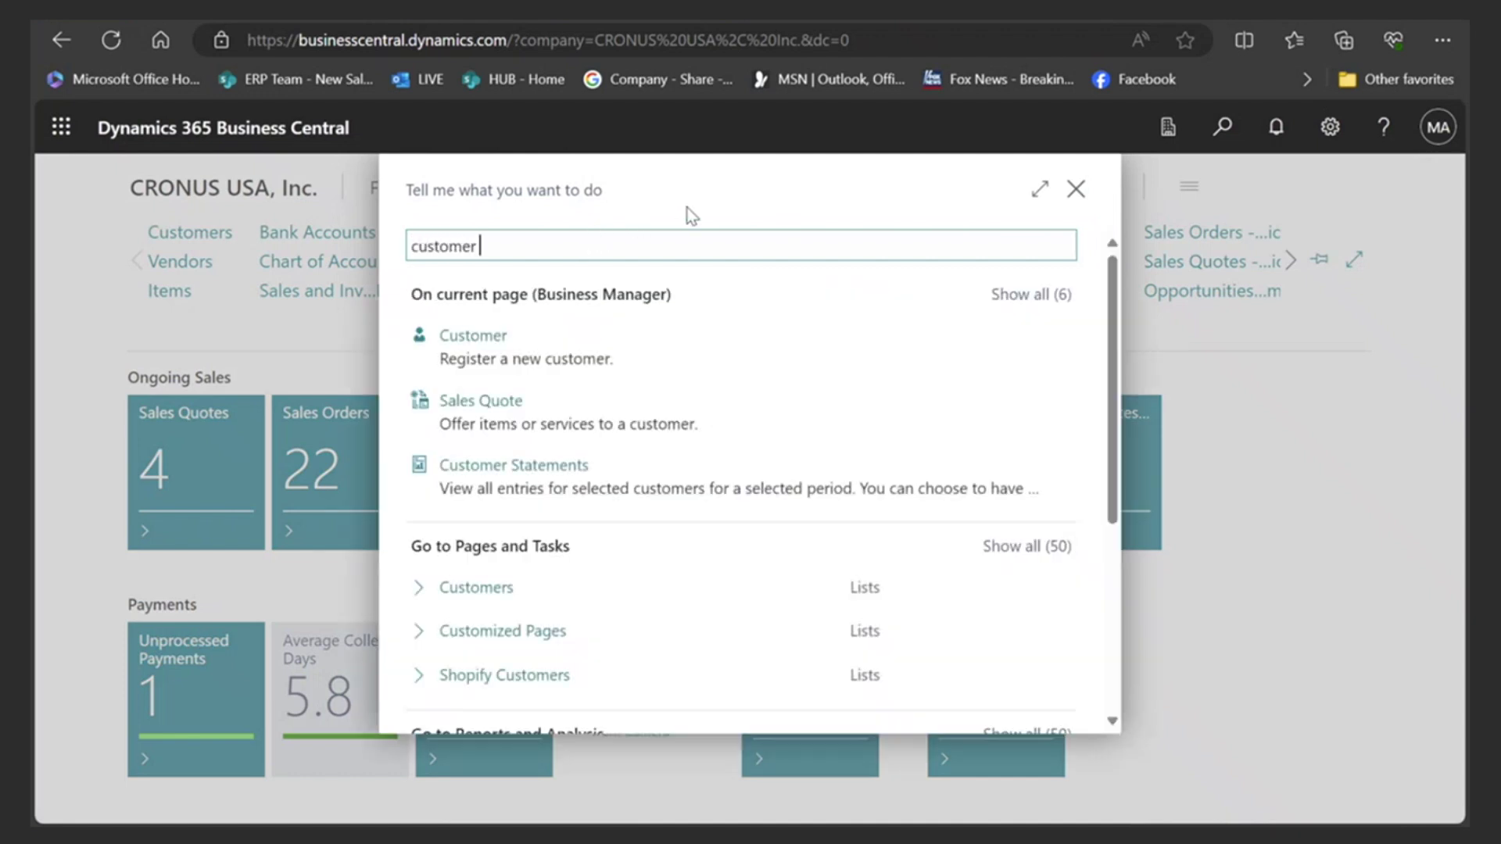
text( pay)
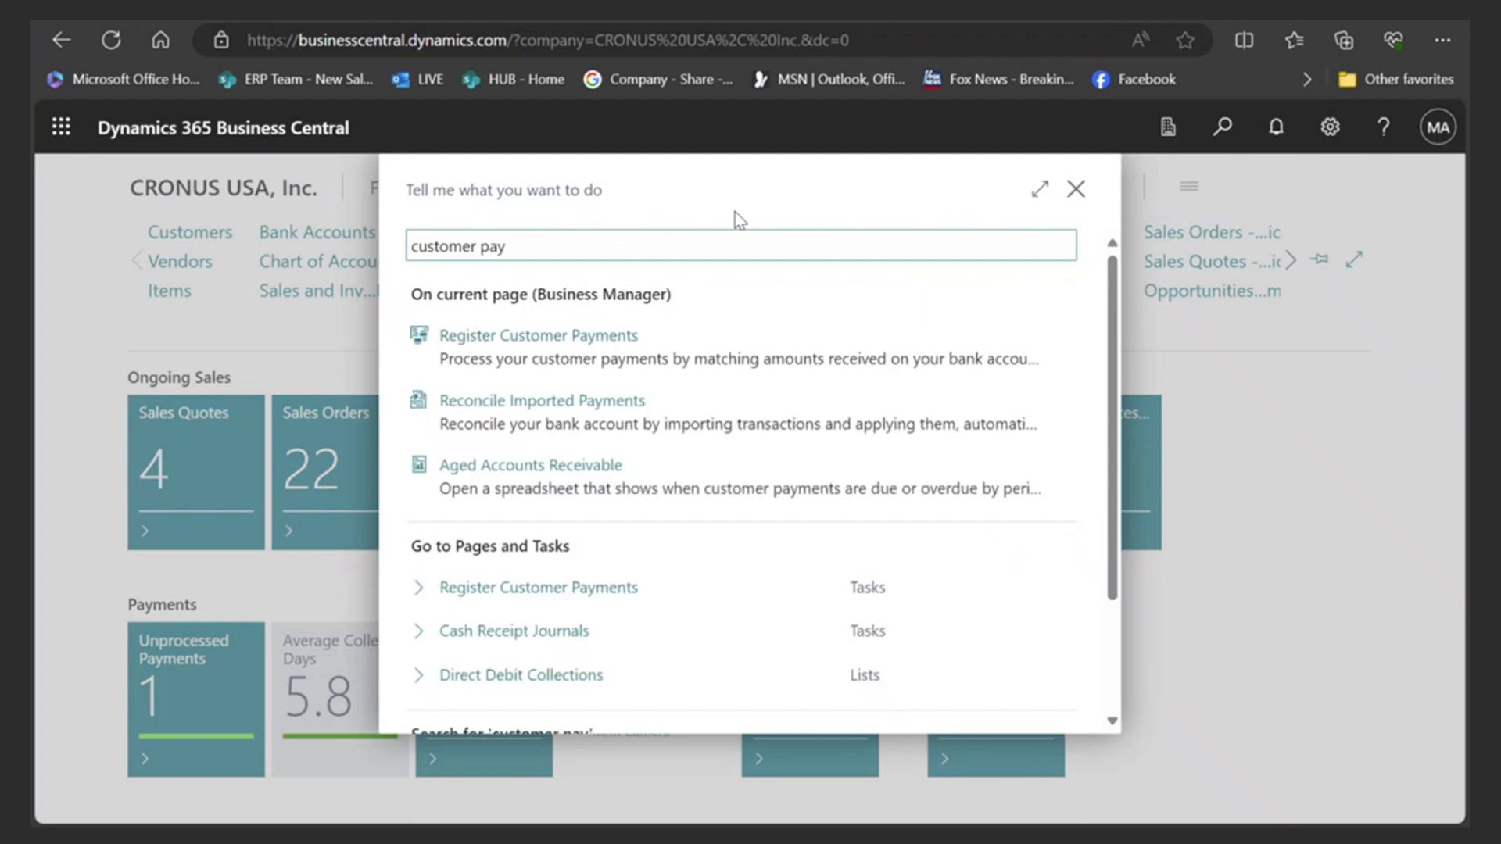
scroll(637, 510, down, 2)
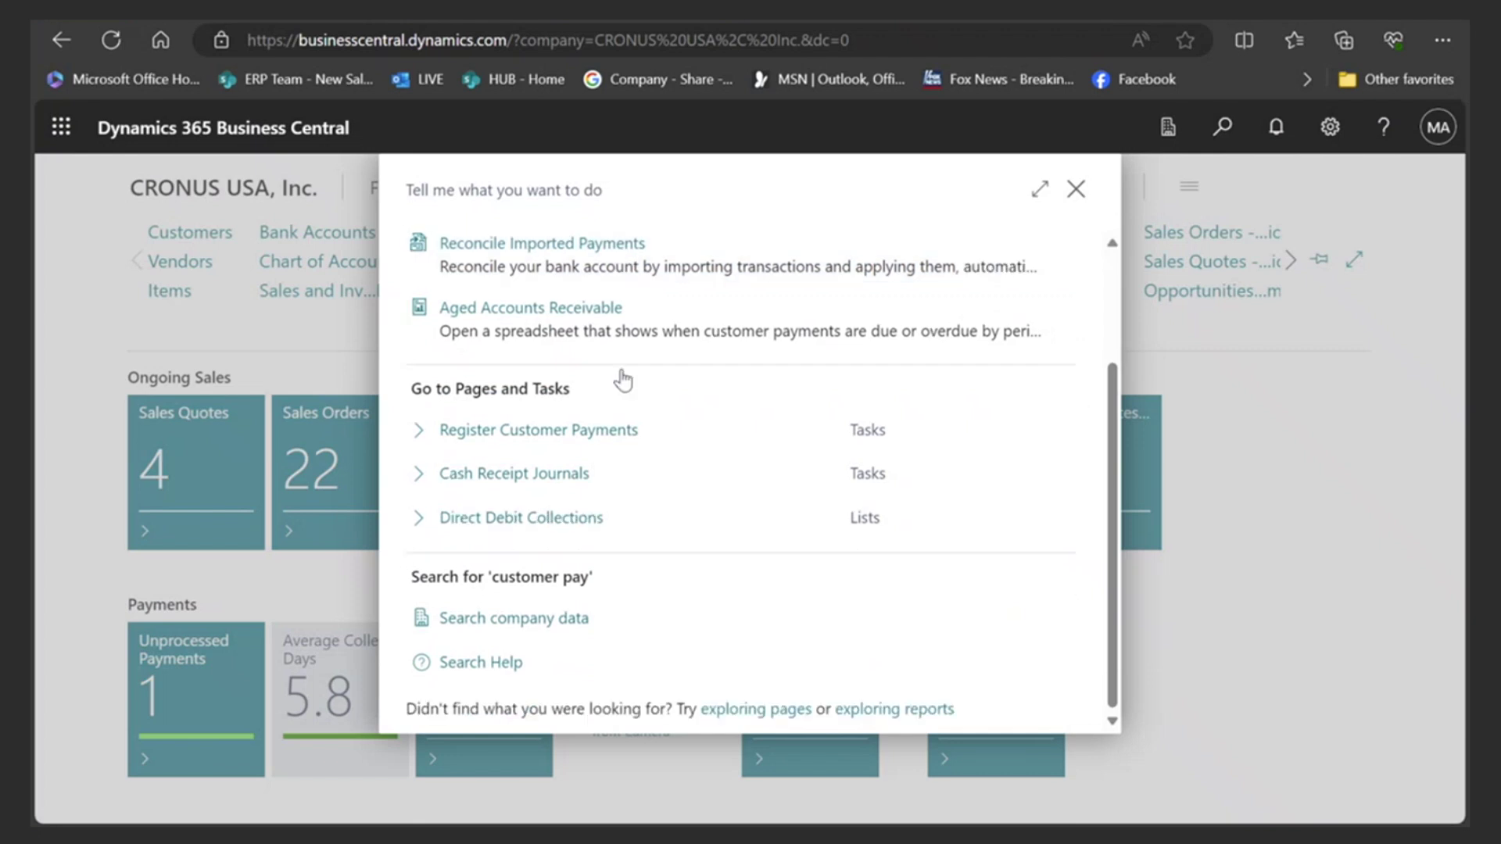
scroll(620, 375, up, 2)
text(ent)
key(BackSpace)
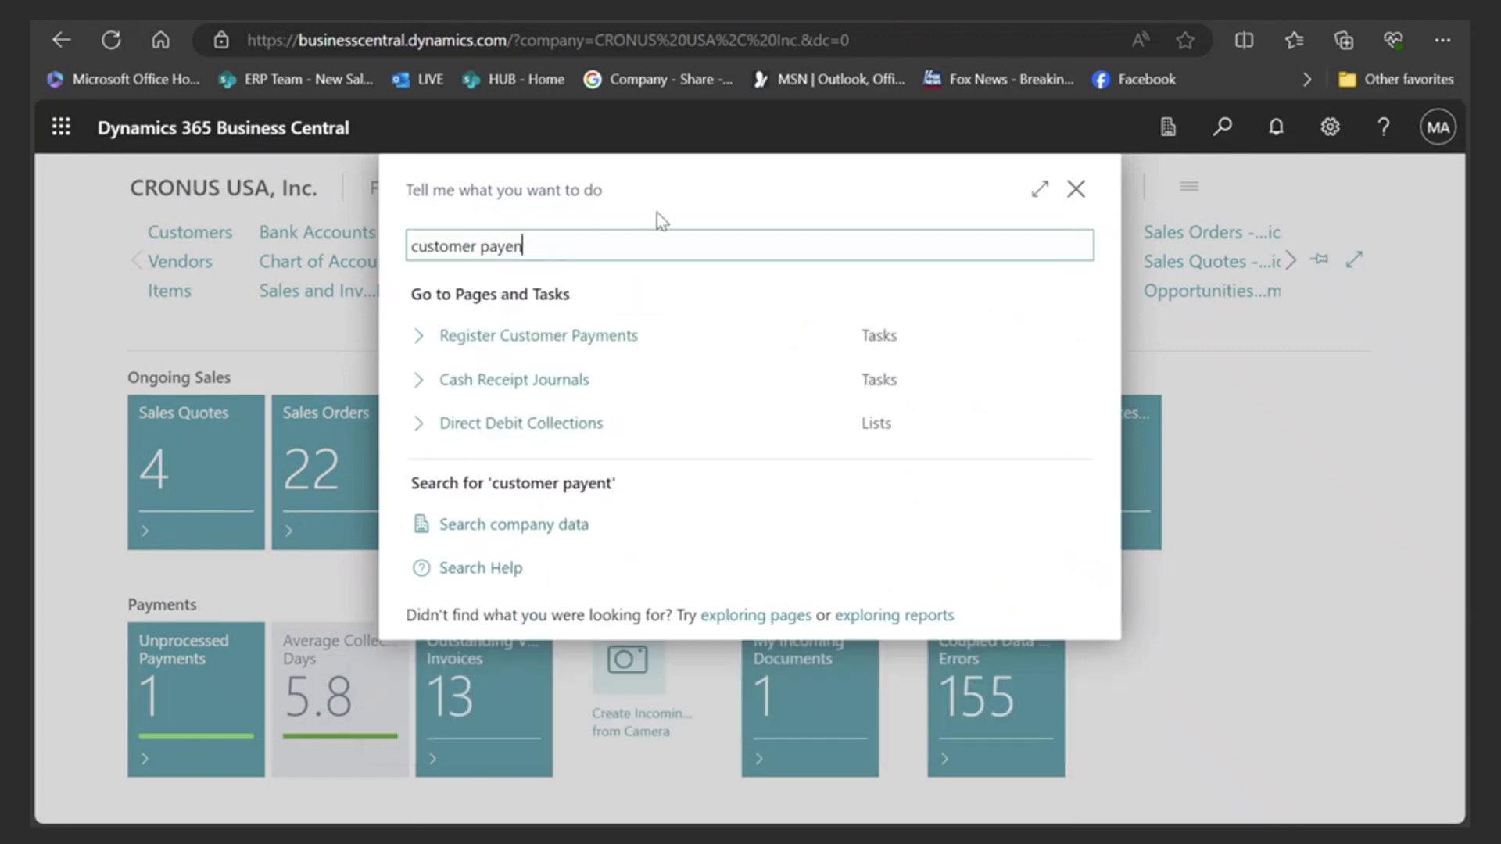
key(BackSpace)
key(BackSpace)
text(ment)
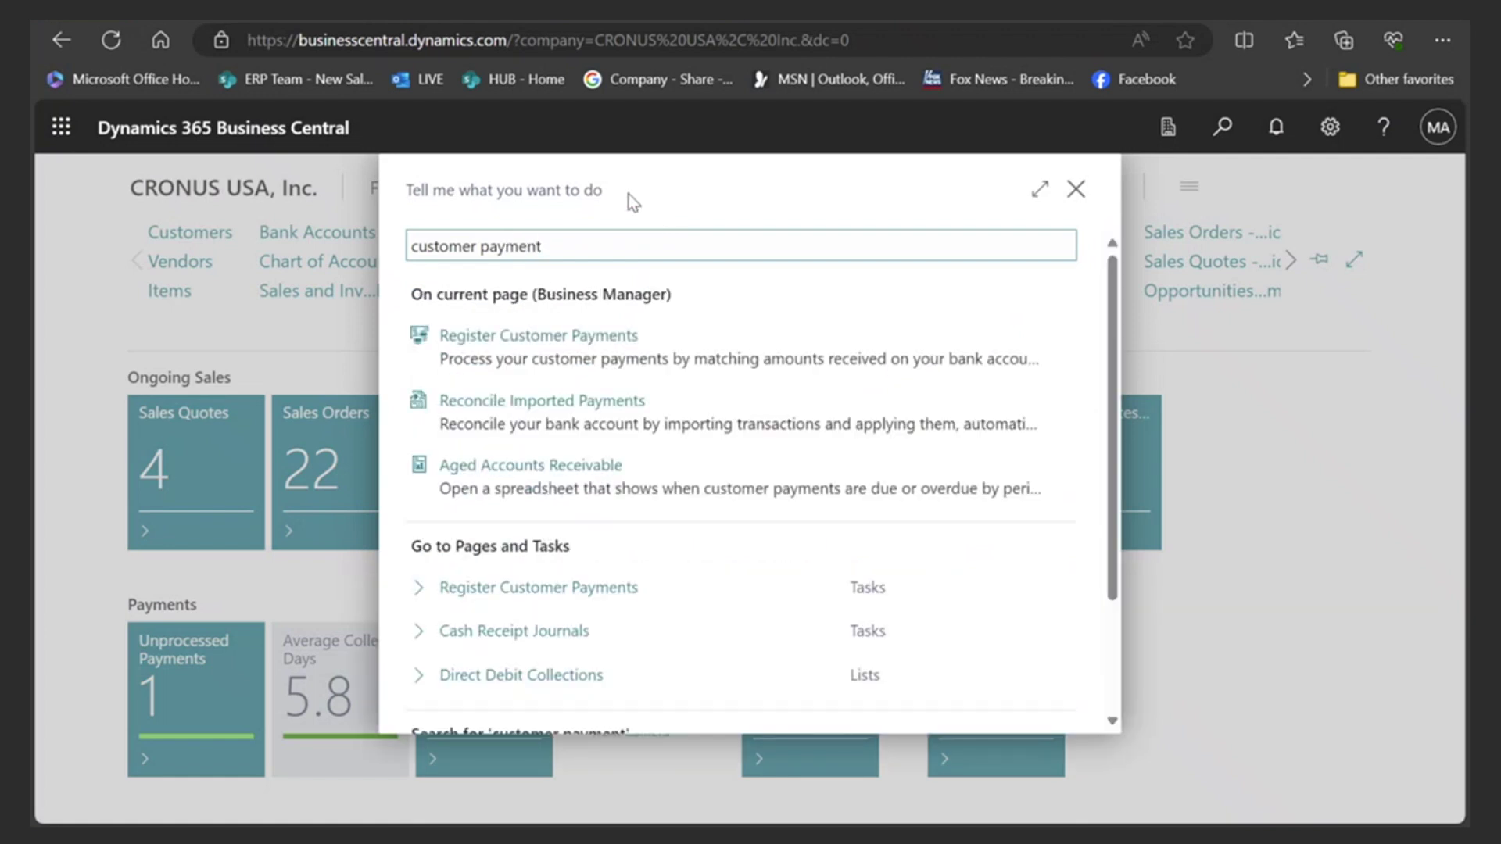
scroll(568, 502, down, 2)
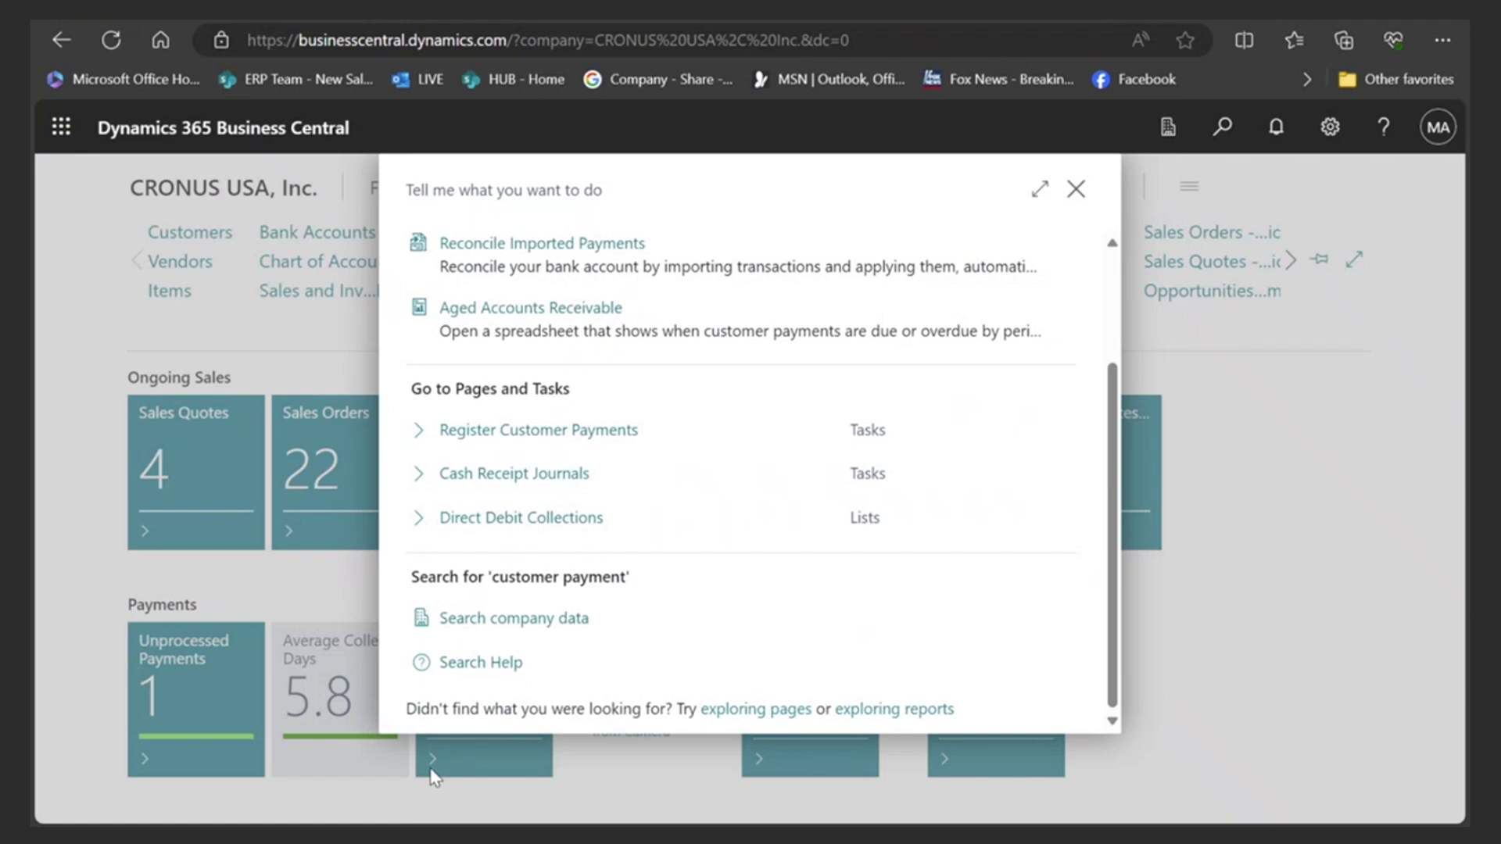
click(483, 664)
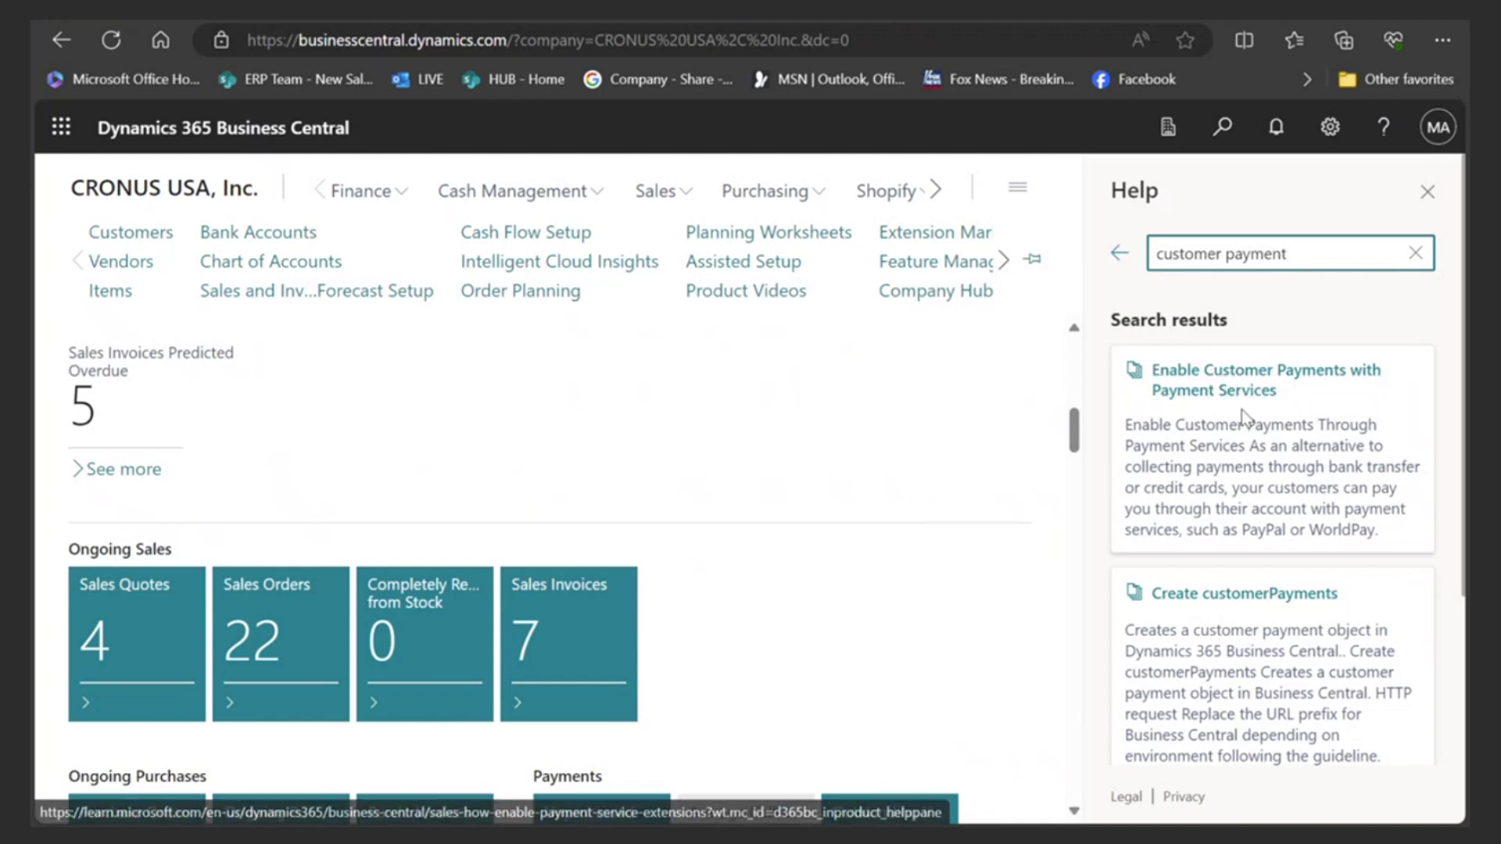
- Open the Create customerPayments API article on Microsoft Learn and skim it
click(1245, 594)
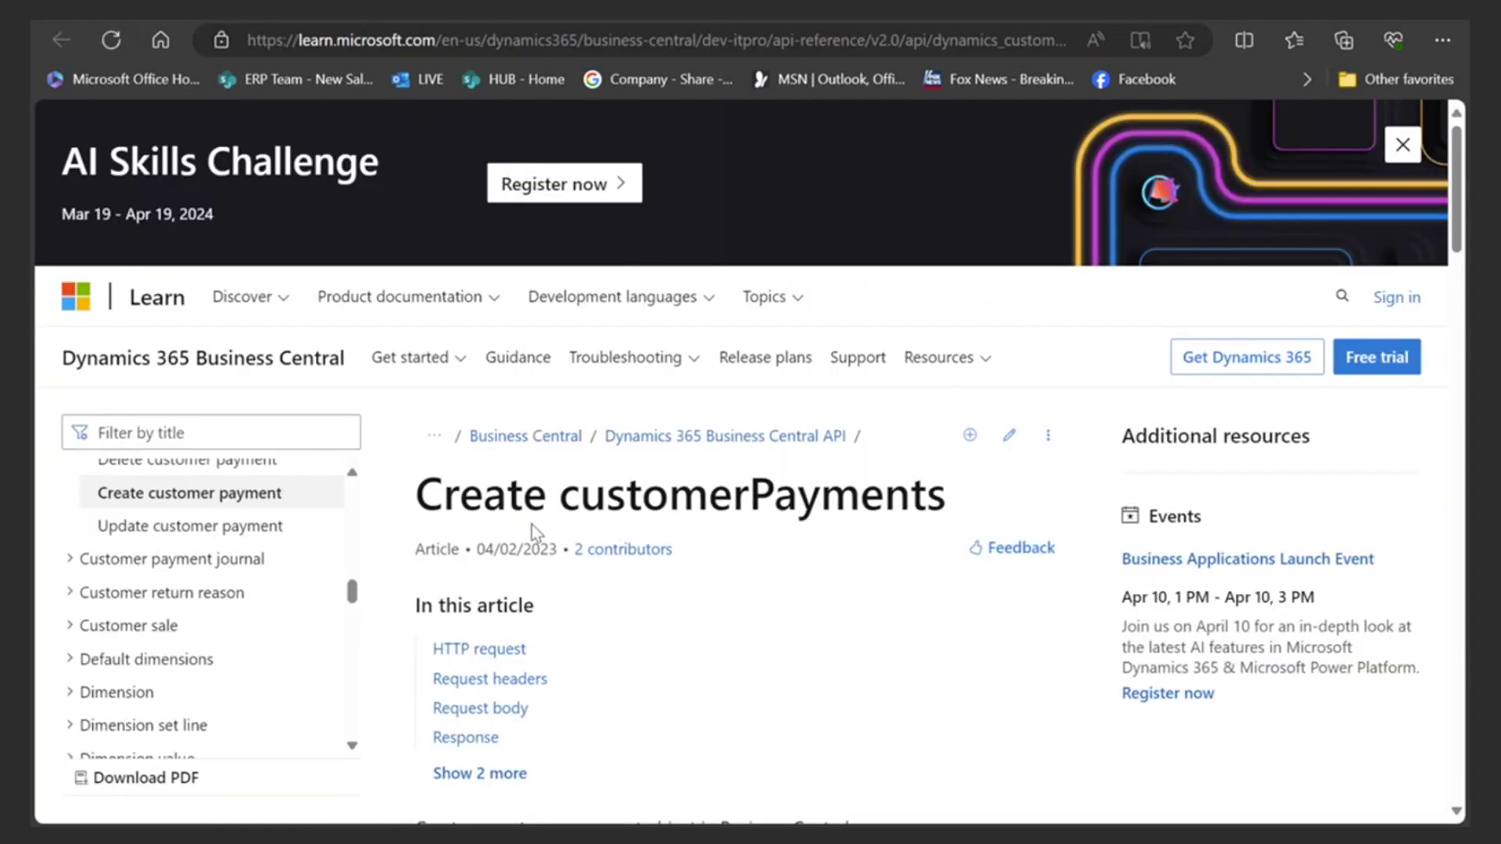
scroll(640, 496, down, 3)
scroll(640, 496, up, 1)
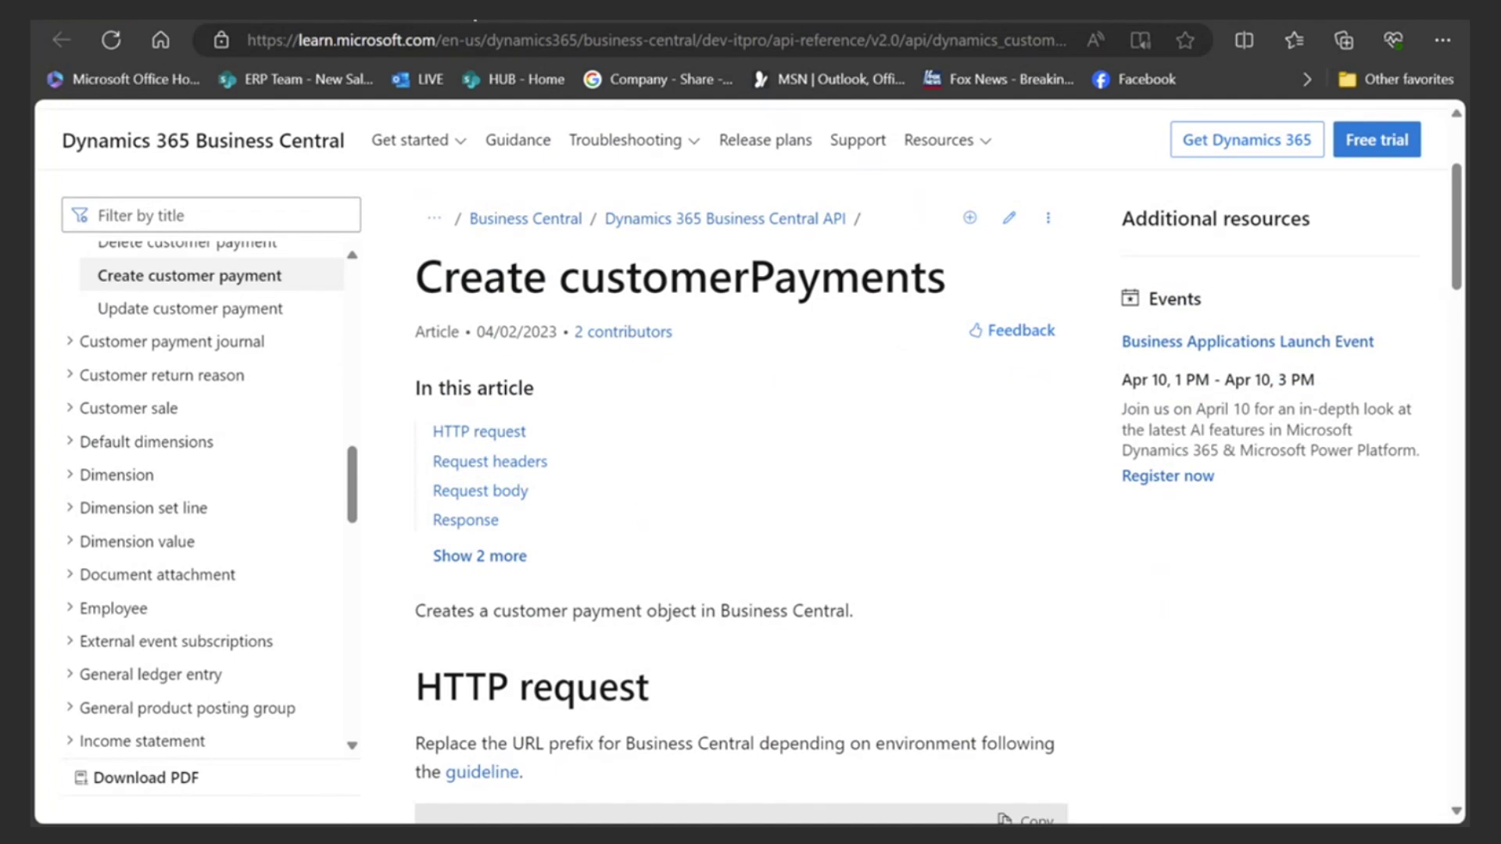
- Return to Business Central, close the Help pane, and bring up an empty Tell Me search
click(279, 20)
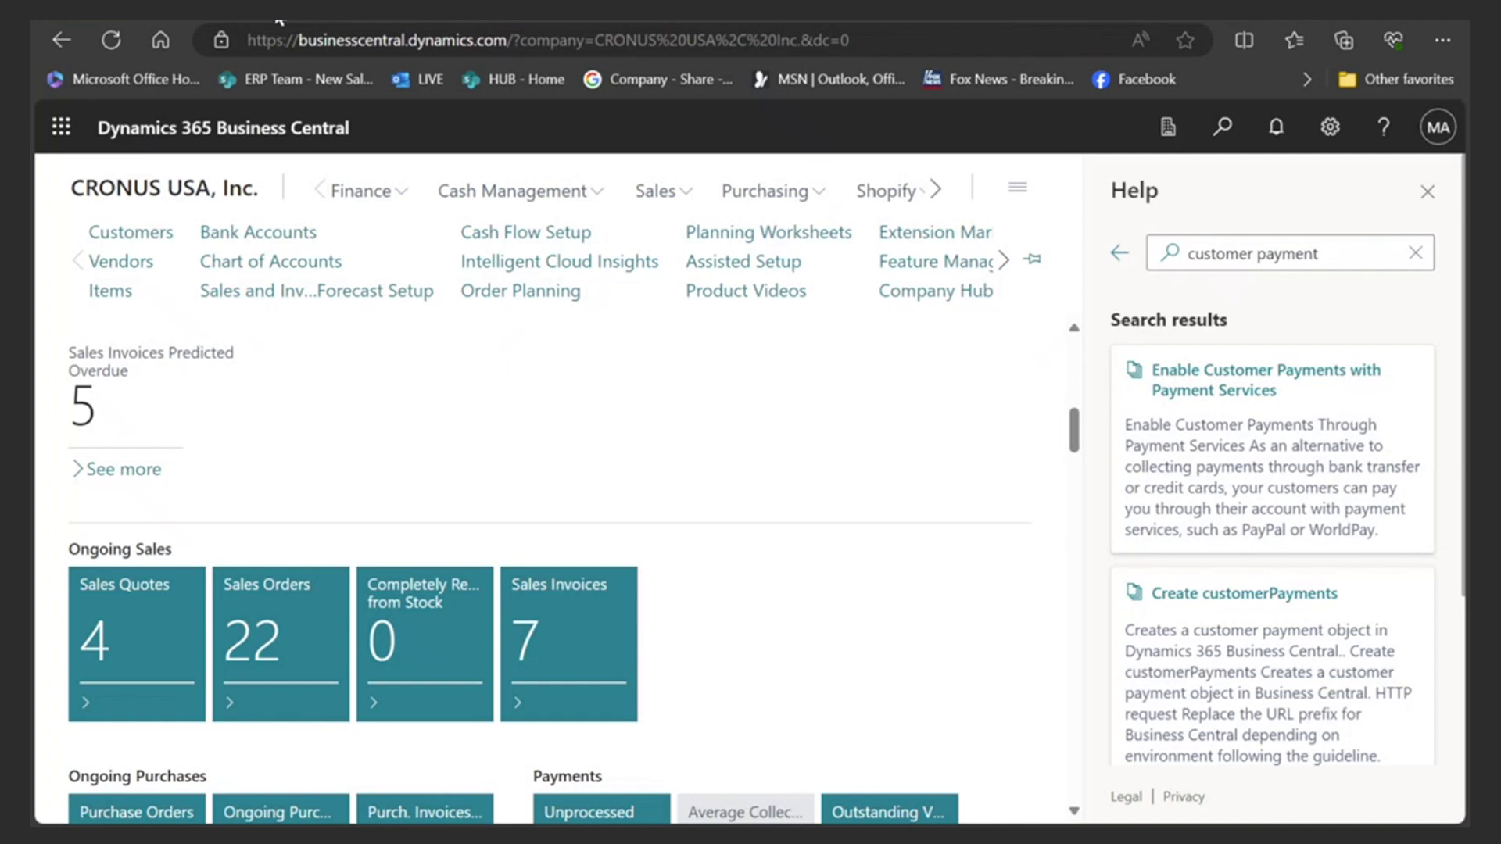
click(1427, 191)
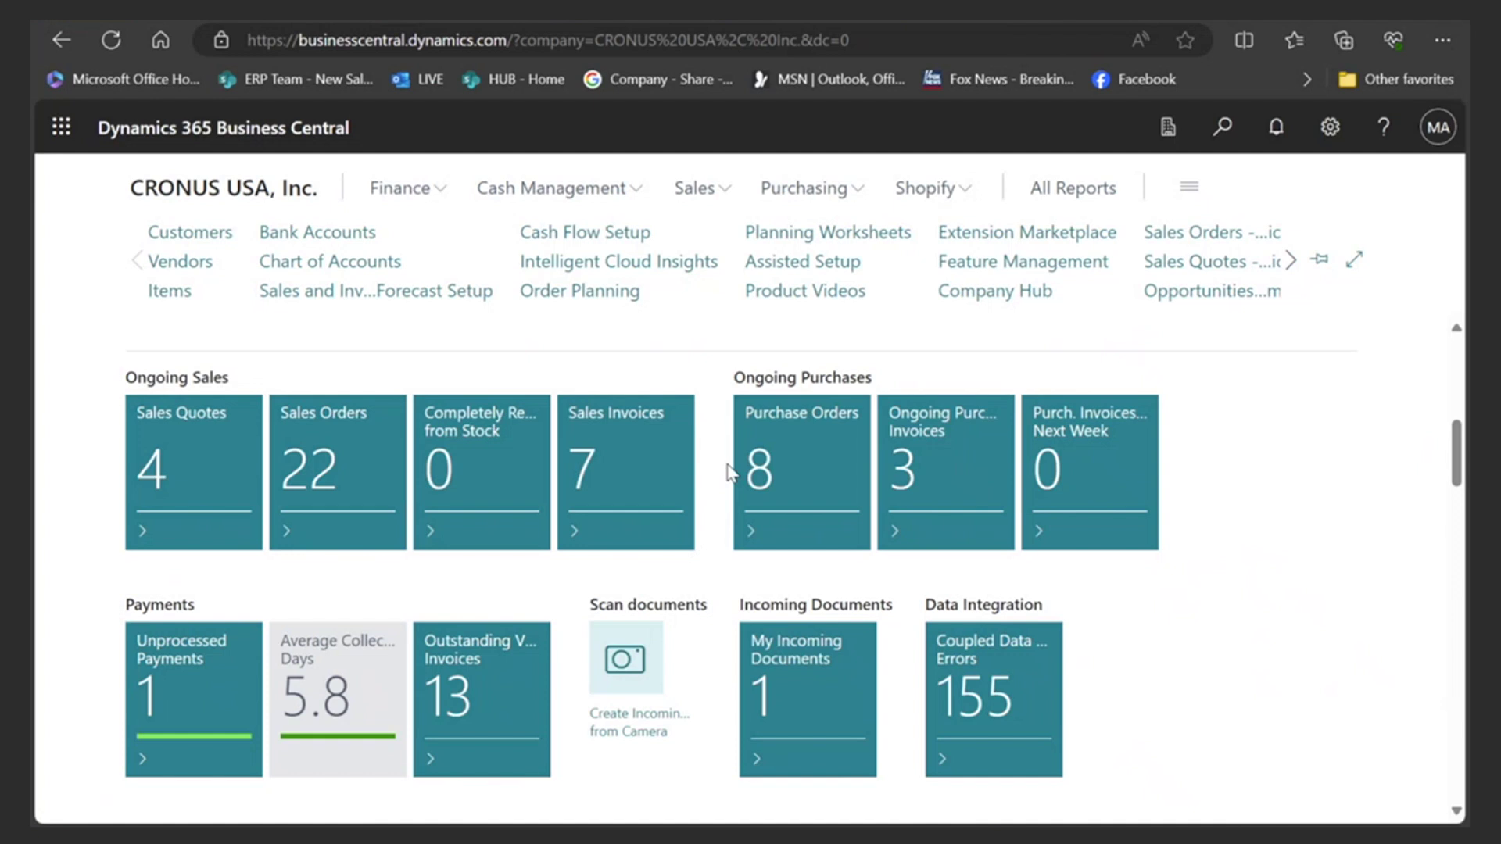
click(1222, 131)
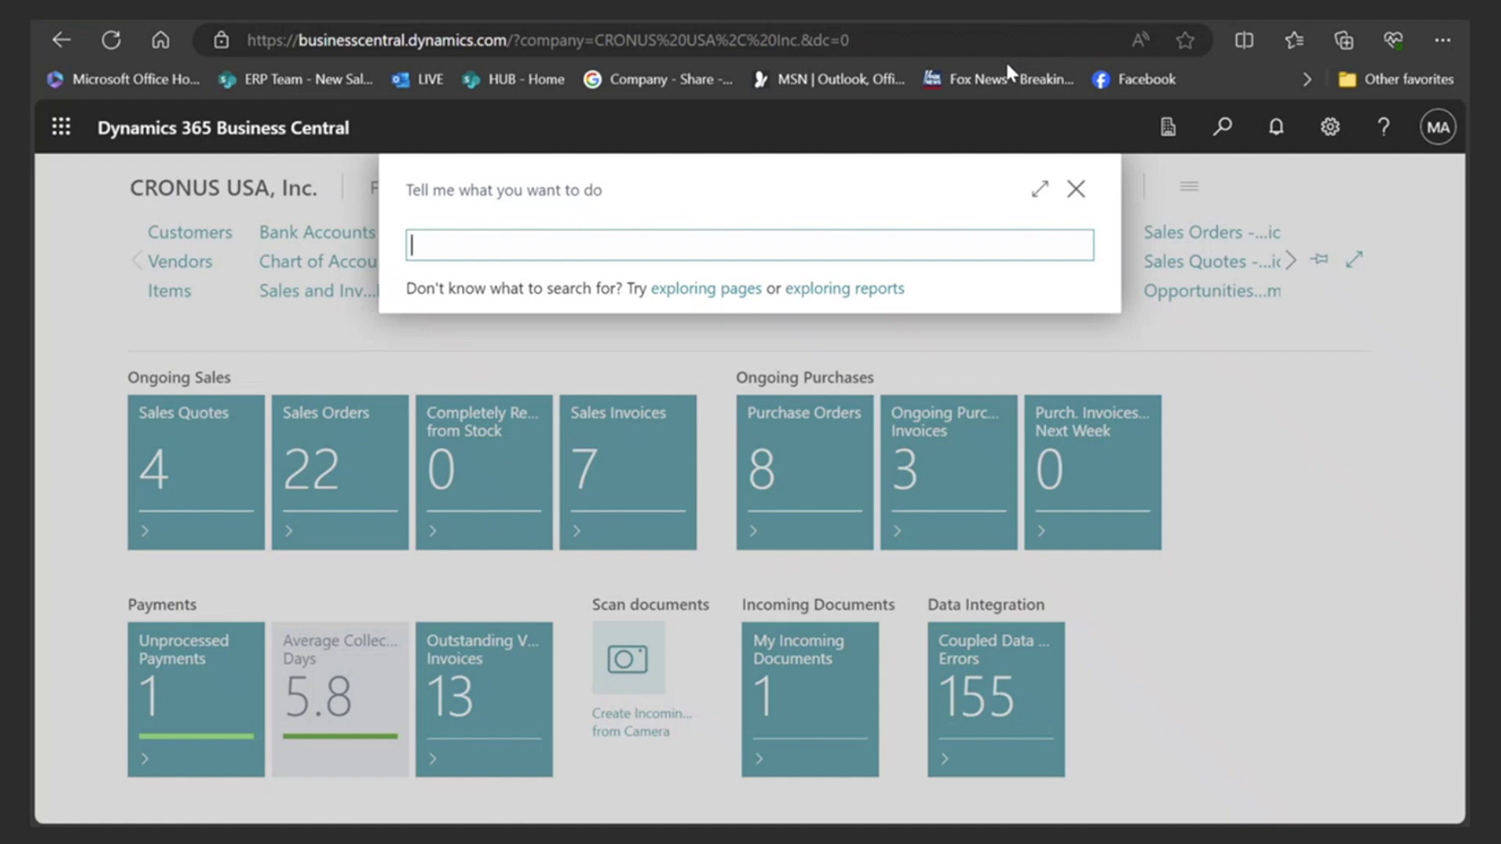
- Search company data for 'sauce', finding the two Mina Shakshuka Sauce items
text(sauce)
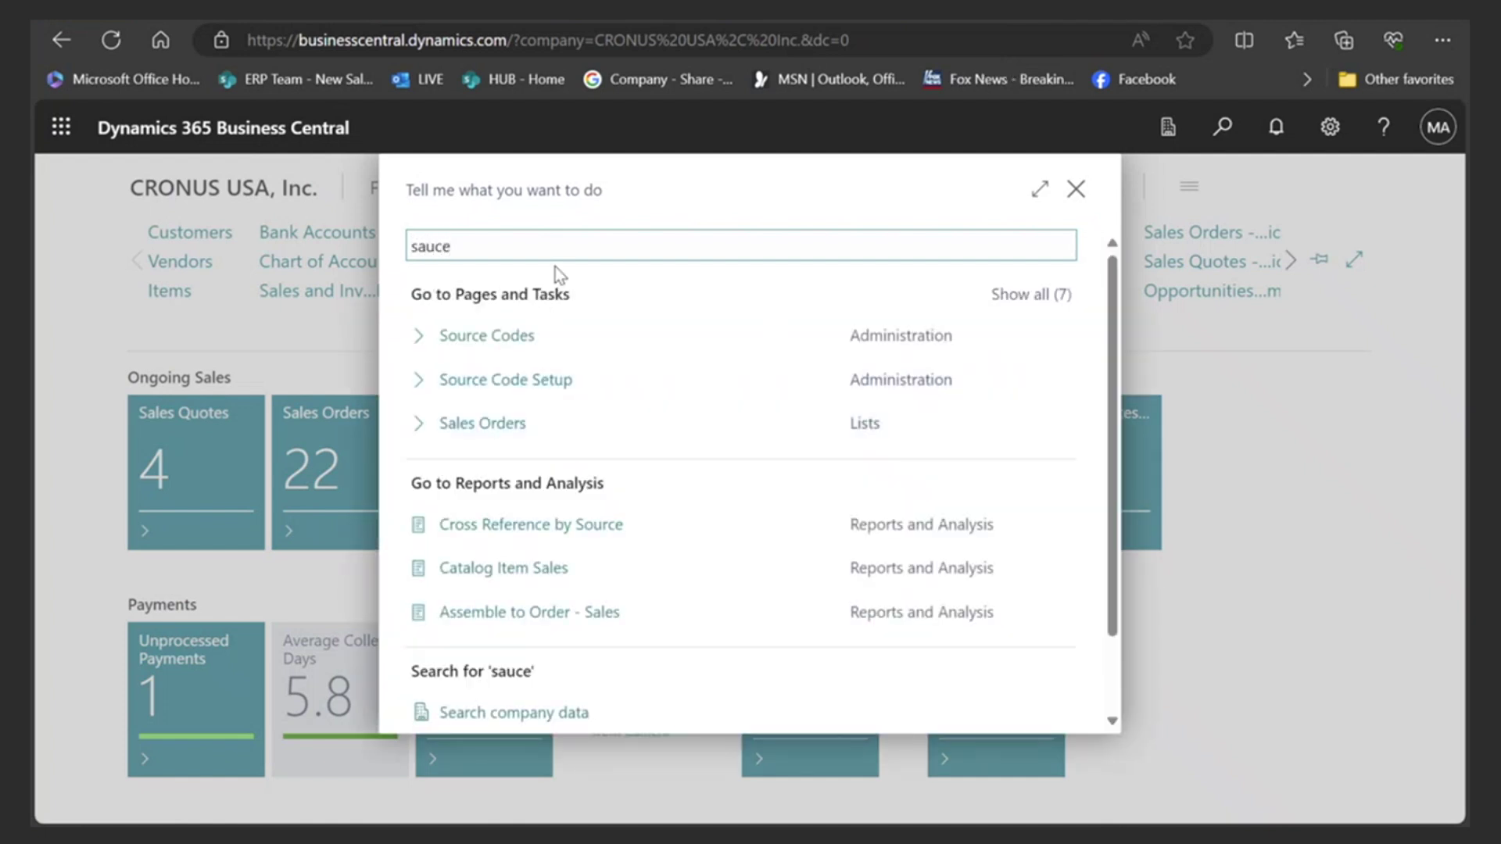
scroll(536, 430, down, 2)
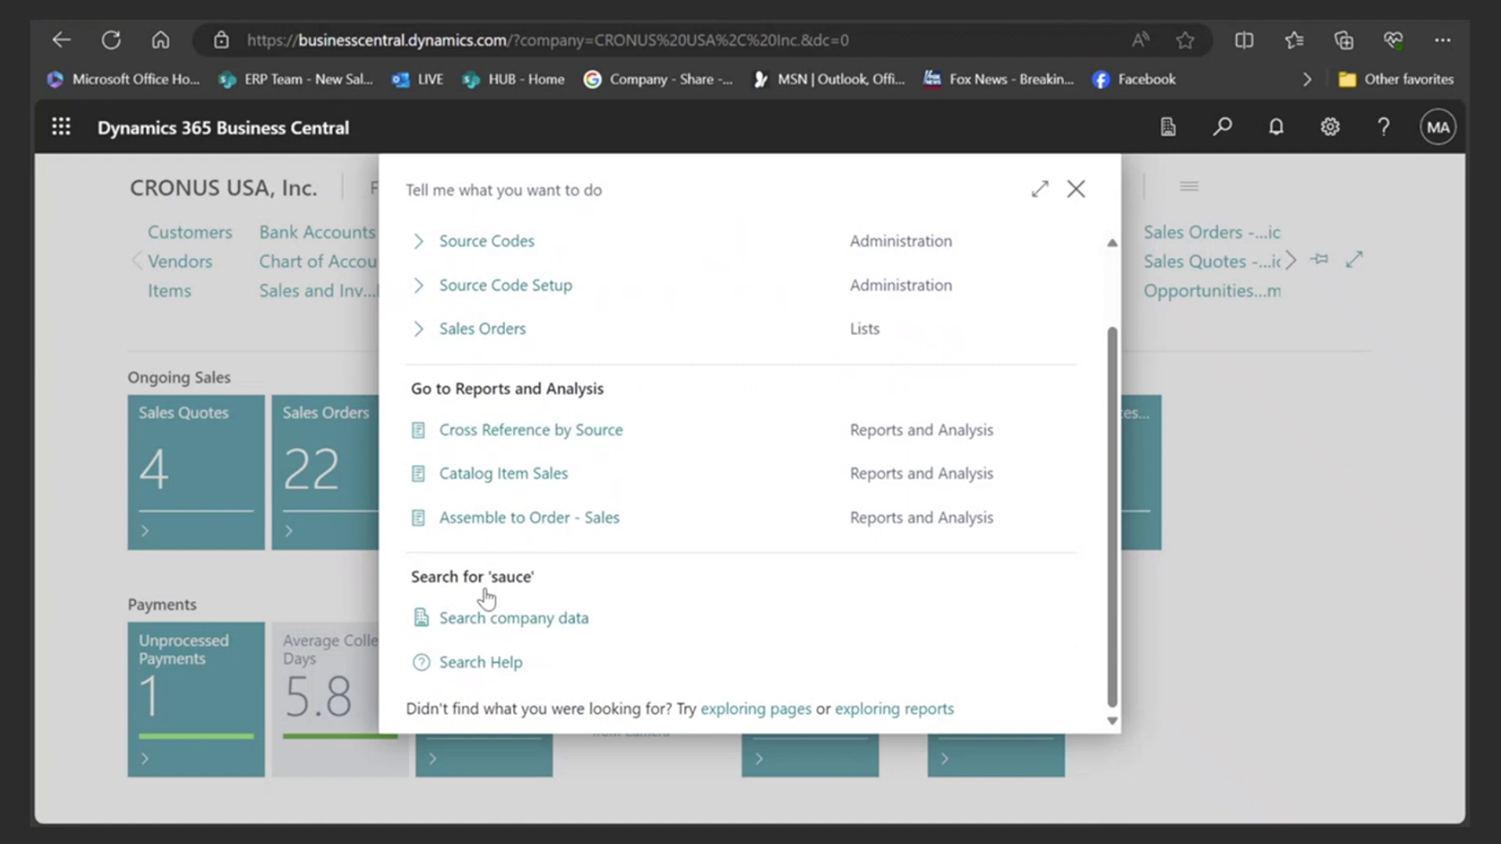
click(501, 626)
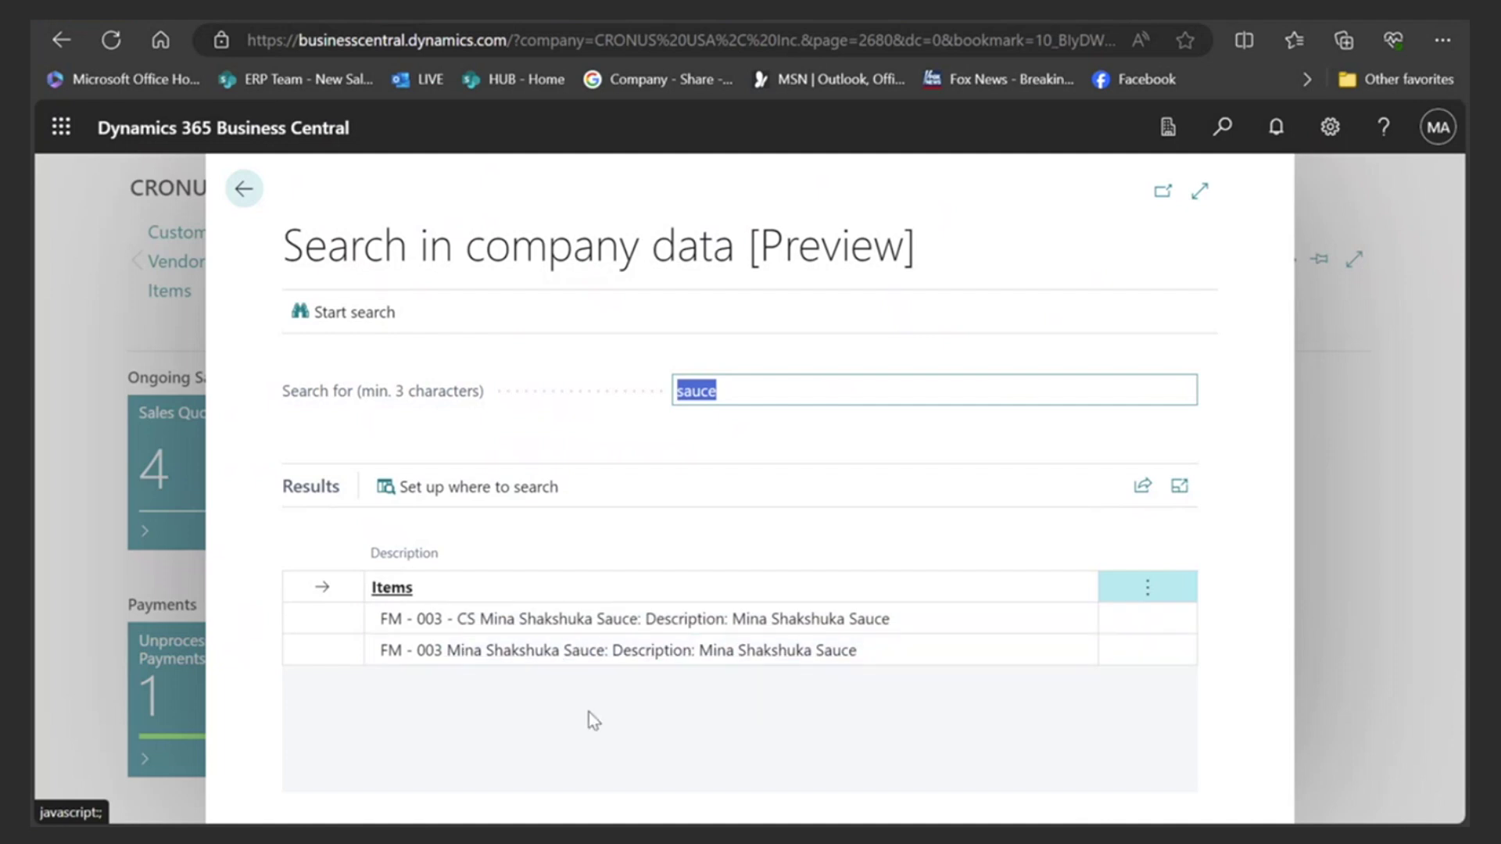
- Rerun the company data search with 'mina' and scroll through the matching items, contacts and vendors
drag(737, 388, 677, 396)
text(mina)
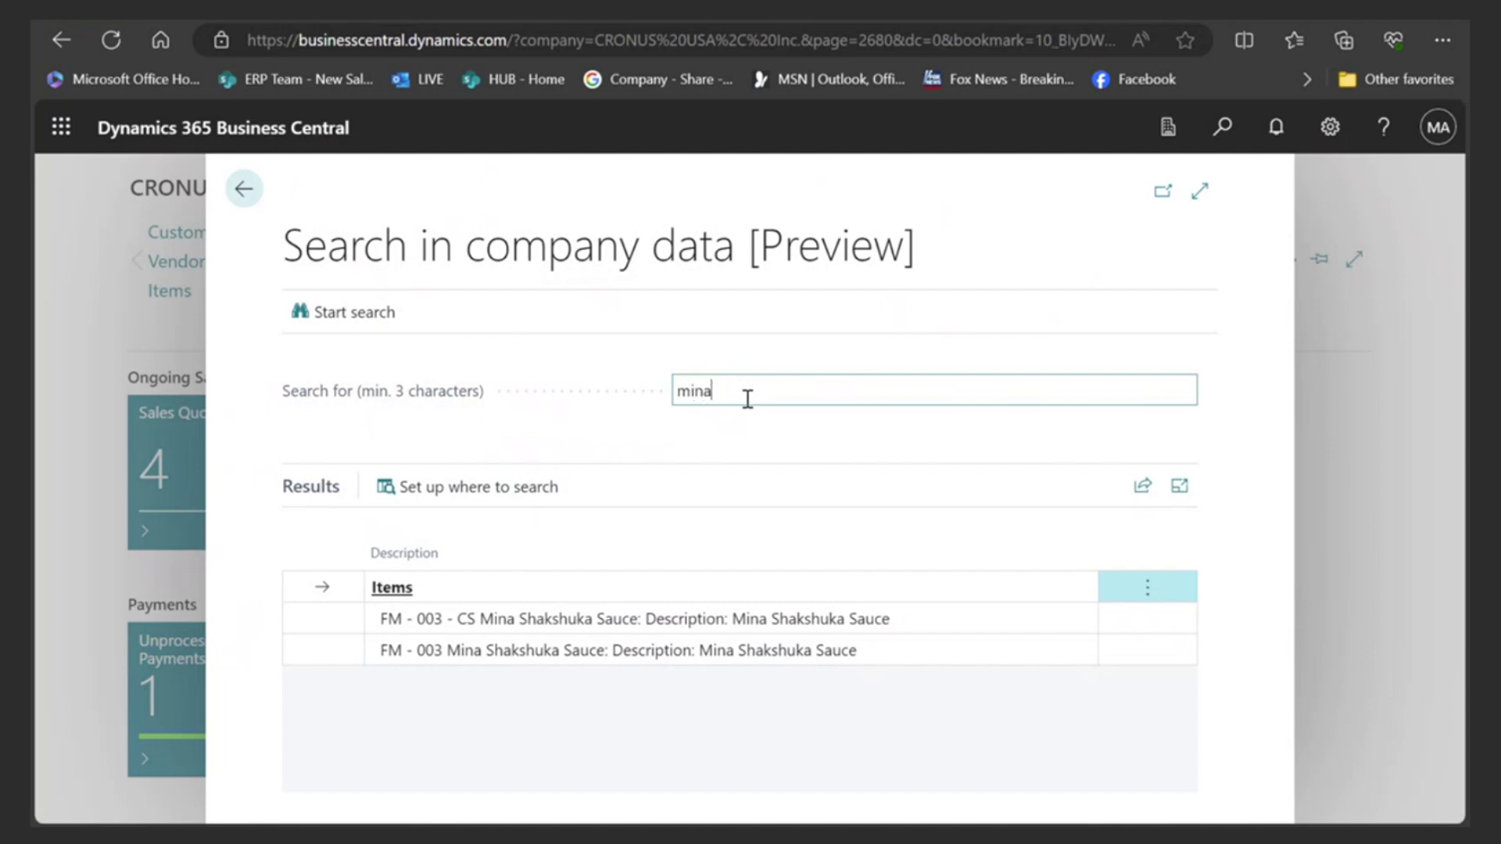
key(Tab)
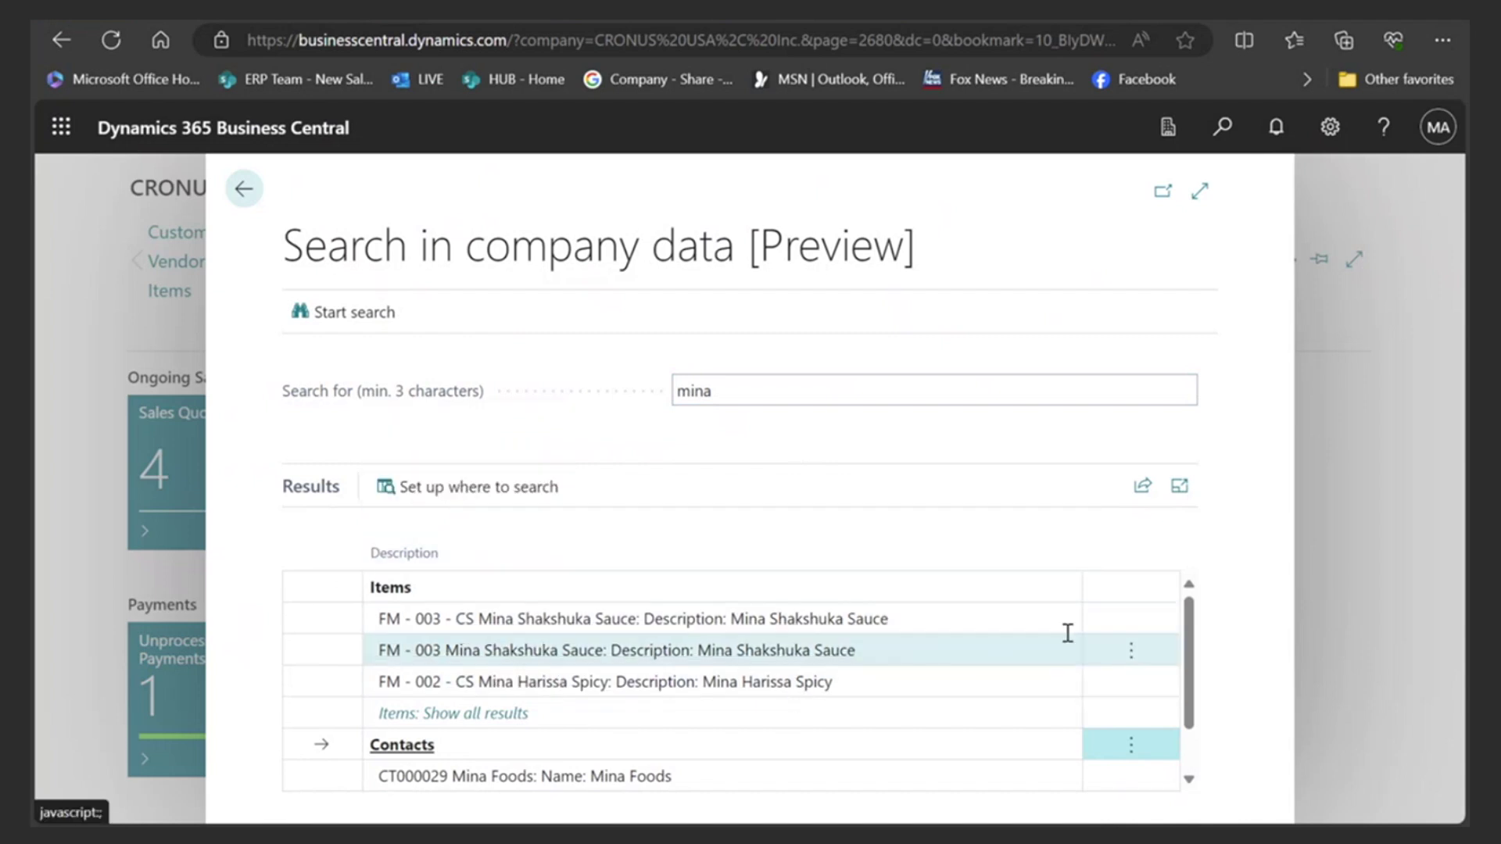
drag(1187, 656, 1182, 694)
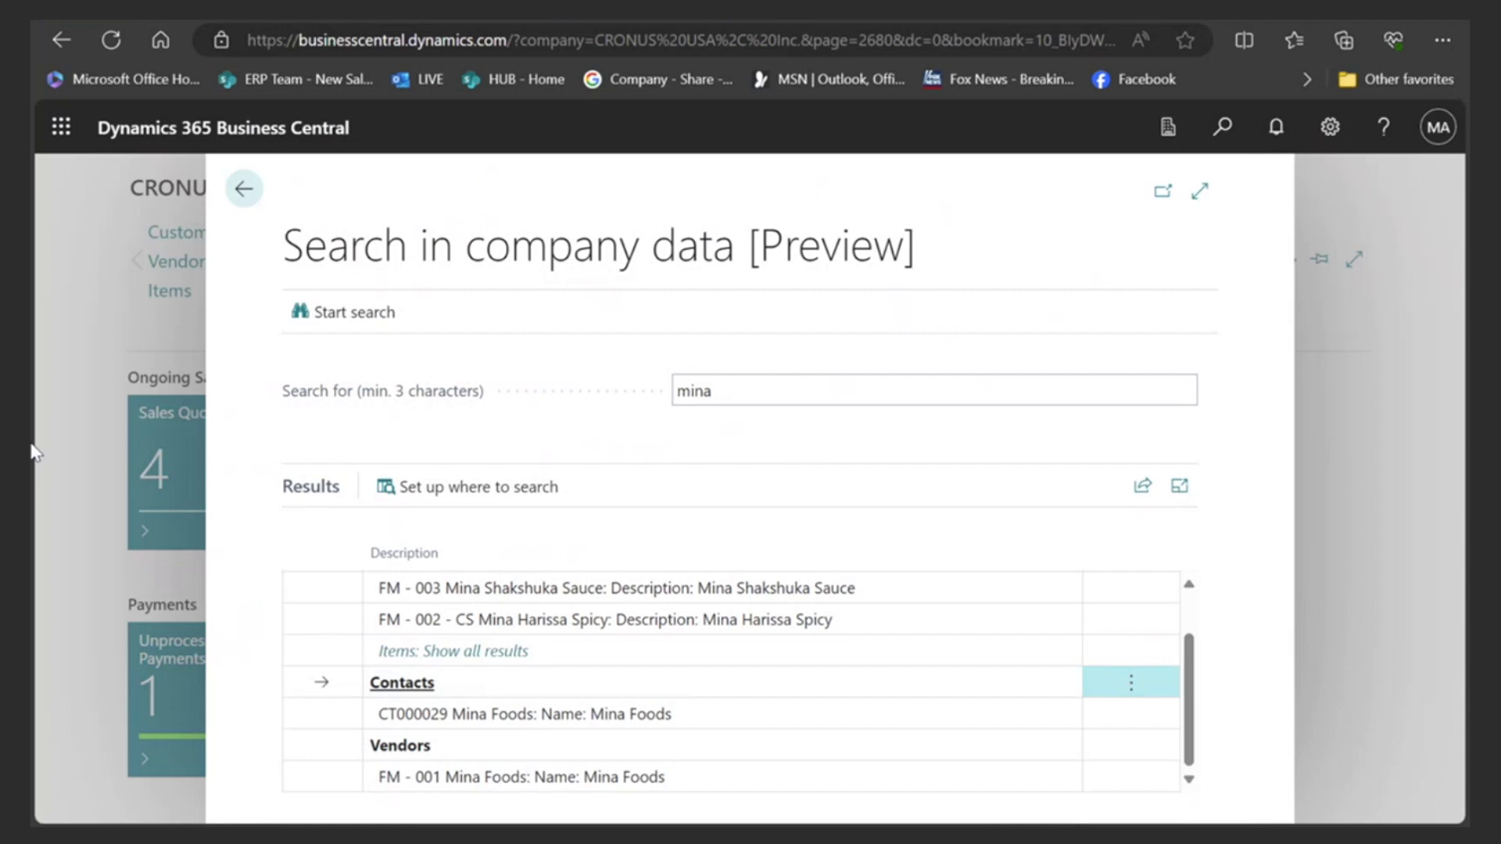
- Go back to the Role Center and scroll down to Favorite Accounts and the Top Five Customers chart
click(244, 193)
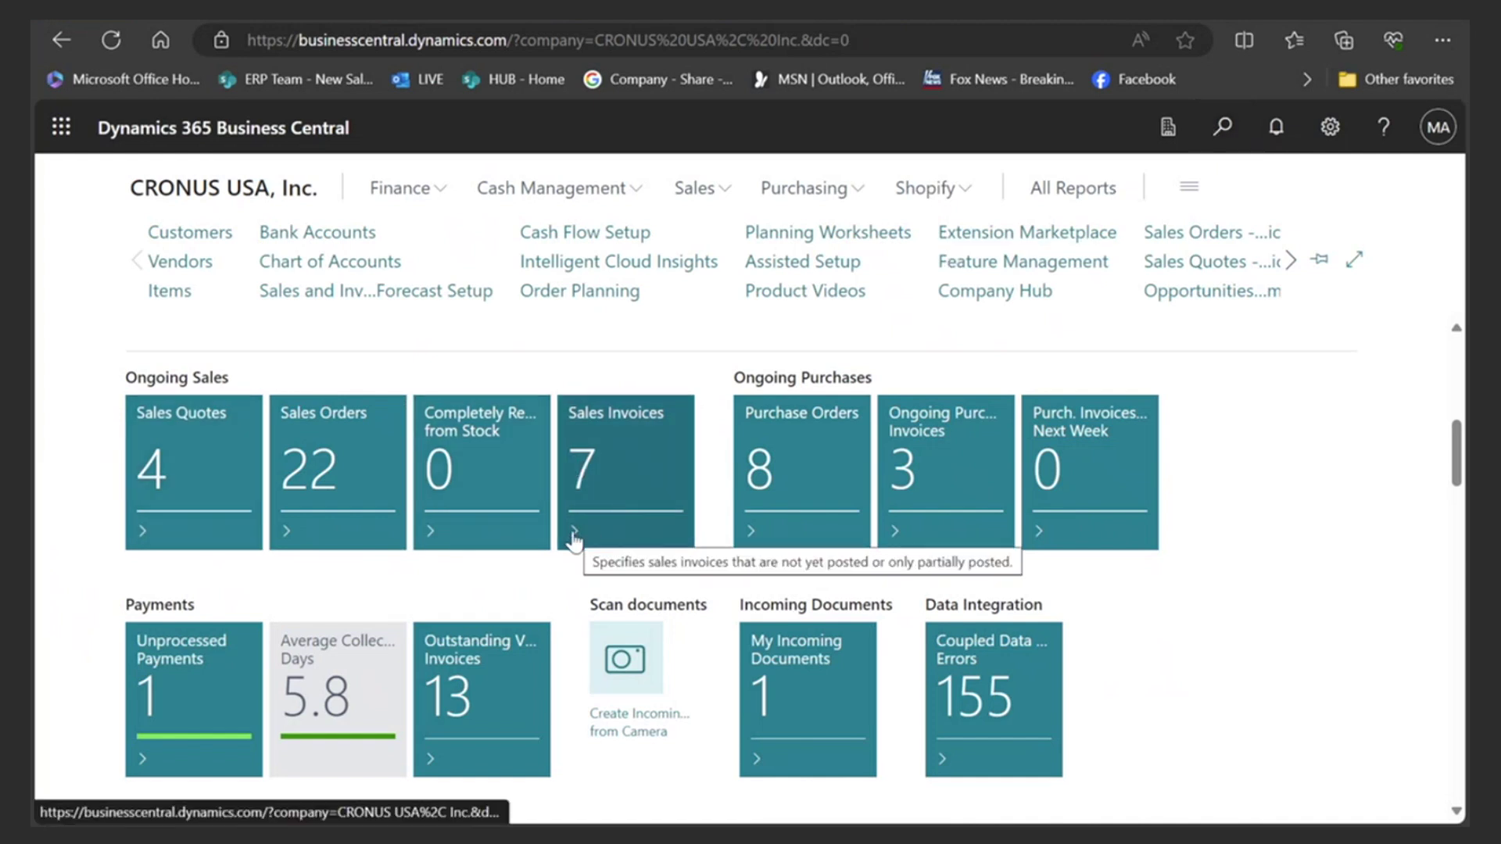
scroll(461, 516, down, 3)
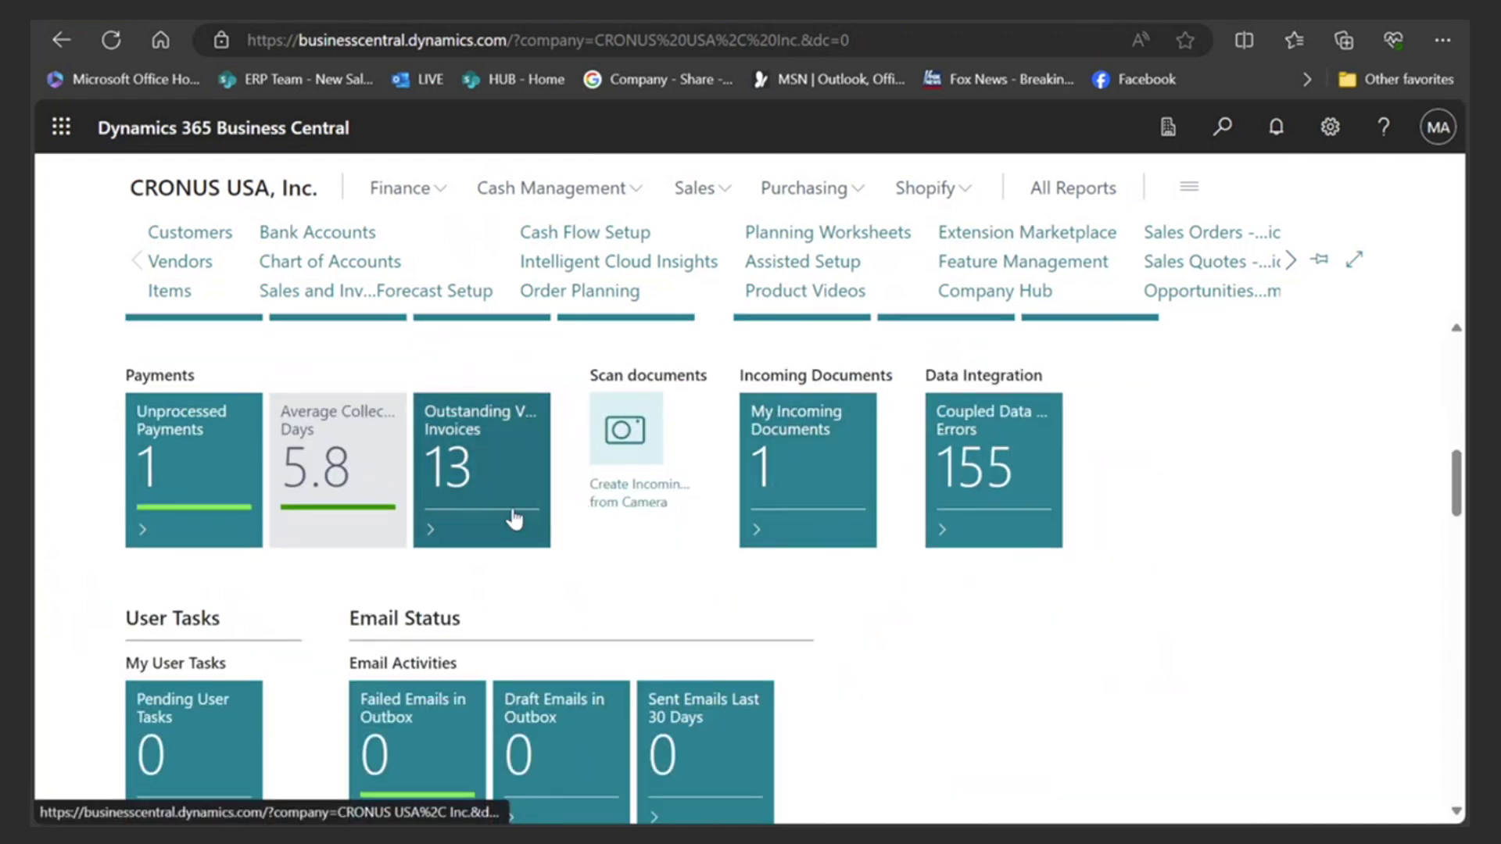
scroll(514, 516, down, 10)
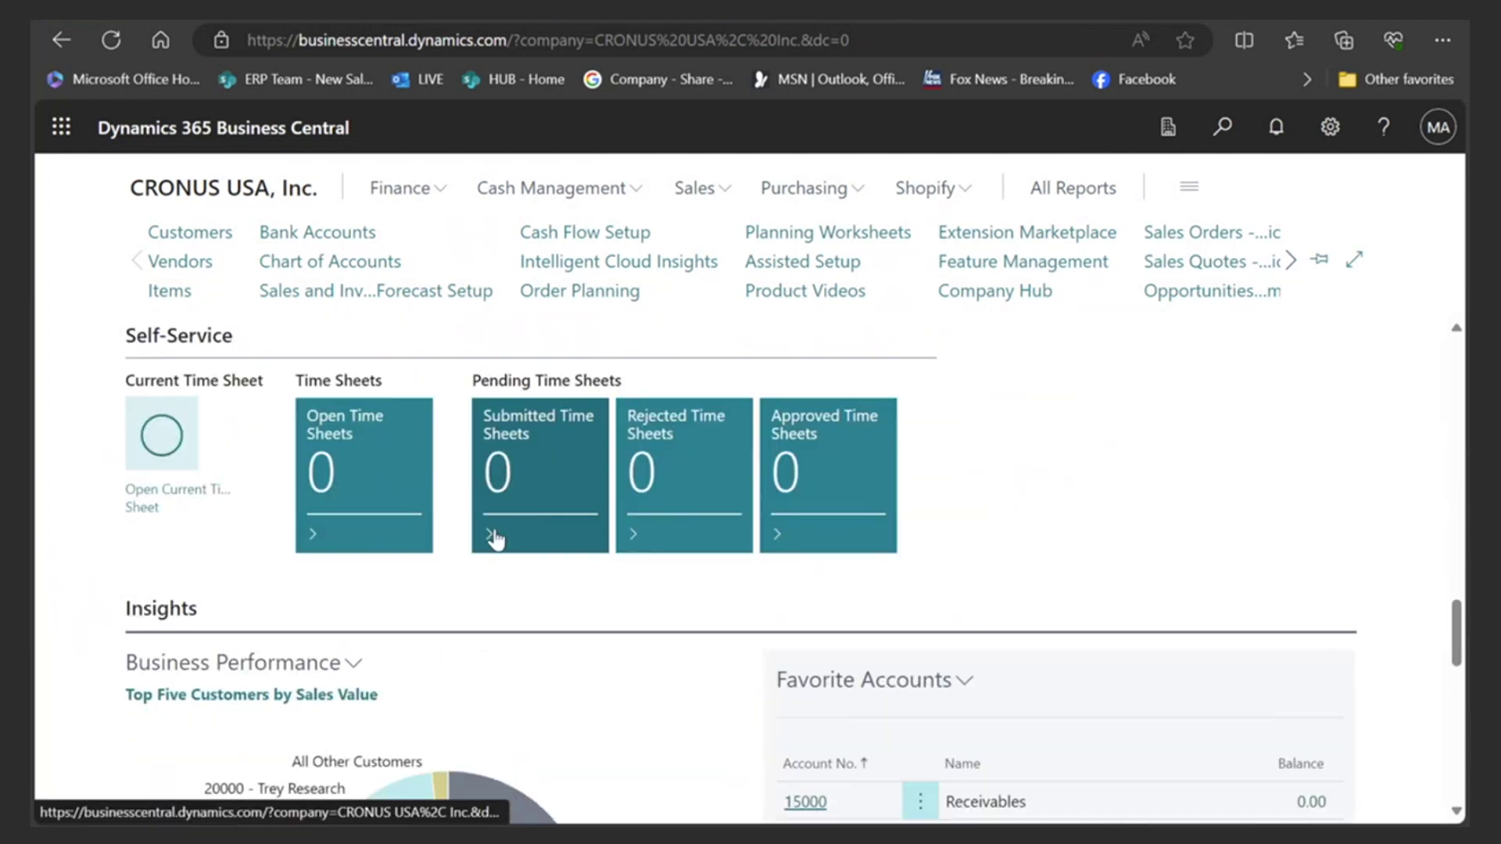
scroll(496, 538, up, 3)
scroll(495, 538, up, 1)
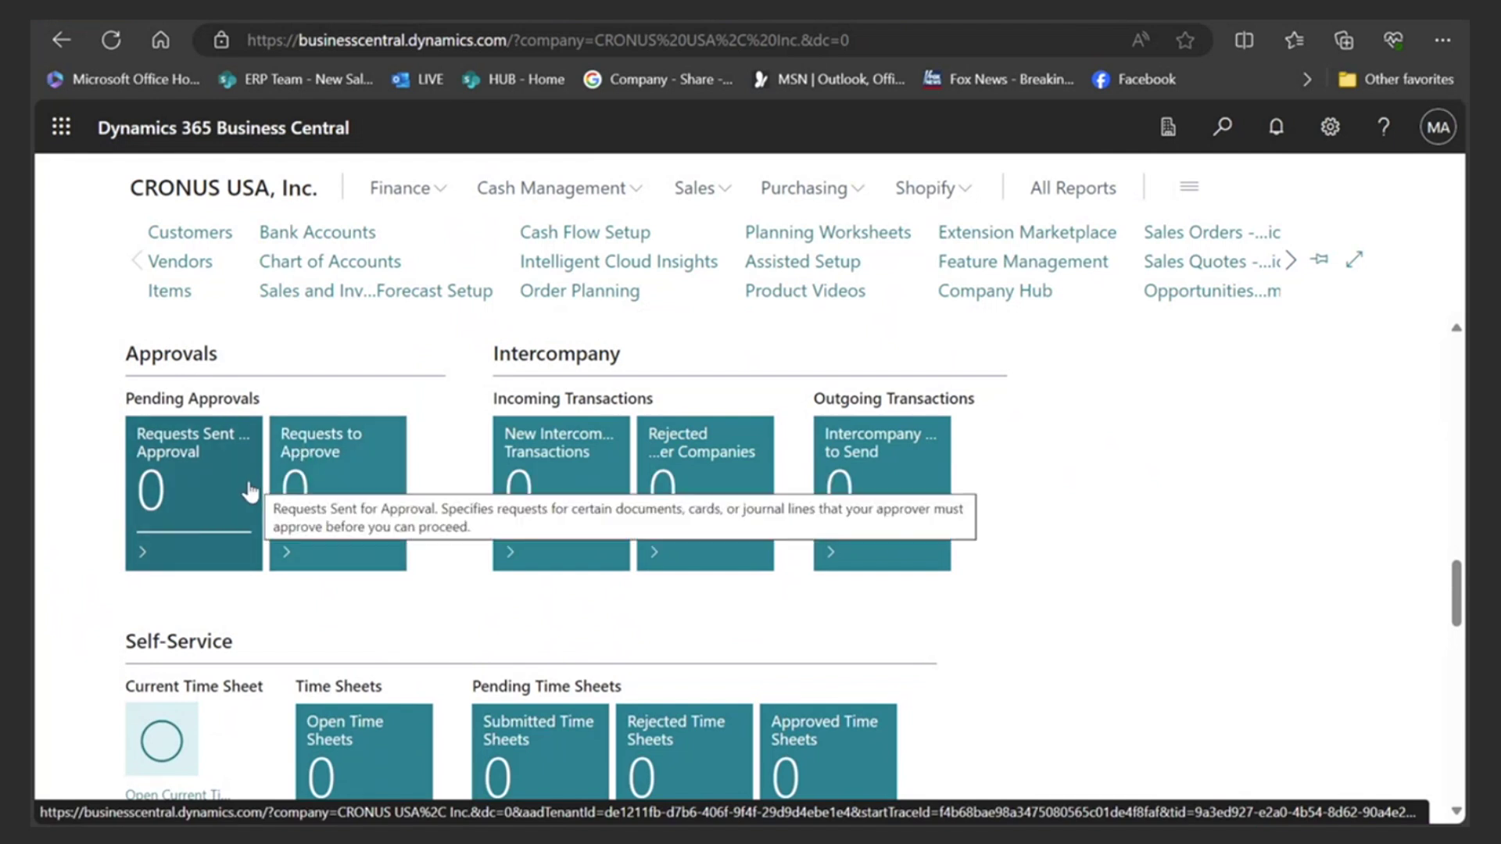
scroll(676, 482, up, 4)
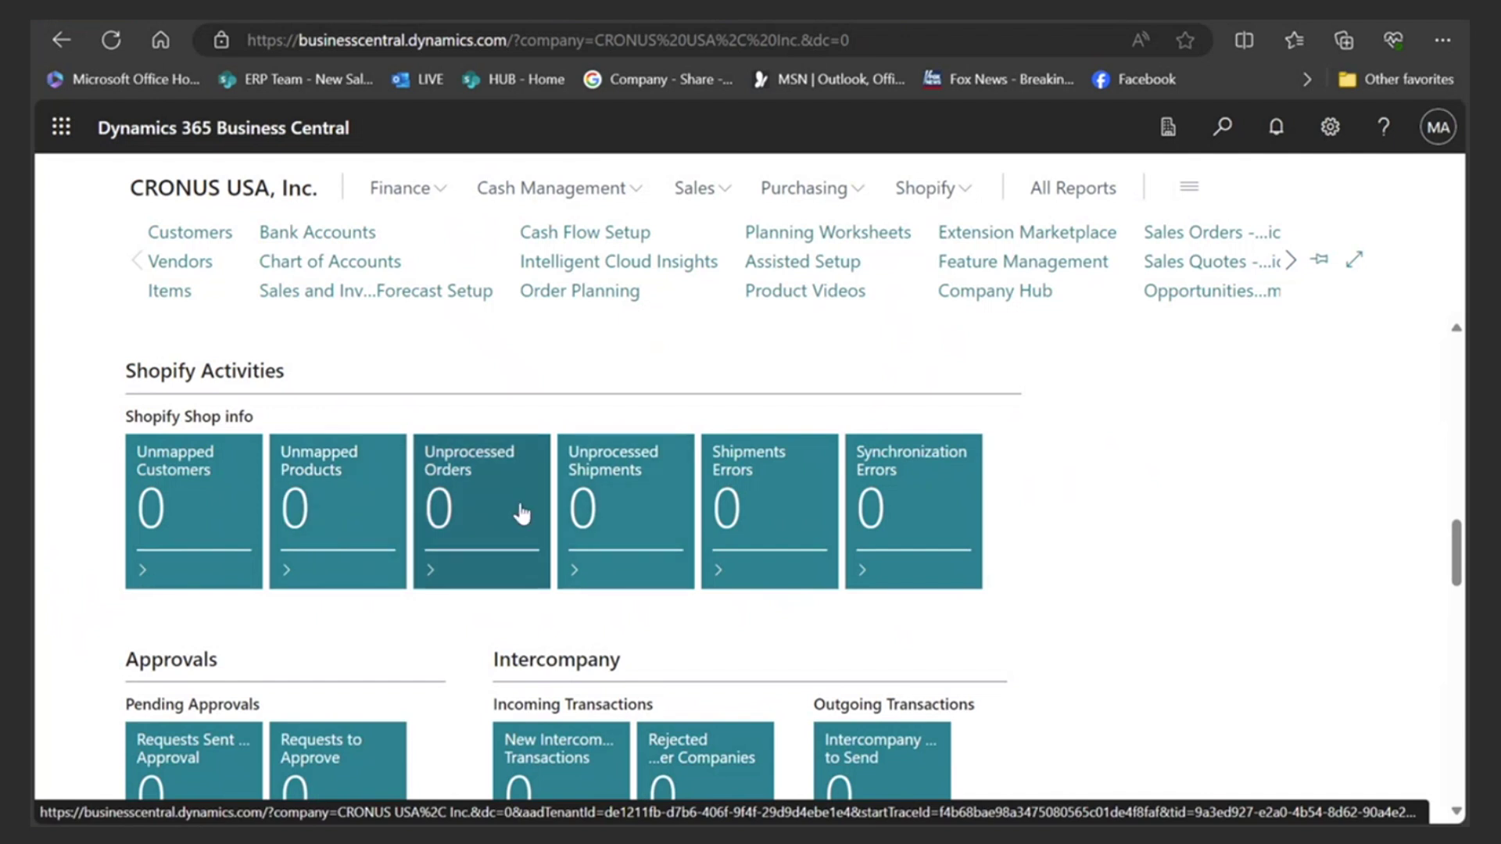
scroll(567, 543, down, 4)
scroll(567, 543, down, 7)
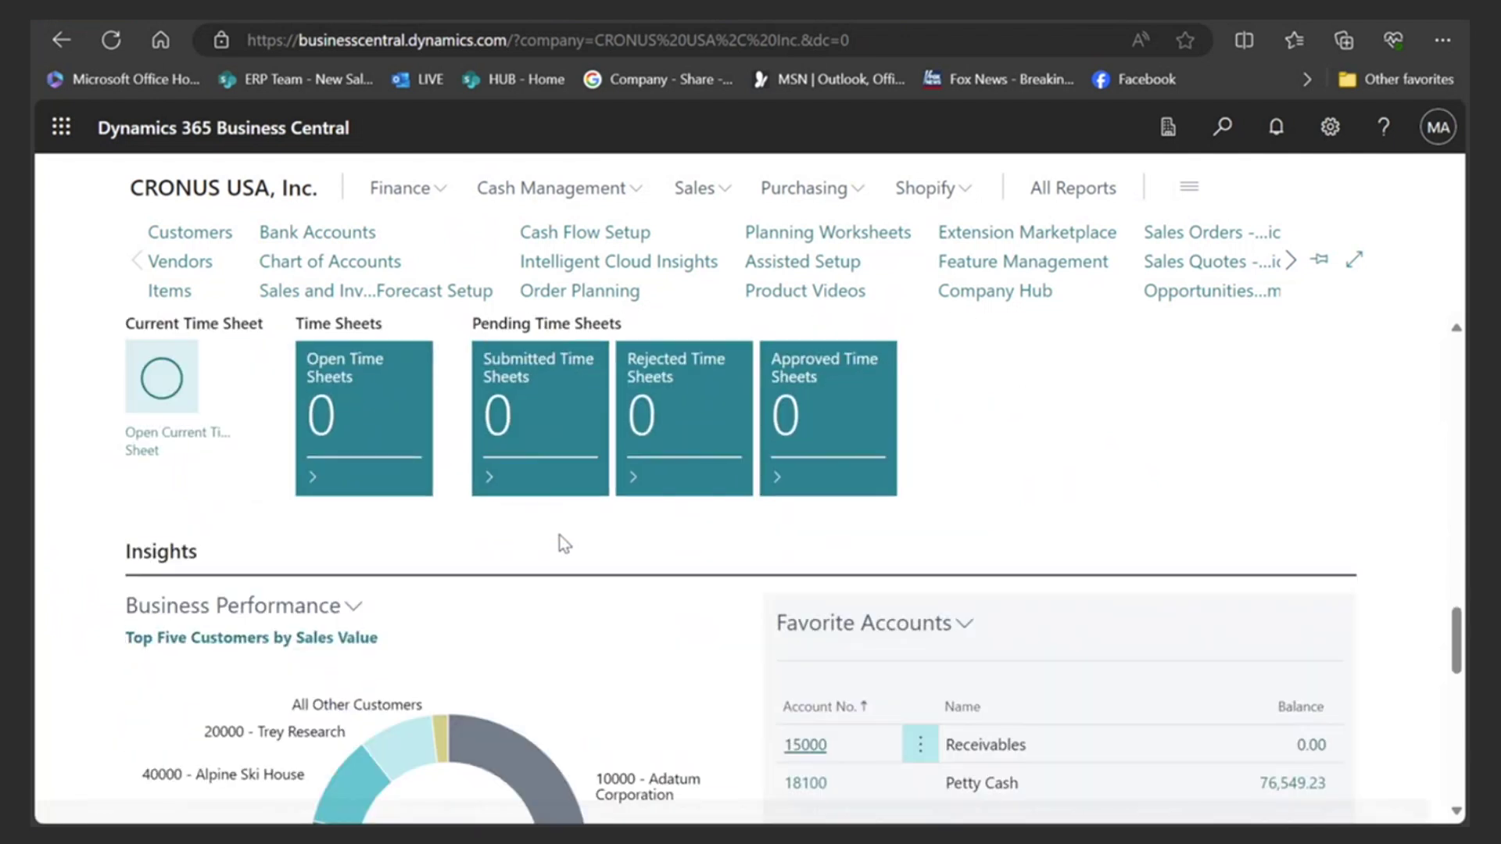
mouse_move(545, 545)
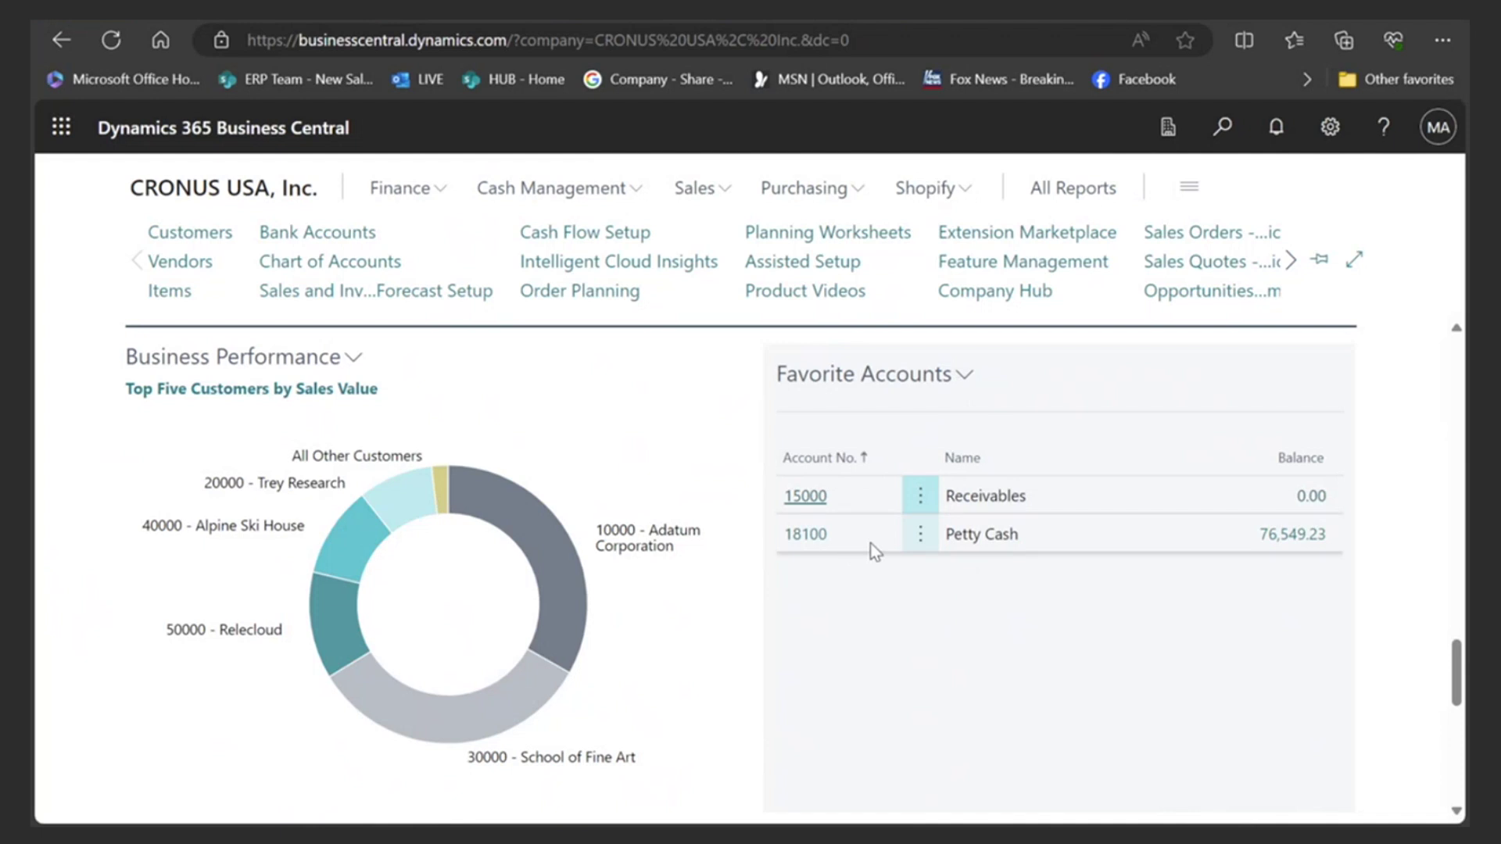
click(1291, 533)
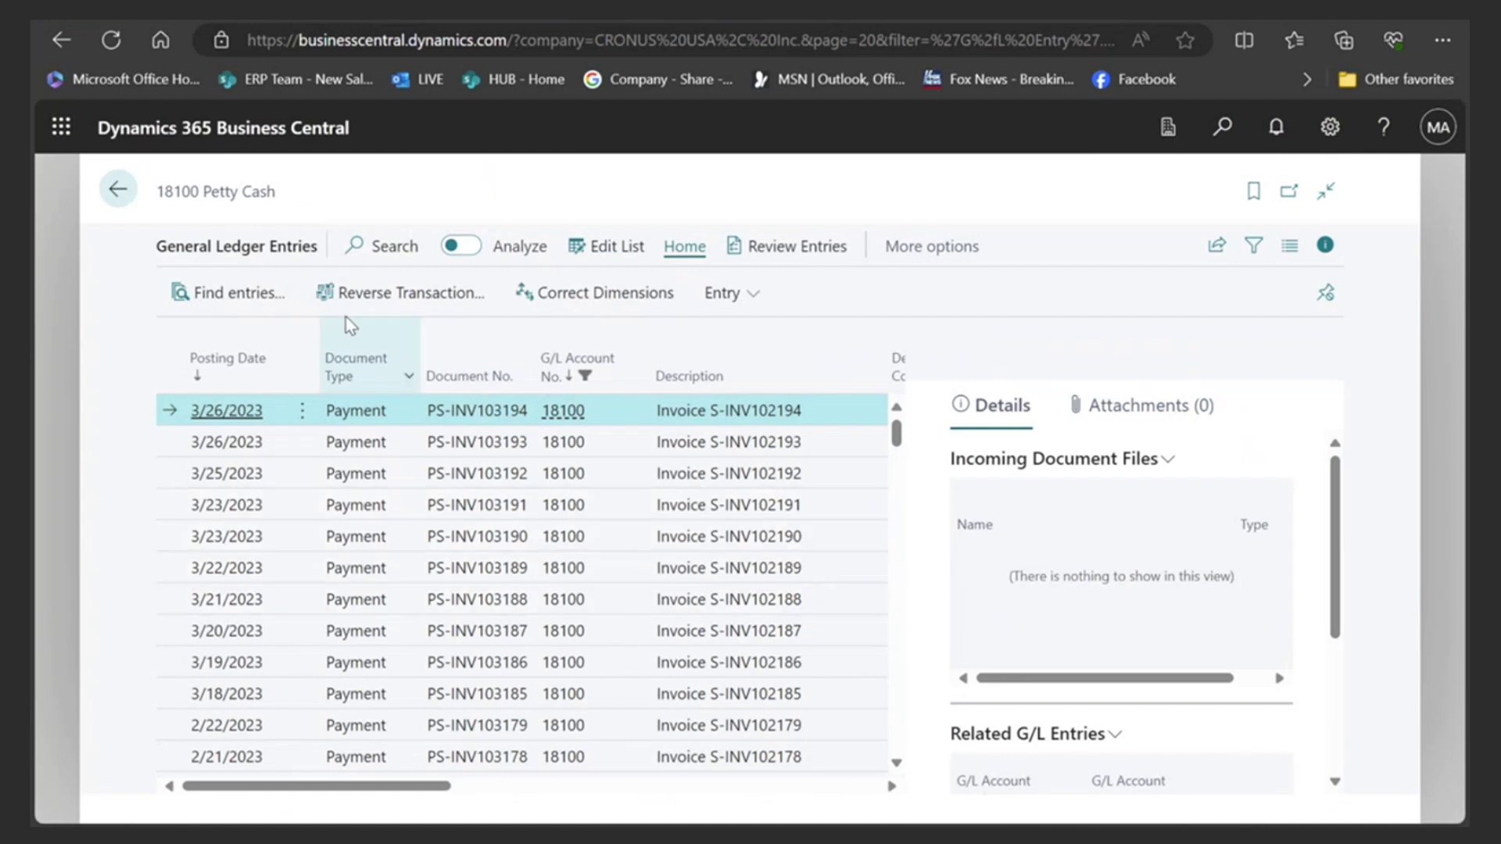
click(117, 188)
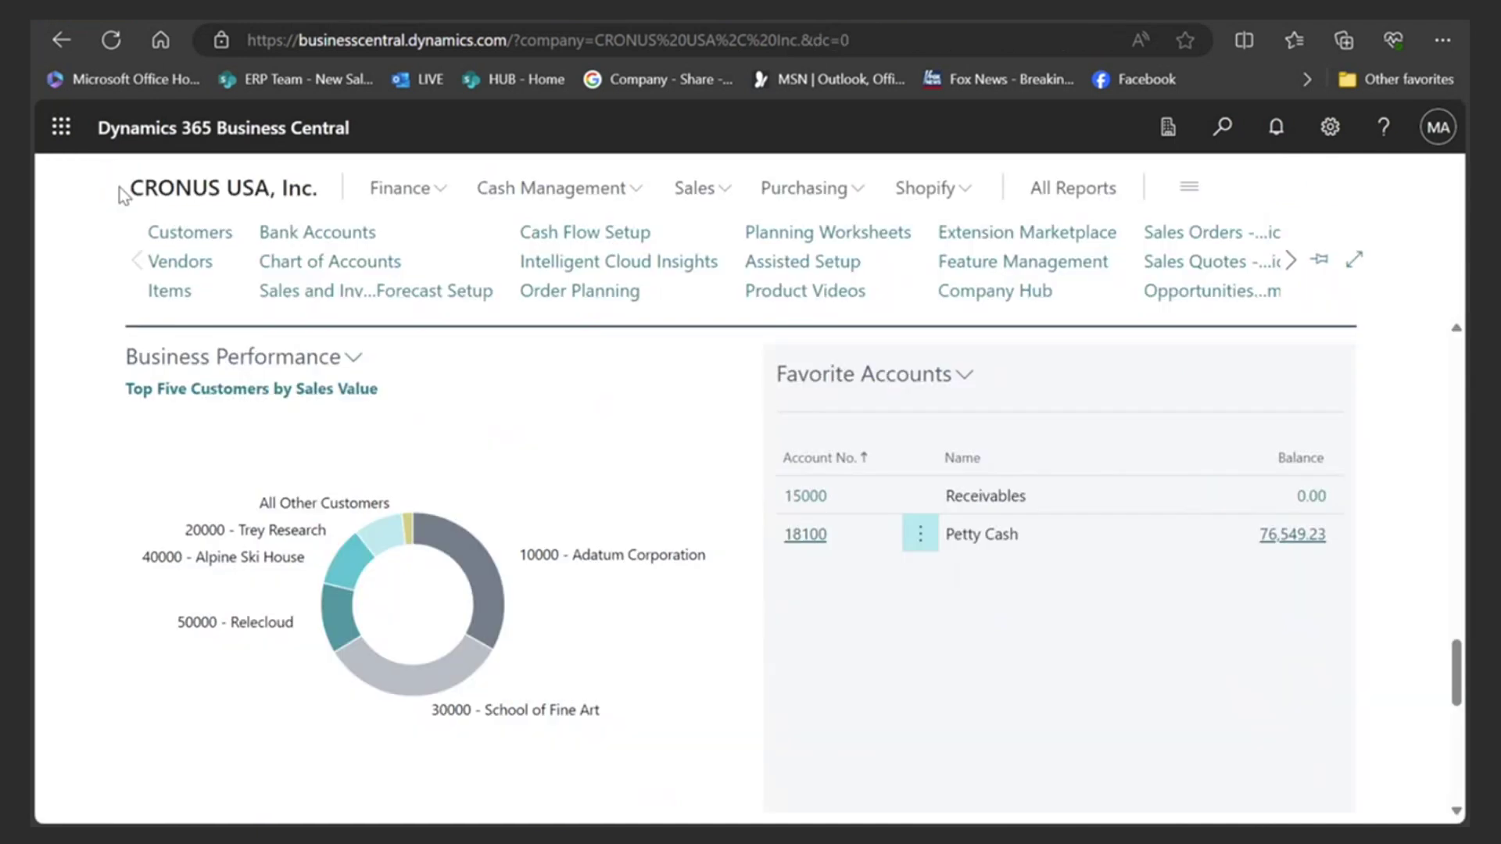
scroll(656, 453, down, 6)
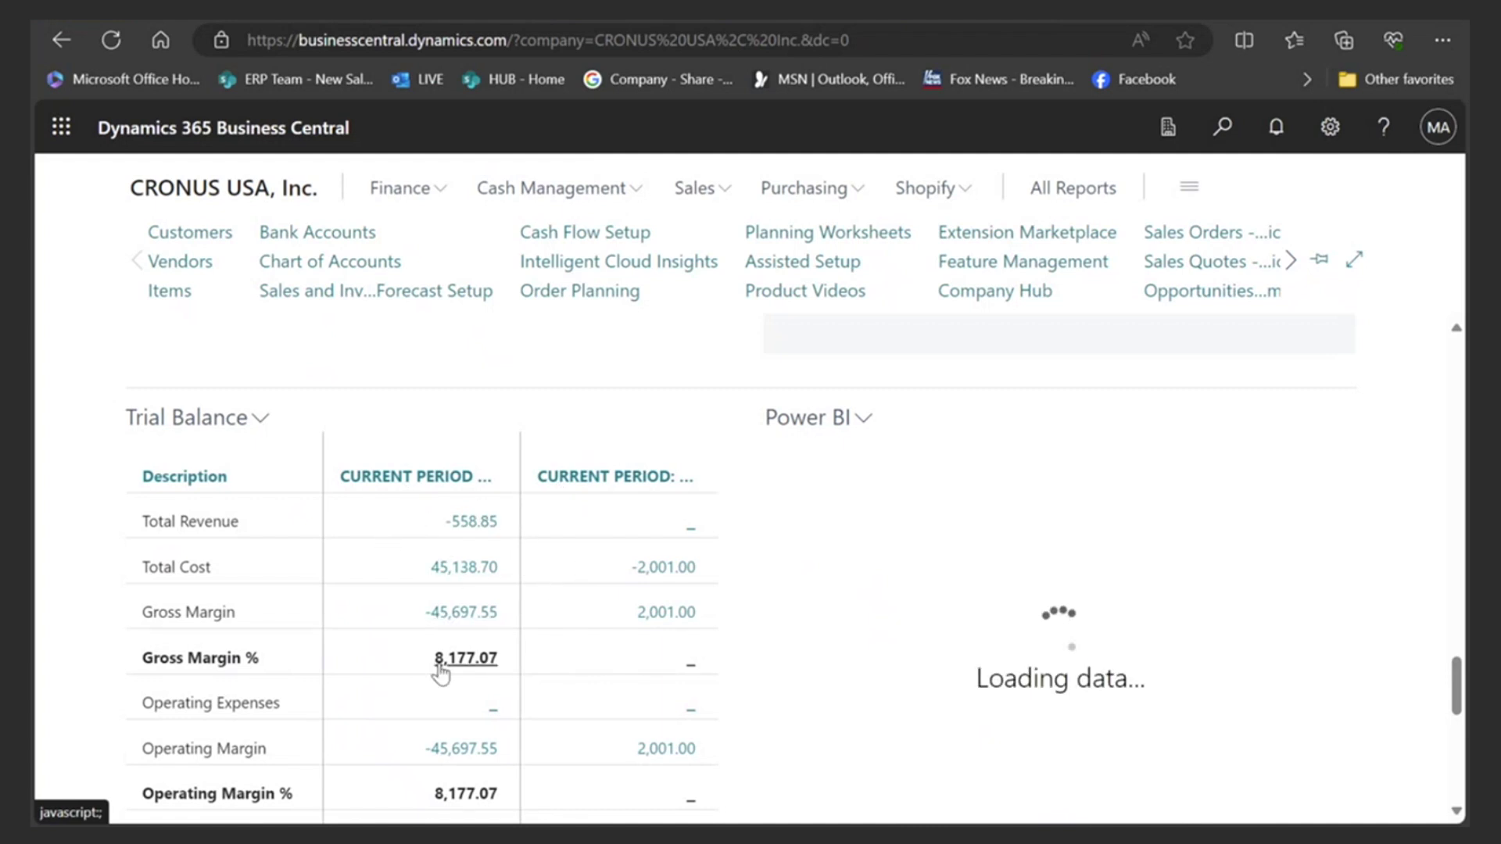
scroll(1131, 630, down, 1)
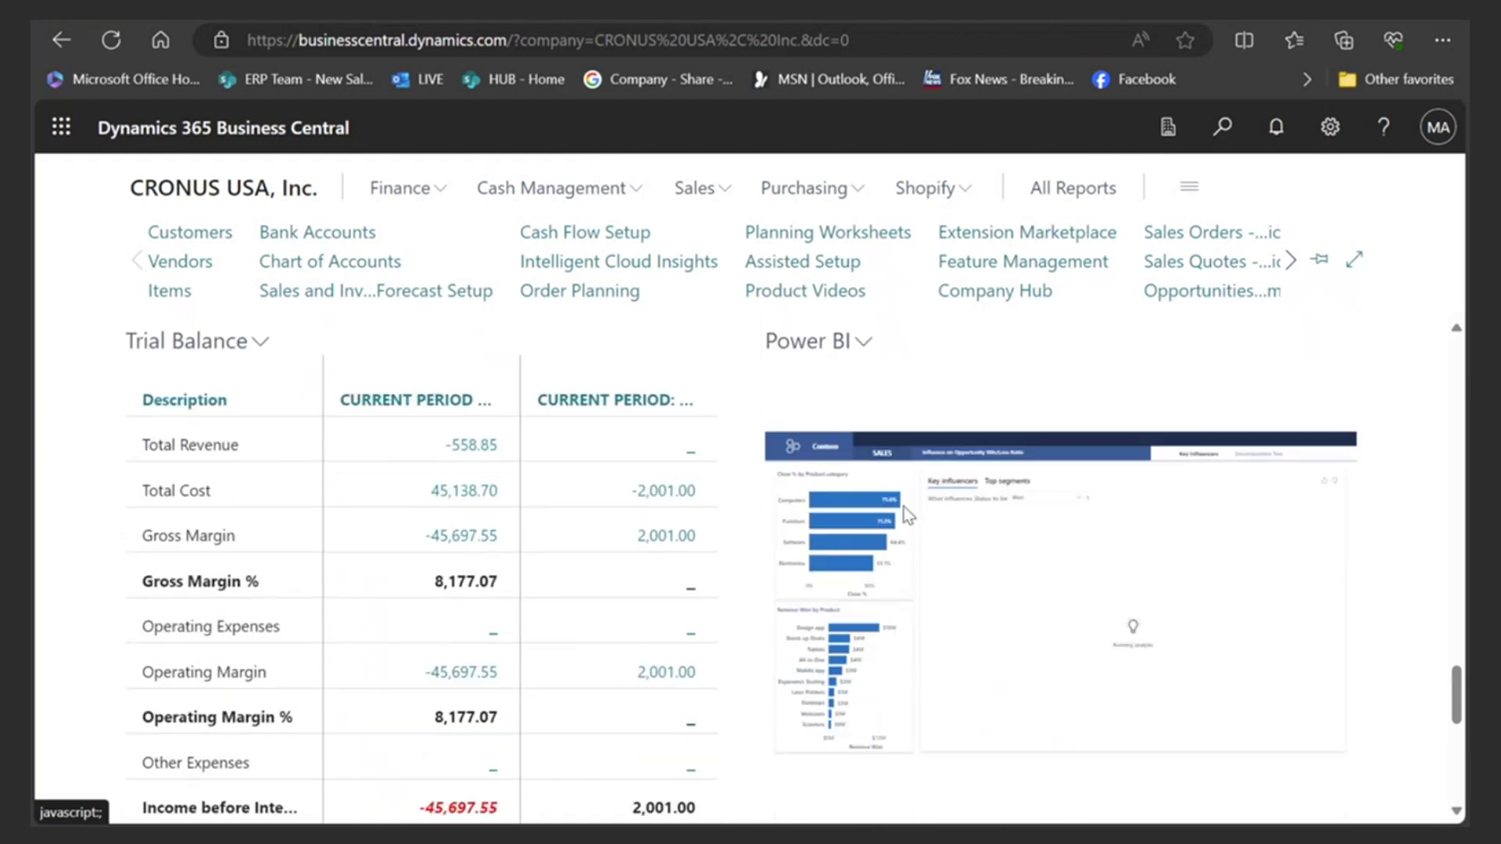
mouse_move(885, 531)
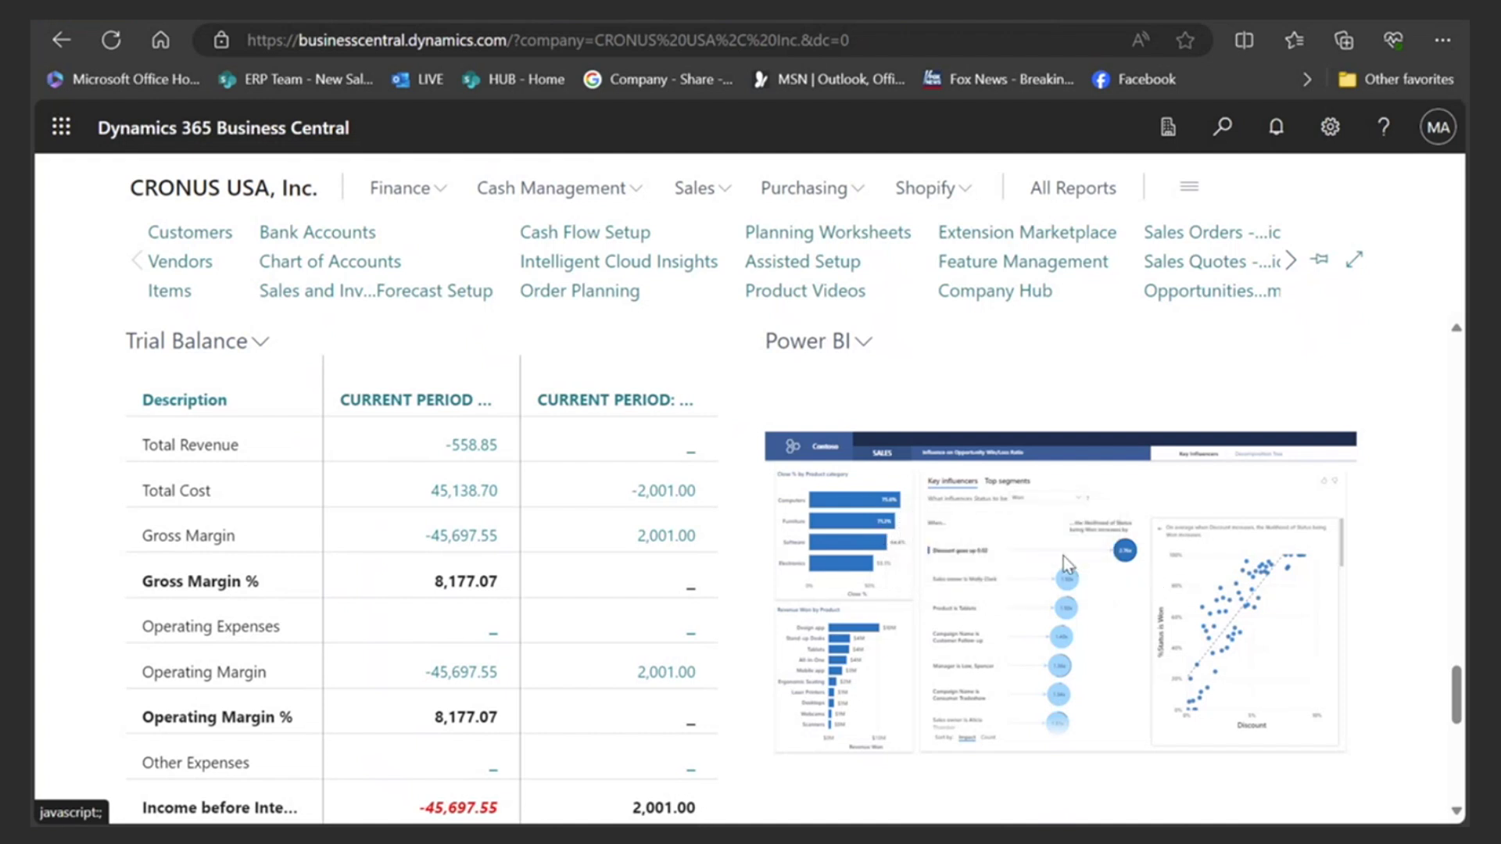
- Enable the Founders Market Perfomance Analysis report for the Power BI part and reload the home page
click(863, 343)
click(723, 376)
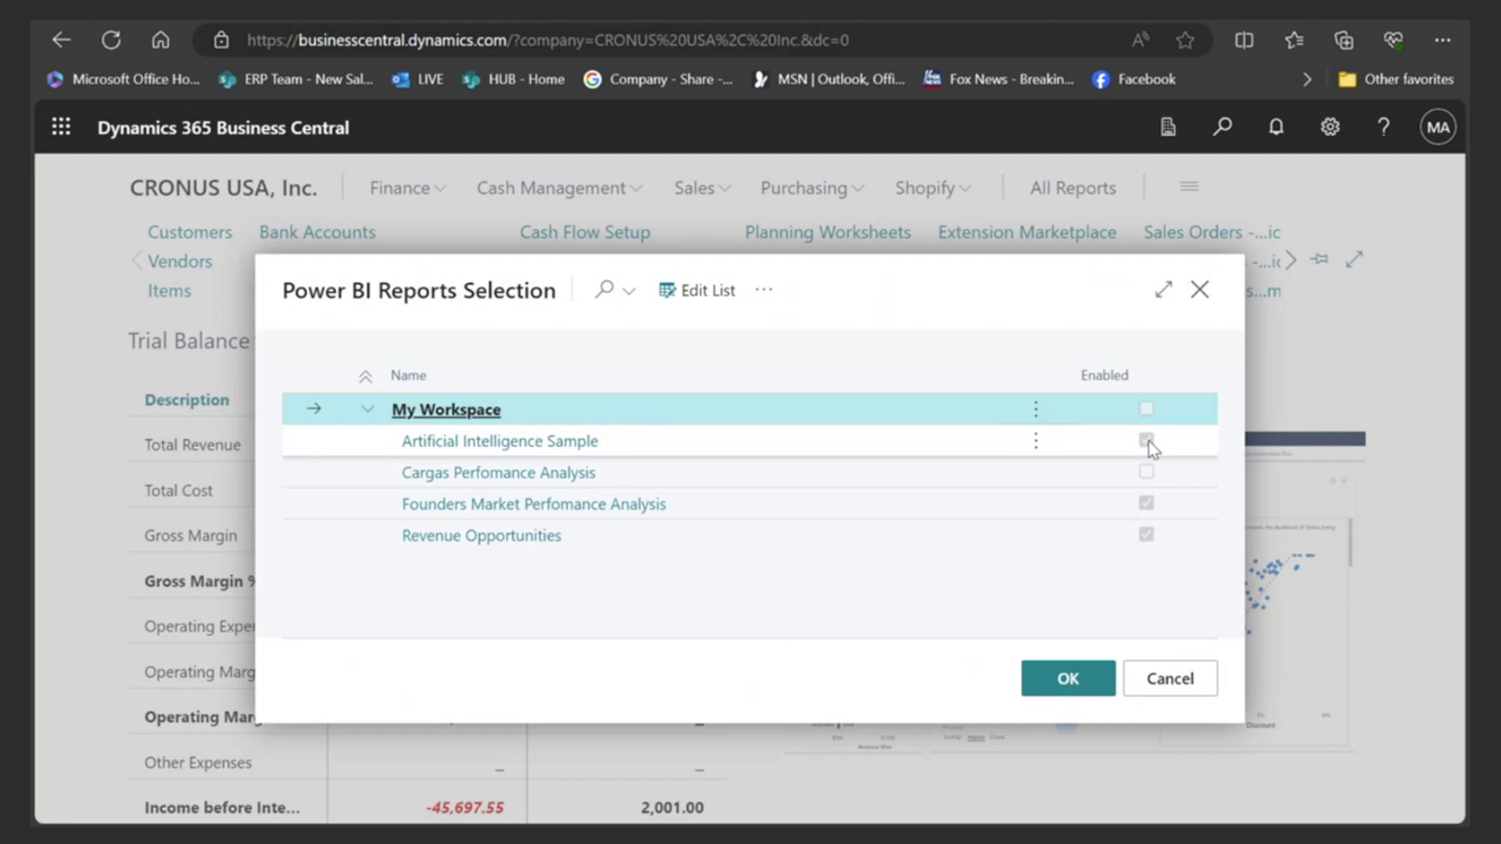
click(1141, 500)
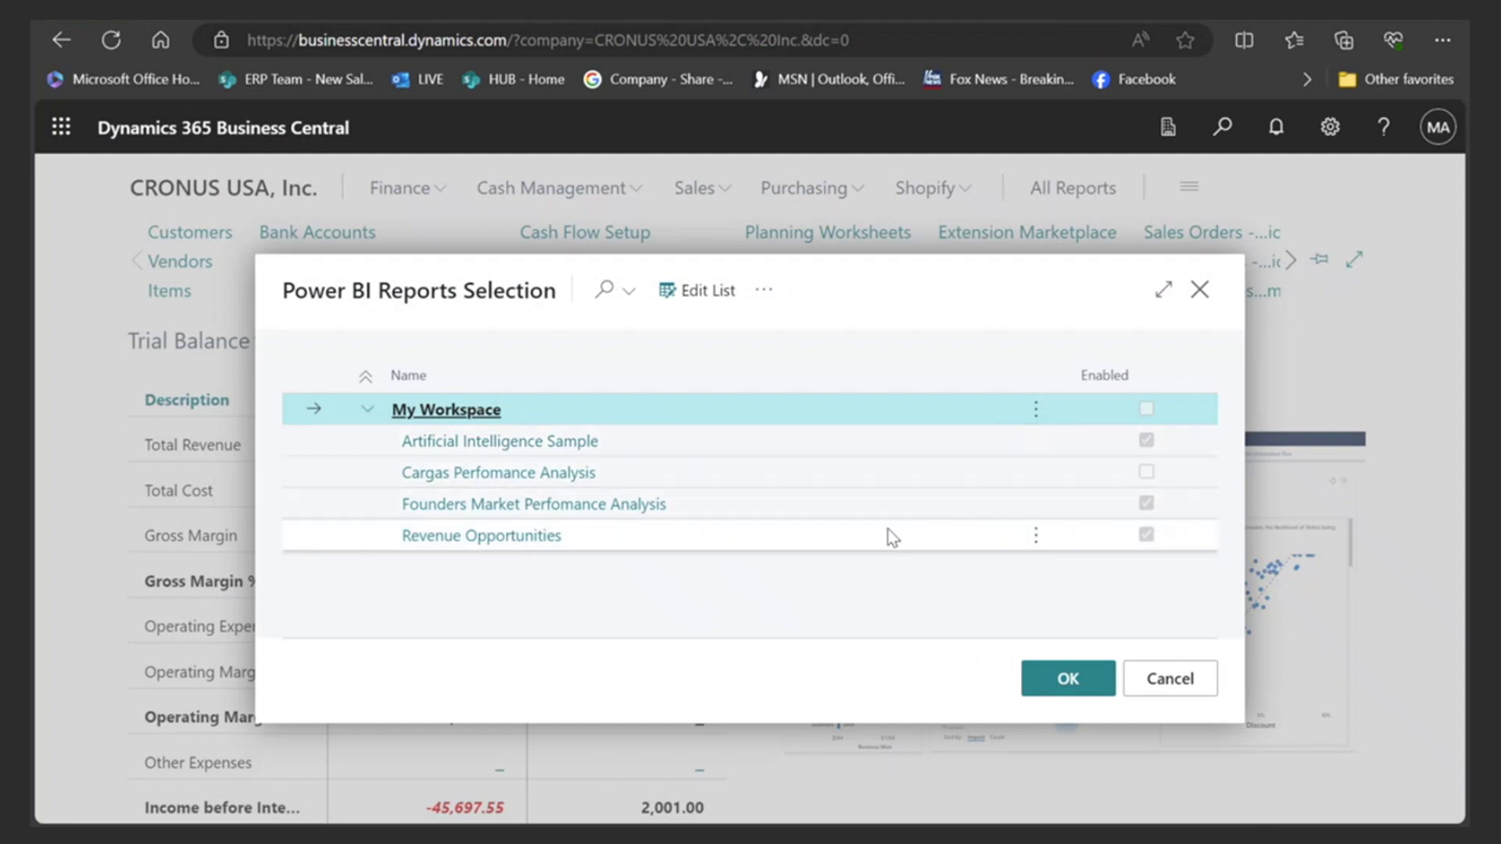
click(1063, 679)
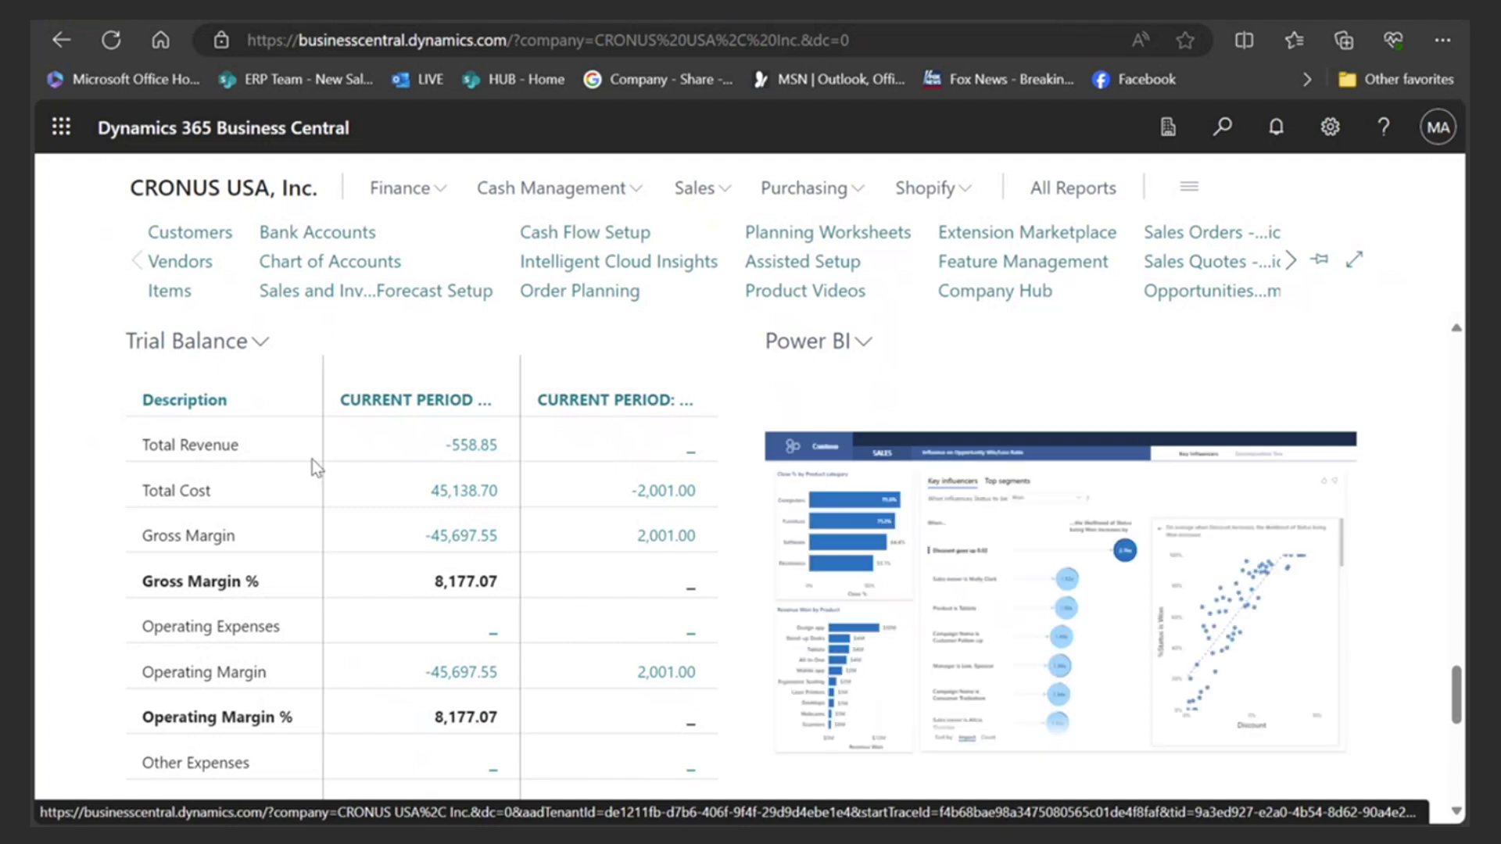
click(239, 192)
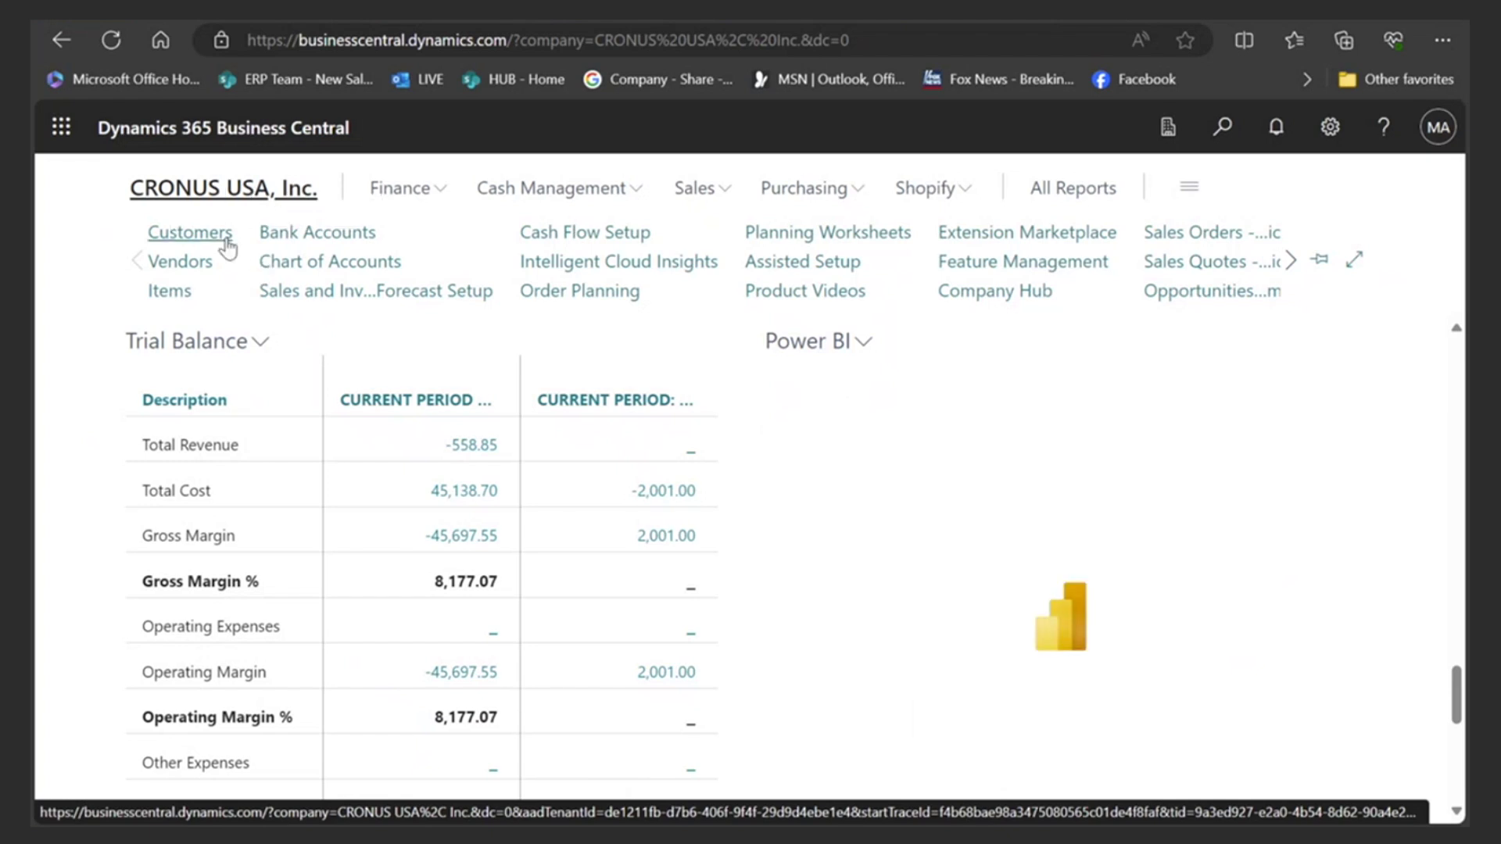
drag(1457, 696, 1457, 368)
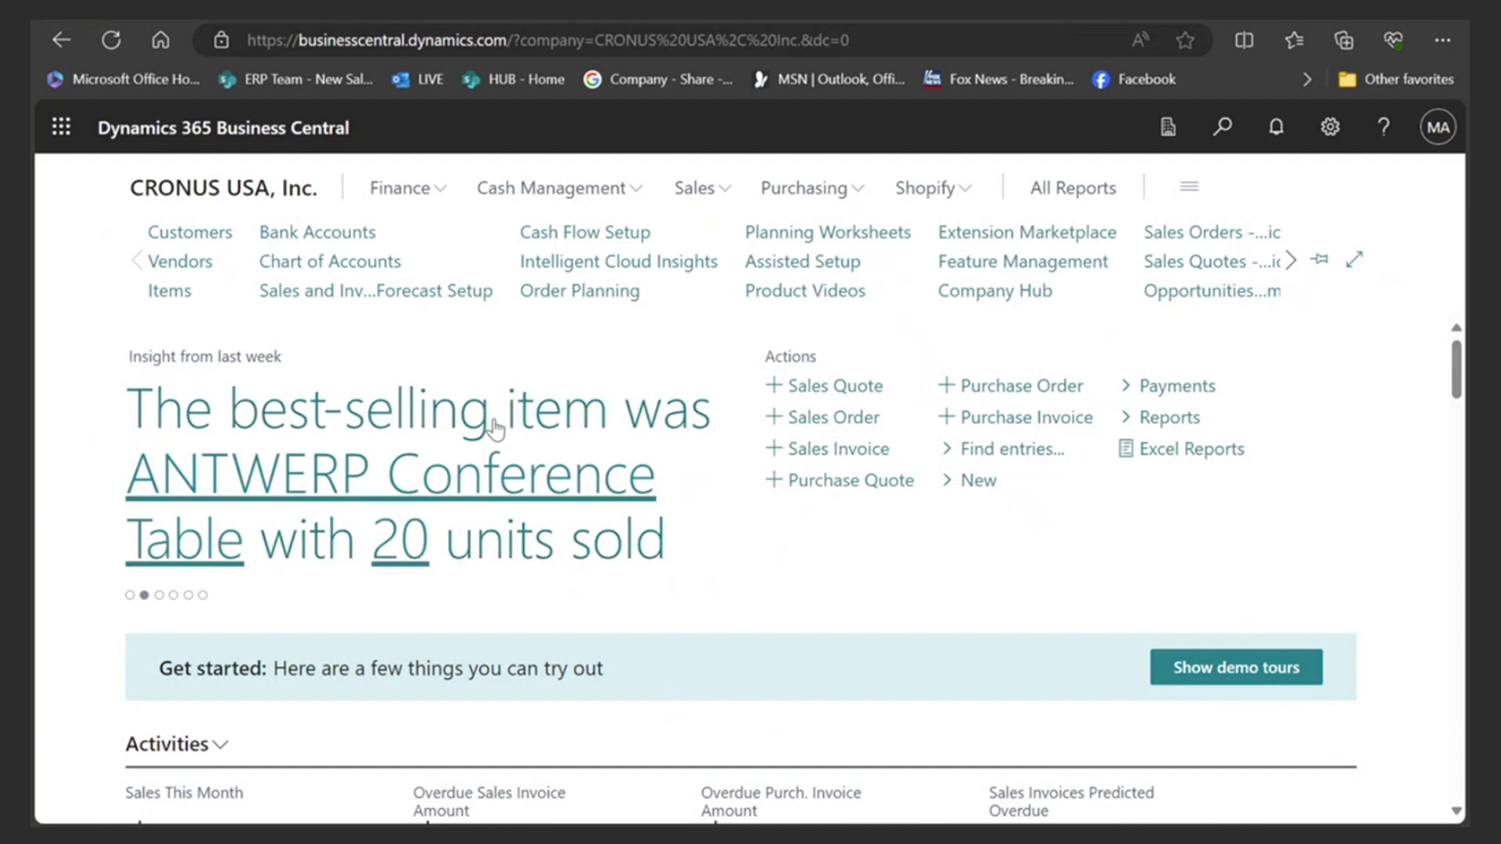
- Open Customers with Analyze off, export it via Edit in Excel, and open Customer Card (3).xlsx
click(196, 235)
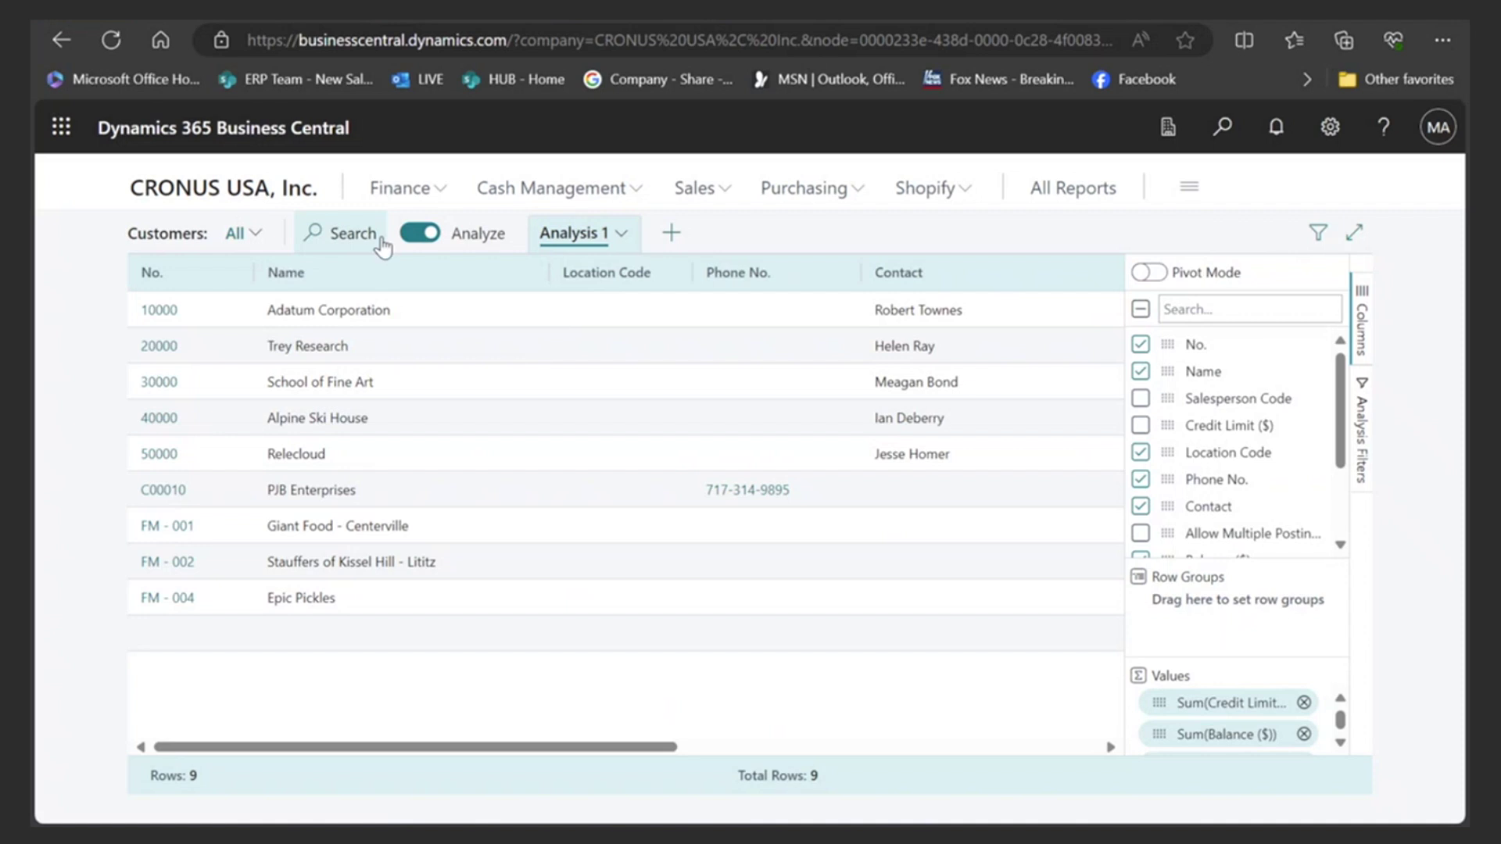
click(420, 234)
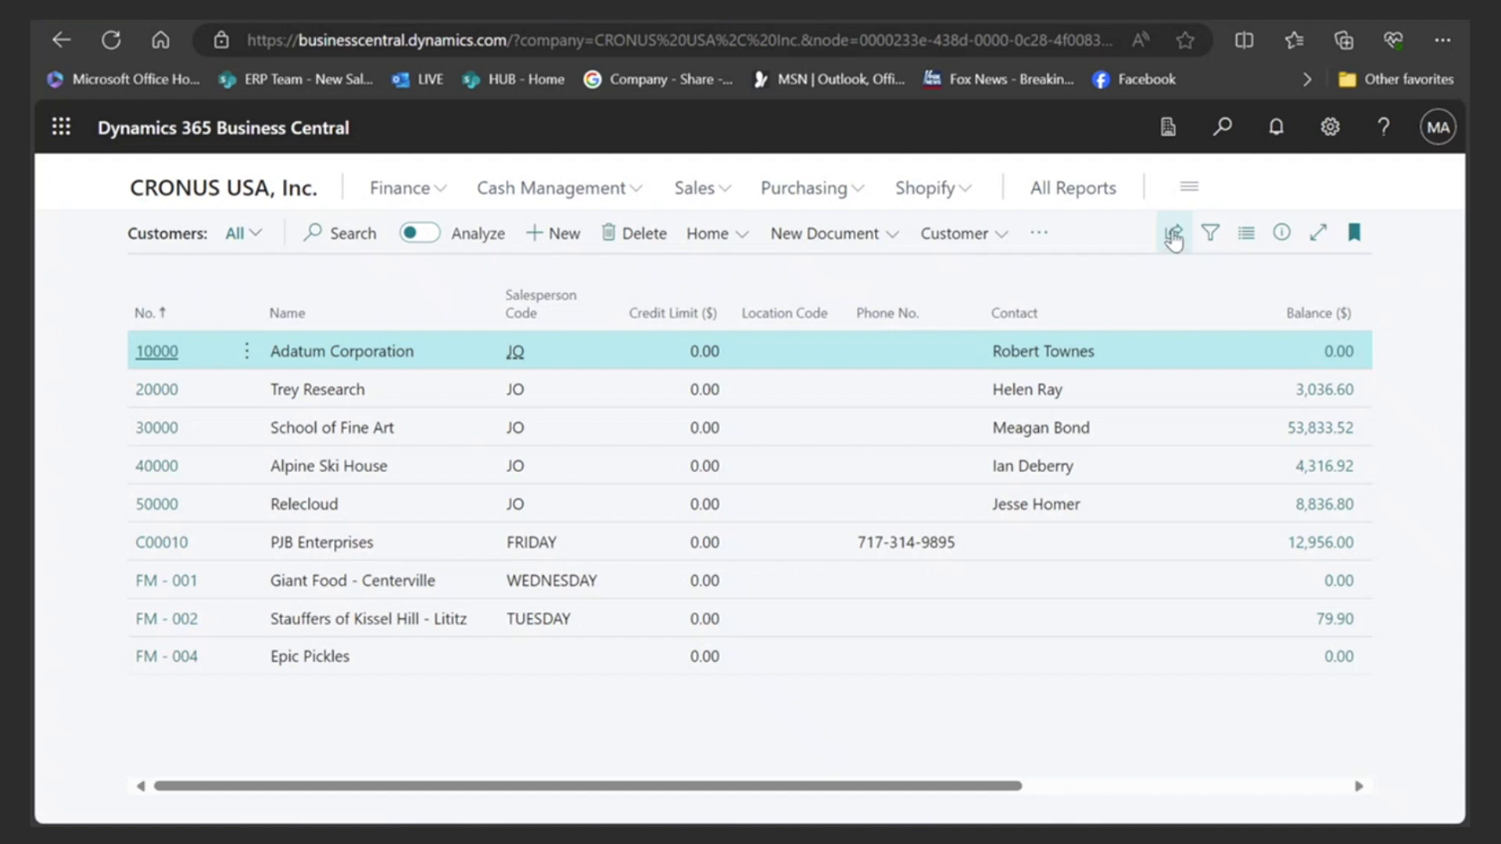
click(1173, 234)
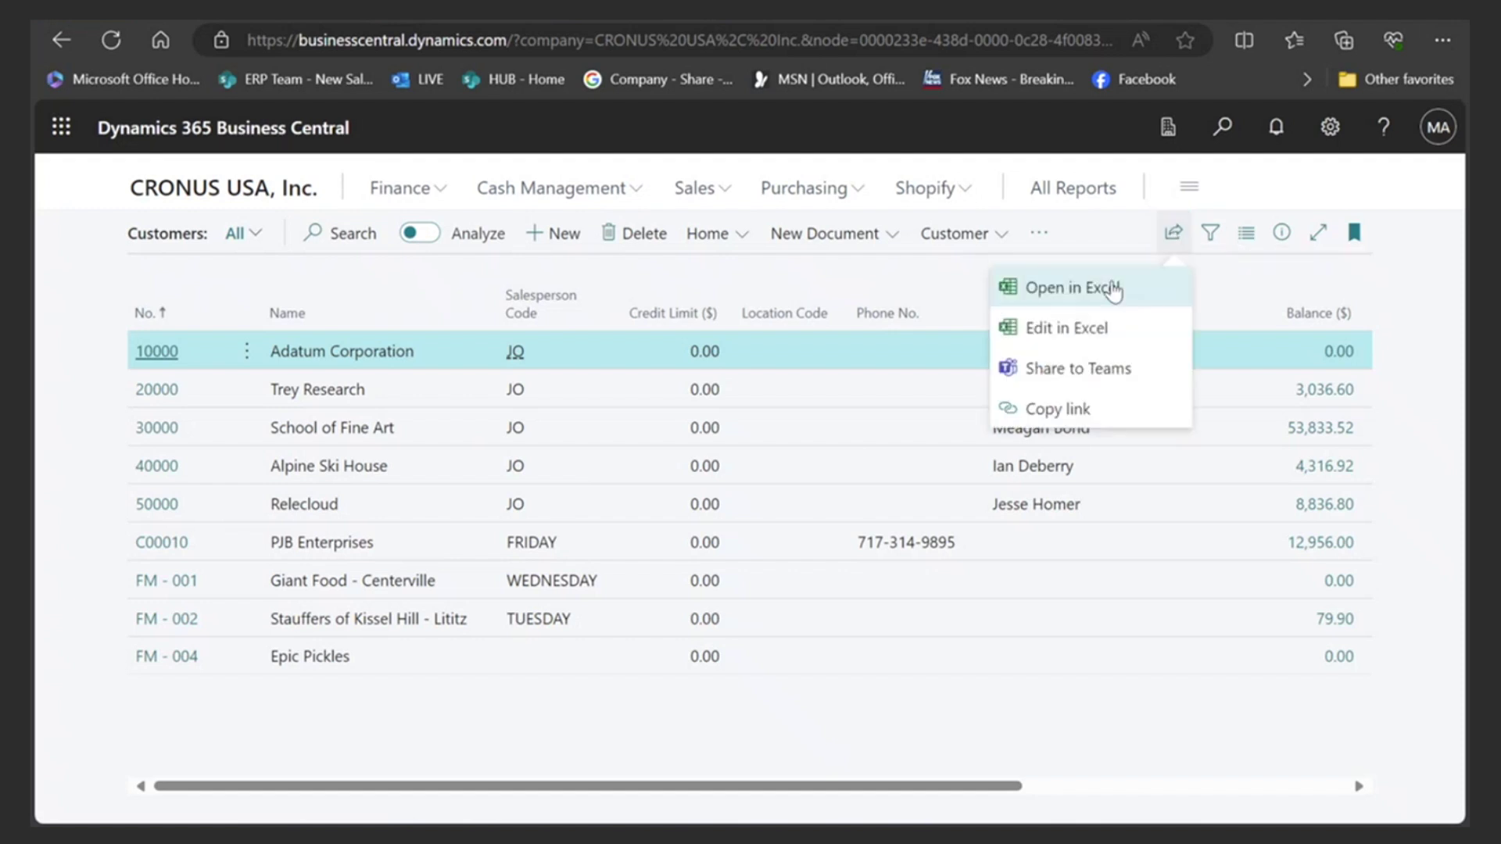
click(1052, 329)
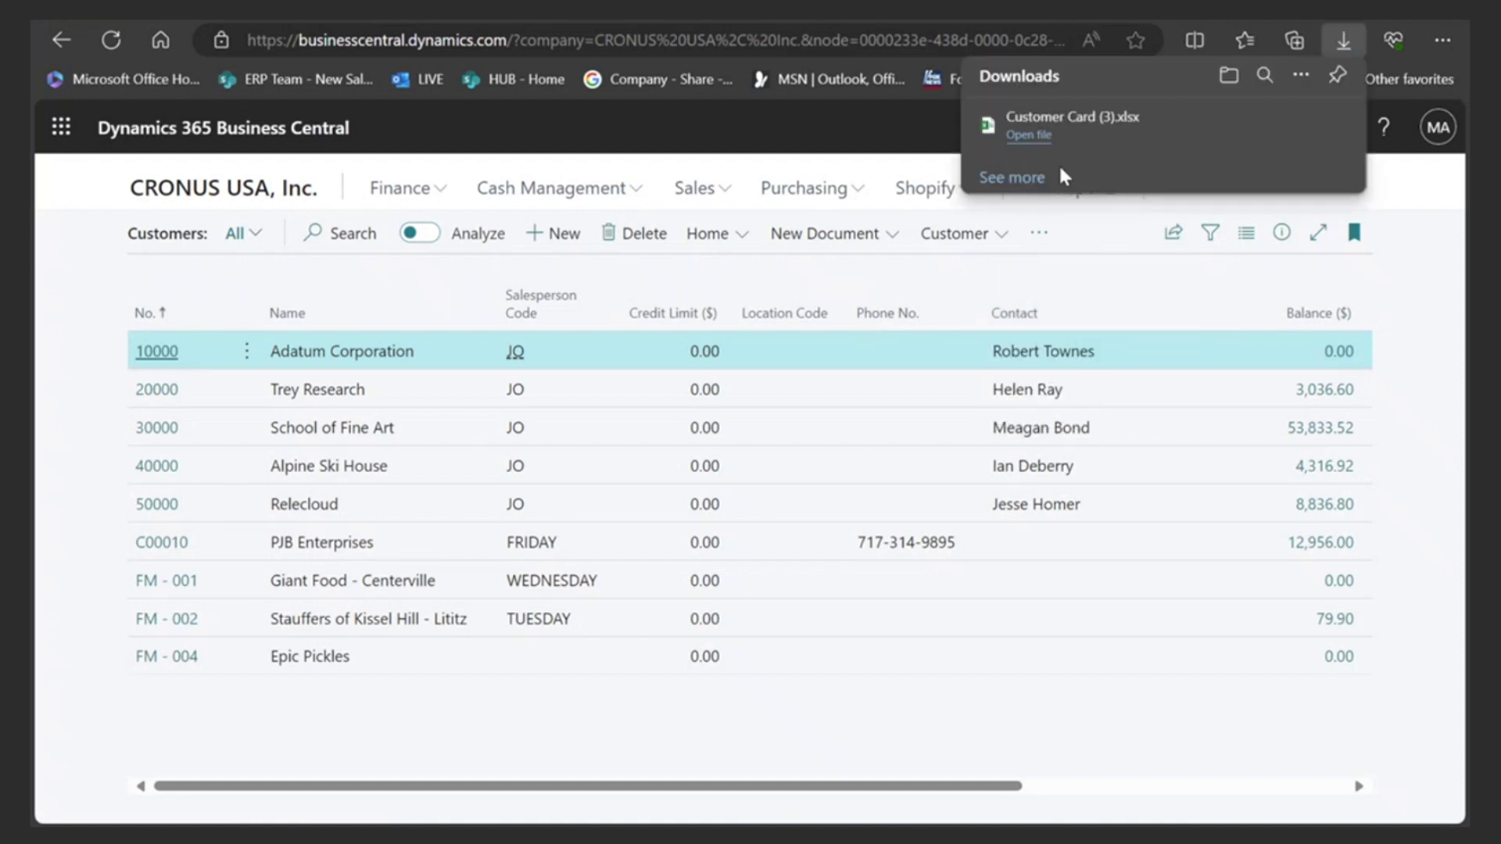
click(1028, 134)
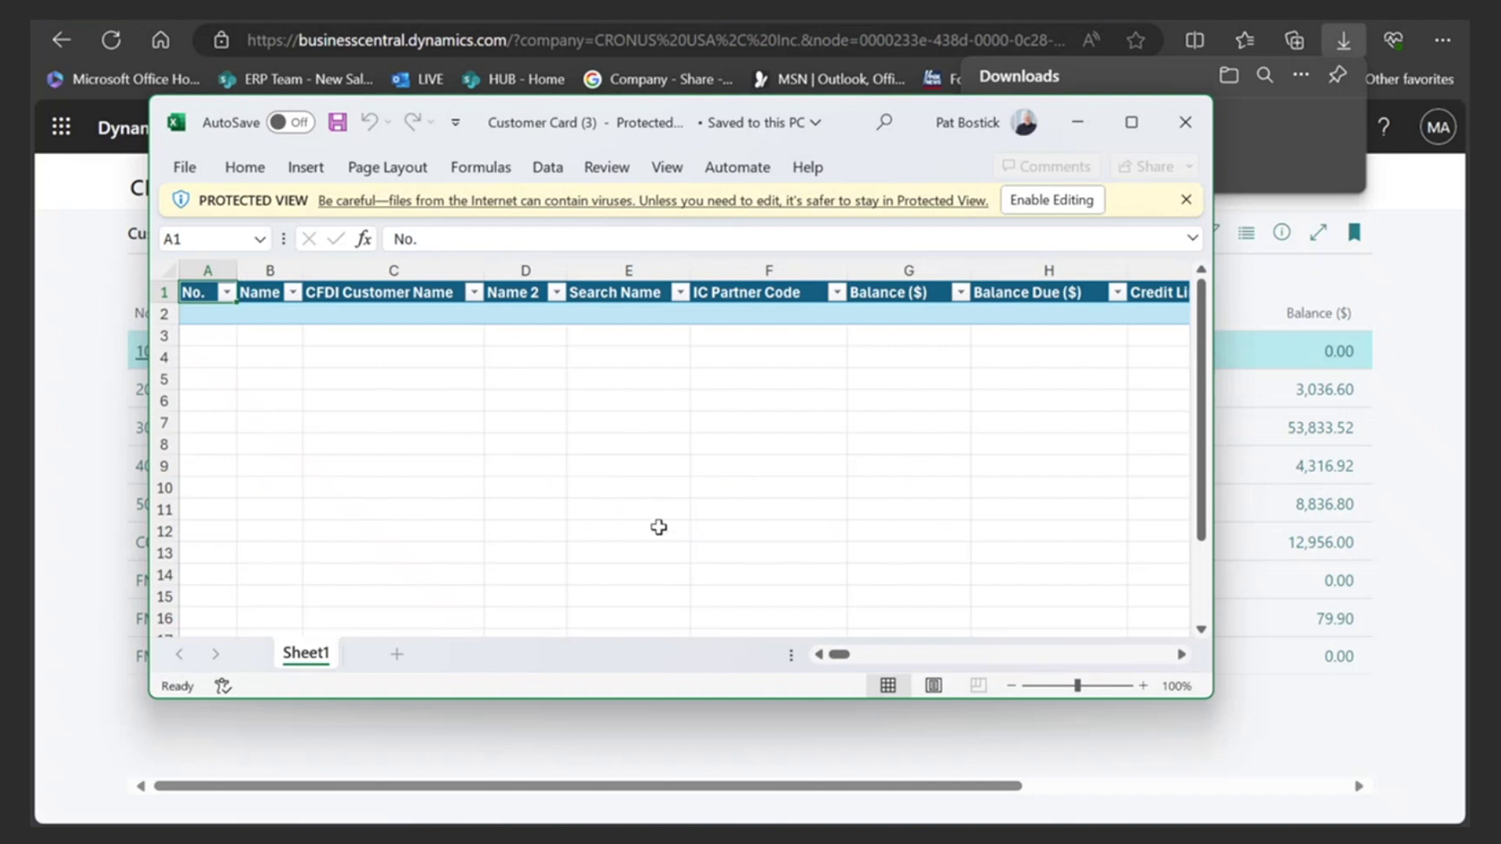
- Enable editing in Customer Card (3).xlsx and maximize the Excel window
click(1063, 208)
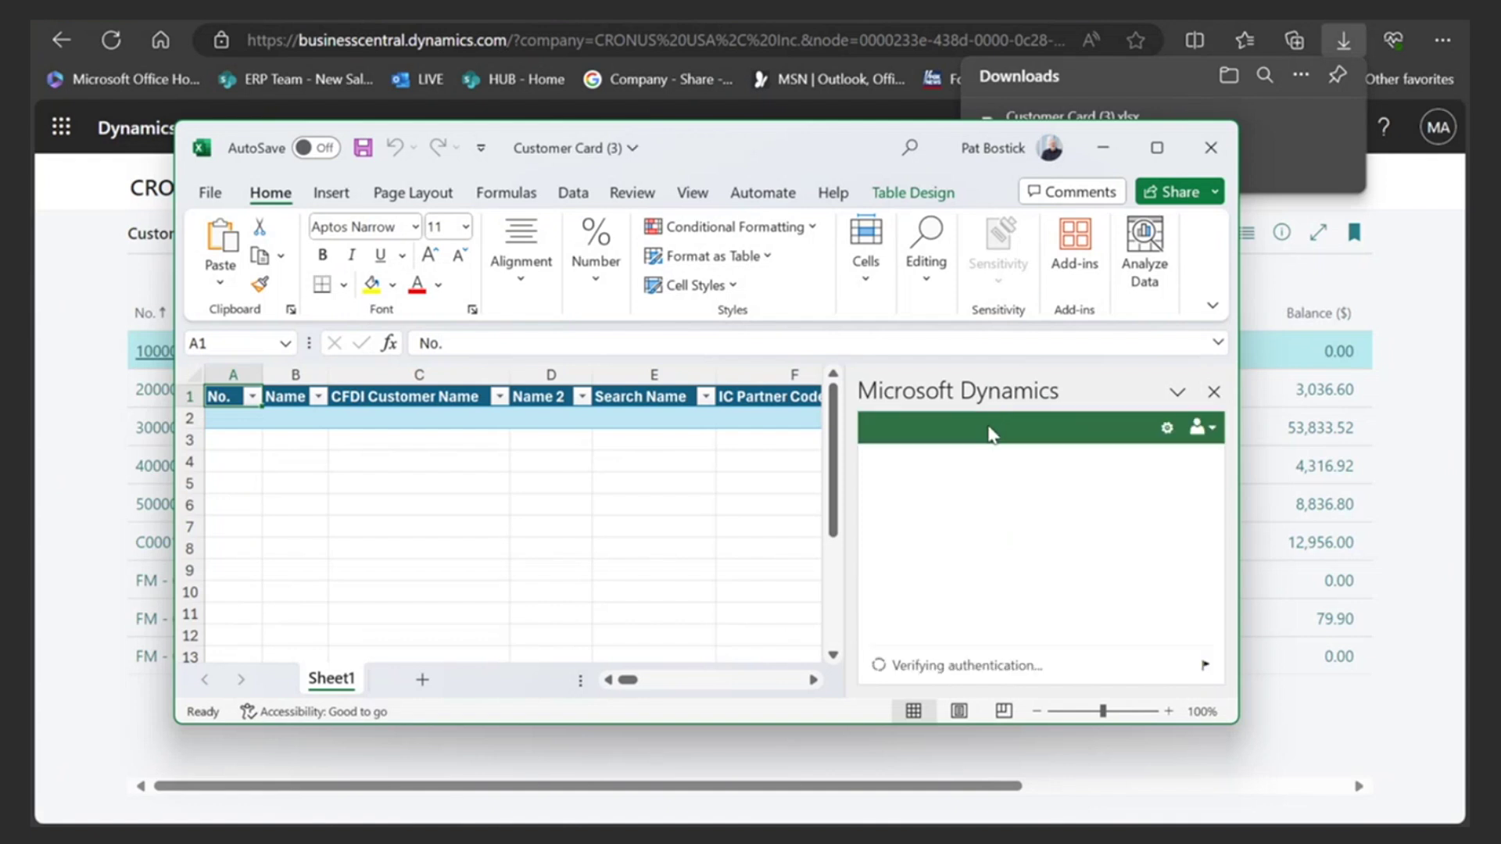
click(1159, 150)
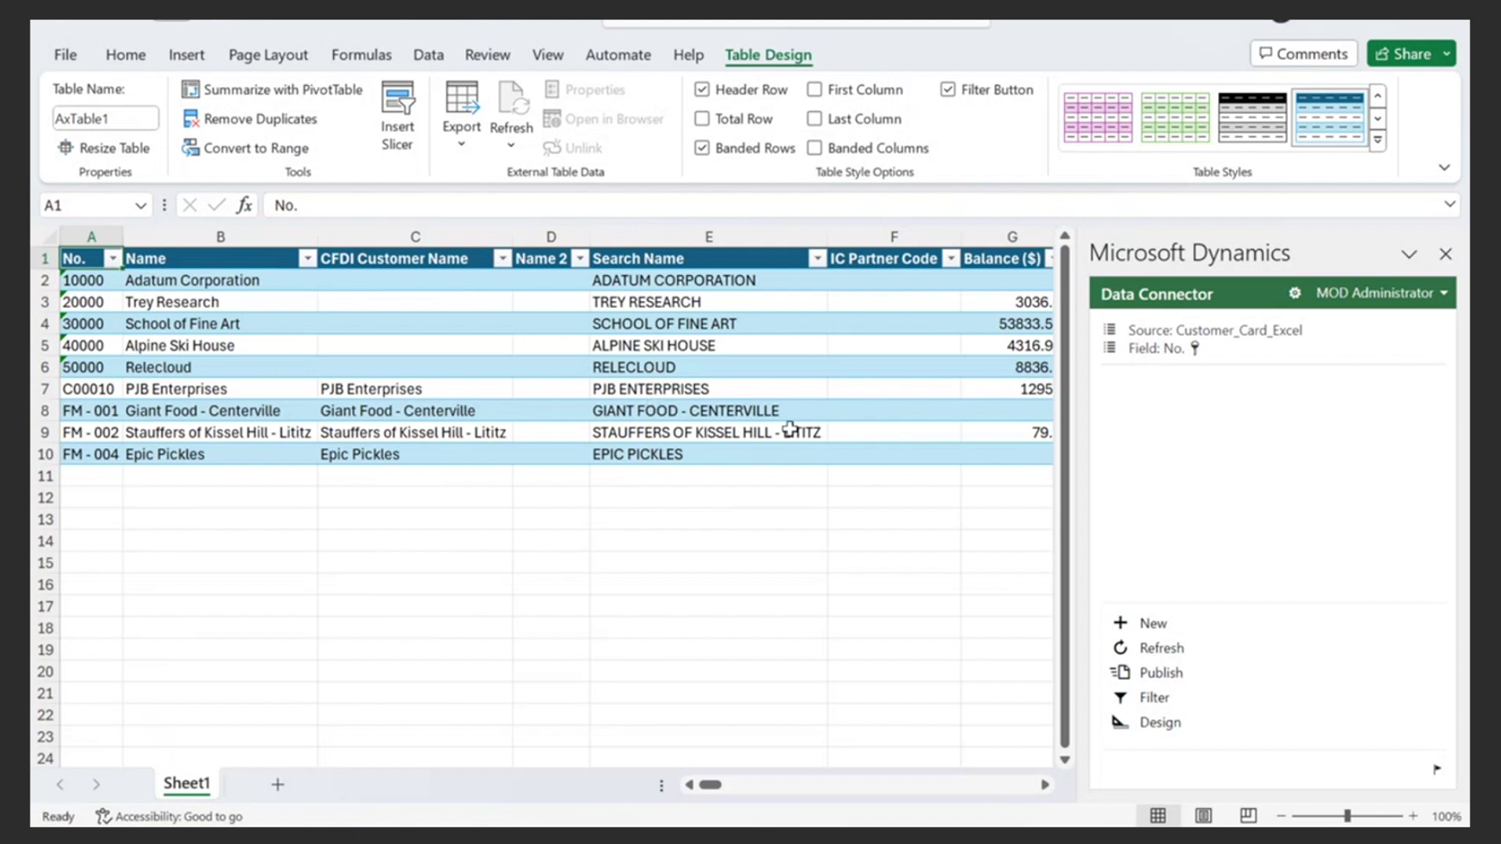
- Return from Excel to the Business Central Customers list showing the nine CRONUS USA customers
drag(708, 786, 860, 784)
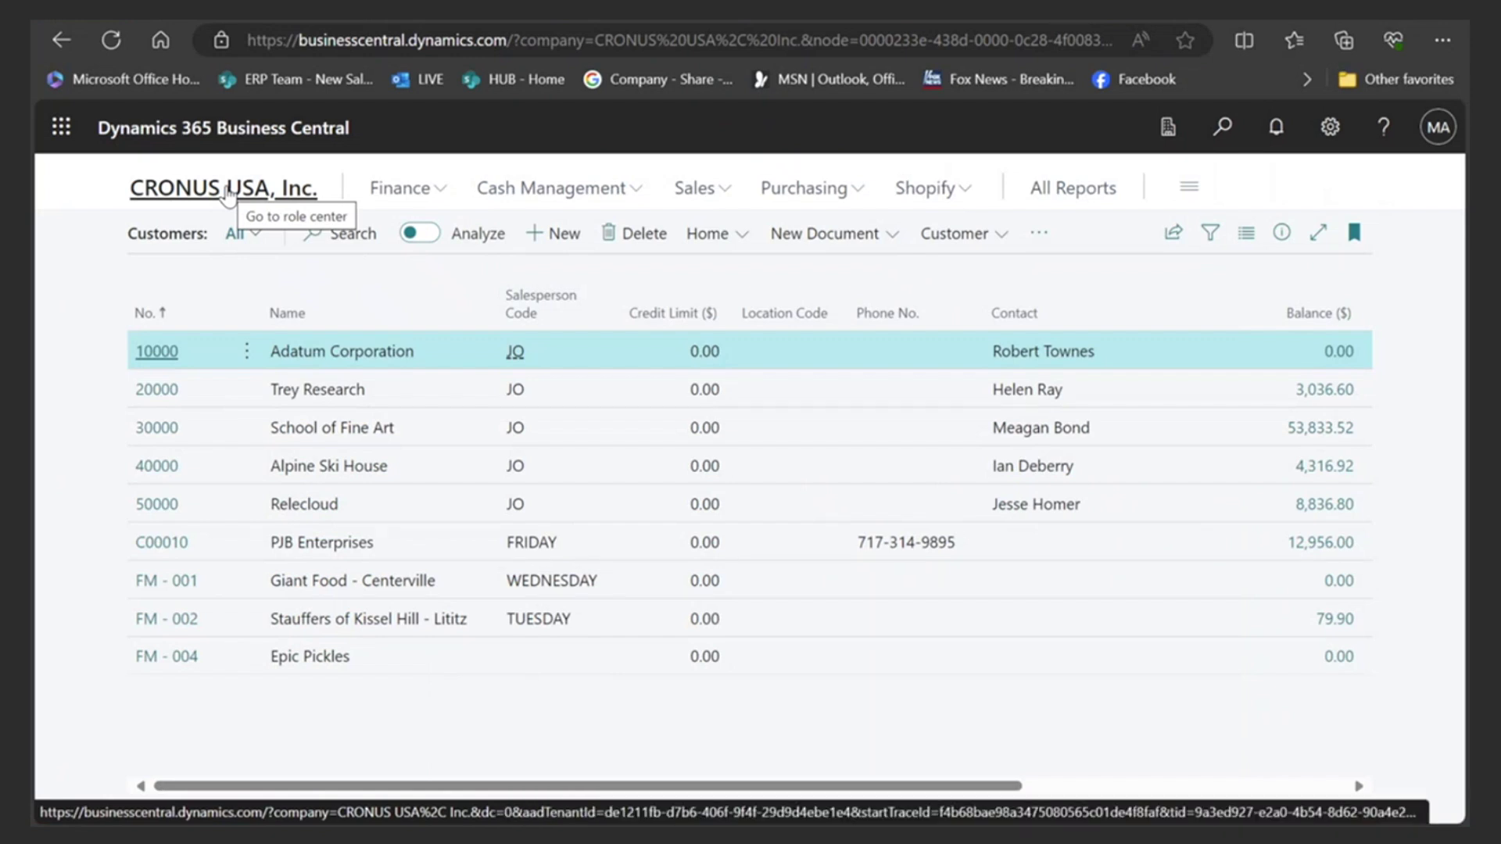
- Open the PJB Enterprises (C00010) customer card from the Customers list and bring up its share options
click(227, 193)
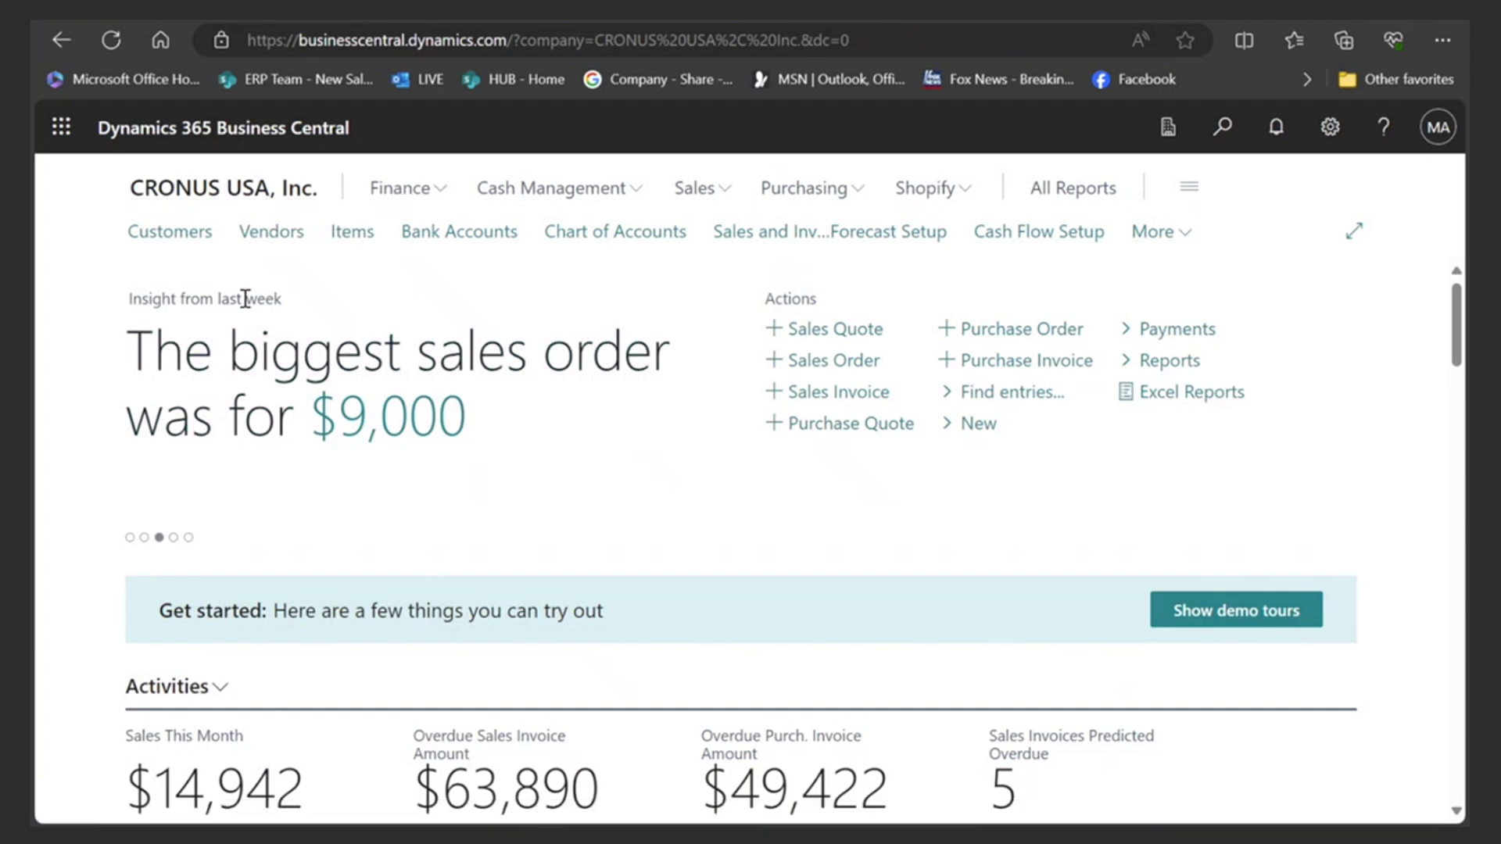
click(179, 237)
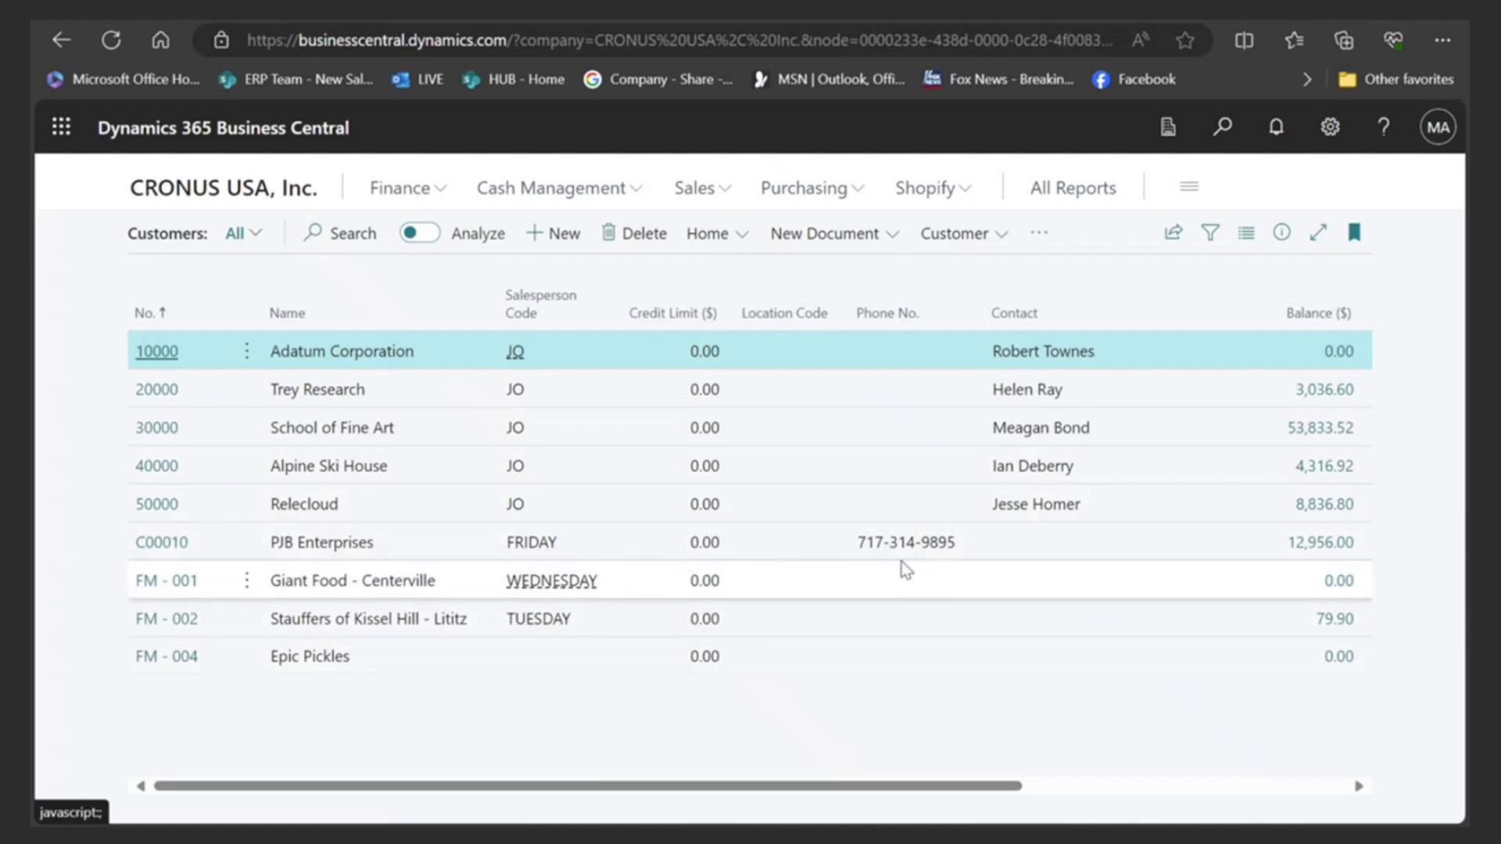
click(156, 545)
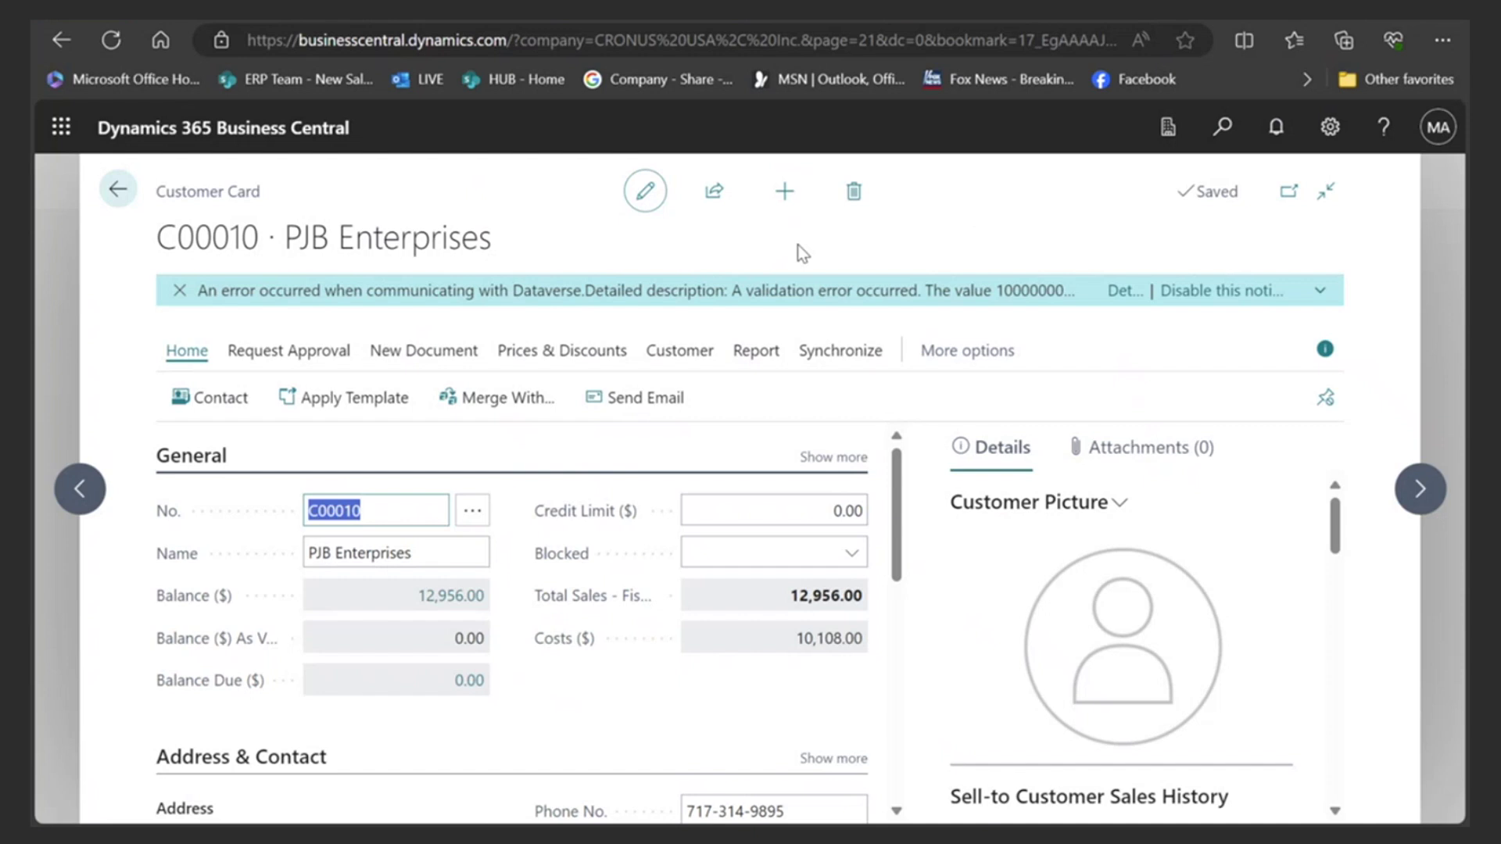
click(713, 191)
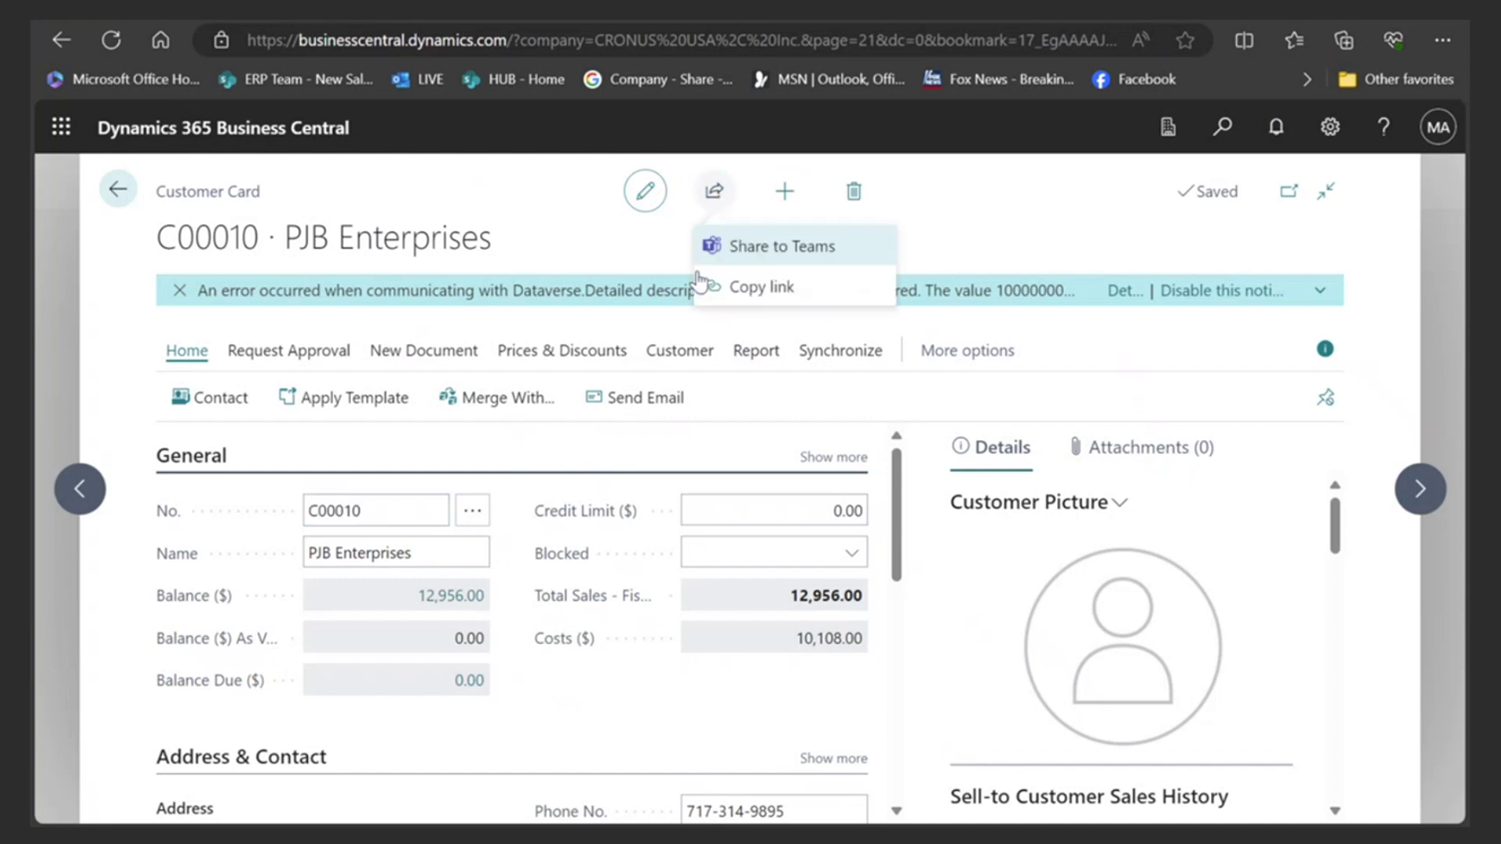
- Share the customer card to Teams, selecting the colleague as the recipient
click(765, 252)
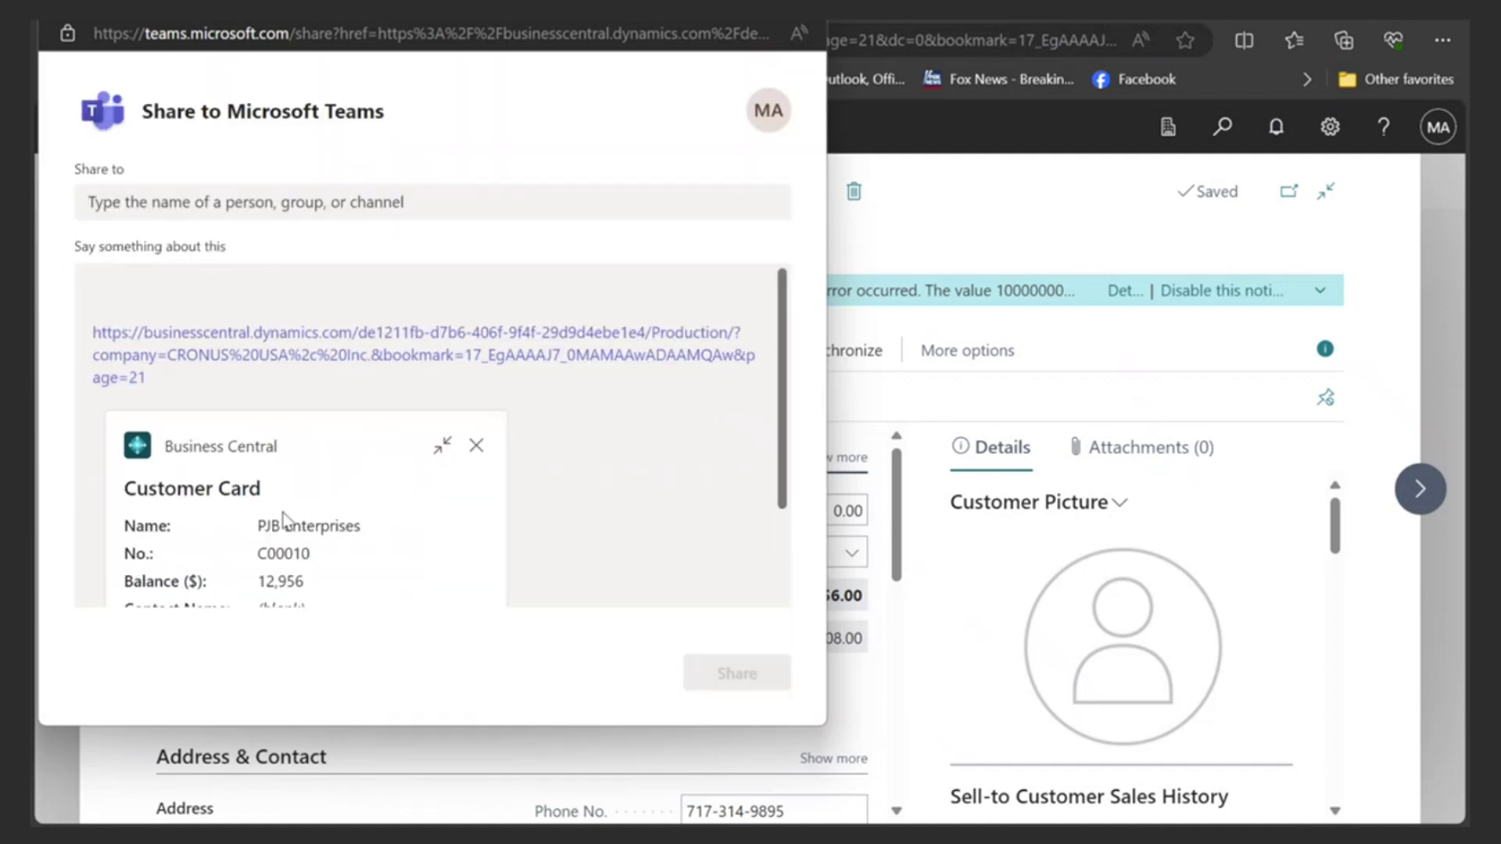
click(235, 212)
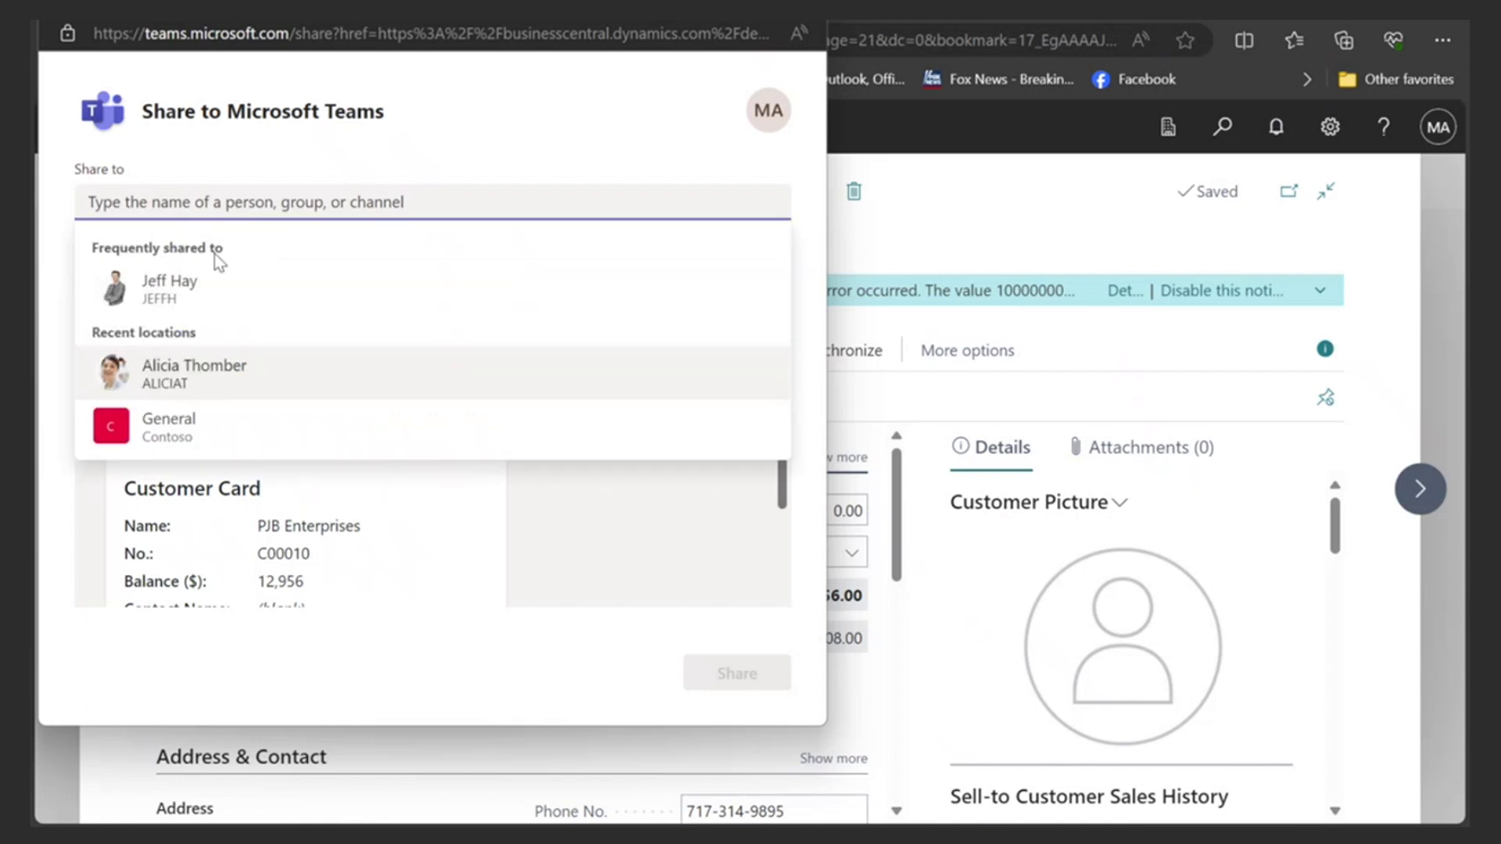
click(166, 373)
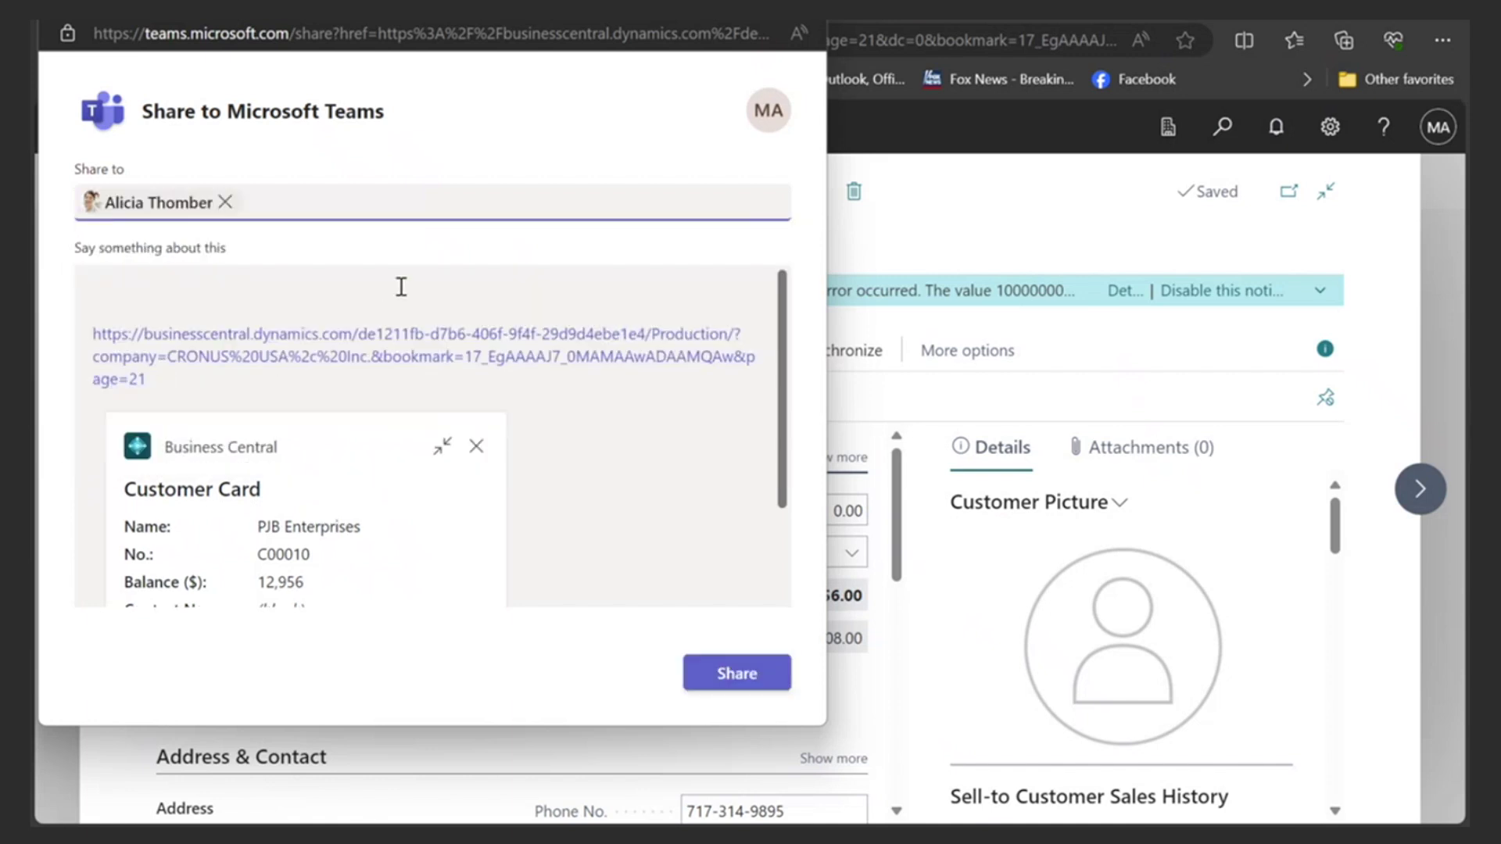
- Add the note 'check out payments and credit', send the card, and close the confirmation
click(154, 287)
text(check out p)
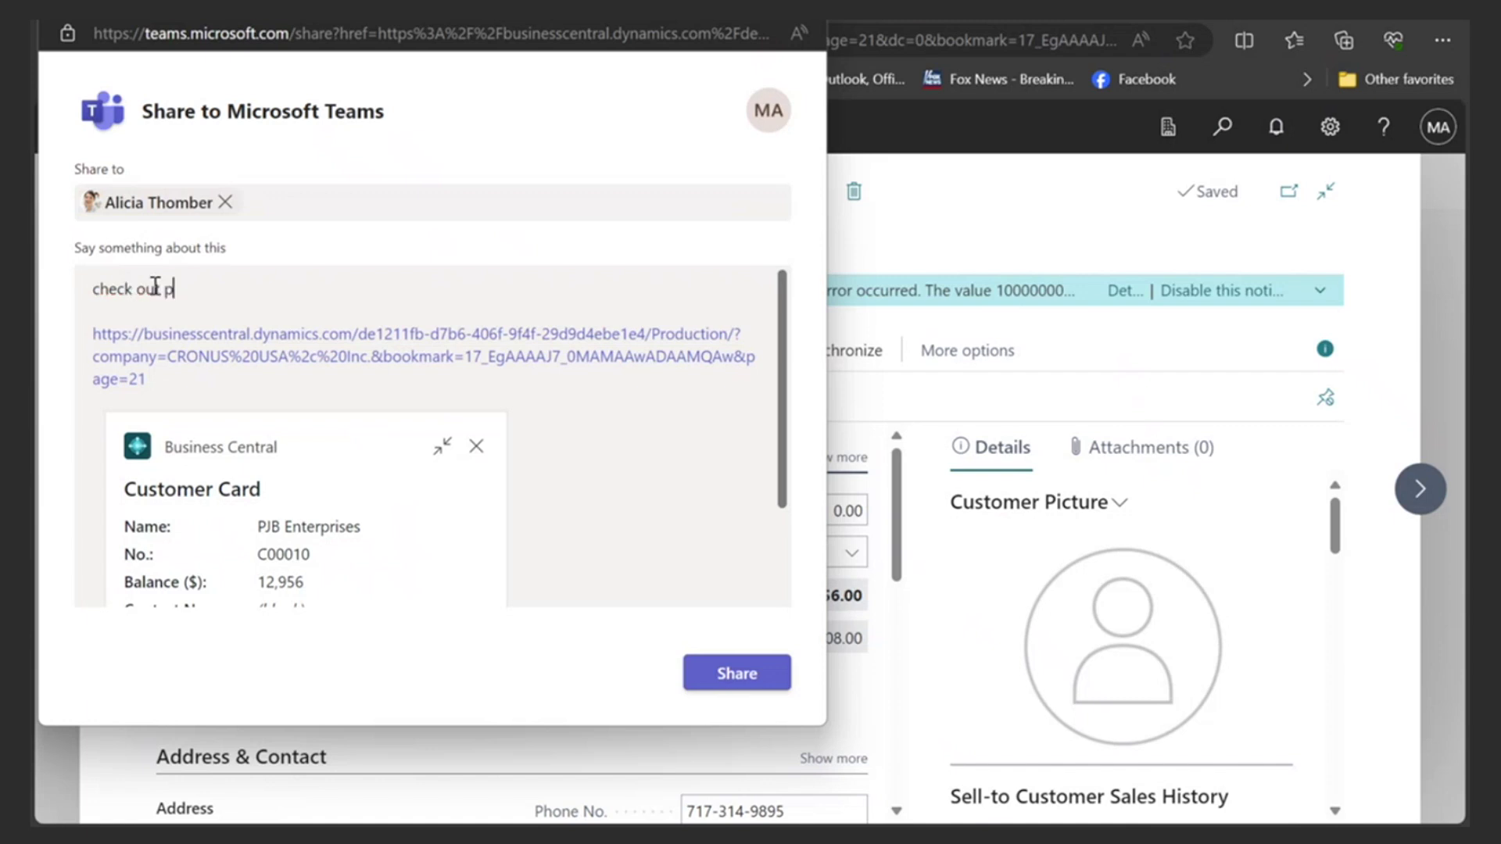
text(ayments and credit)
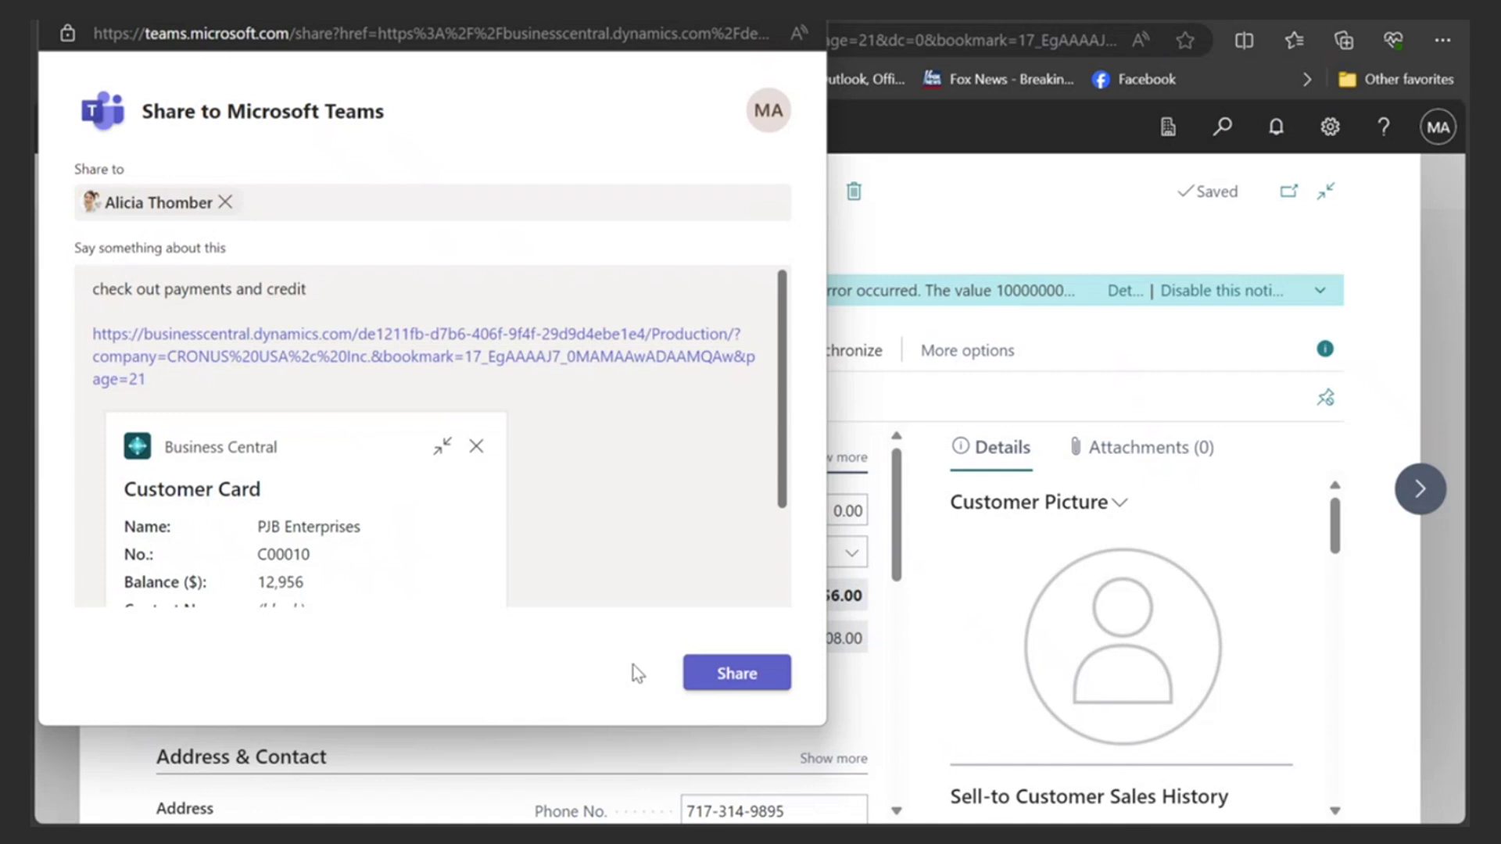
click(721, 668)
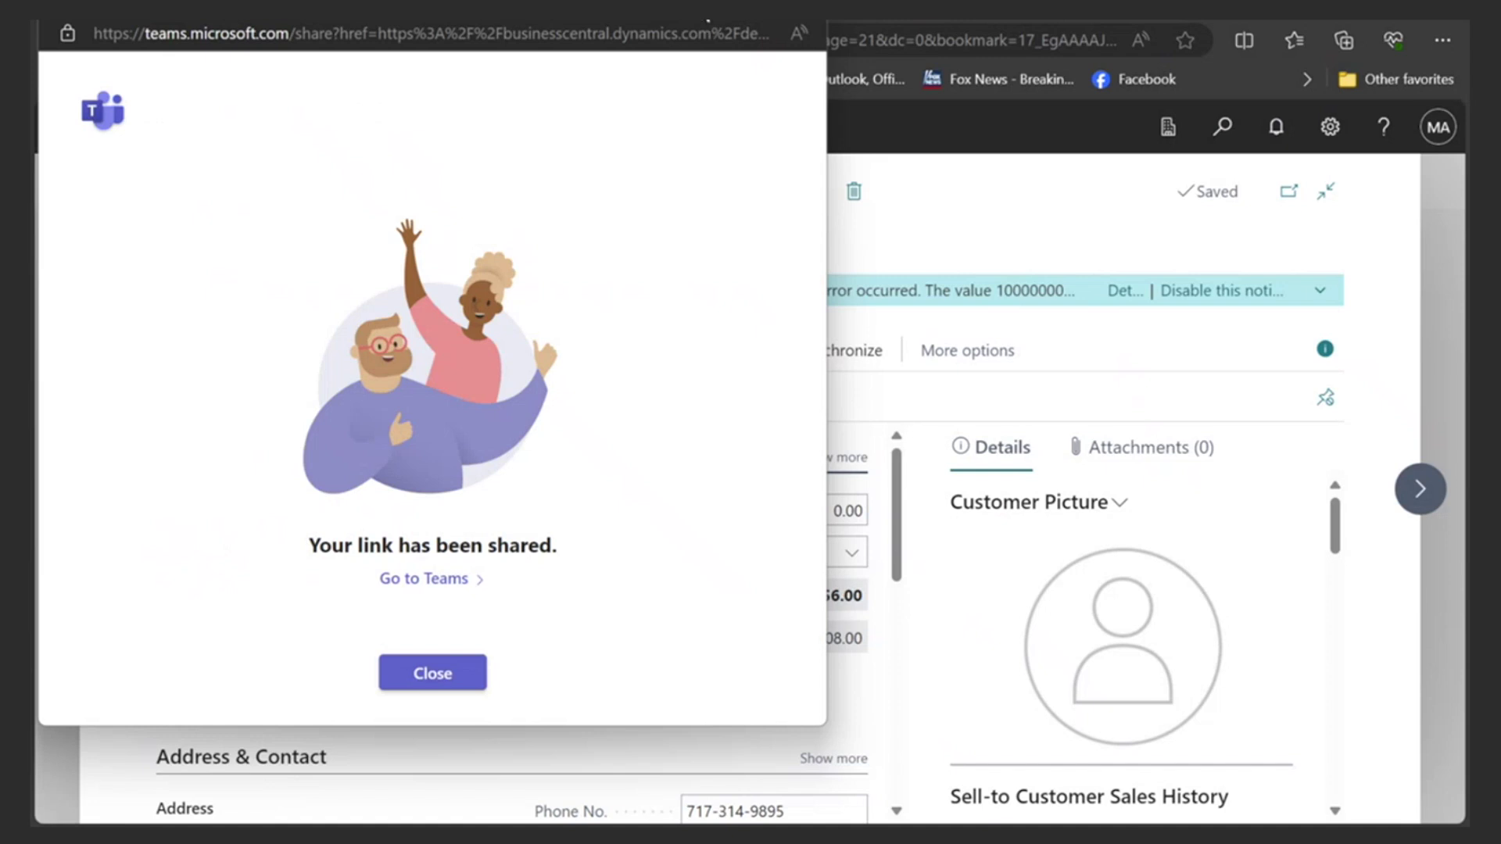
click(701, 7)
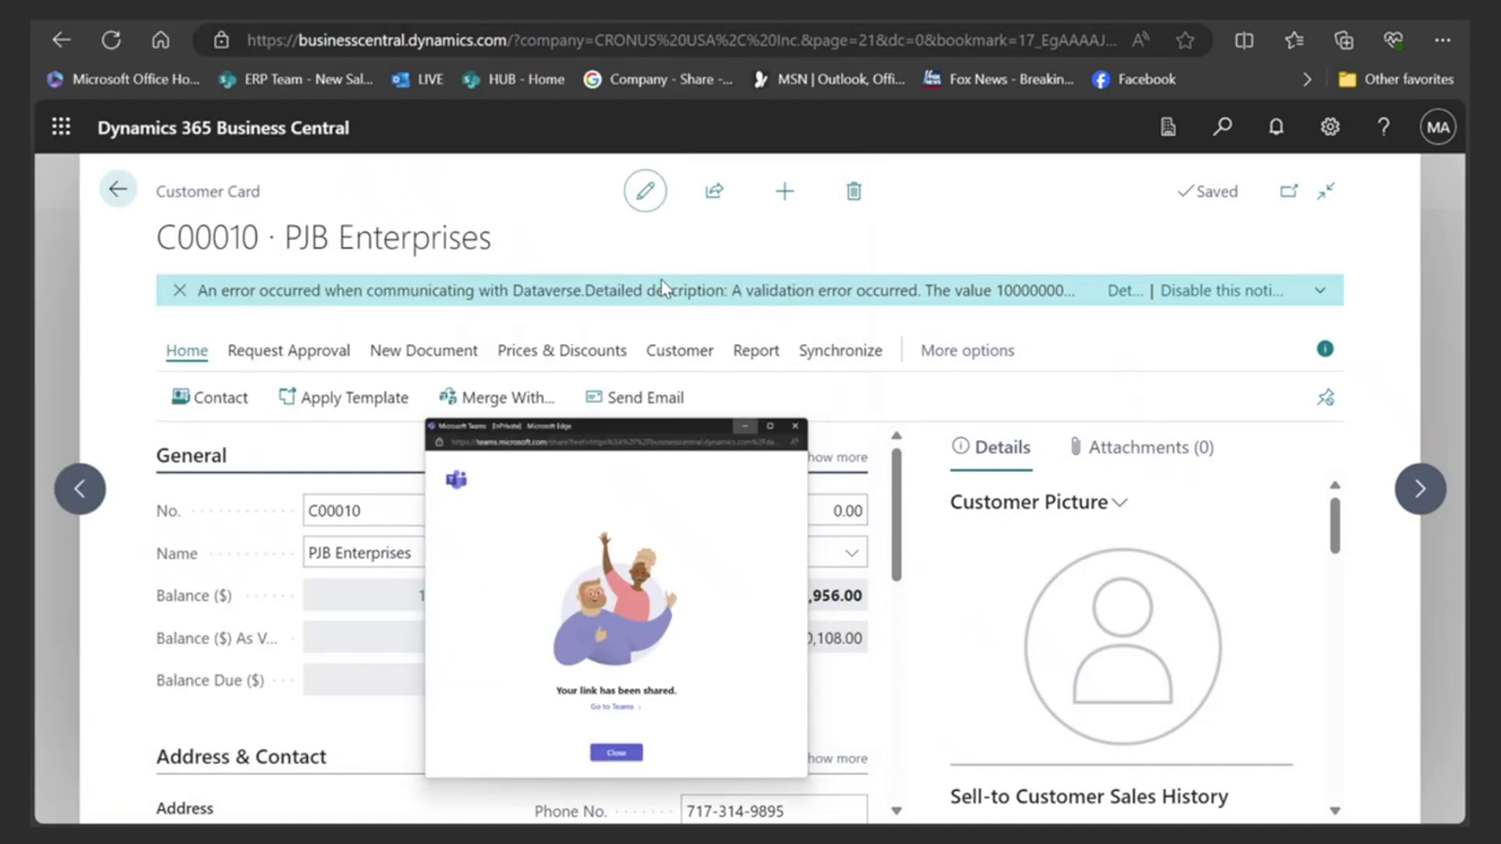
click(876, 22)
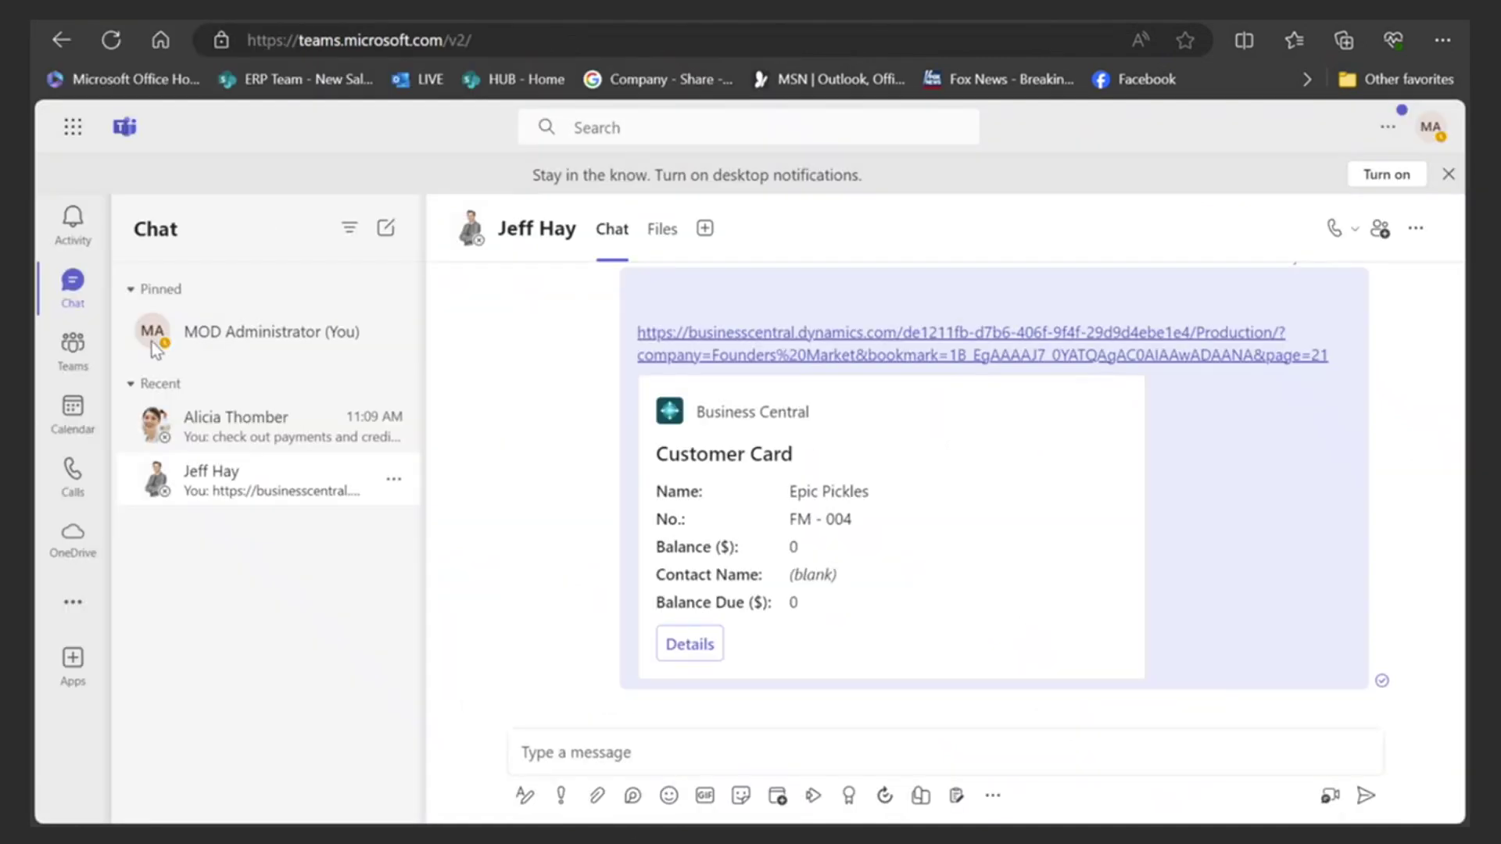
- Open the colleague's Teams chat and view the shared C00010 card showing its 12,956.00 balance
click(234, 422)
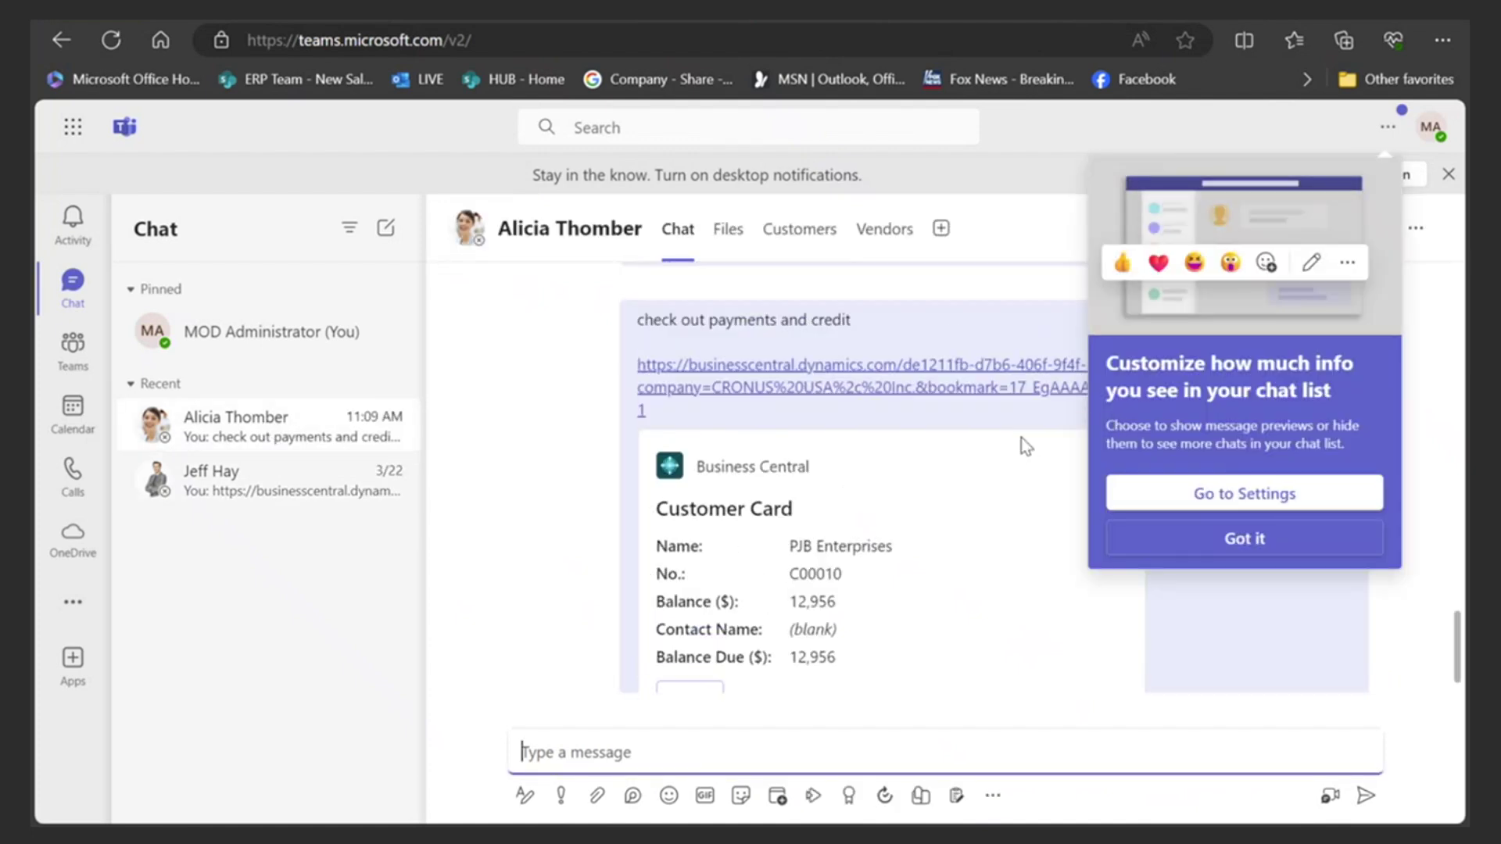
click(1239, 546)
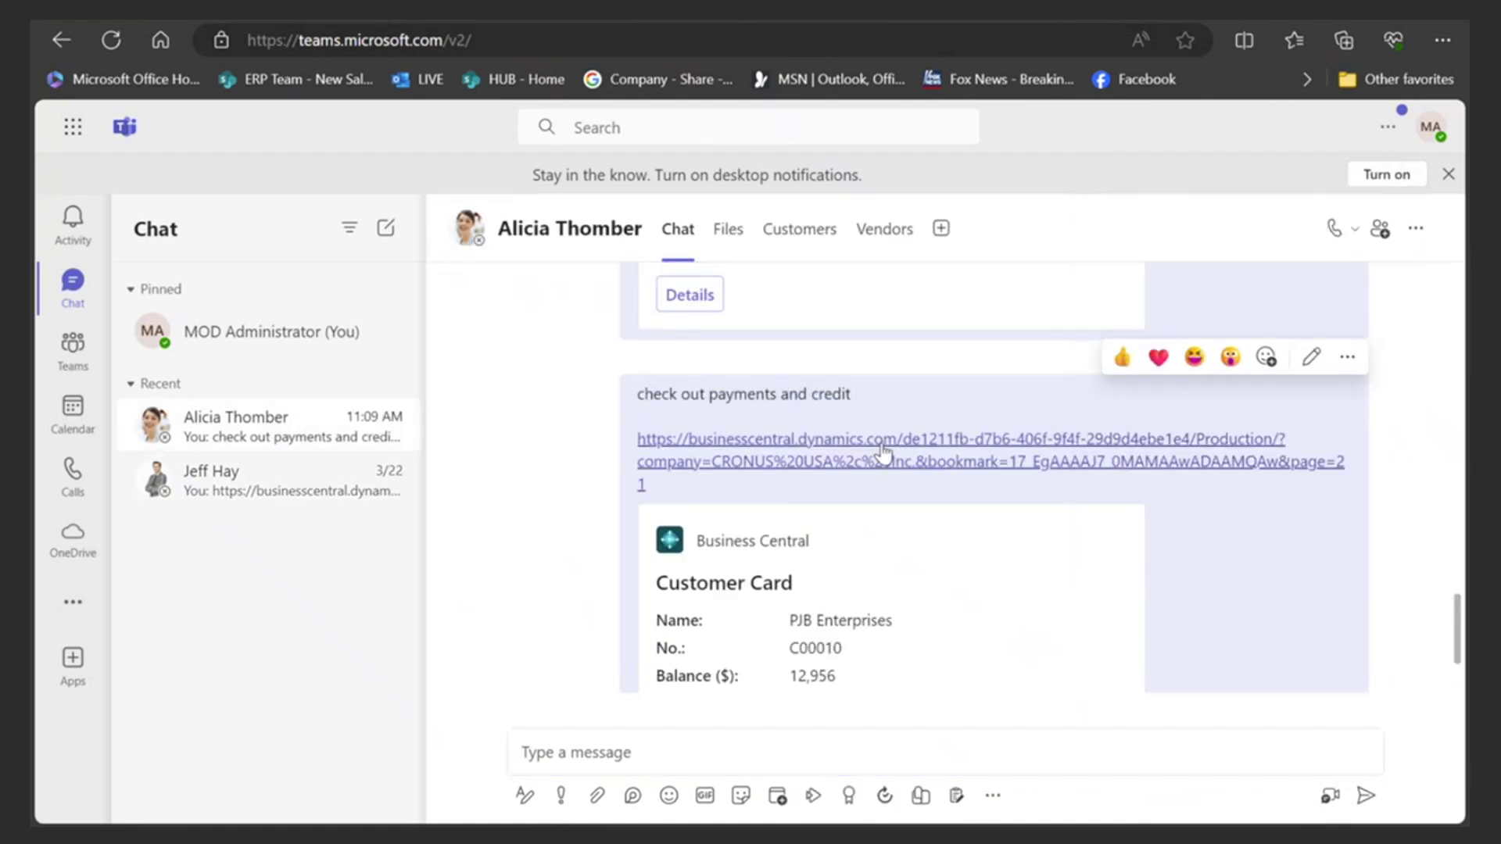
scroll(884, 451, down, 1)
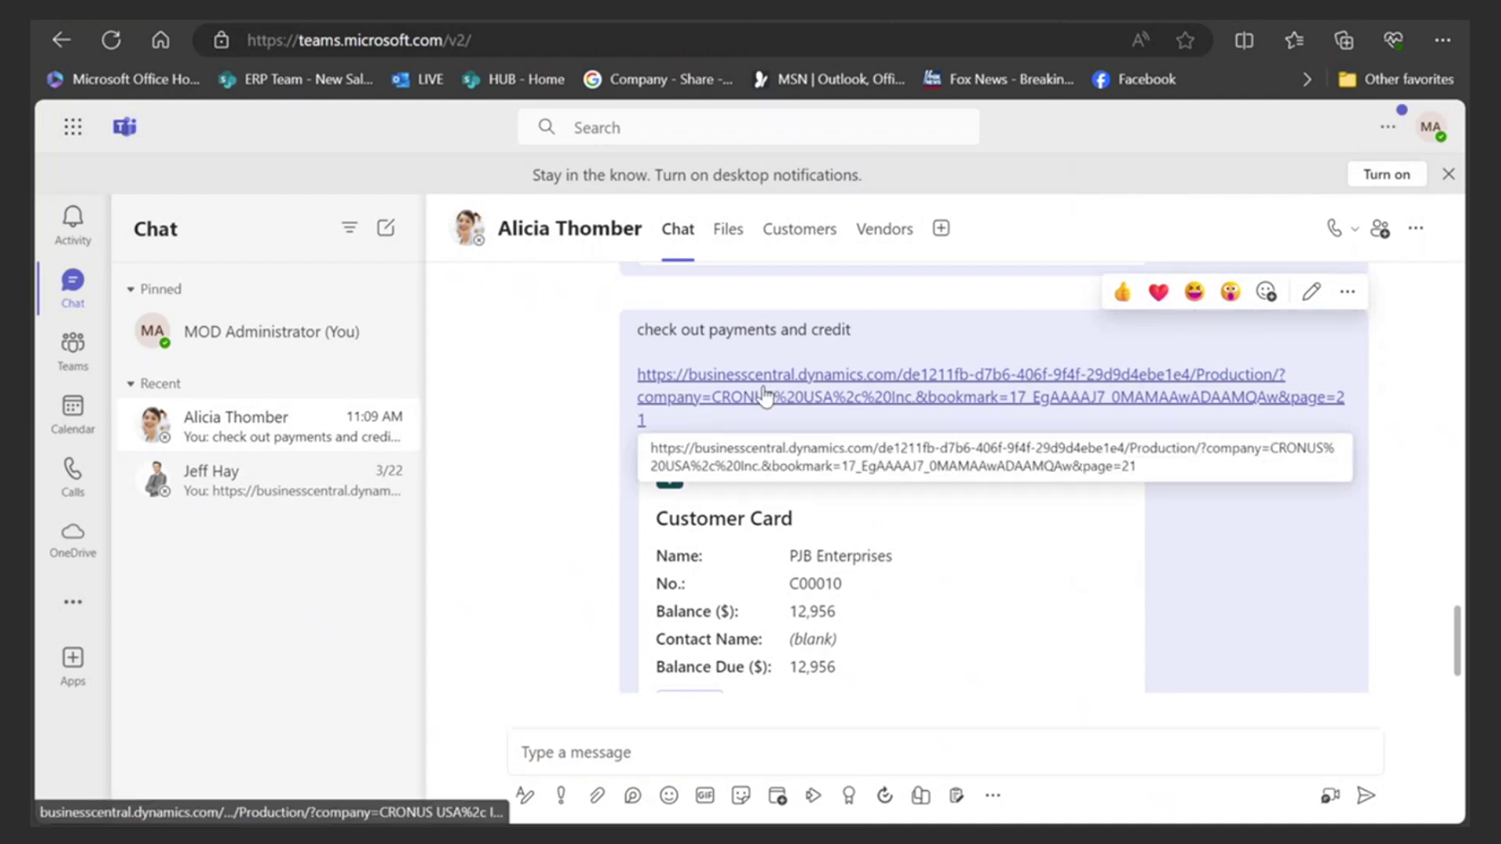
scroll(1005, 602, down, 1)
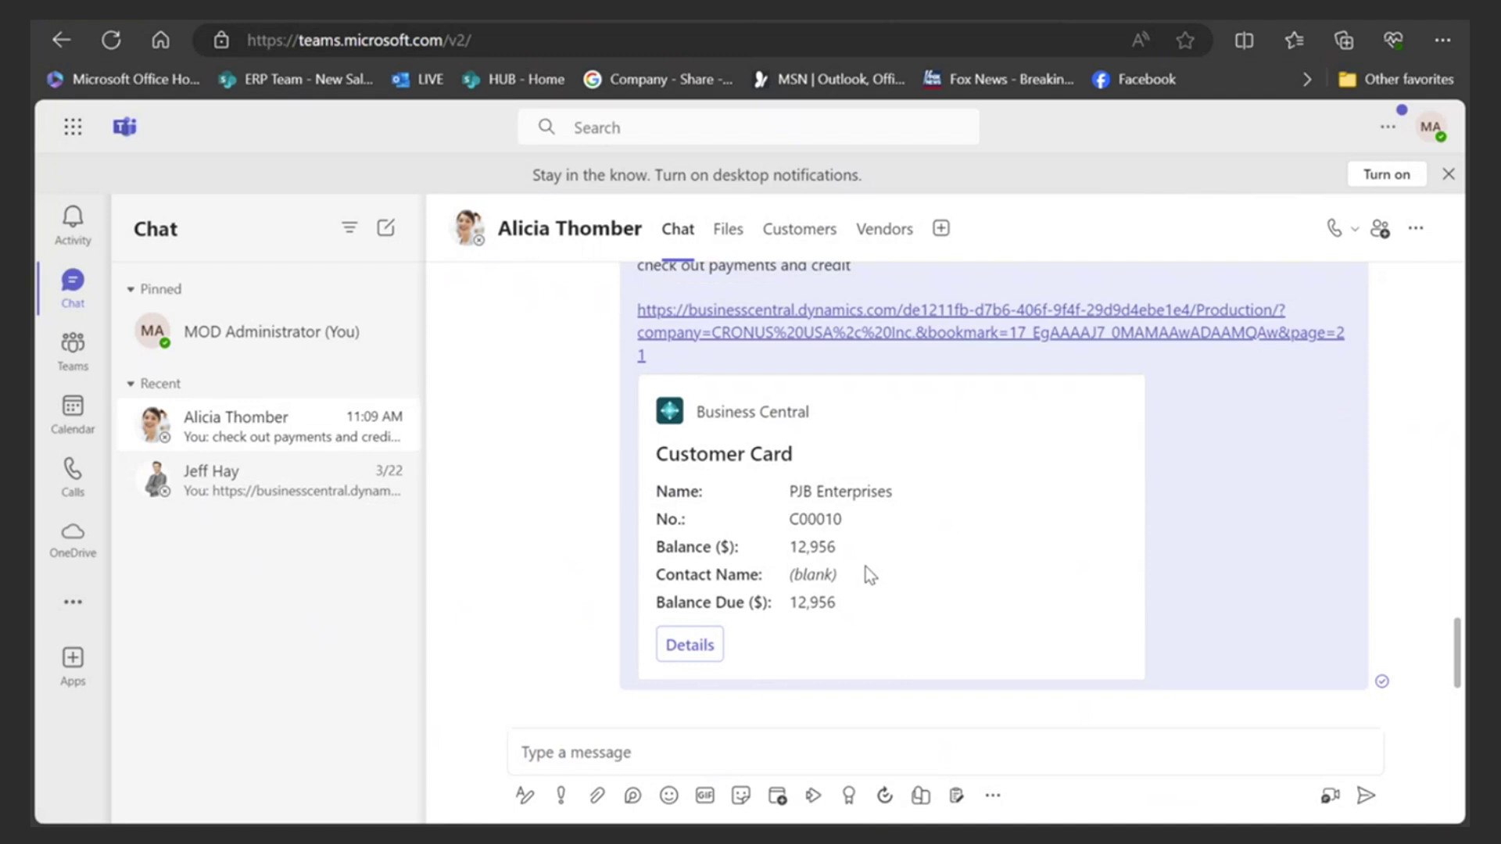
click(690, 656)
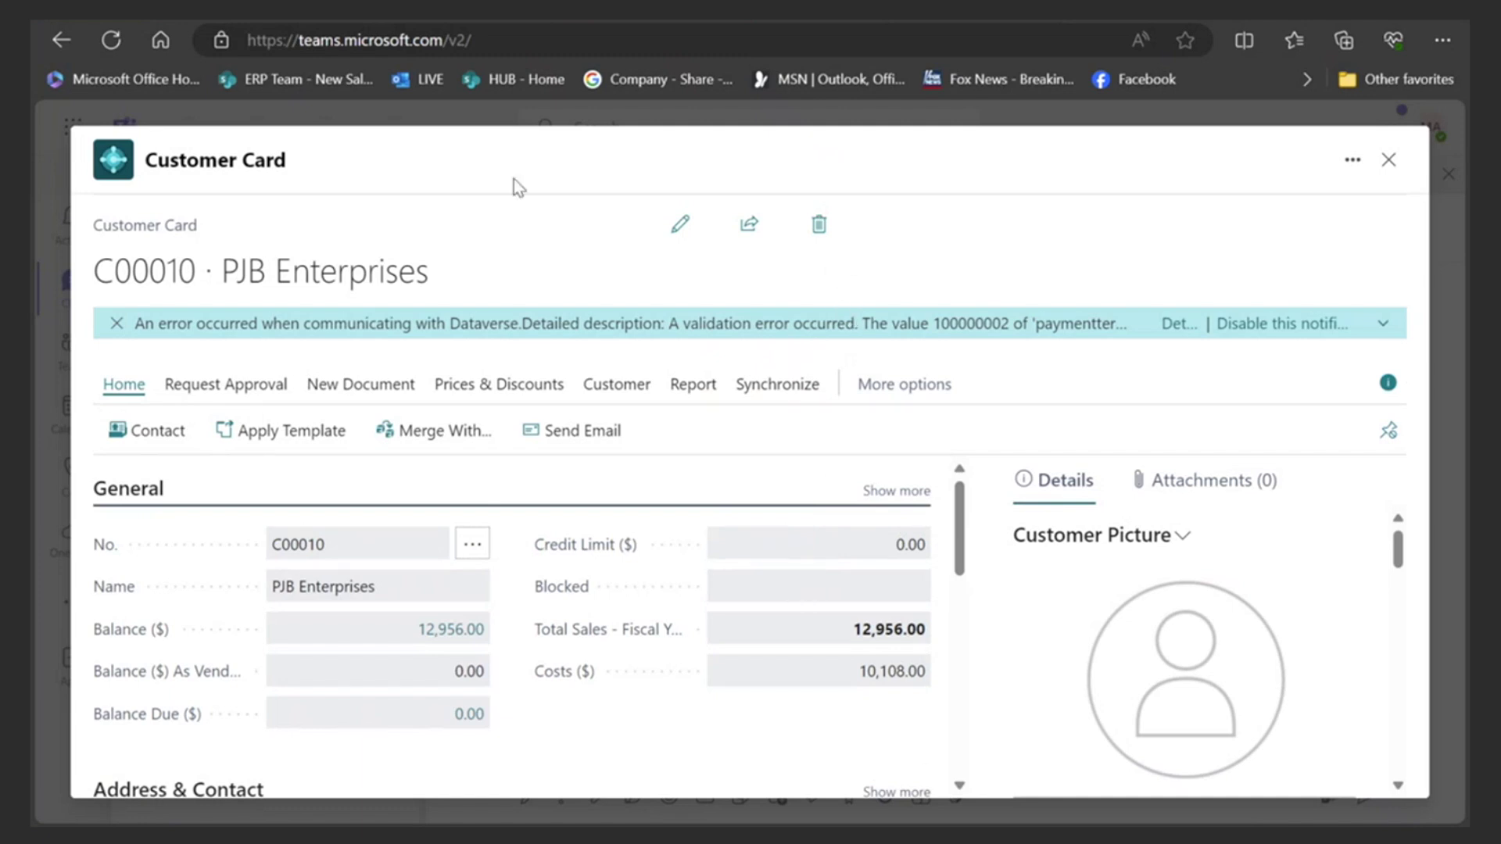
- Close the card details in Teams and go back to the Business Central Customers list
click(1389, 160)
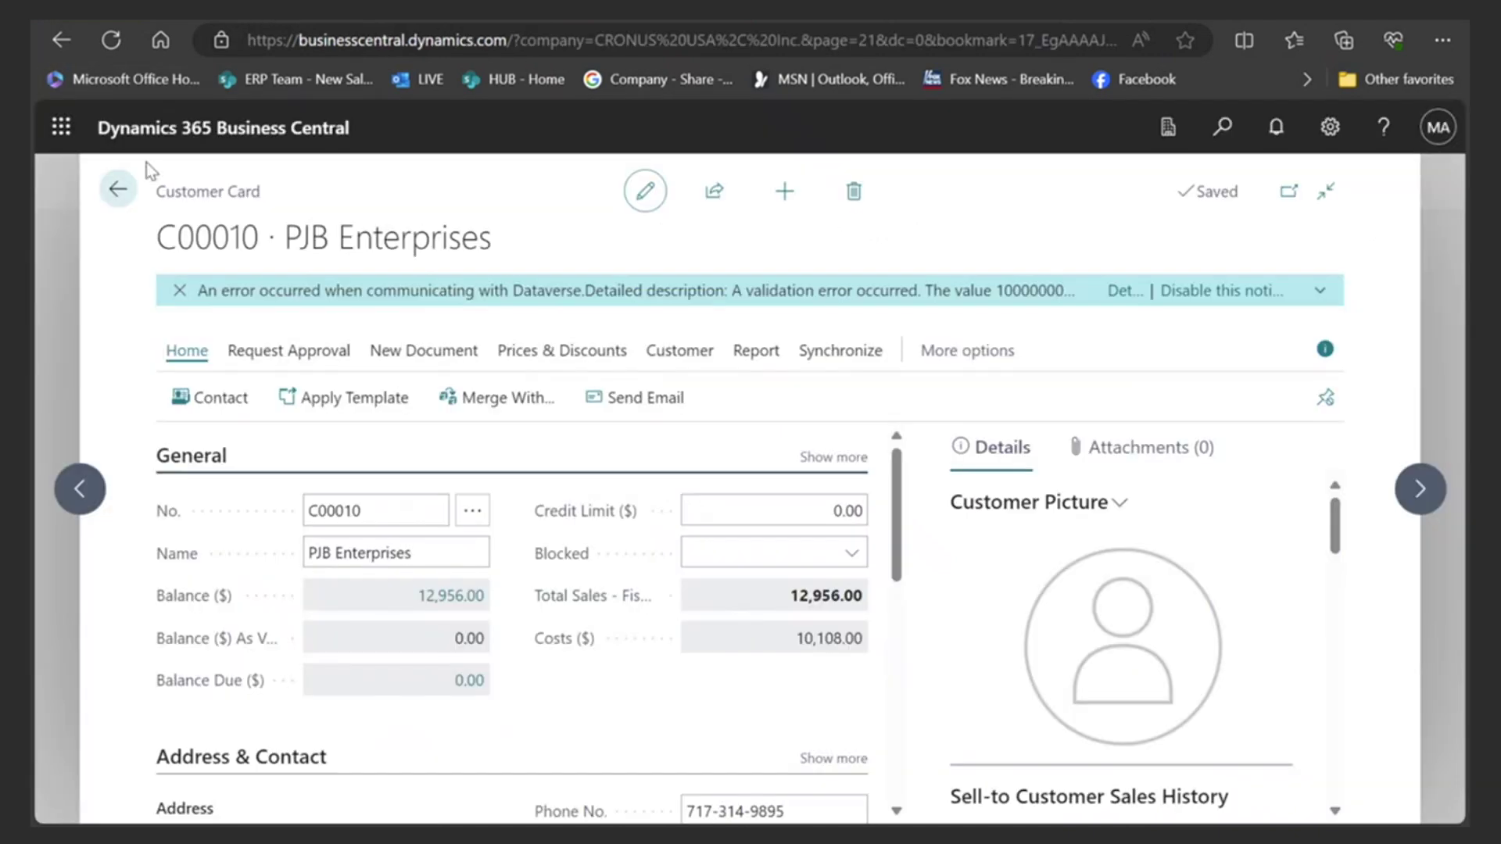
click(115, 186)
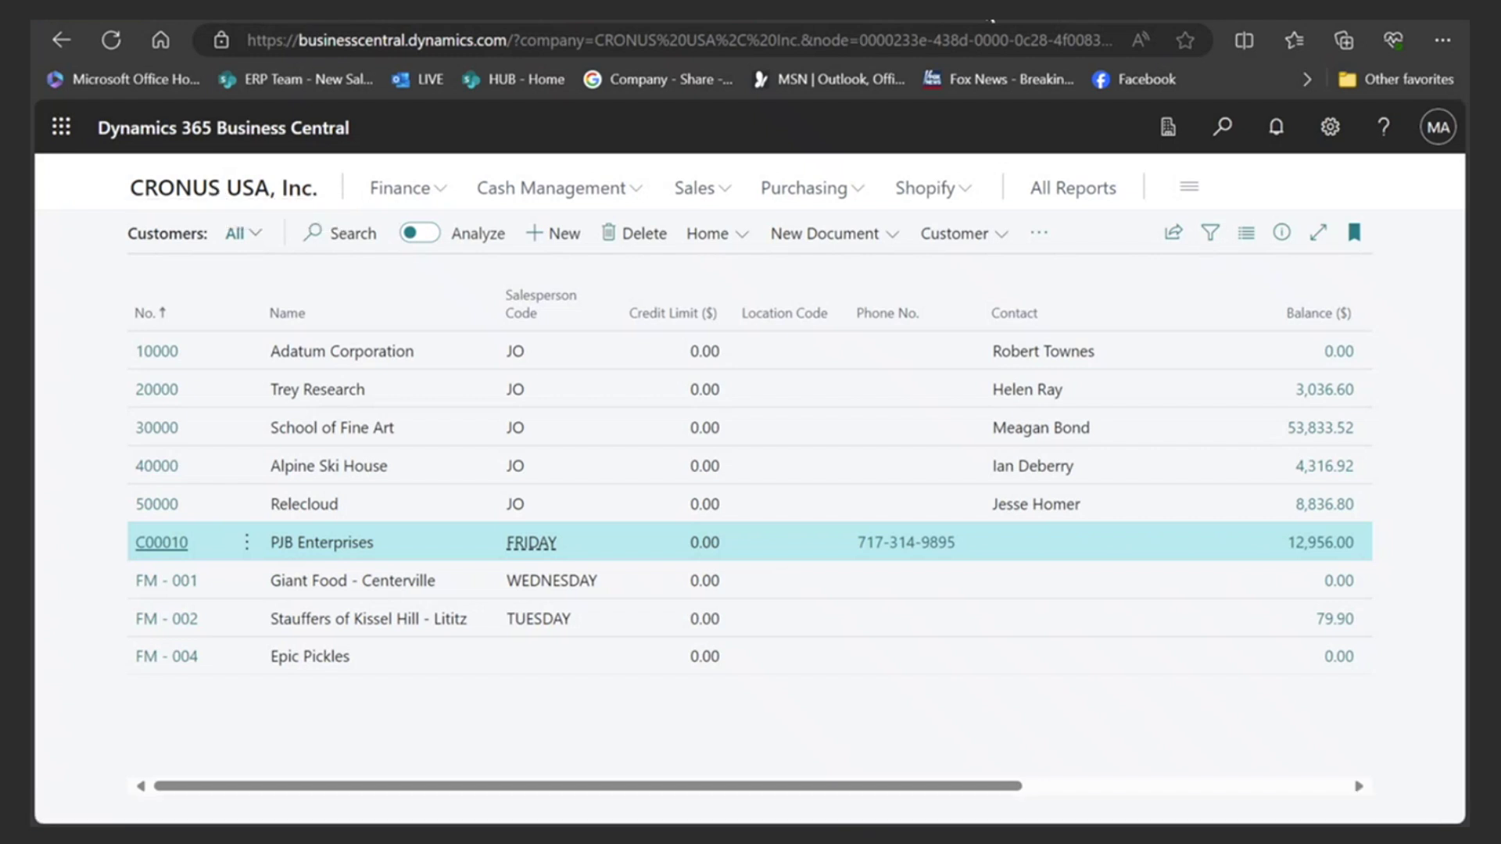
- Switch to the Outlook tab holding the customer's order email
key(ctrl+Tab)
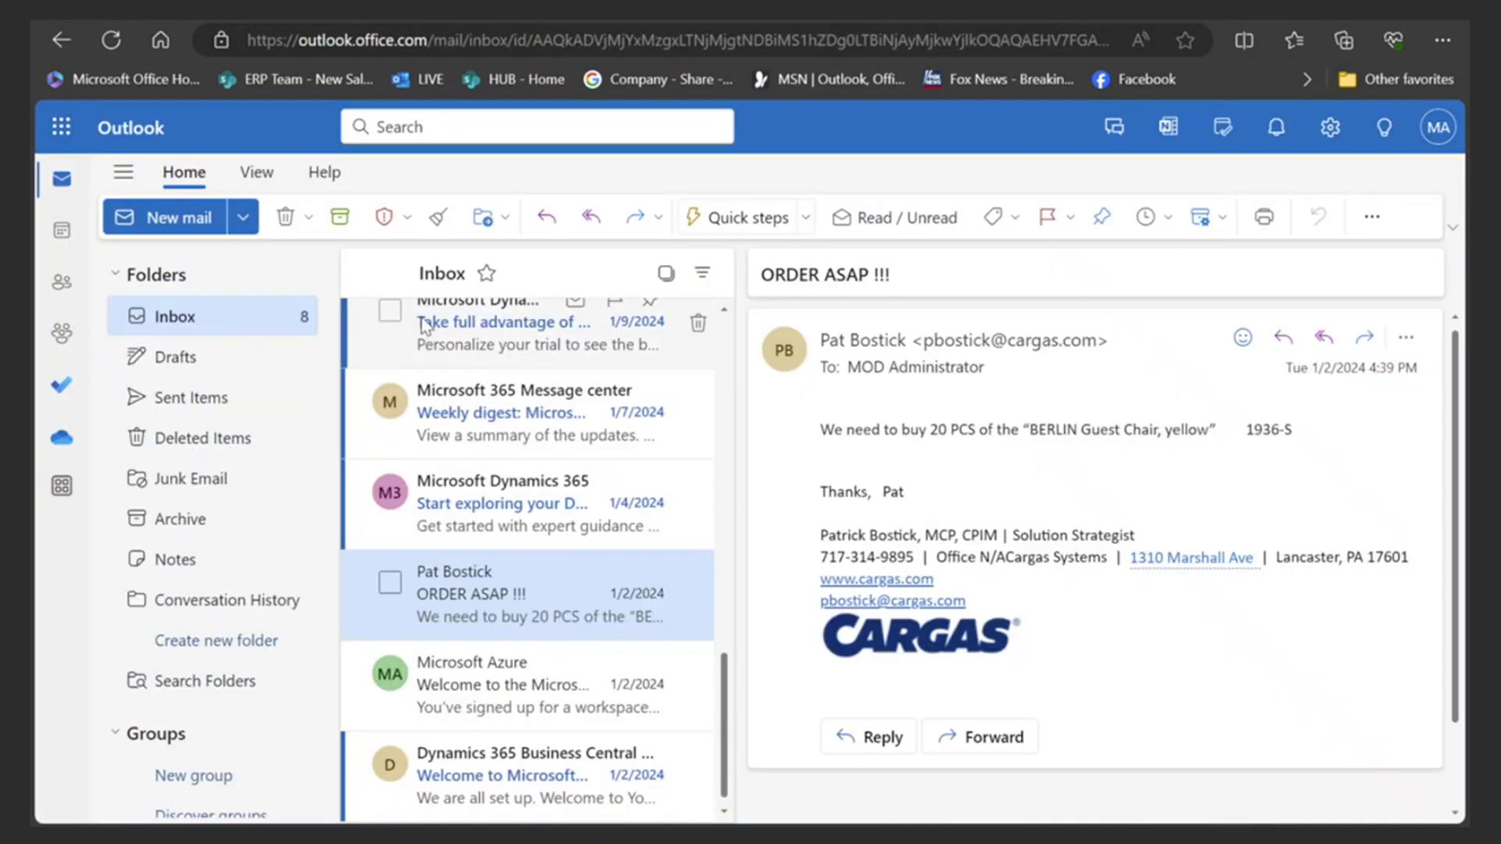
click(62, 130)
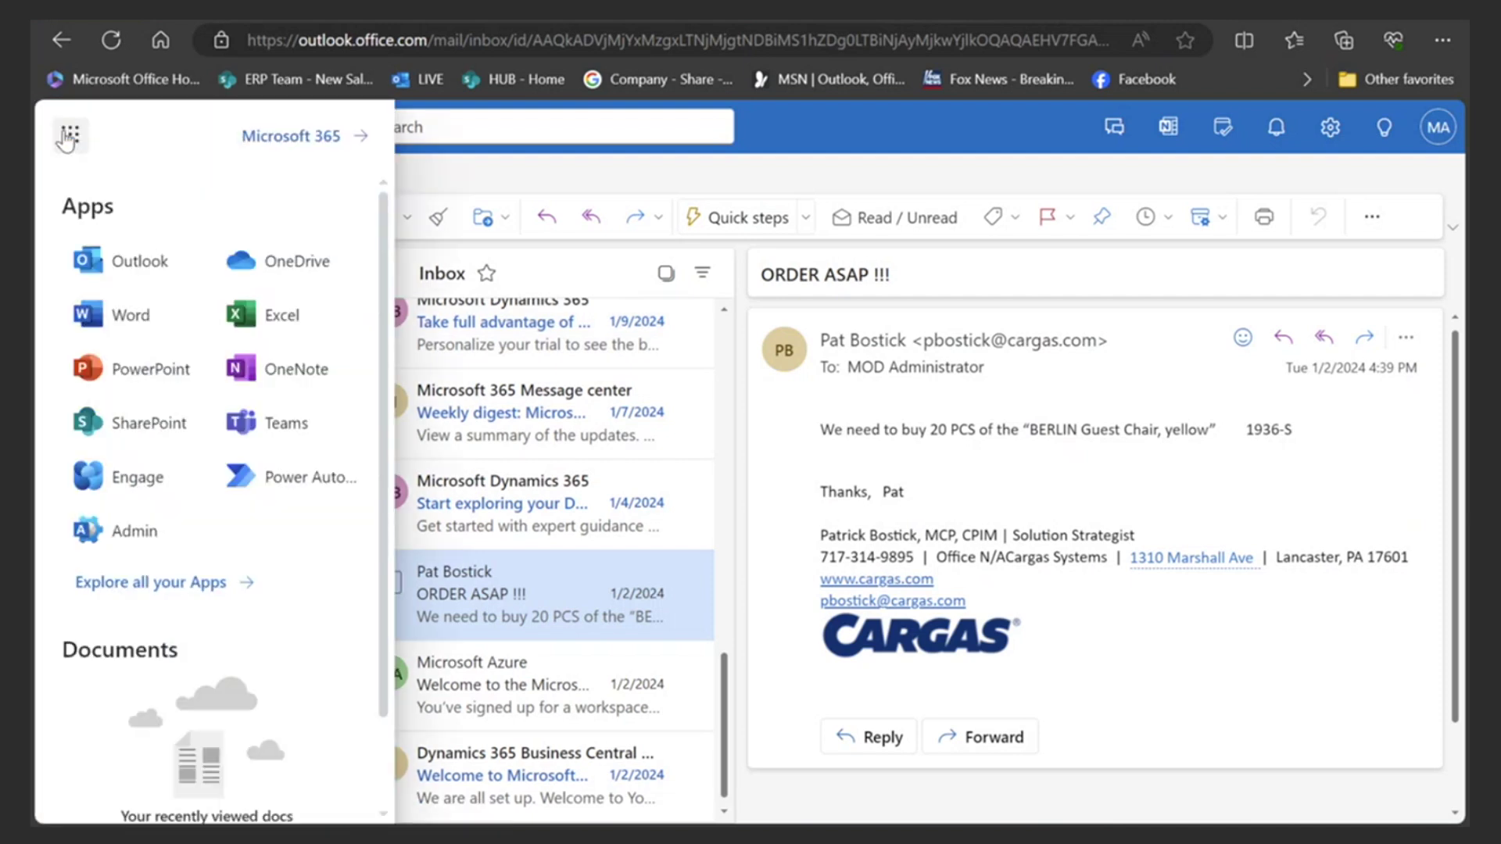
click(68, 135)
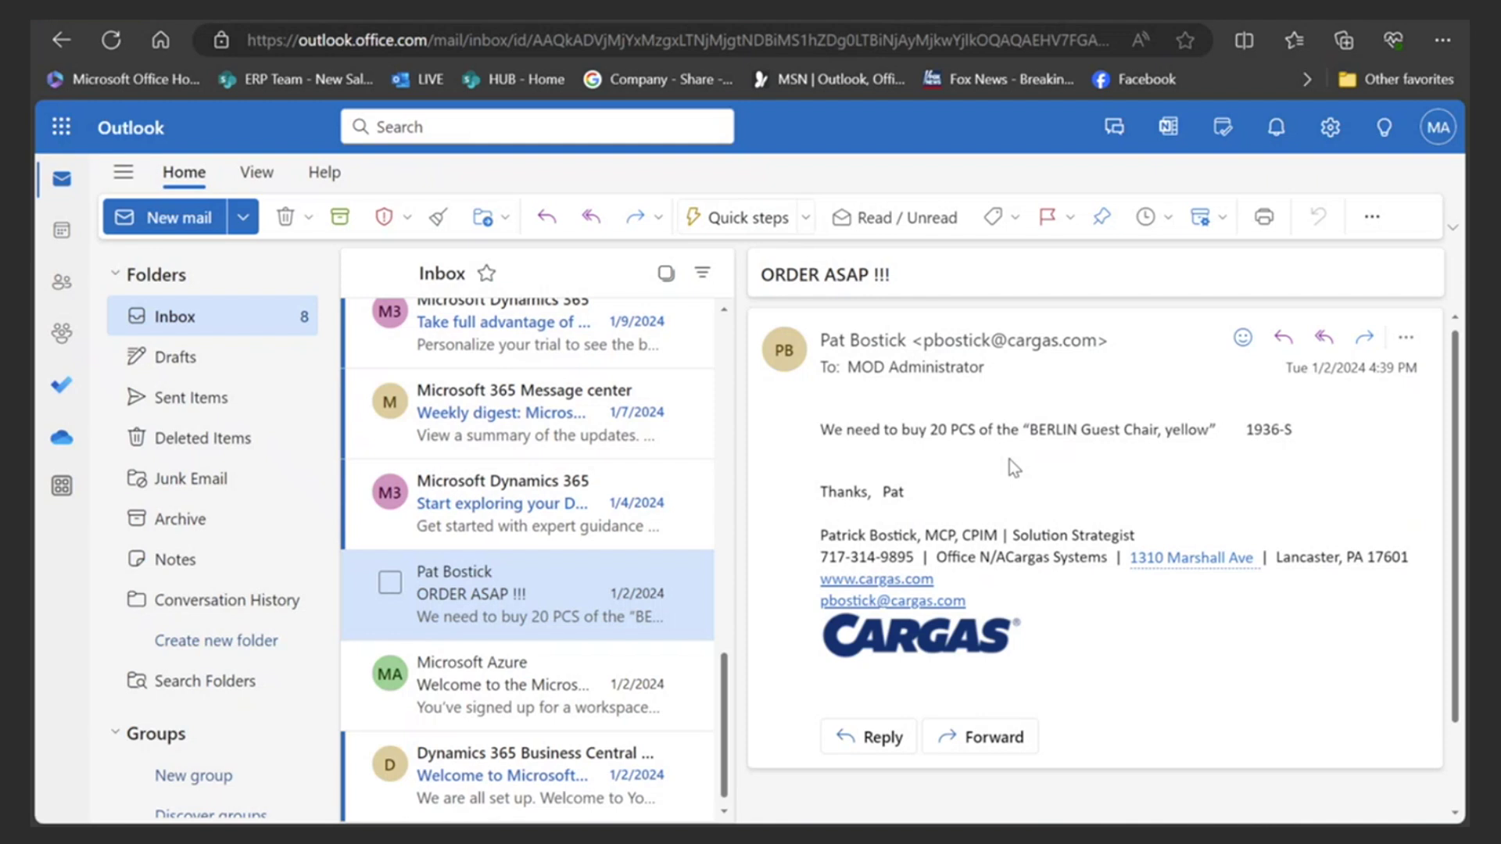
- Open the ORDER ASAP !!! email in its own maximized window
click(1404, 339)
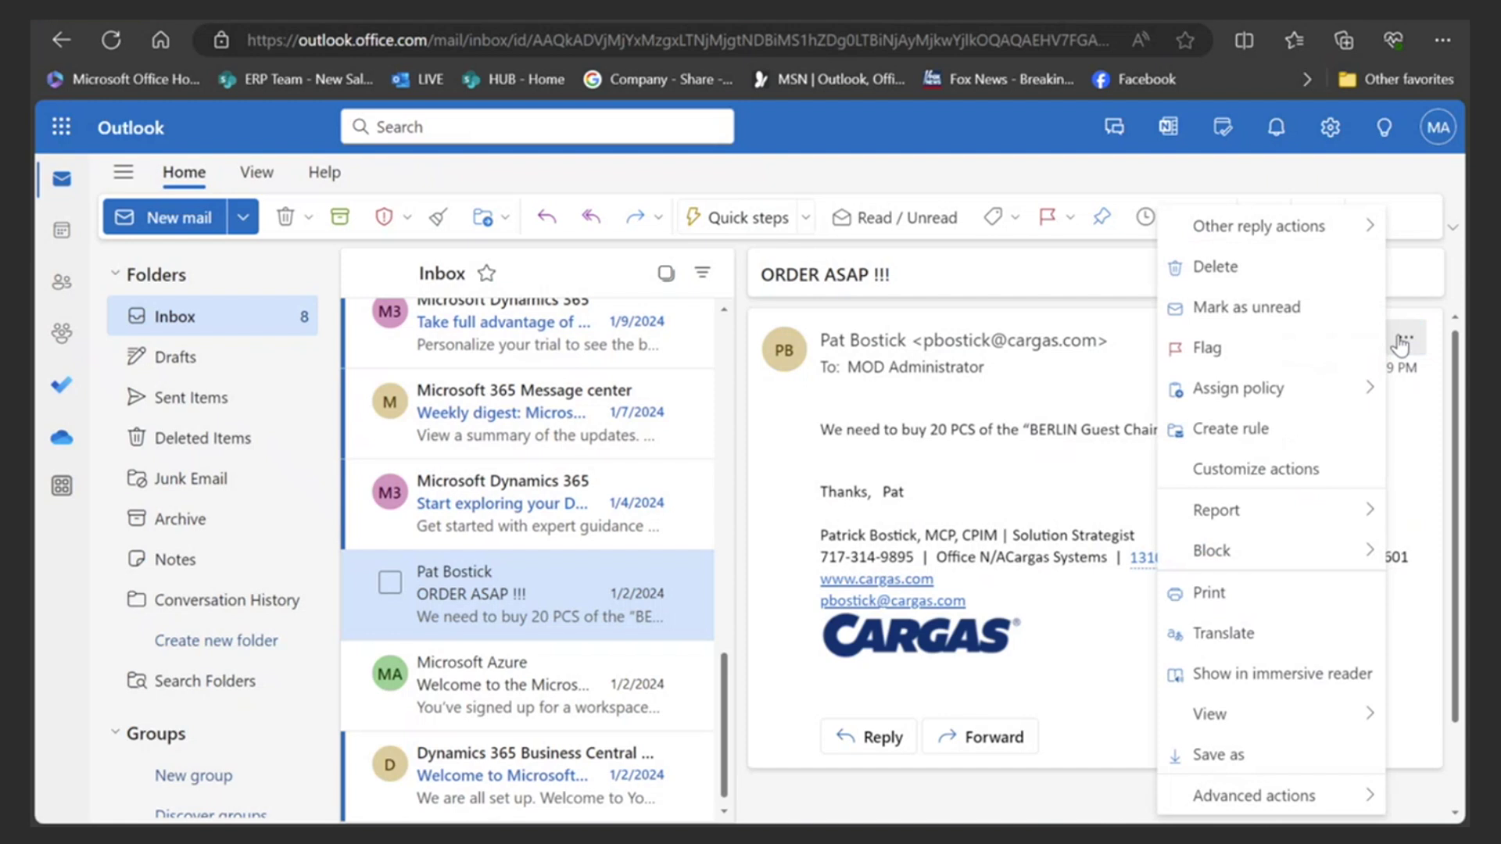
mouse_move(1230, 716)
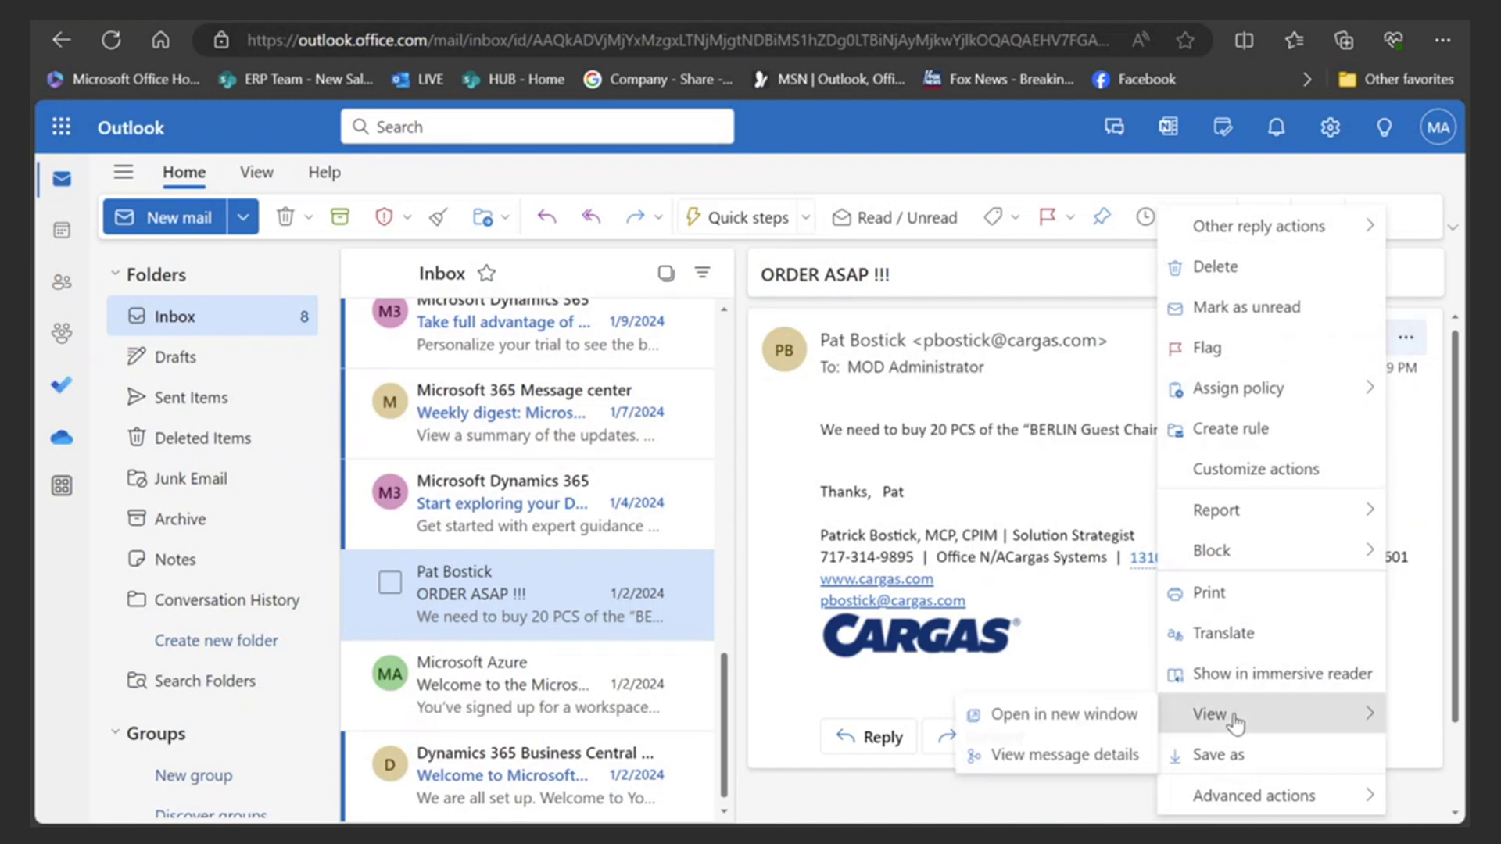
click(1133, 715)
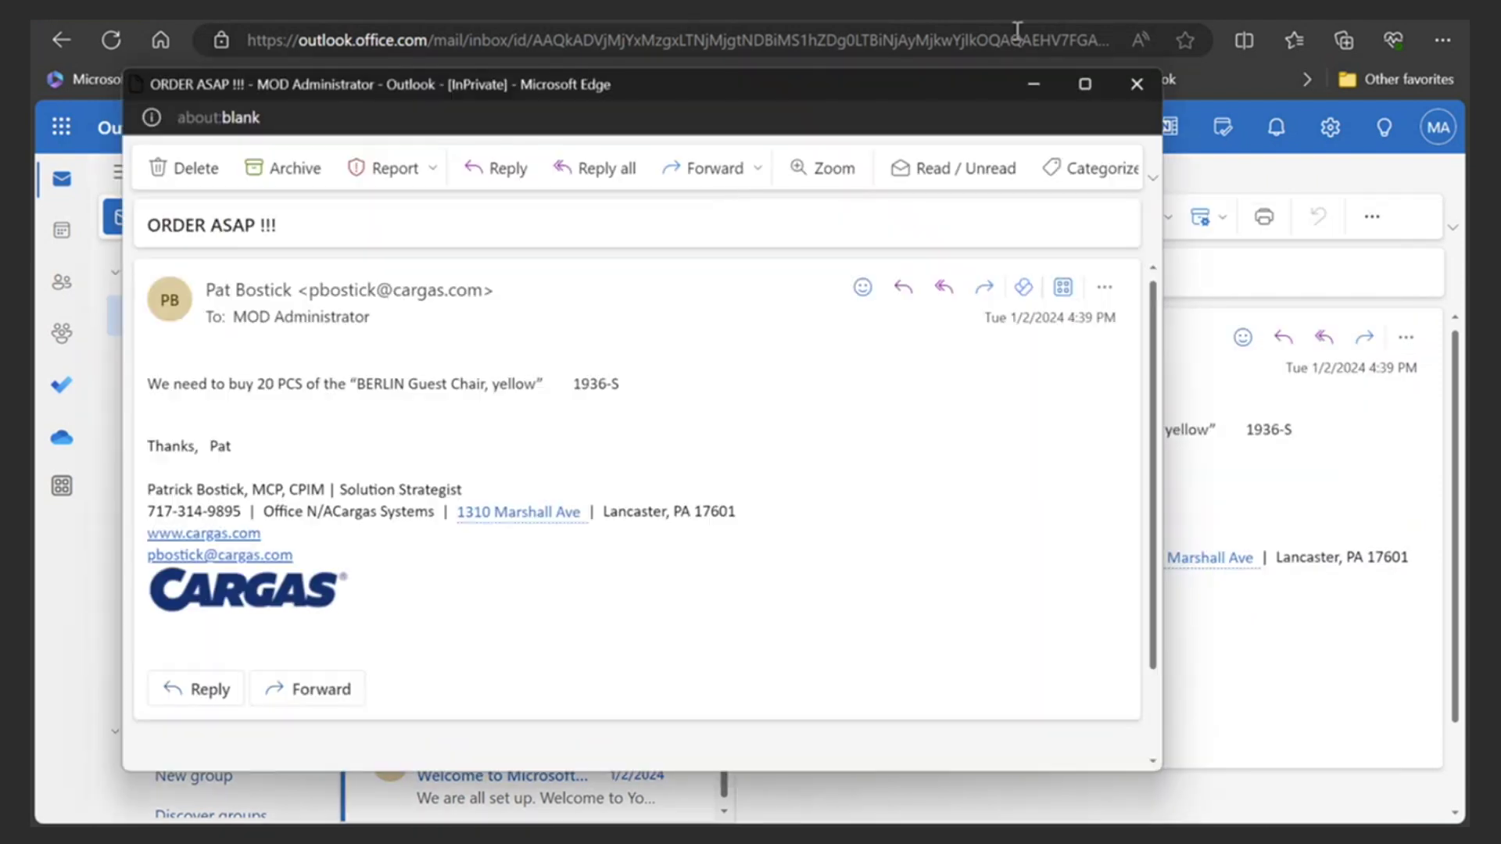
click(1085, 84)
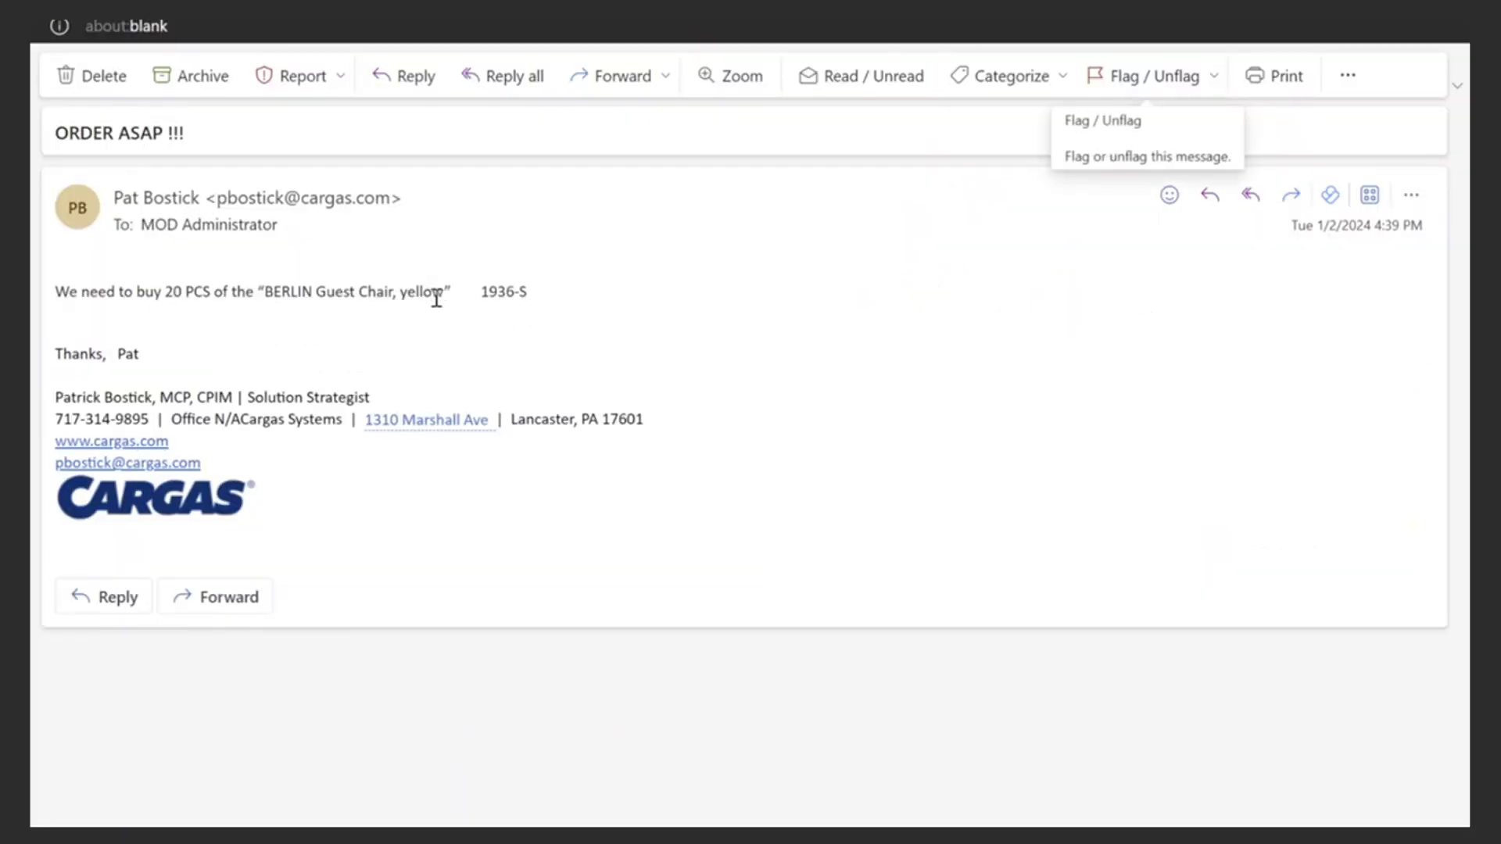
- Open Business Central Contact Insights for the sender, showing customer C00010 PJB Enterprises
click(1369, 197)
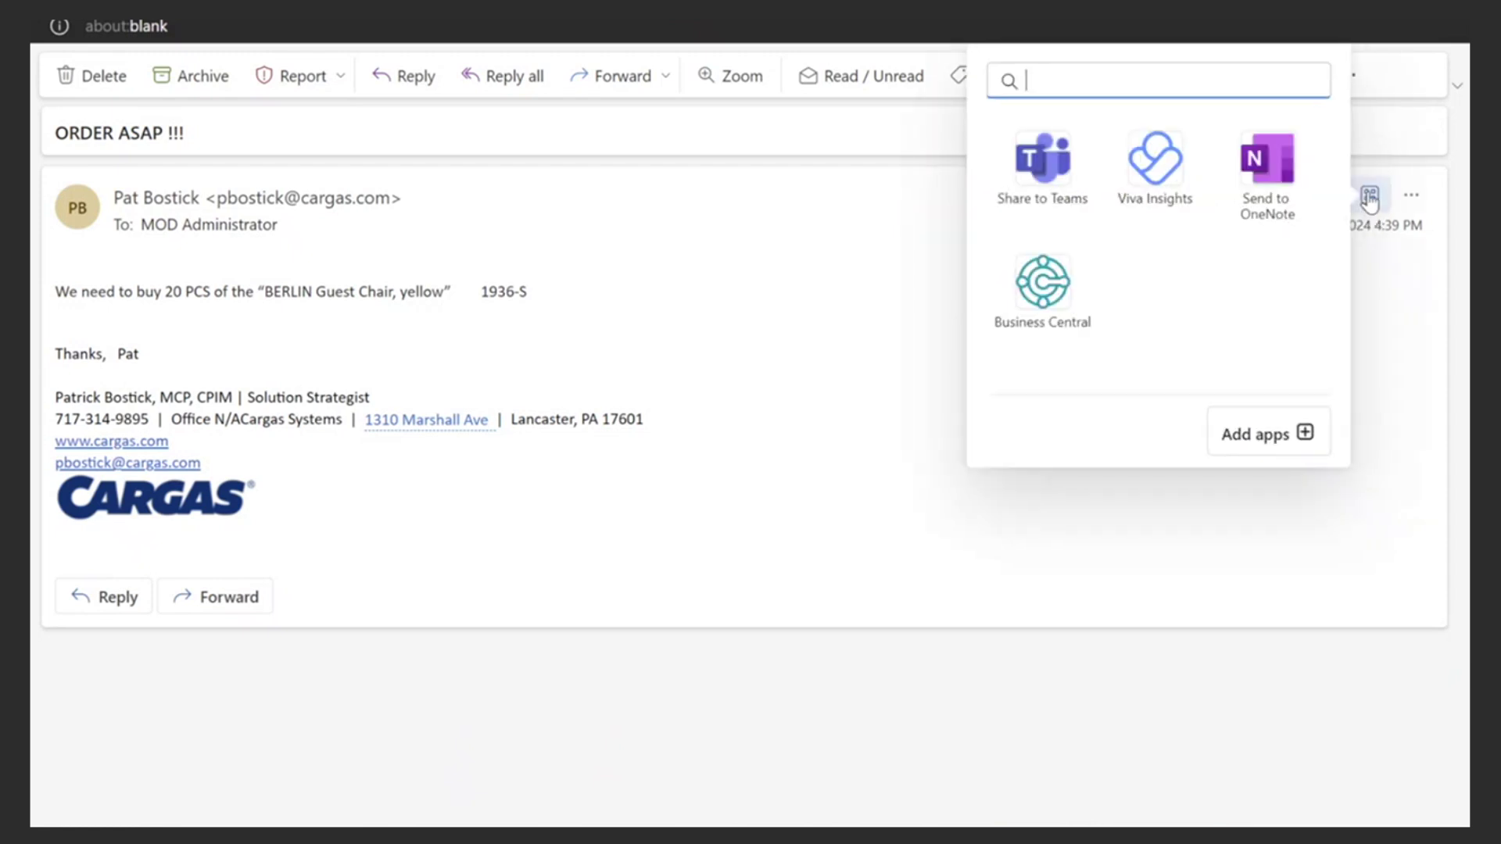
click(1045, 297)
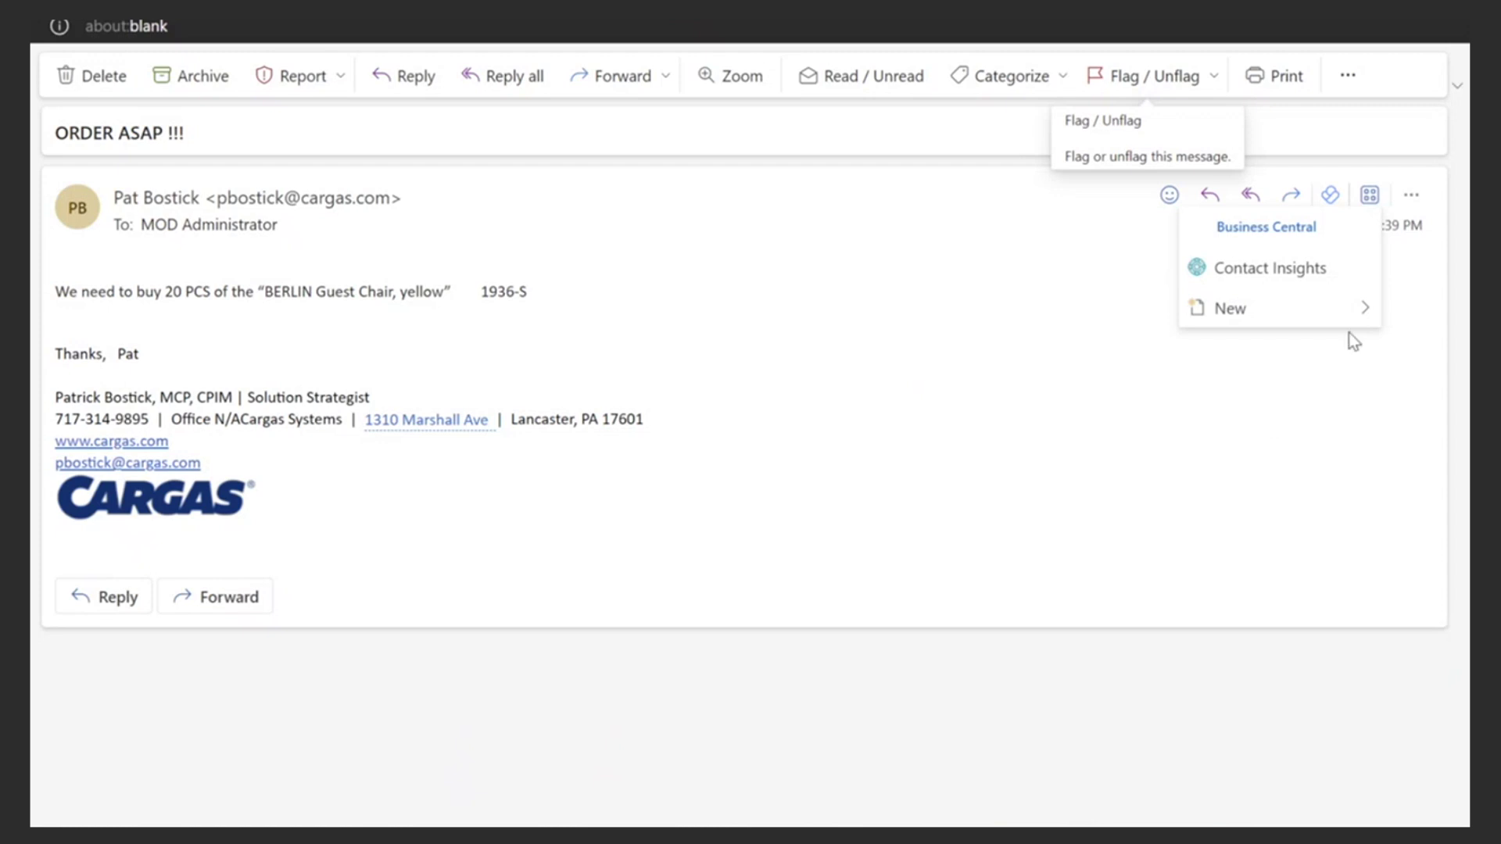
click(1251, 271)
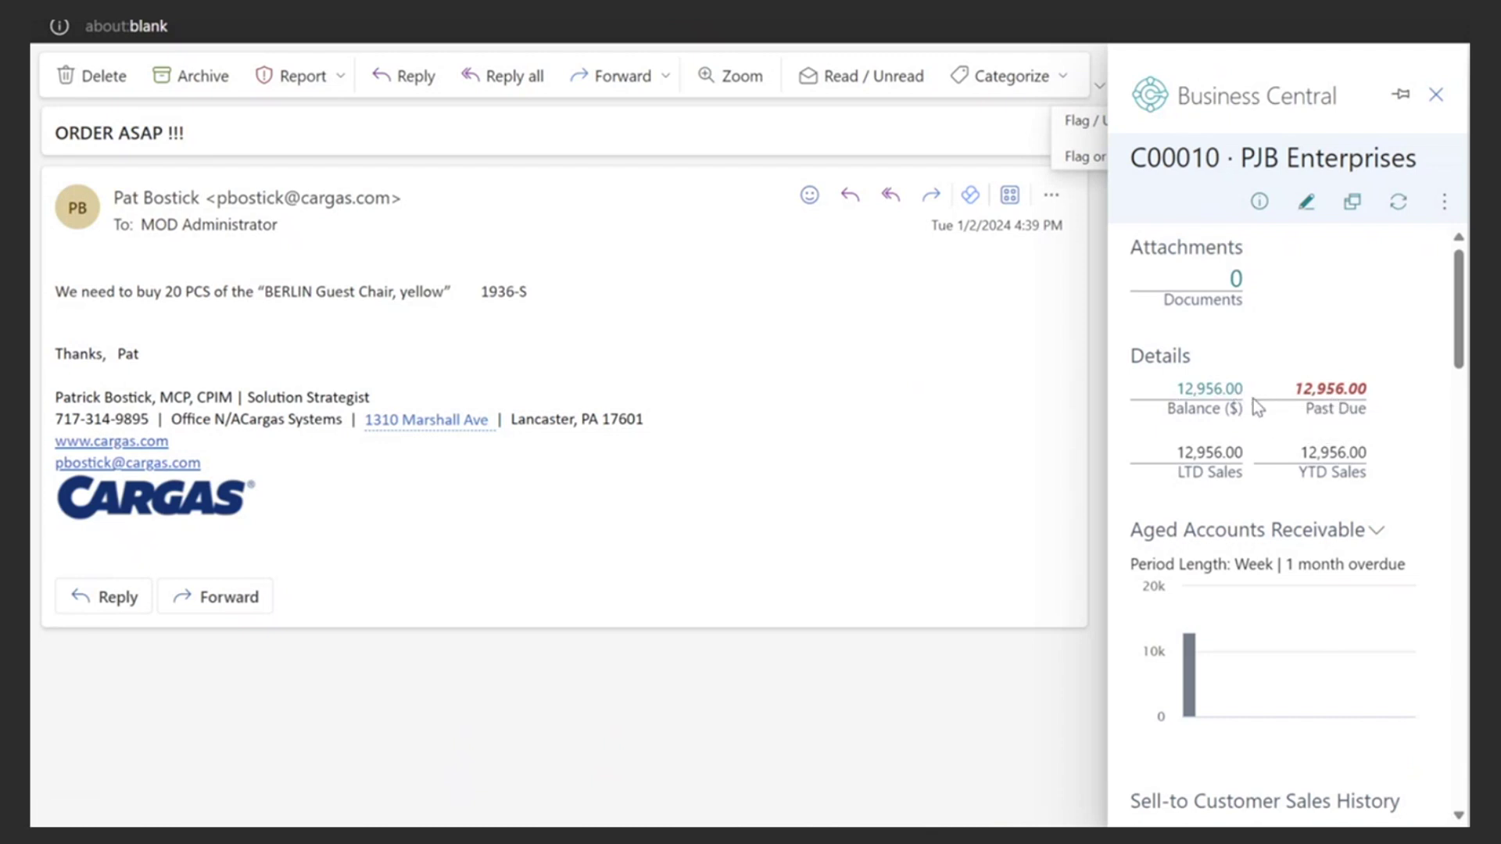
- Review PJB Enterprises' statistics (23,485.00 outstanding, 9 ongoing sales orders) and open the more-actions menu
scroll(1268, 453, down, 7)
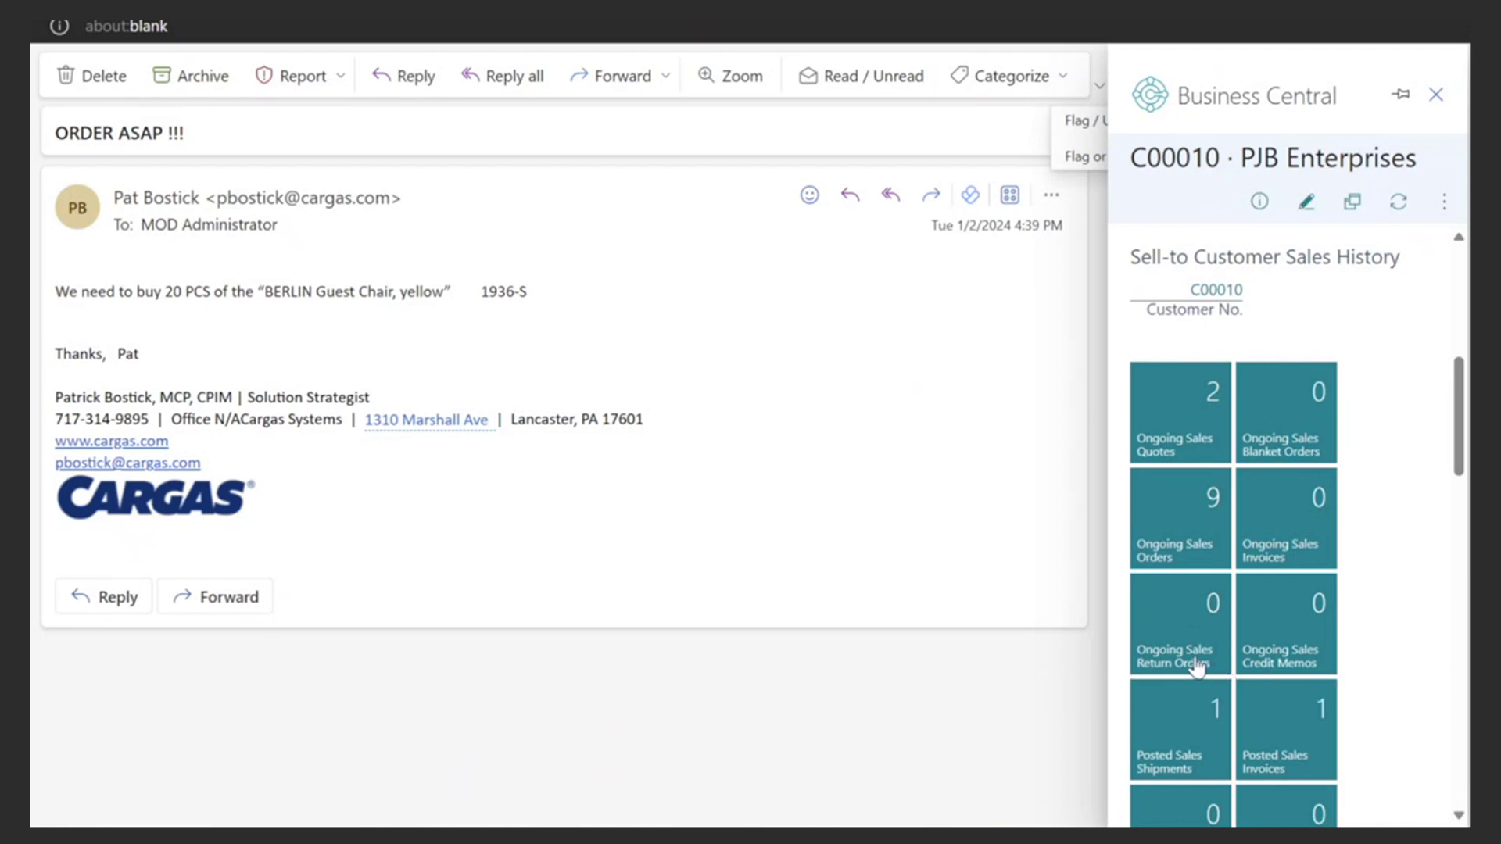
scroll(1195, 665, down, 2)
scroll(1196, 664, down, 5)
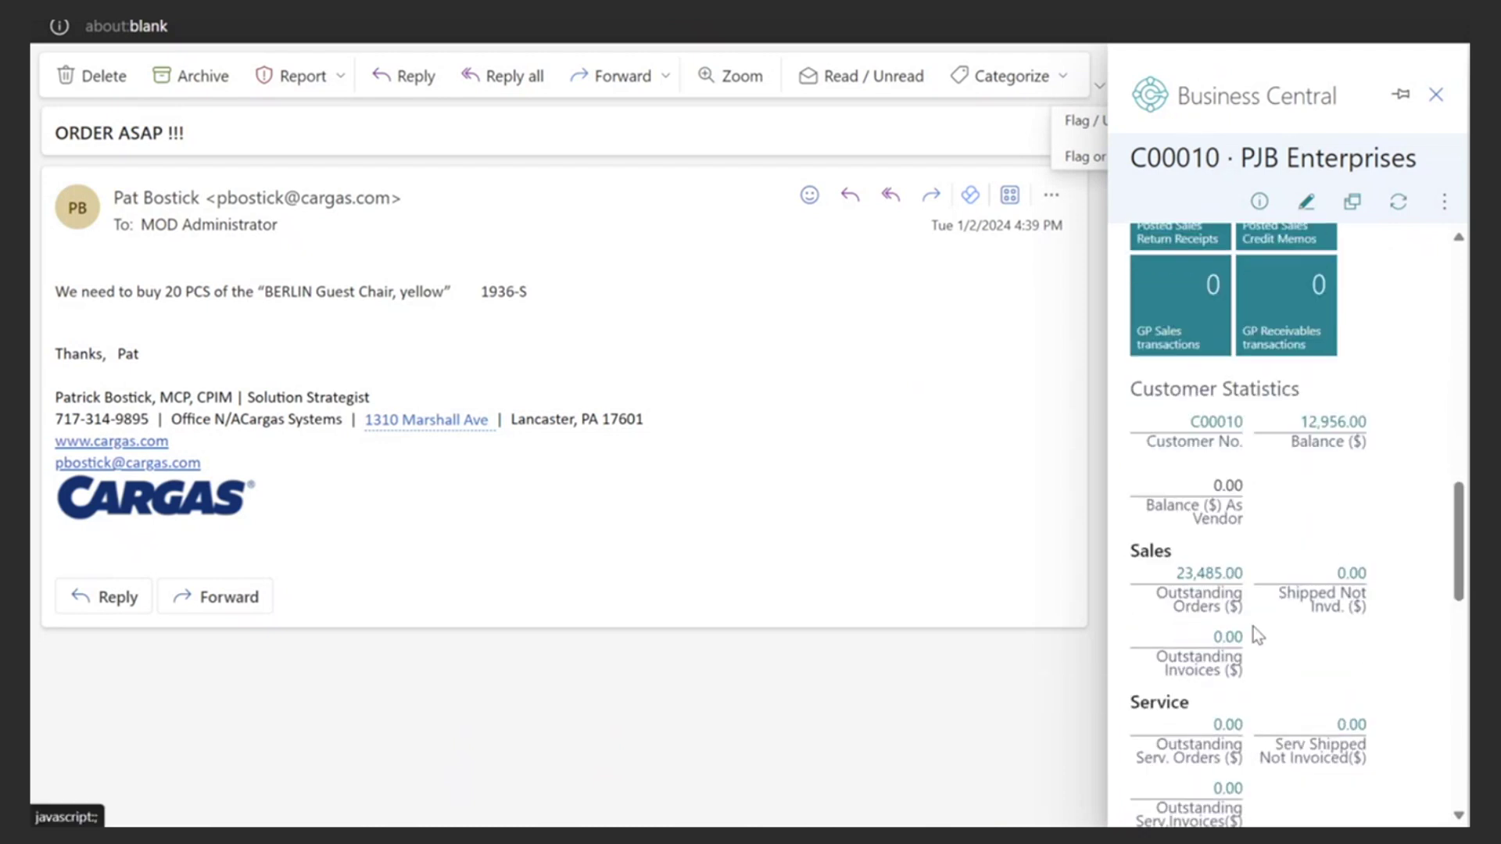
scroll(1267, 637, down, 2)
scroll(1272, 642, down, 3)
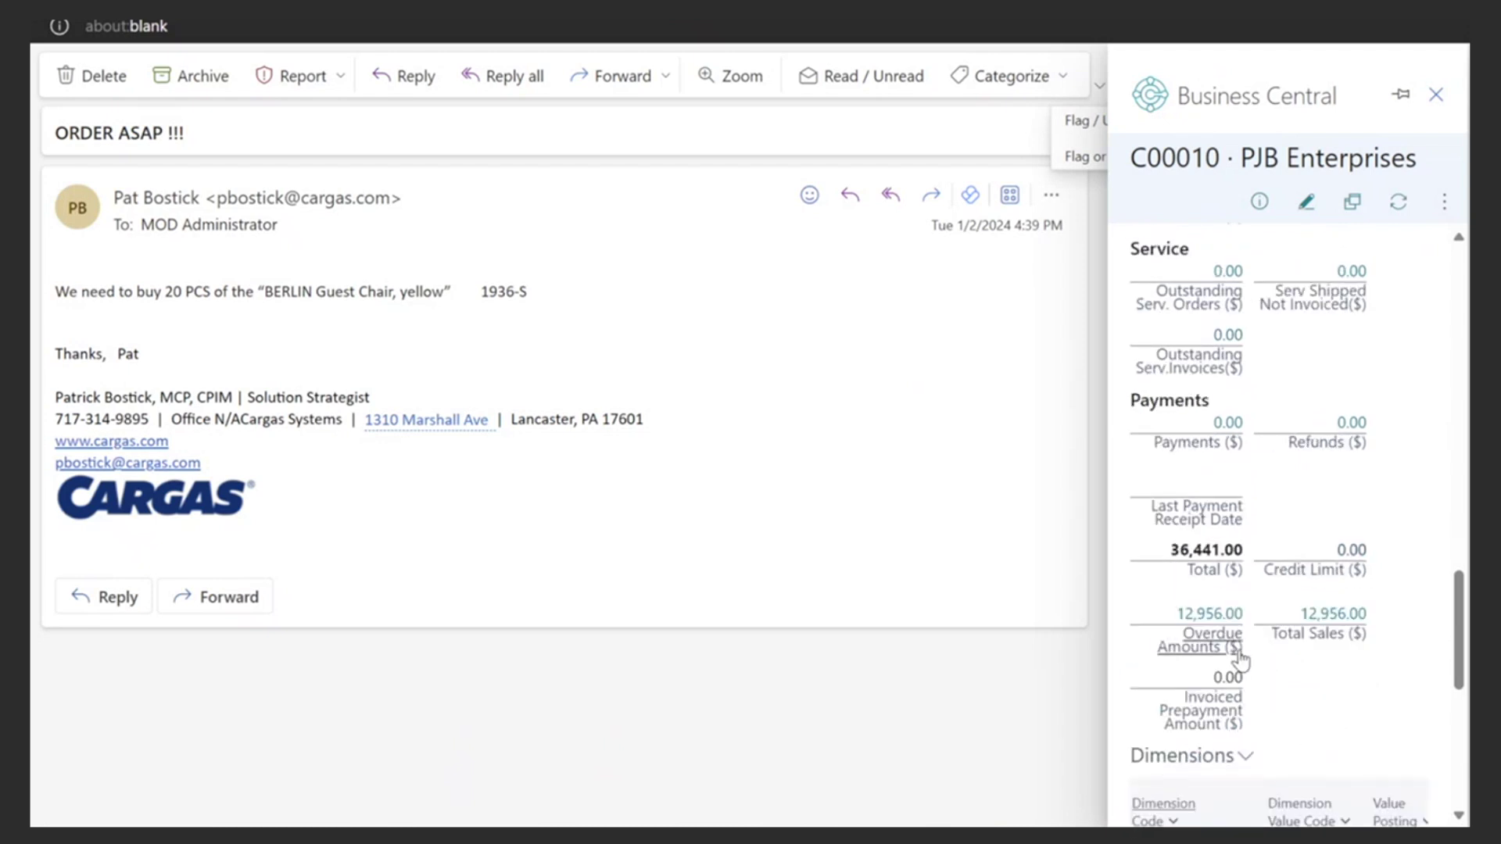
scroll(1243, 641, up, 9)
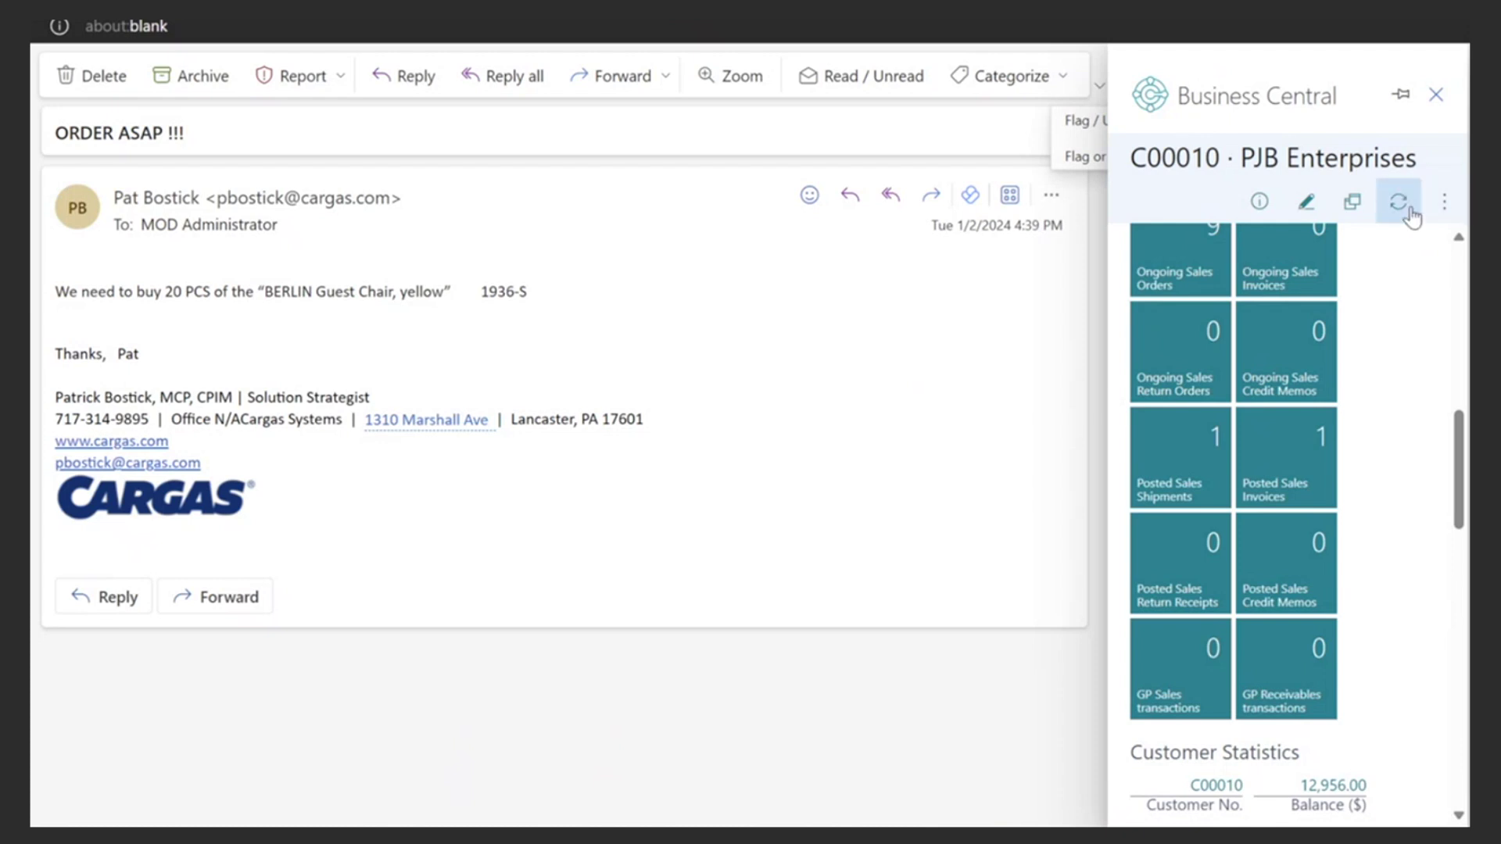
click(1445, 205)
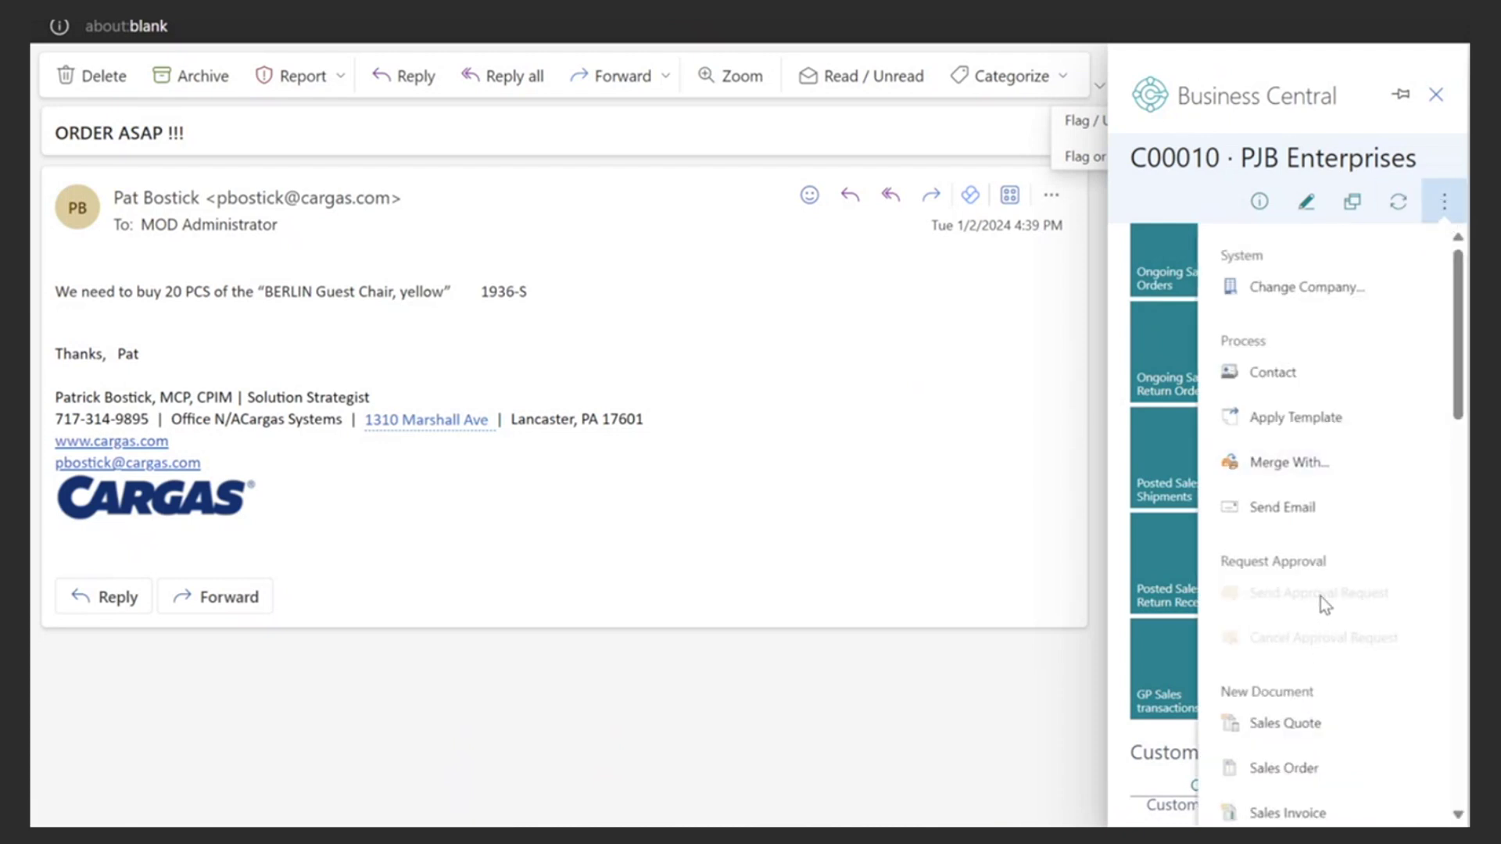
- Start a new sales order from the email and mark suggested item 1936-S BERLIN Guest Chair for adding
click(1304, 774)
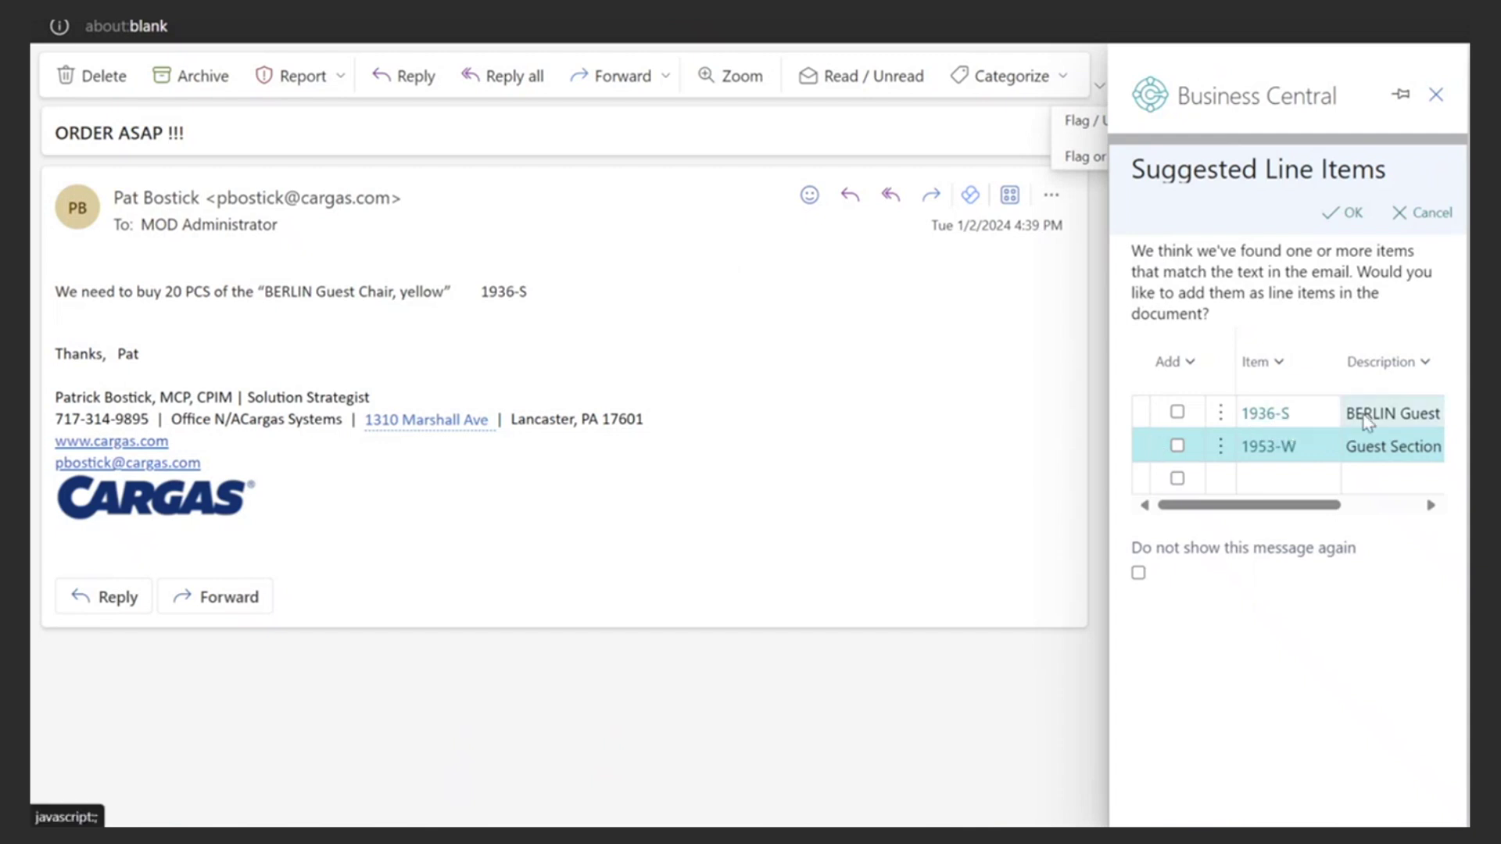
drag(1279, 509, 1220, 509)
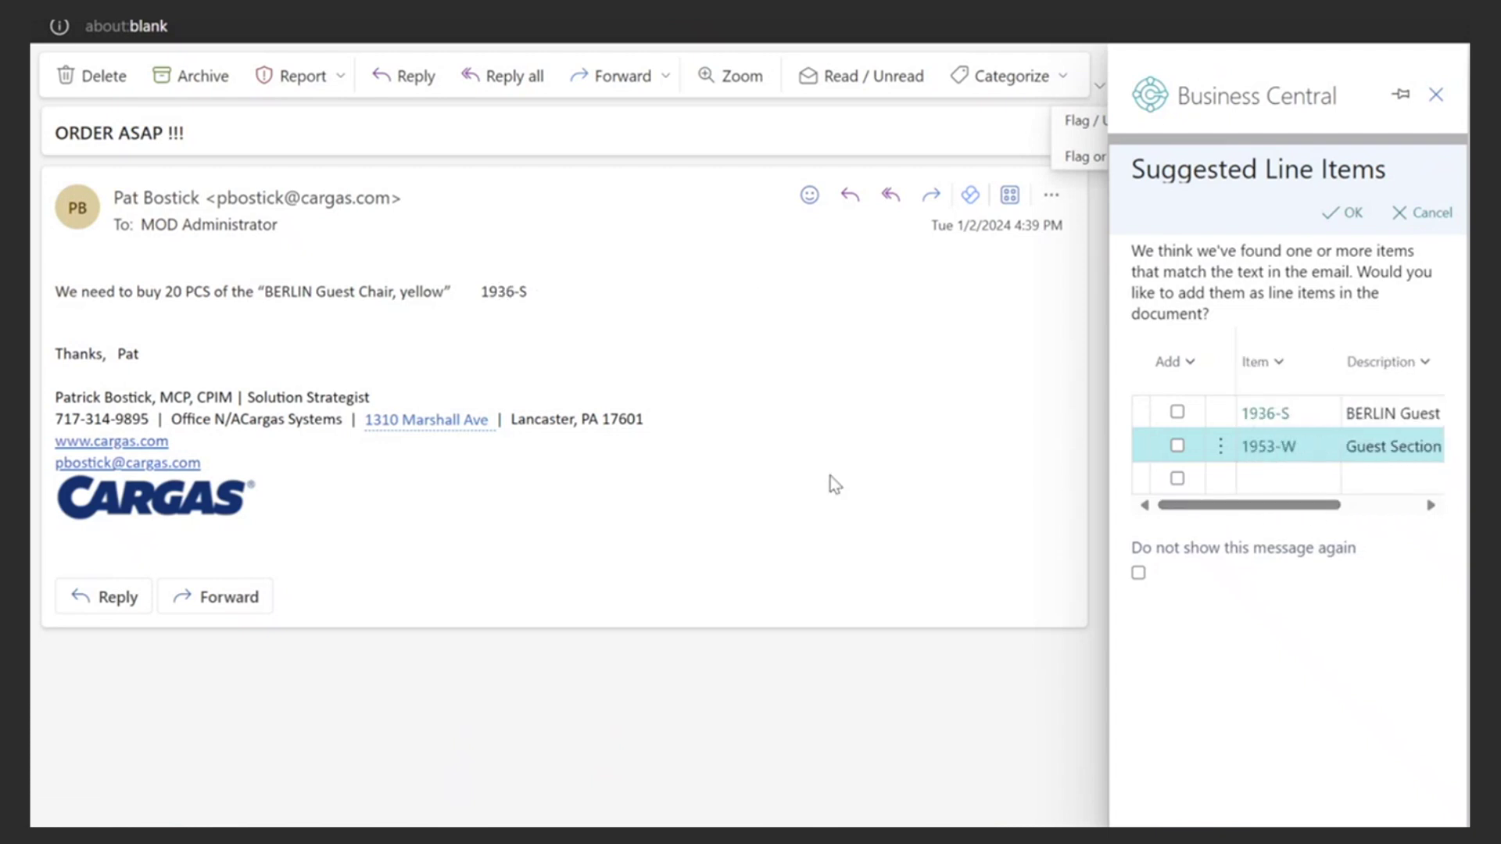
click(1177, 414)
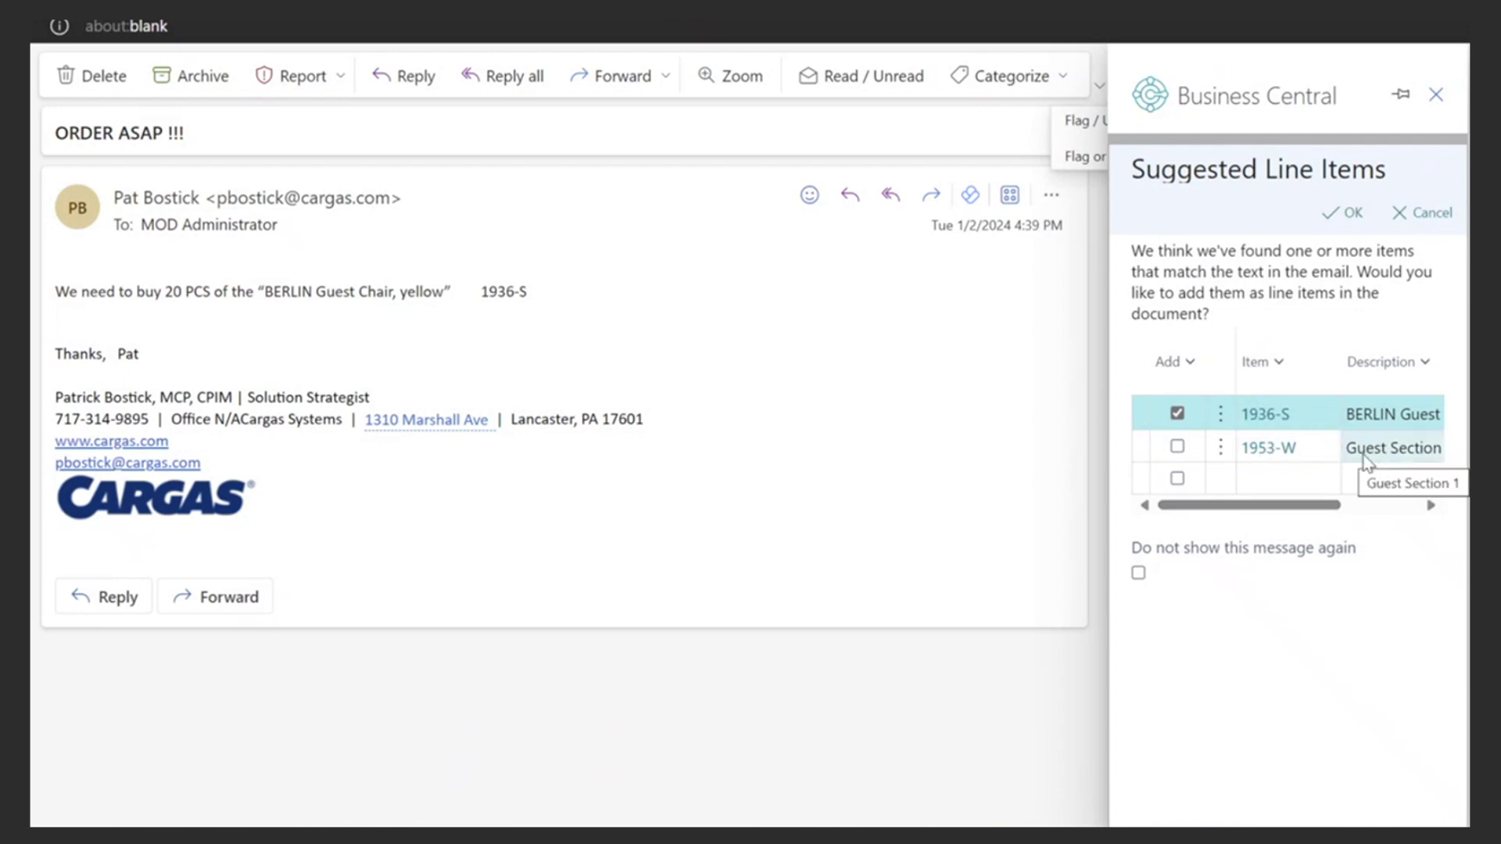
drag(1299, 513, 1263, 516)
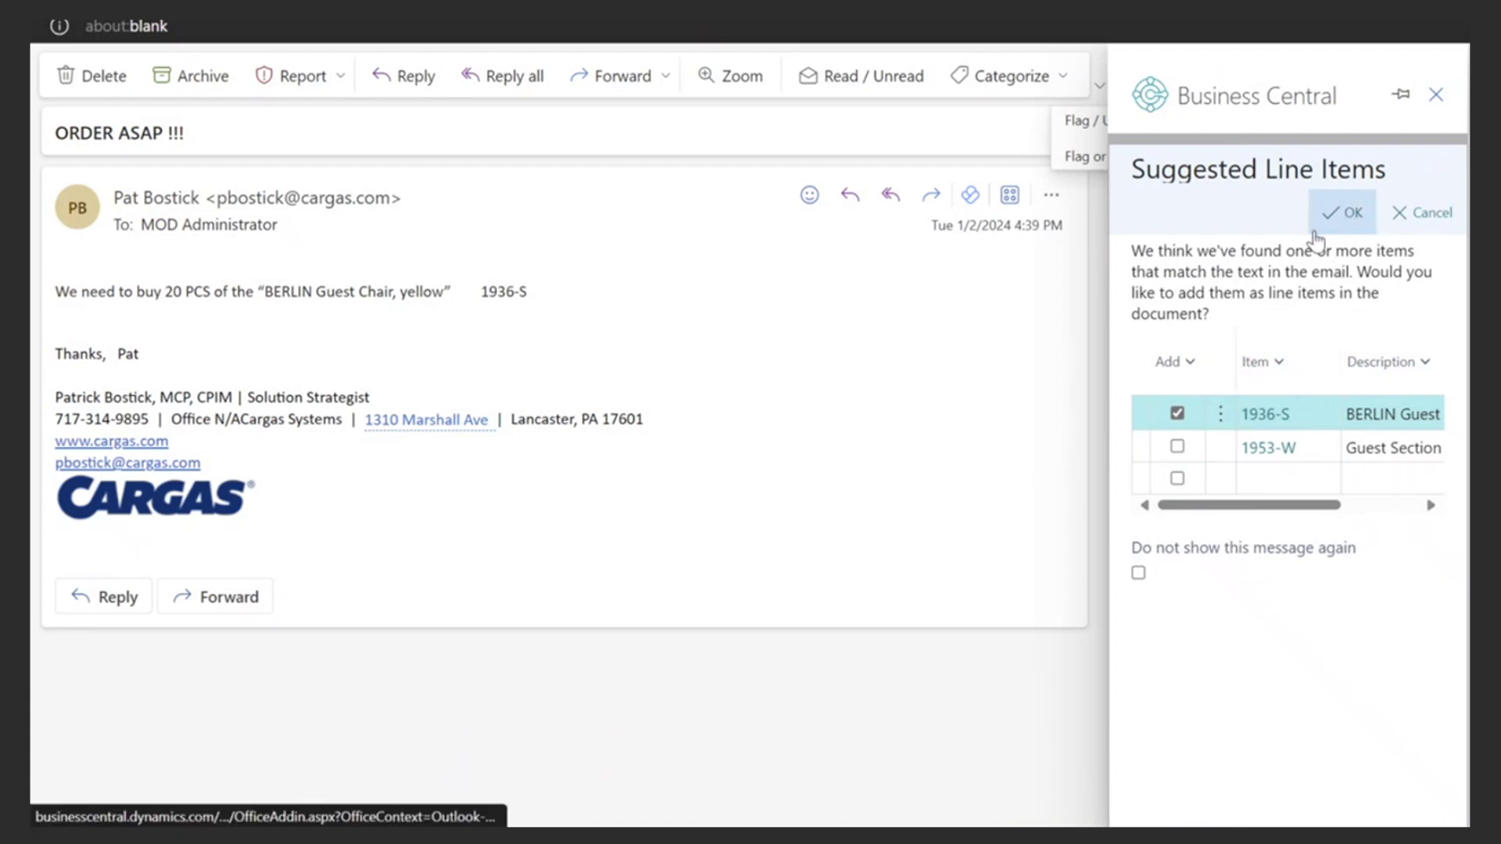
- Accept the 1936-S line, set its quantity to 20 (3,856.00 total), and close the add-in
click(1348, 220)
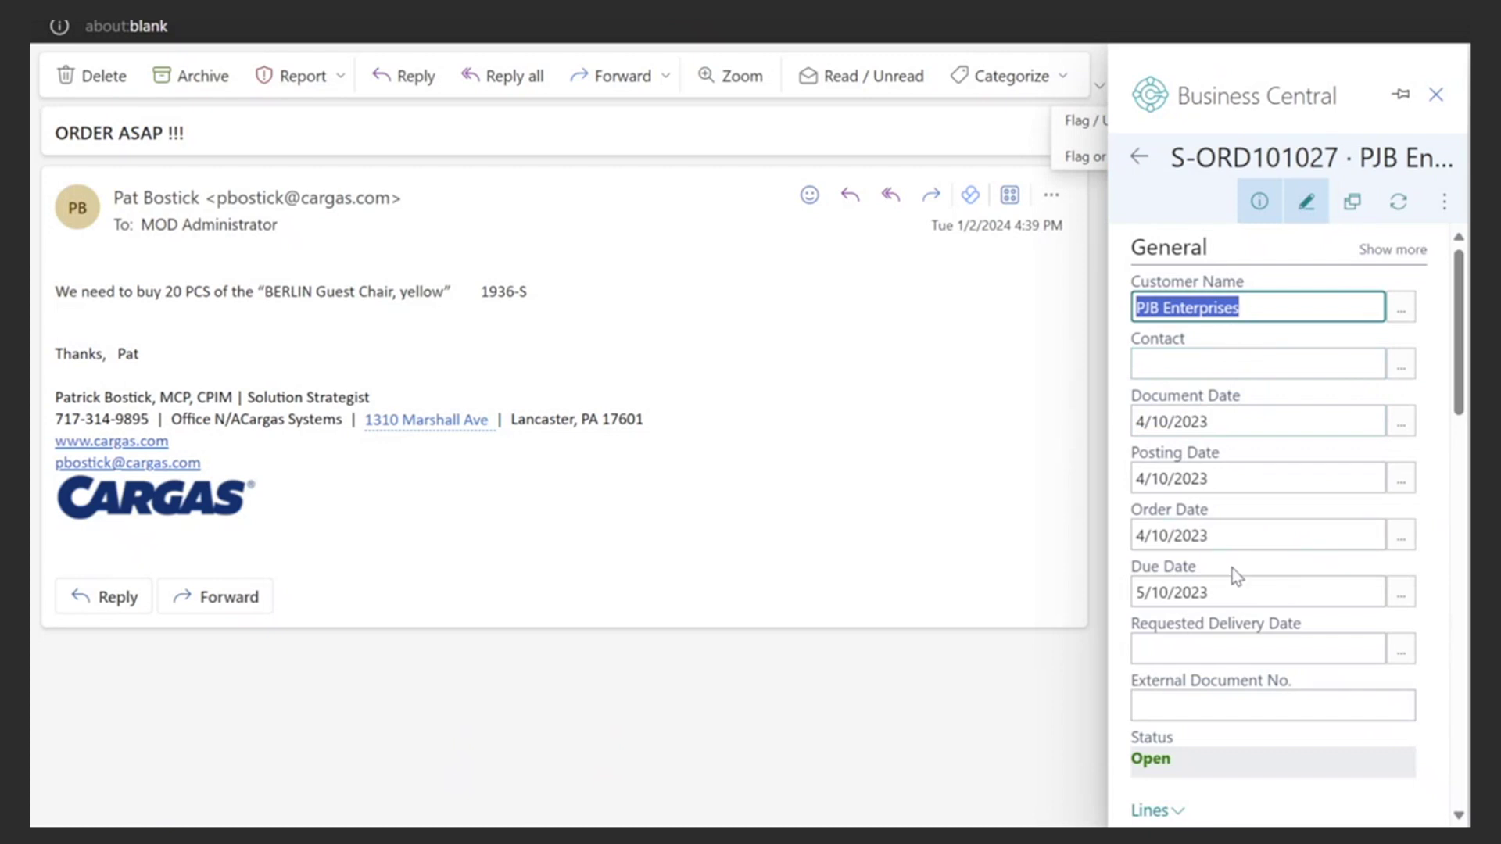
scroll(1227, 511, down, 5)
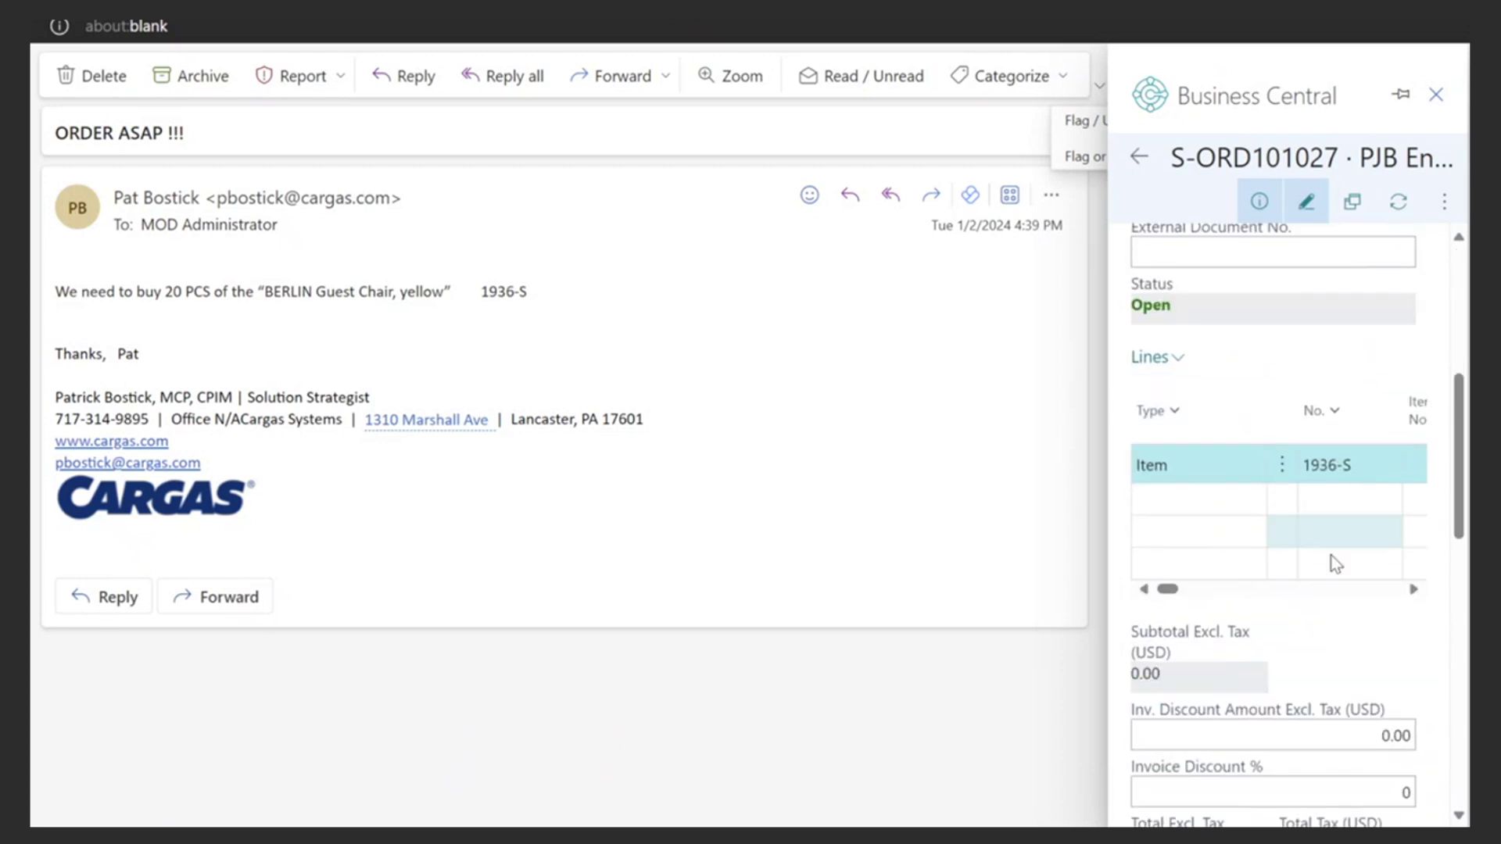
drag(1176, 594, 1226, 599)
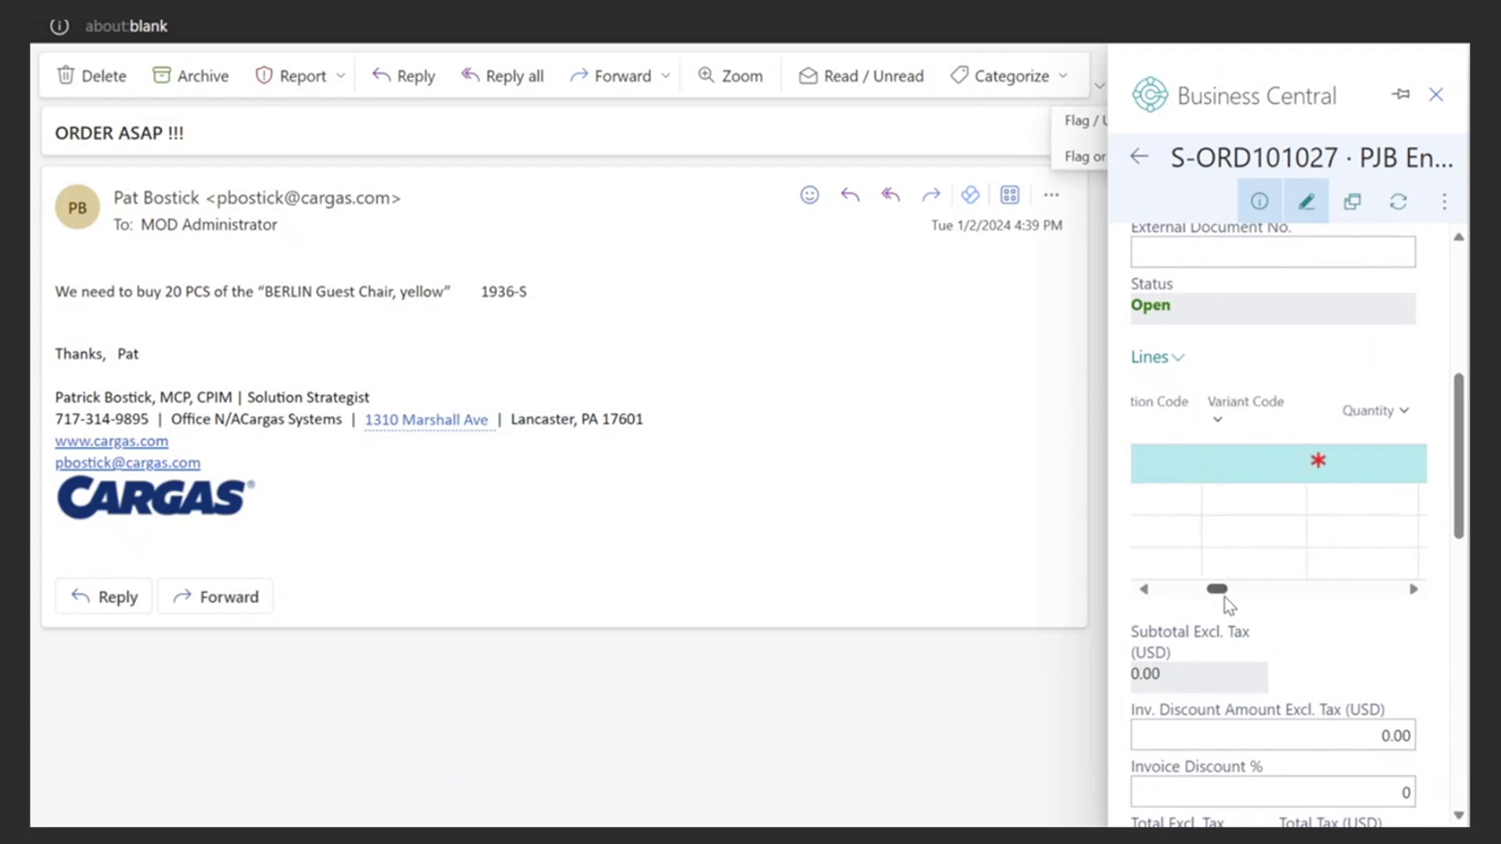
click(1372, 463)
text(20)
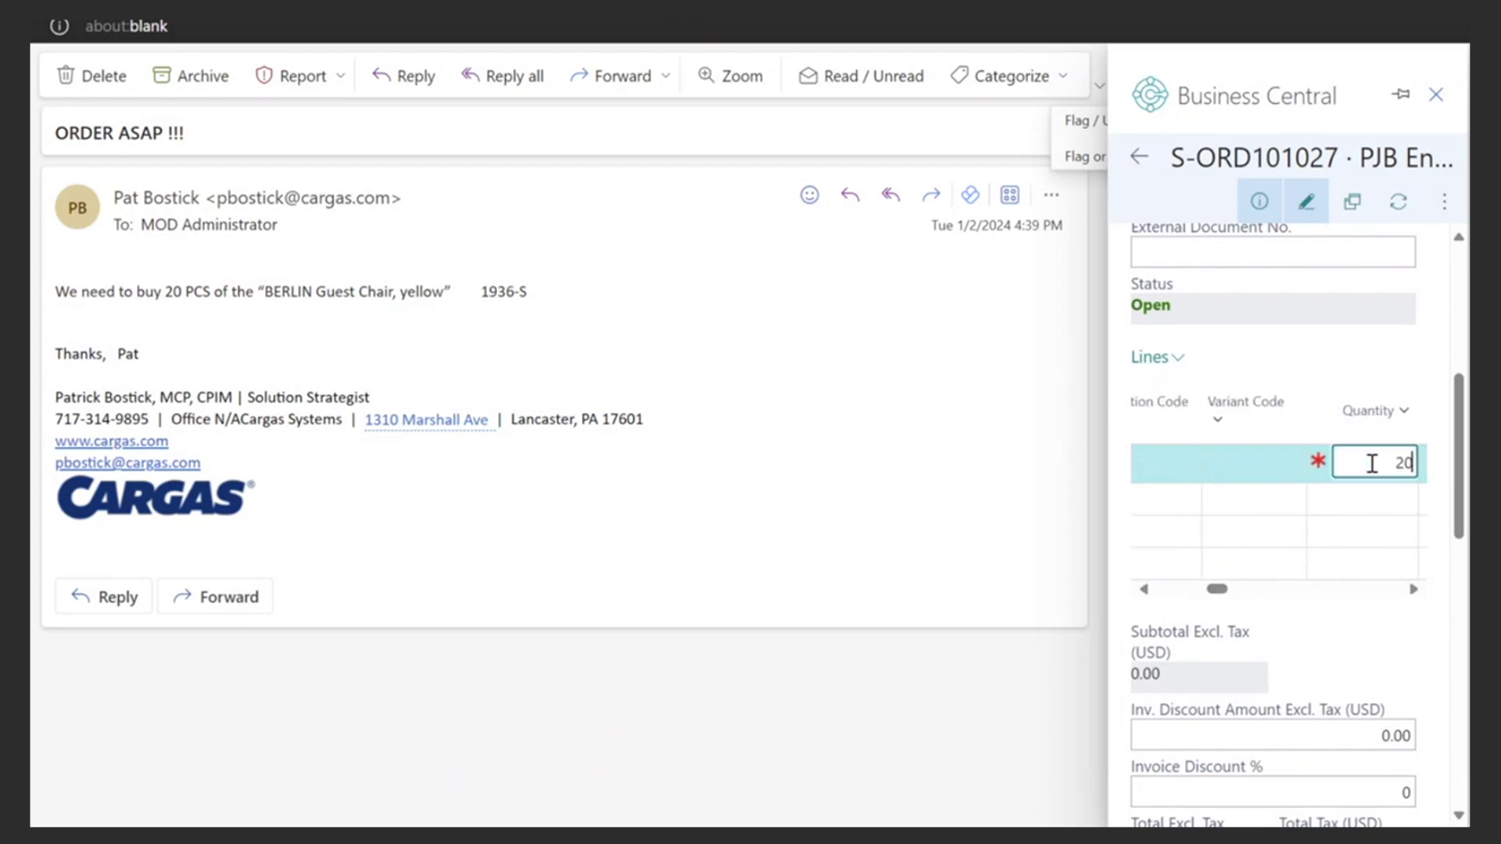
key(Tab)
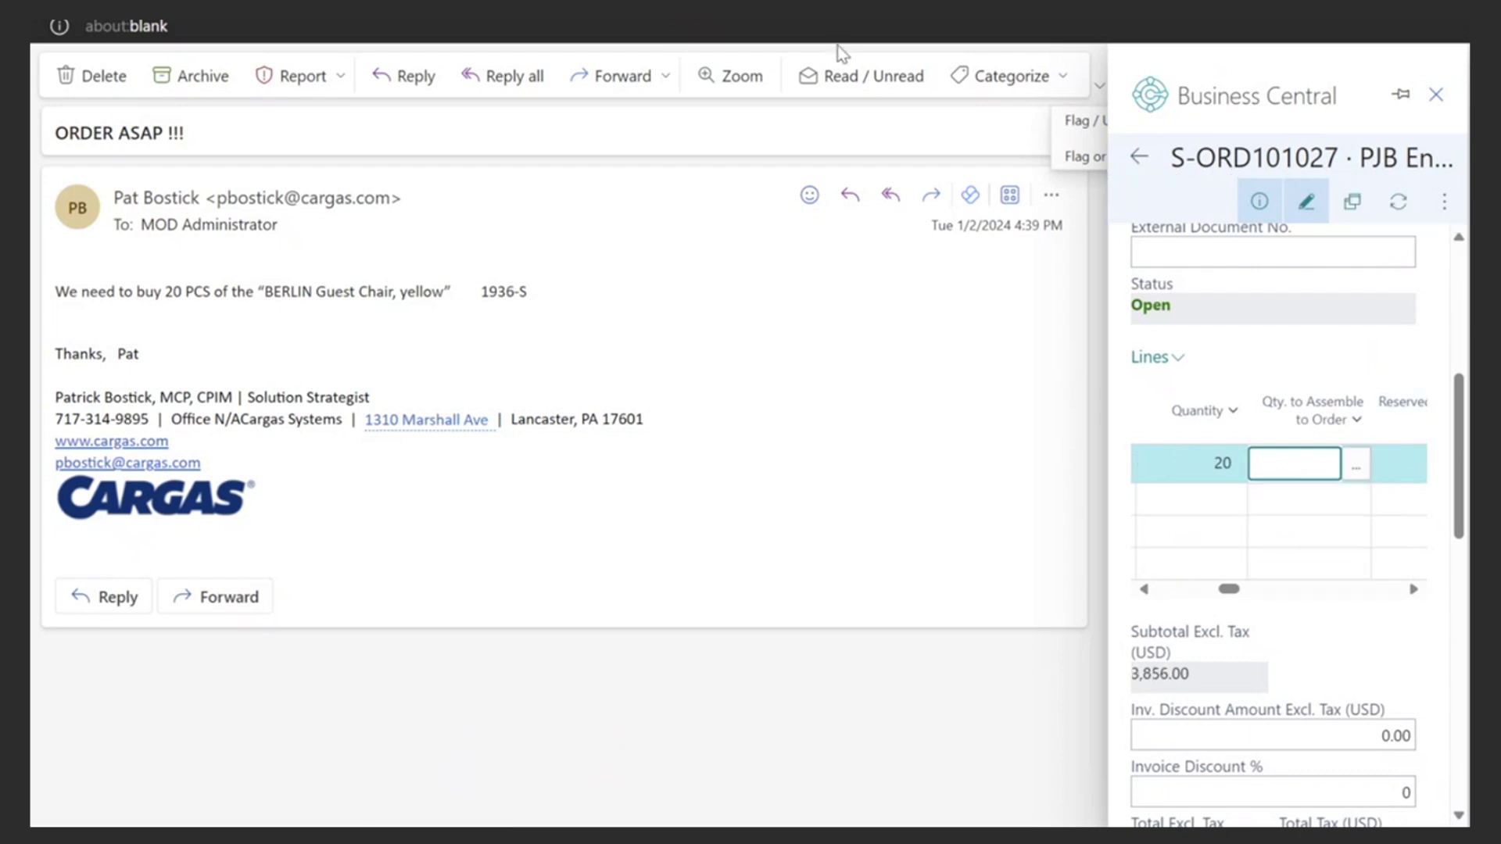
click(1436, 94)
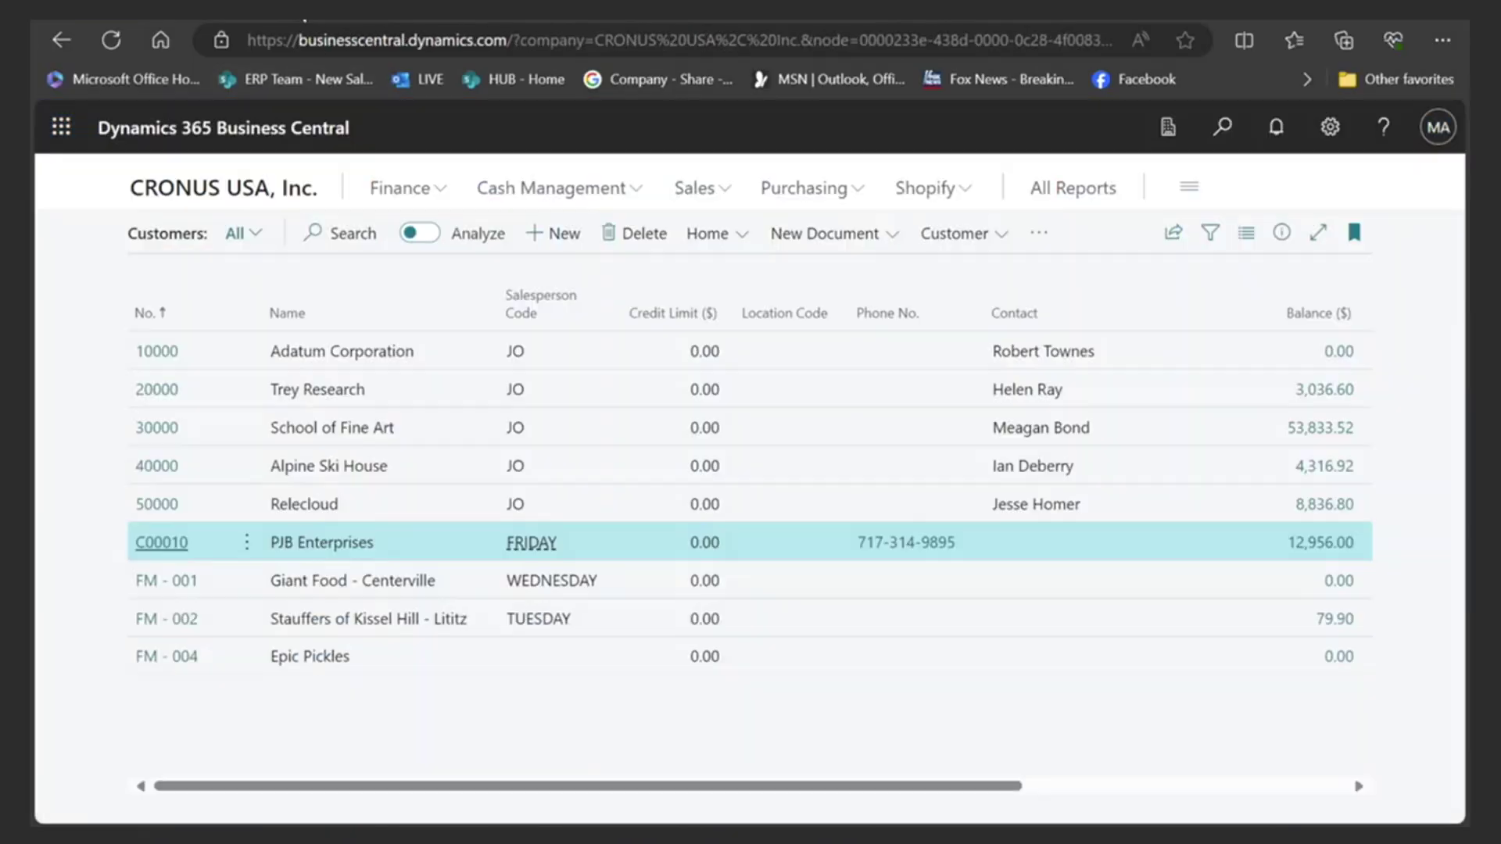
- Open the Sales Orders list from the CRONUS USA, Inc. home page
click(258, 192)
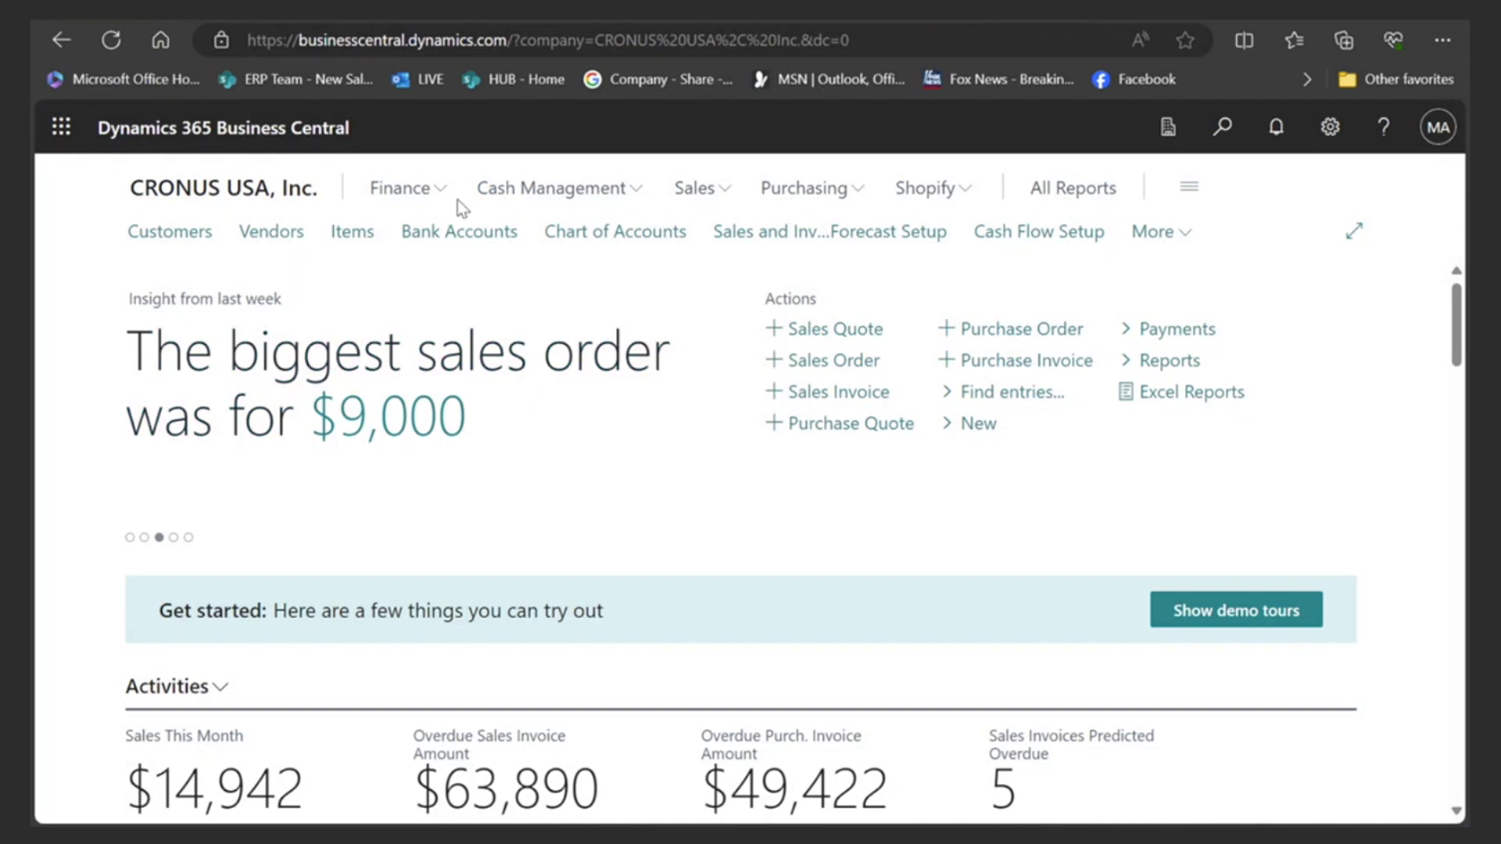
click(678, 197)
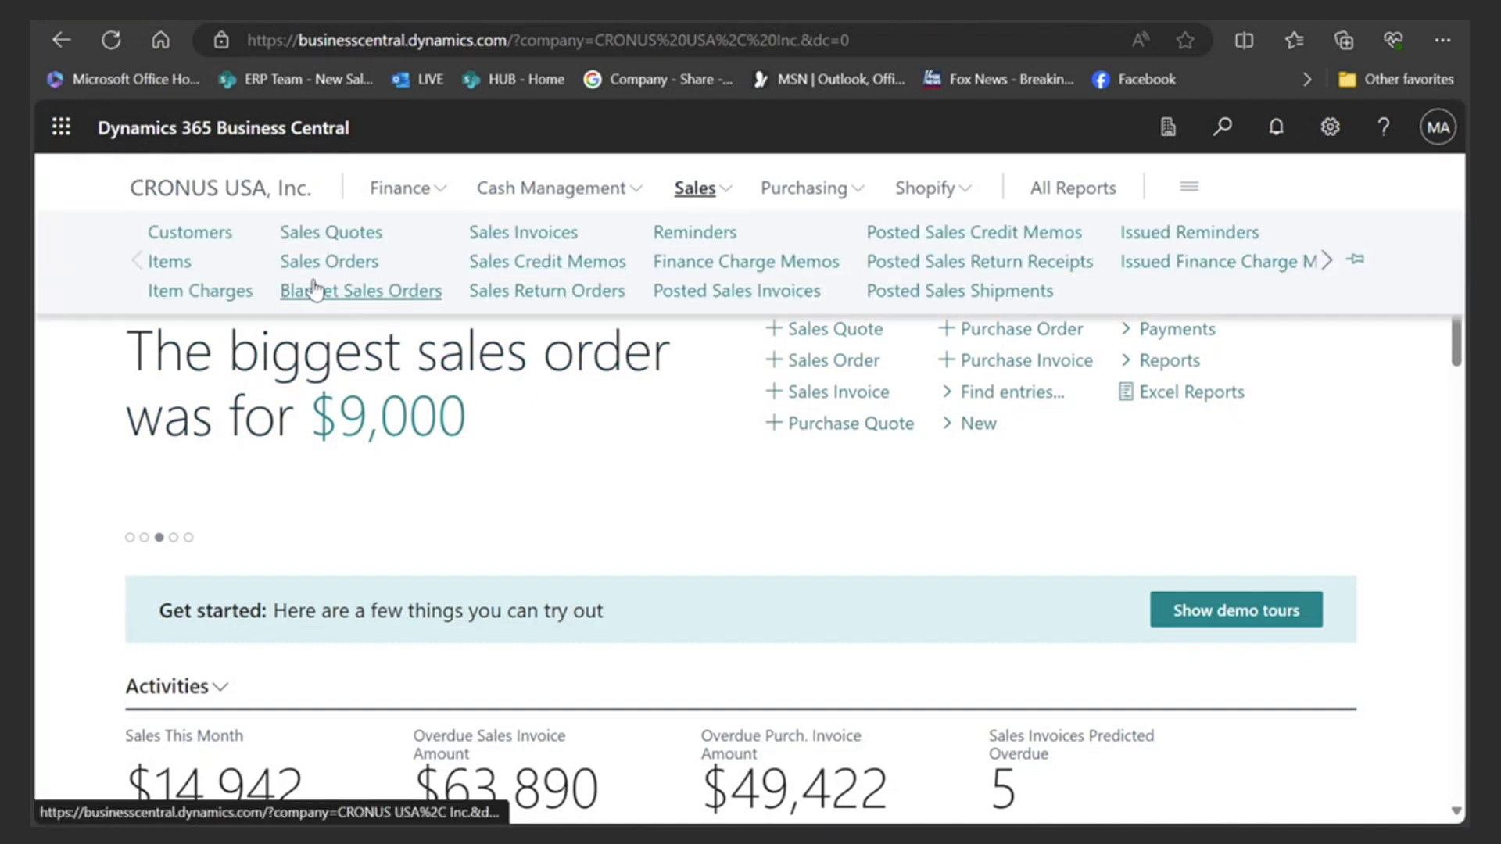
click(329, 261)
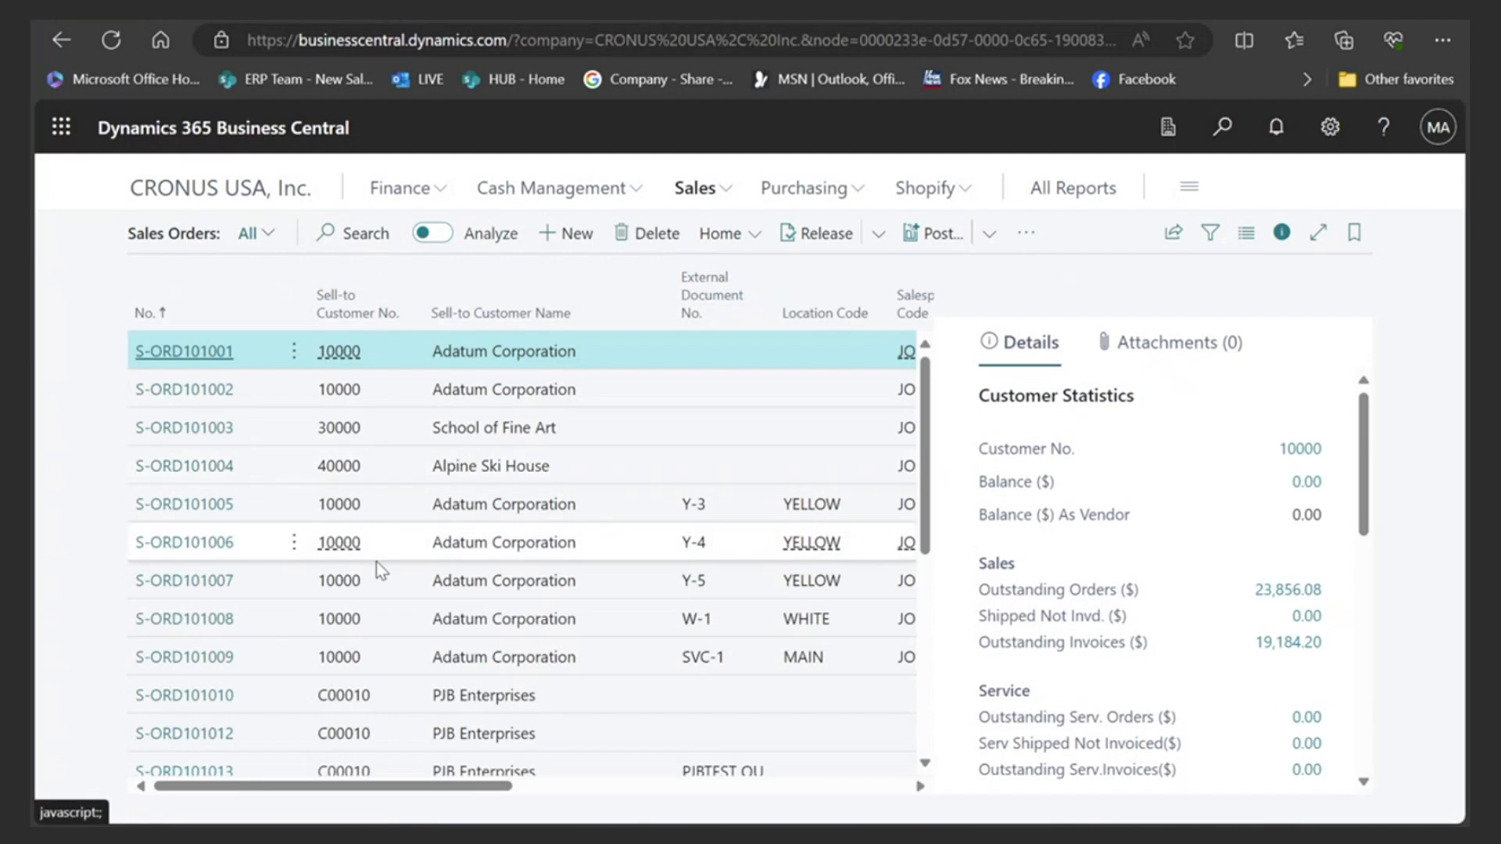
scroll(414, 586, down, 5)
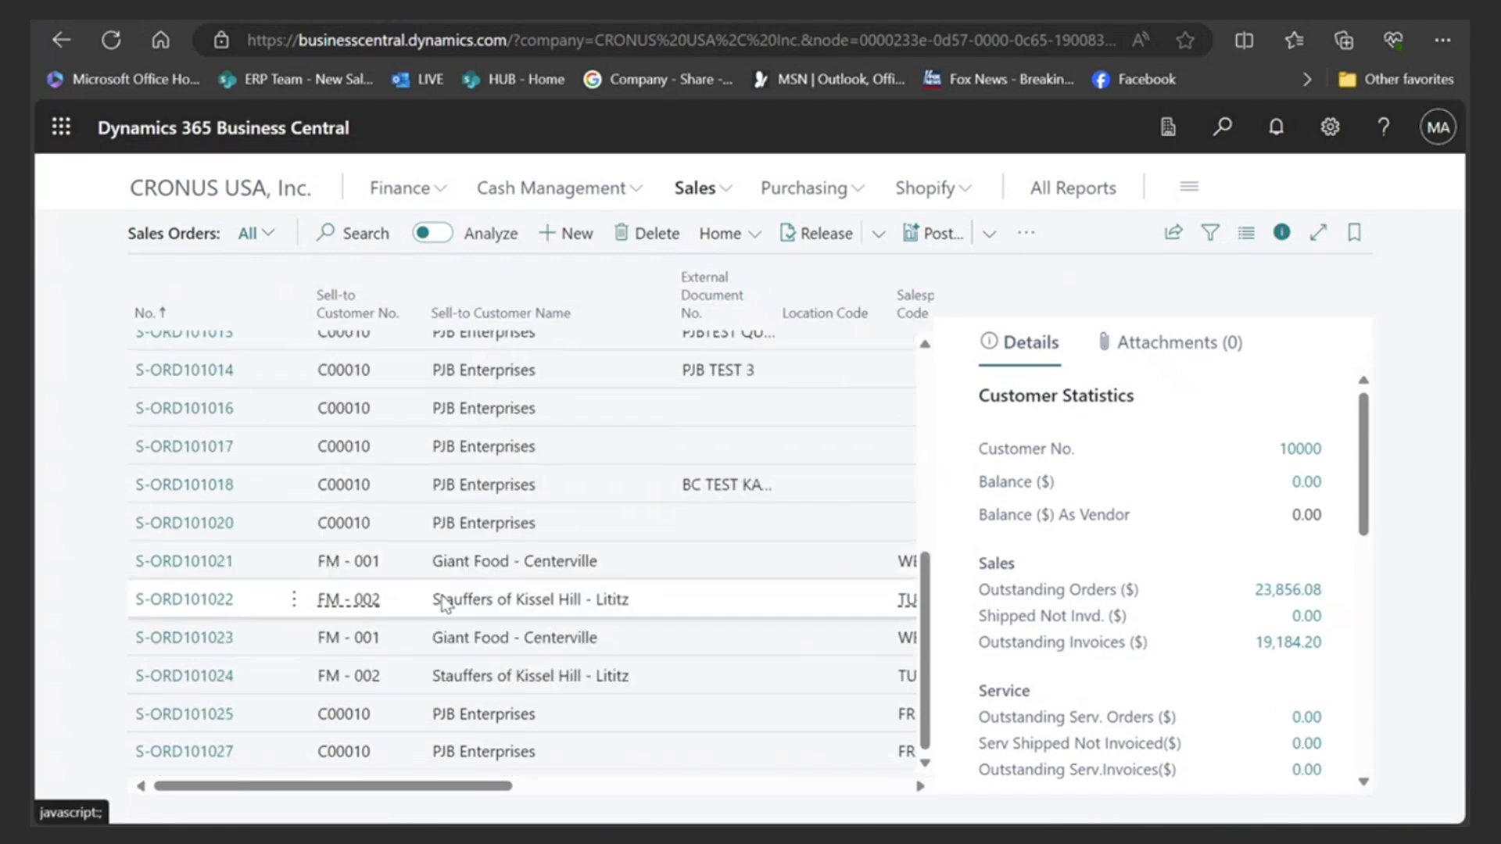
- Confirm order S-ORD101027 lists 20 BERLIN Guest Chair, yellow, then return to the home page
click(187, 756)
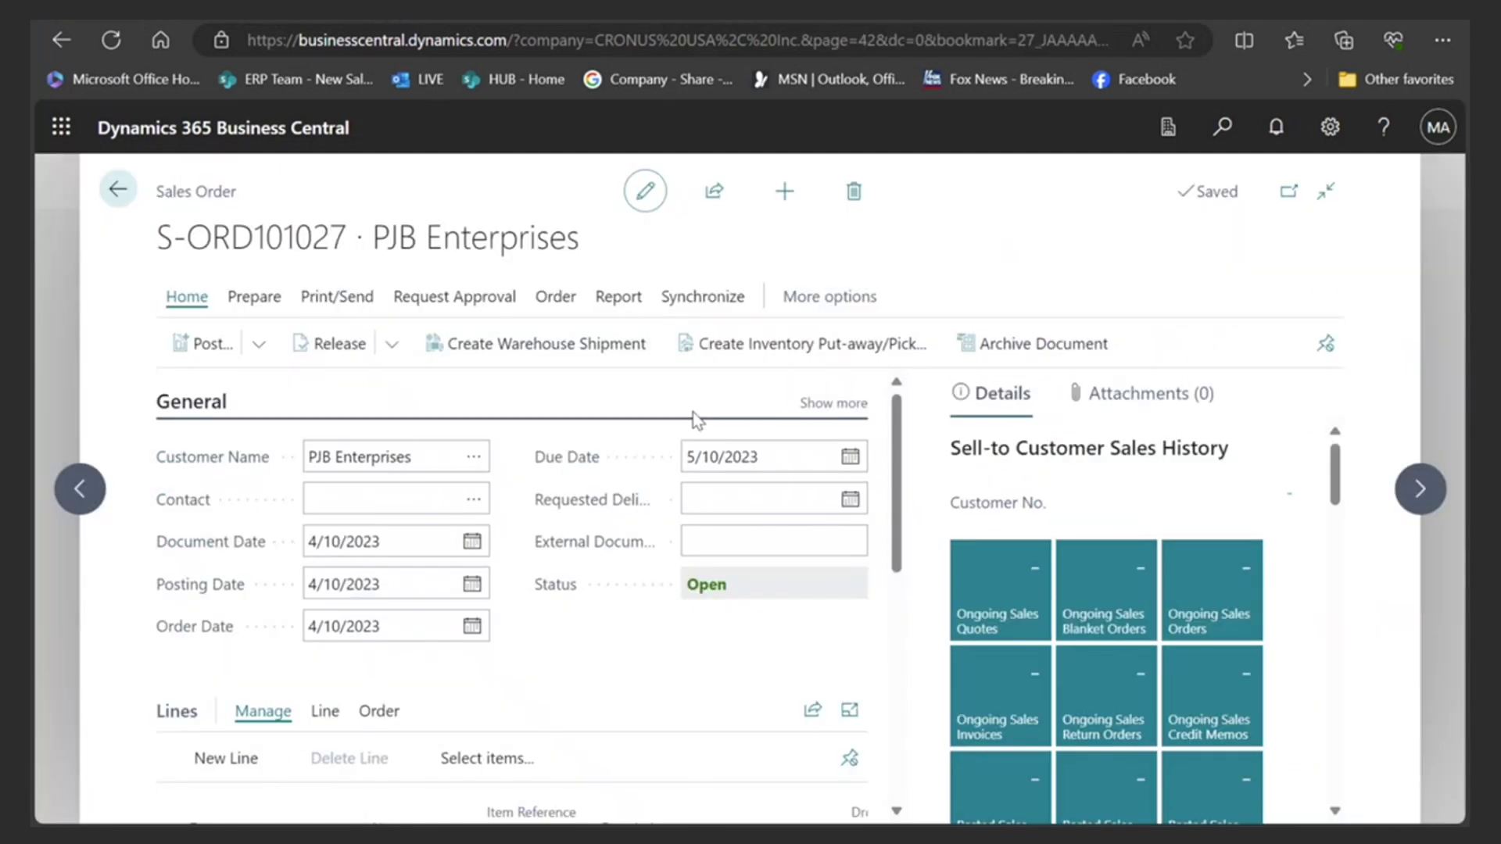
scroll(655, 476, down, 3)
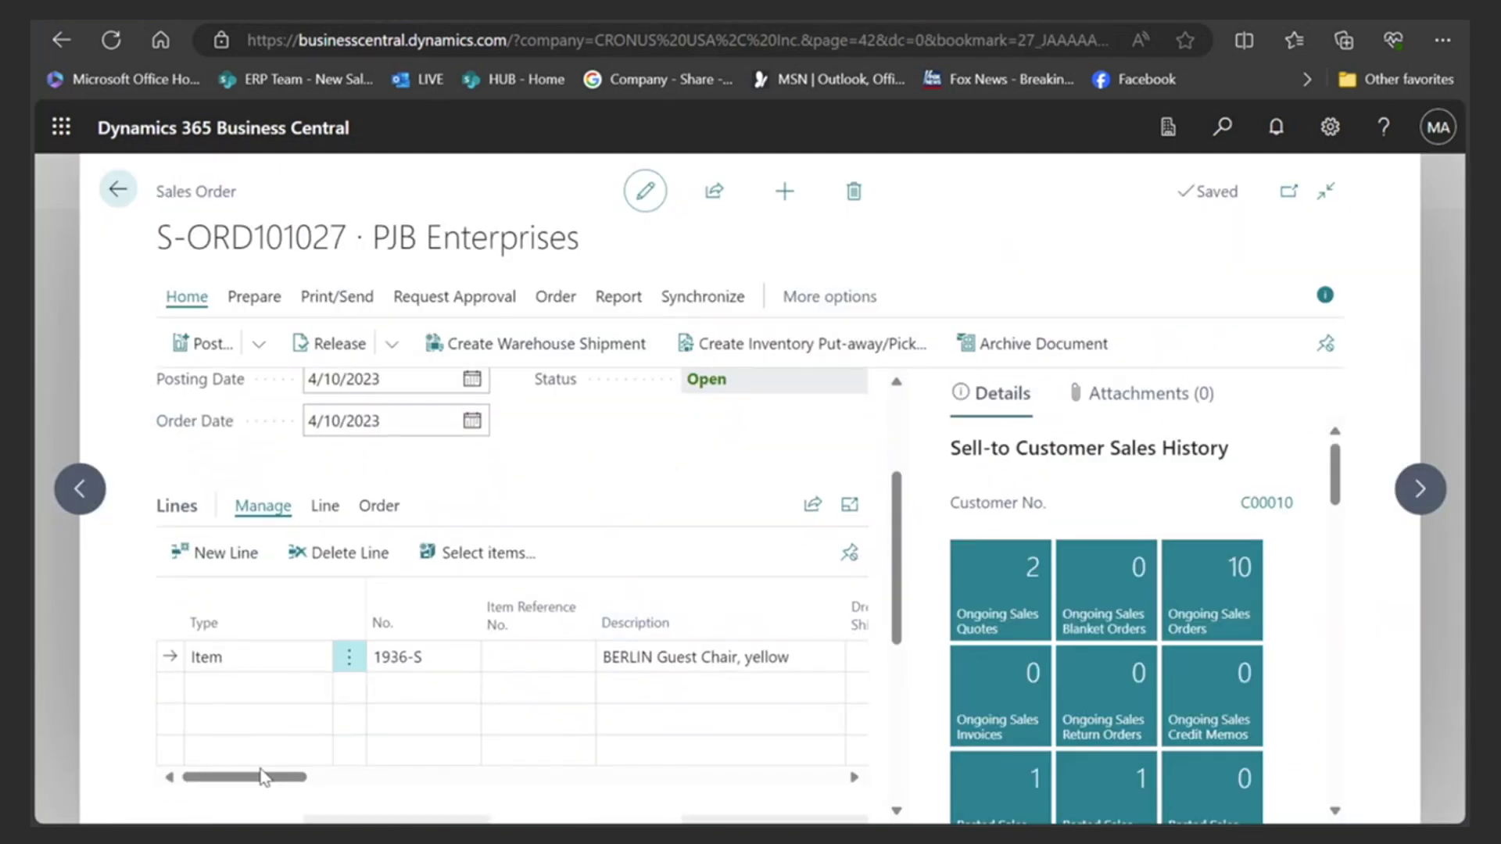
drag(269, 777, 380, 782)
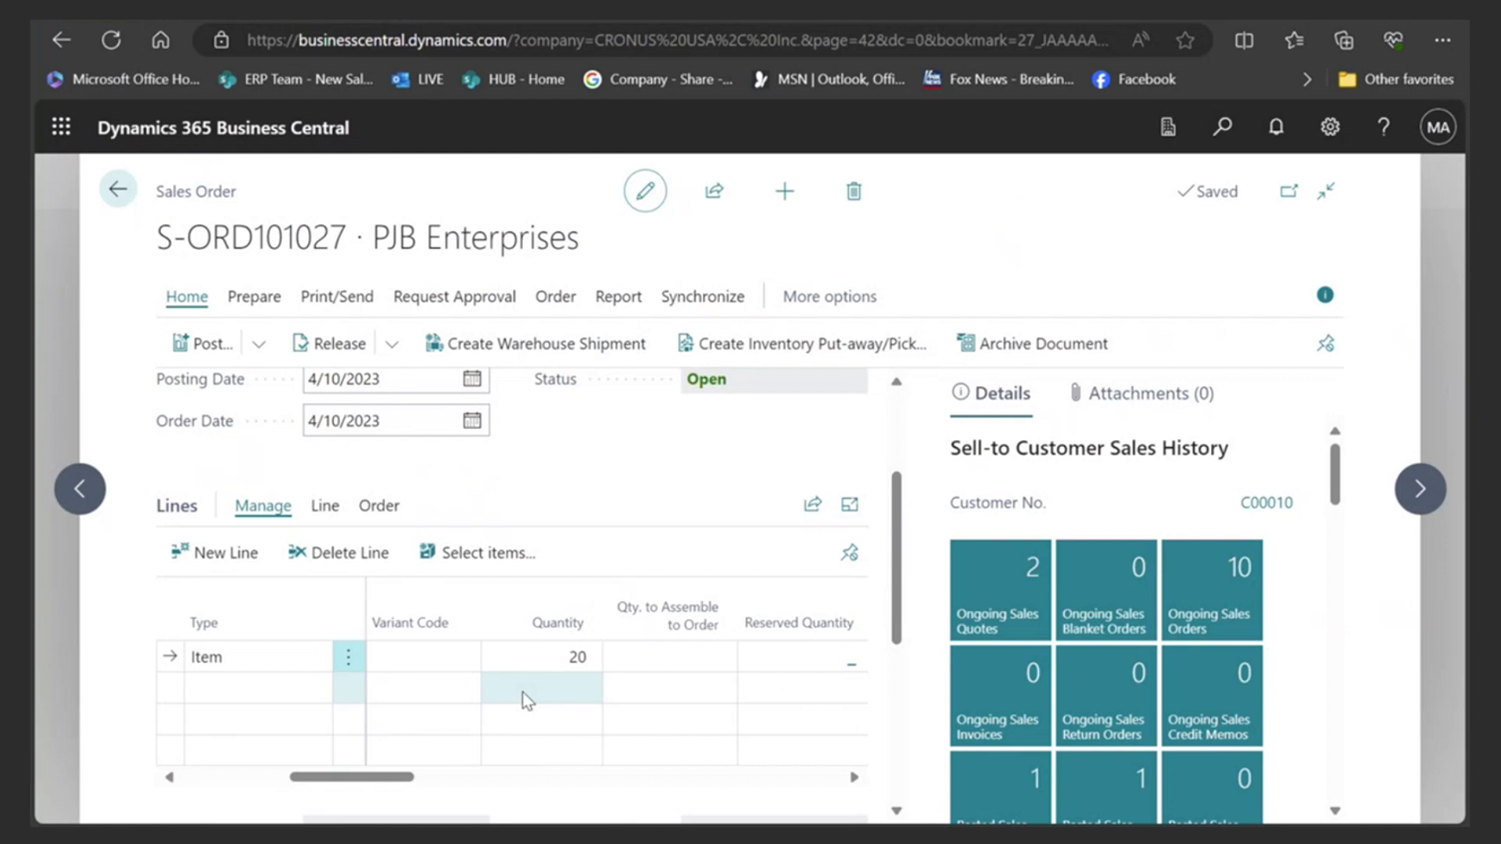
click(119, 190)
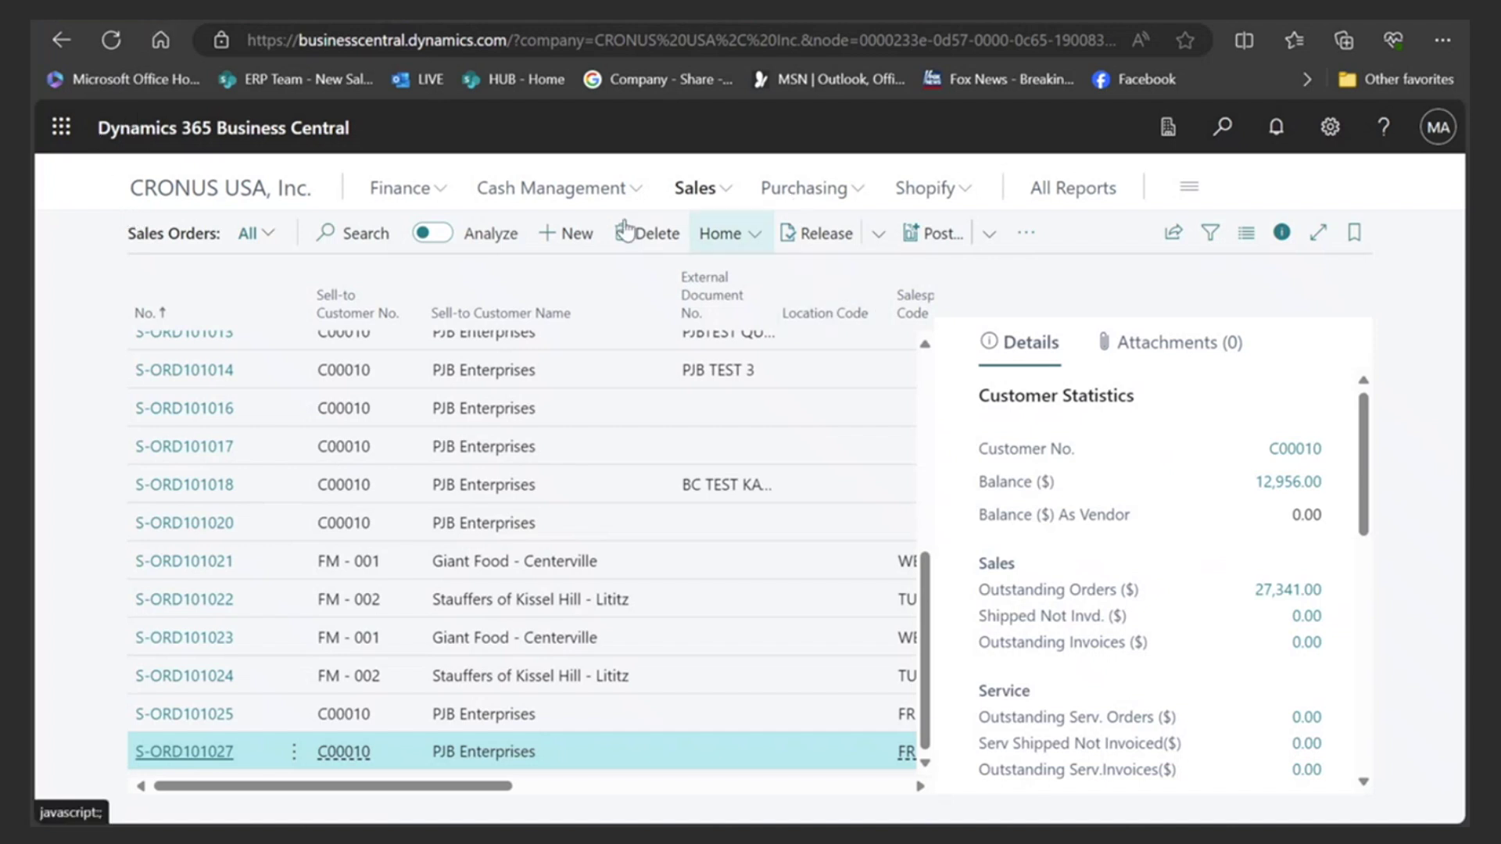
click(266, 192)
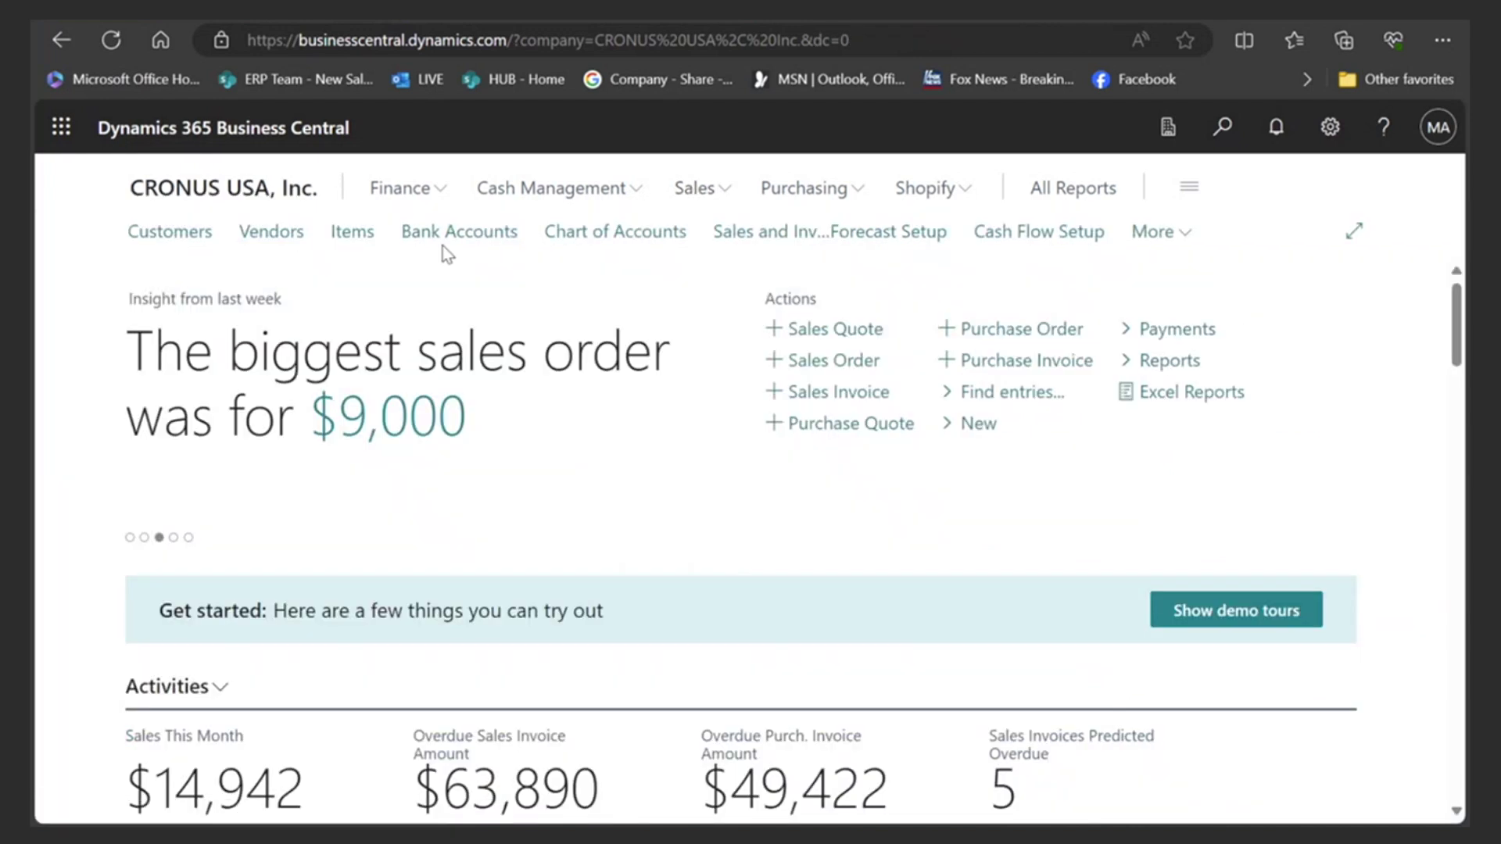
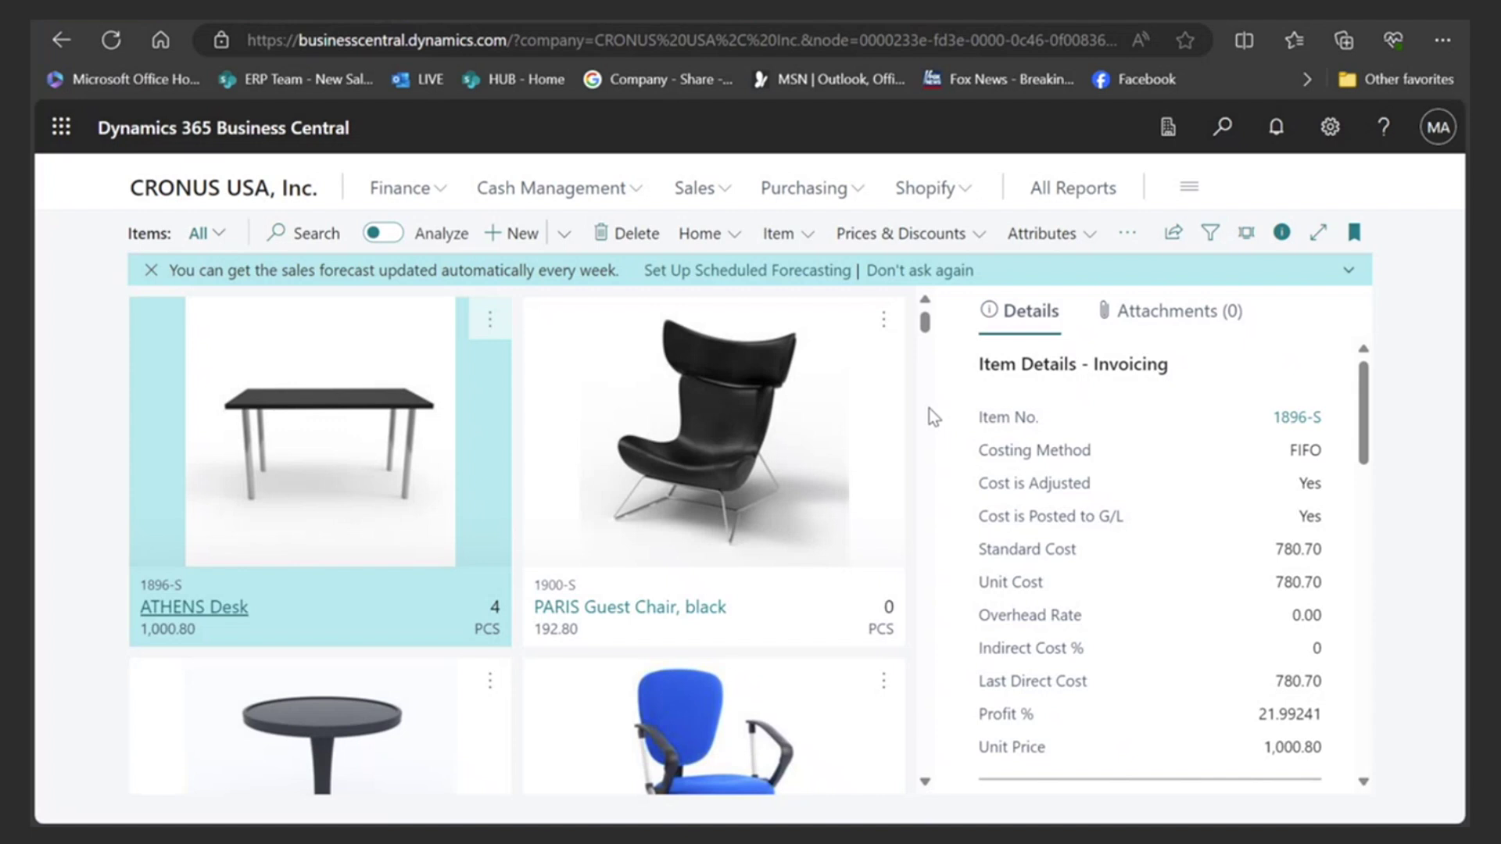
- Switch the ATHENS Desk Forecast chart to Show Sales Forecast, showing values falling from 18 to 9
scroll(1040, 500, down, 3)
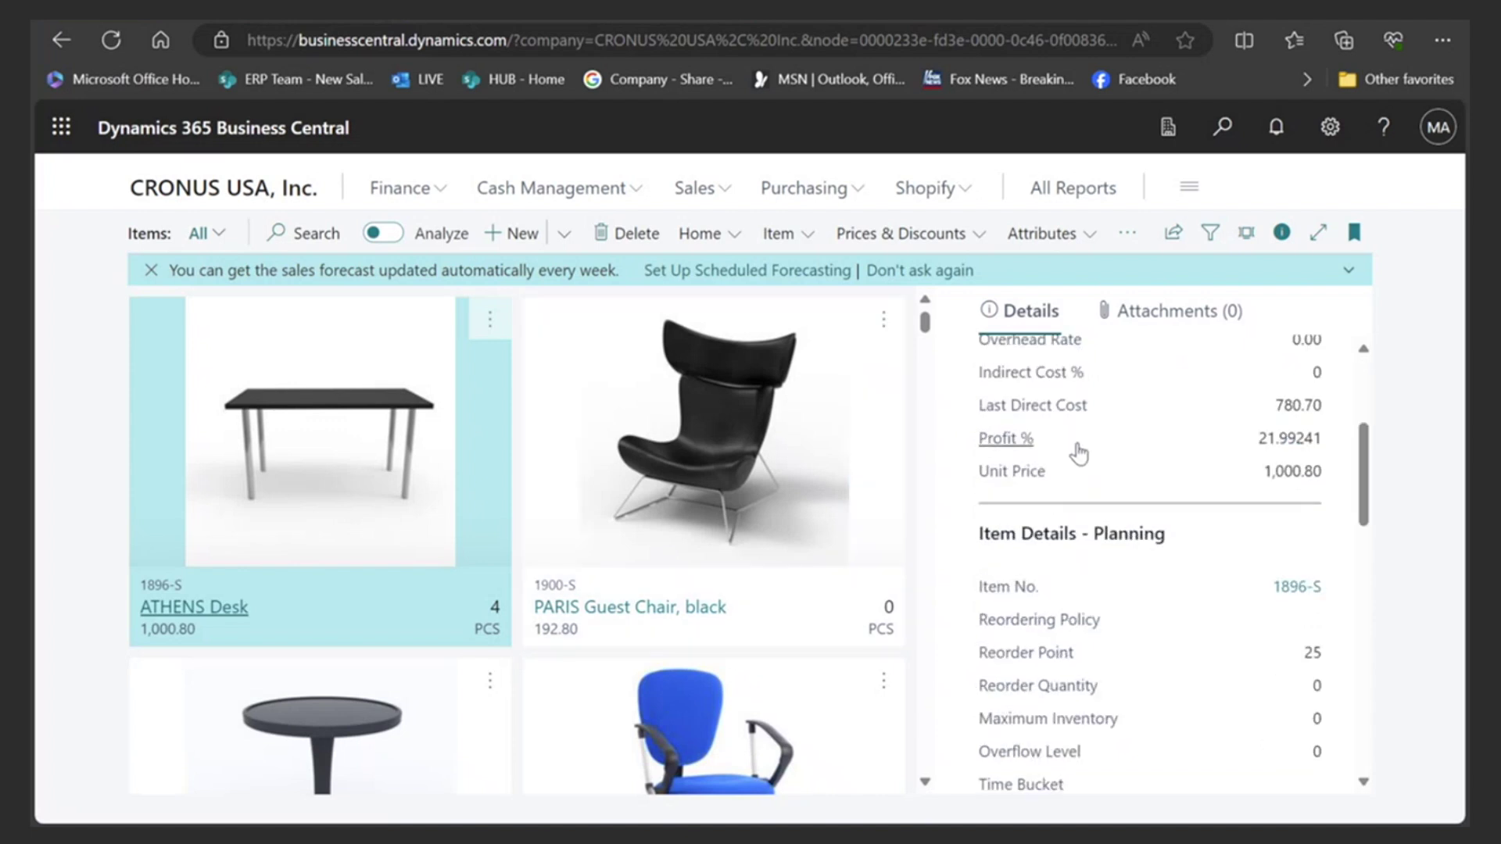
scroll(1074, 461, down, 10)
scroll(1048, 501, down, 3)
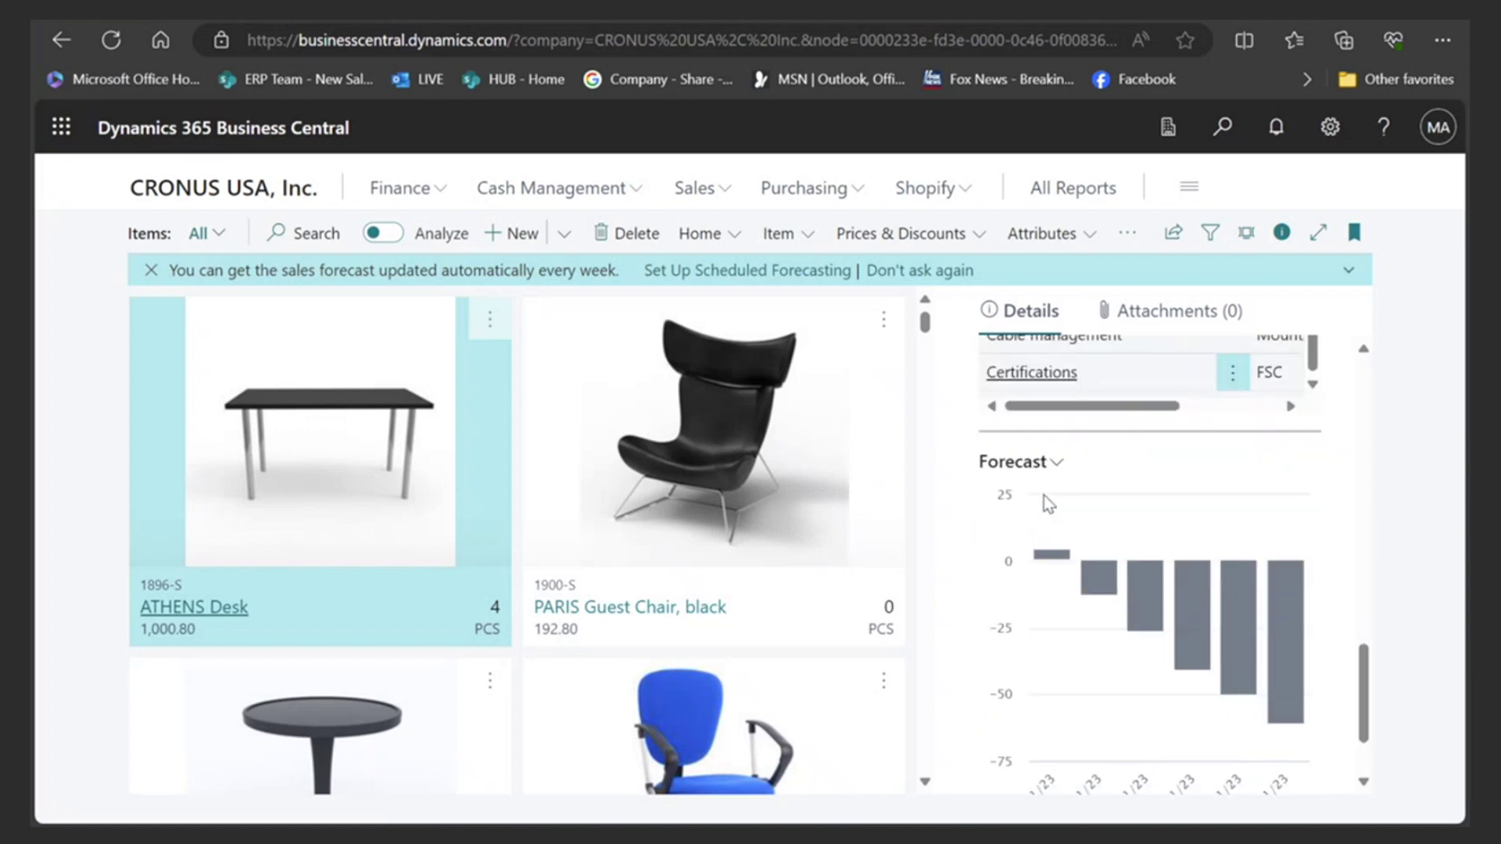
scroll(1043, 495, down, 2)
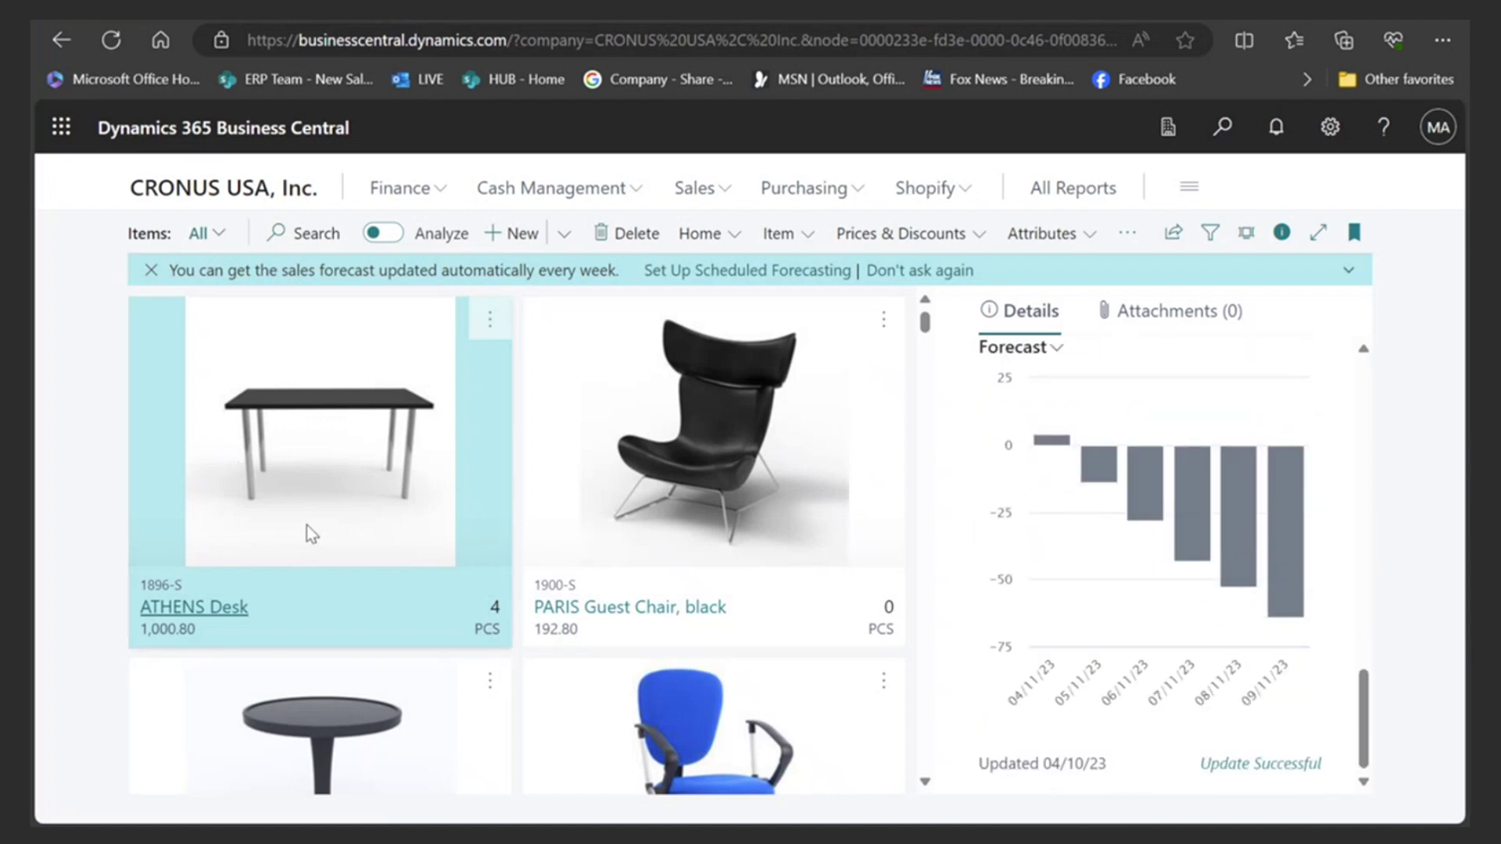
mouse_move(1158, 485)
scroll(1158, 485, up, 1)
mouse_move(1245, 623)
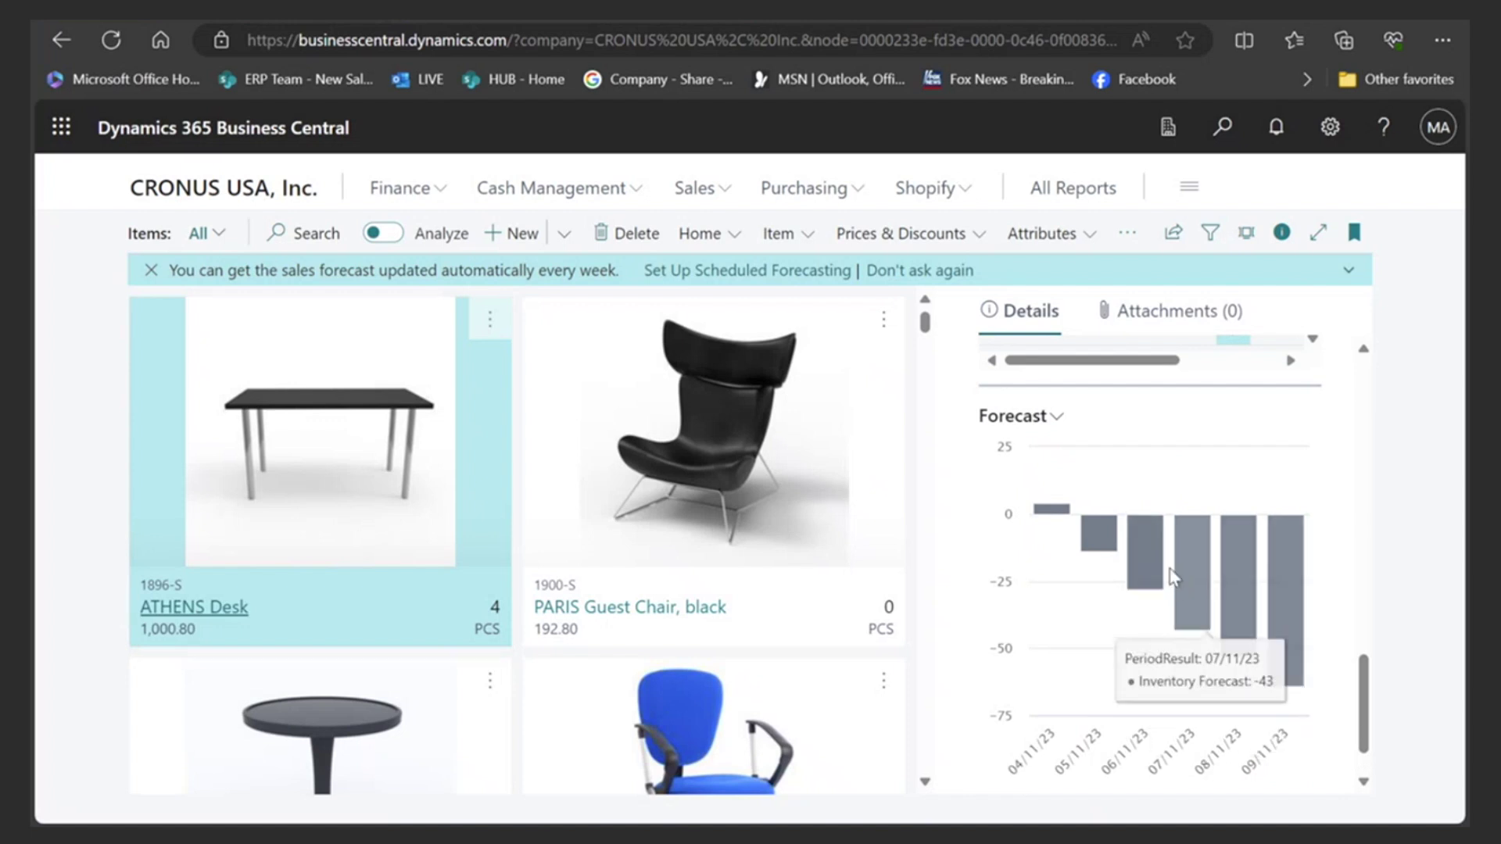
mouse_move(1180, 576)
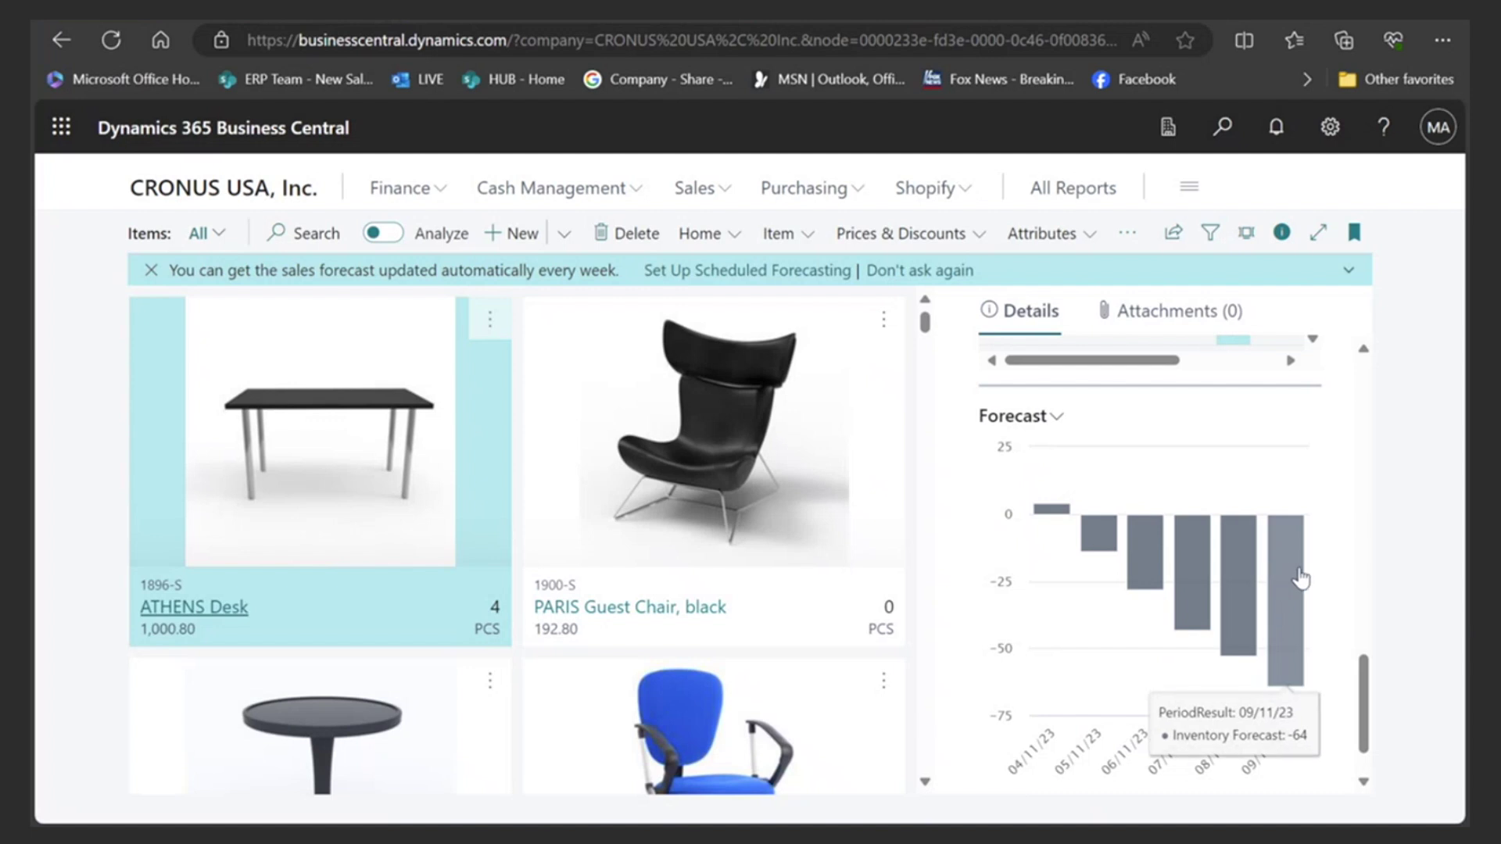
click(1057, 418)
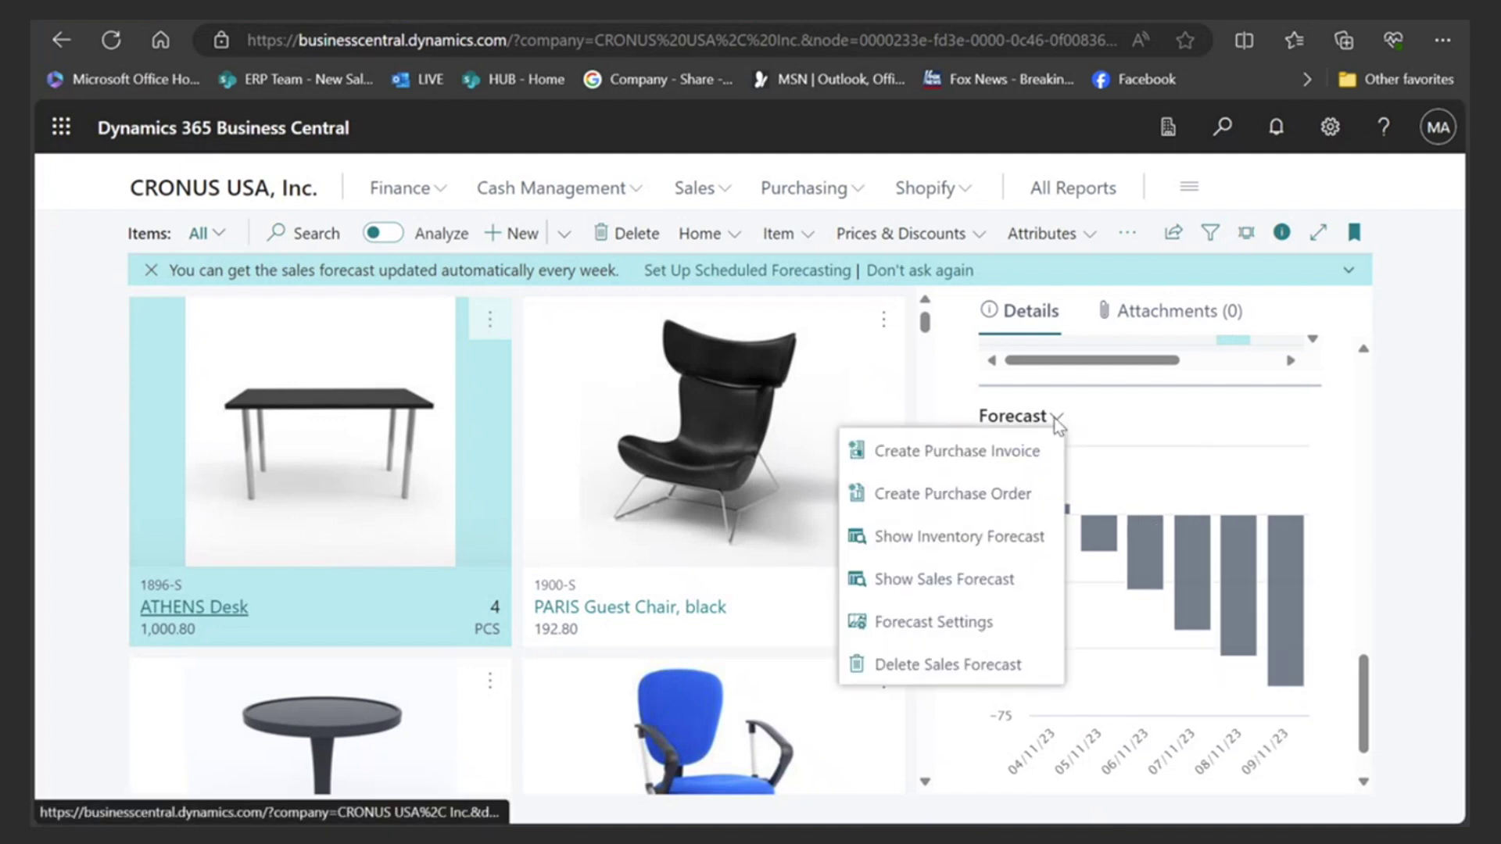
click(947, 582)
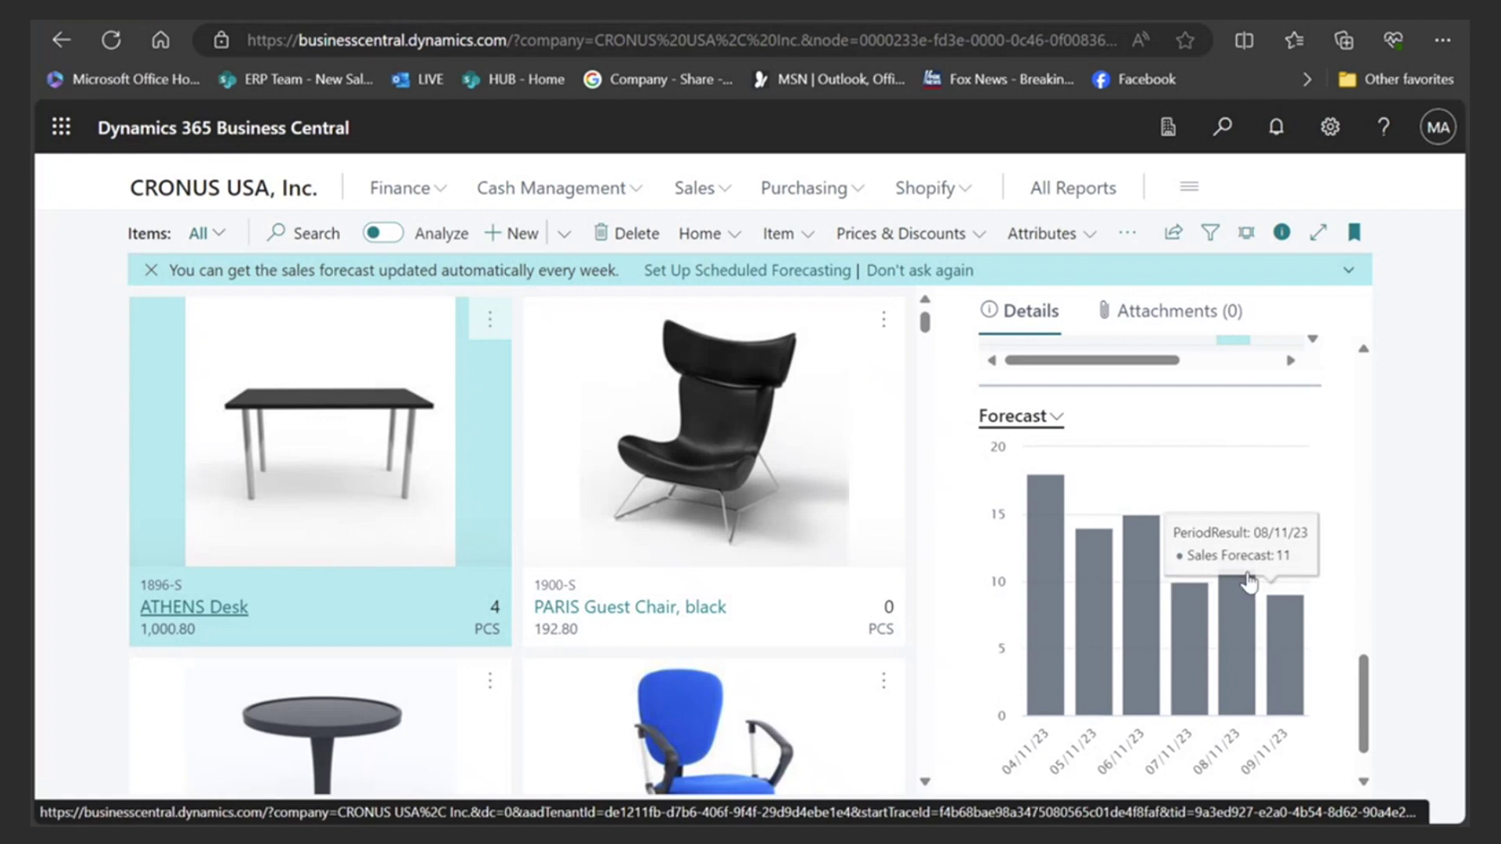
mouse_move(1039, 517)
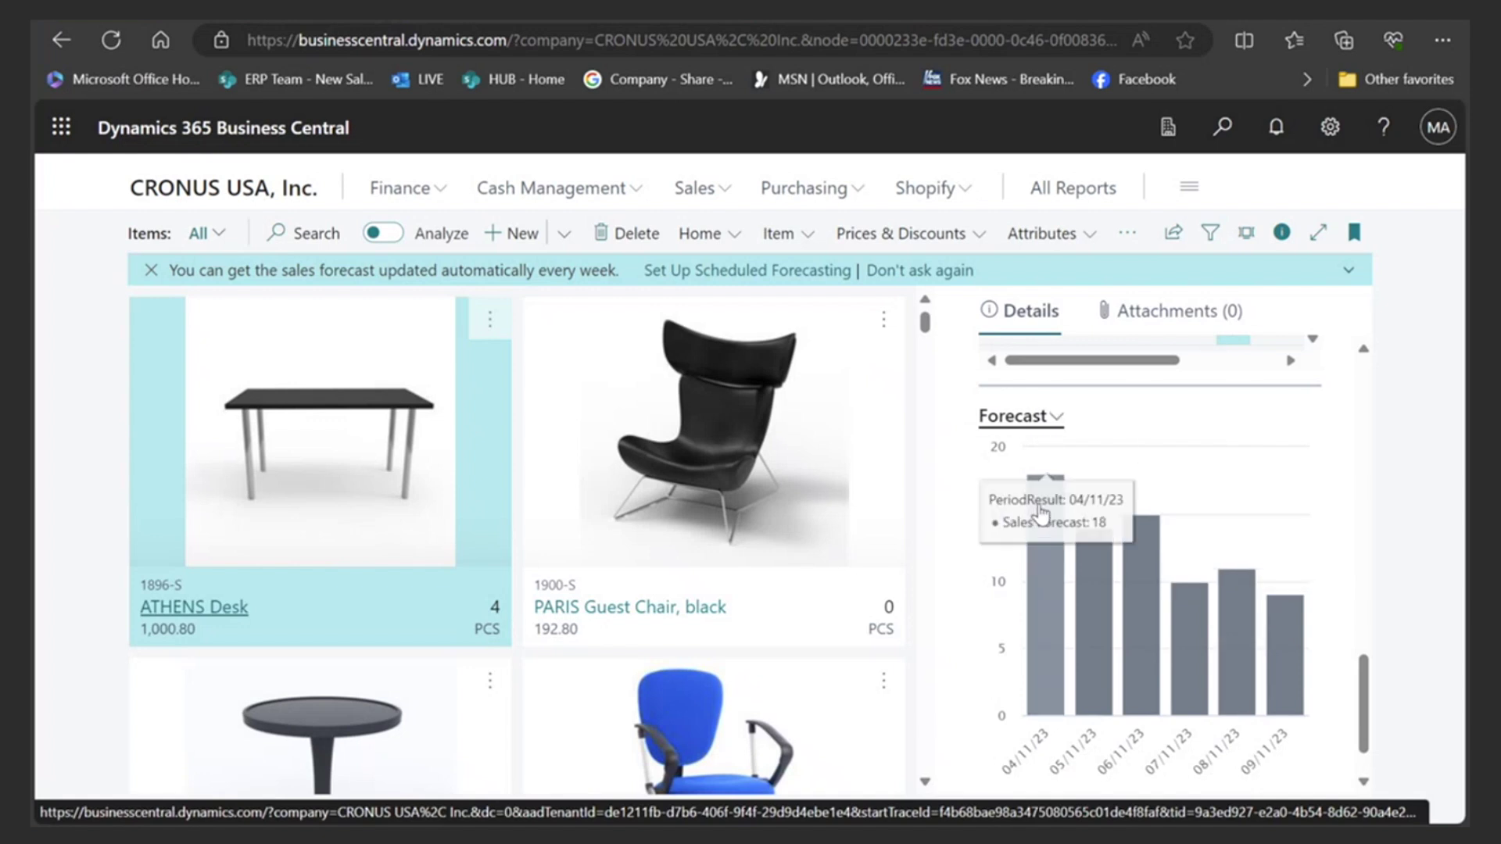
click(1054, 419)
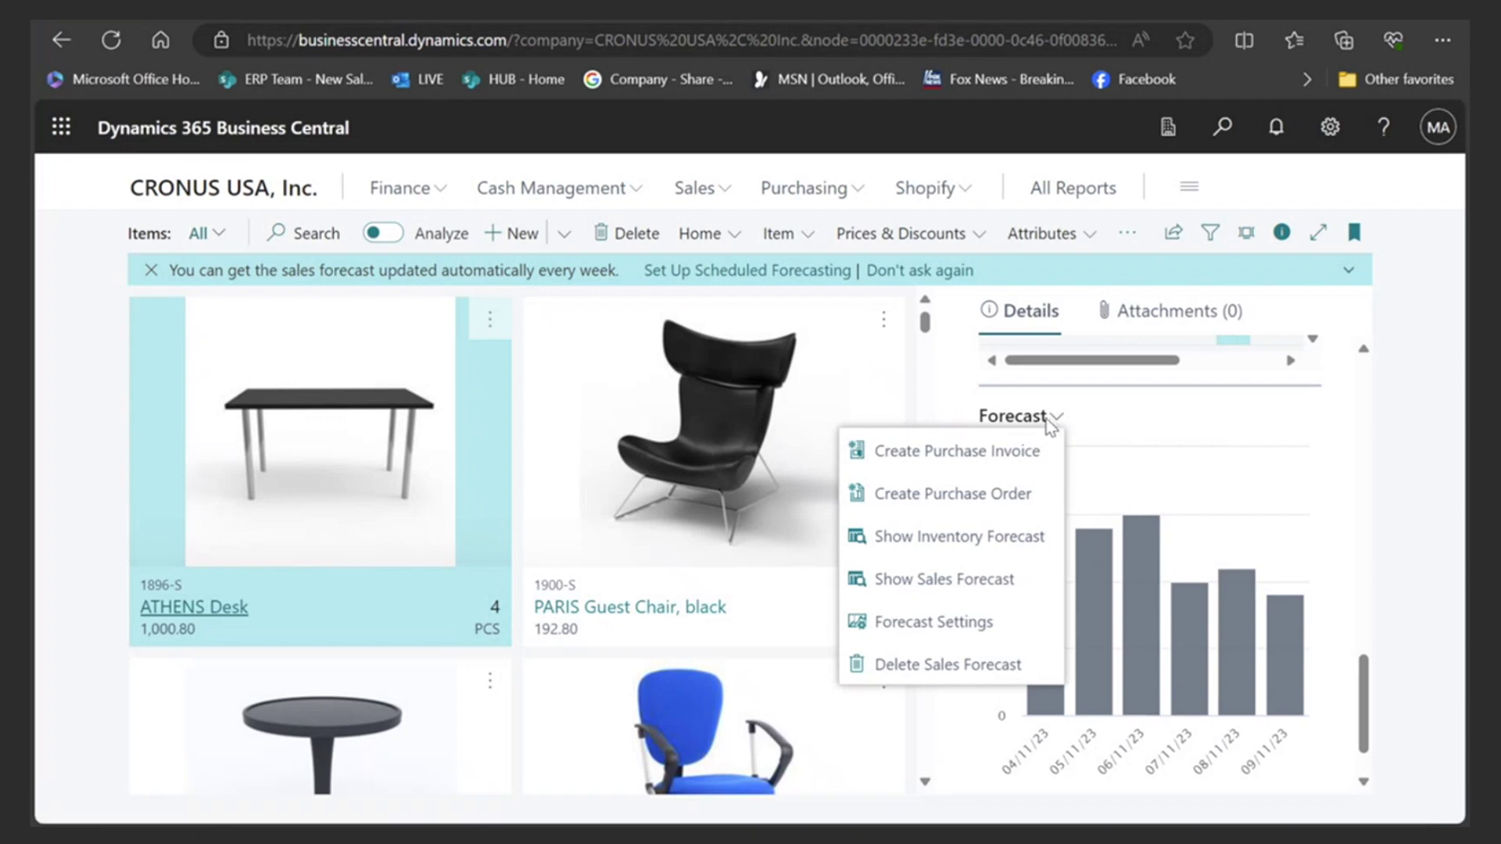
click(941, 623)
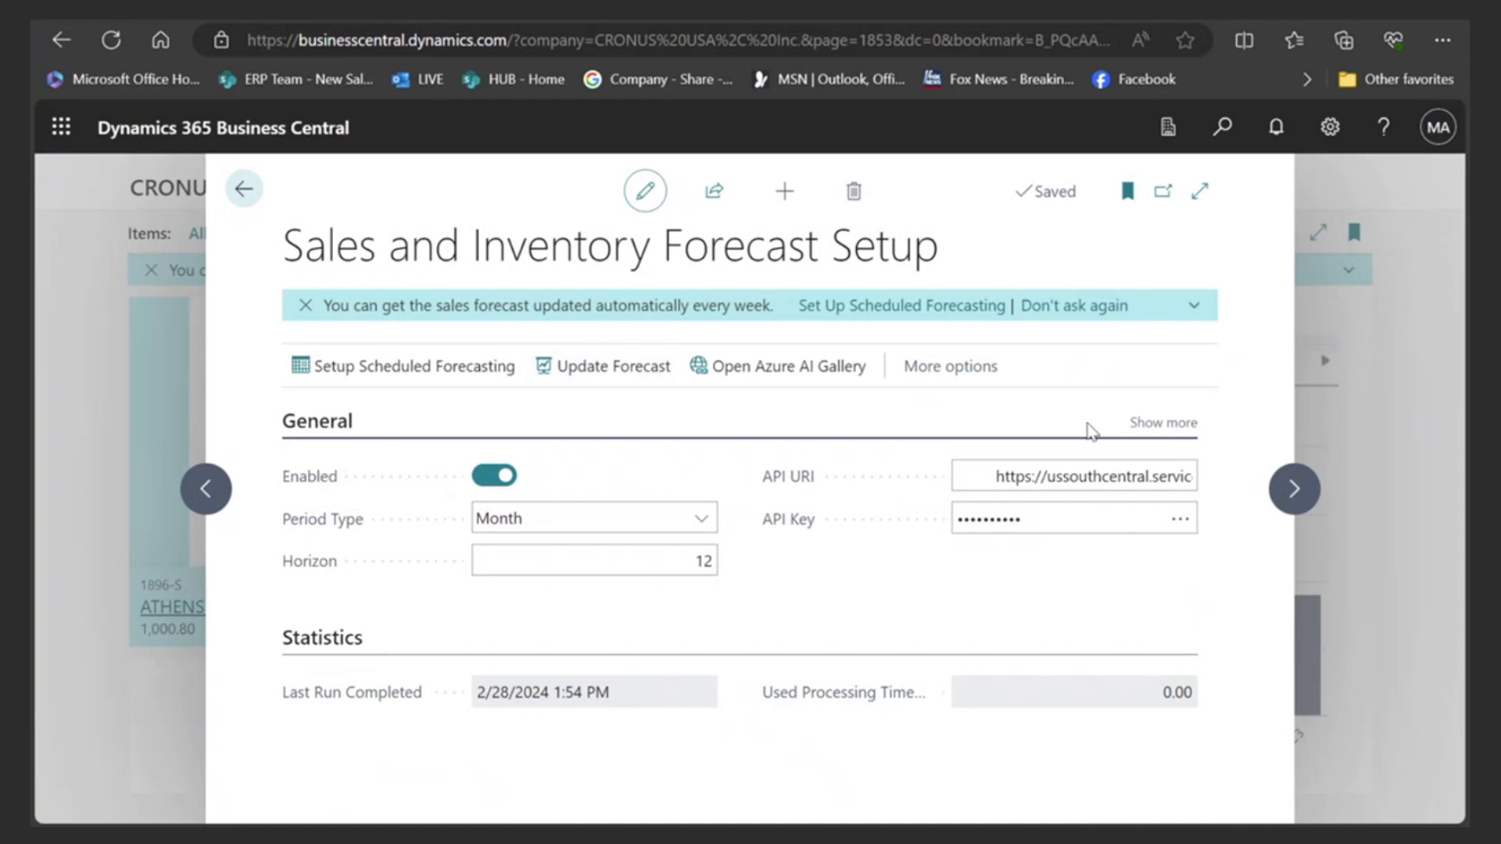
click(1142, 424)
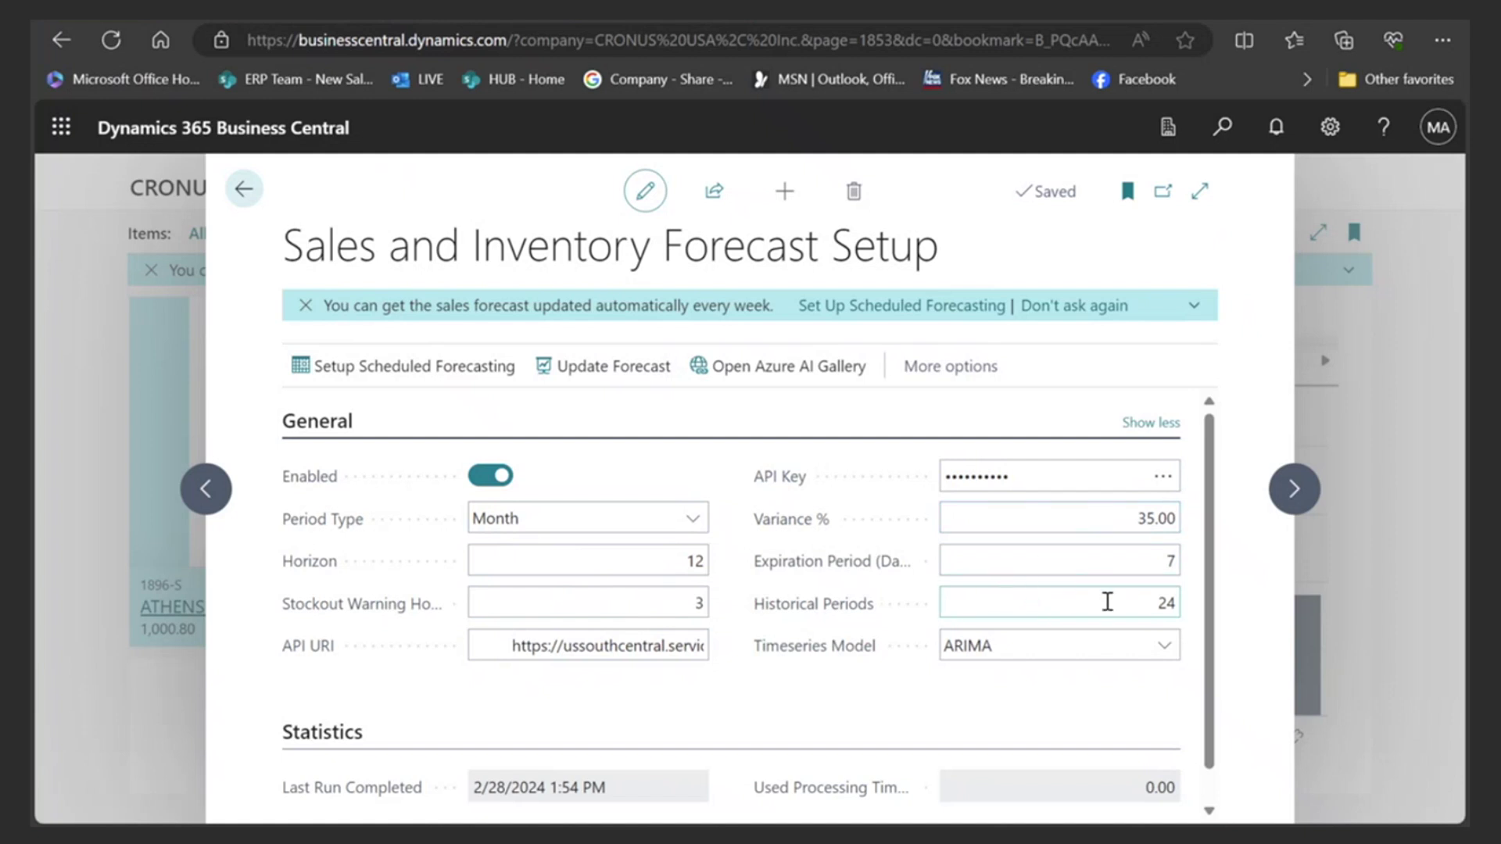
click(1166, 649)
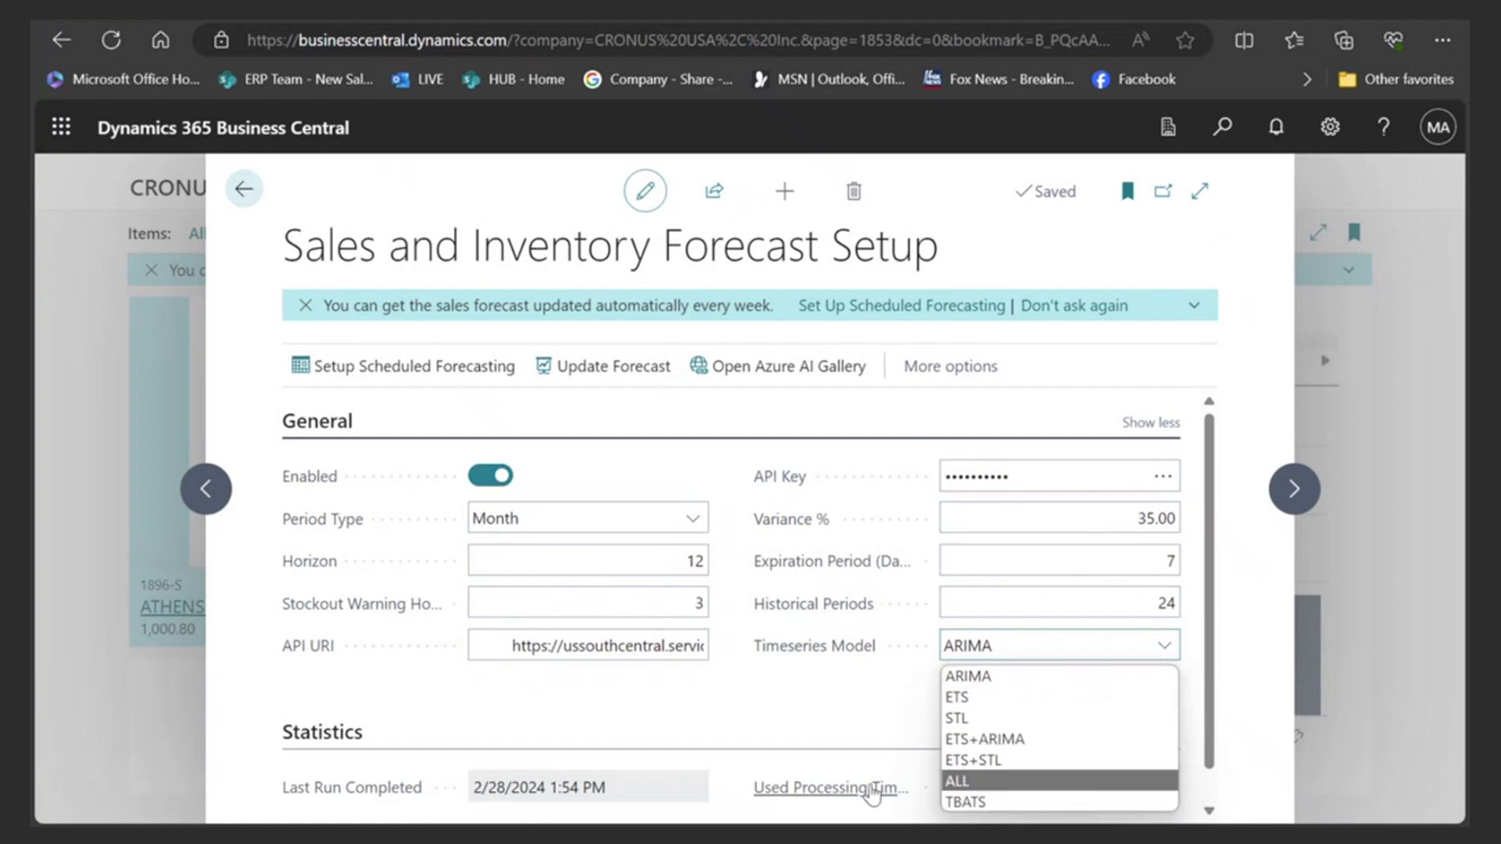
click(777, 715)
scroll(781, 625, down, 1)
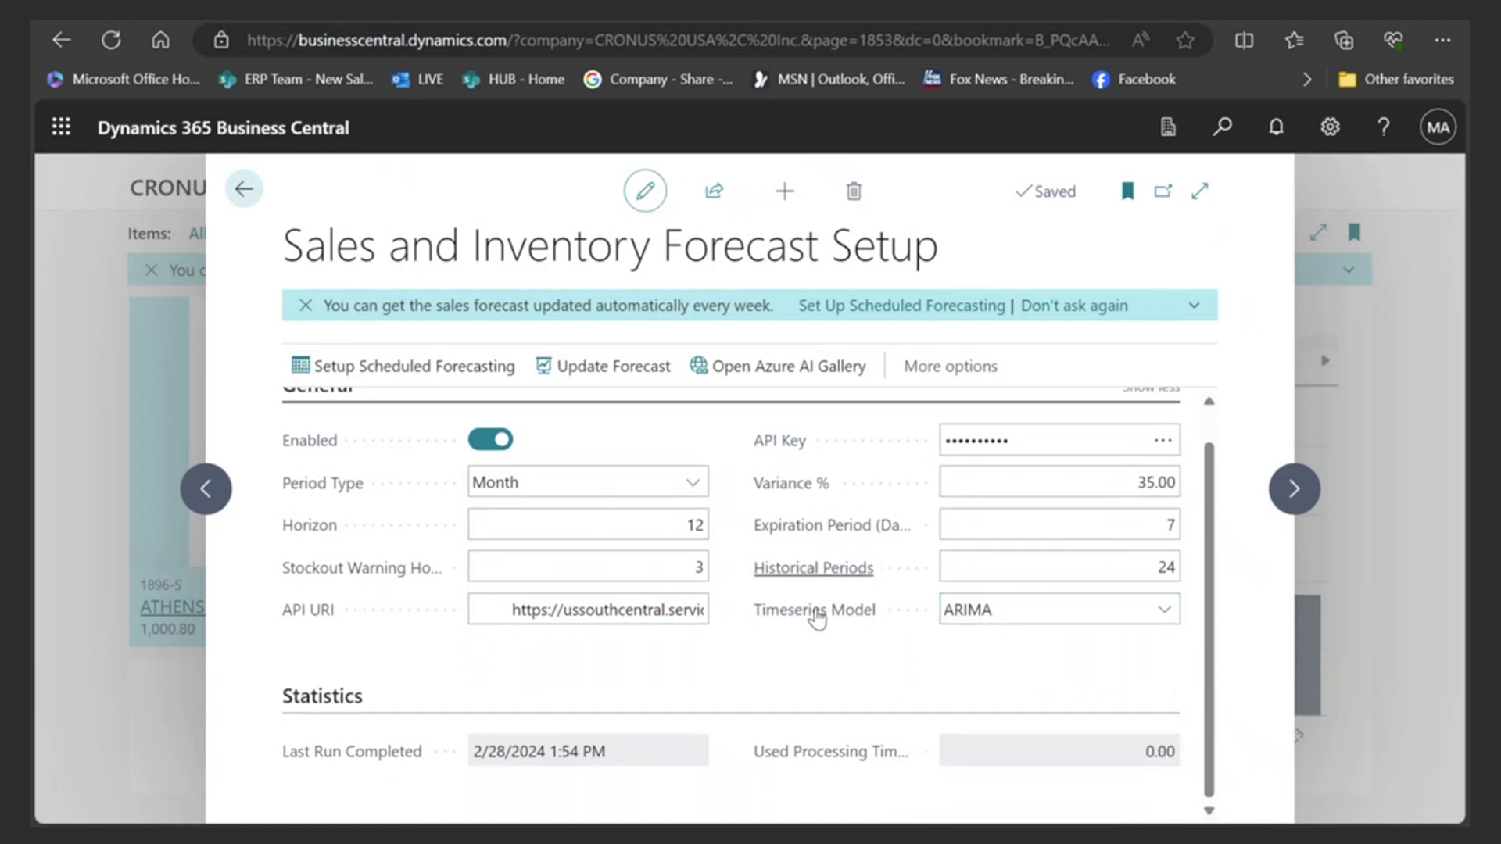
click(815, 572)
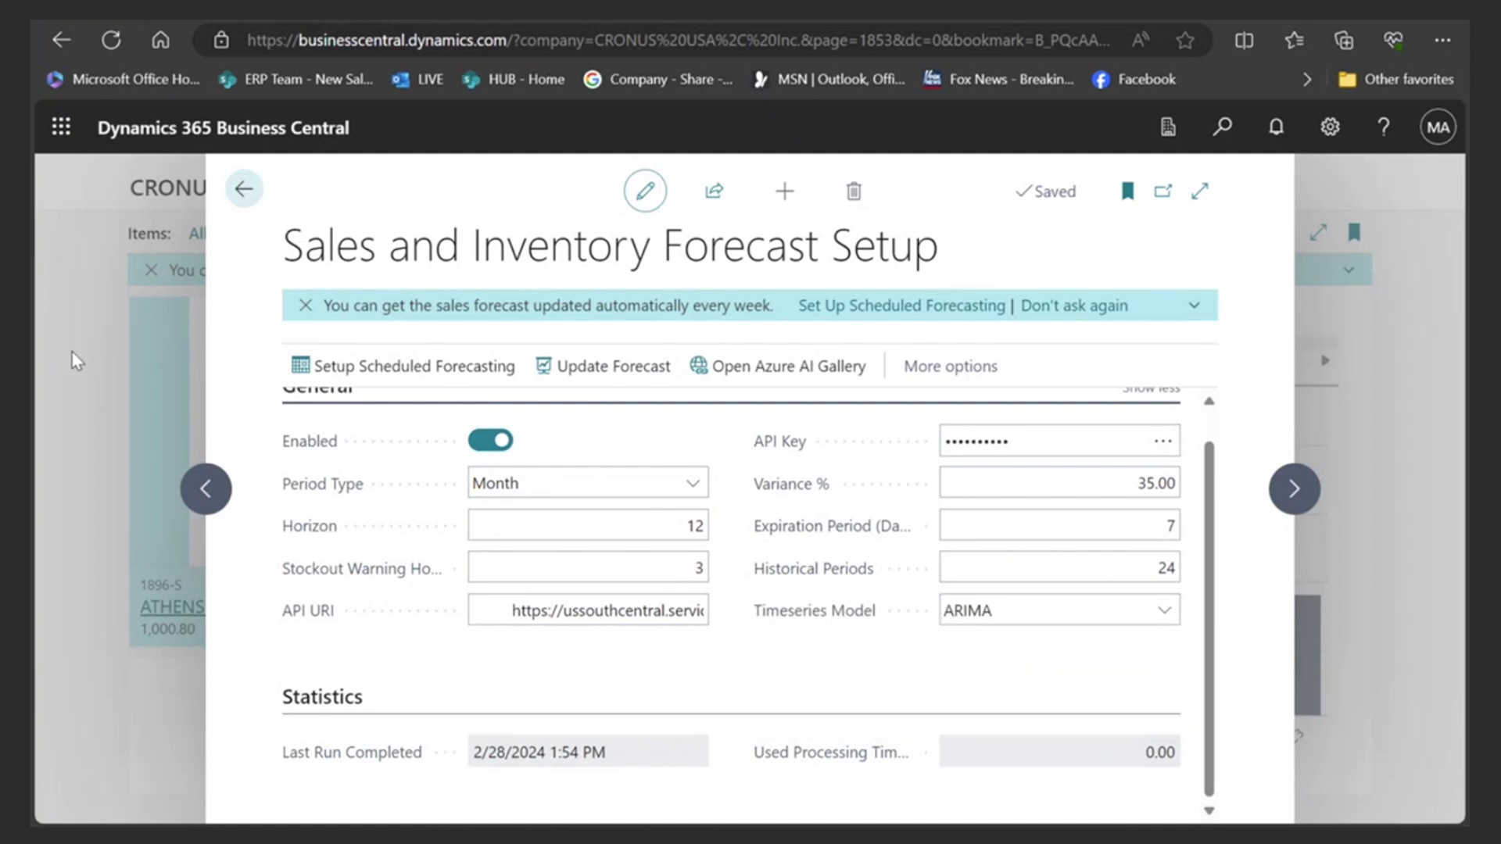
click(234, 194)
mouse_move(1118, 594)
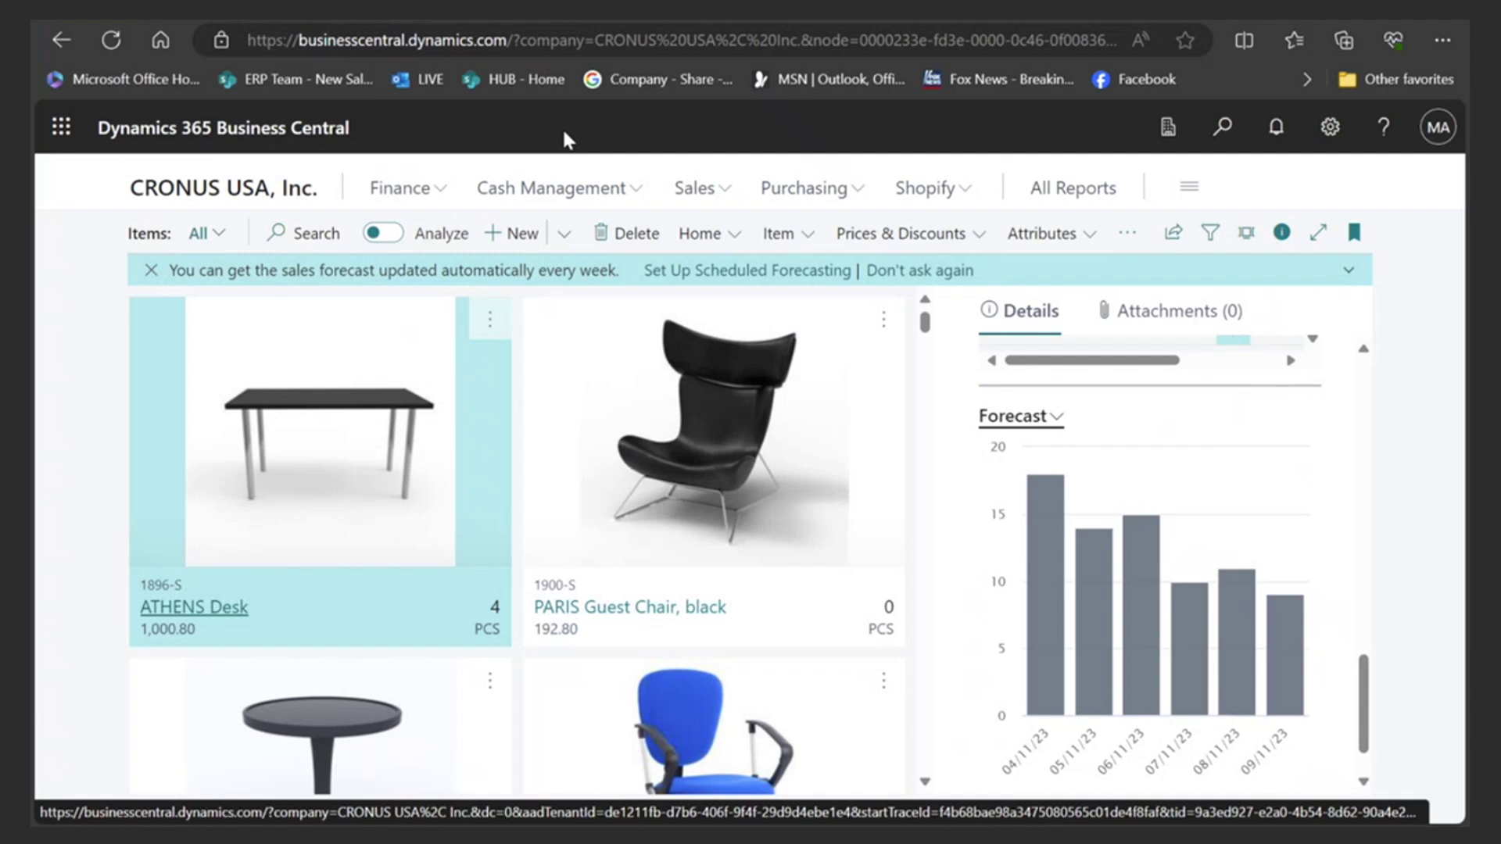
- From the CRONUS USA, Inc. home page, open the 5 Sales Invoices Predicted Overdue and scroll the grid
click(300, 194)
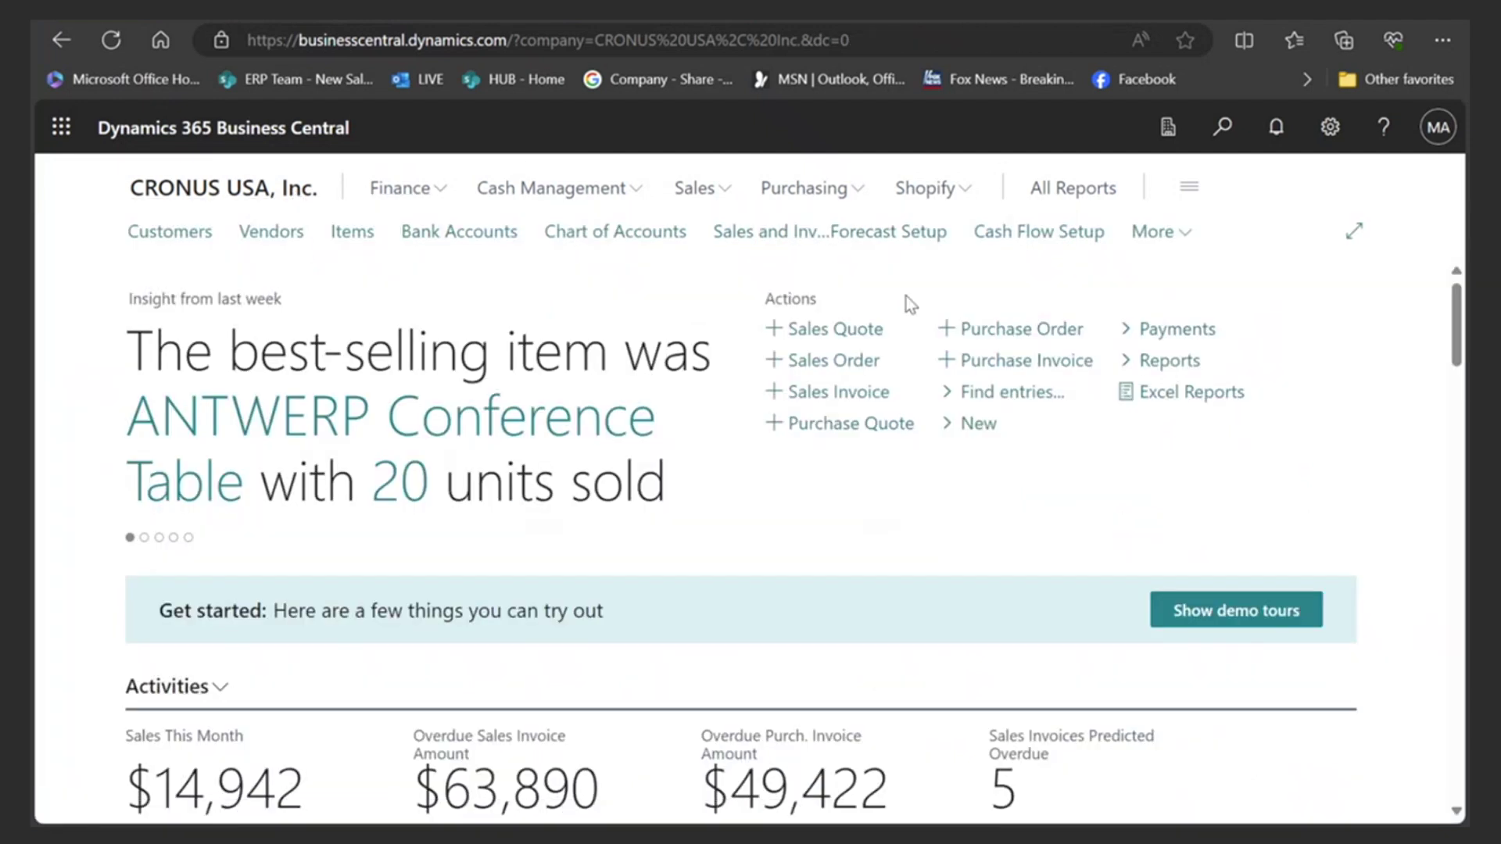
scroll(891, 567, down, 2)
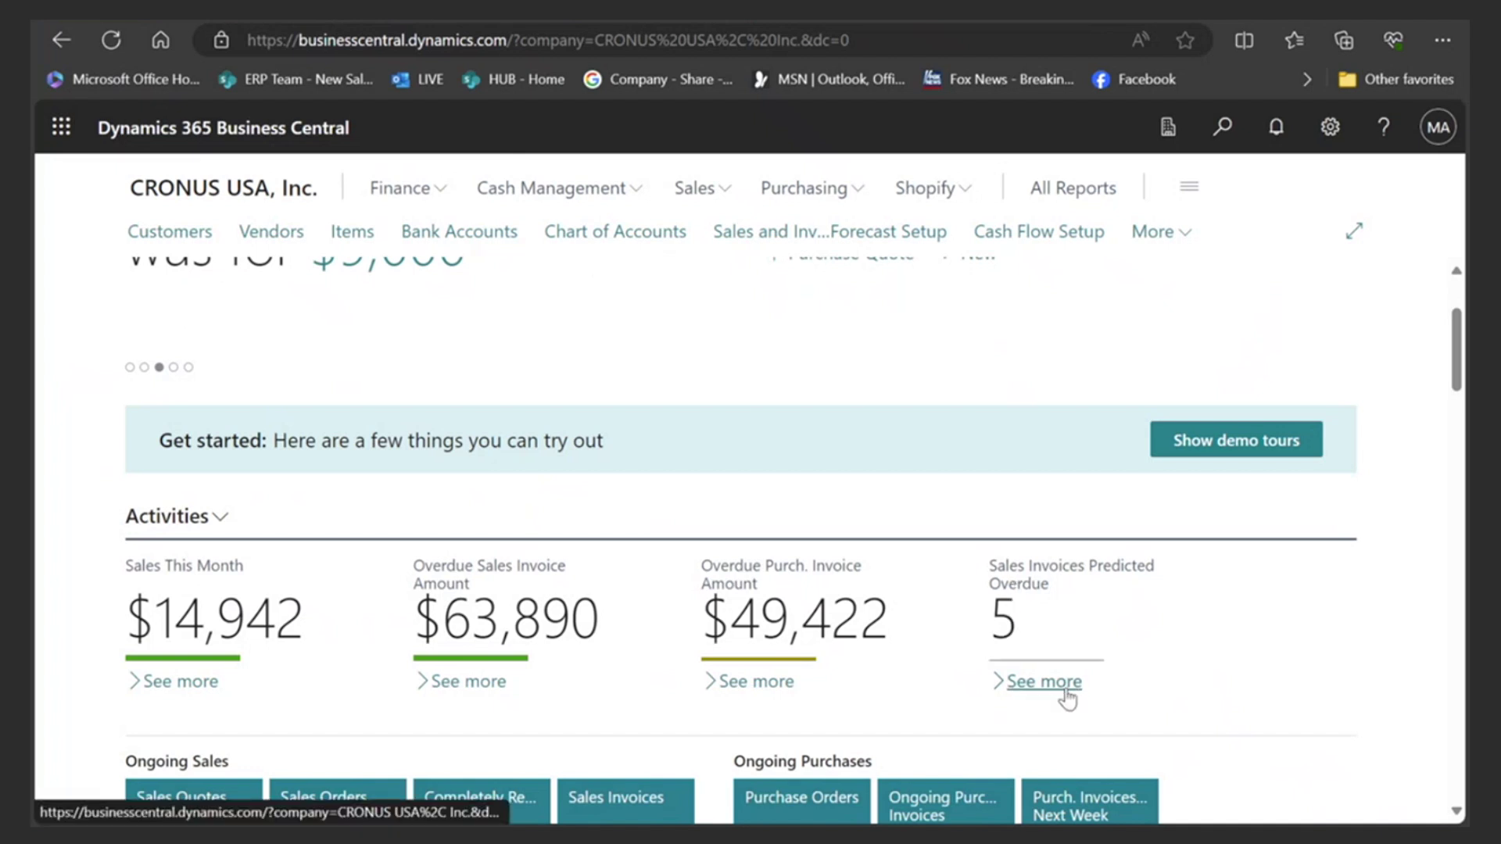
click(1011, 624)
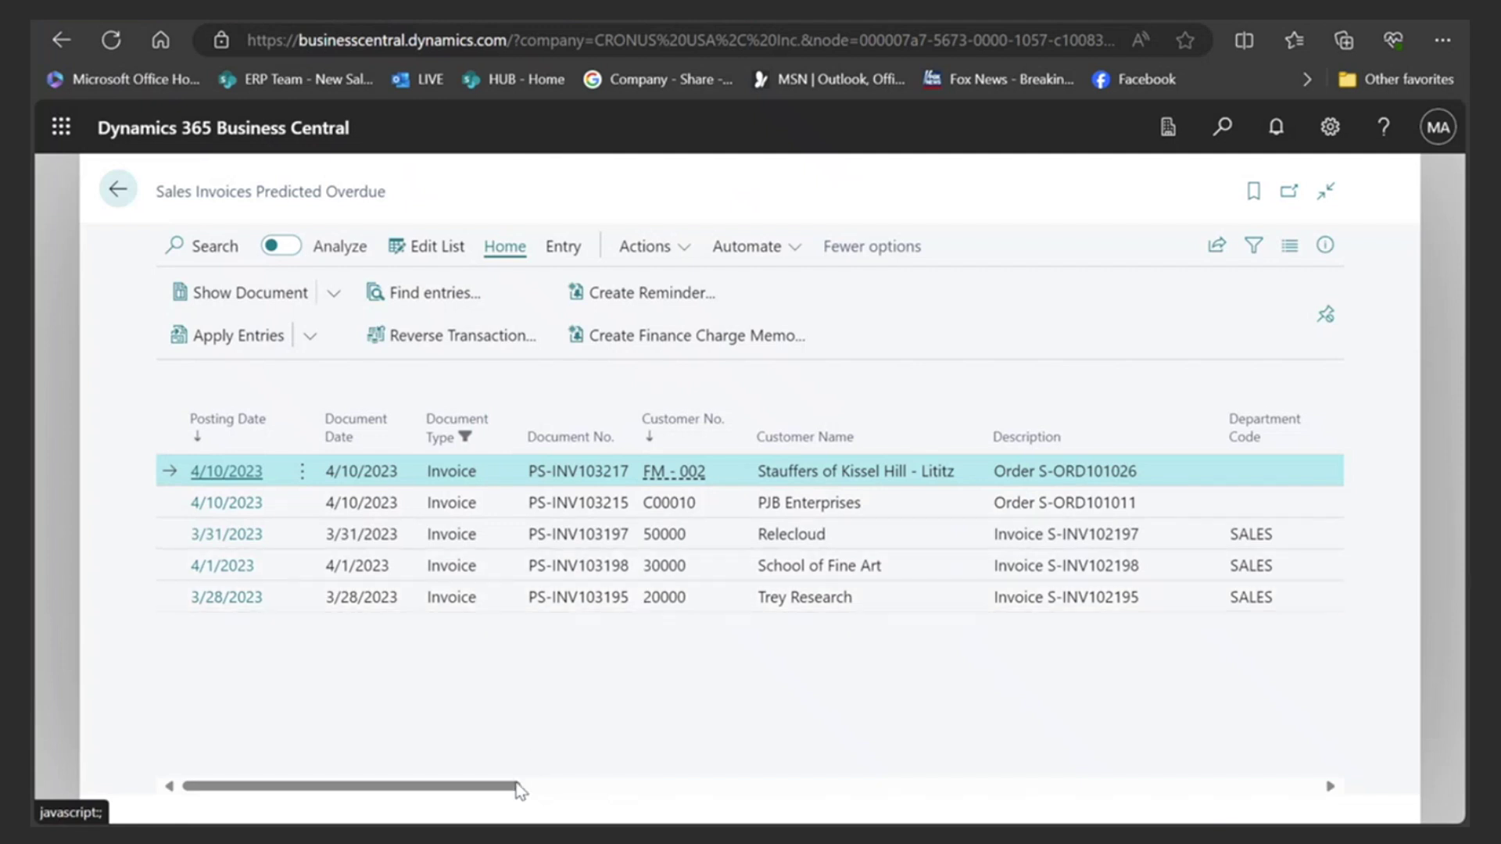
drag(519, 787, 740, 797)
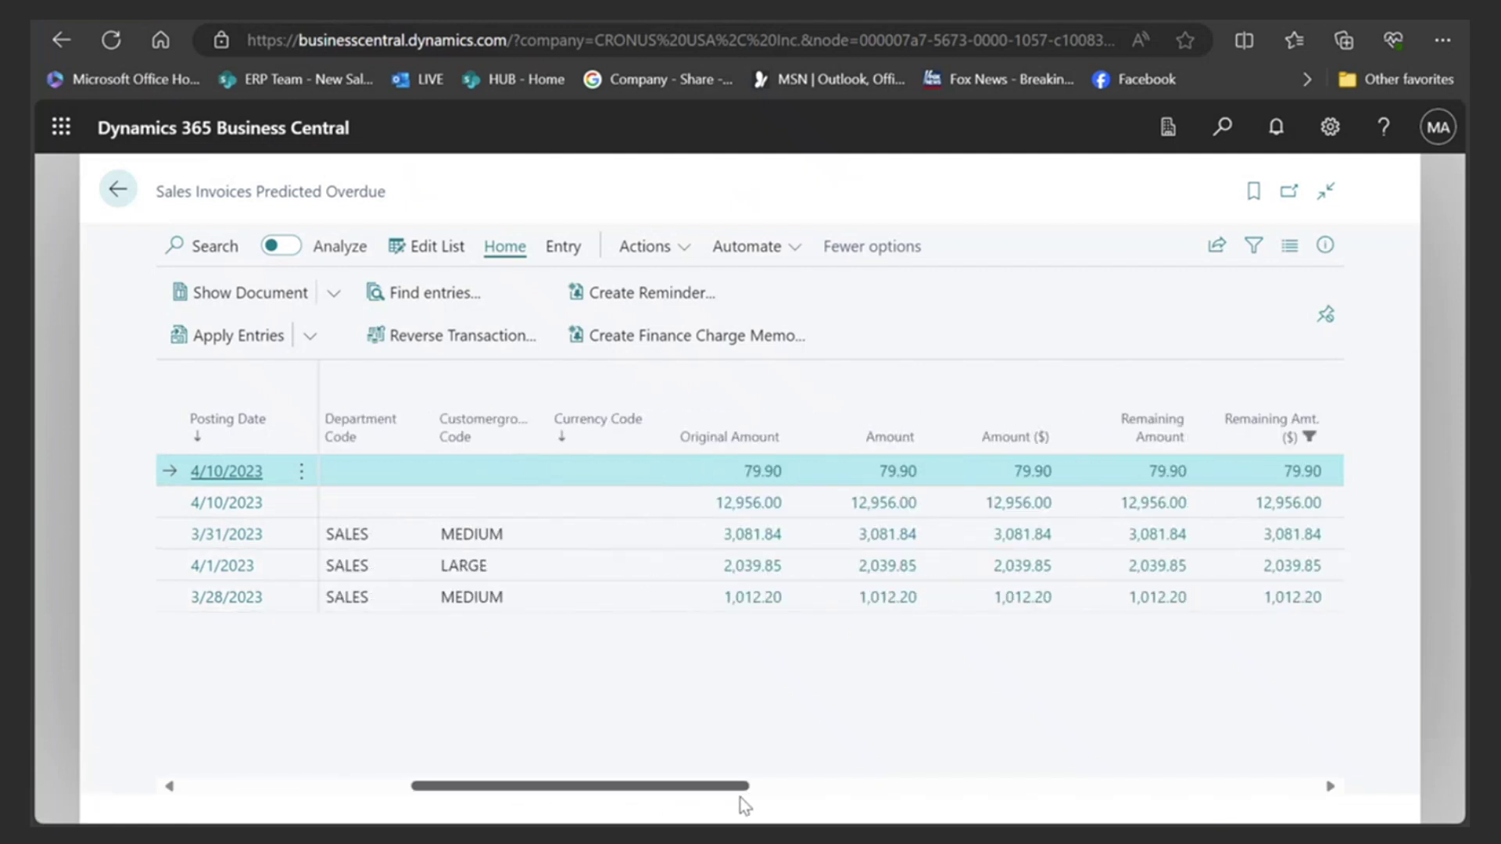
drag(740, 797, 362, 790)
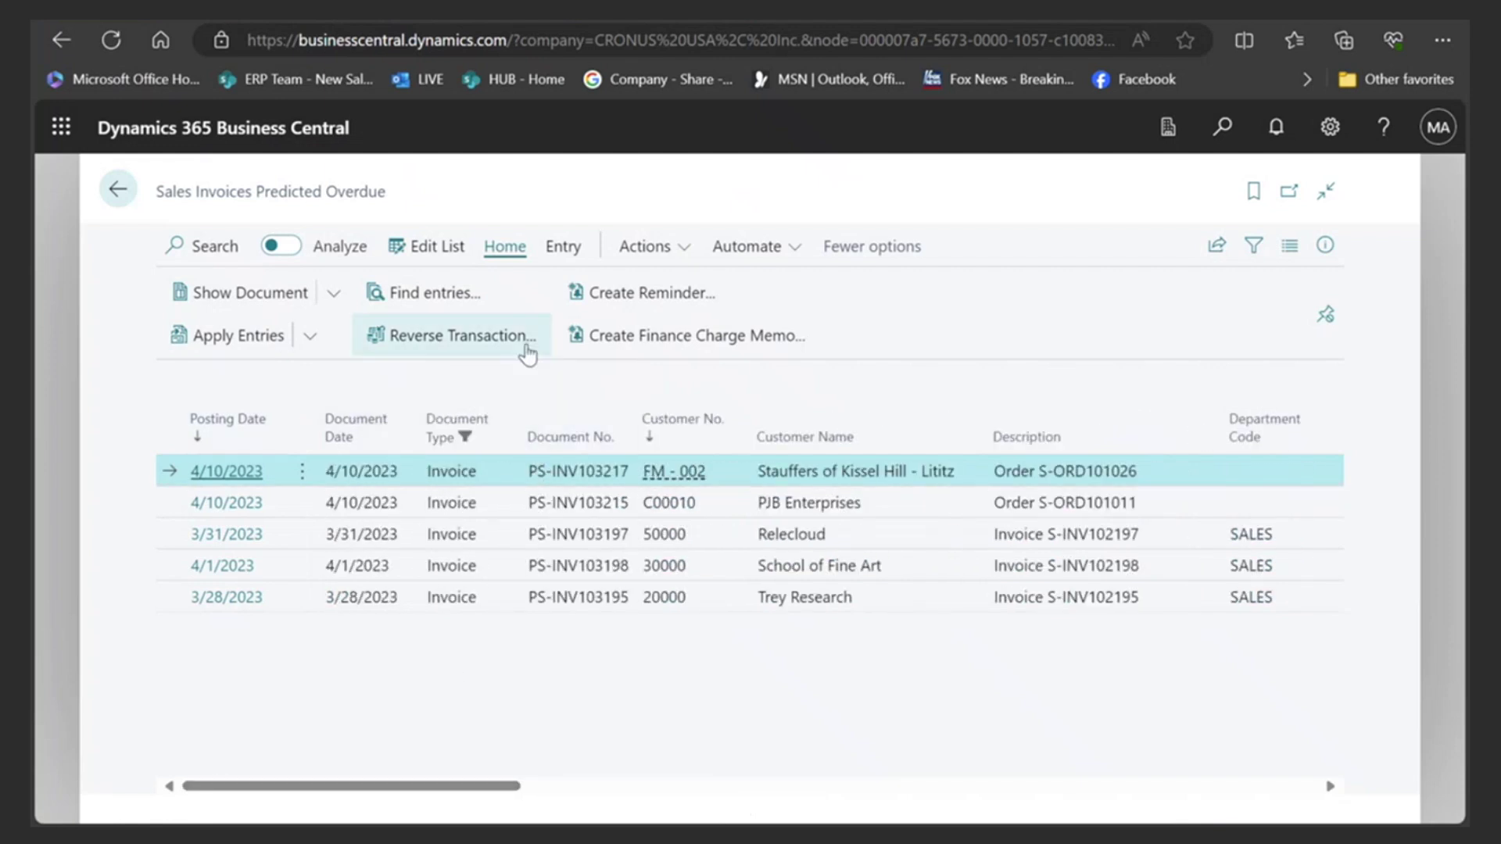
- Check the Actions > Functions options for the overdue invoices, then go back home
click(661, 246)
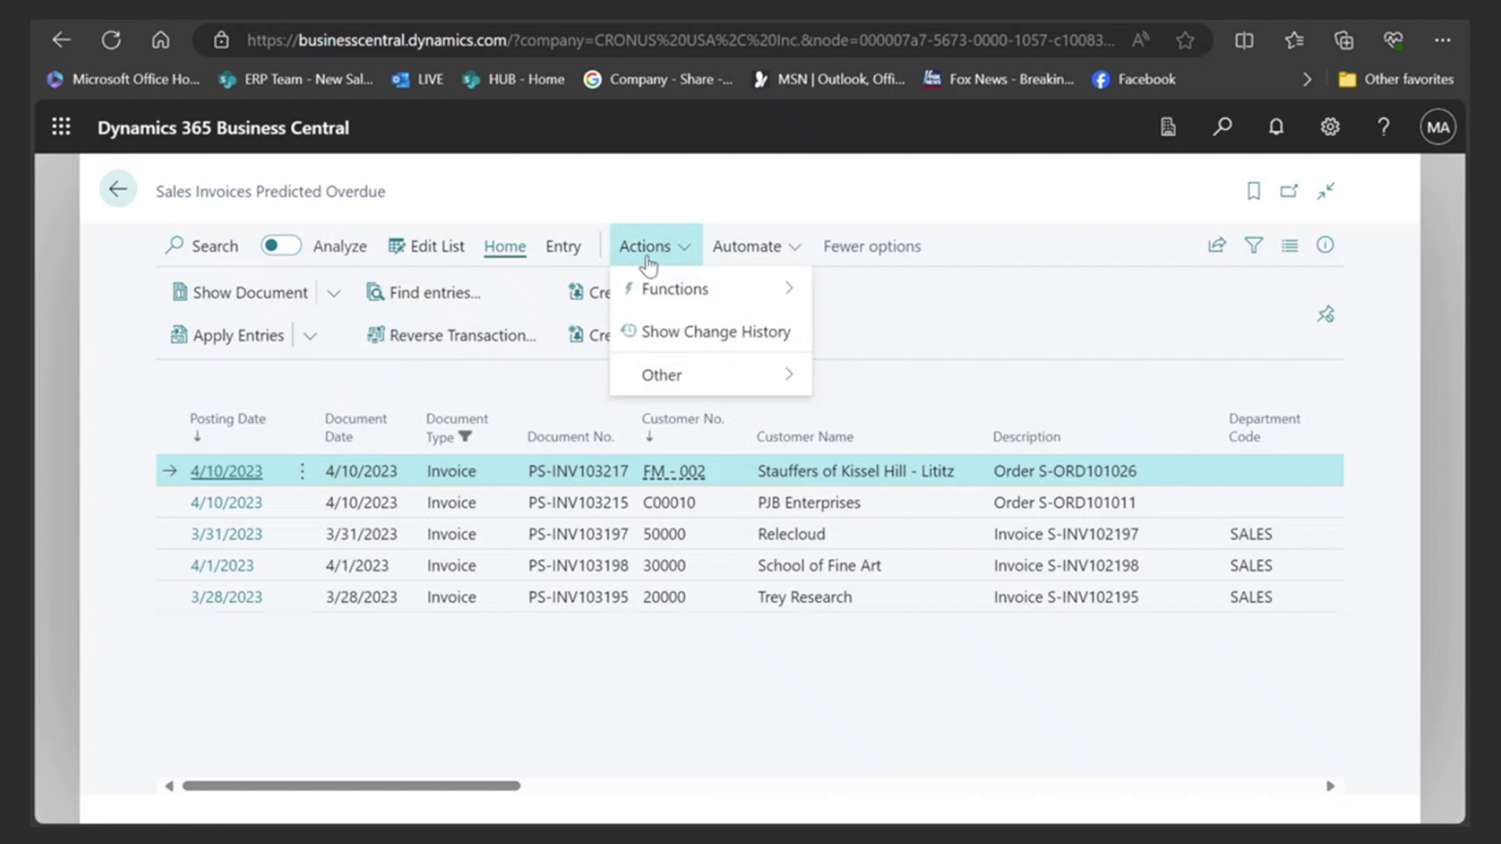
mouse_move(654, 288)
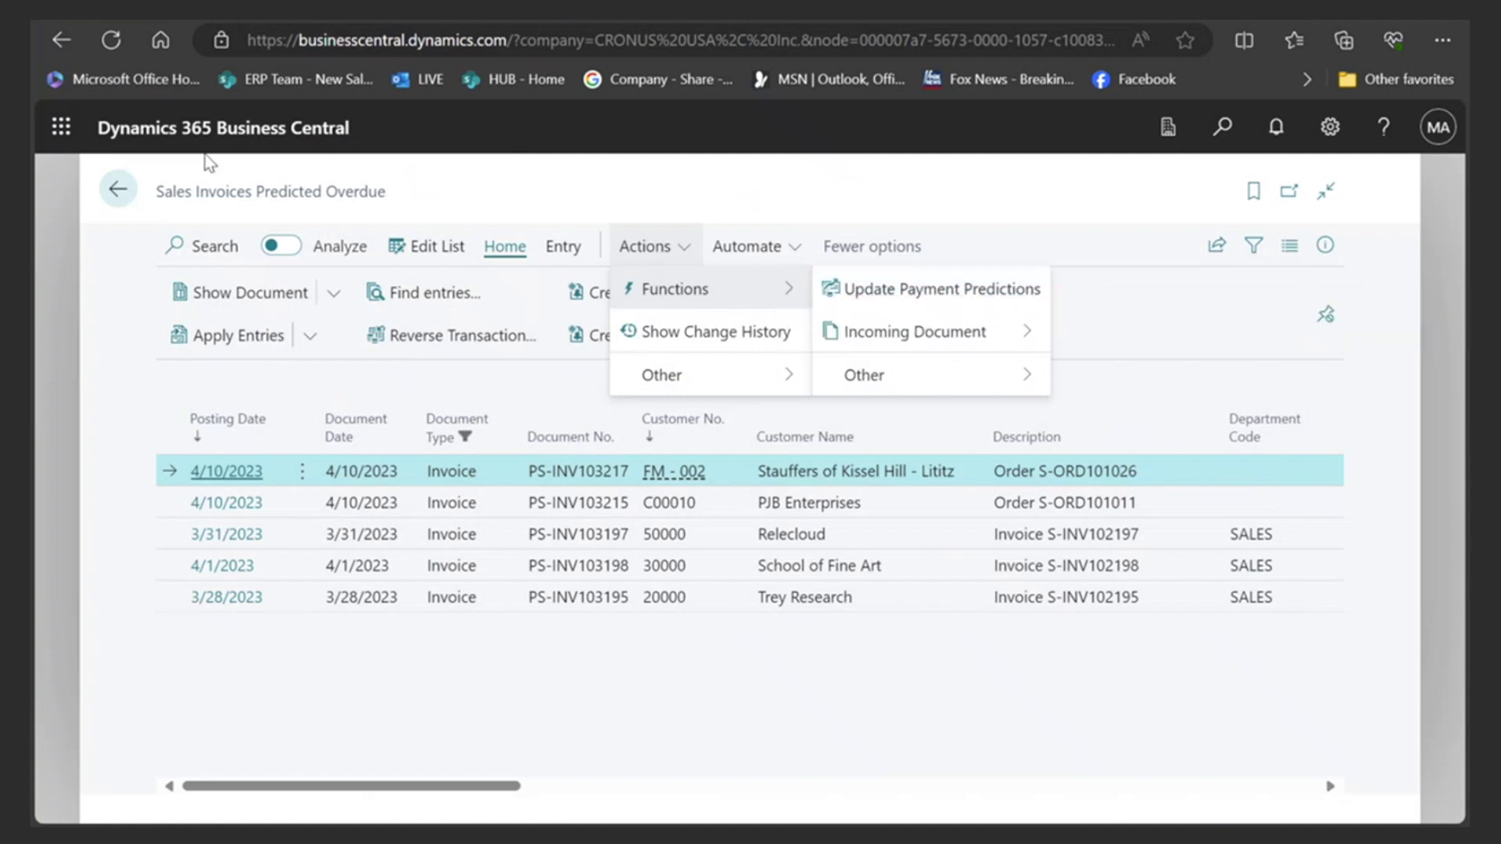
click(118, 191)
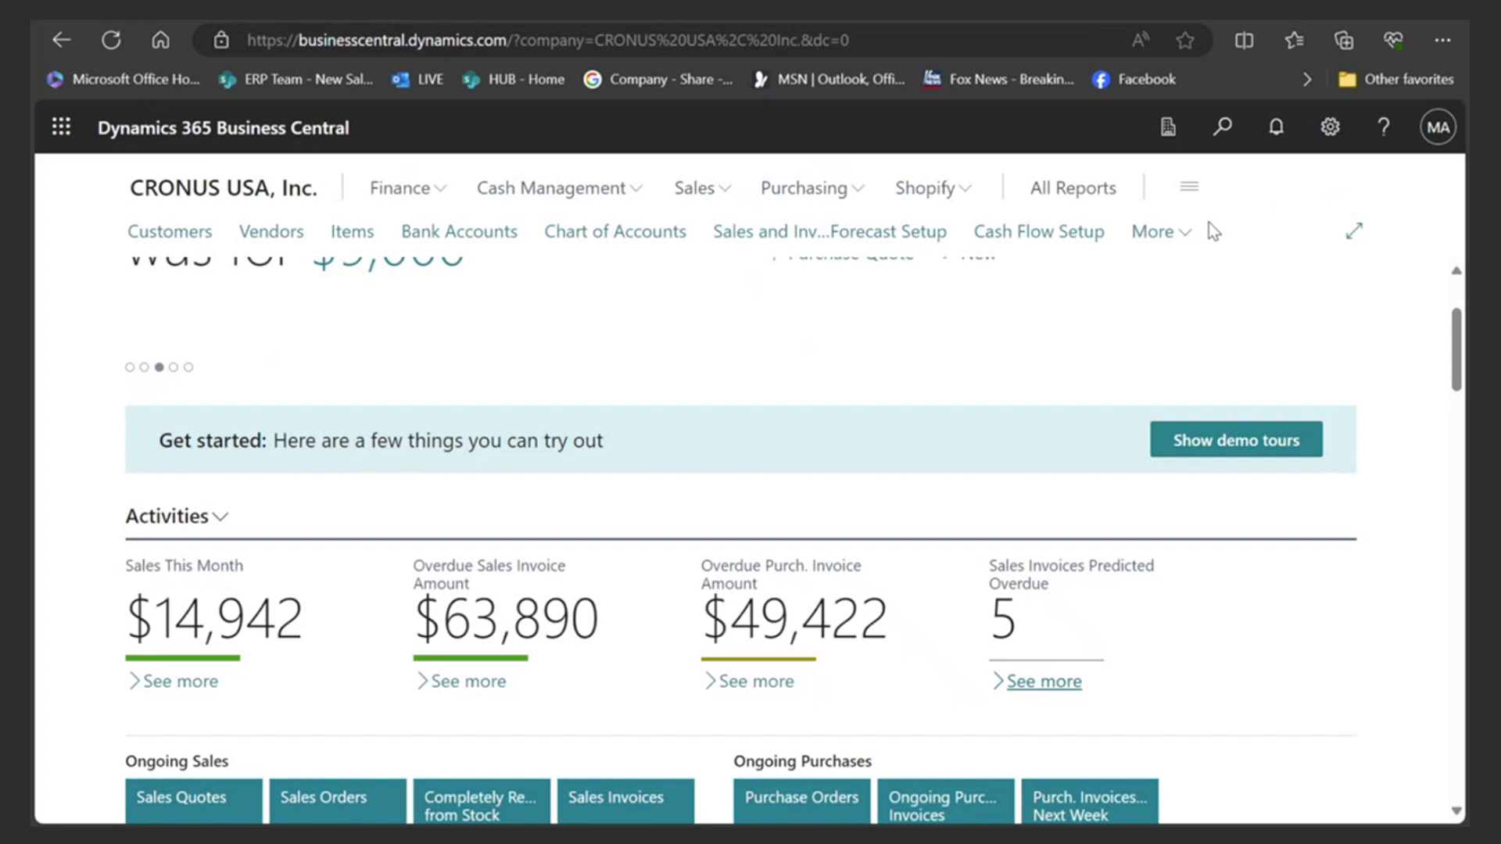
- Find Late Payment Prediction Setup with 'late pay', review it (enabled, My Model, quality 0.97), and close it
click(1176, 233)
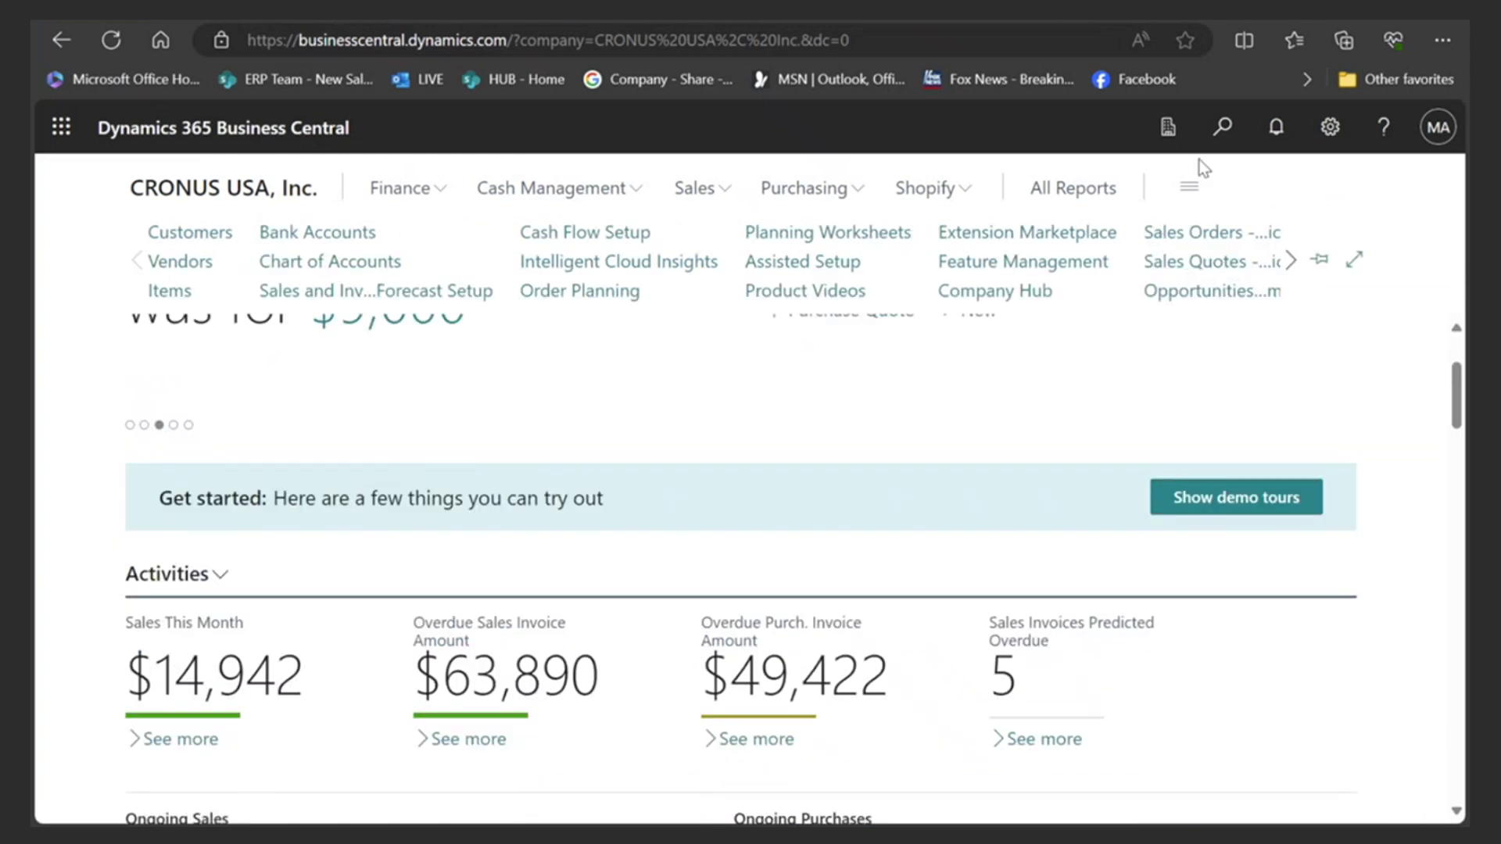
click(1222, 127)
text(late pay)
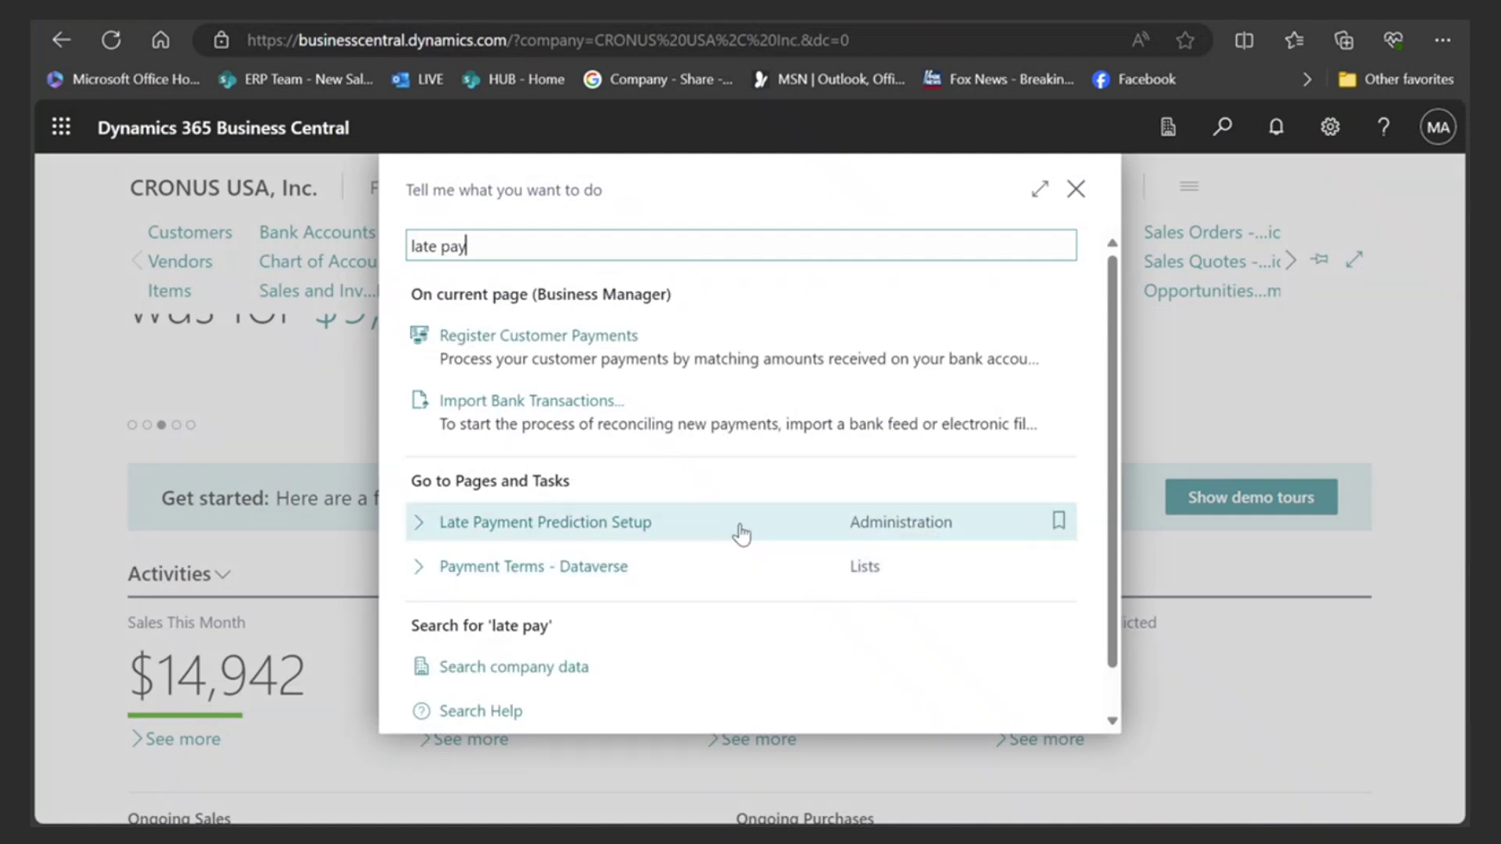
click(568, 532)
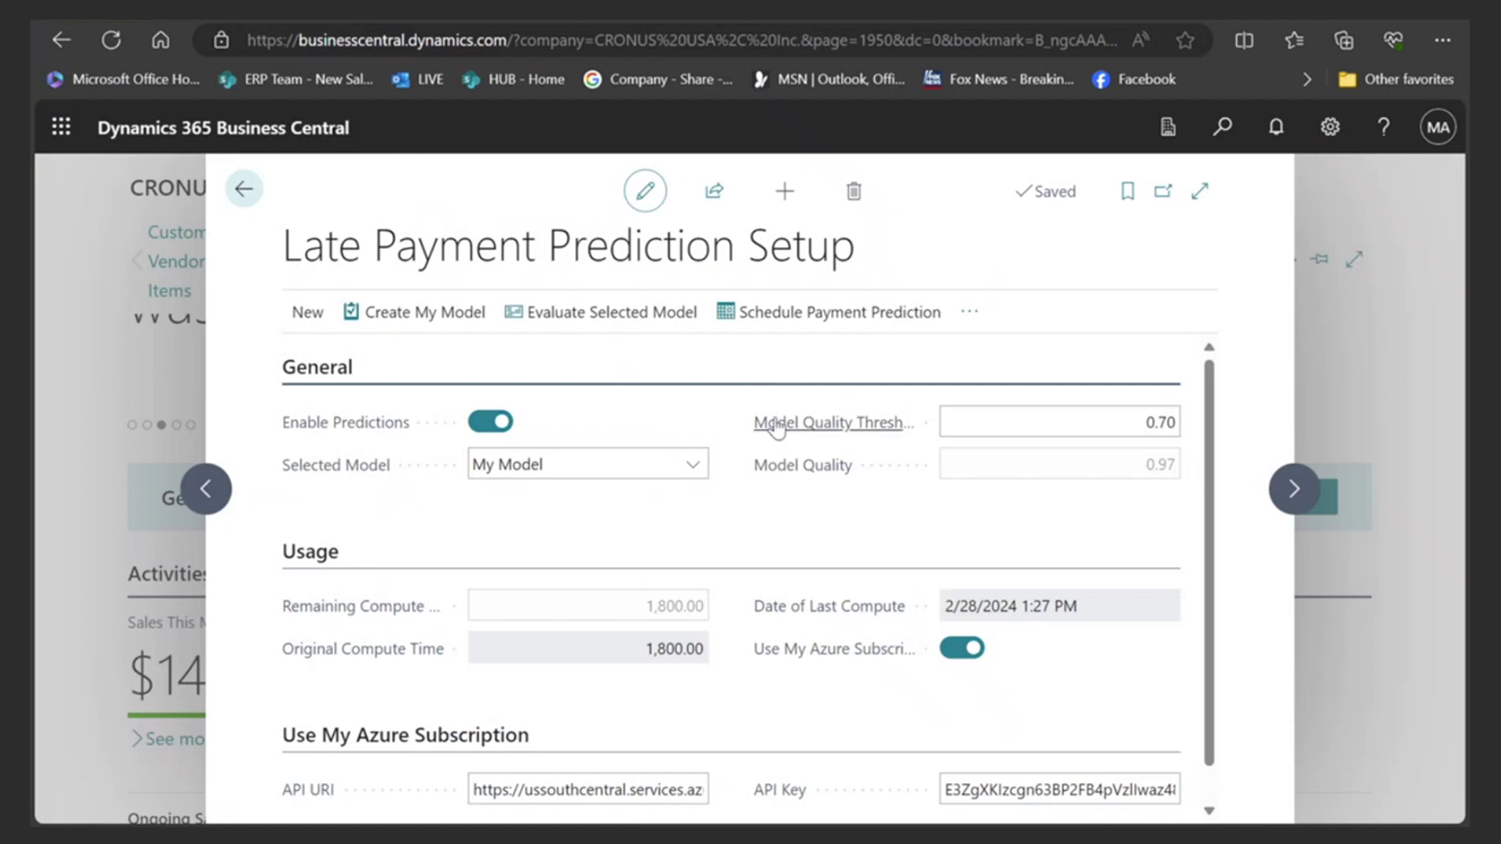
mouse_move(766, 428)
scroll(621, 512, down, 1)
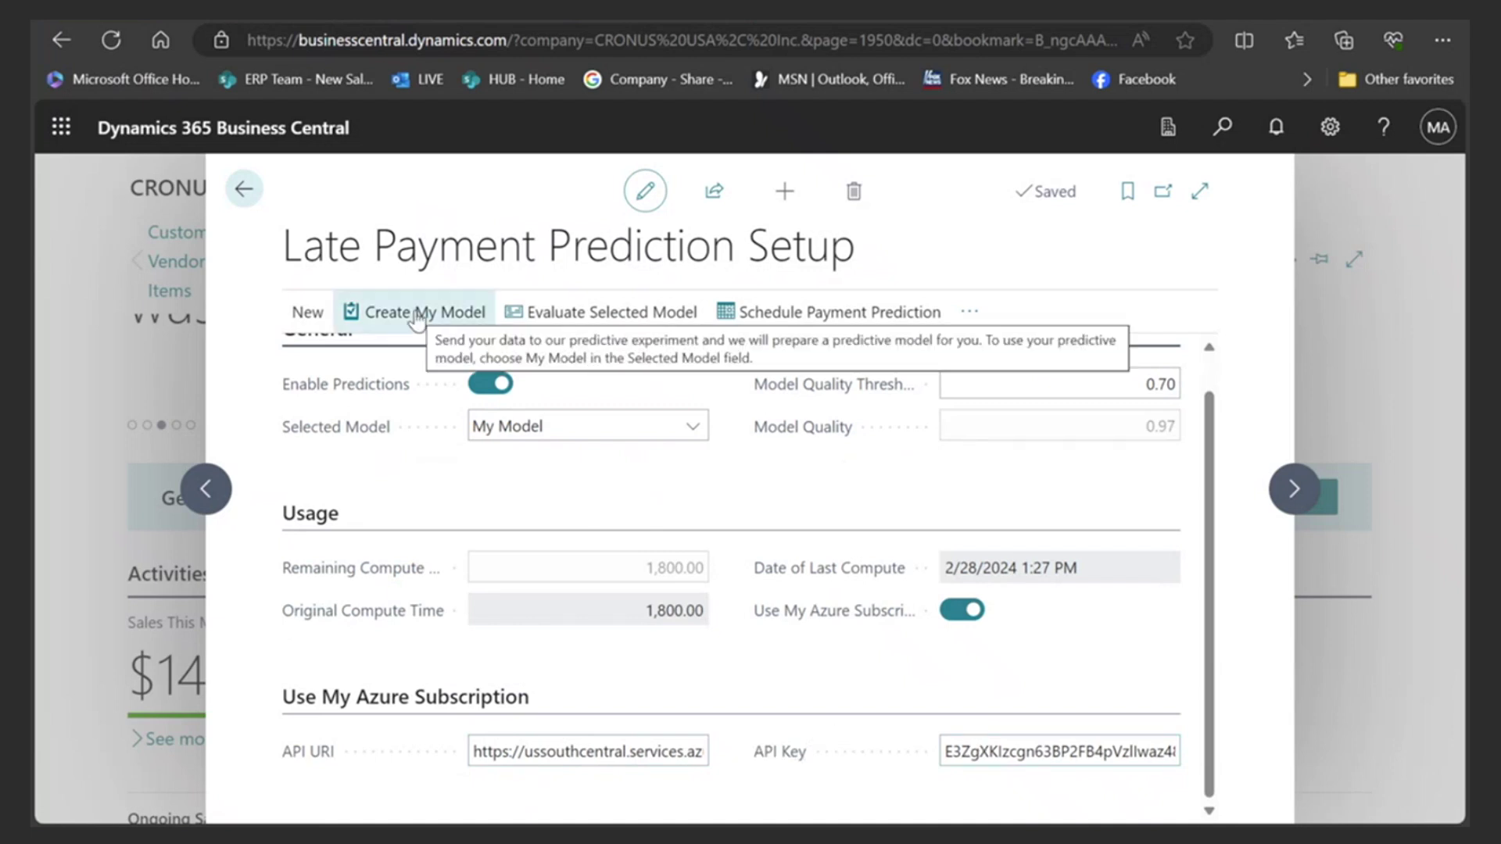
click(244, 189)
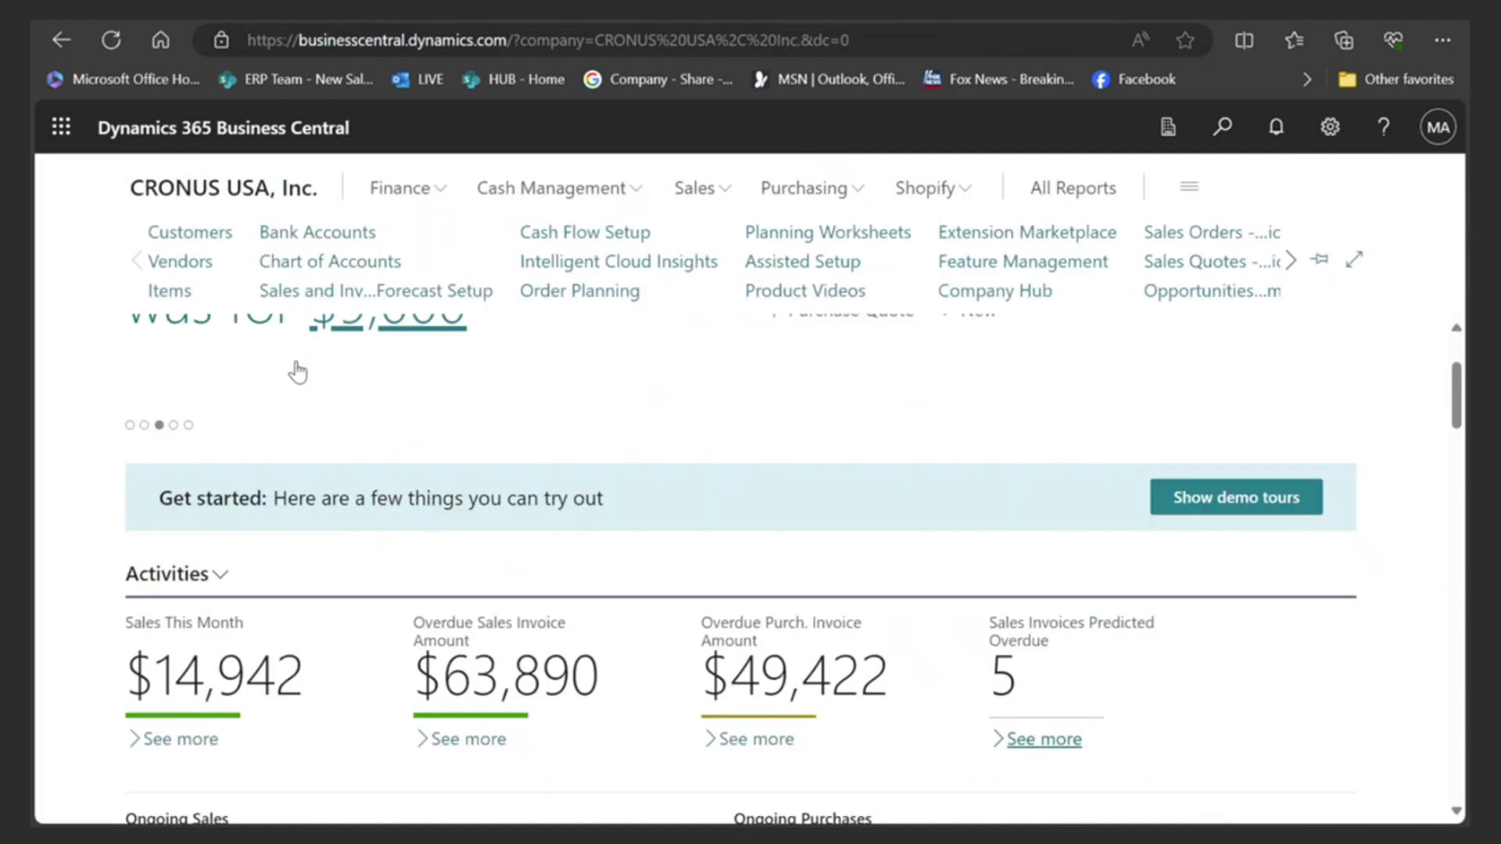
- Review Cash Flow Setup's Azure AI section (enabled, ARIMA), close it, and bring up Tell Me search
click(591, 233)
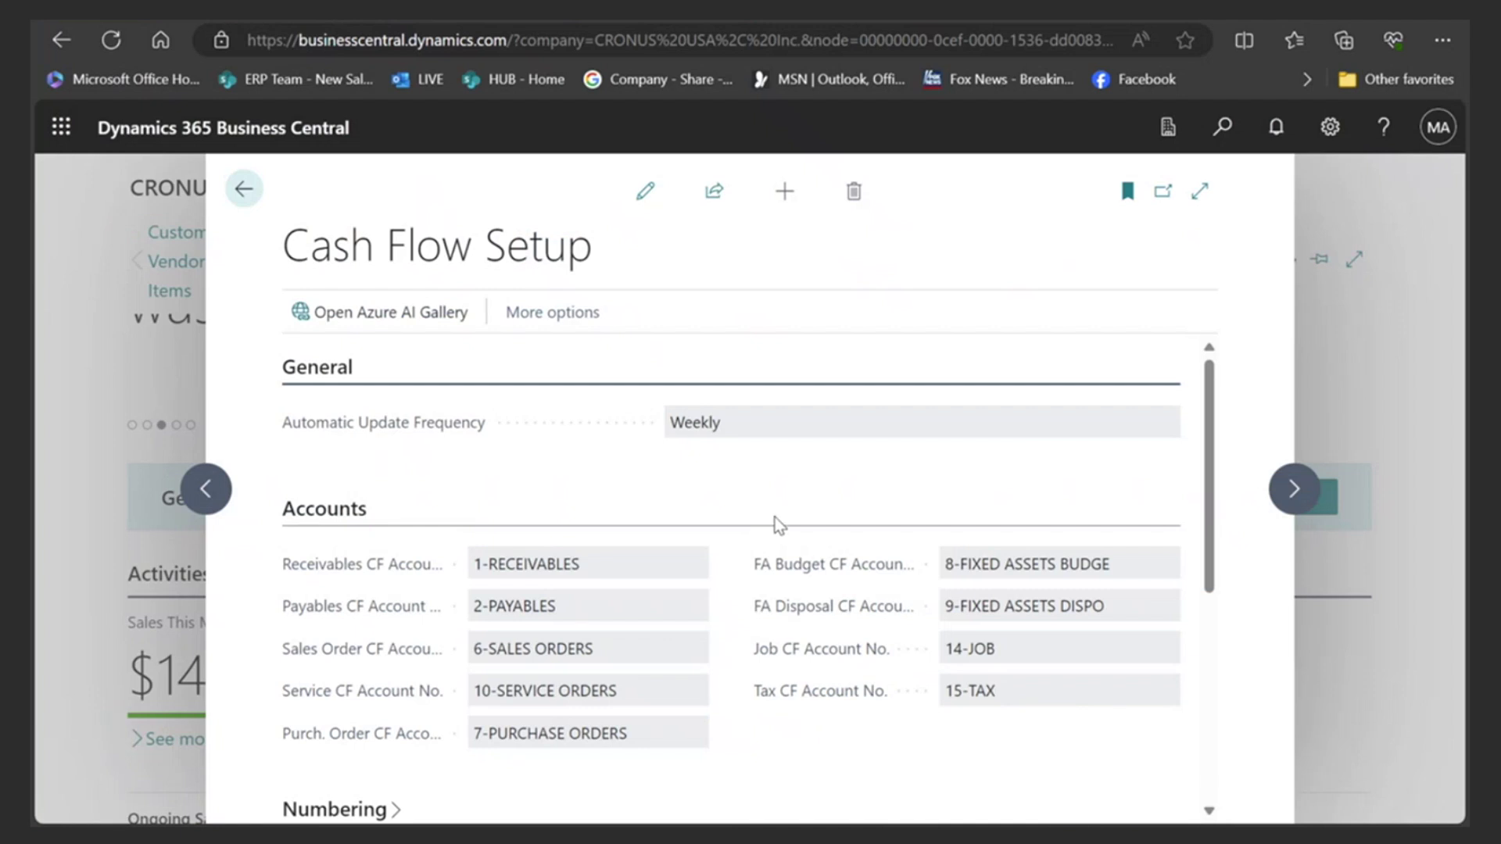
scroll(777, 524, down, 4)
scroll(776, 520, up, 2)
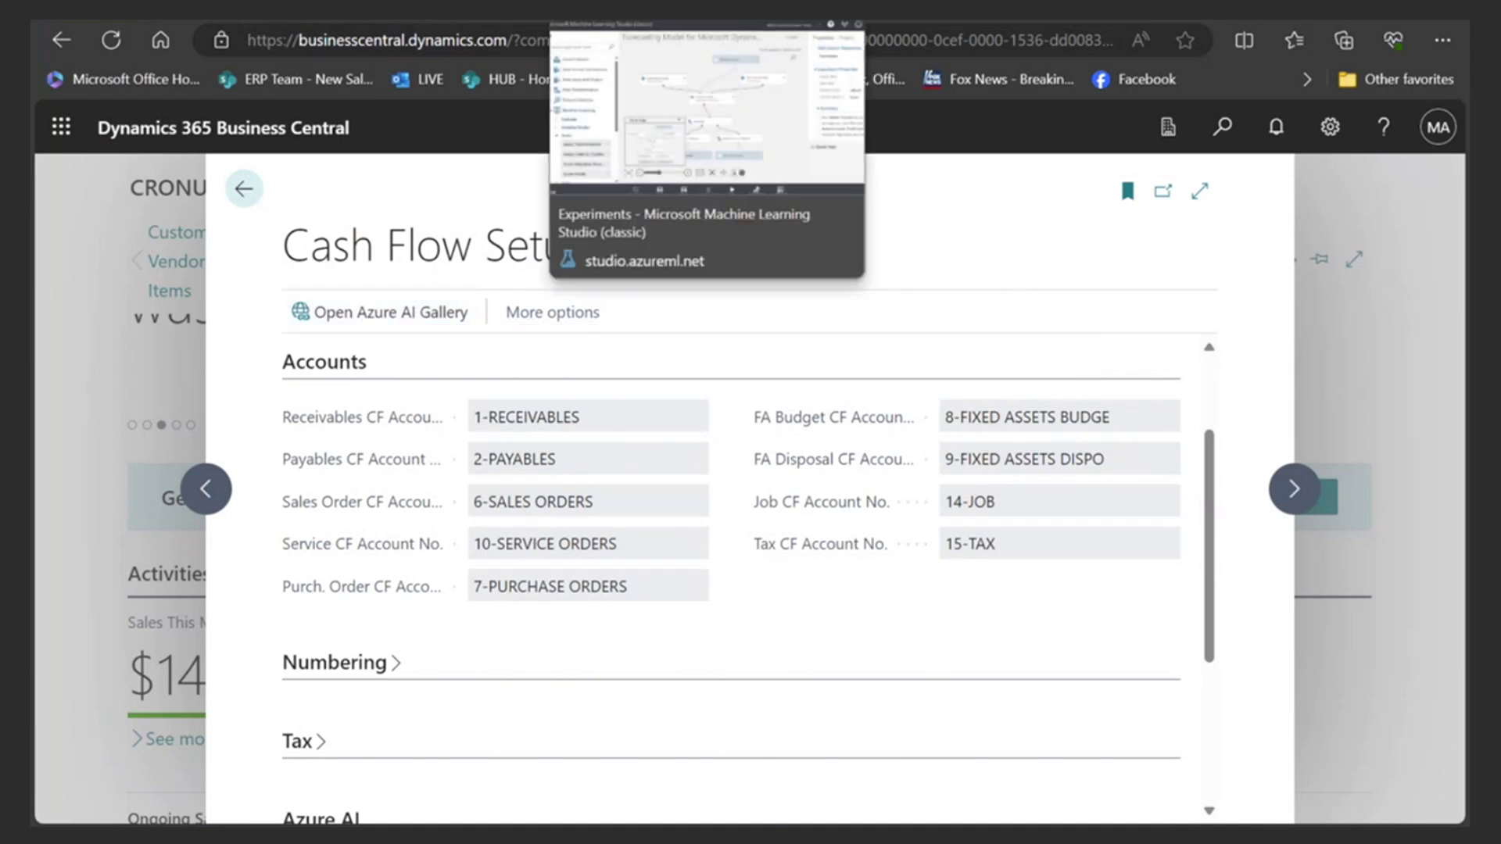
scroll(602, 391, down, 4)
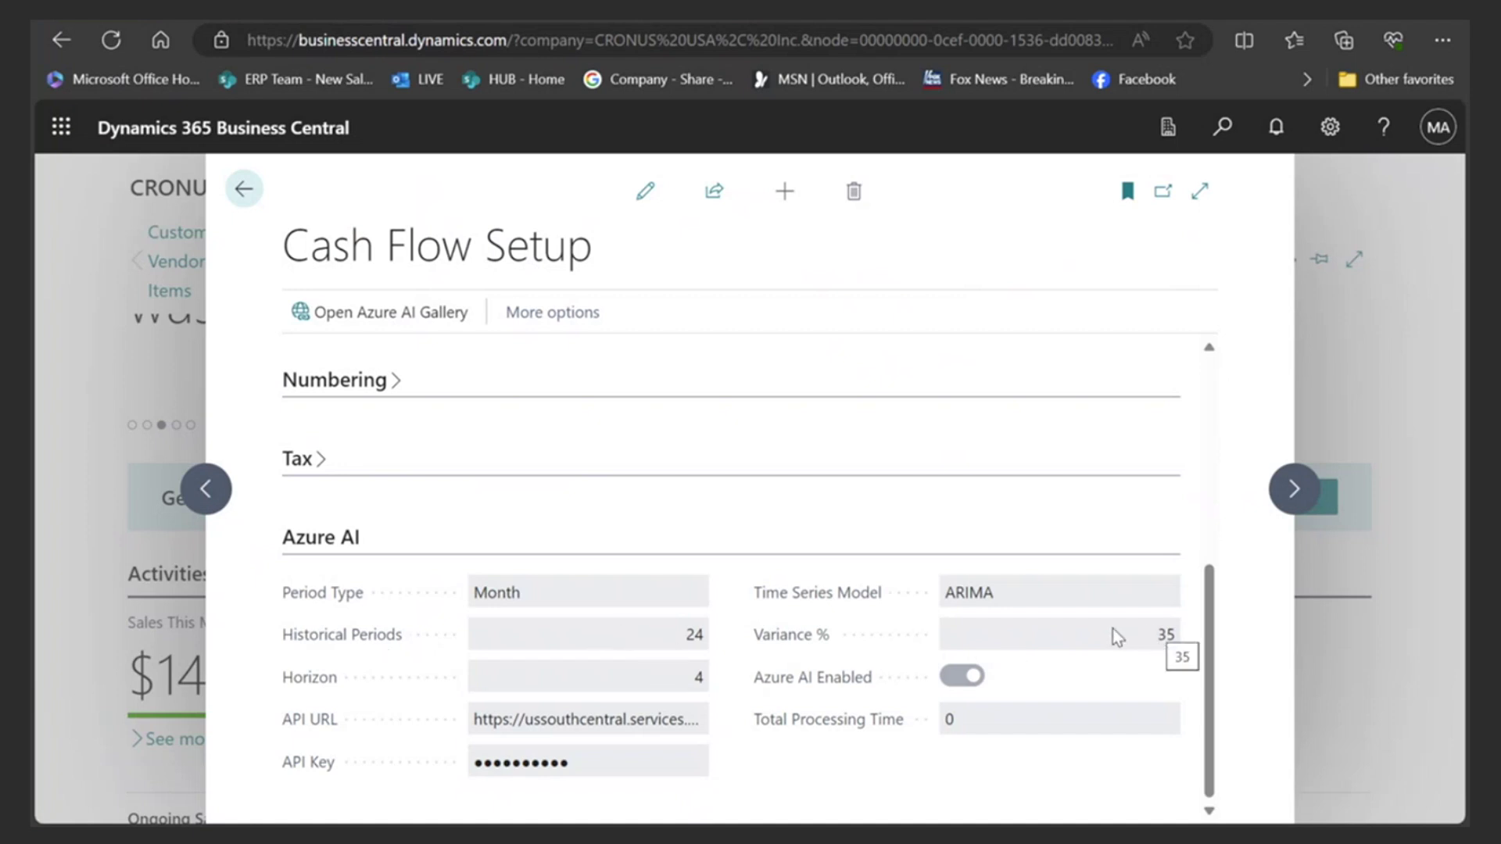
click(243, 191)
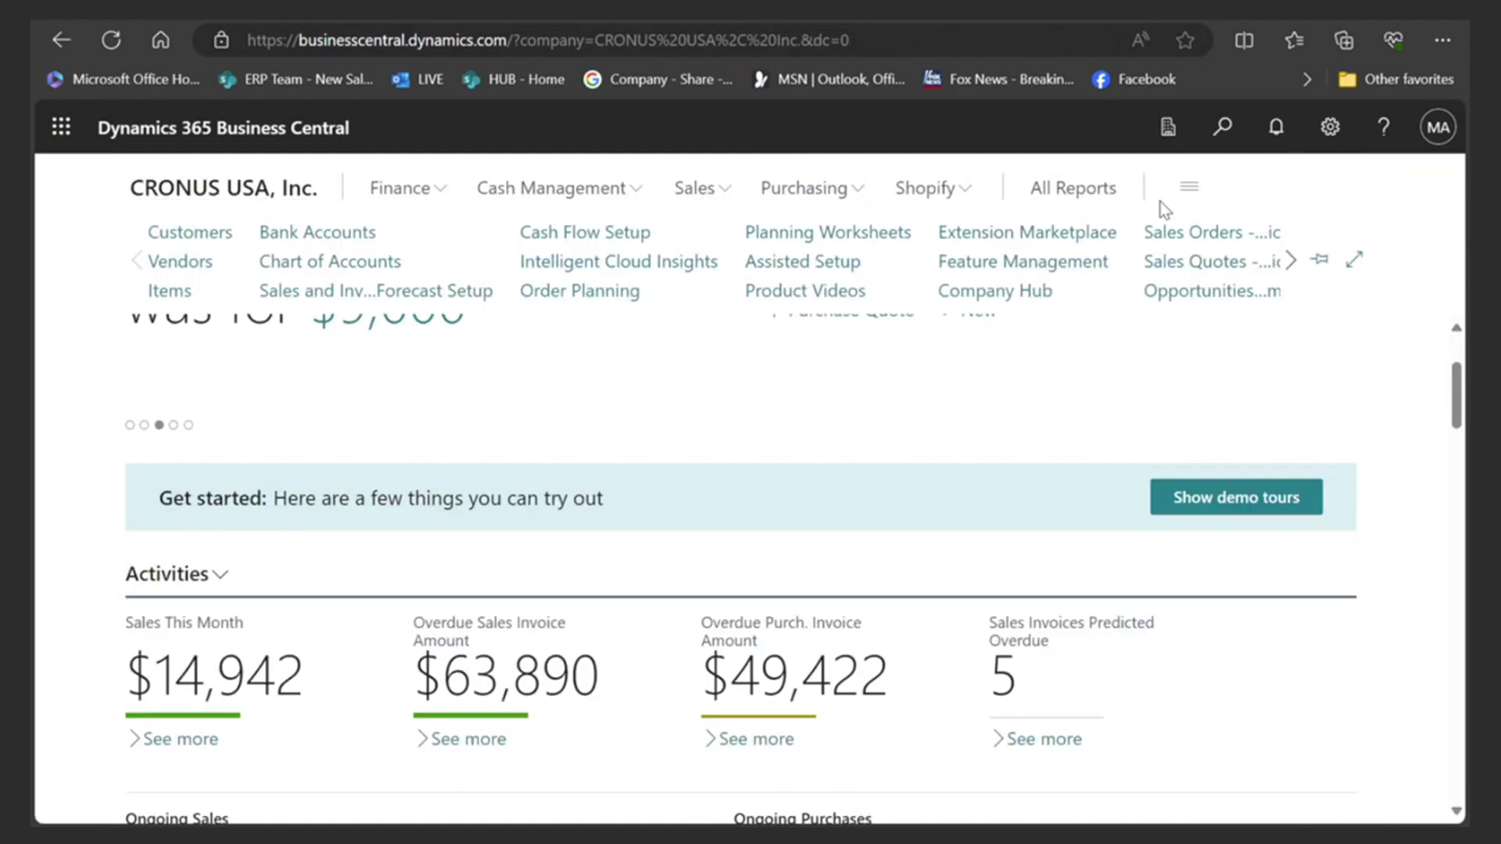
click(1223, 137)
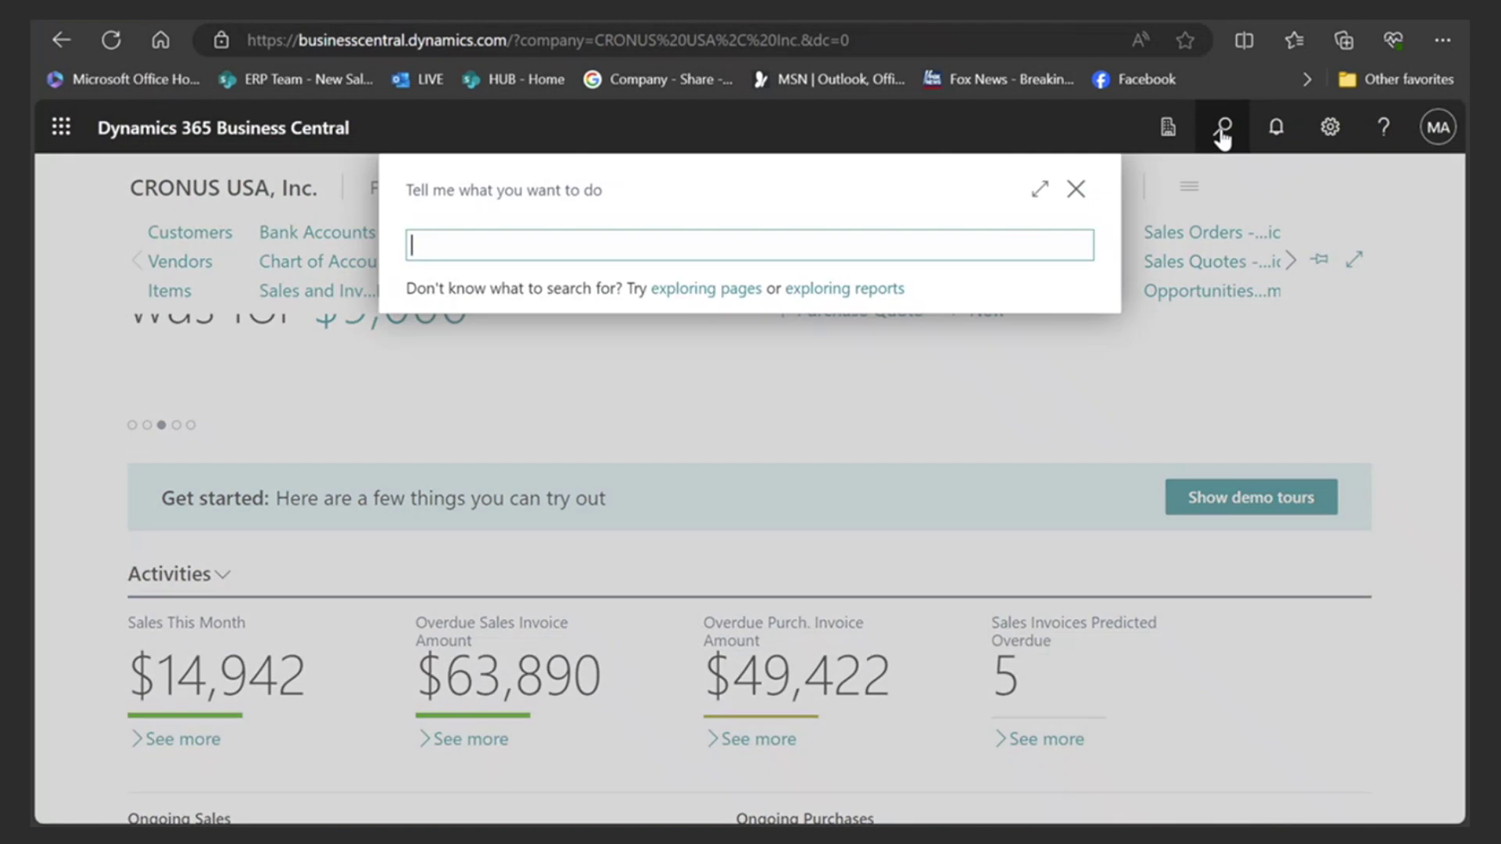
- Search 'ca', open Cash Flow Forecasts, and open the DEFAULT forecast card with all statistics at 0.00
text(cash flow)
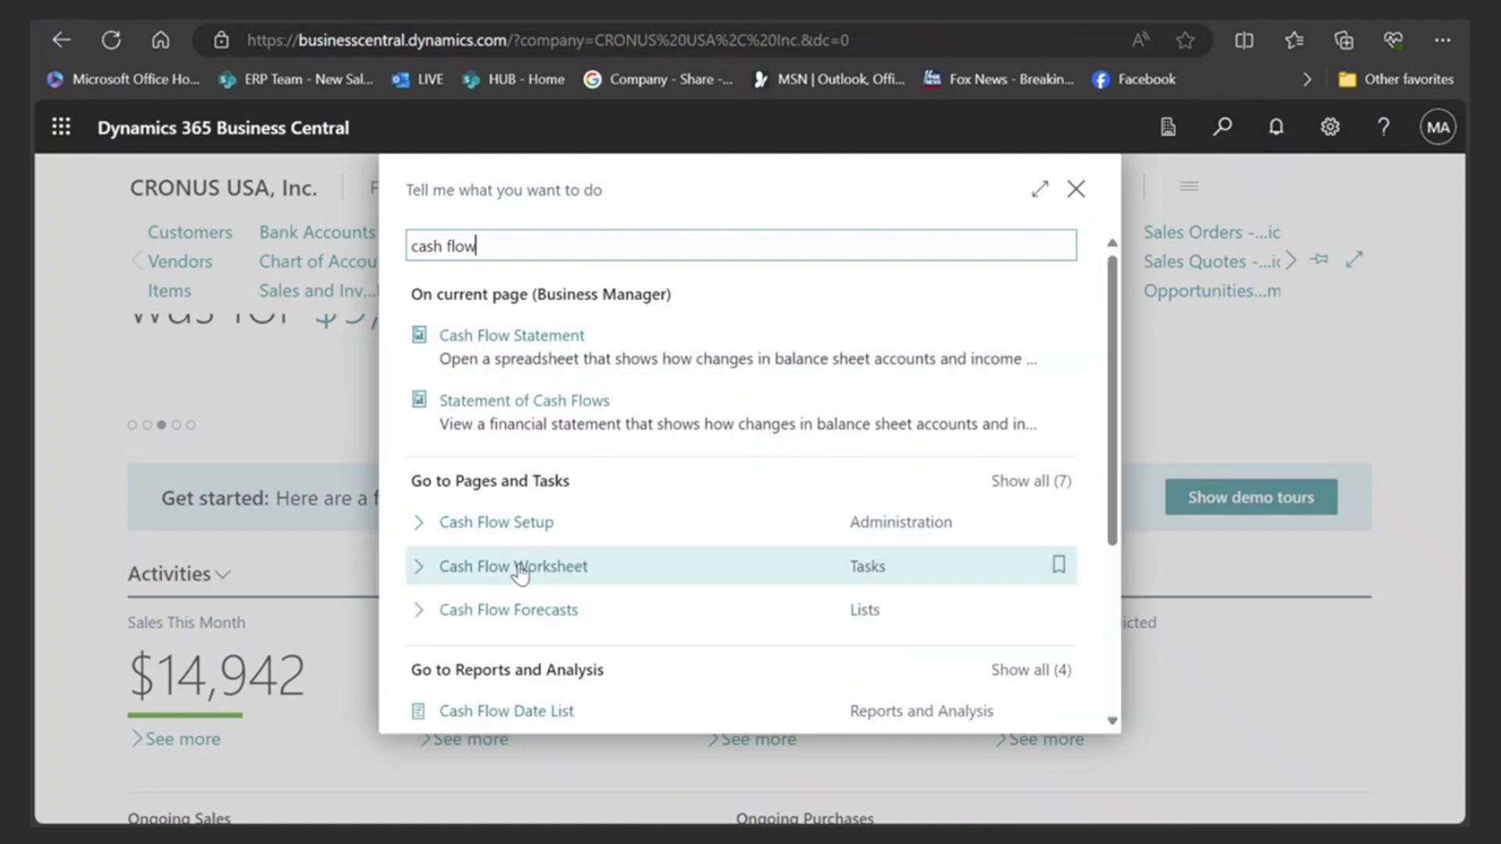
click(509, 619)
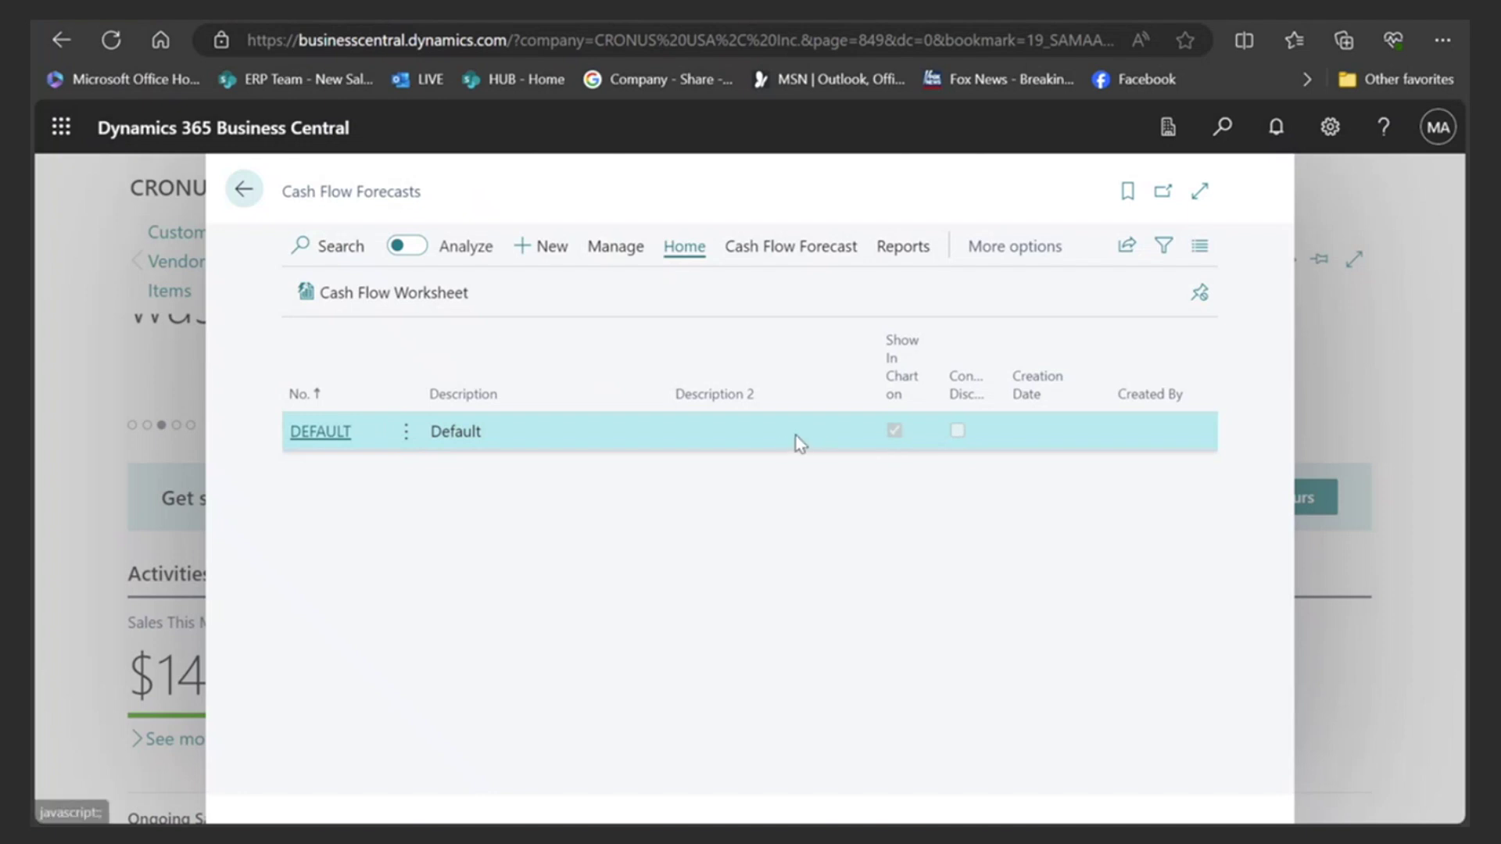
click(322, 432)
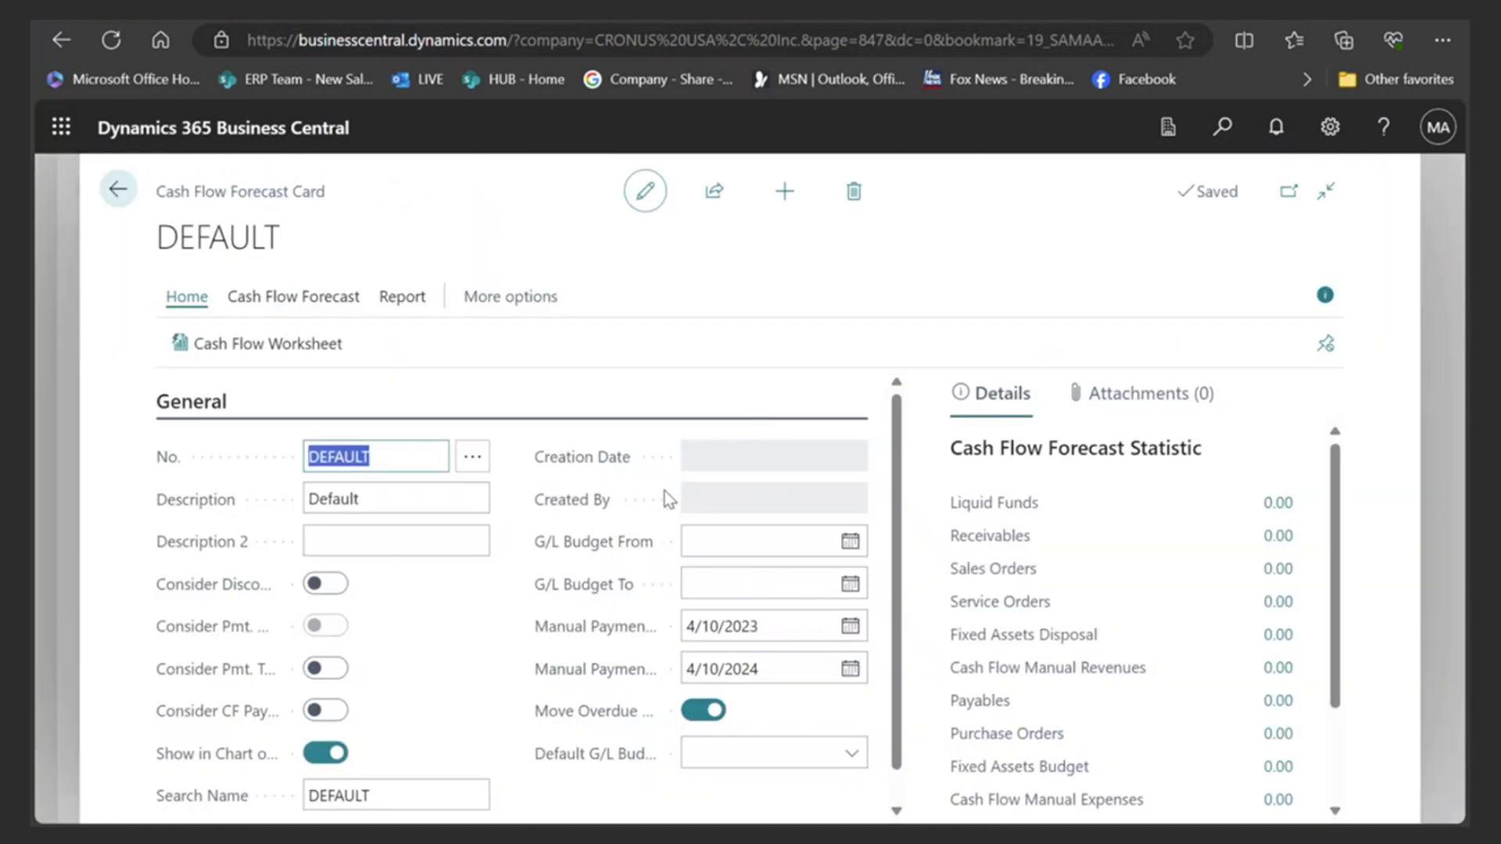
scroll(665, 492, down, 1)
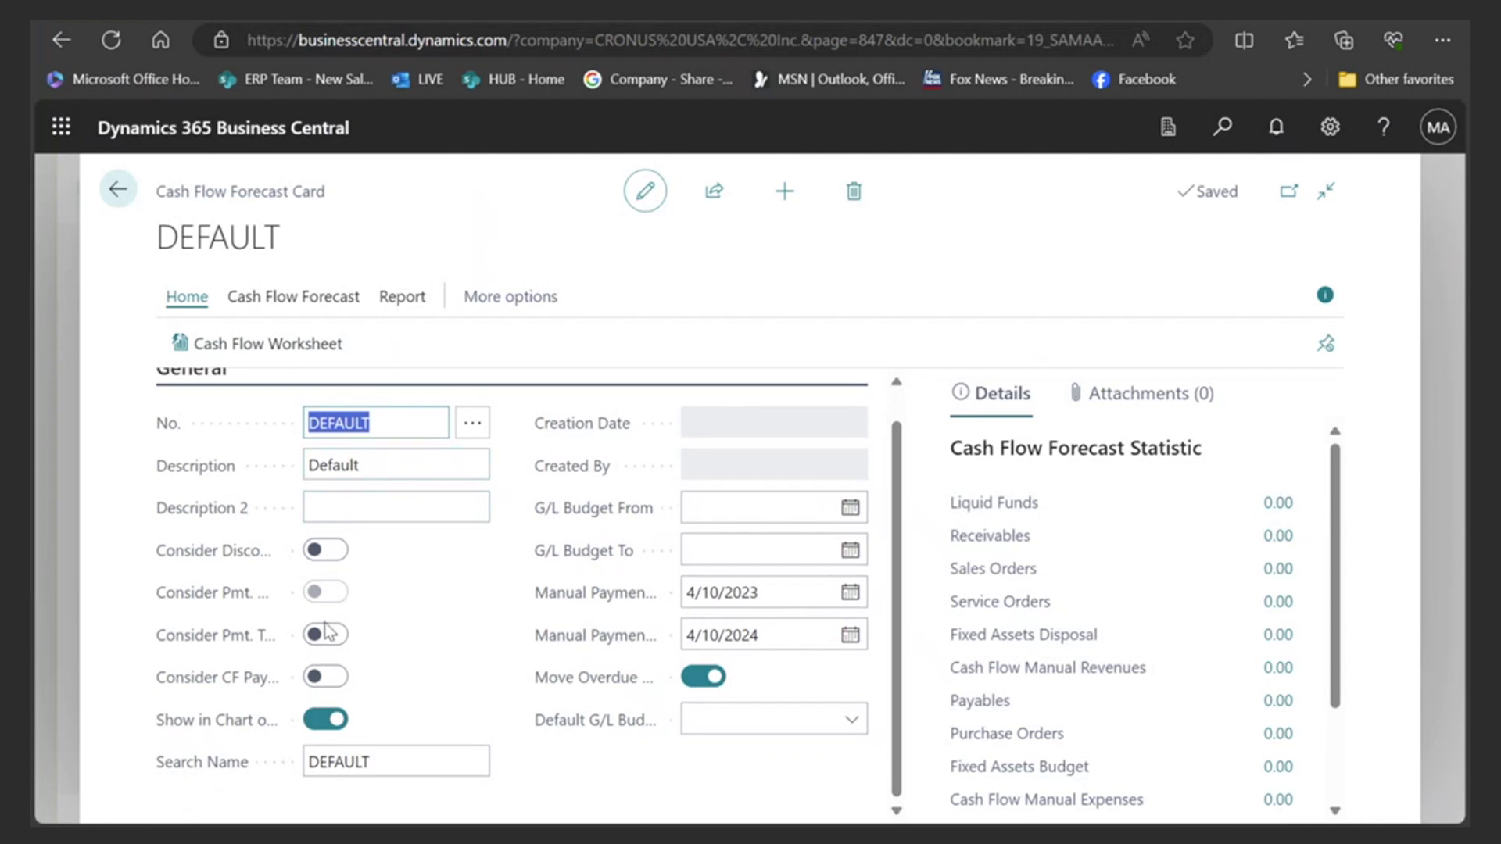
click(279, 352)
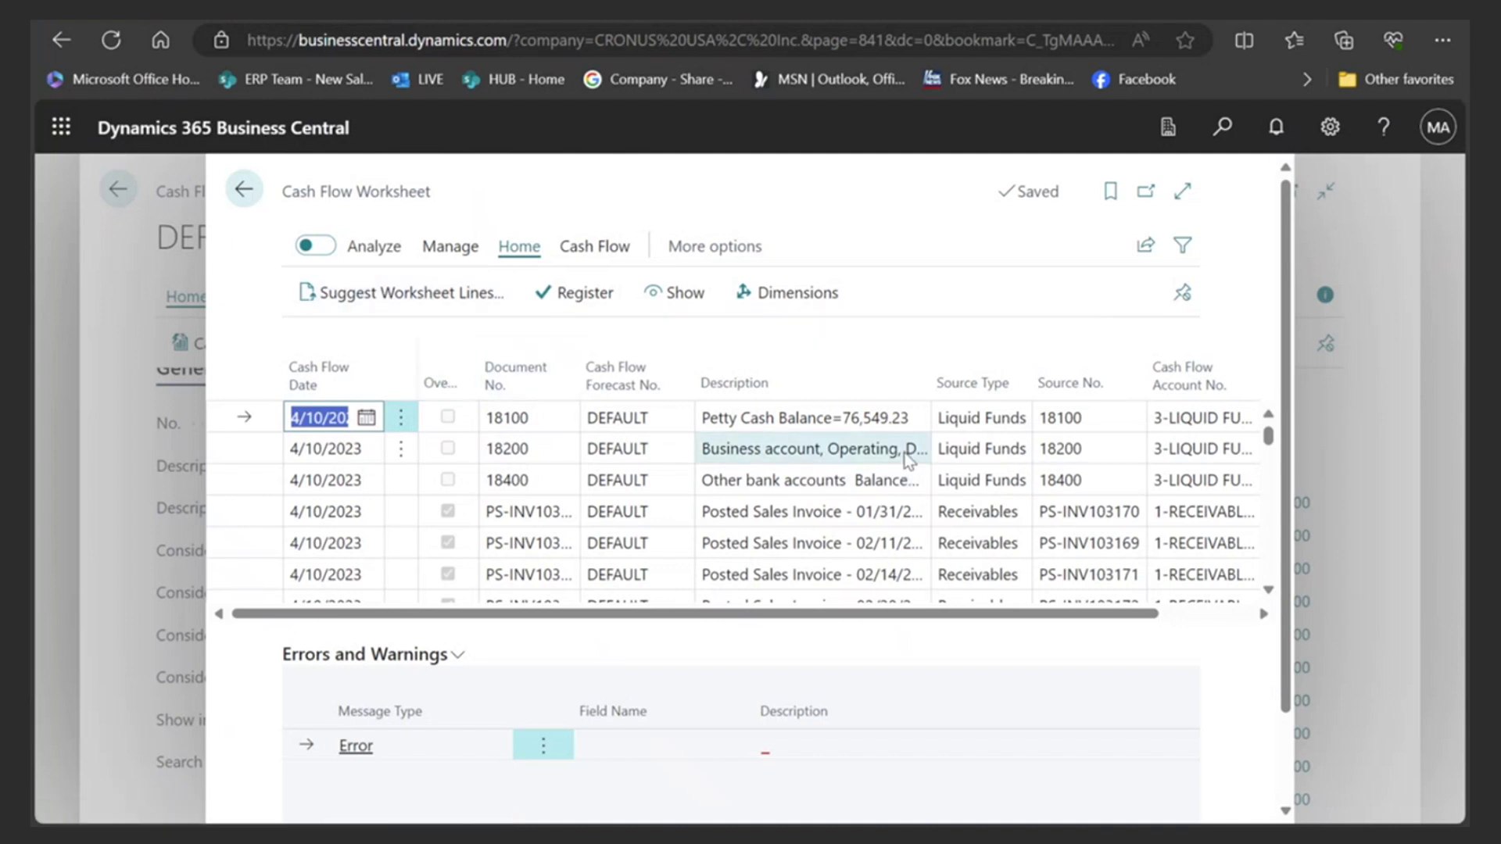
click(1181, 191)
scroll(781, 547, down, 10)
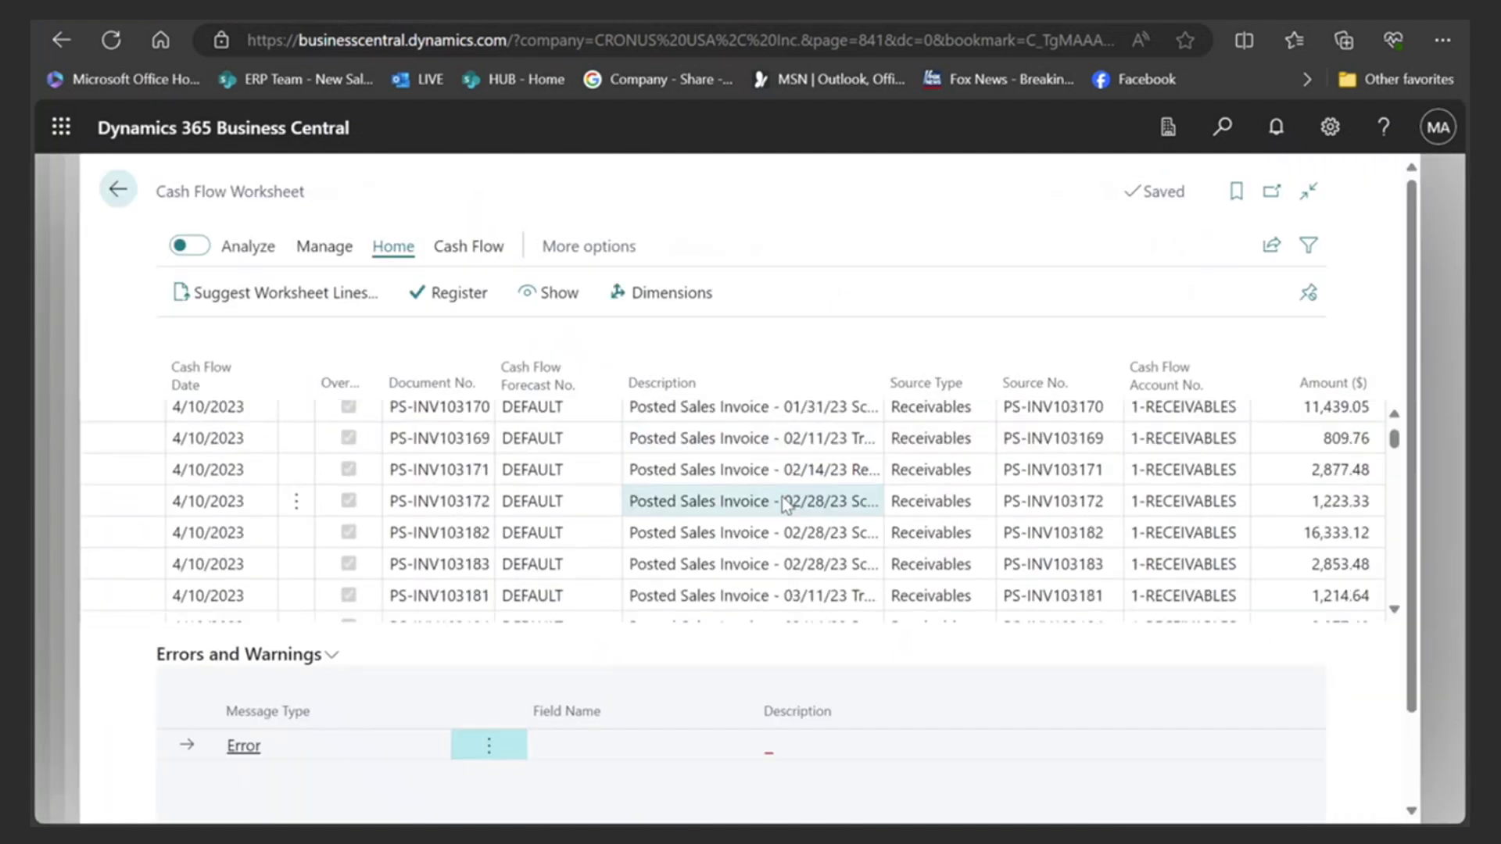
scroll(781, 547, down, 3)
scroll(844, 530, up, 5)
scroll(848, 529, down, 2)
scroll(848, 529, down, 10)
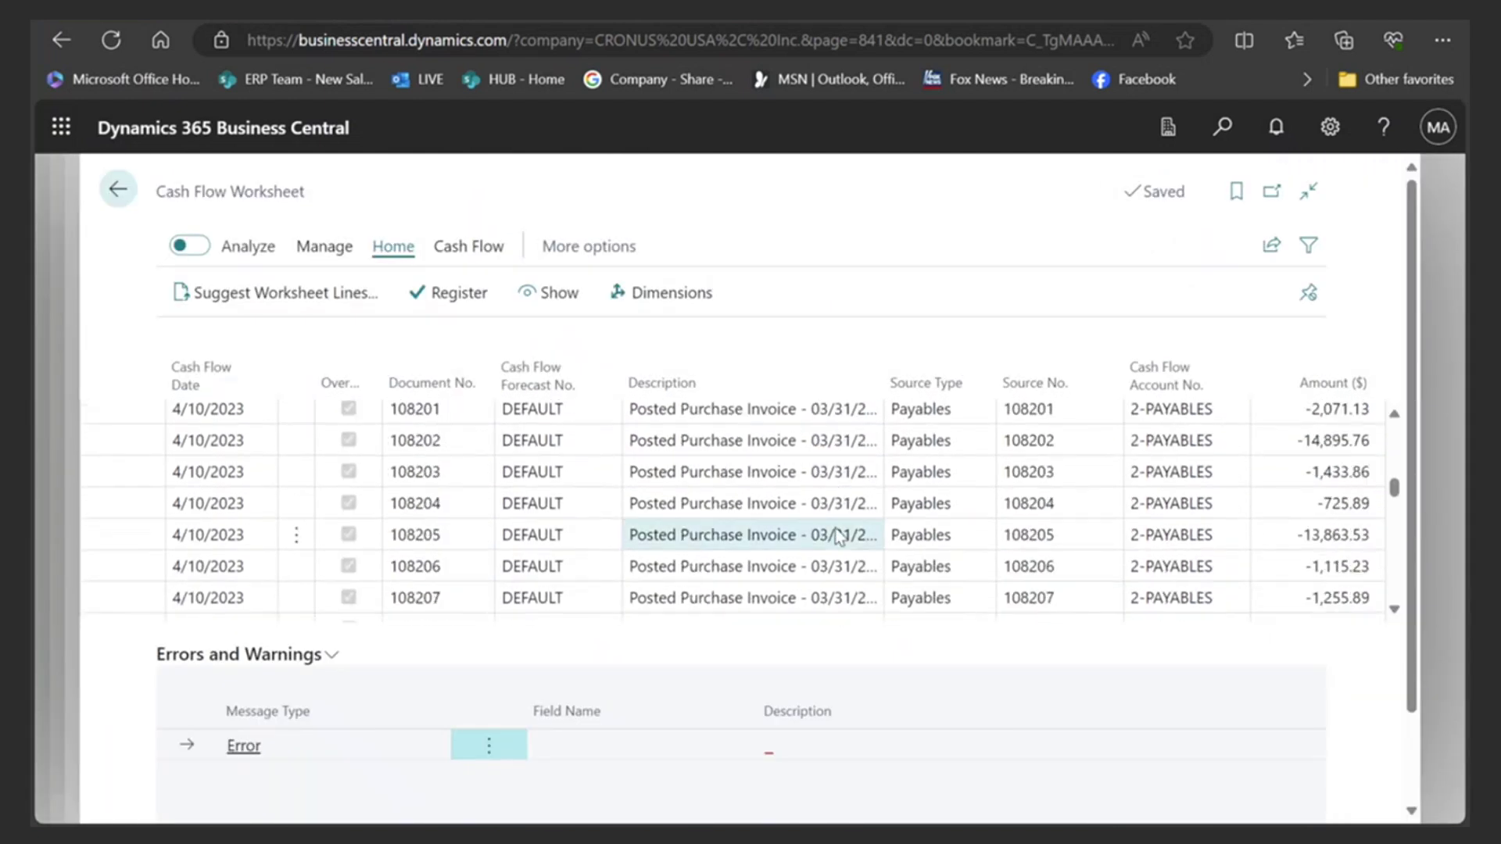
scroll(830, 542, down, 10)
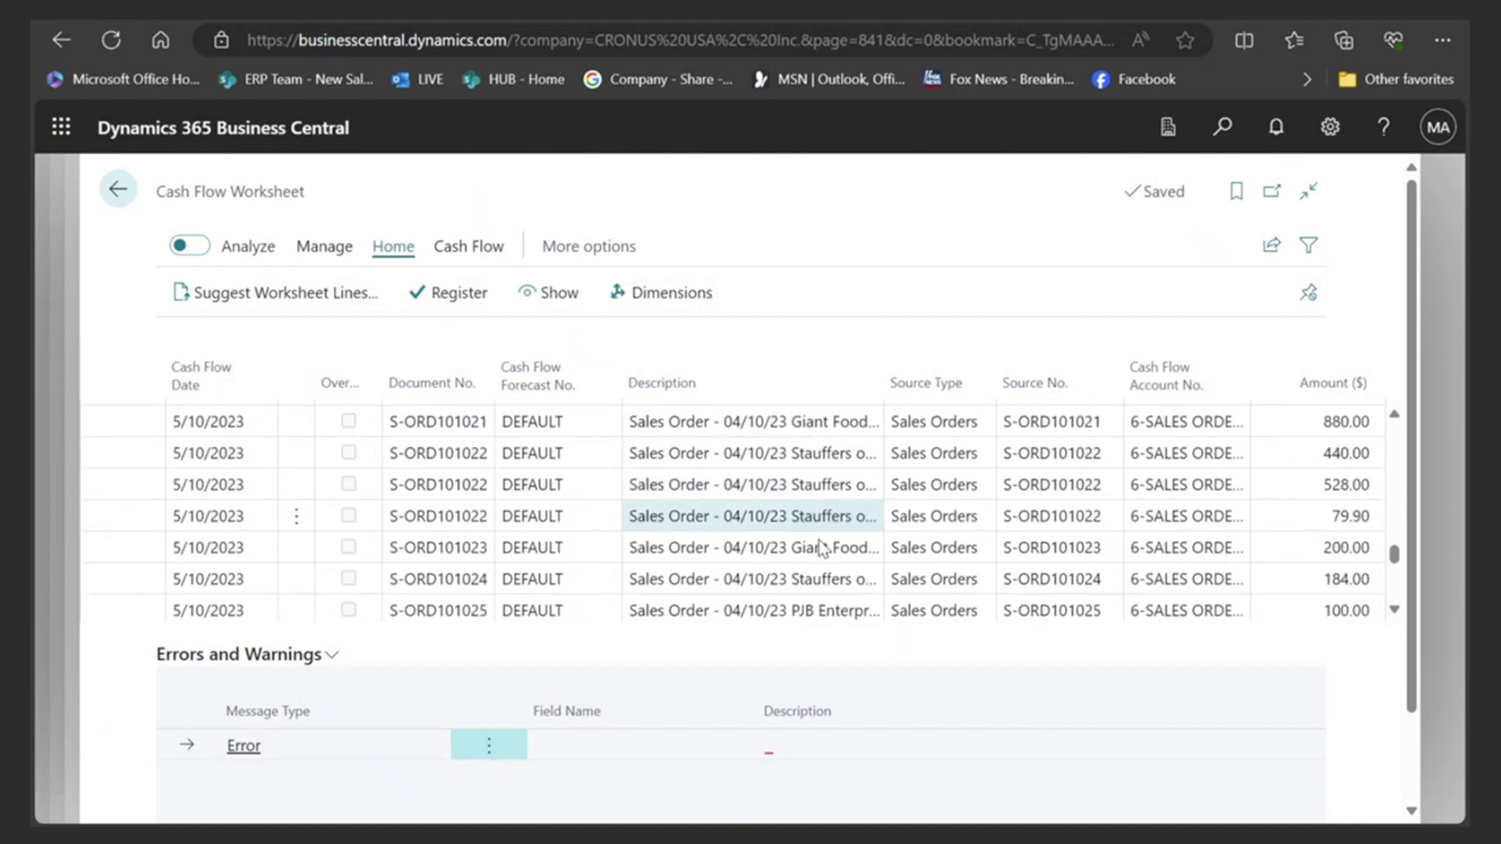
scroll(811, 542, down, 3)
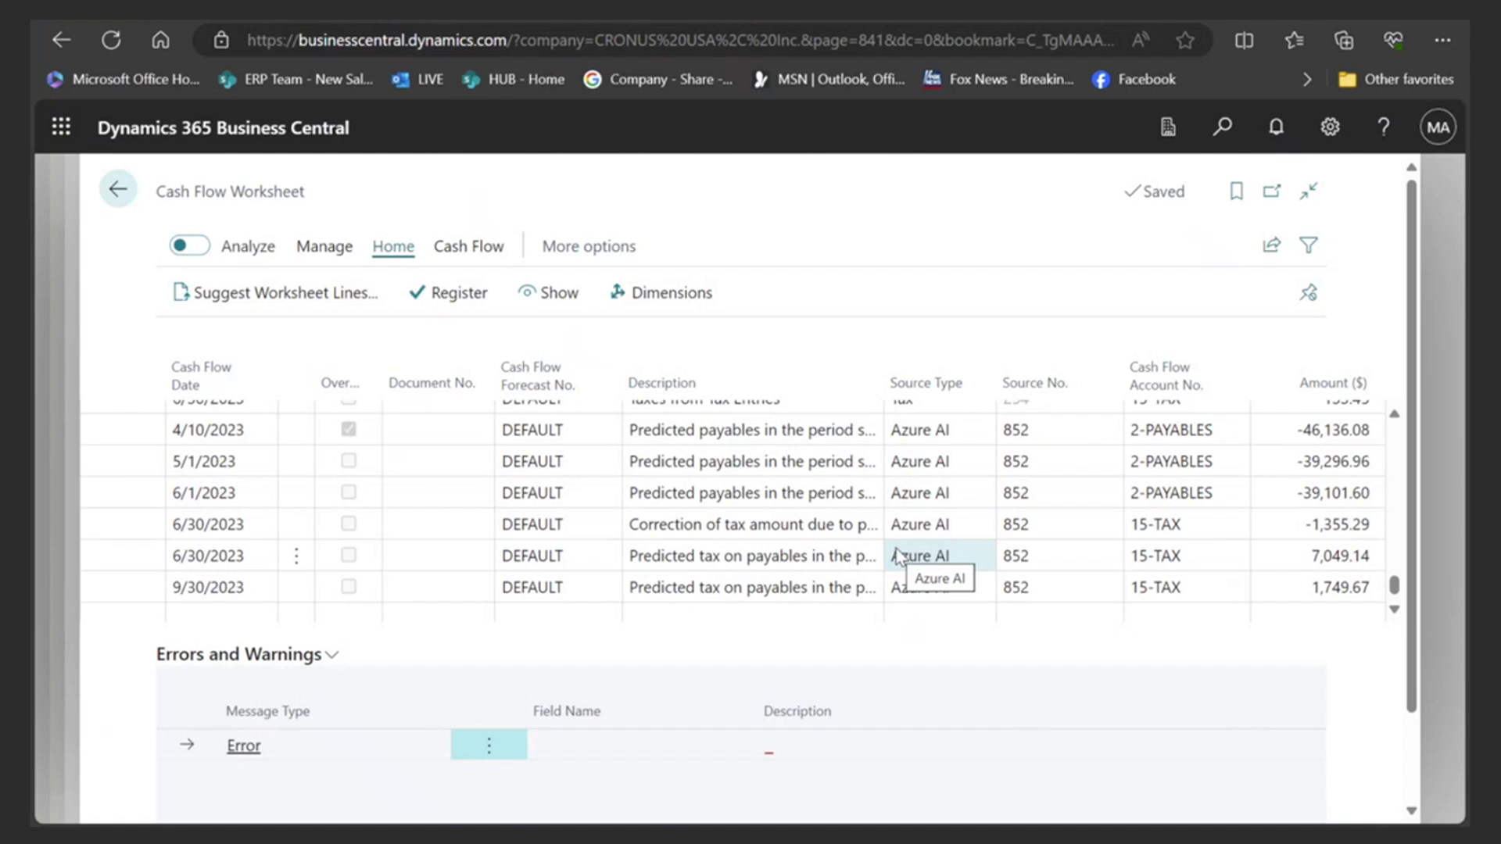
click(116, 199)
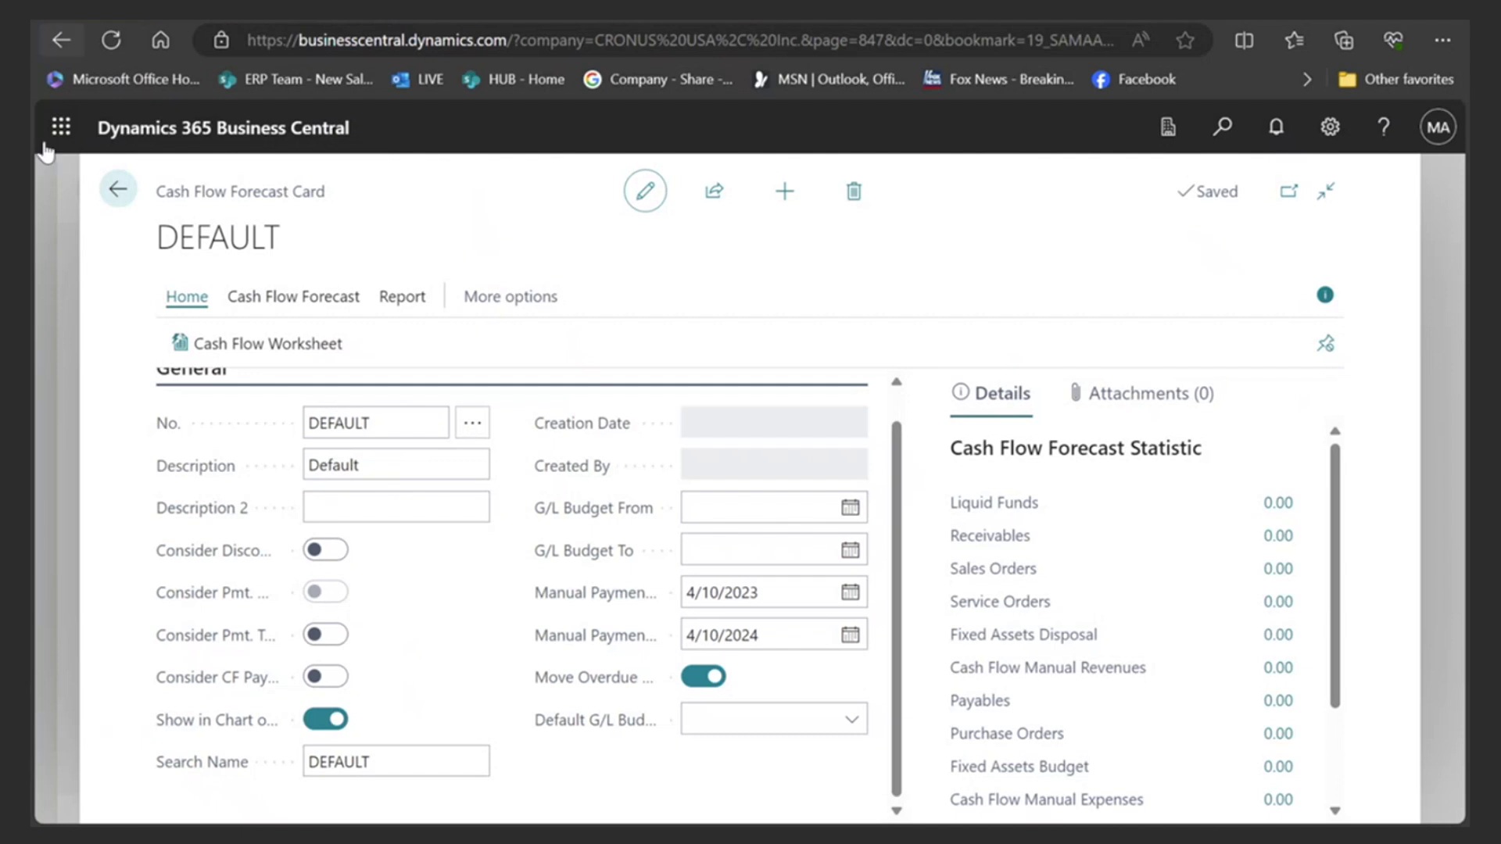
- Close the DEFAULT forecast card and forecasts list, then open the Items list from home
click(114, 191)
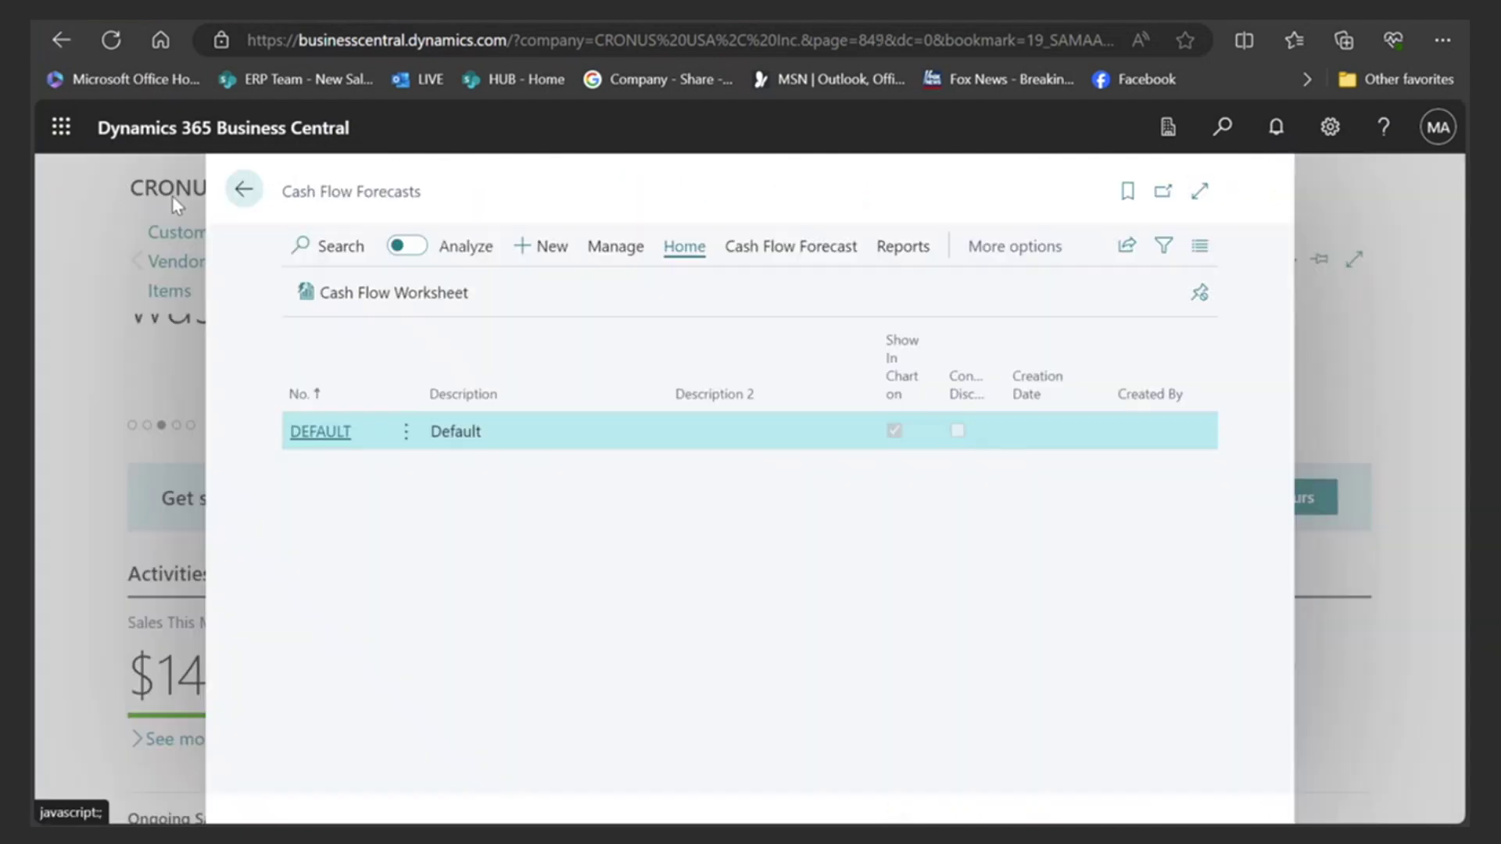
click(245, 191)
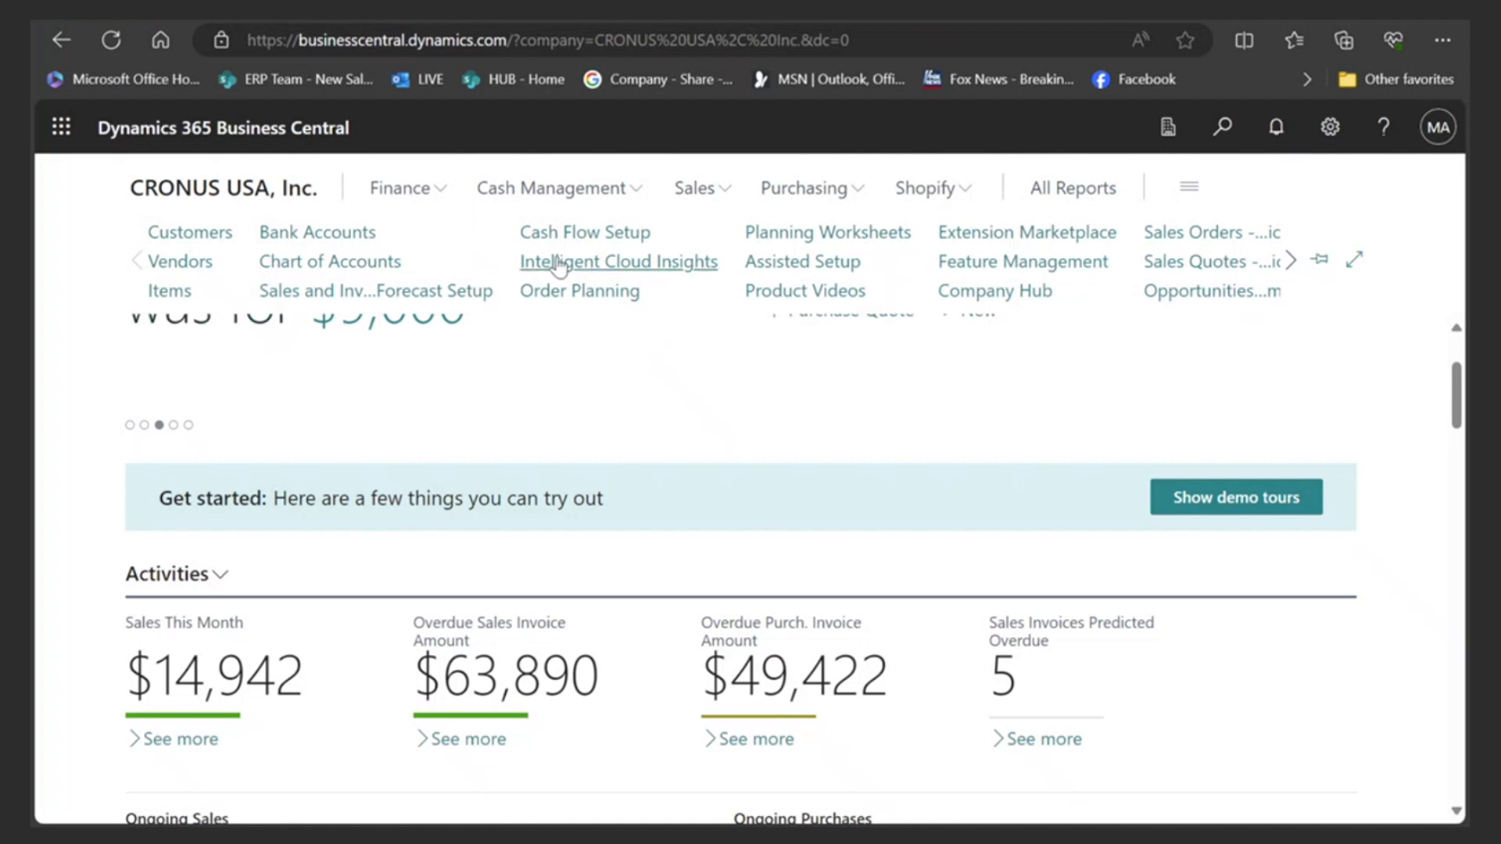
click(174, 292)
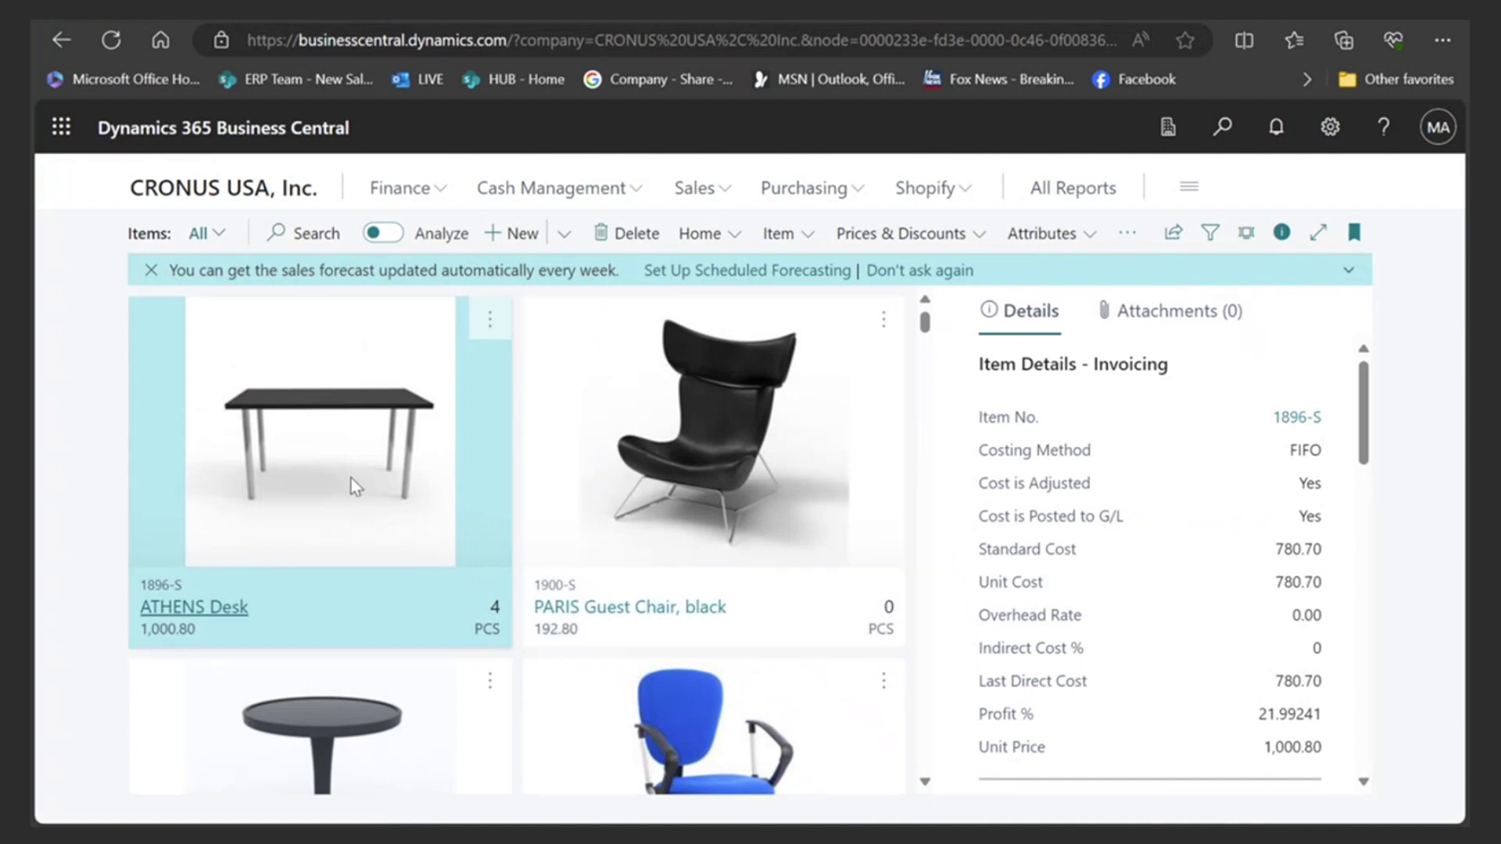
scroll(350, 479, down, 6)
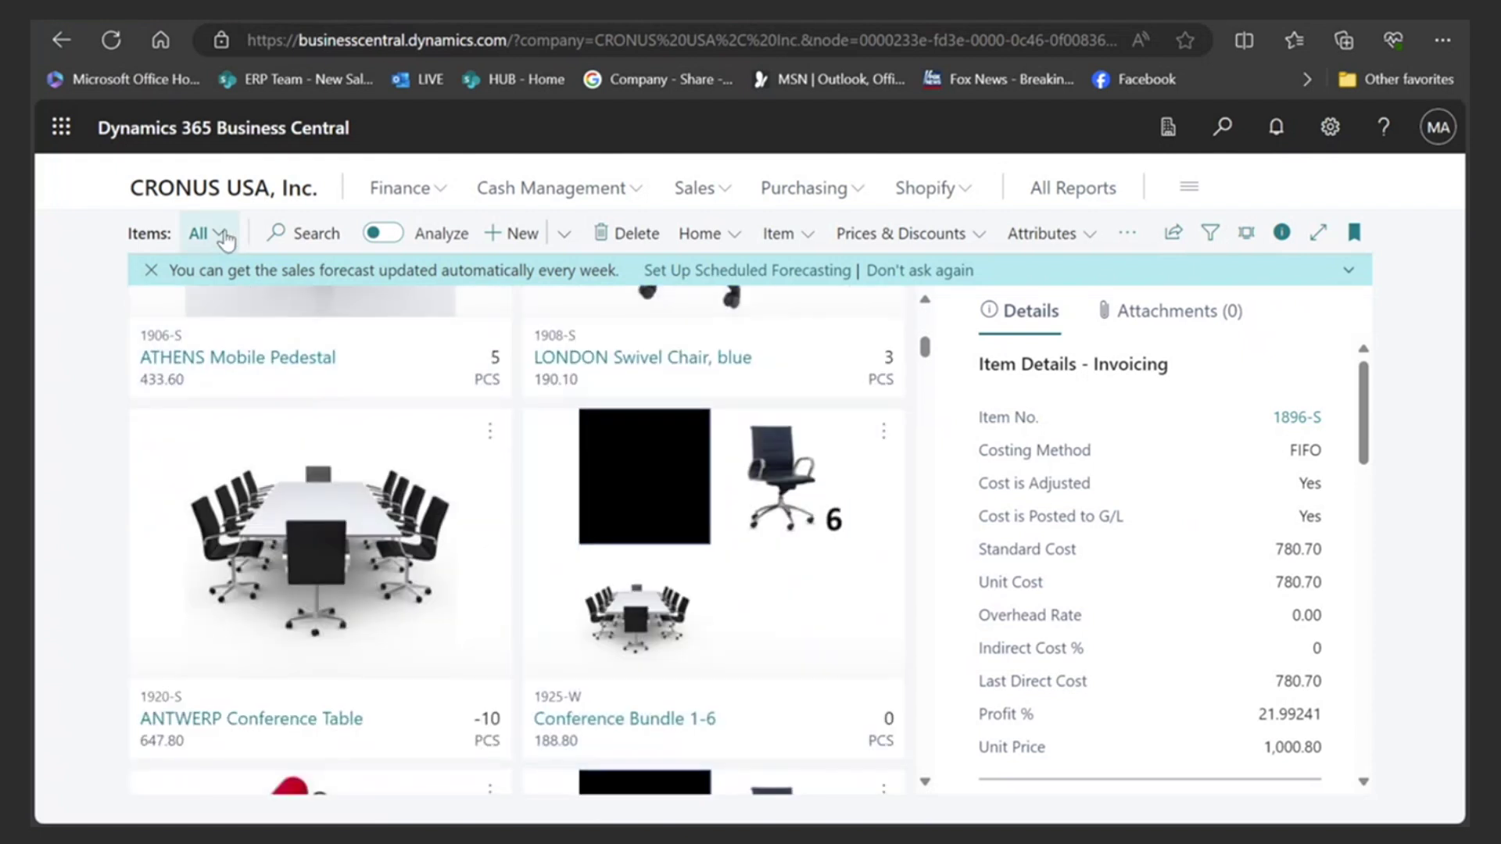
- Switch the Items view to Founders Market and open the FM - 002 Mina Harissa Spicy card
click(208, 234)
click(280, 329)
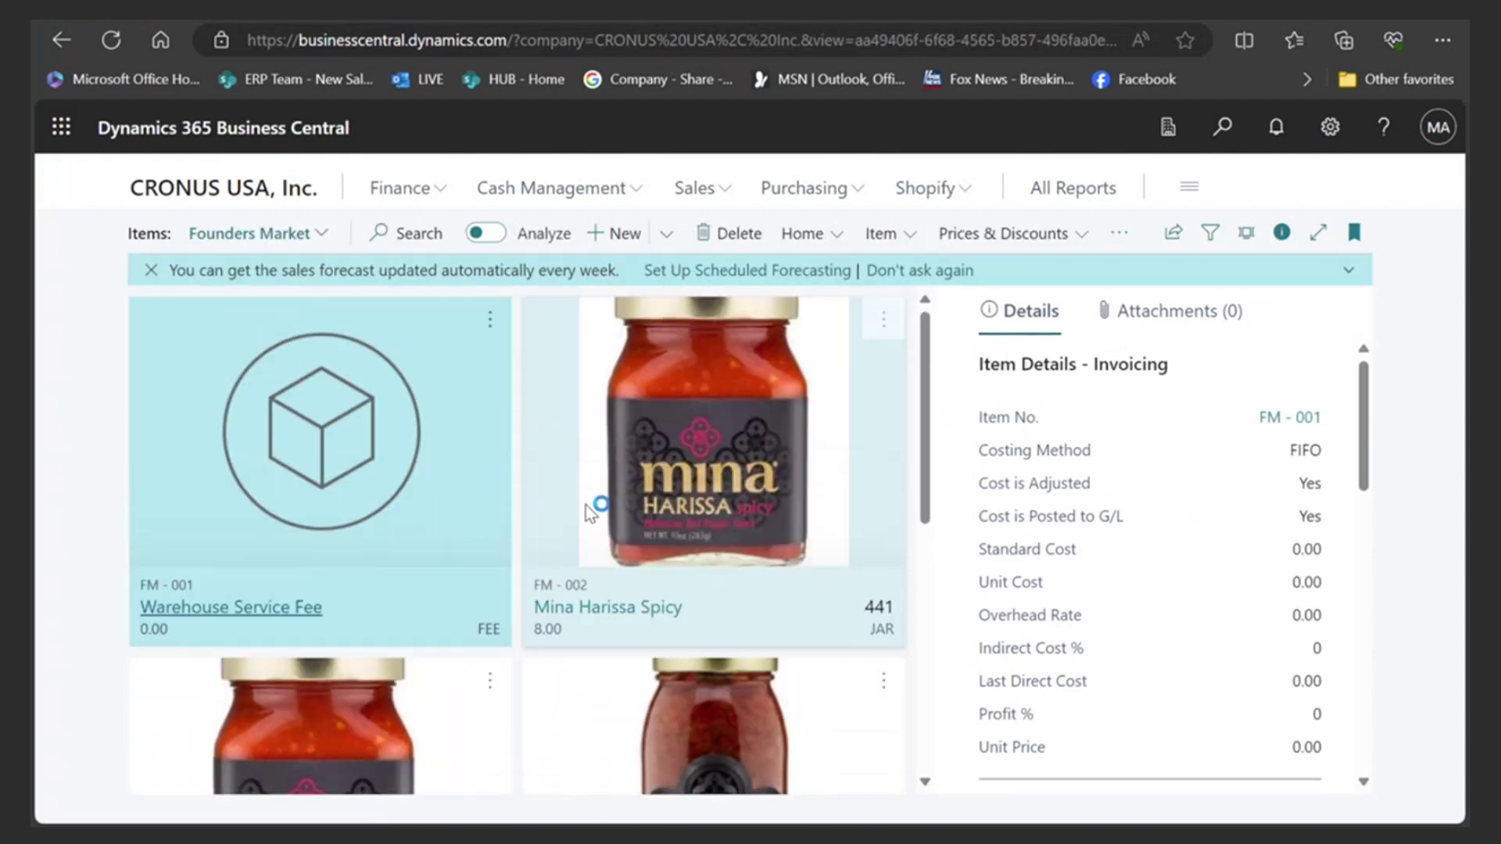
click(691, 453)
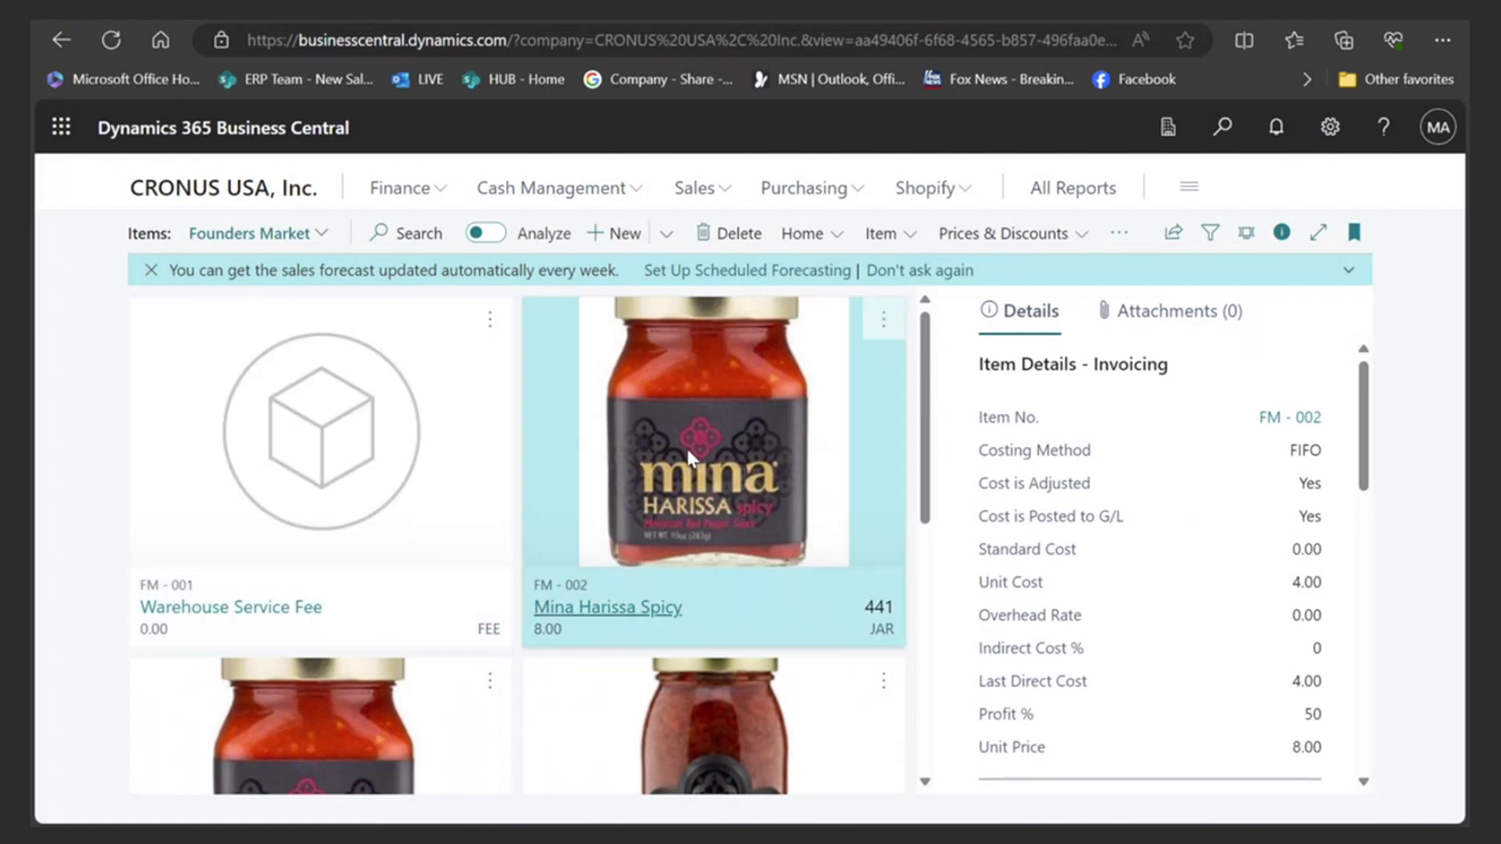
click(607, 619)
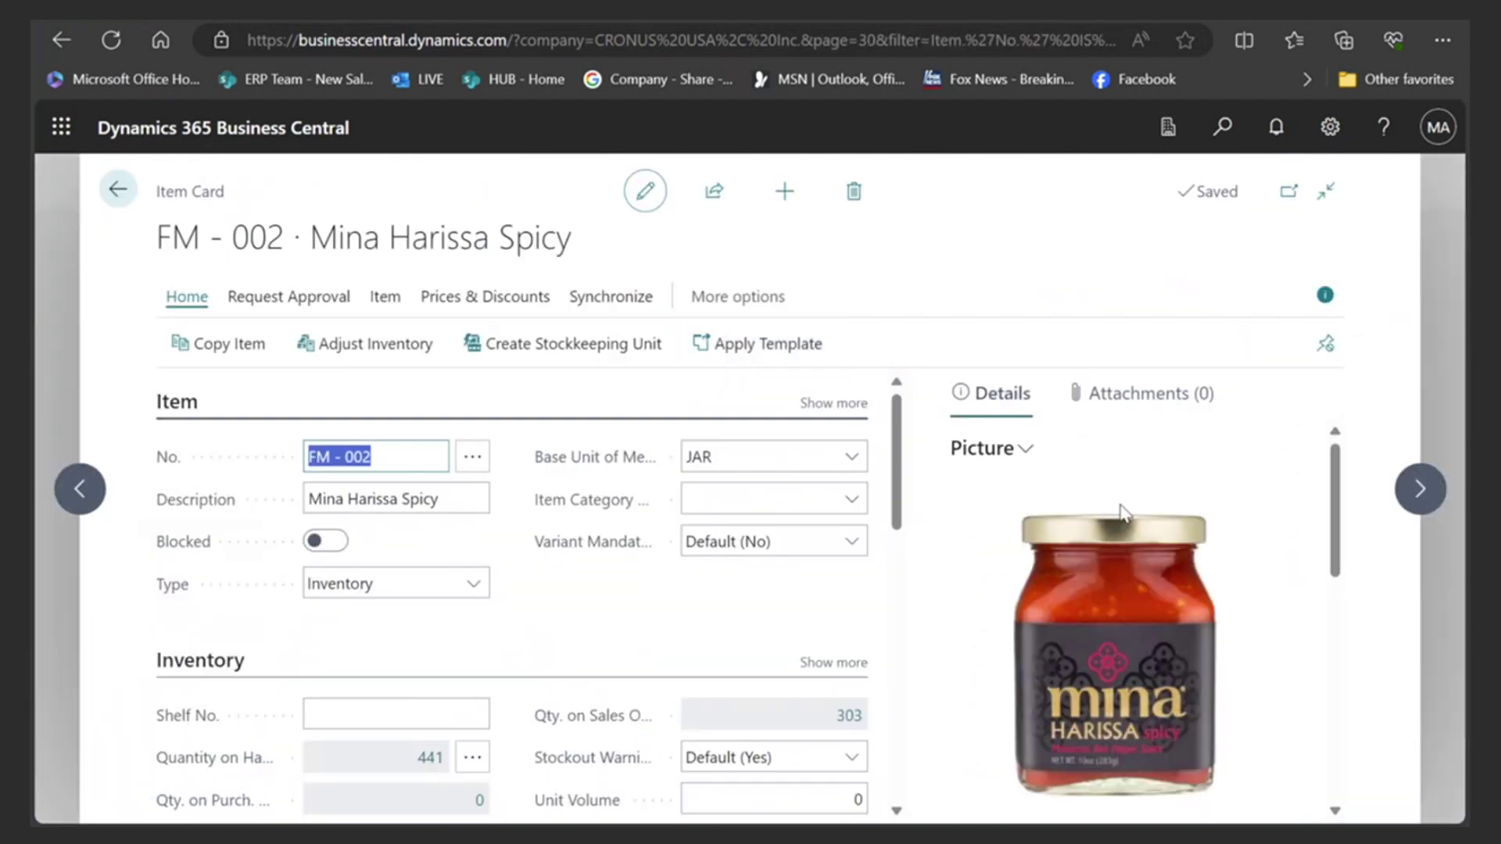
- Scroll the Details FactBox to the Marketing Text starting 'Spice up your life with Mina Harissa Spicy.'
scroll(1146, 482, down, 2)
scroll(1143, 496, up, 2)
scroll(1023, 566, down, 3)
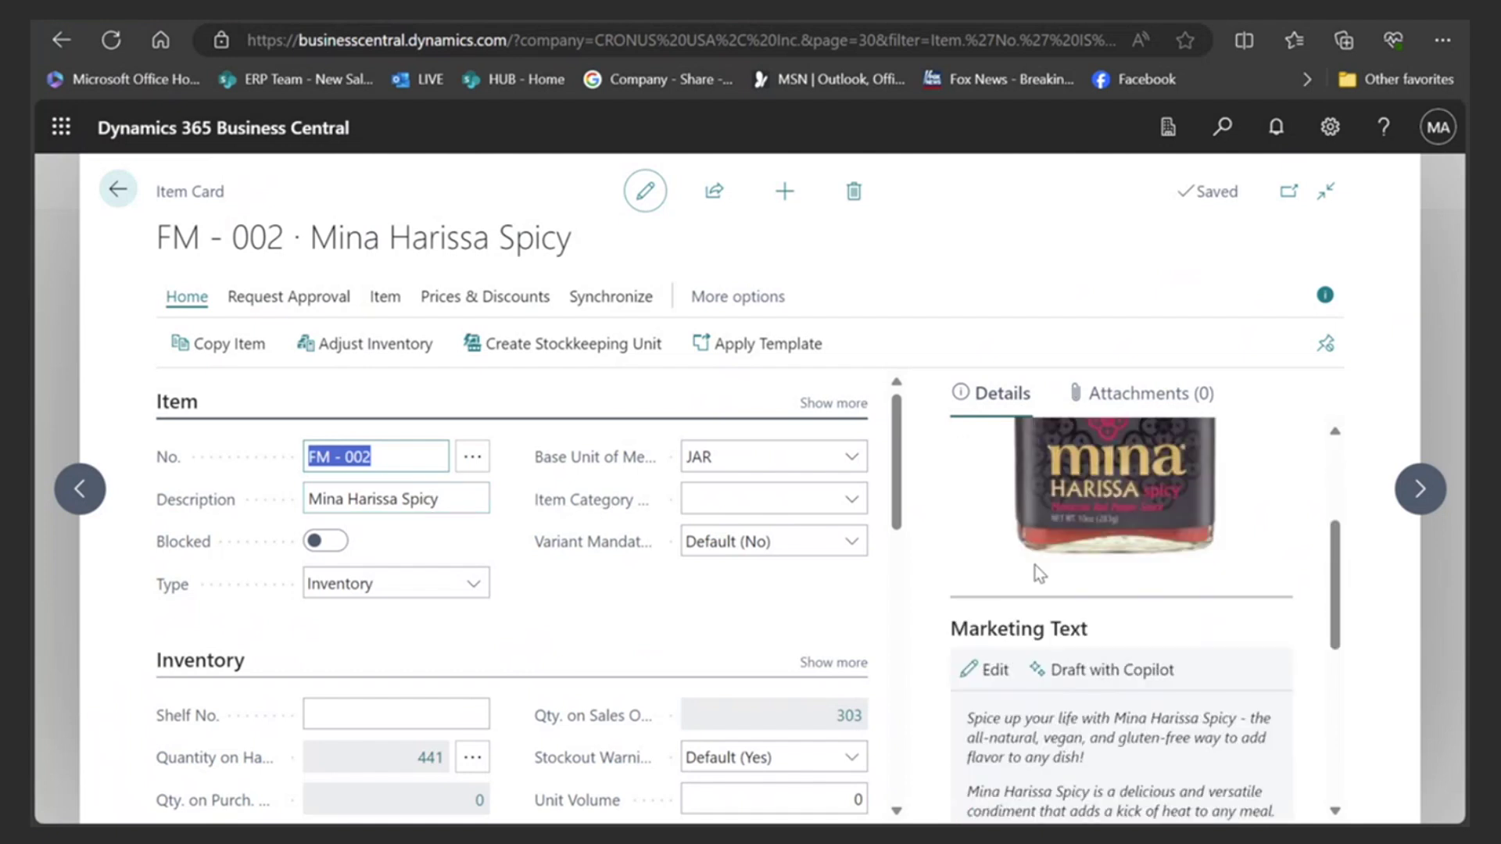
scroll(1030, 506, up, 3)
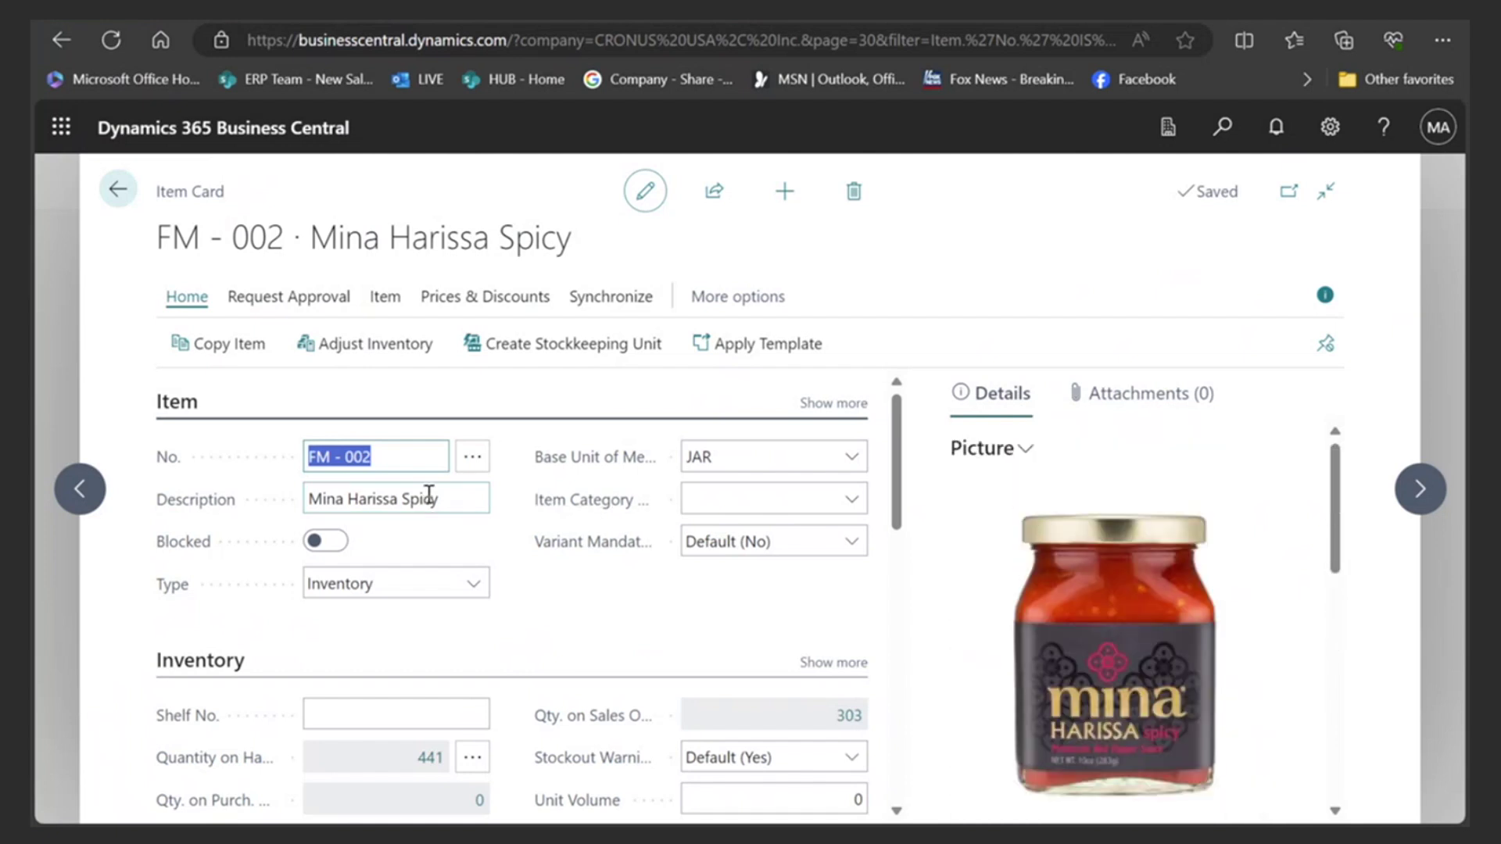
scroll(1008, 555, down, 6)
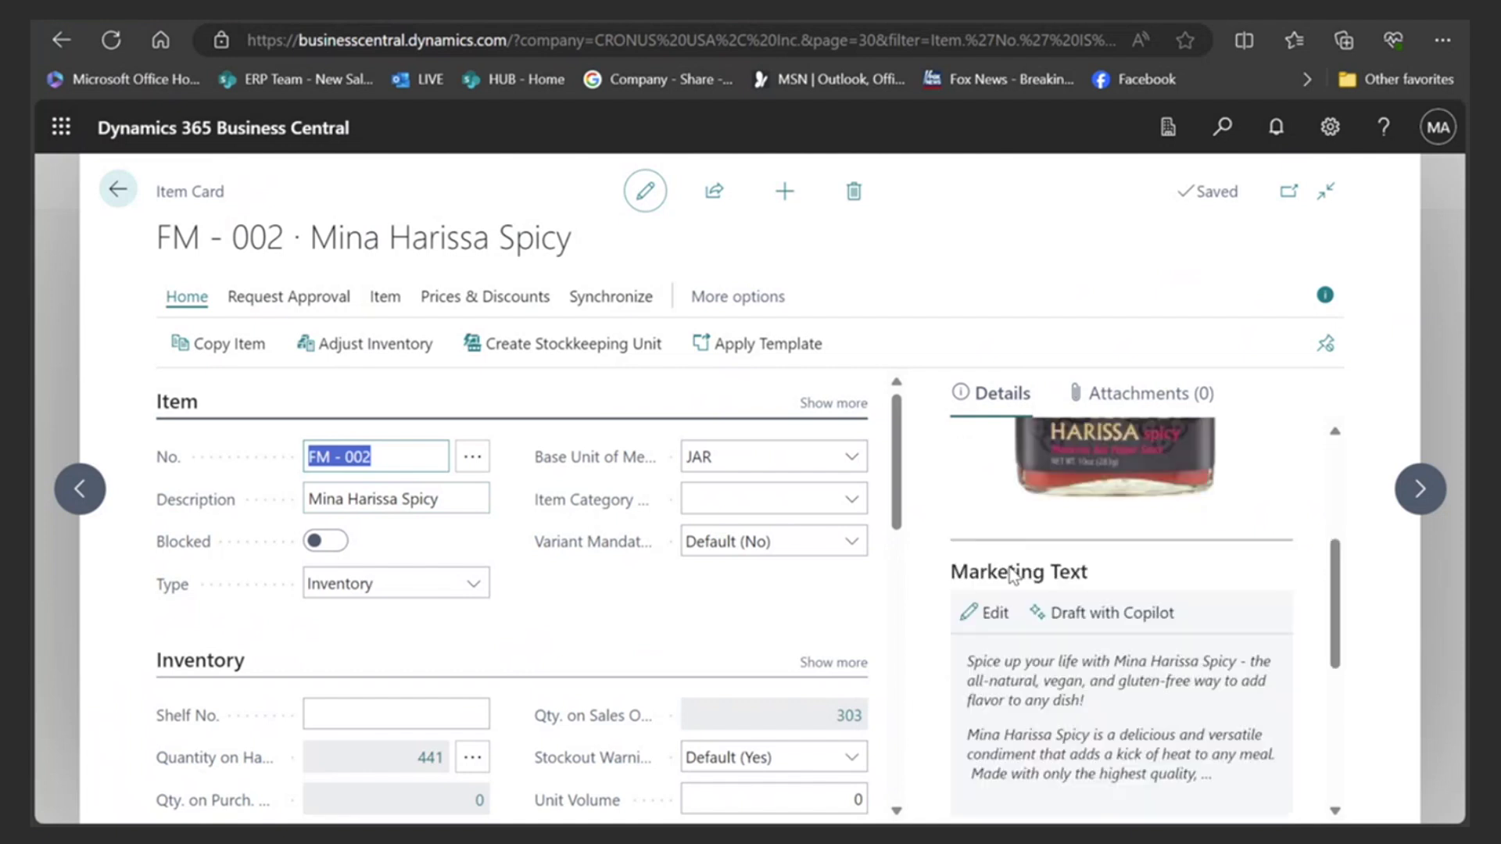
scroll(1012, 580, down, 1)
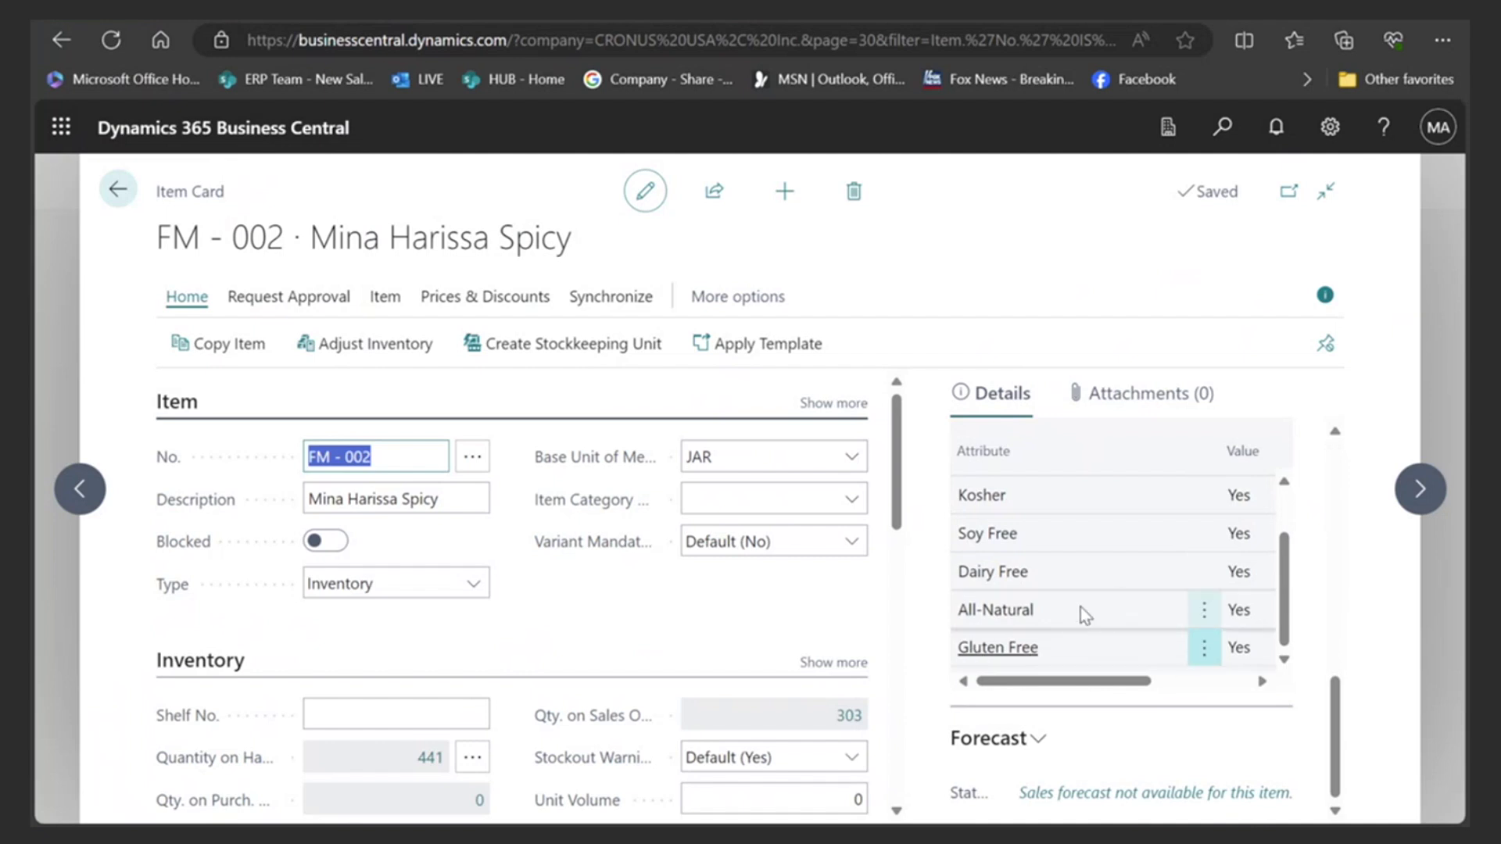
drag(1333, 715, 1362, 469)
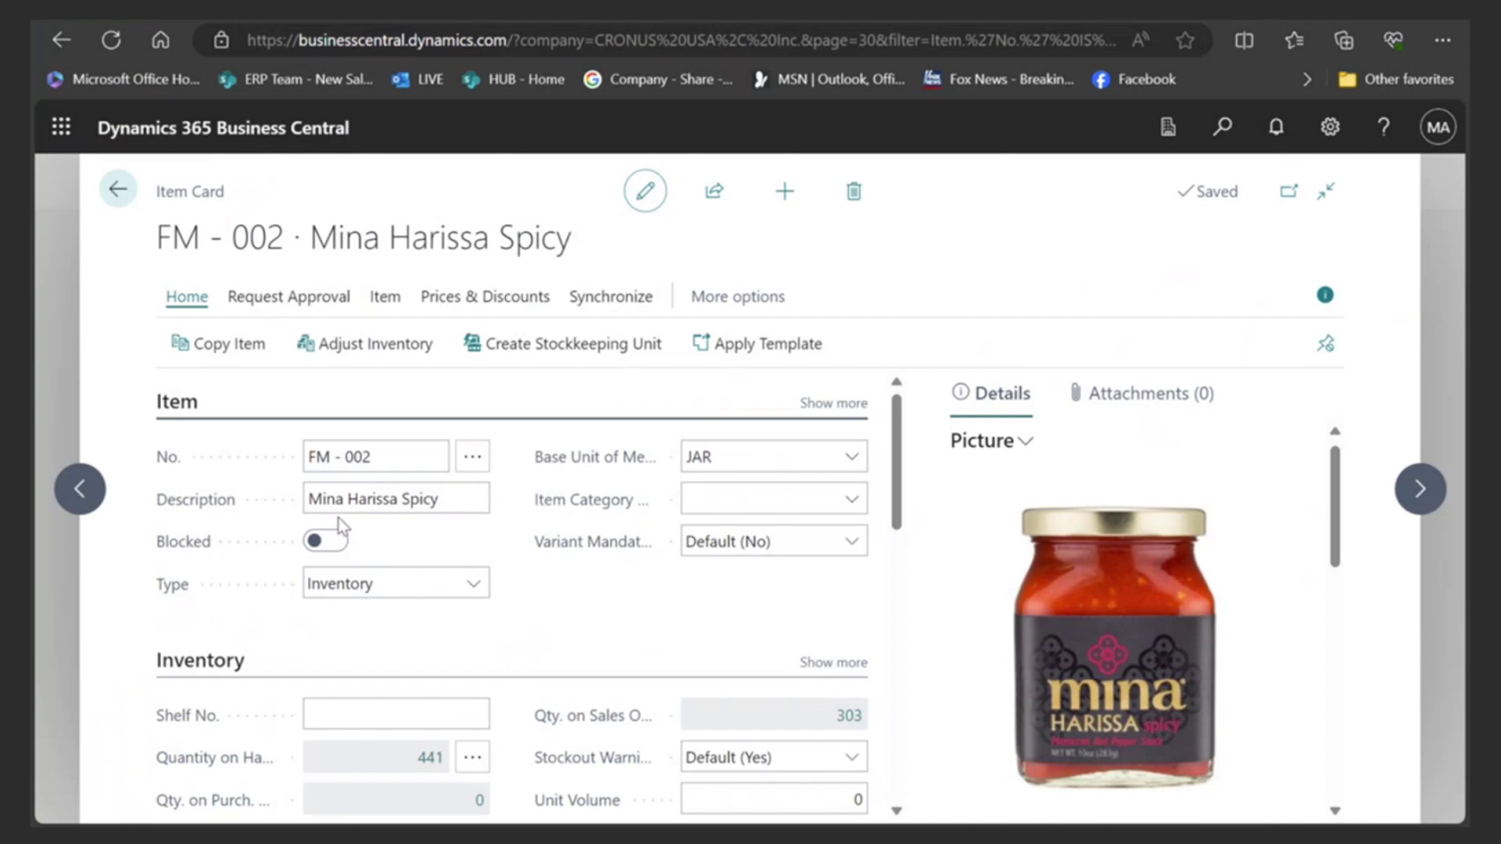
scroll(1091, 594, down, 5)
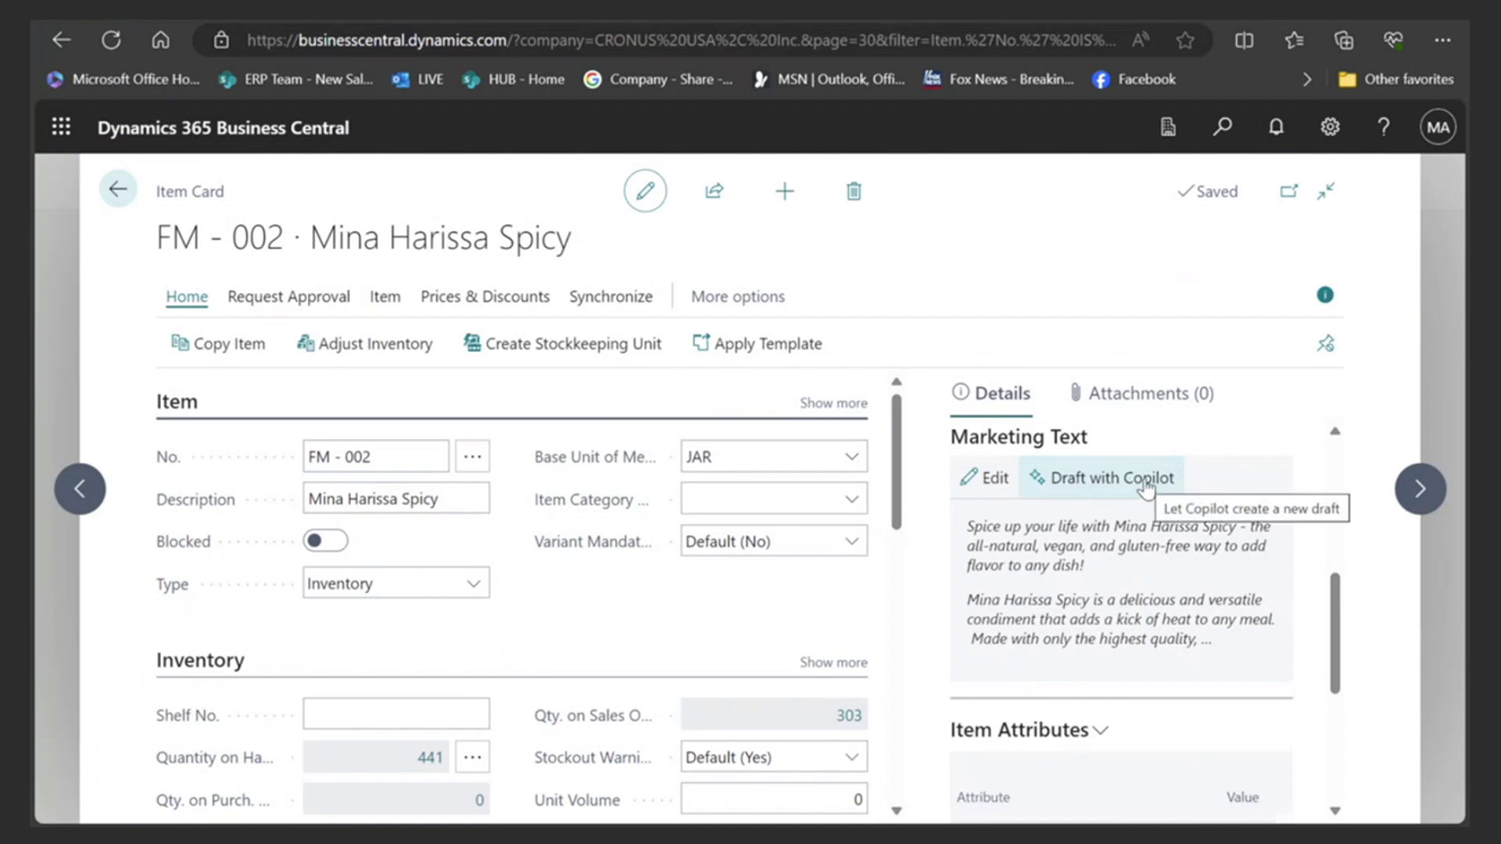
- Draft Mina Harissa Spicy marketing text with Copilot, regenerate in Creative tone, and keep the result
click(1077, 486)
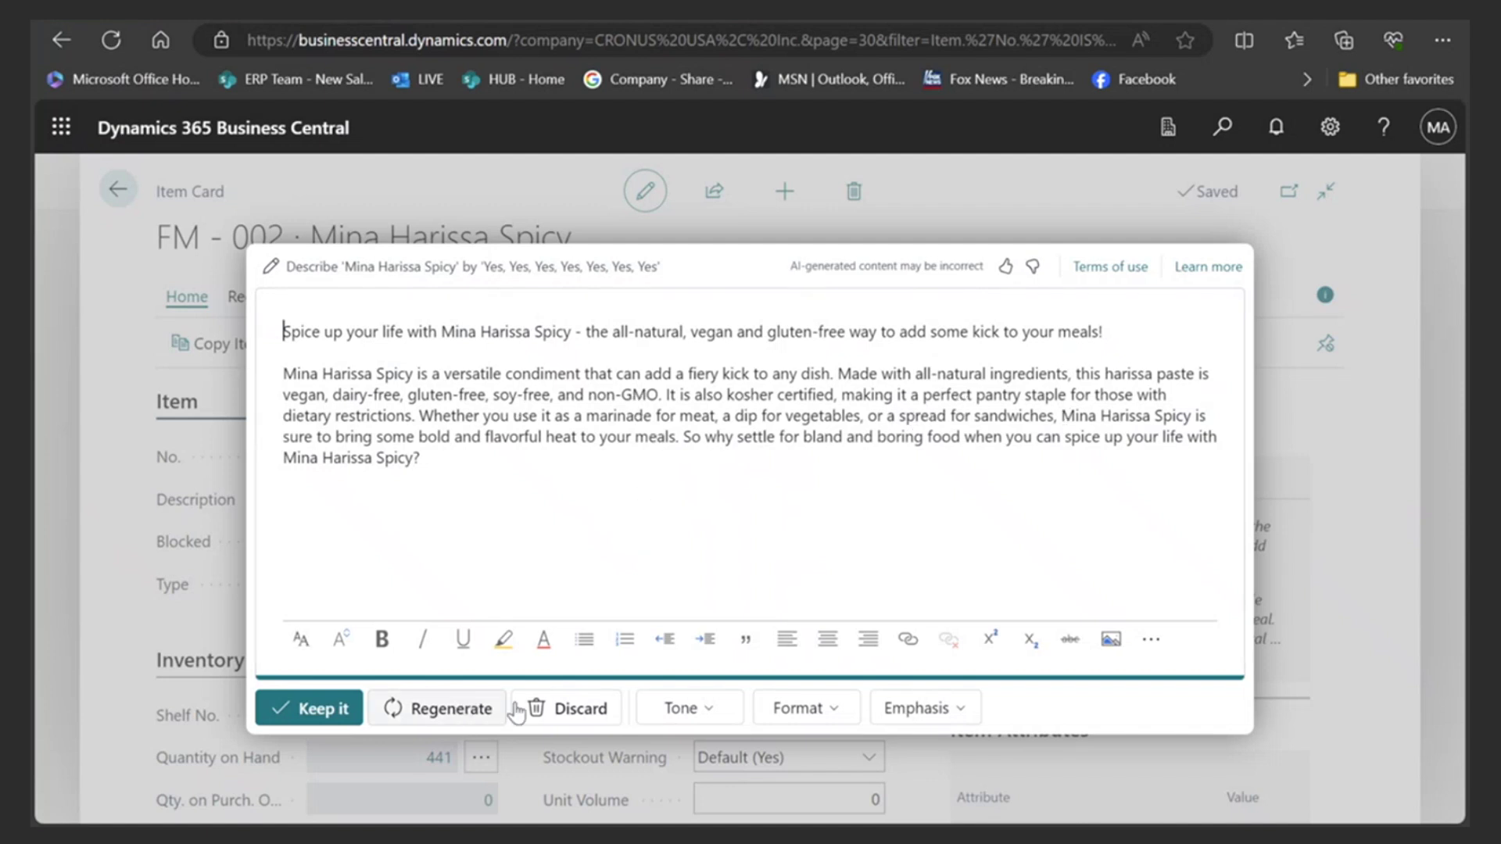
click(696, 711)
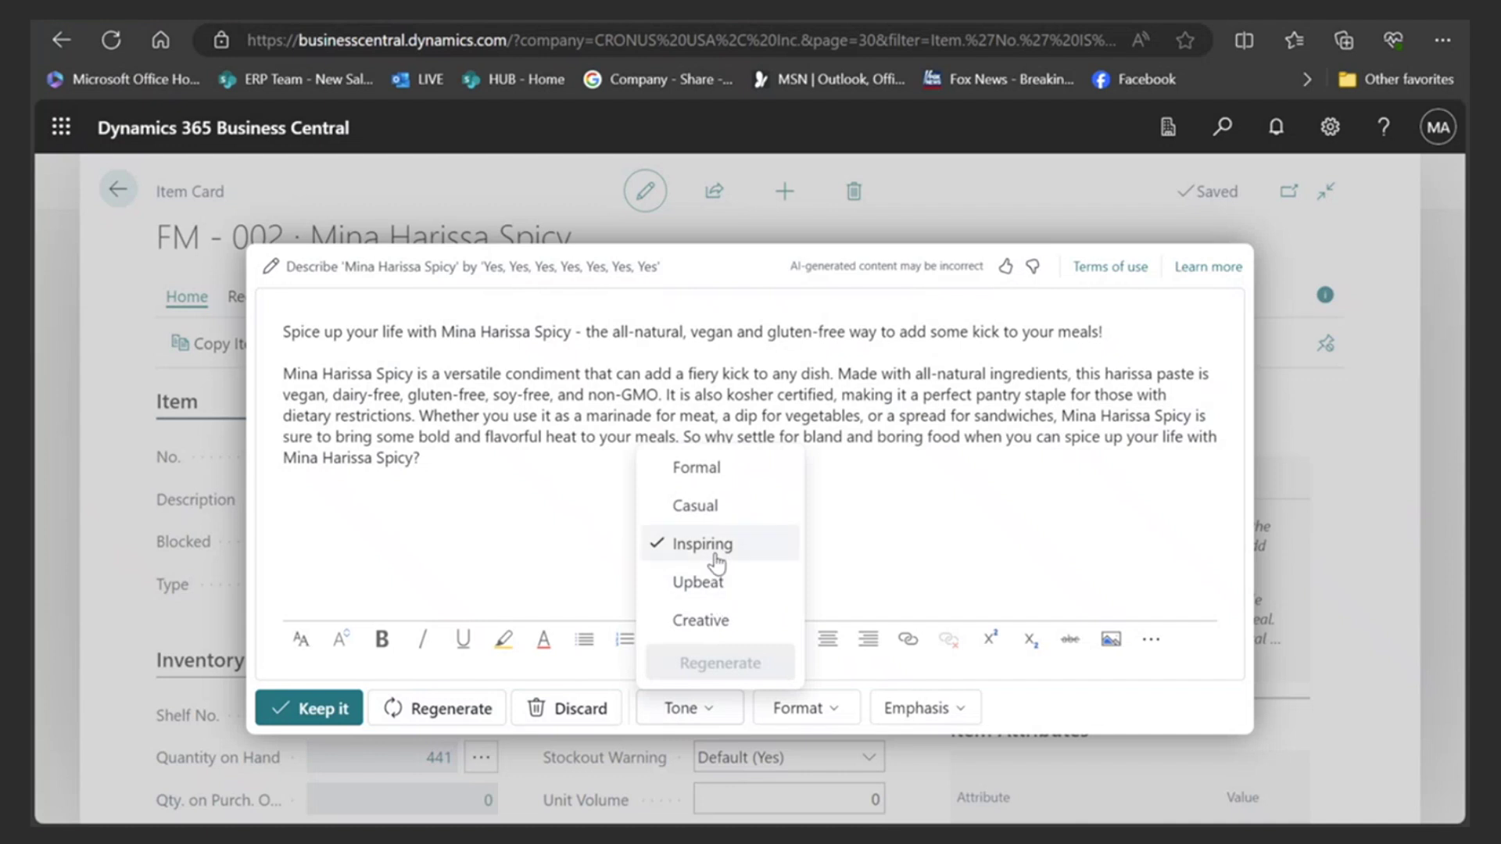
click(707, 619)
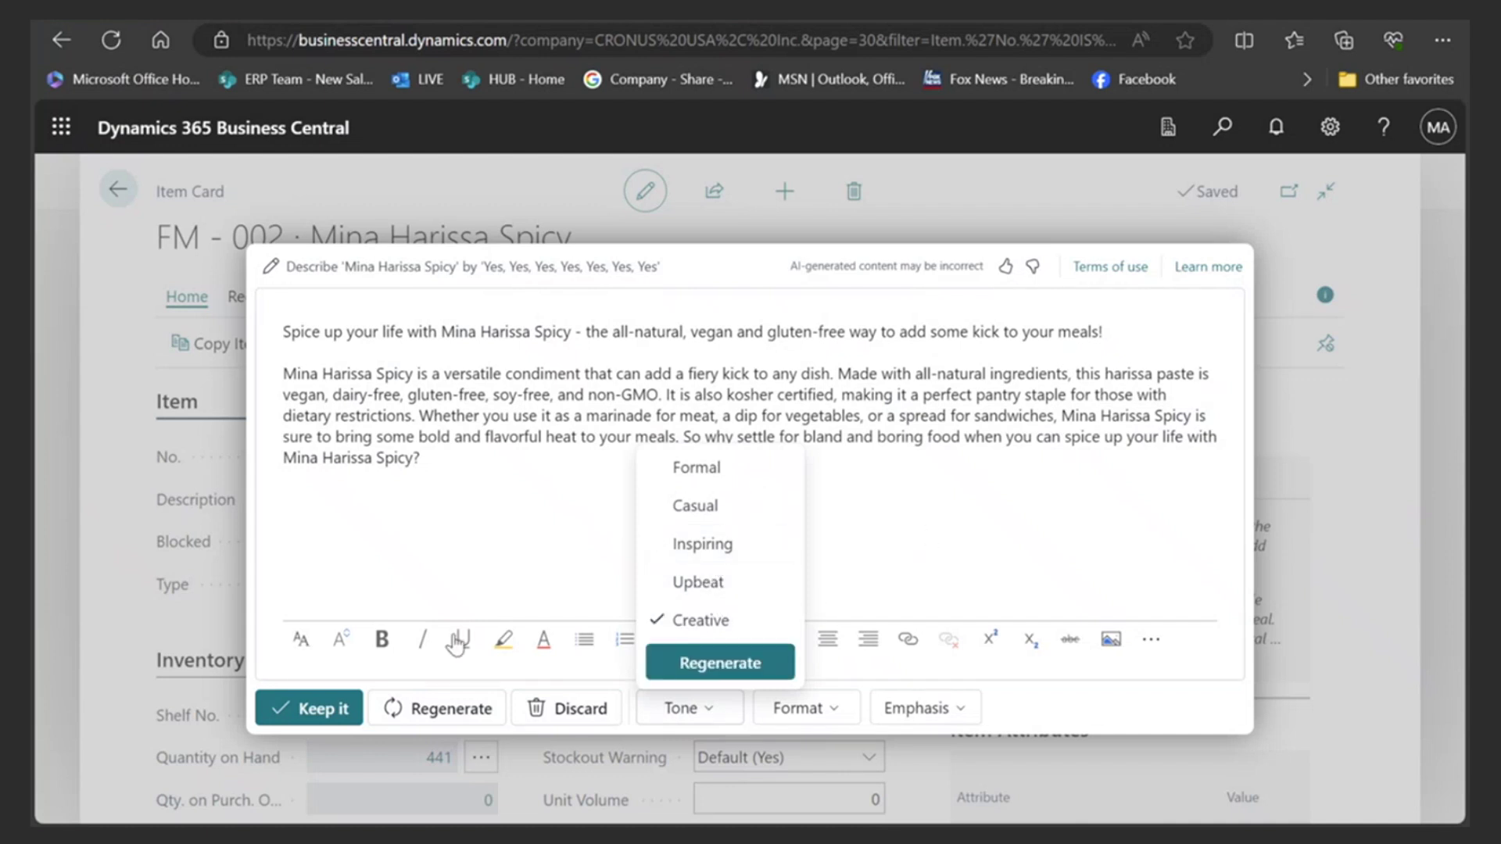
click(468, 708)
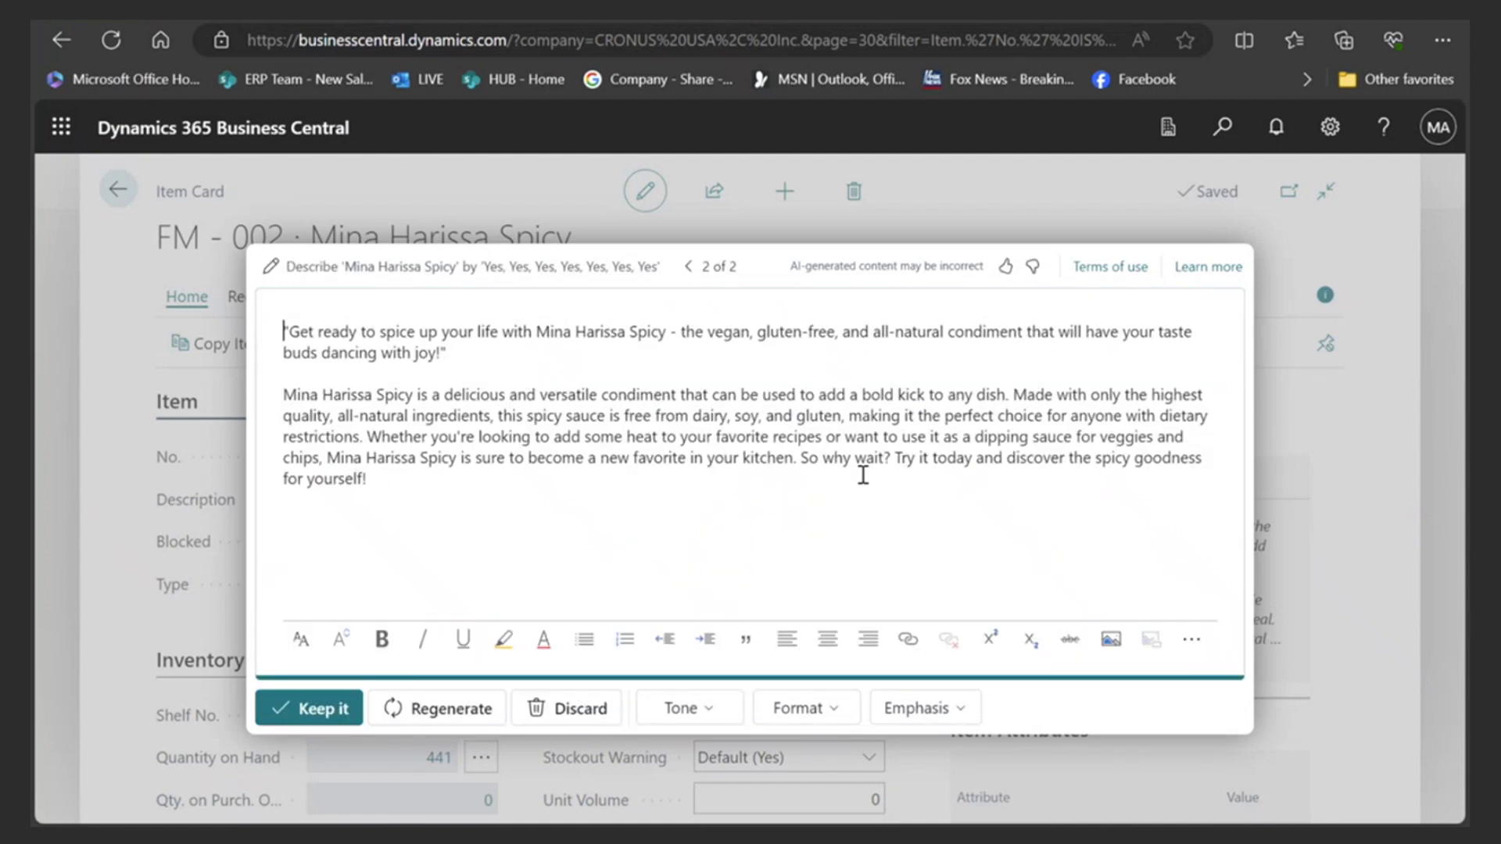
click(690, 707)
click(984, 526)
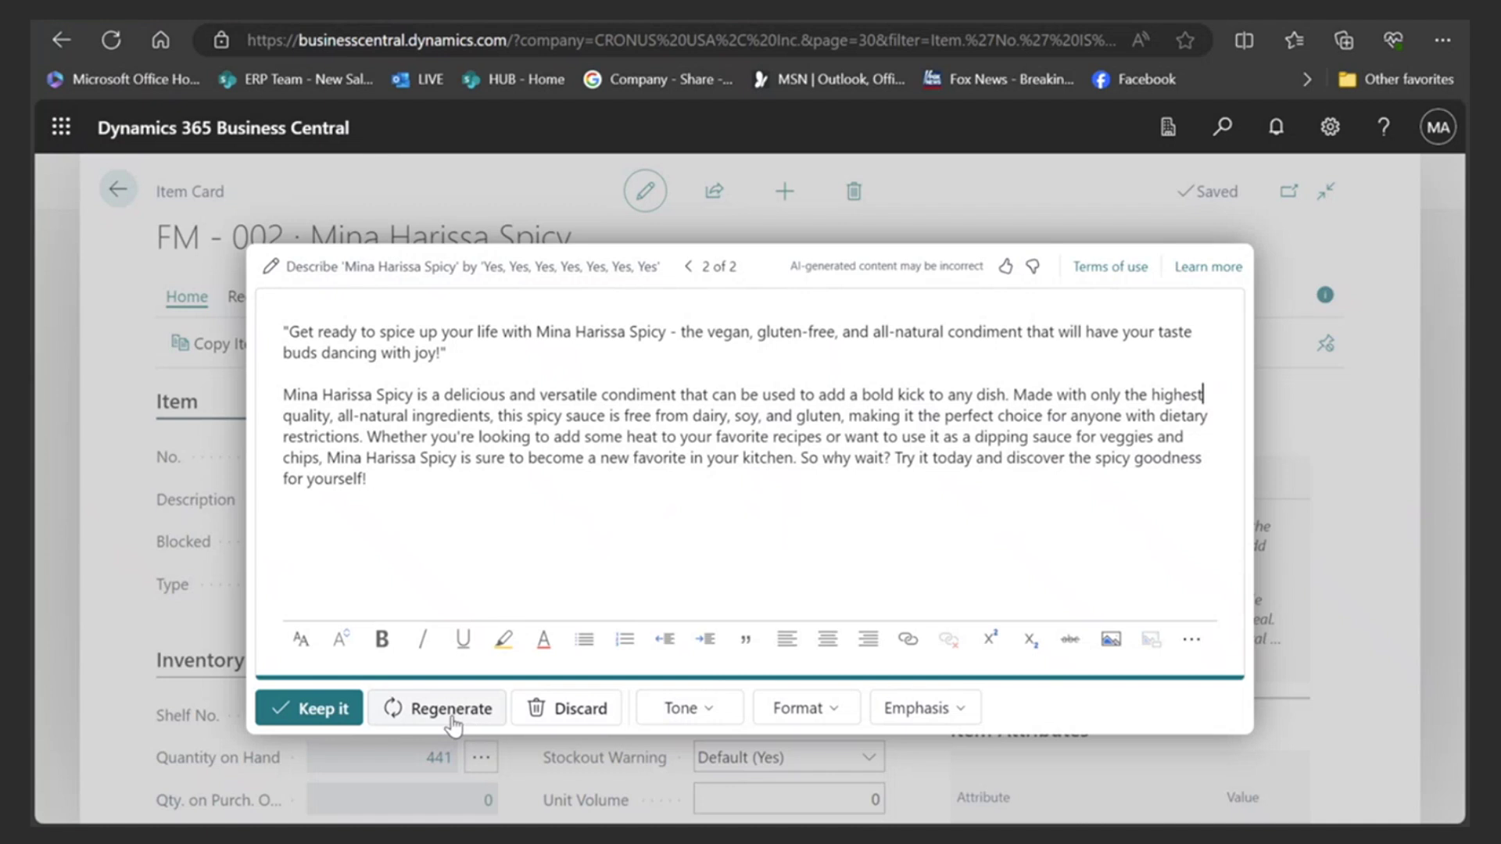
click(332, 709)
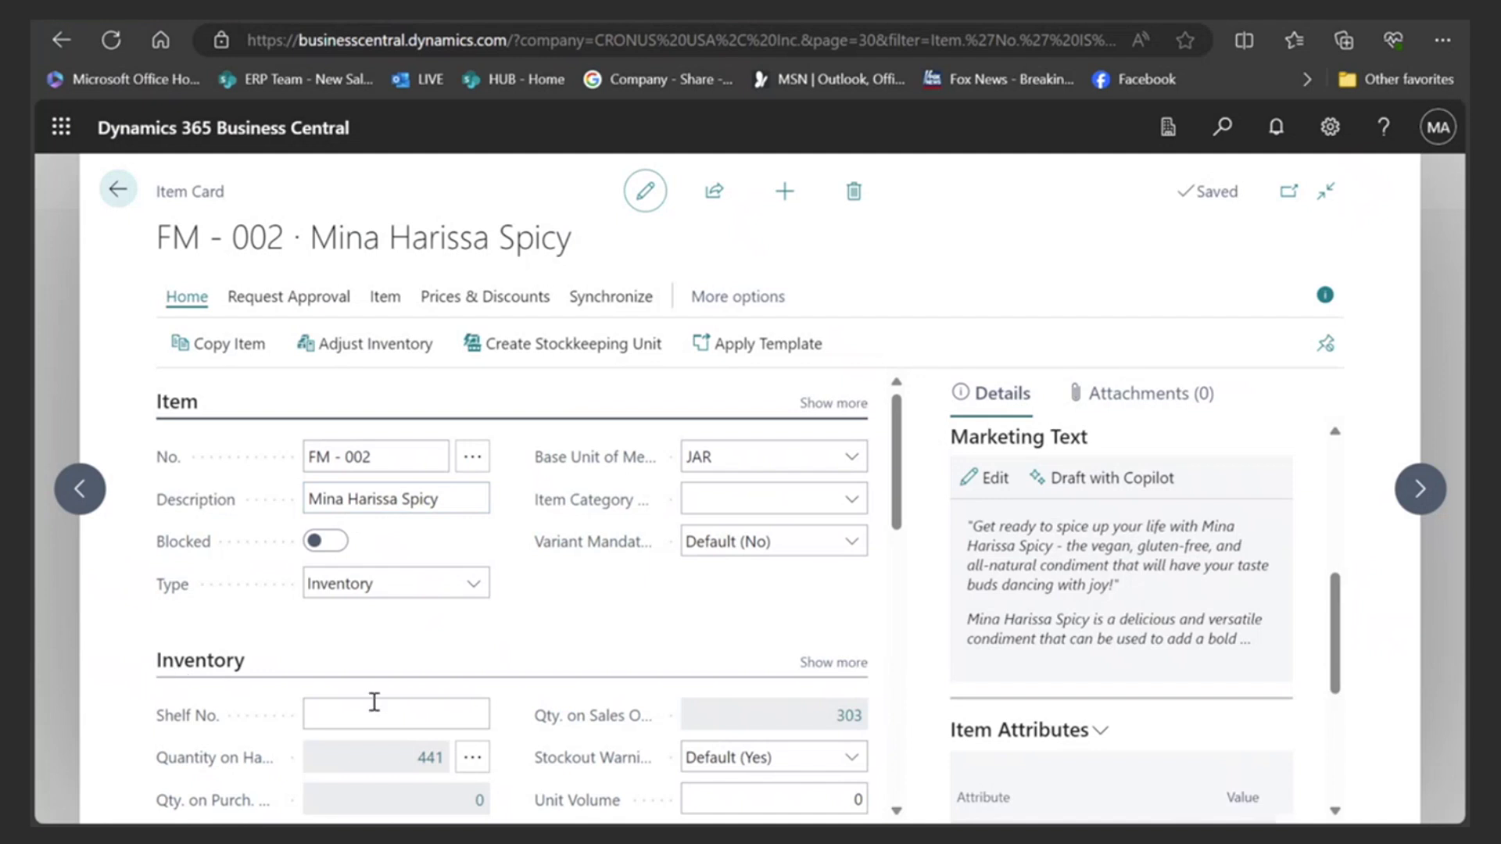
- Close the item card, go to the CRONUS USA, Inc. home page, then switch to the Chrome Incognito window
click(118, 188)
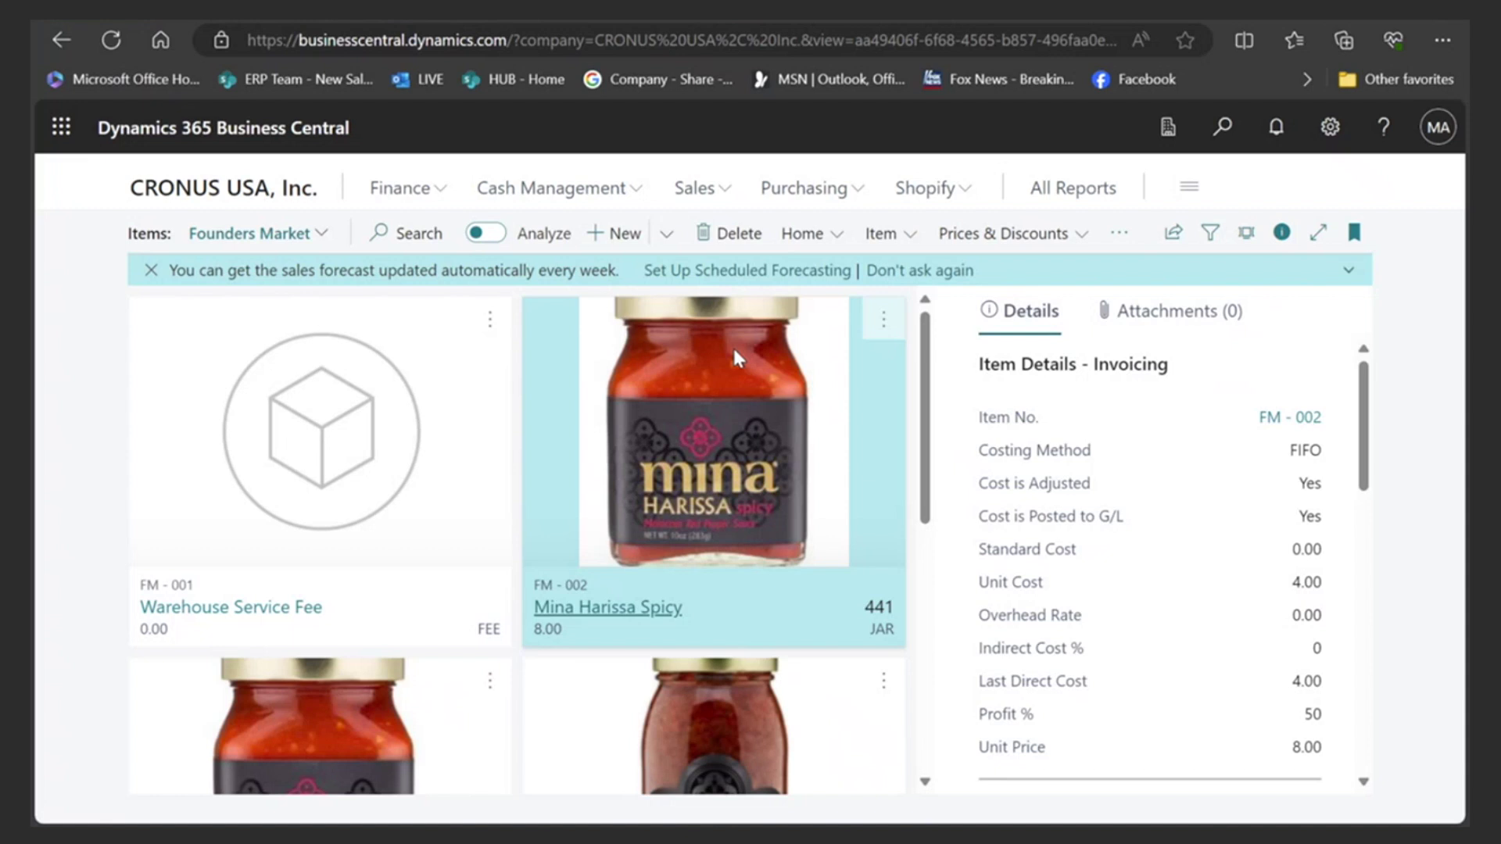
click(252, 192)
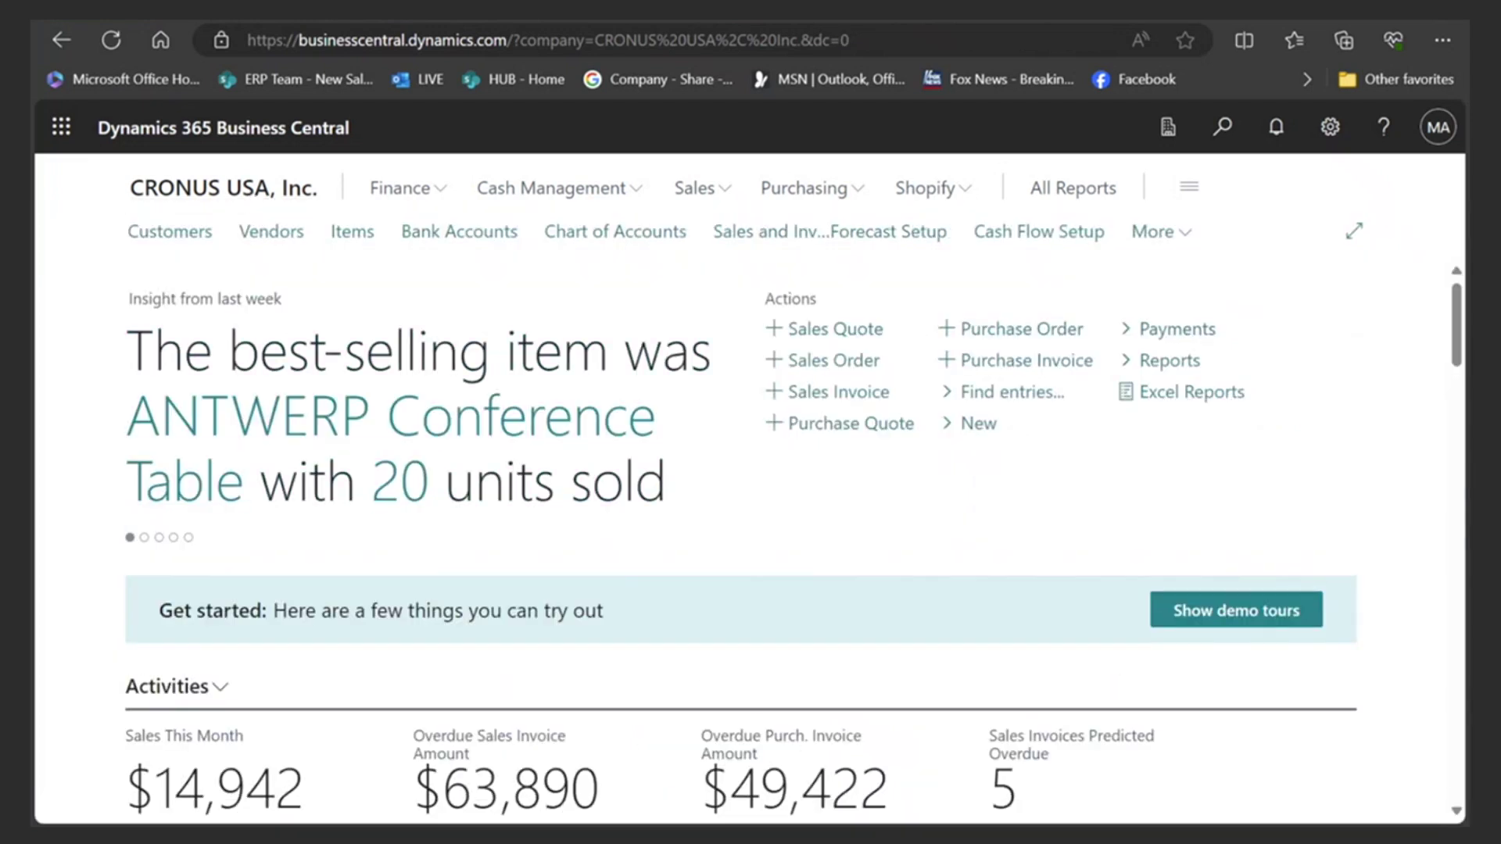
mouse_move(1062, 837)
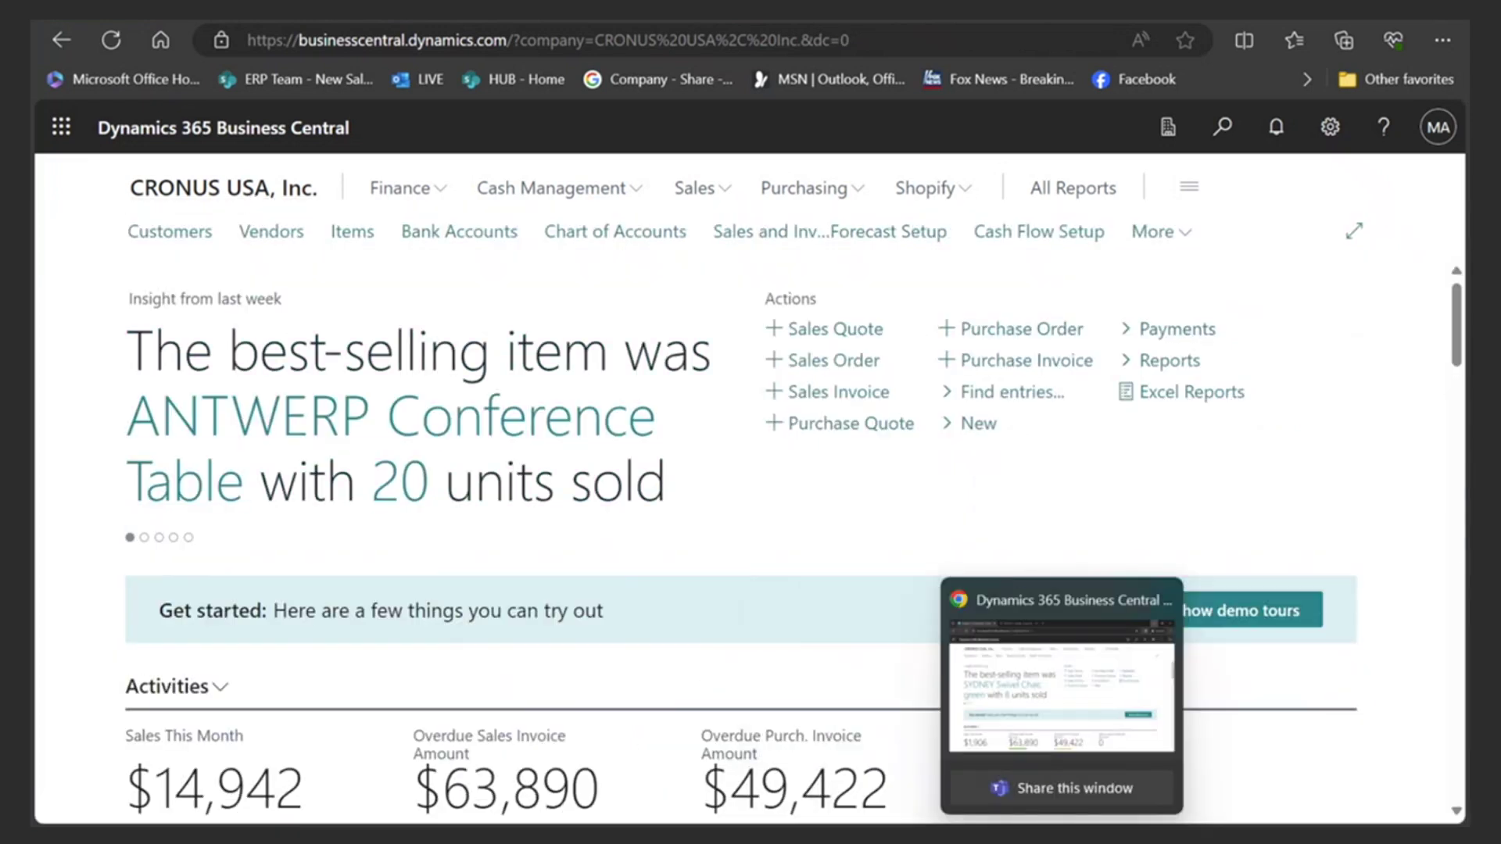
click(1062, 837)
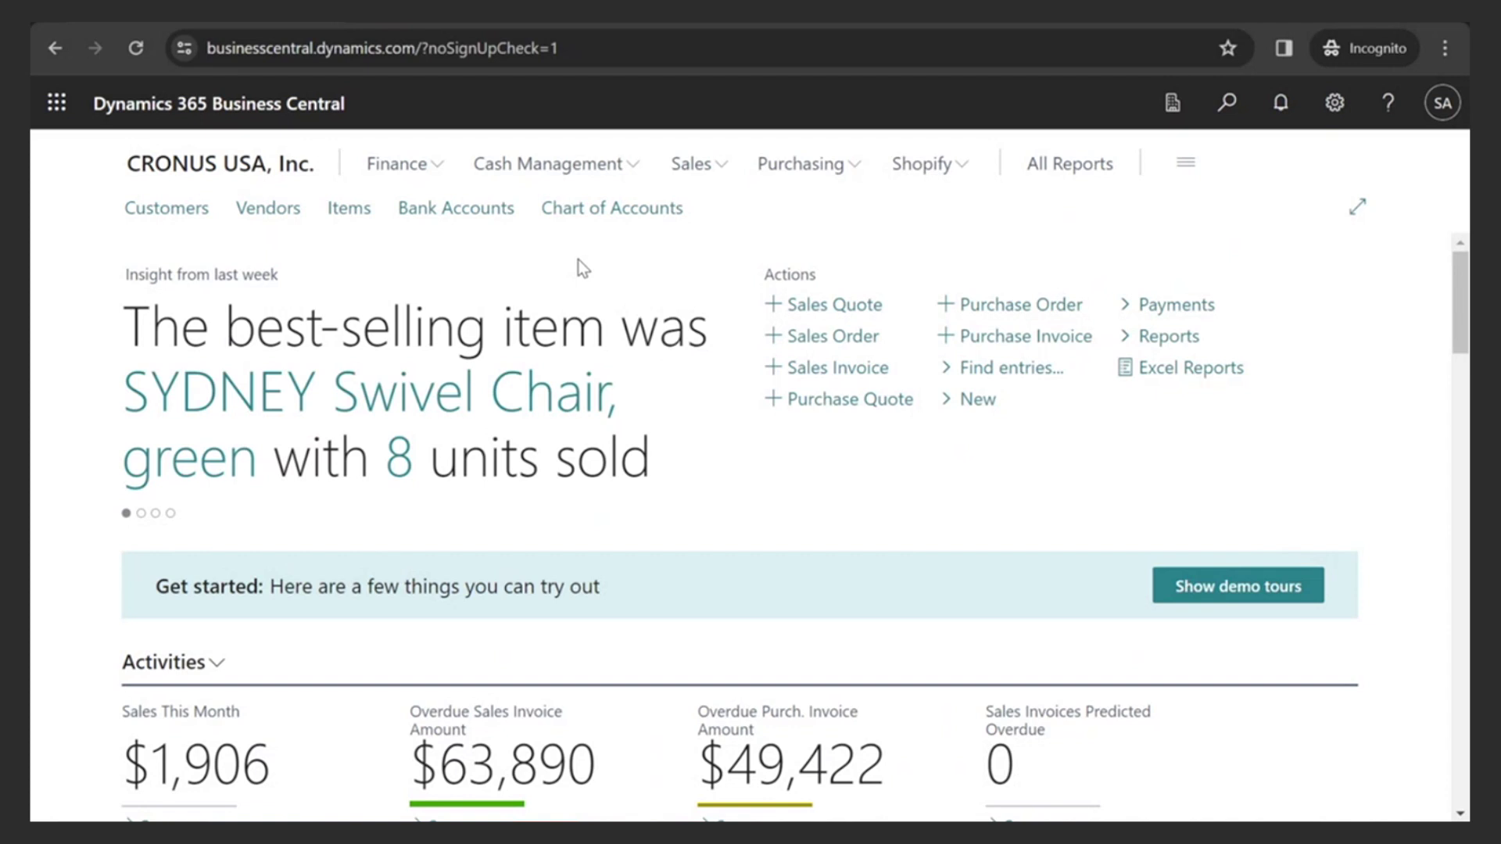
- Open Shops from the Shopify navigation menu to reach the DEMO1 shop
click(916, 167)
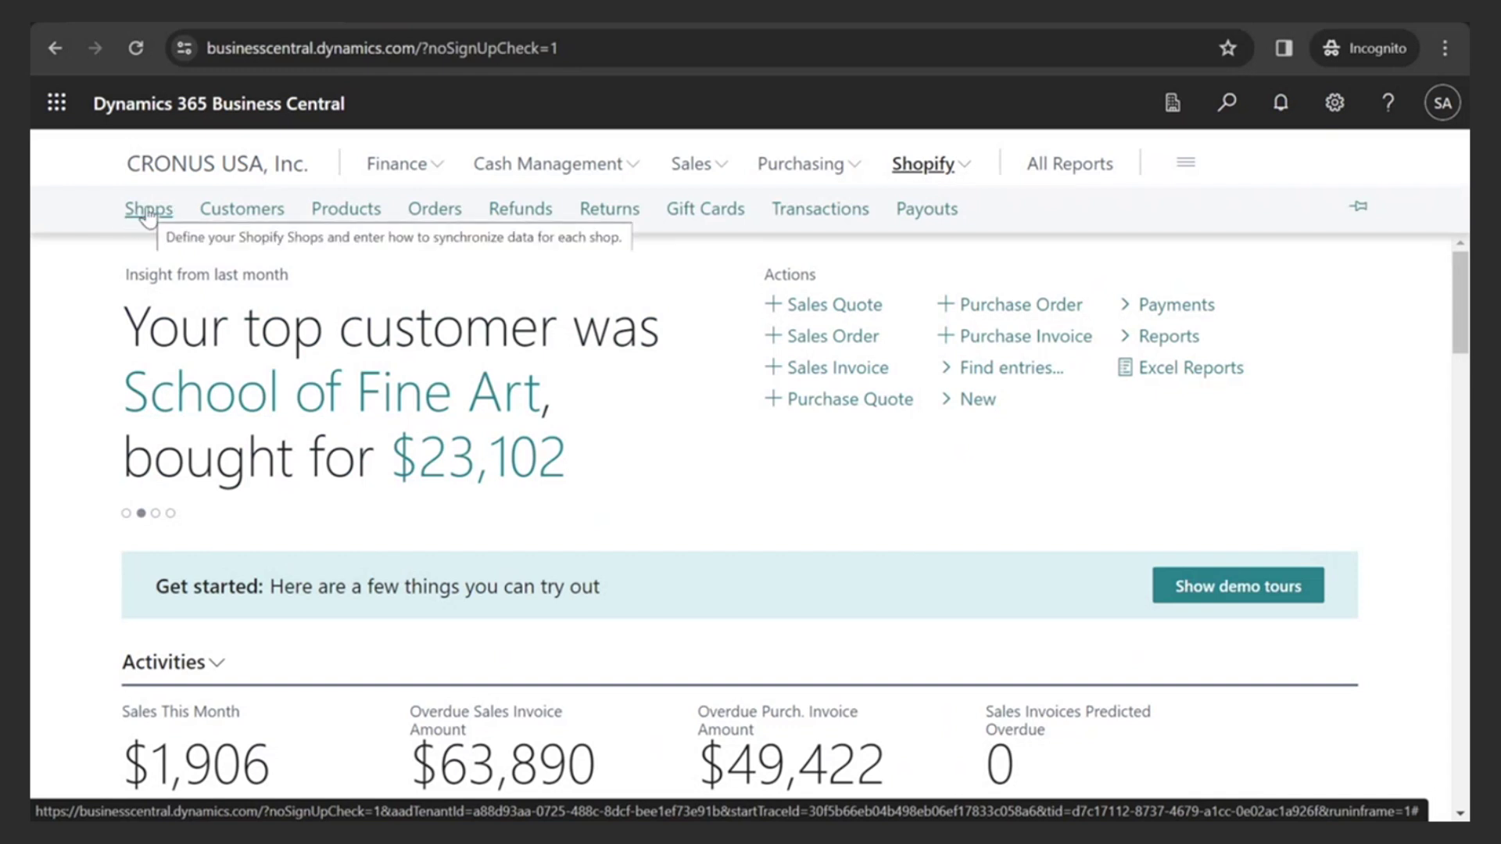
click(149, 211)
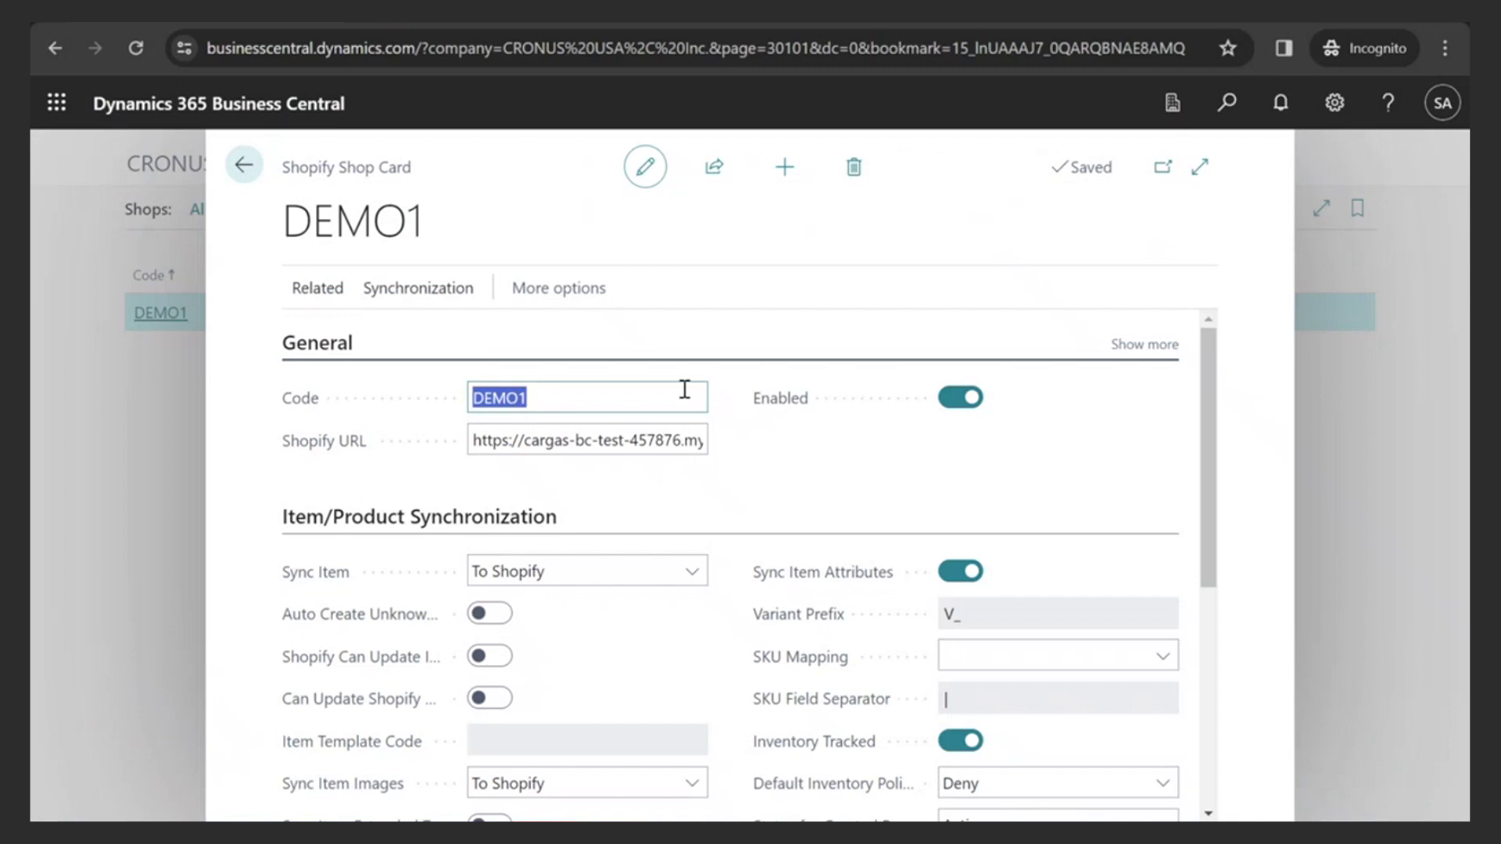
scroll(697, 396, down, 3)
scroll(696, 401, up, 3)
scroll(712, 488, down, 3)
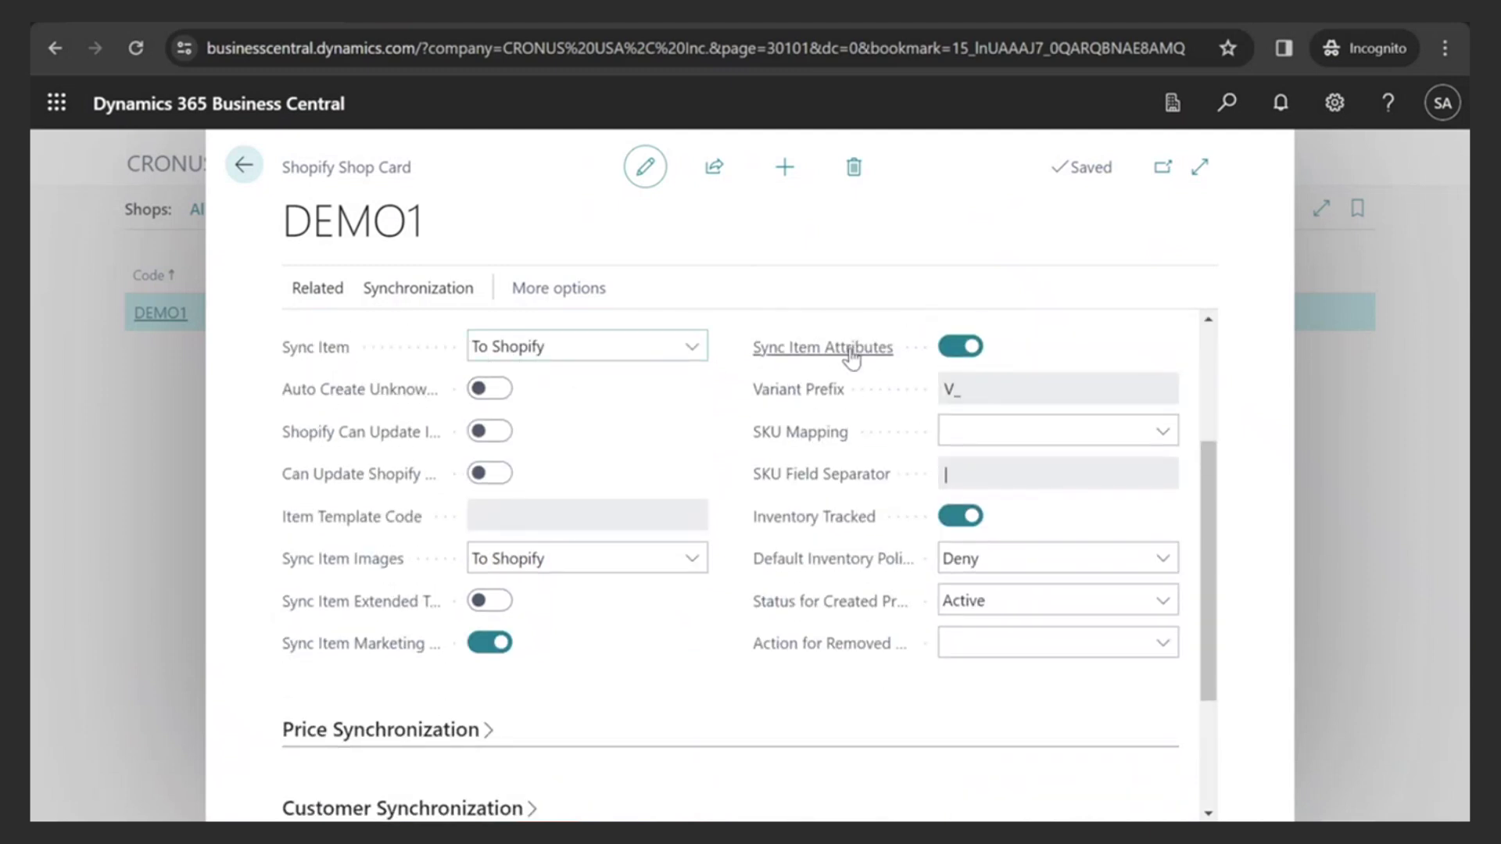
mouse_move(453, 442)
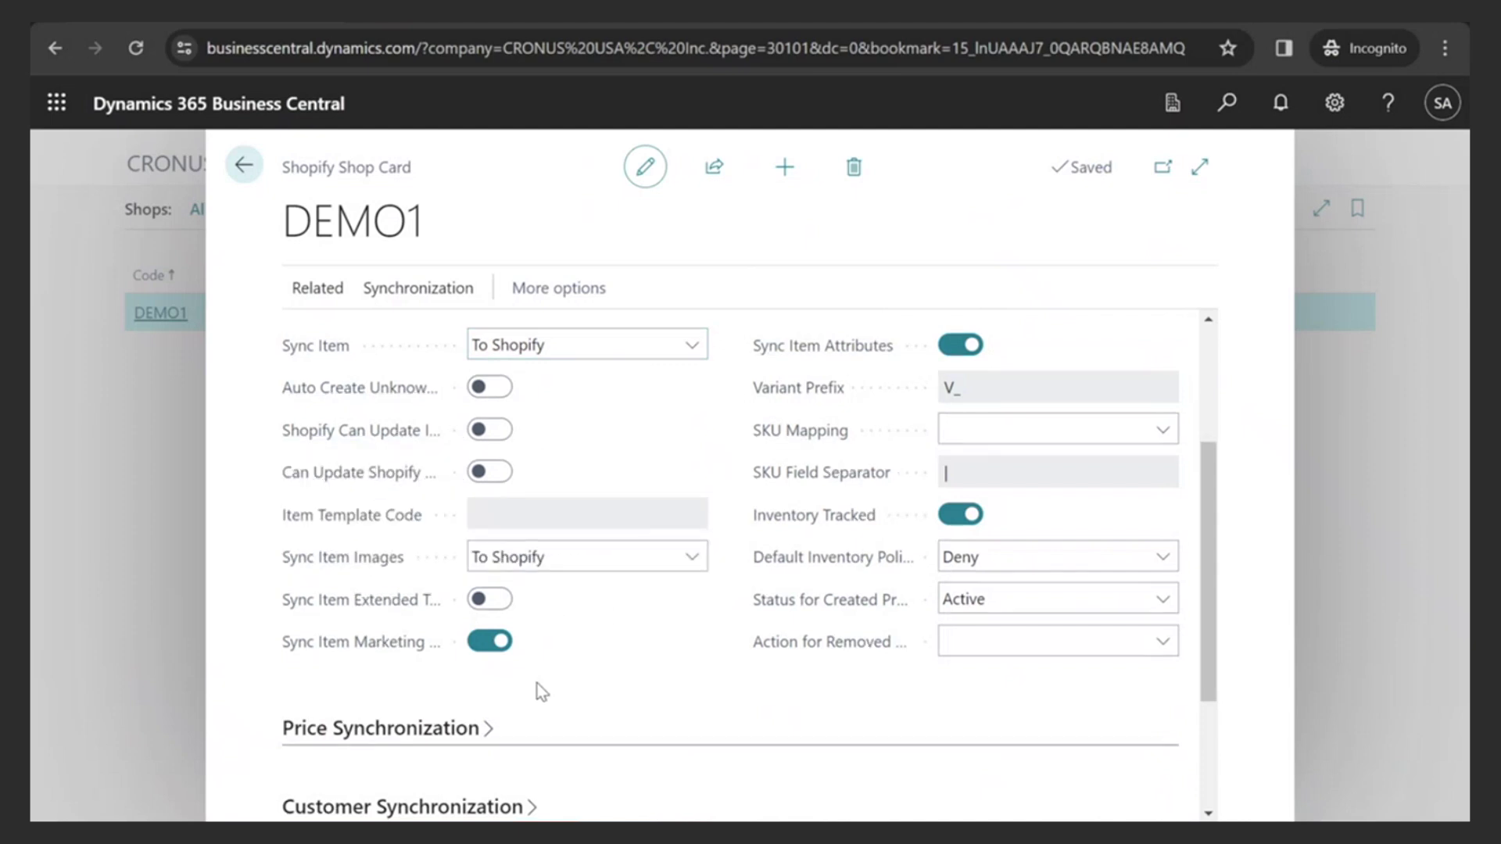
scroll(537, 683, down, 3)
click(486, 530)
scroll(712, 535, down, 2)
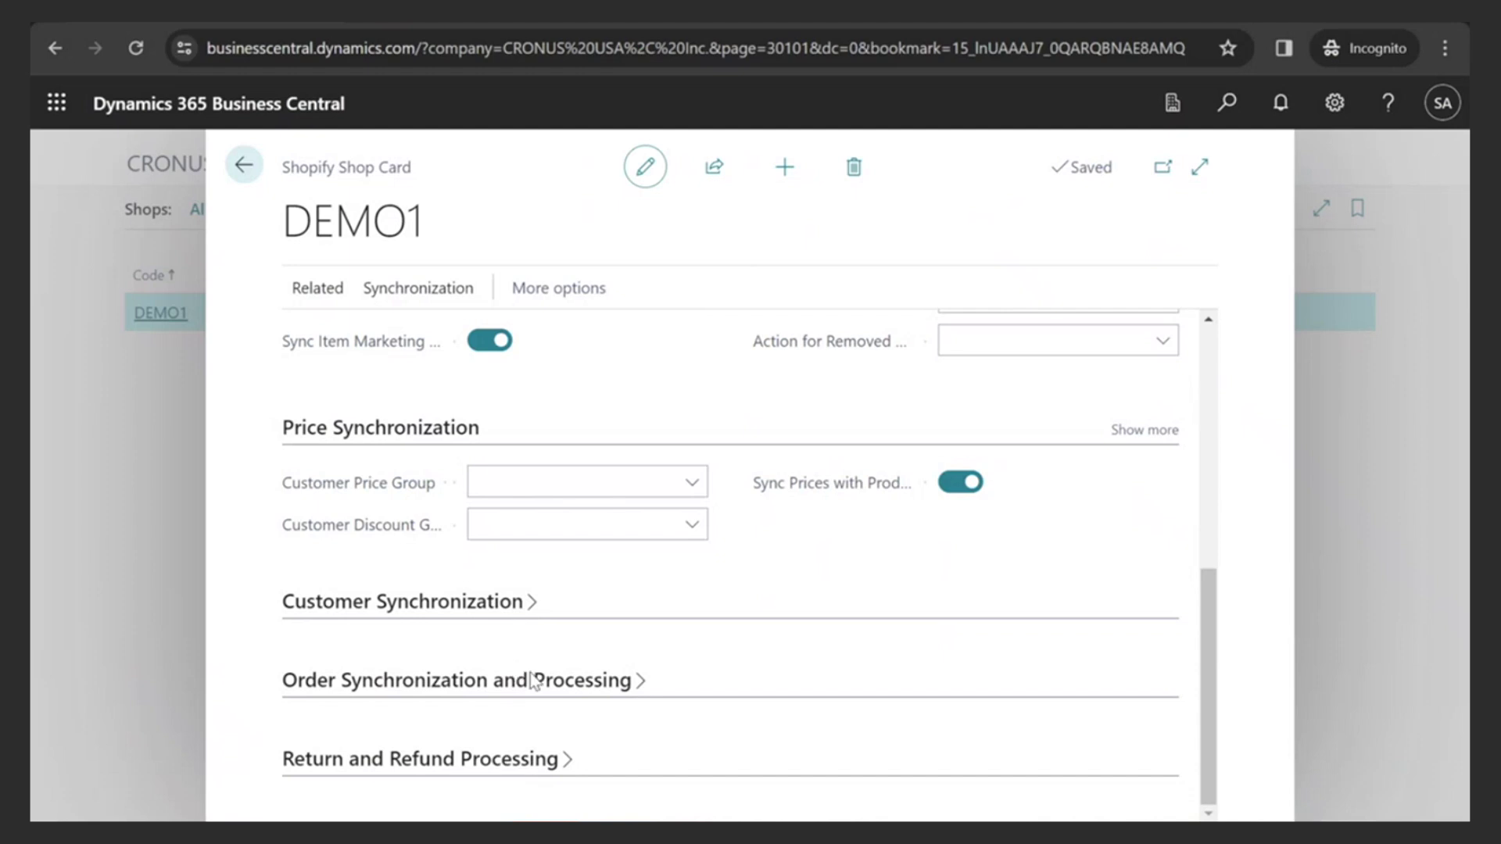
scroll(547, 676, up, 7)
scroll(586, 625, down, 1)
scroll(586, 595, down, 2)
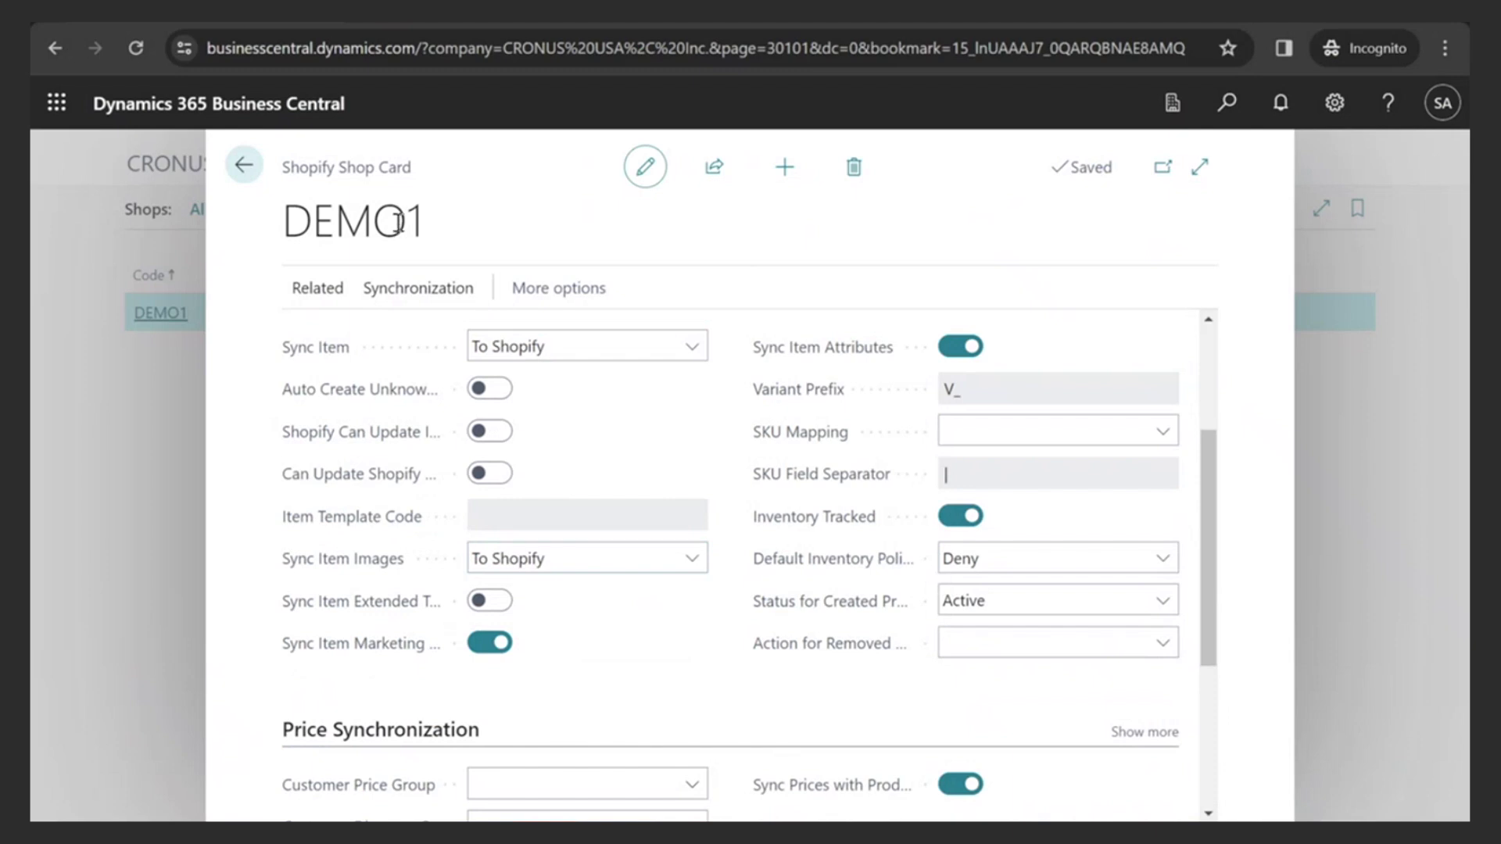
click(244, 166)
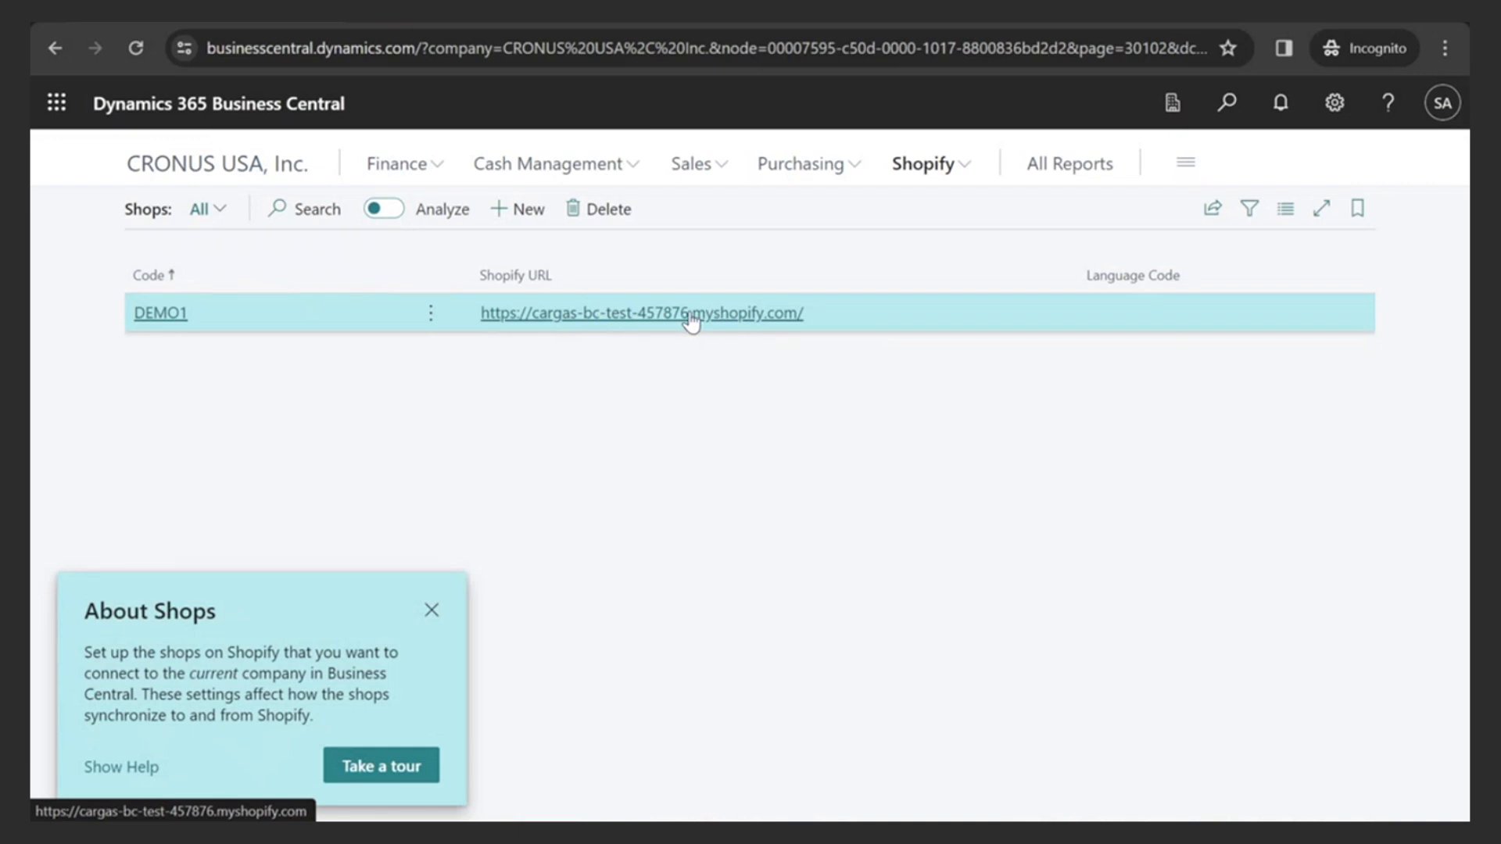
- Scroll the Shopify Products list to confirm Mina Harissa Spicy is there, then return to CRONUS USA, Inc
click(177, 173)
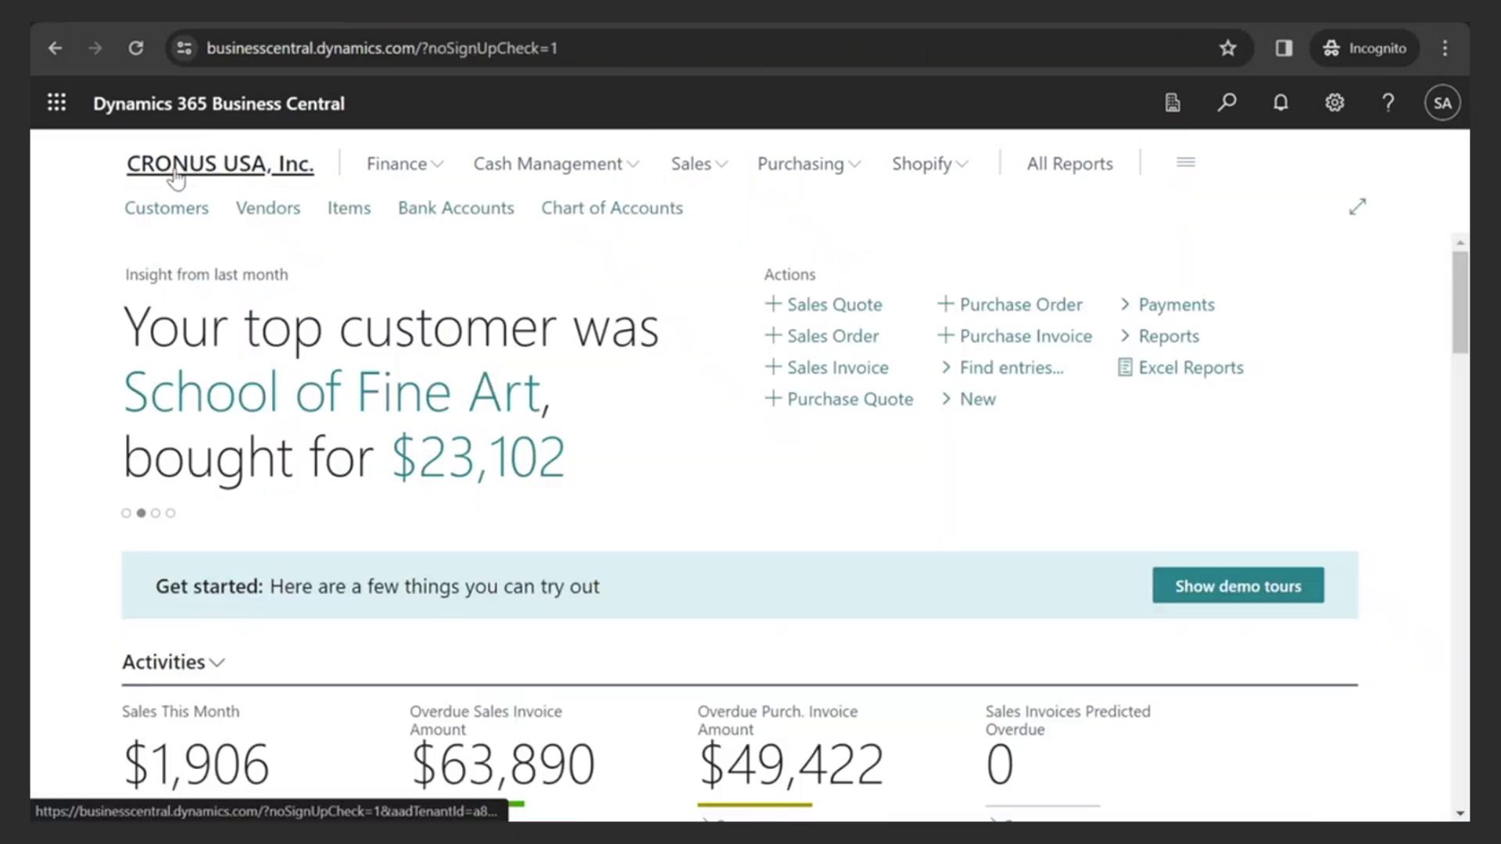
click(891, 164)
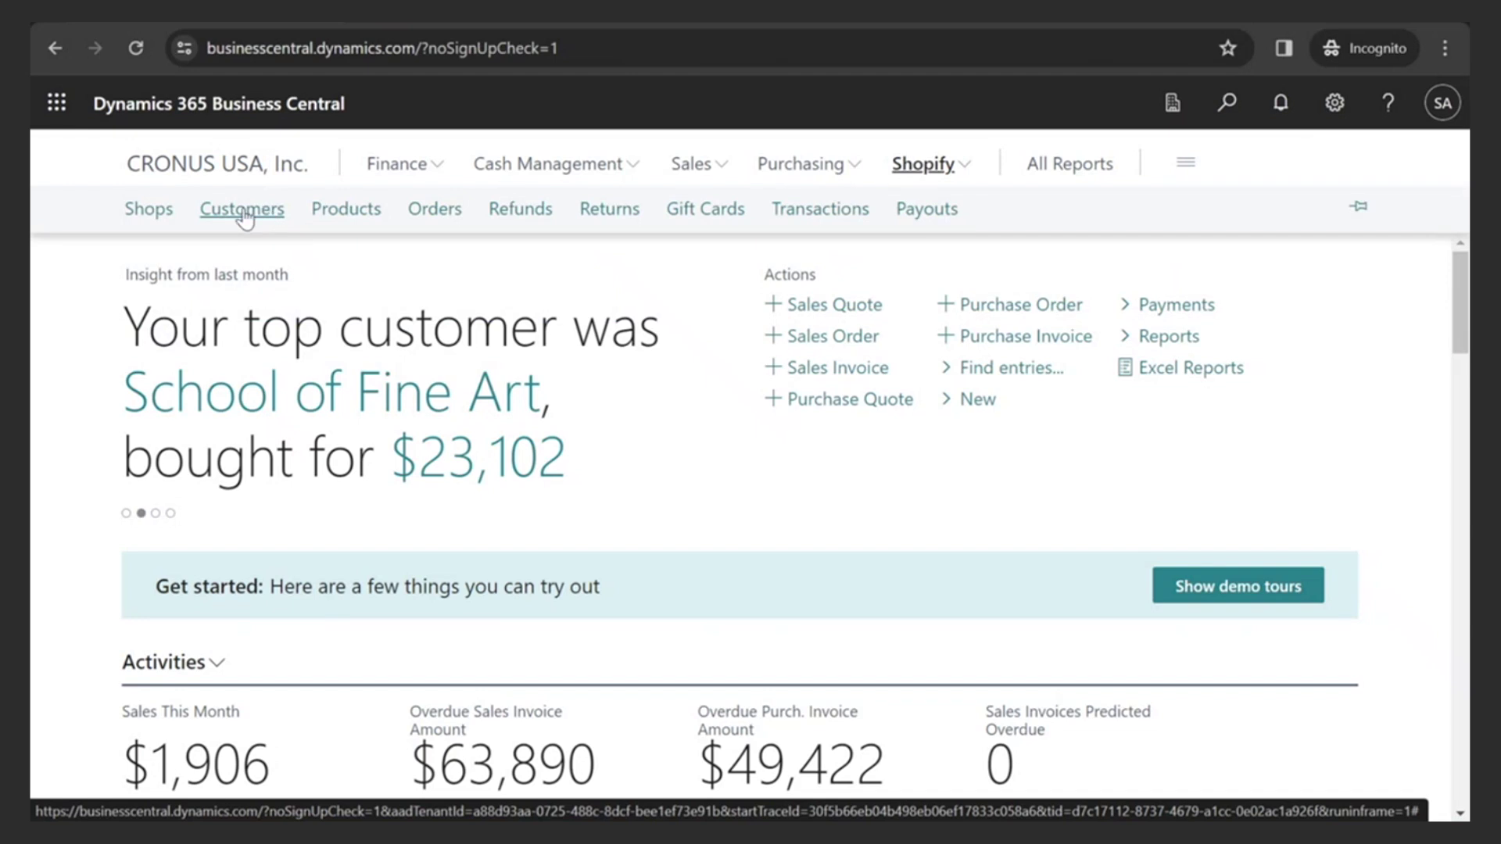
click(359, 212)
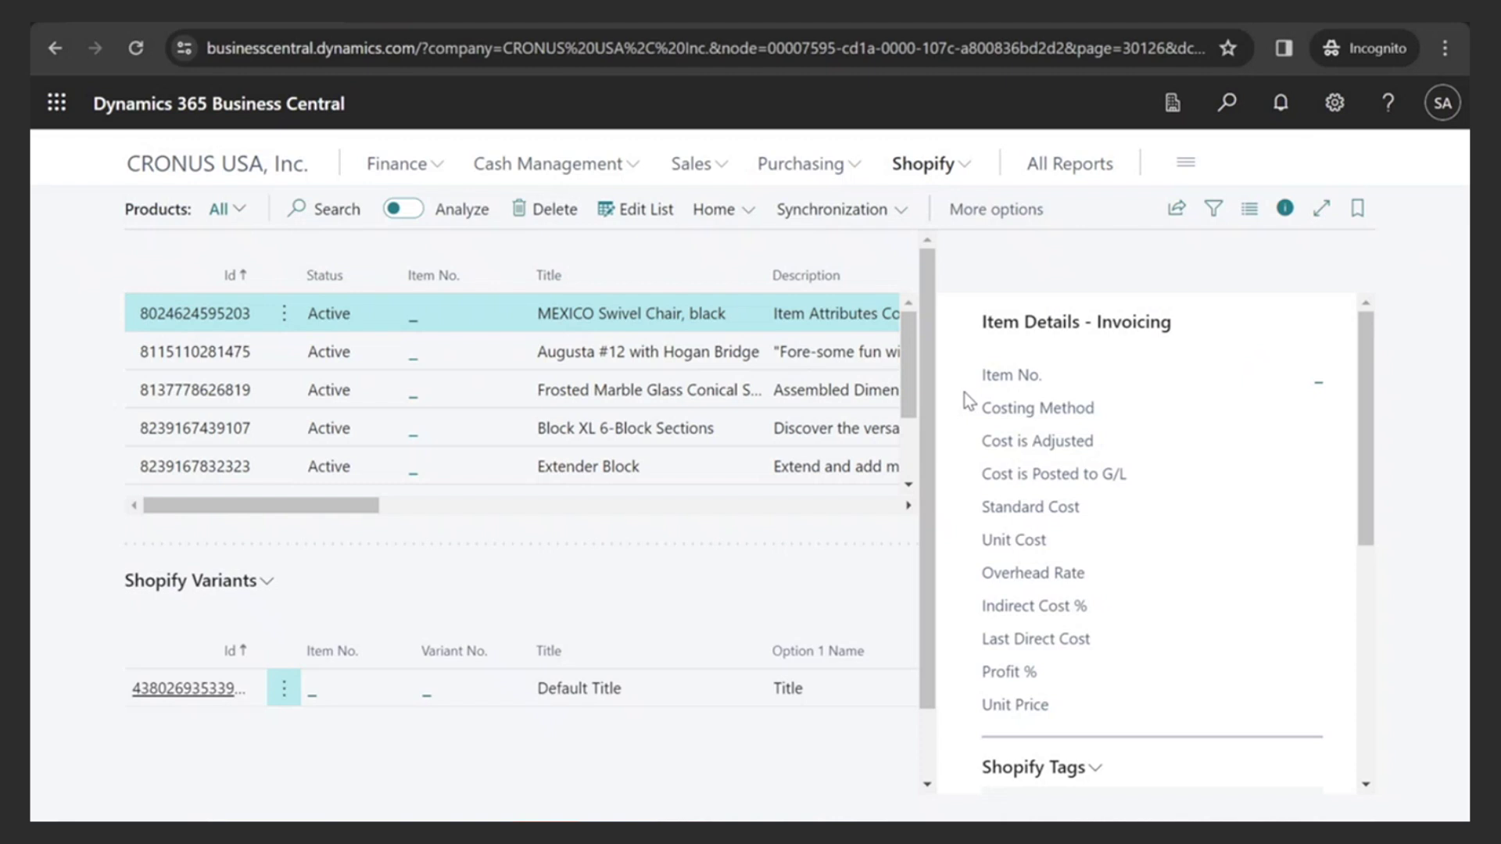
drag(907, 368, 906, 424)
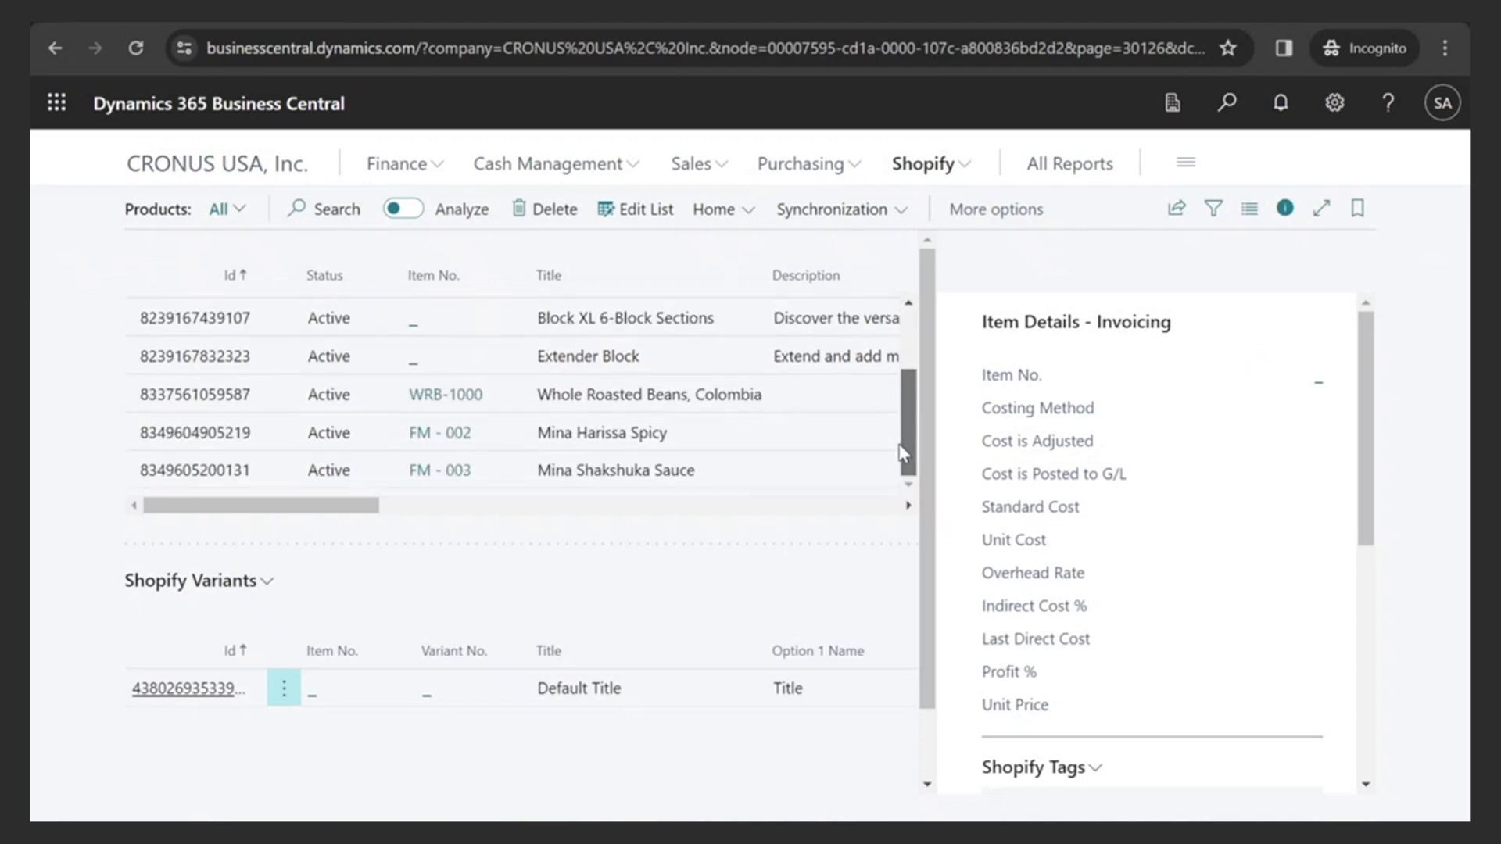
drag(904, 454, 922, 328)
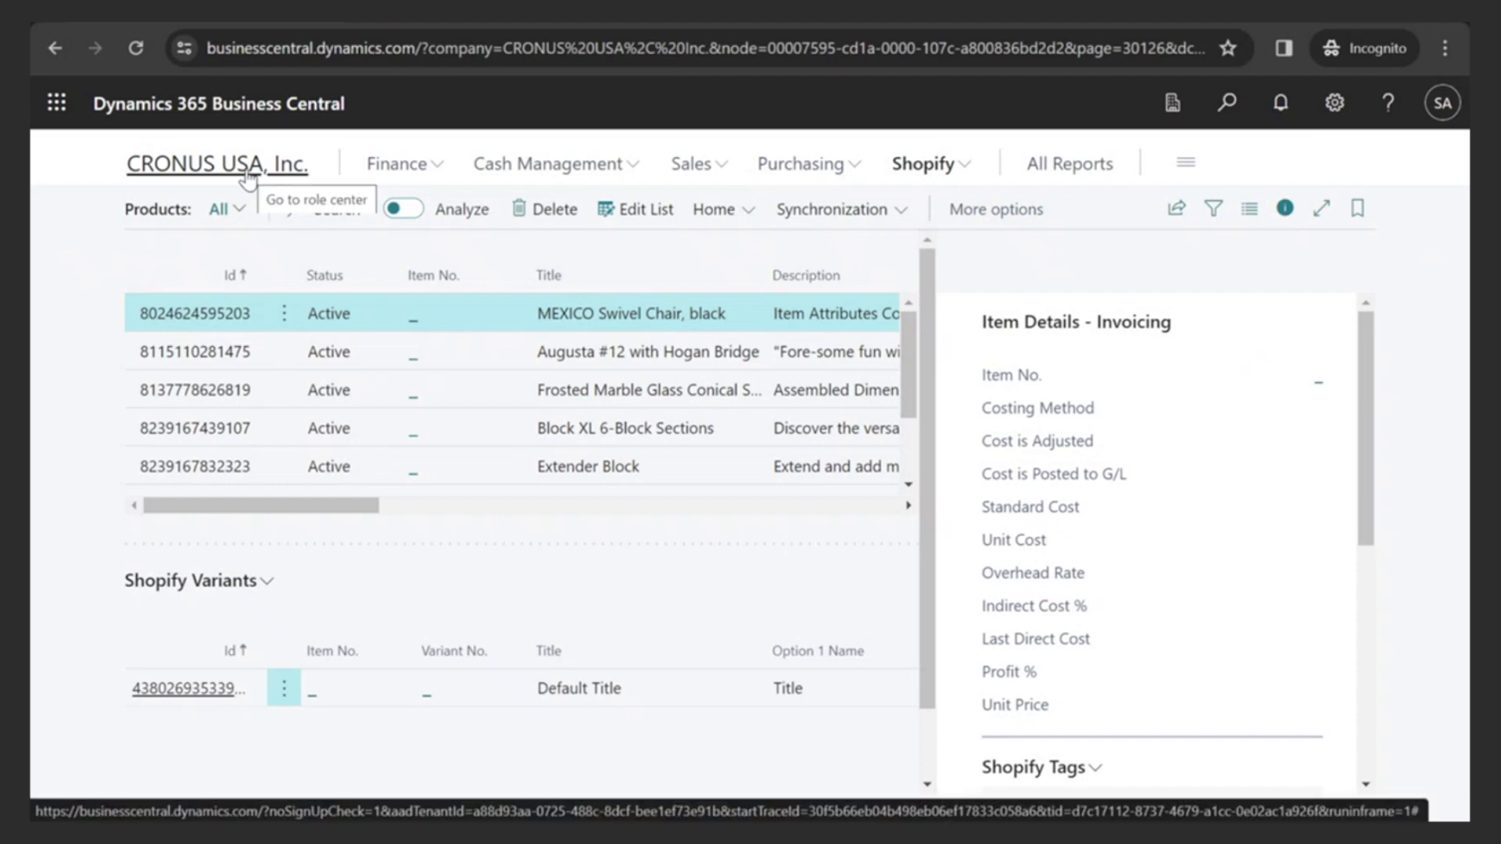
click(922, 163)
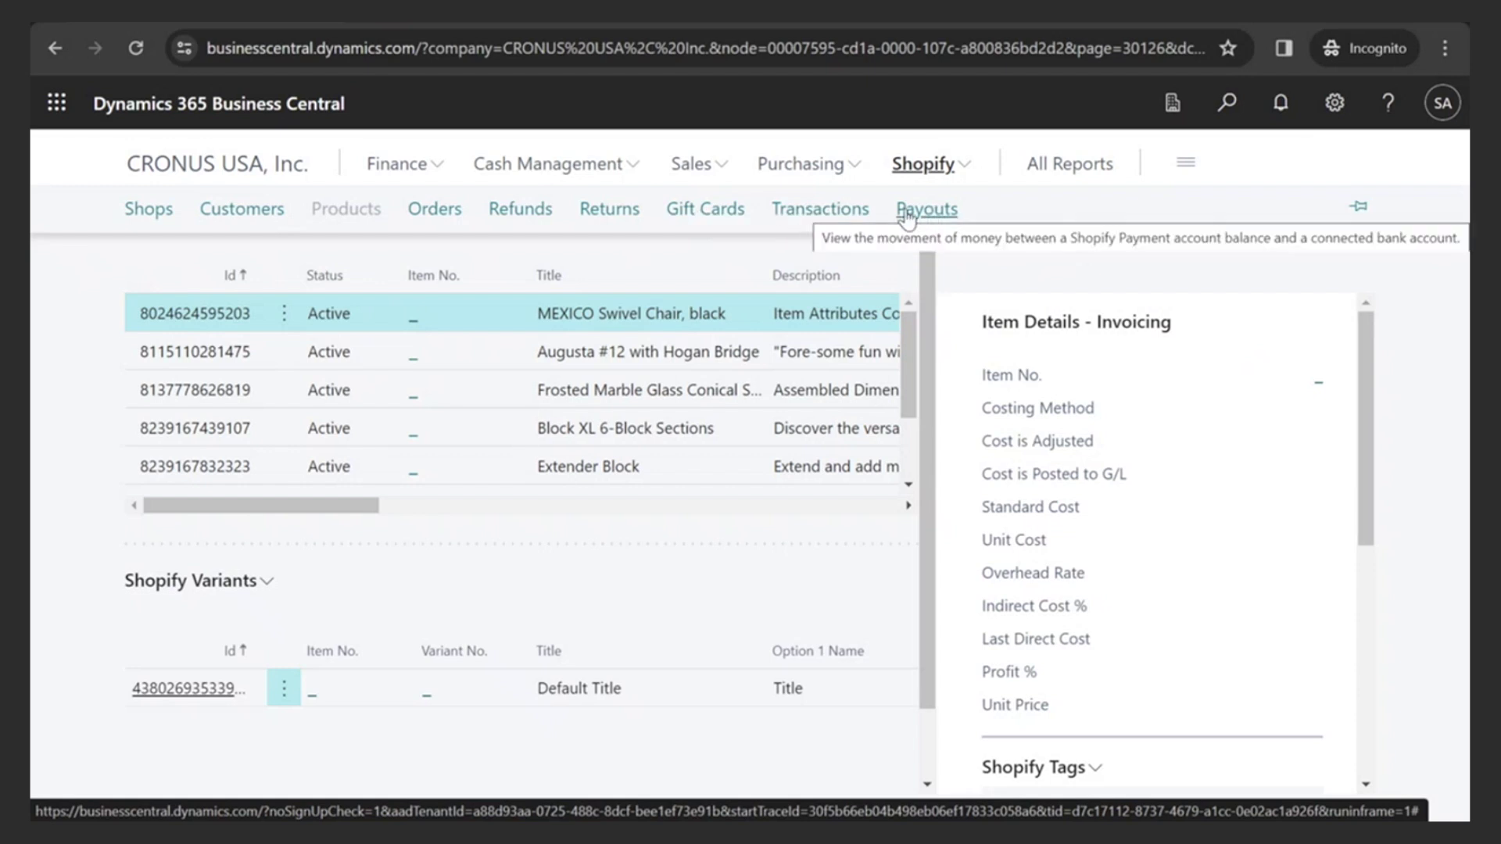
click(233, 172)
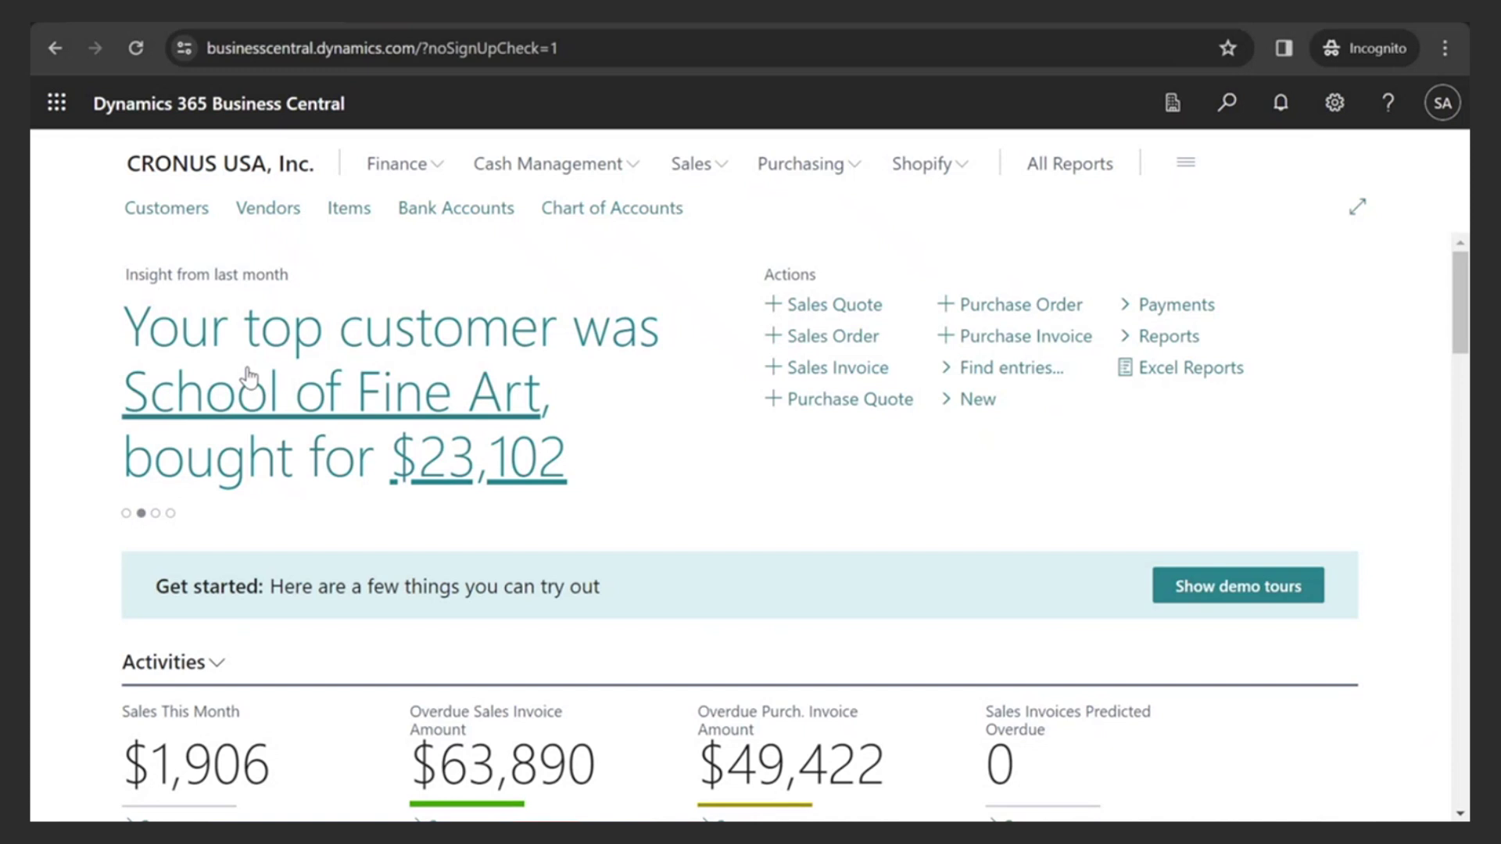
- Browse the store catalog, open Mina Harissa Spicy and raise its quantity to 2
click(451, 24)
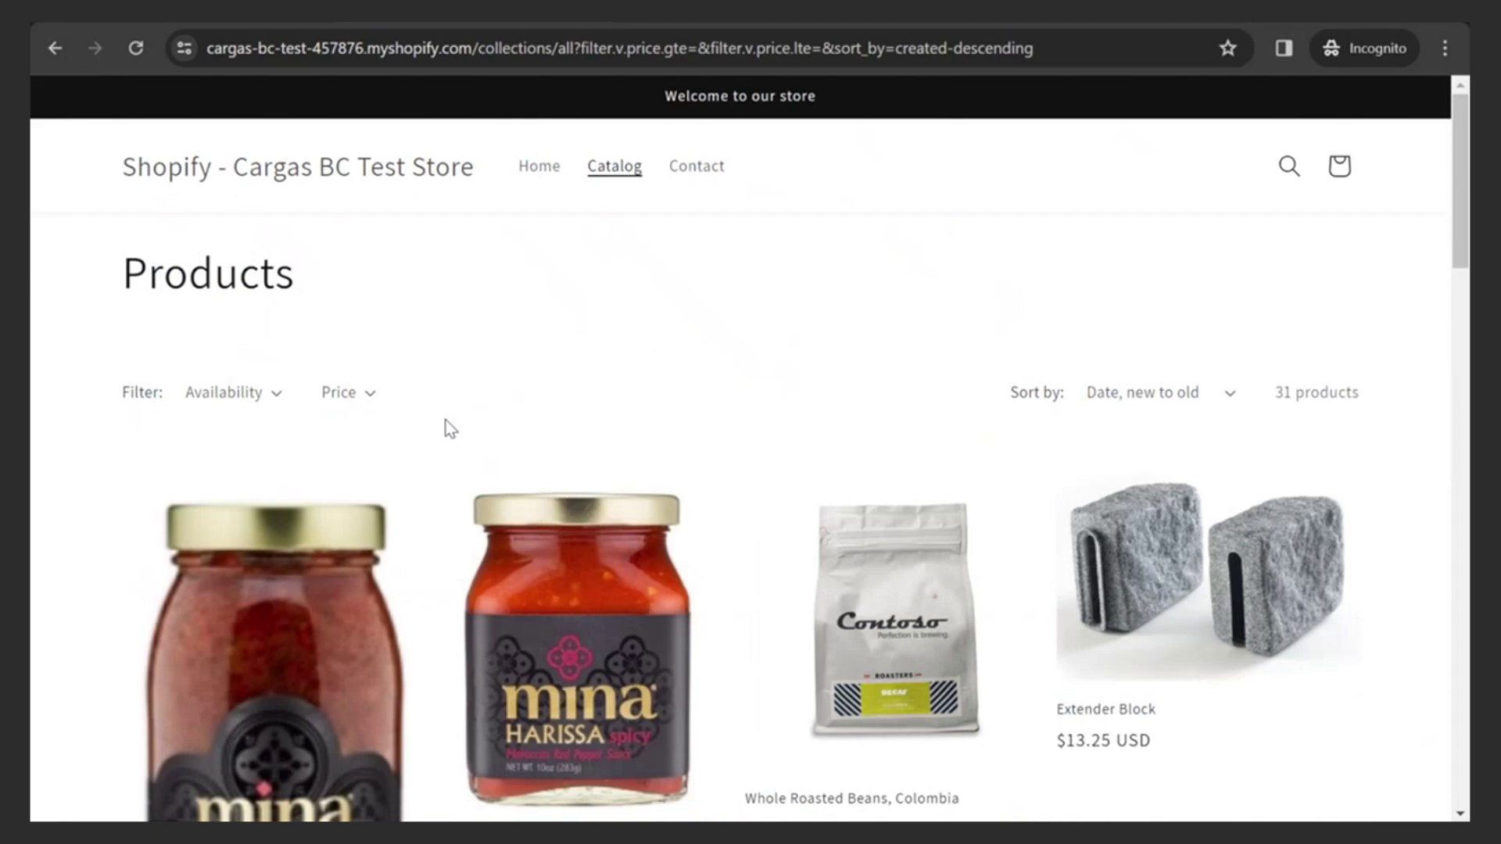
scroll(601, 451, down, 4)
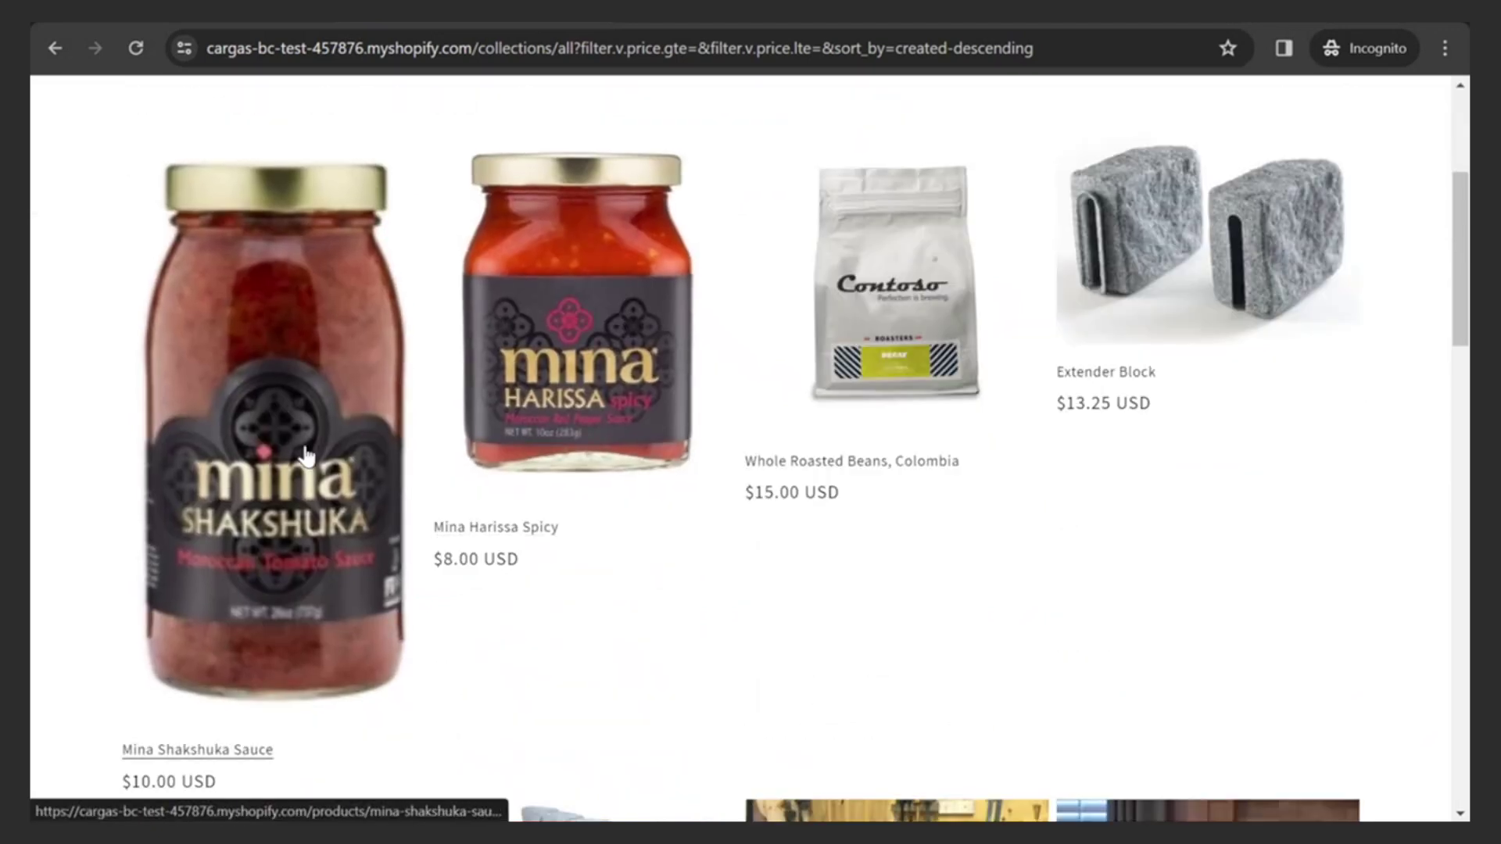
scroll(595, 489, down, 4)
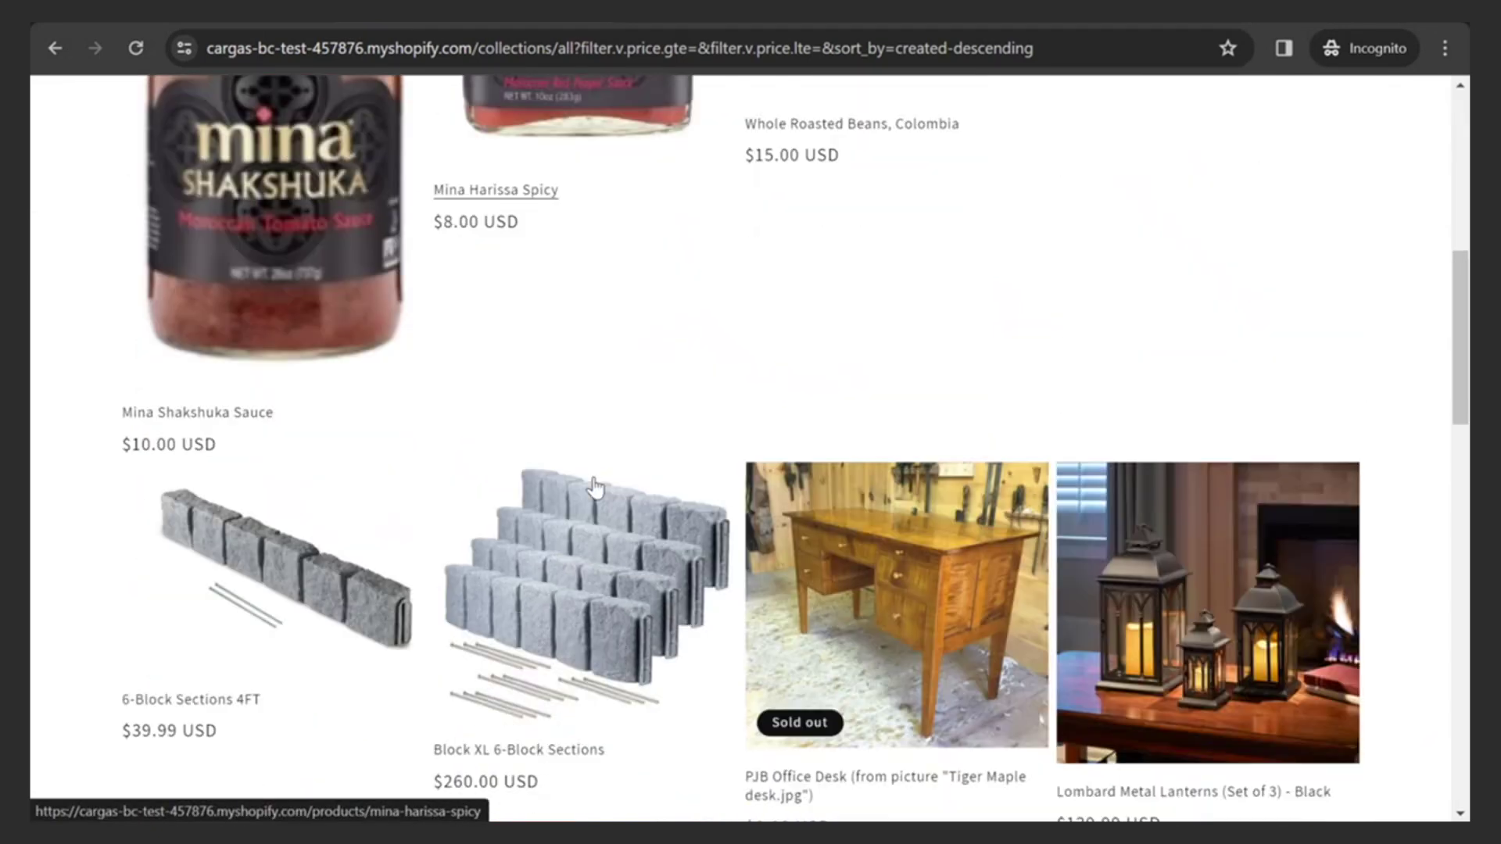
scroll(595, 489, down, 3)
scroll(596, 489, down, 1)
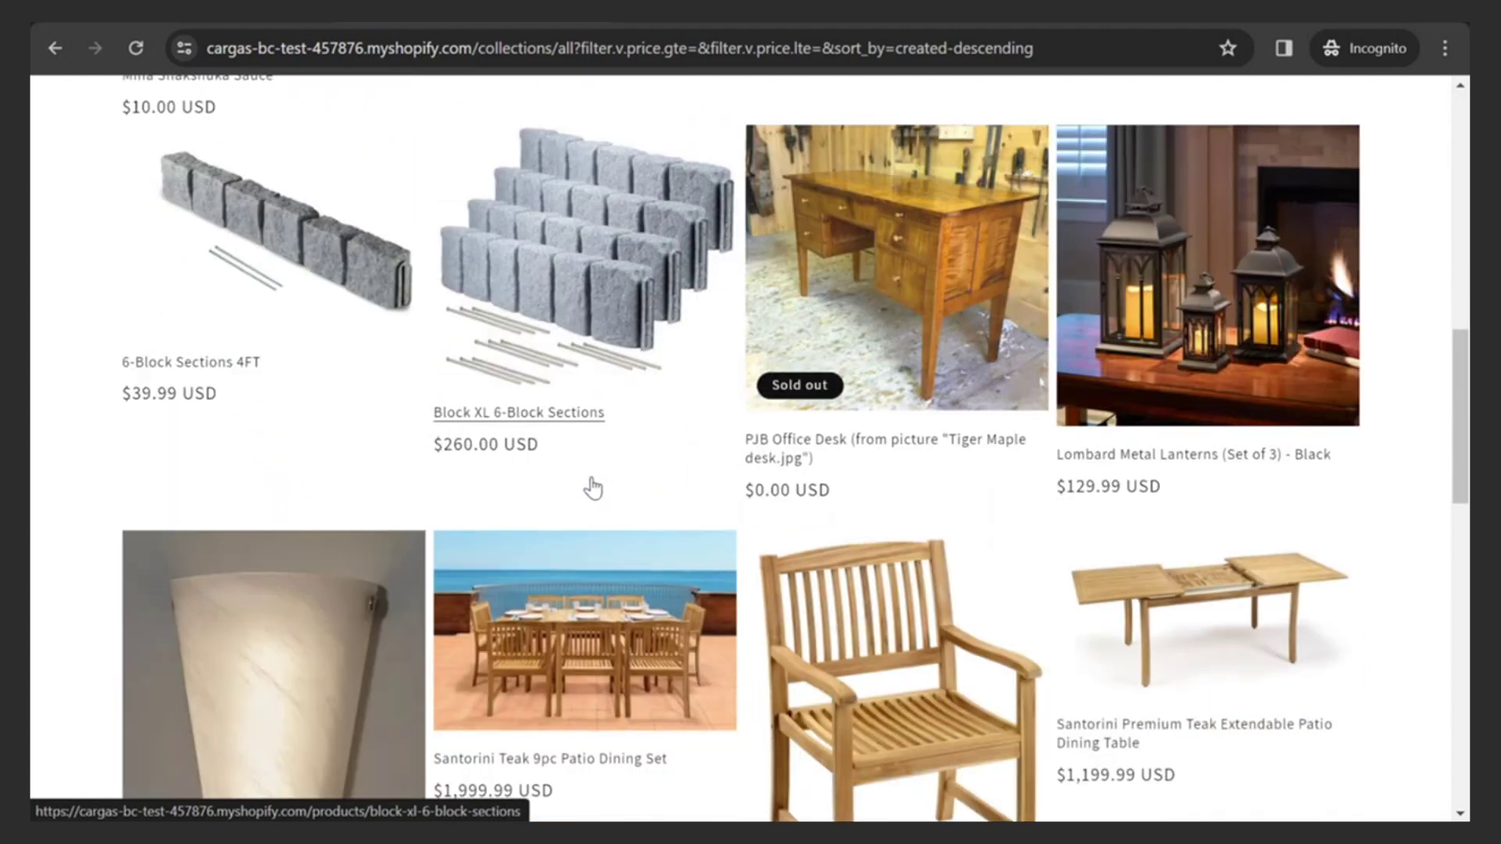
scroll(593, 488, up, 8)
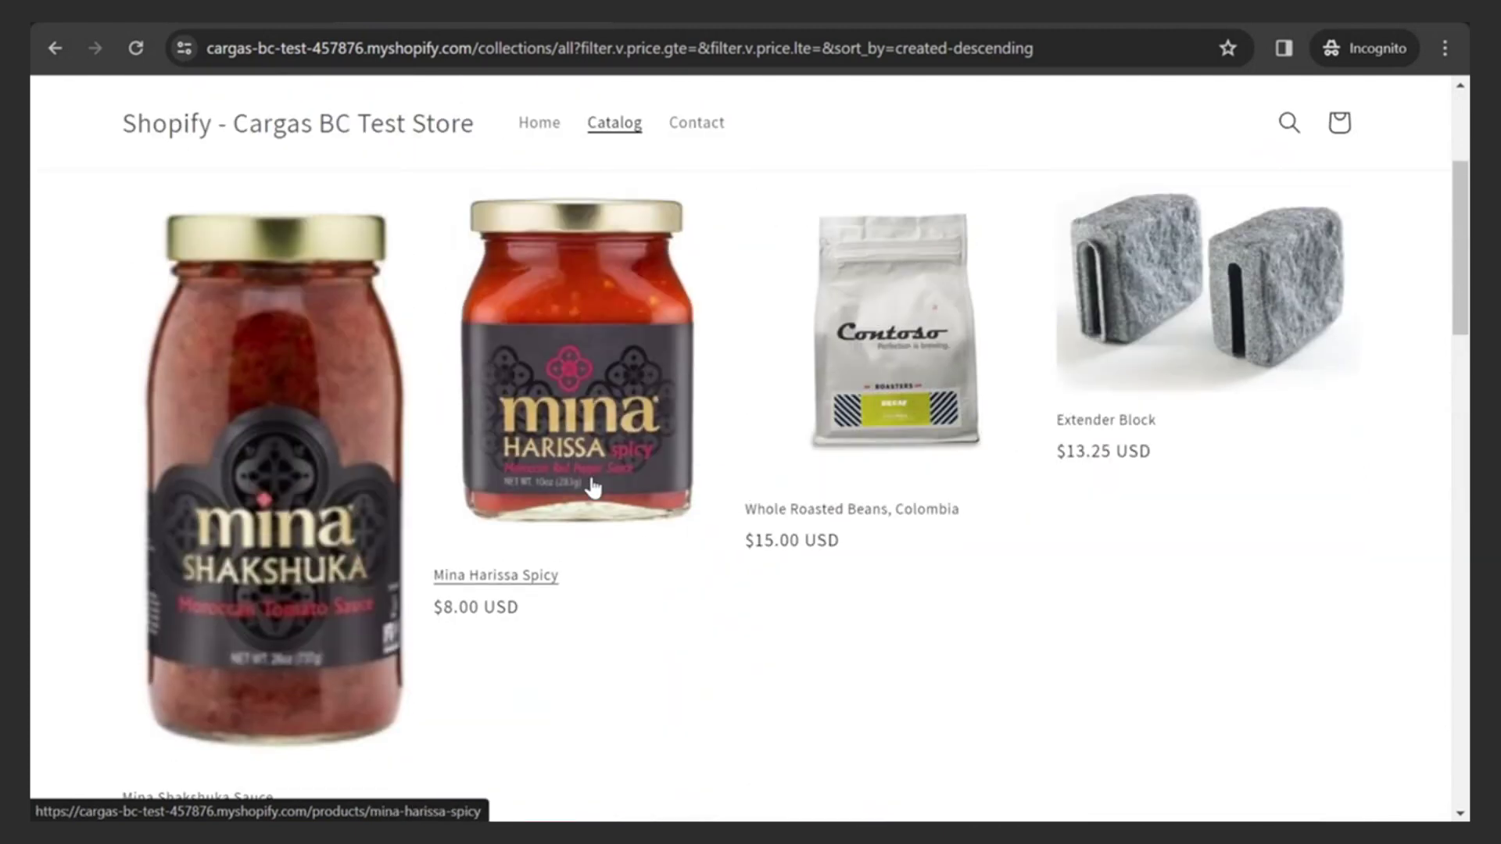
scroll(593, 488, down, 1)
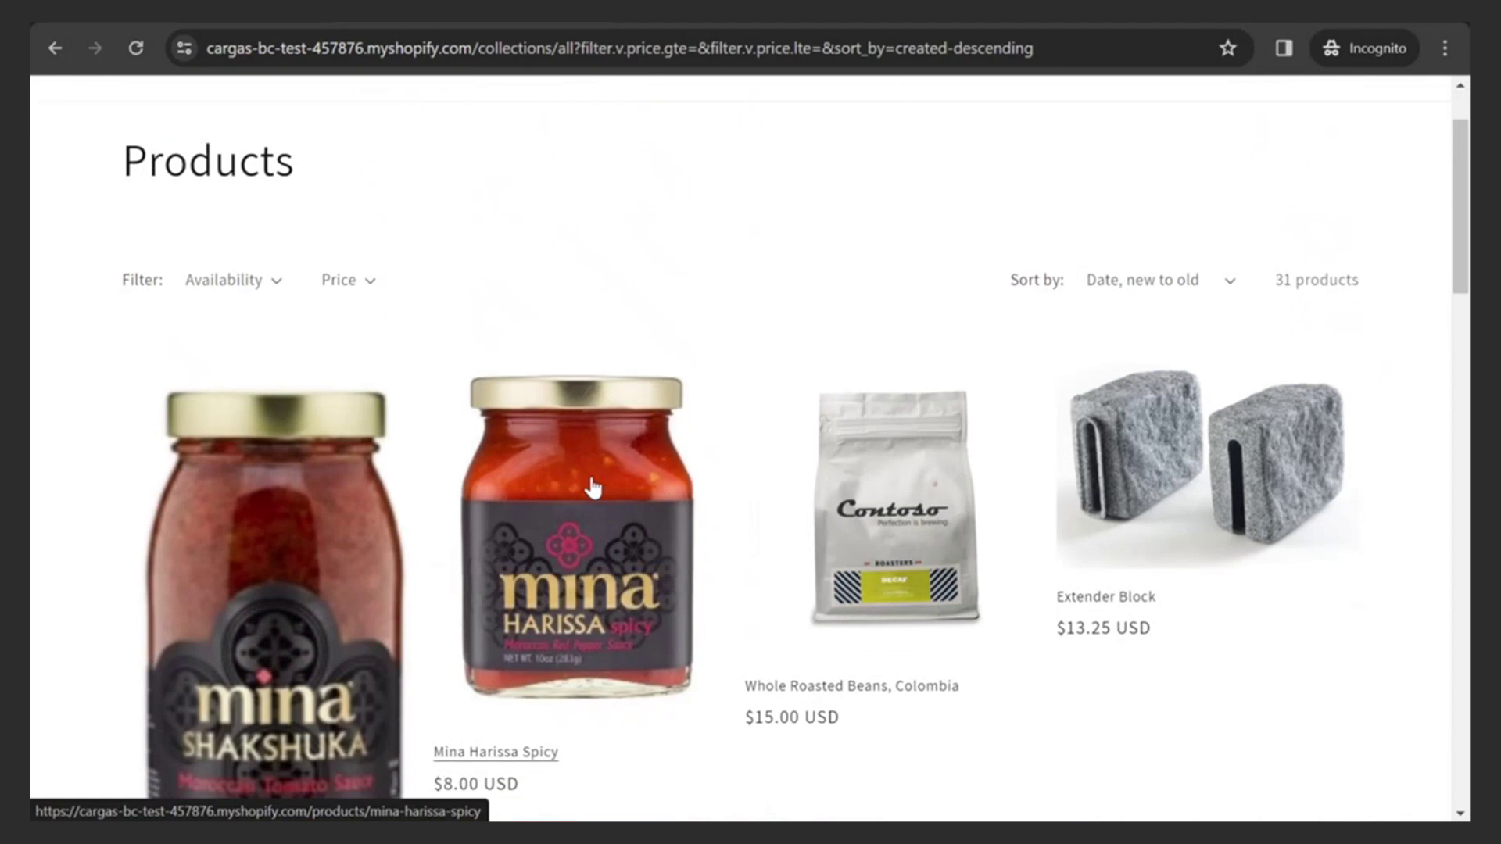
scroll(593, 488, up, 1)
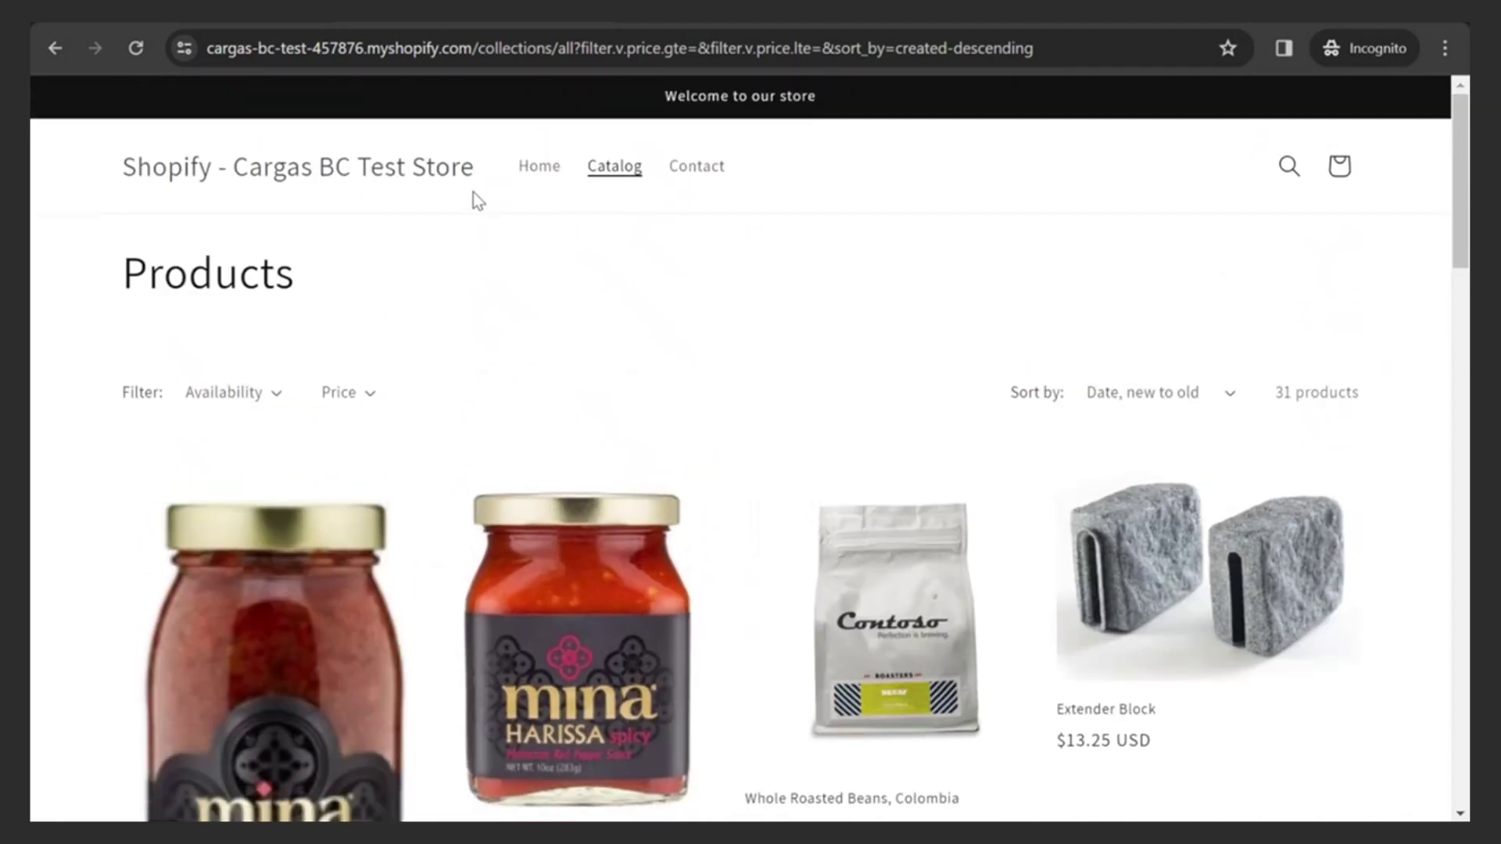
click(583, 594)
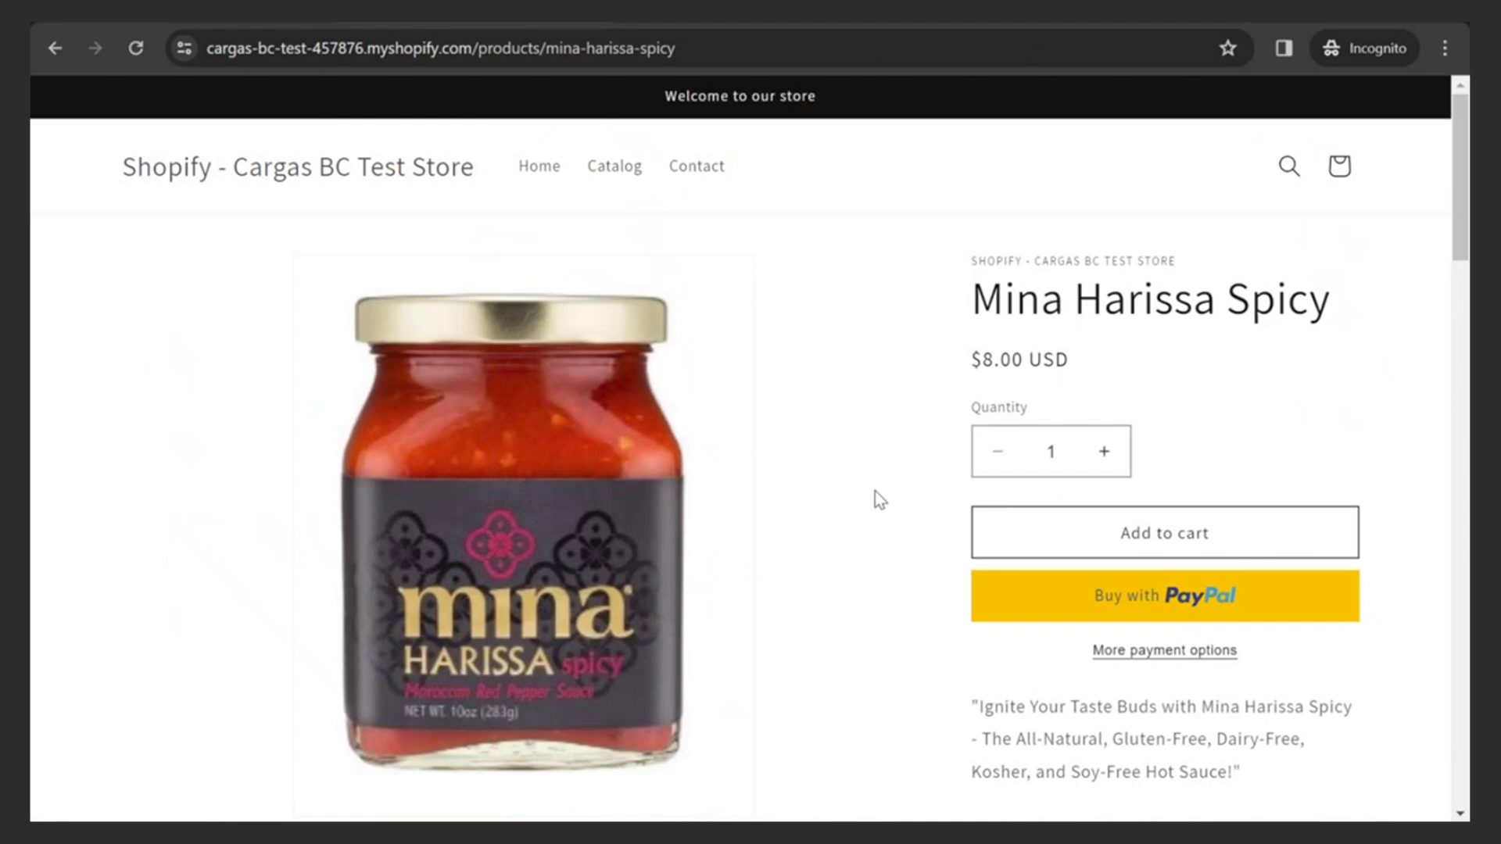
click(1104, 452)
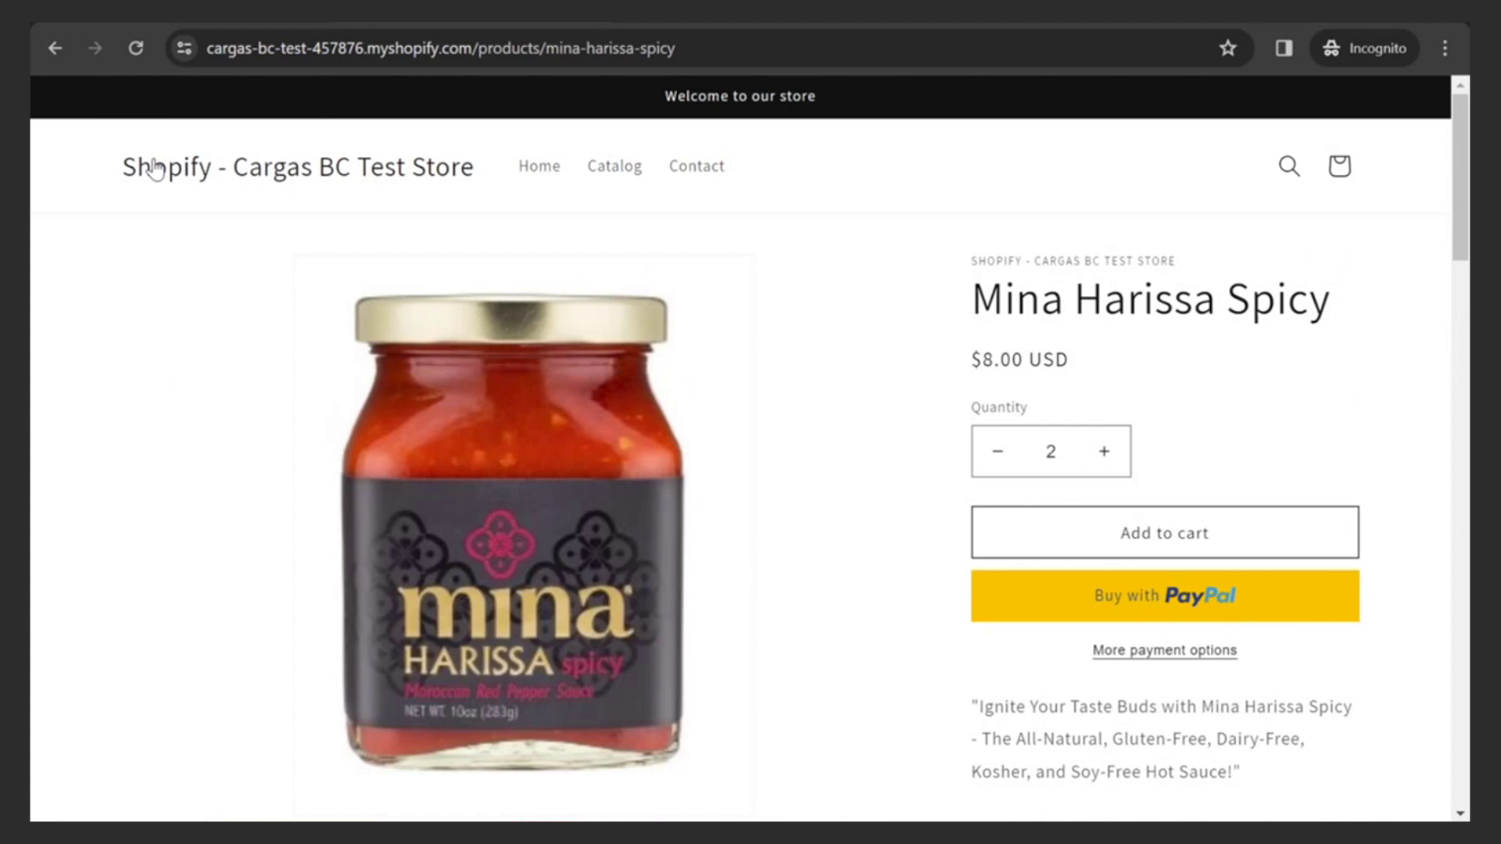
- Reopen Mina Harissa Spicy from the catalog, set quantity 2 and add it to the cart
click(56, 52)
scroll(813, 512, down, 10)
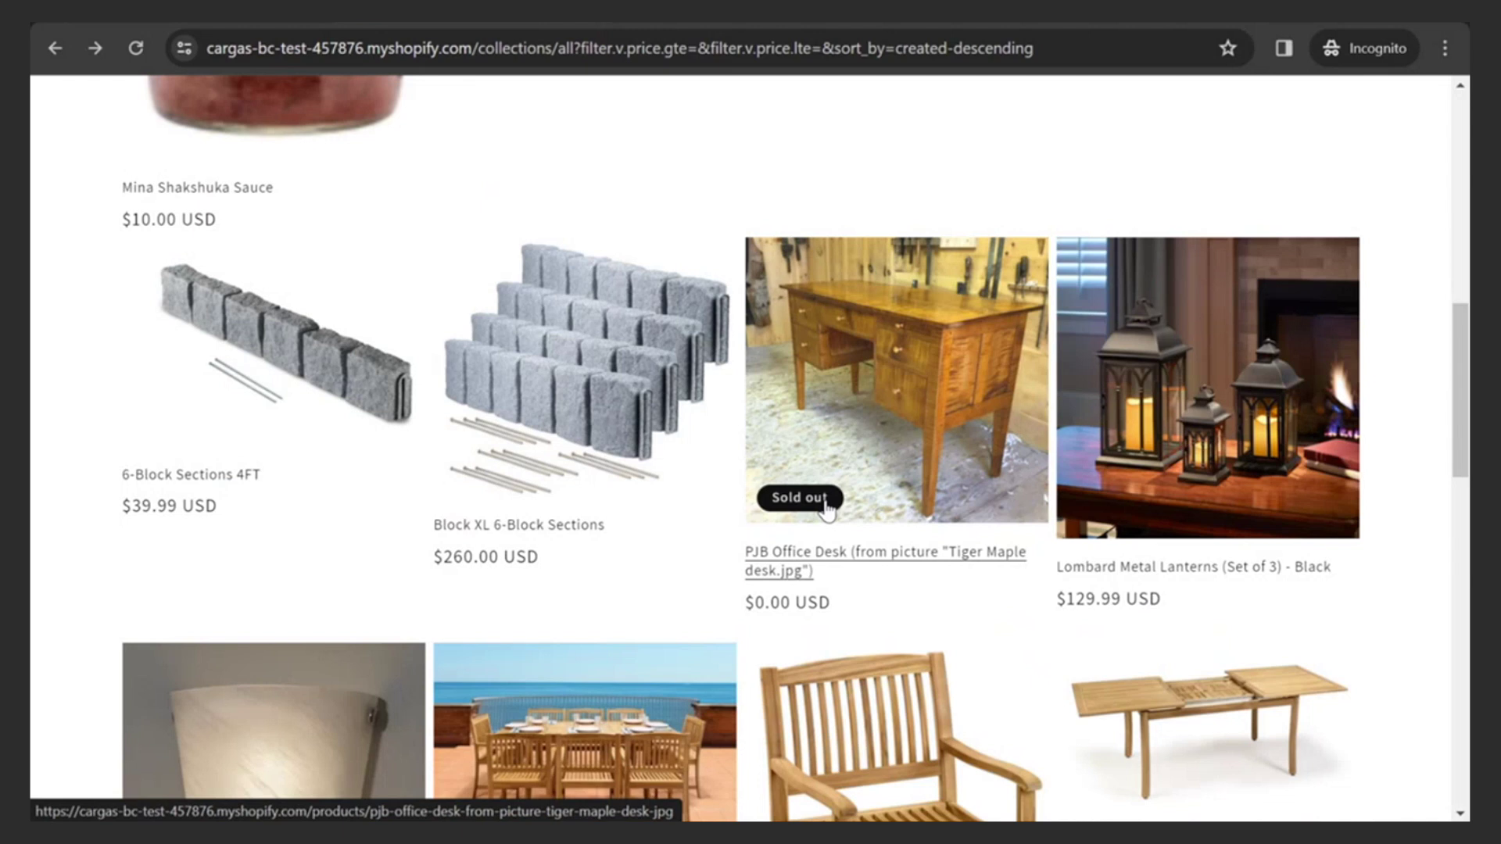
scroll(817, 504, up, 10)
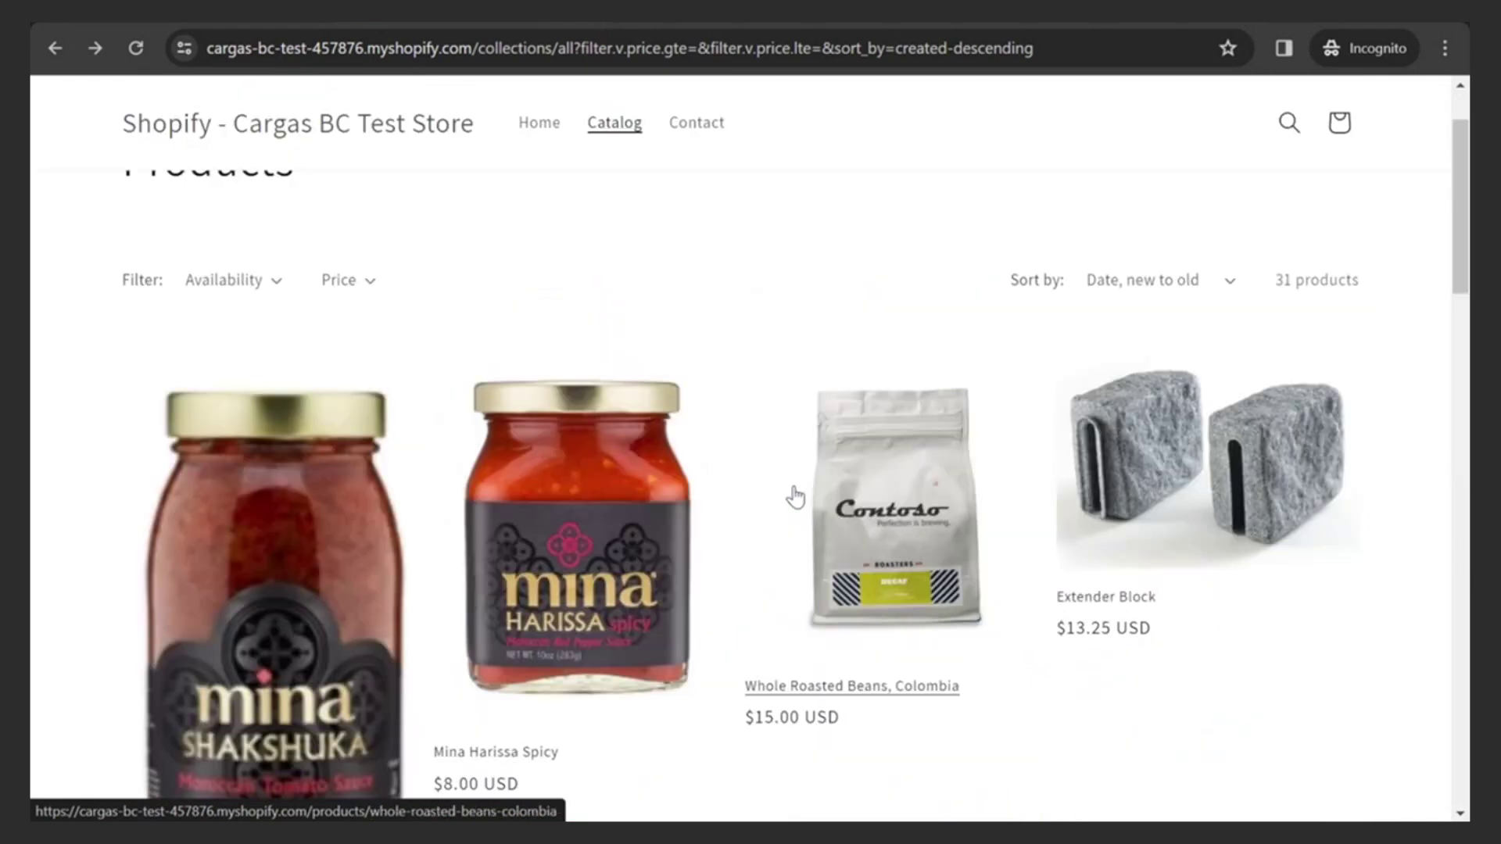
click(618, 554)
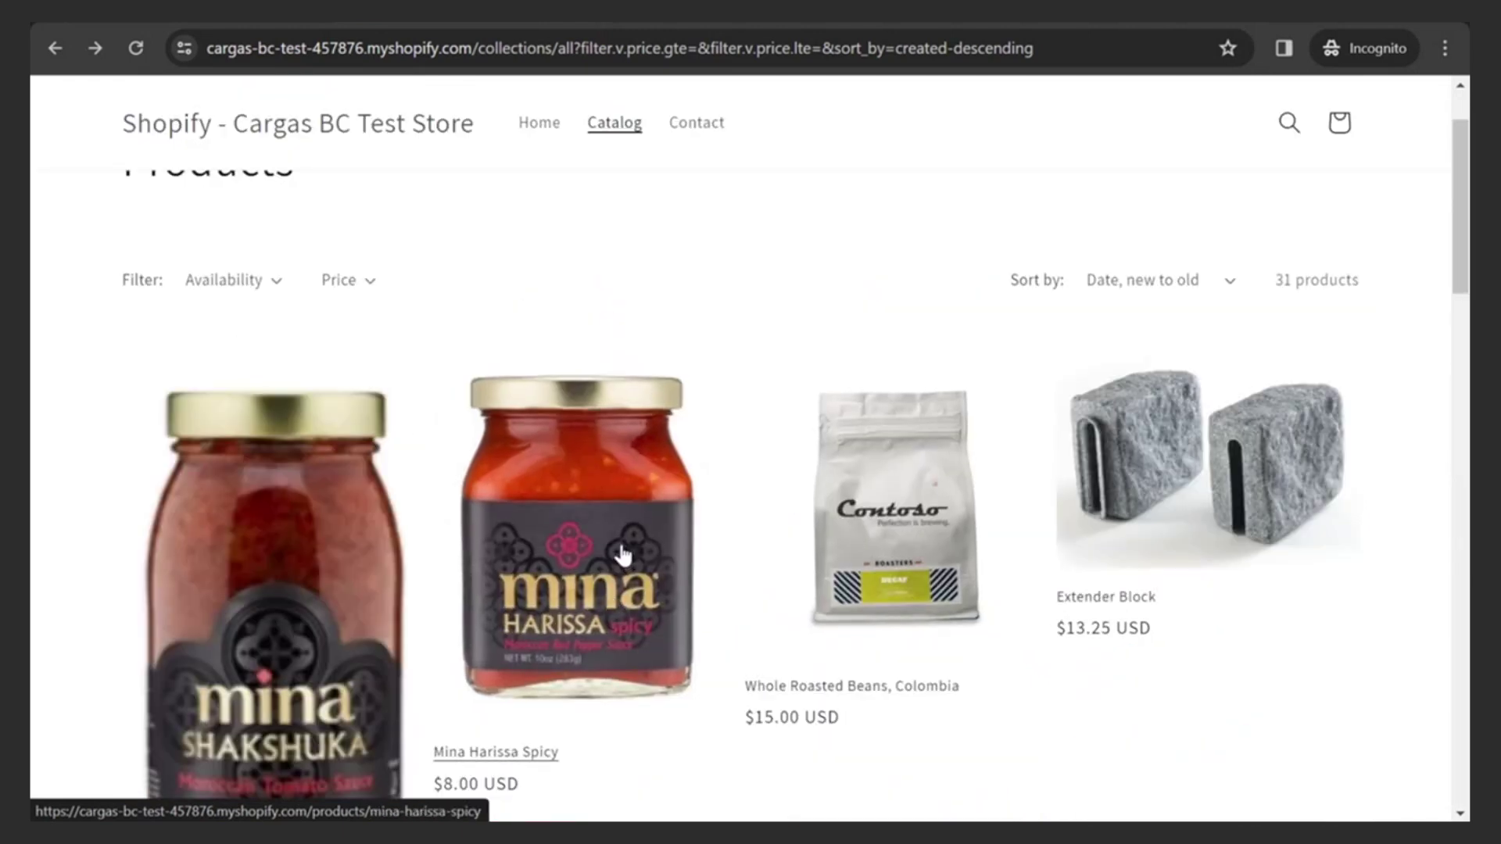
click(1104, 453)
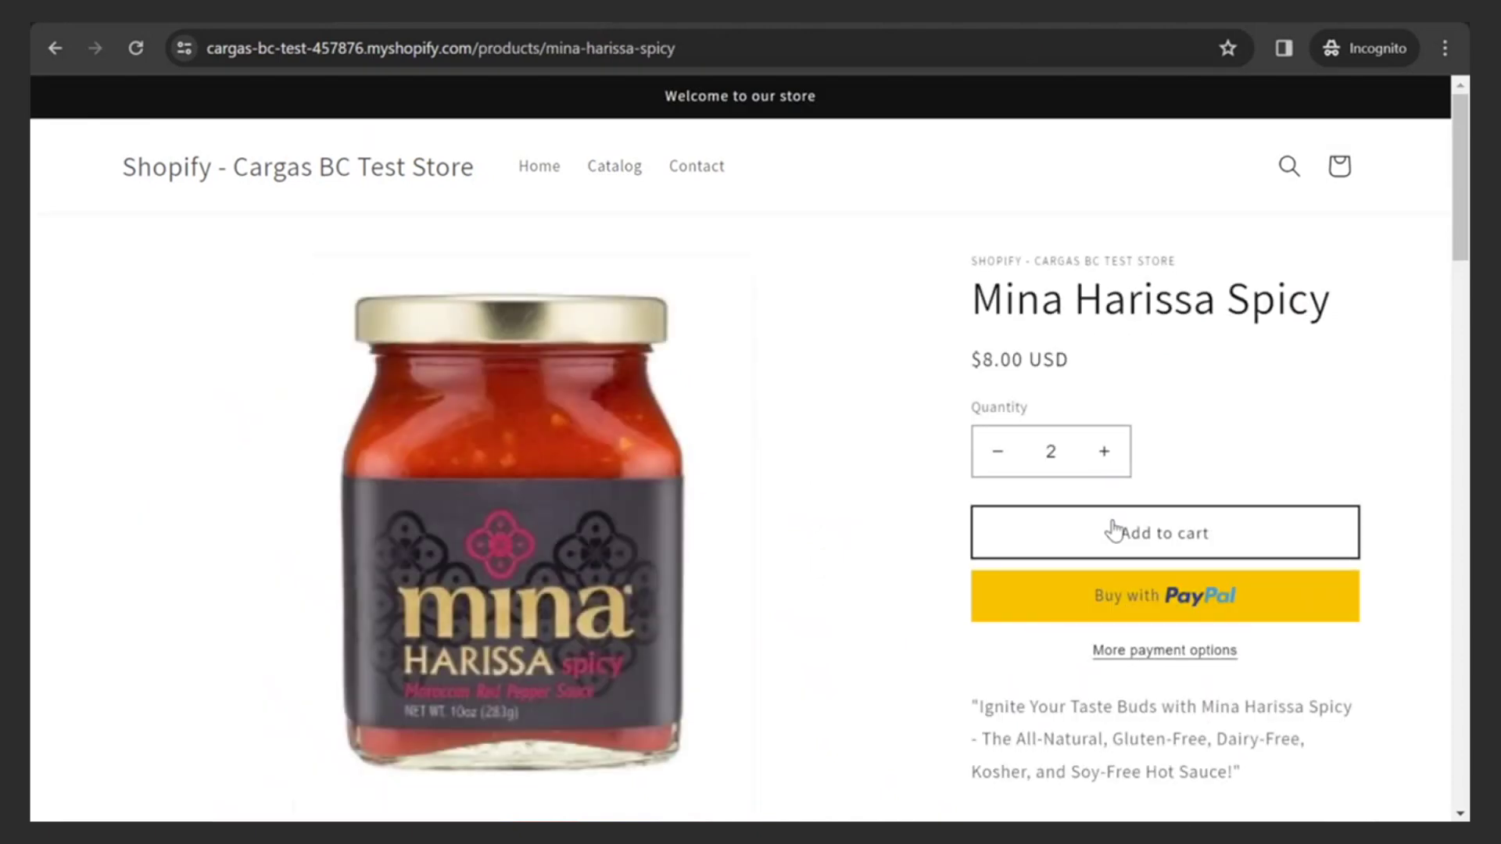
click(1173, 530)
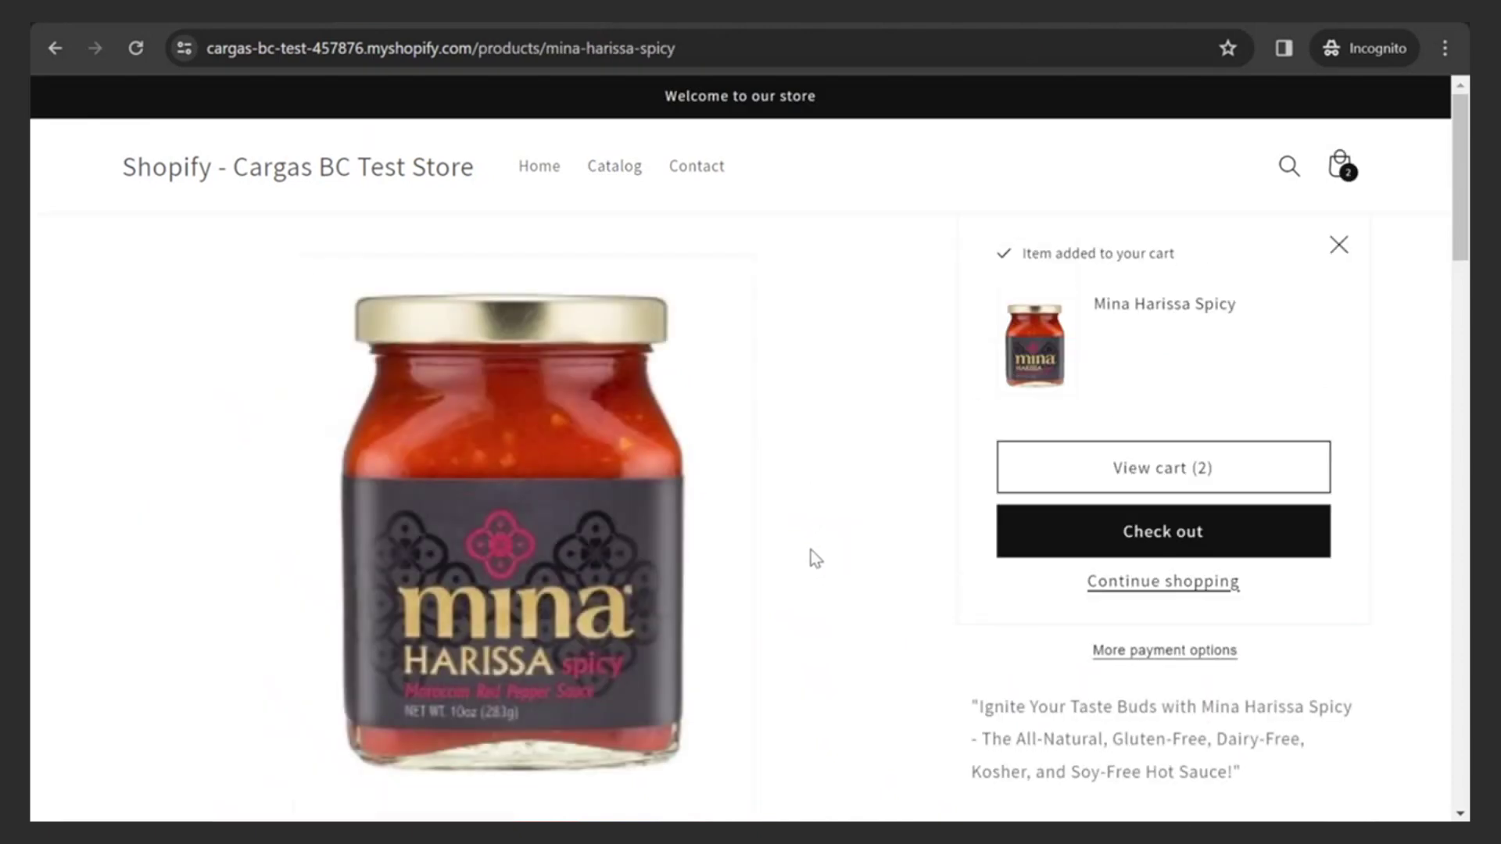
- Start checkout and enter the buyer's e-mail, first name and last name
click(1163, 529)
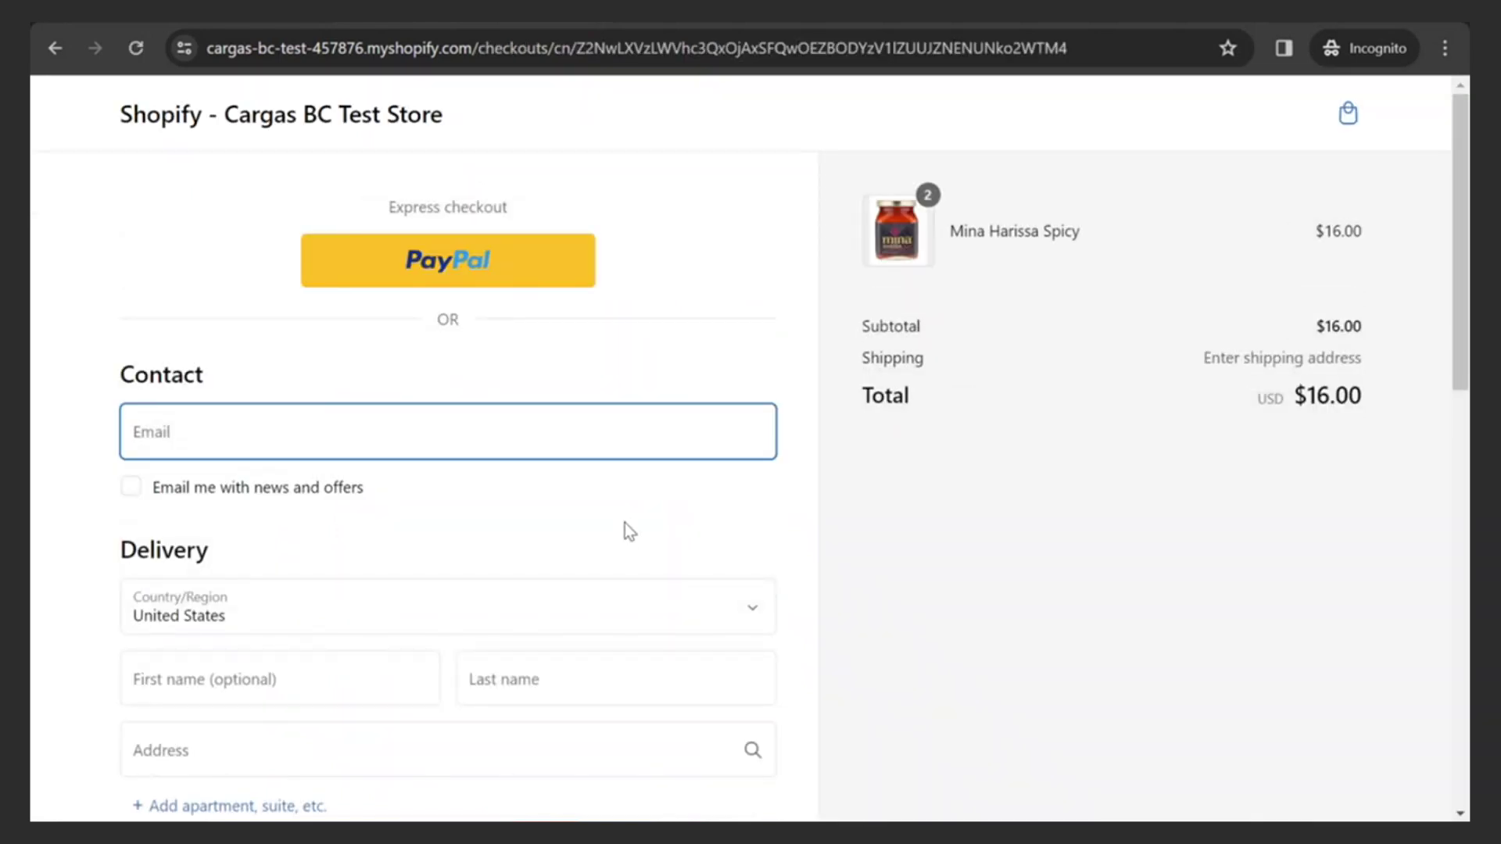
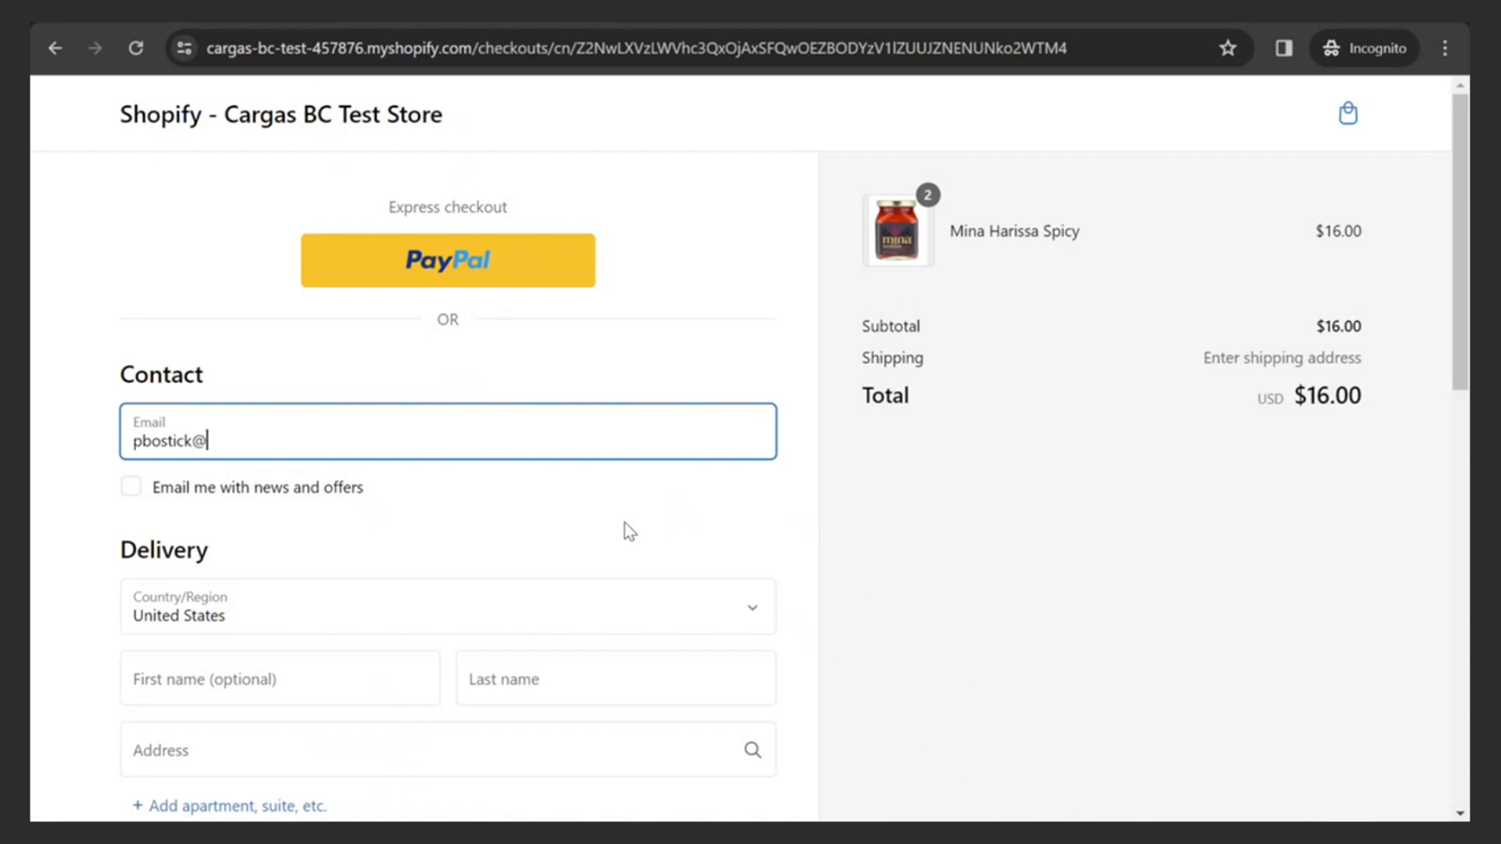
scroll(610, 565, down, 4)
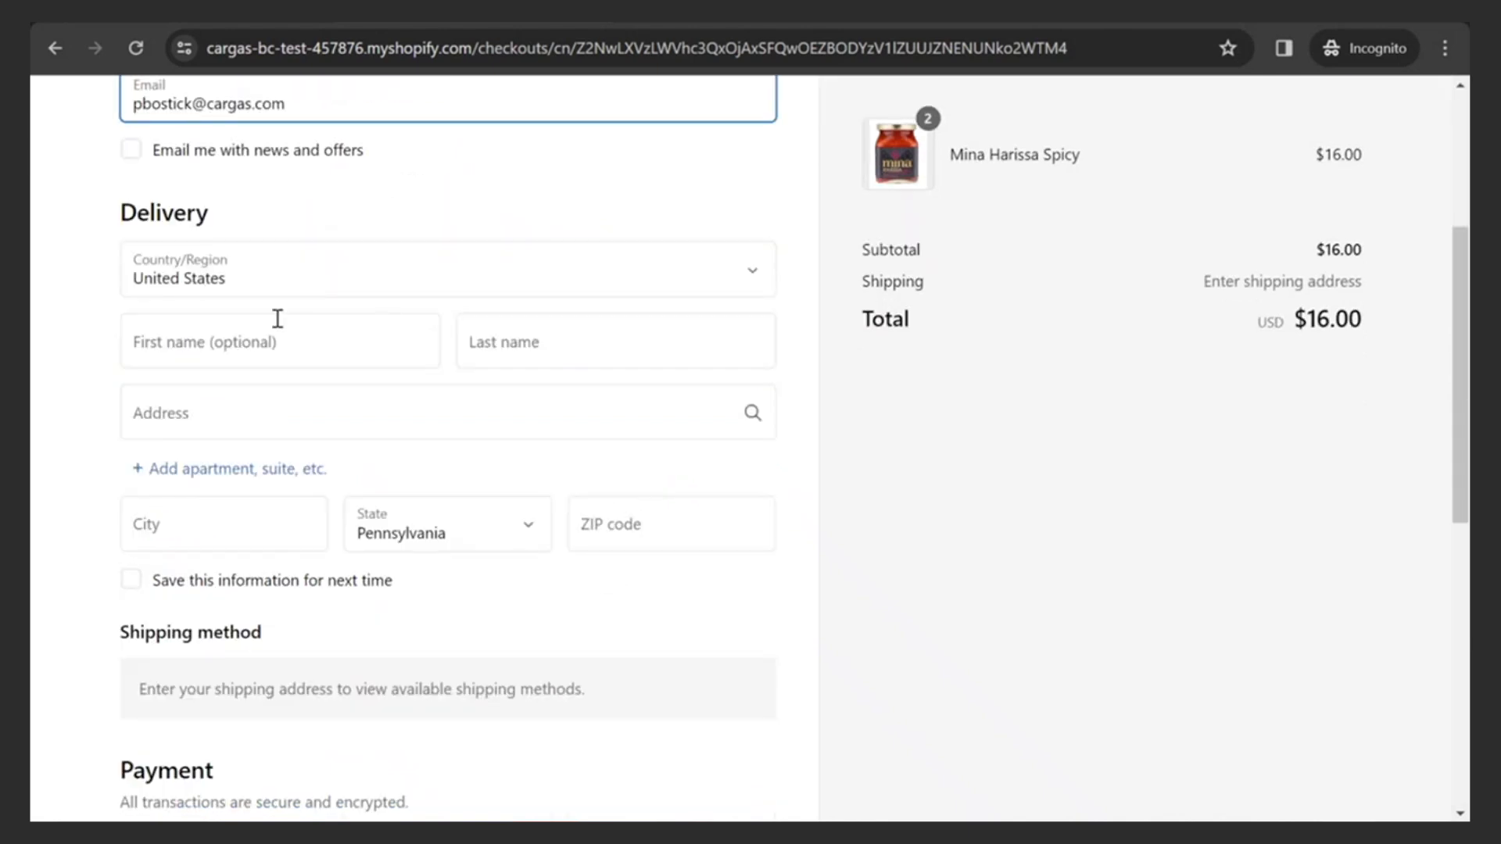
click(268, 340)
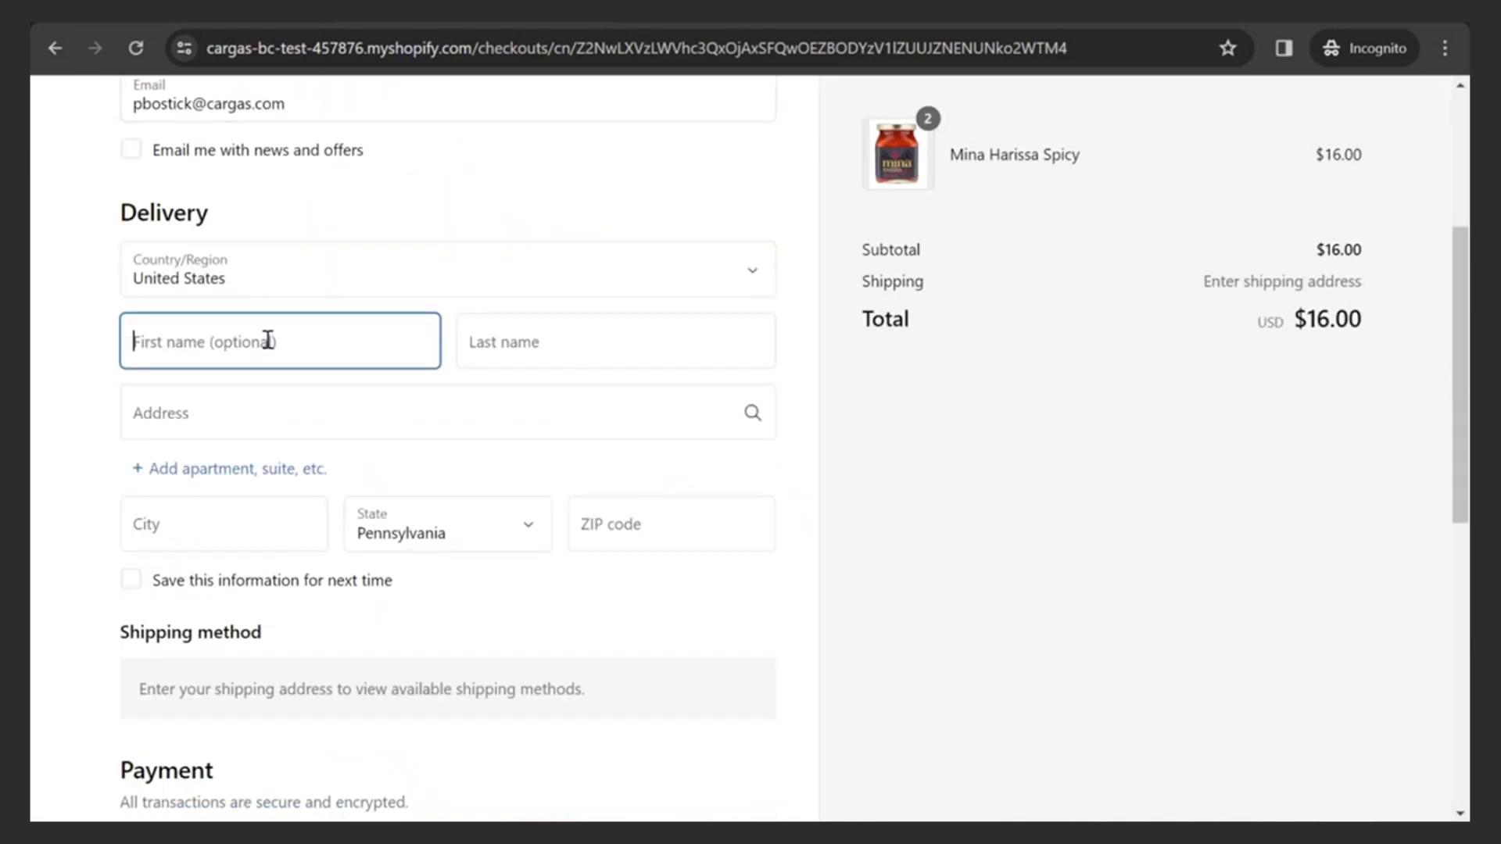
key(Tab)
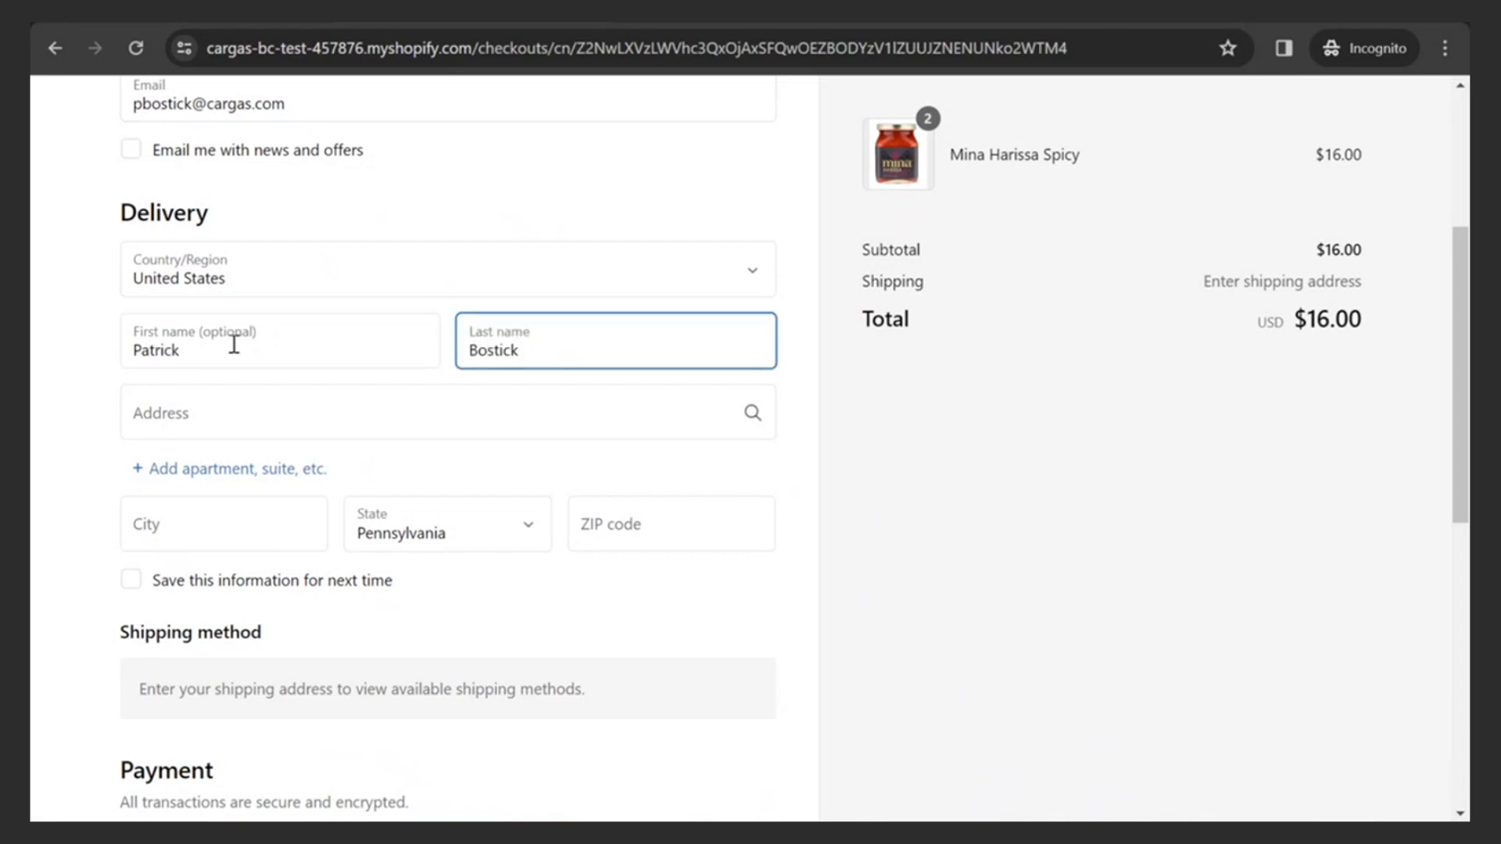
- Fill the delivery address from the suggestion and choose Standard shipping ($6.90) for a $22.90 total
click(172, 412)
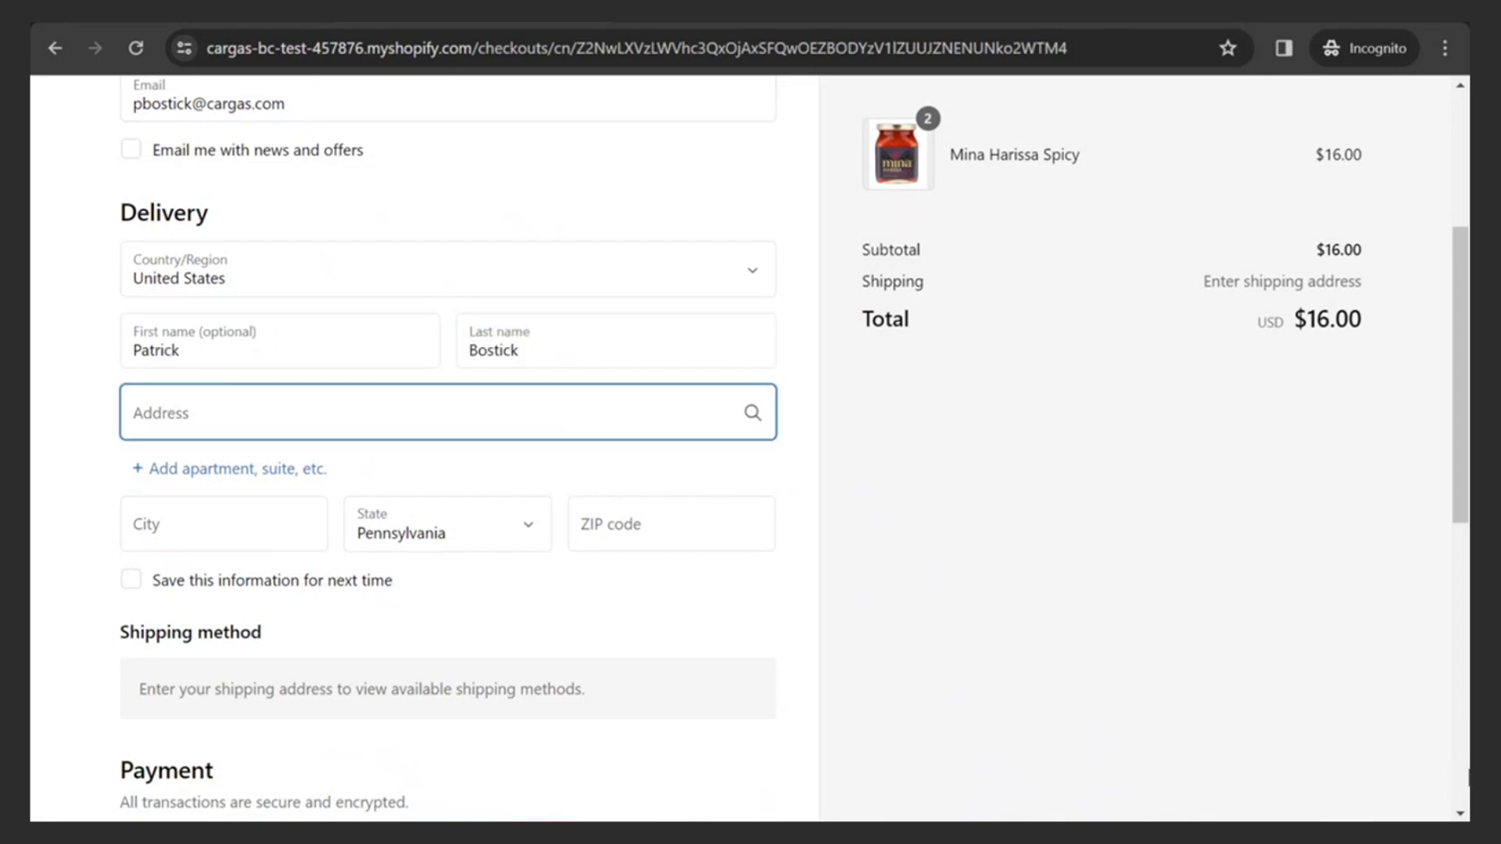
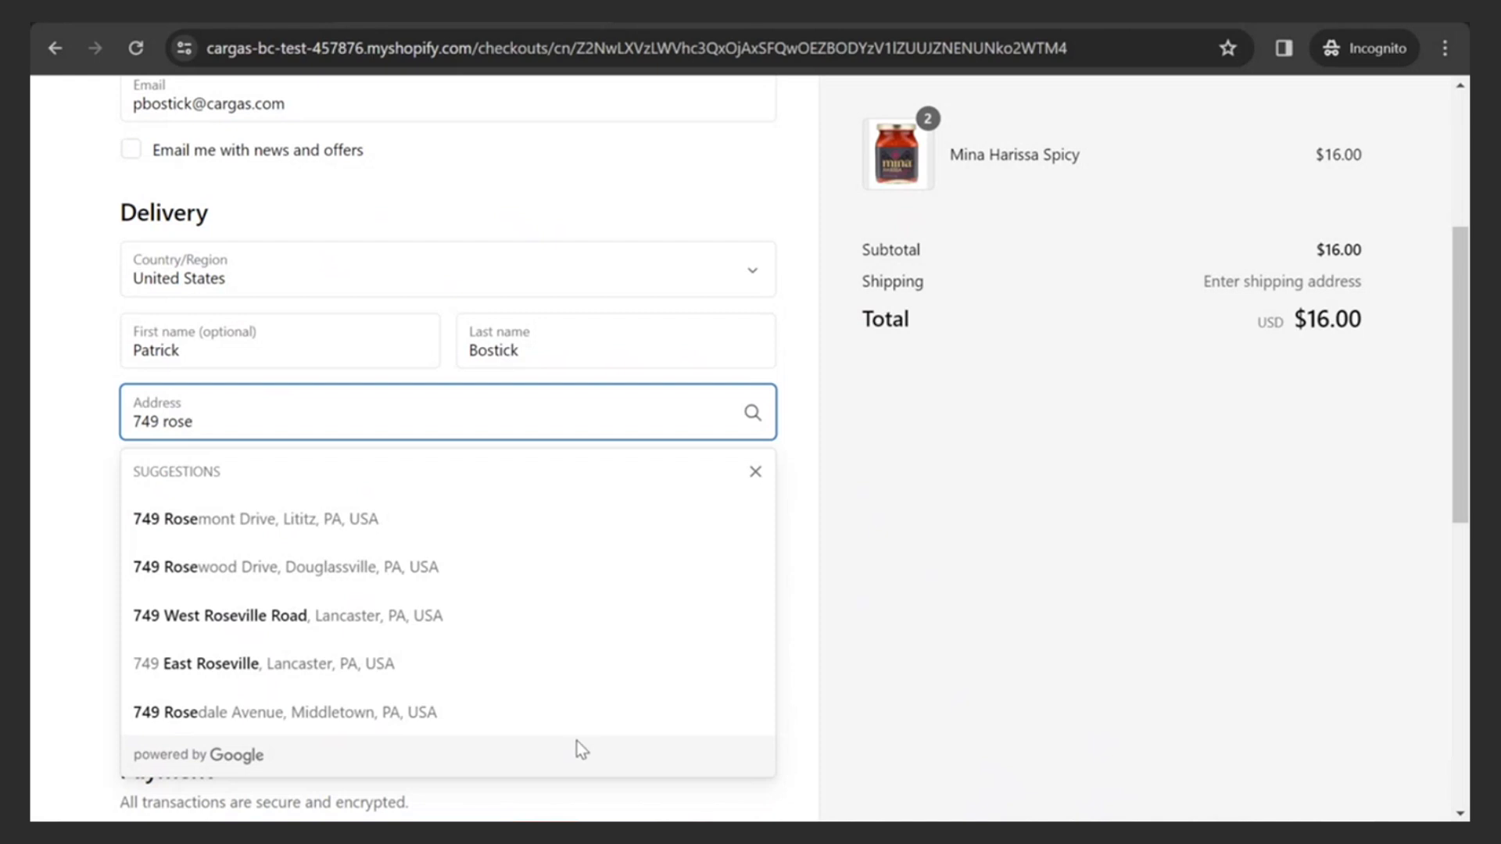
click(339, 528)
scroll(566, 580, down, 4)
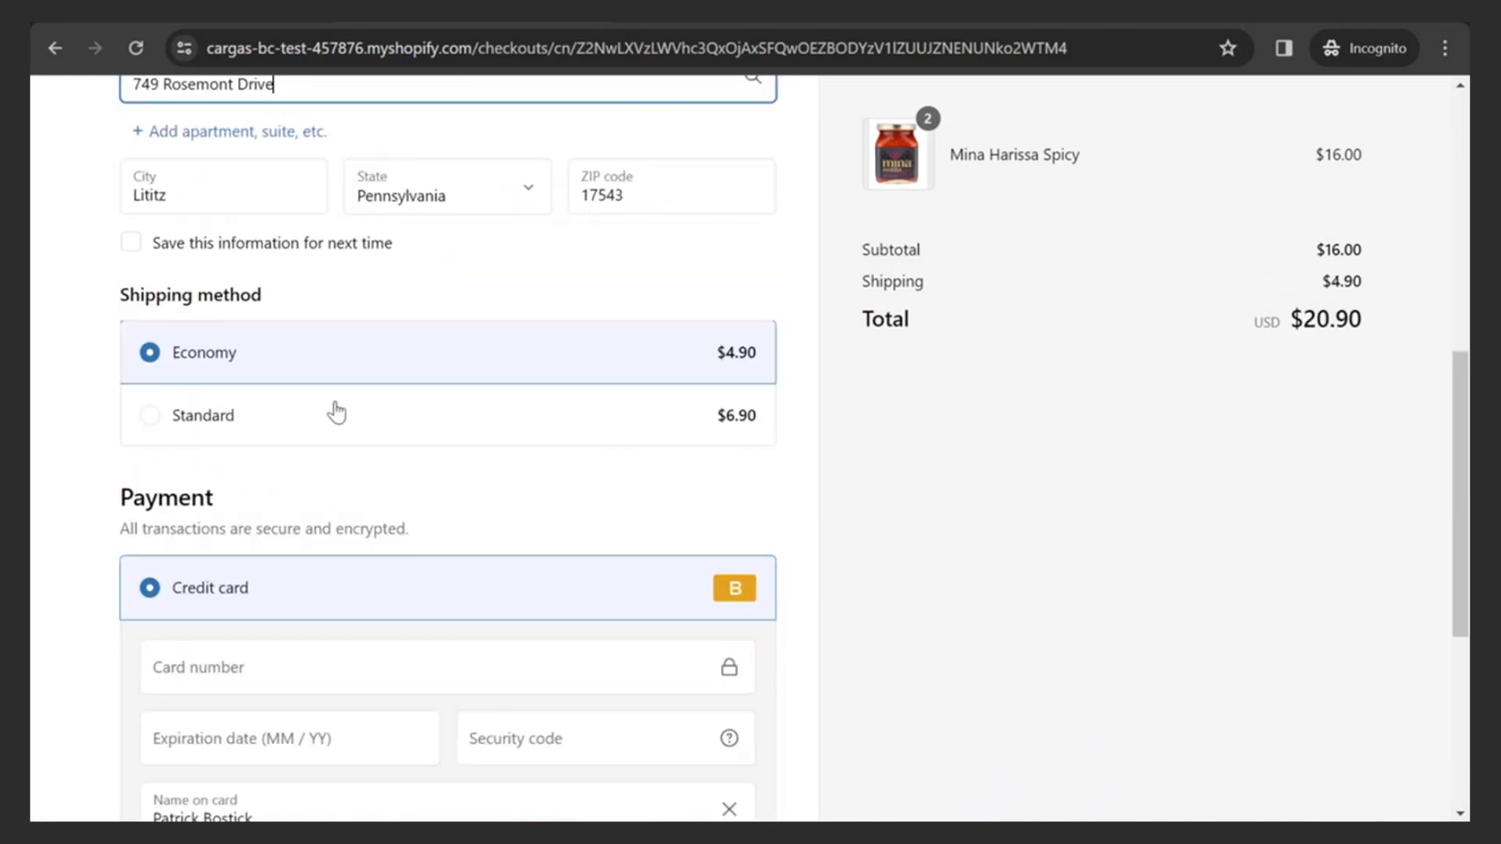
click(194, 426)
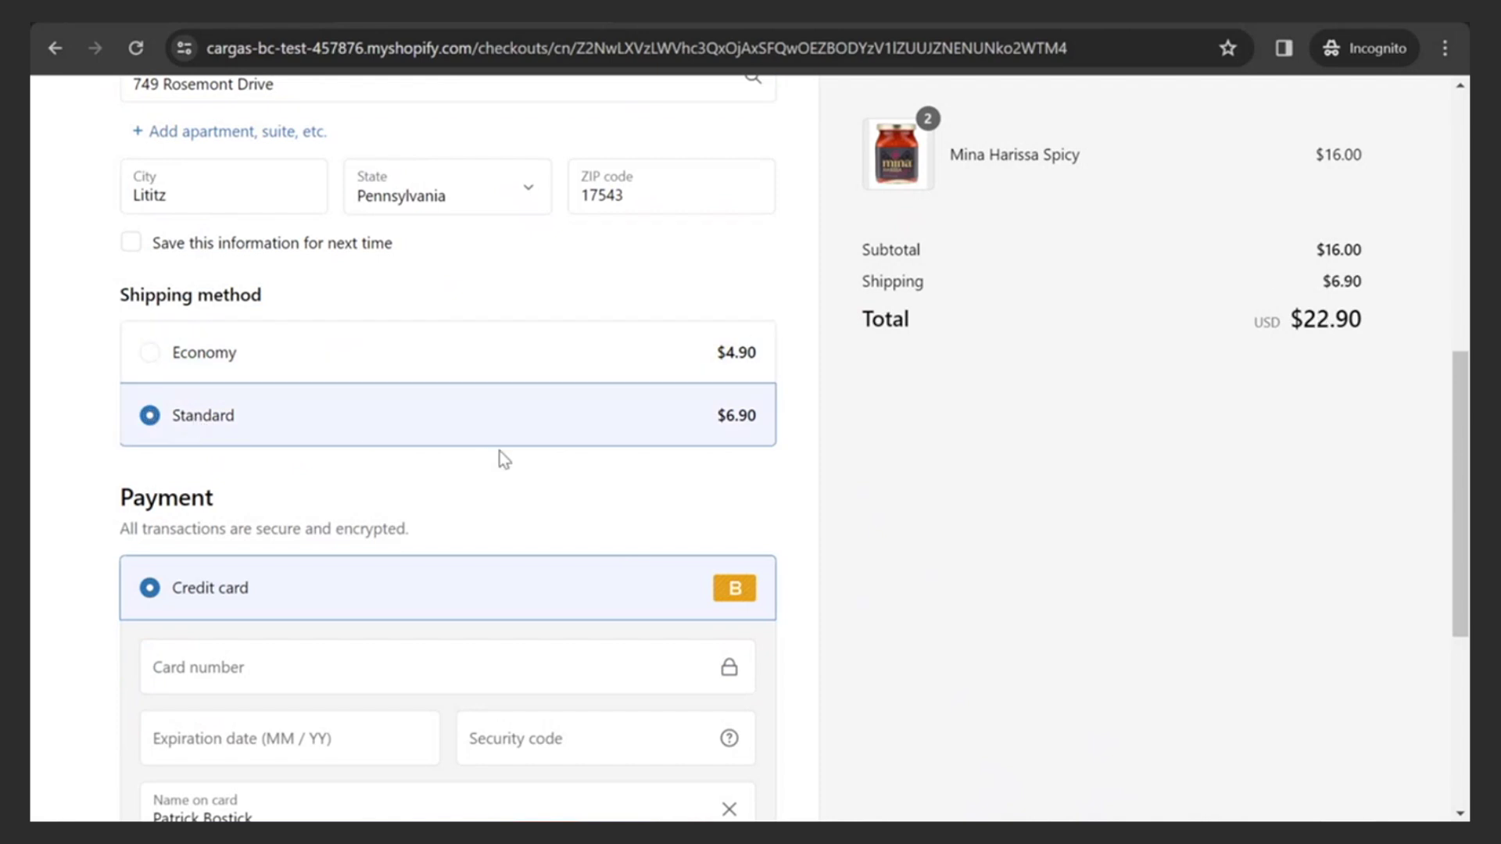
scroll(432, 489, down, 5)
- Enter the test card number, expiry date and security code, pay the $22.90 order, and return to Business Central
click(273, 232)
text(1)
key(Tab)
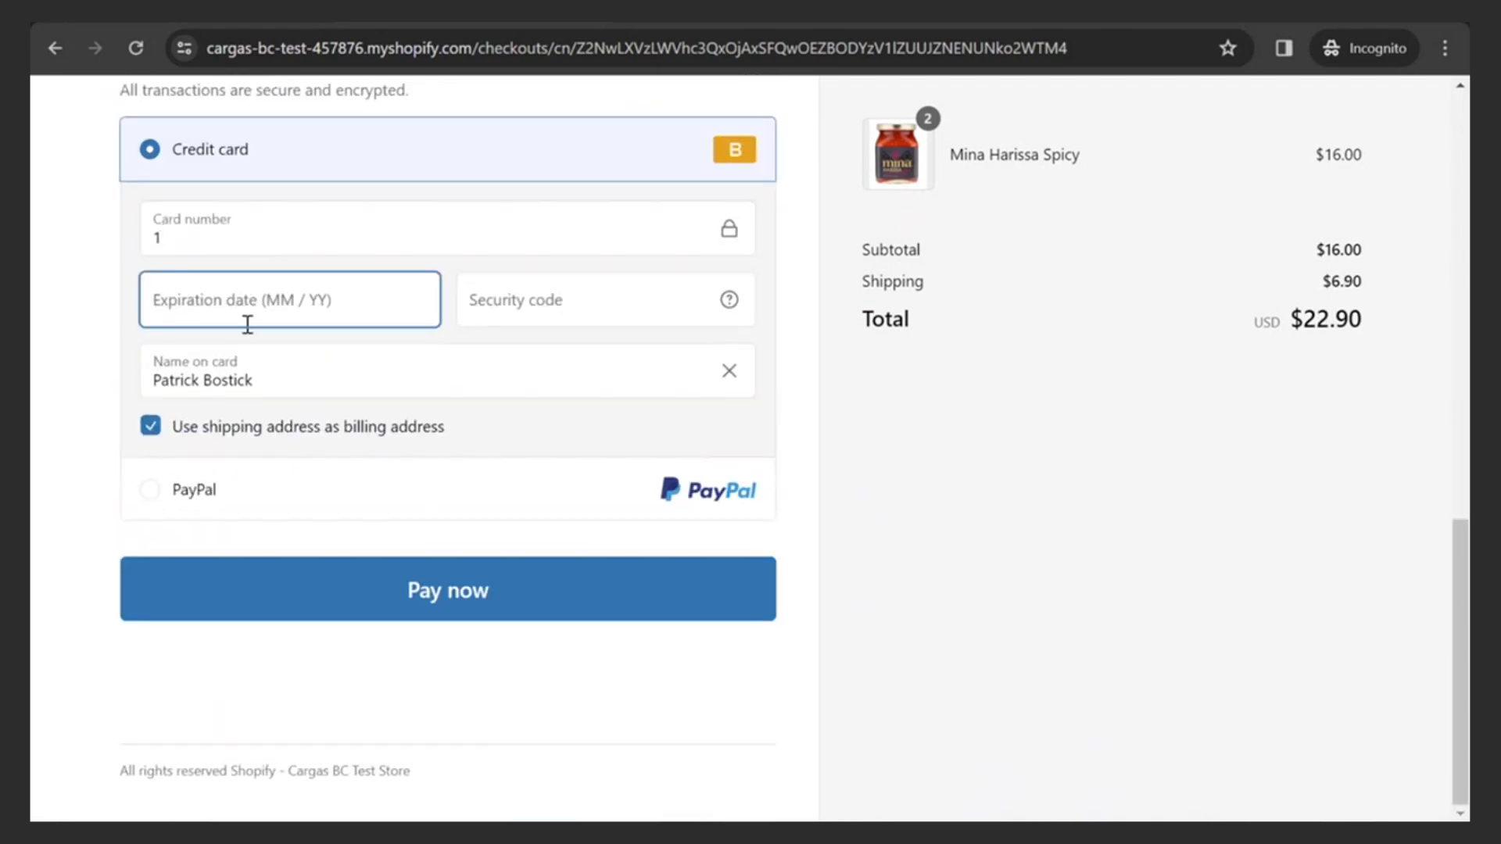
text(12 / )
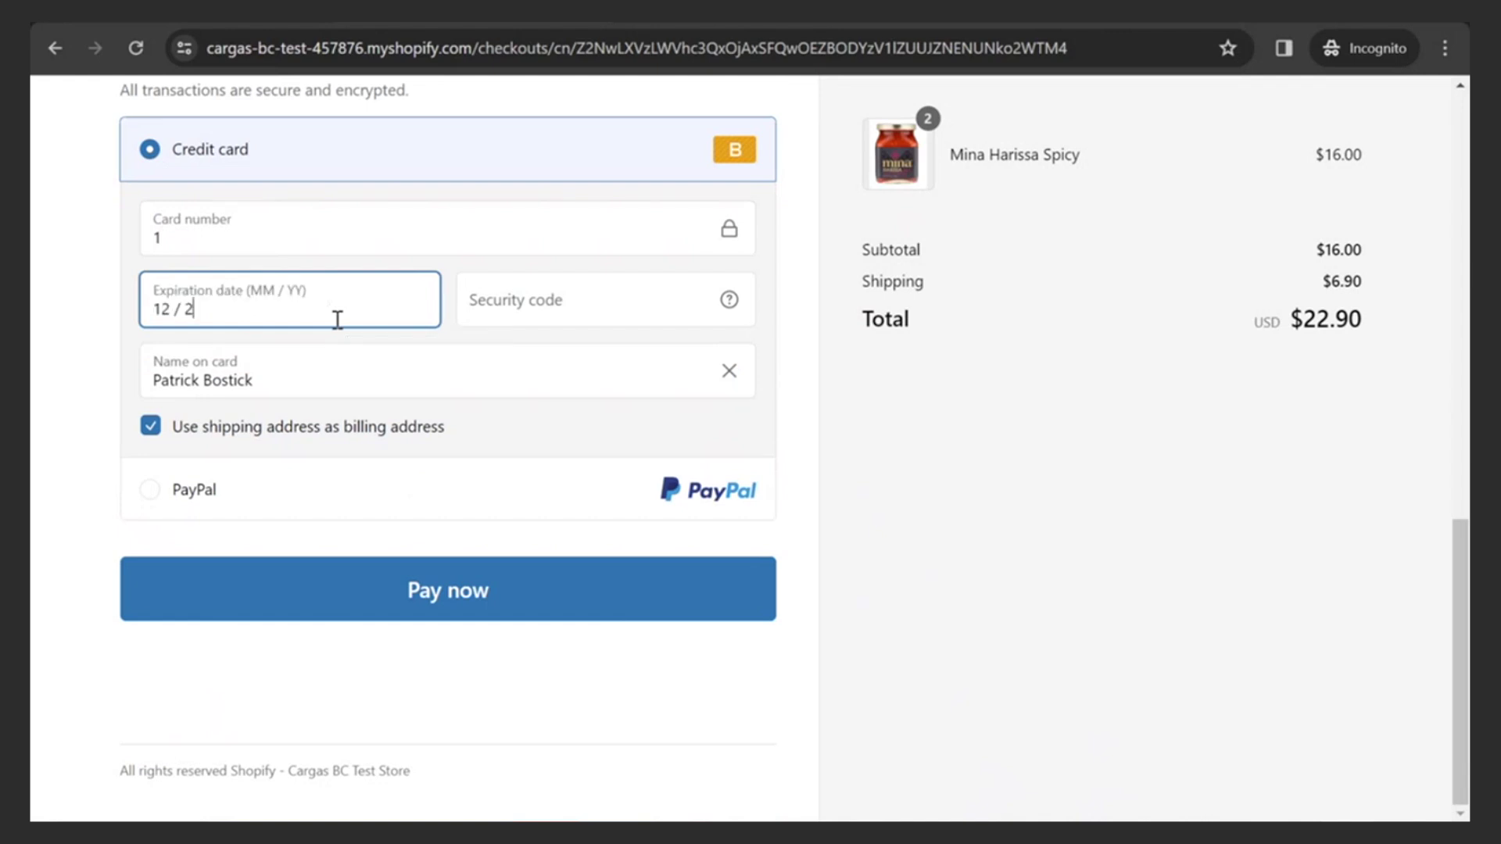
text(25)
scroll(336, 319, up, 1)
click(509, 413)
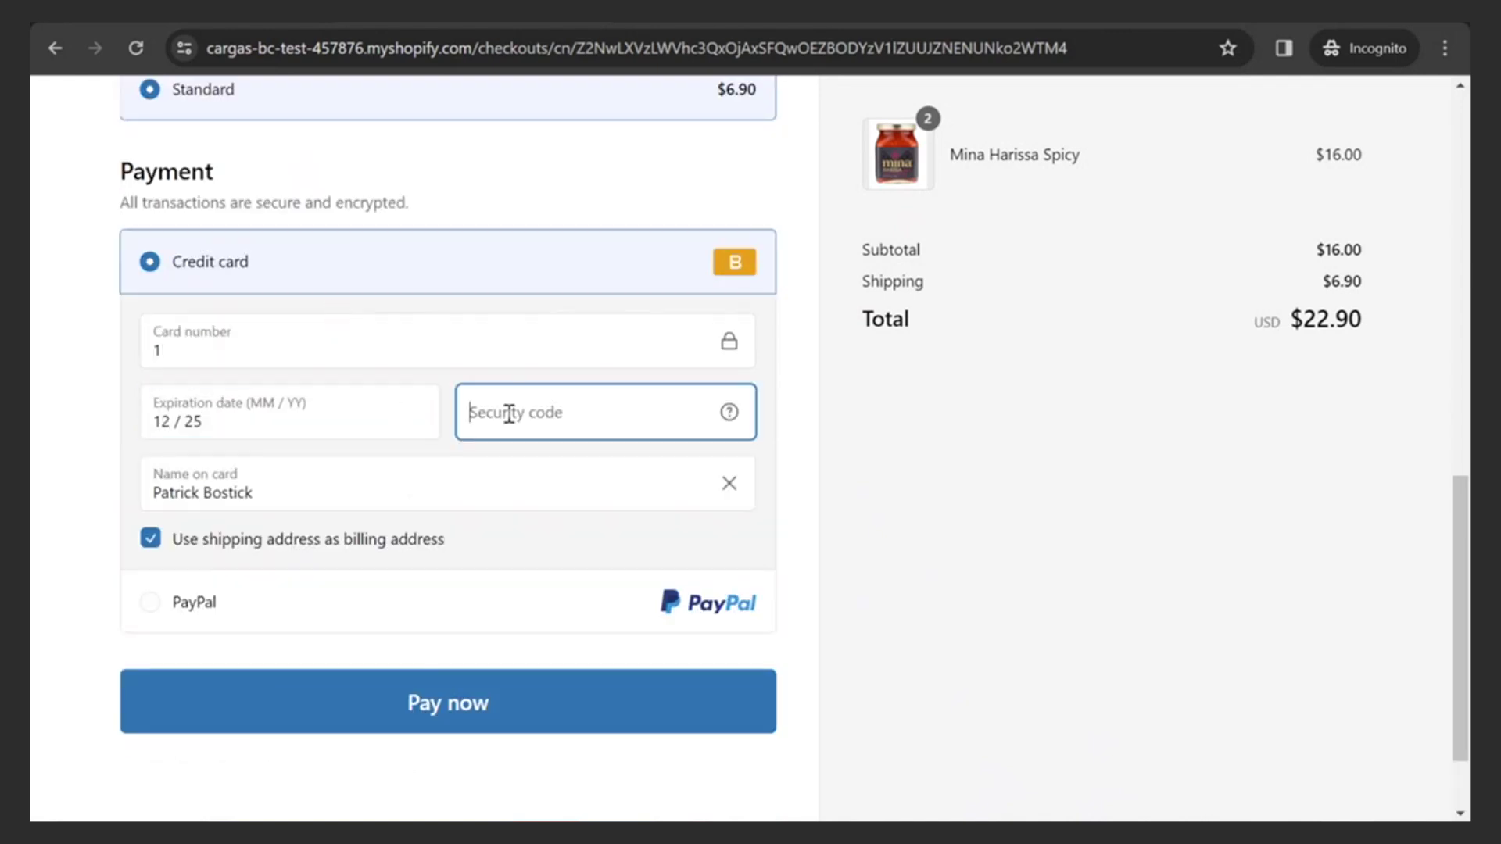
text(123)
scroll(449, 535, down, 1)
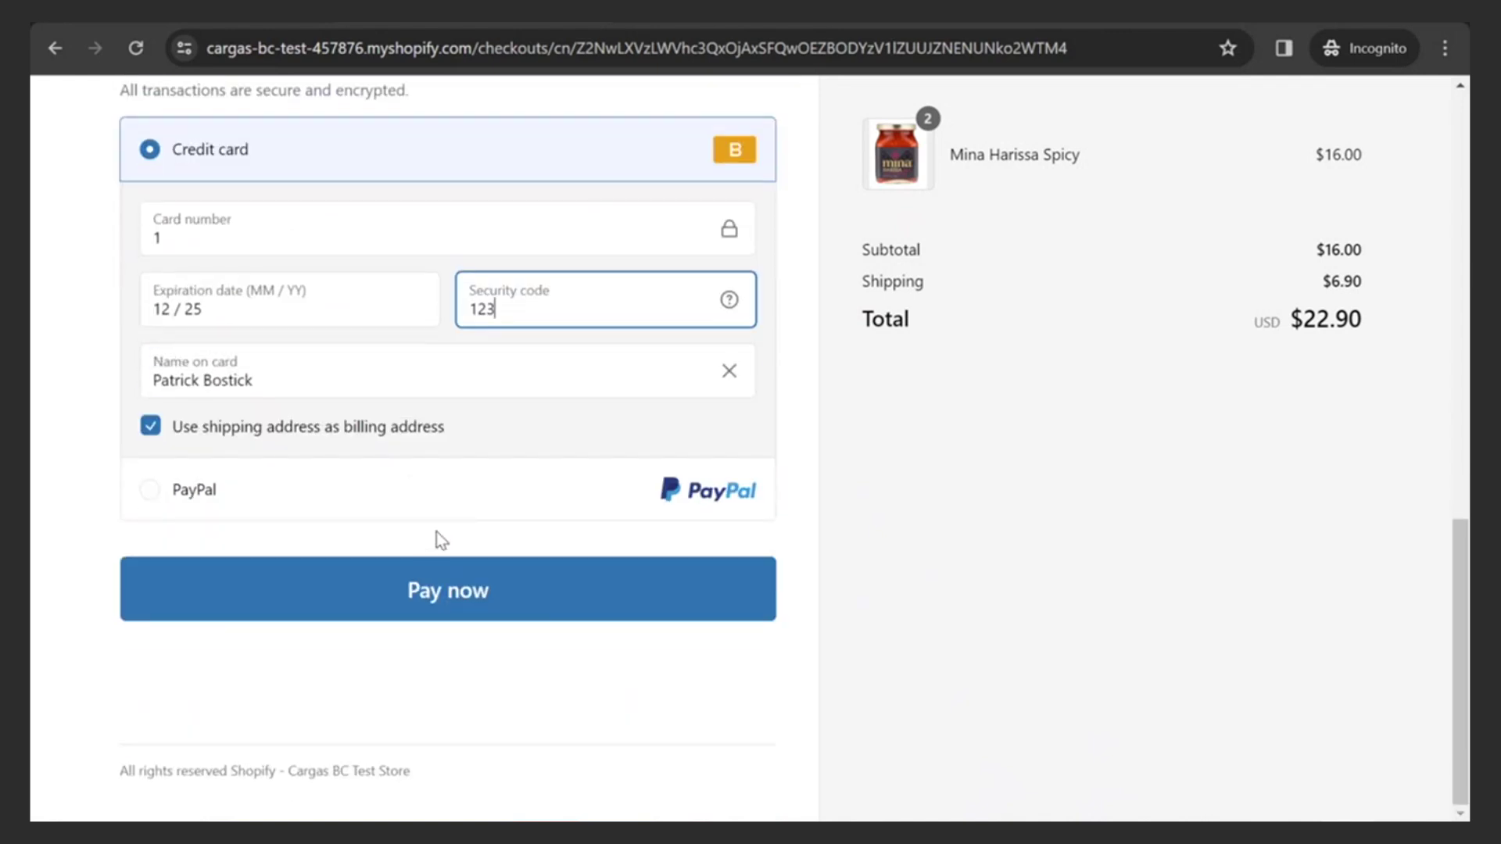
click(442, 601)
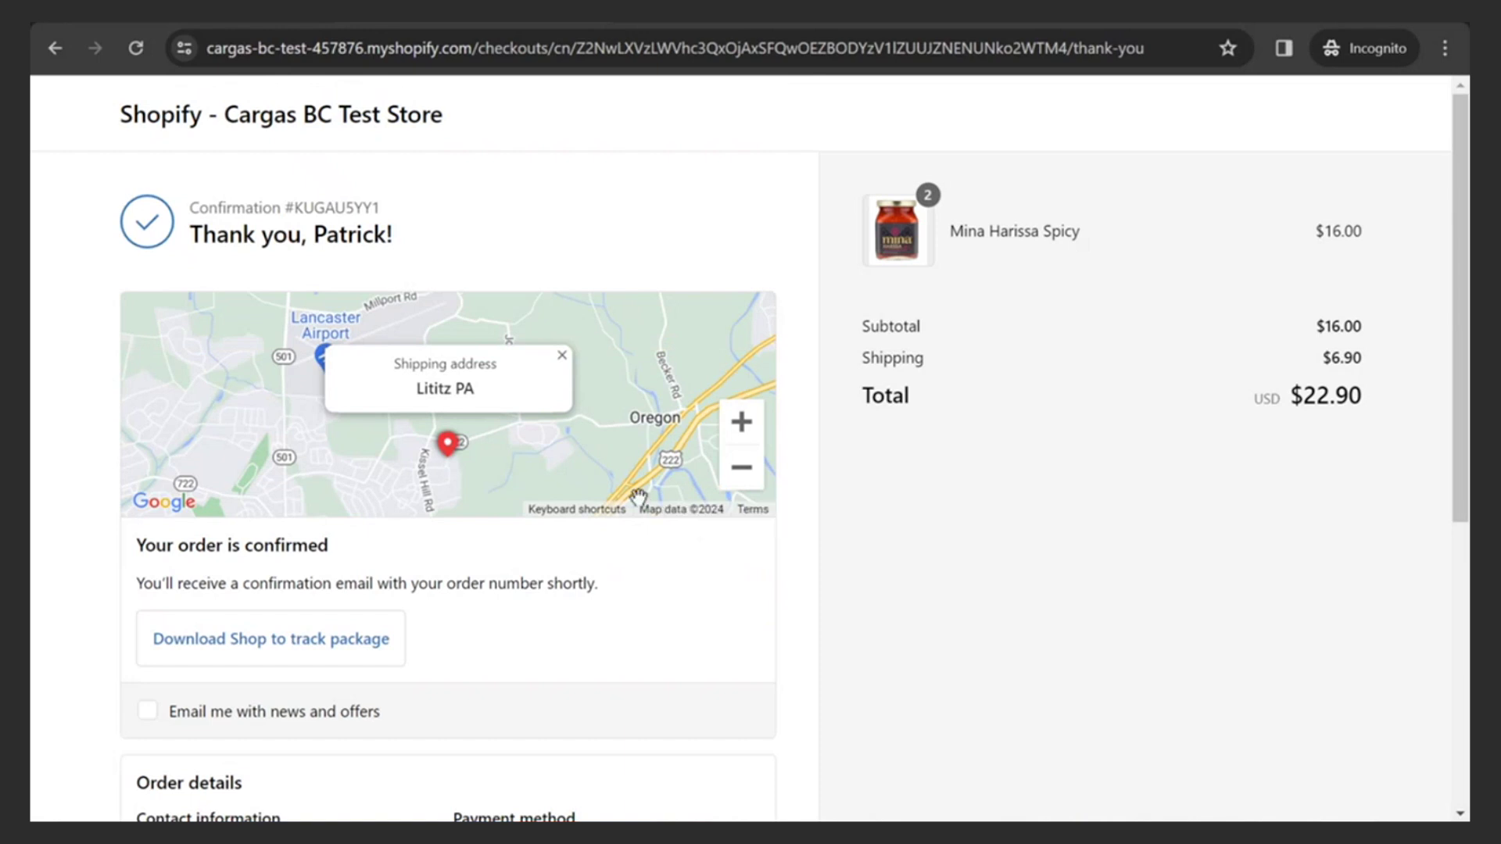
click(219, 23)
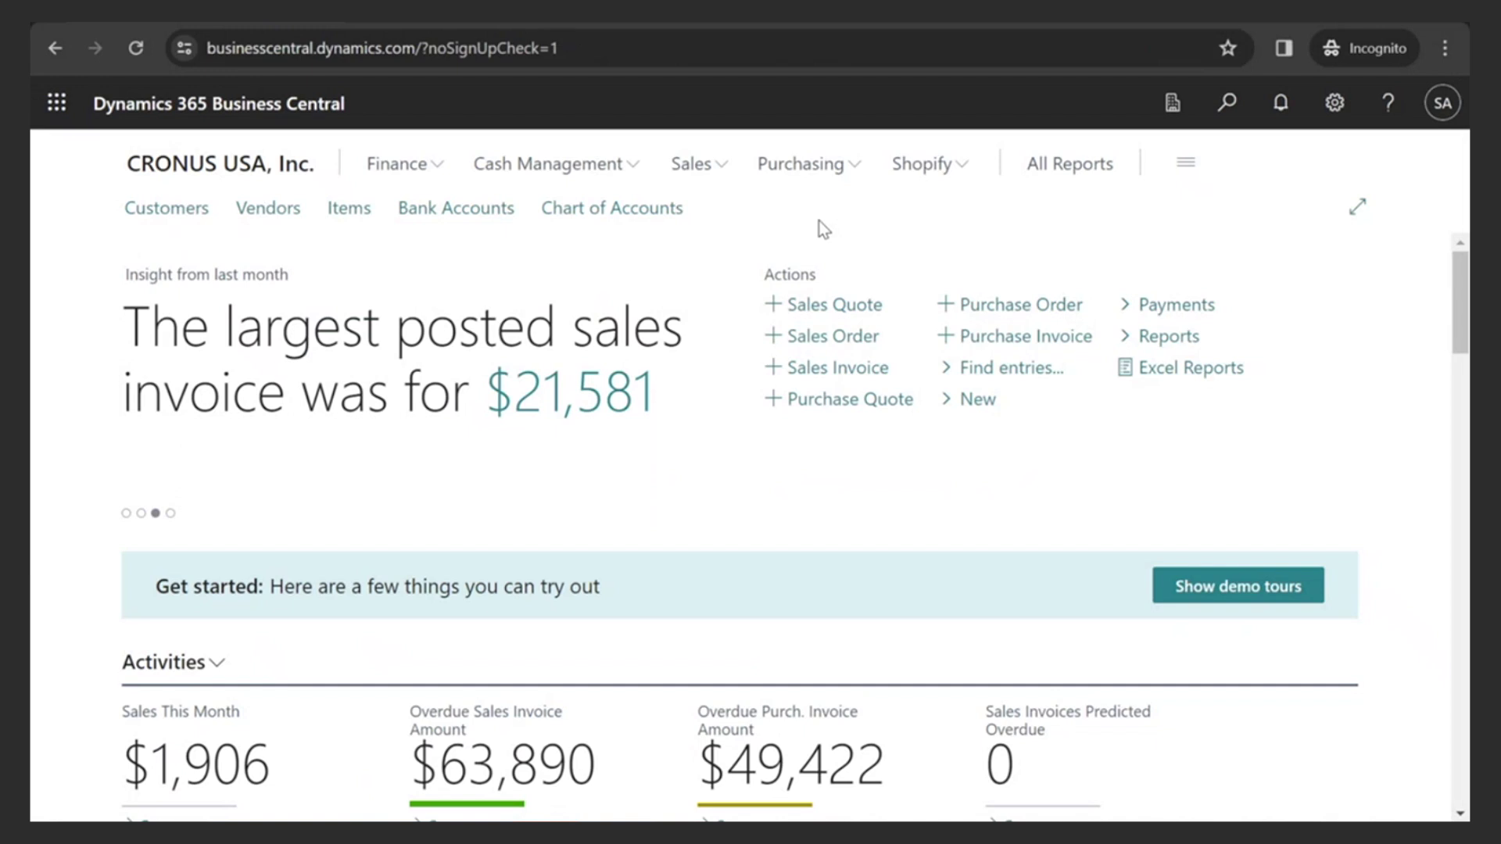
- Review the Shopify Orders list and its Order and Automate actions, then go to Shopify Shops
click(927, 166)
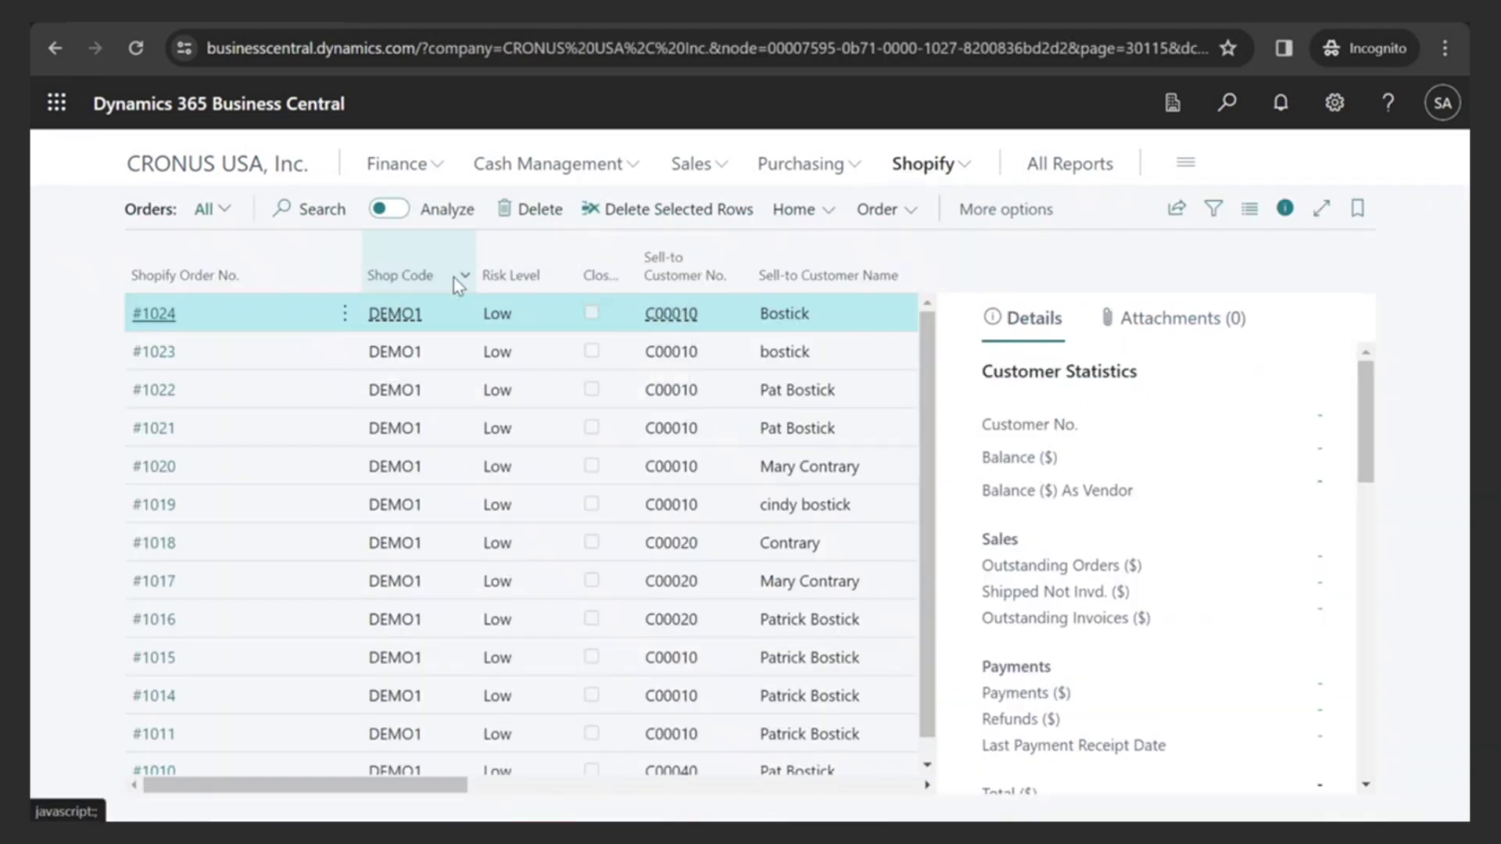
scroll(409, 516, down, 1)
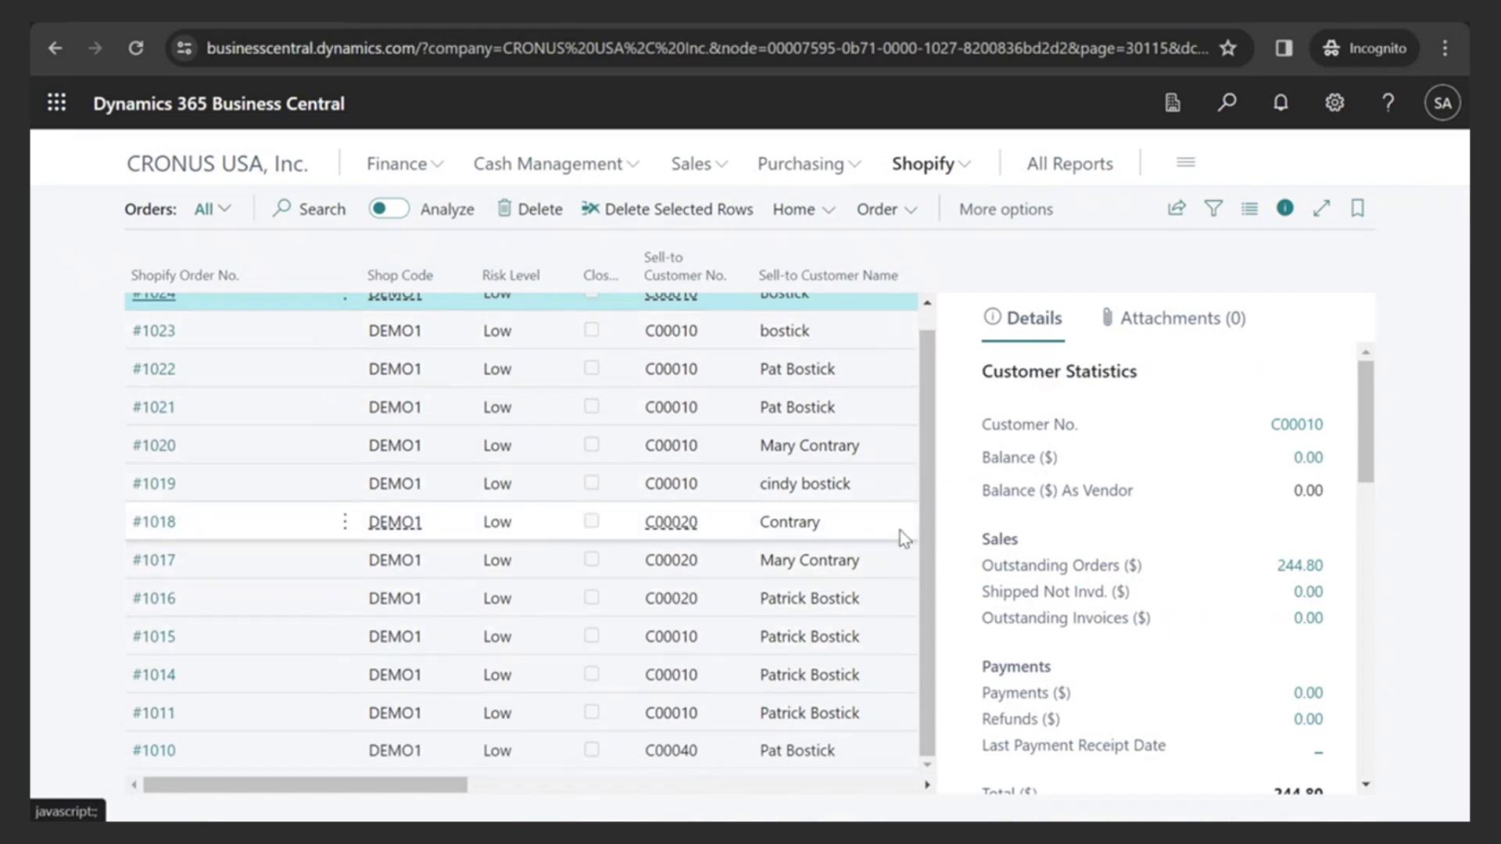
scroll(927, 504, up, 1)
click(911, 219)
click(994, 213)
click(1001, 211)
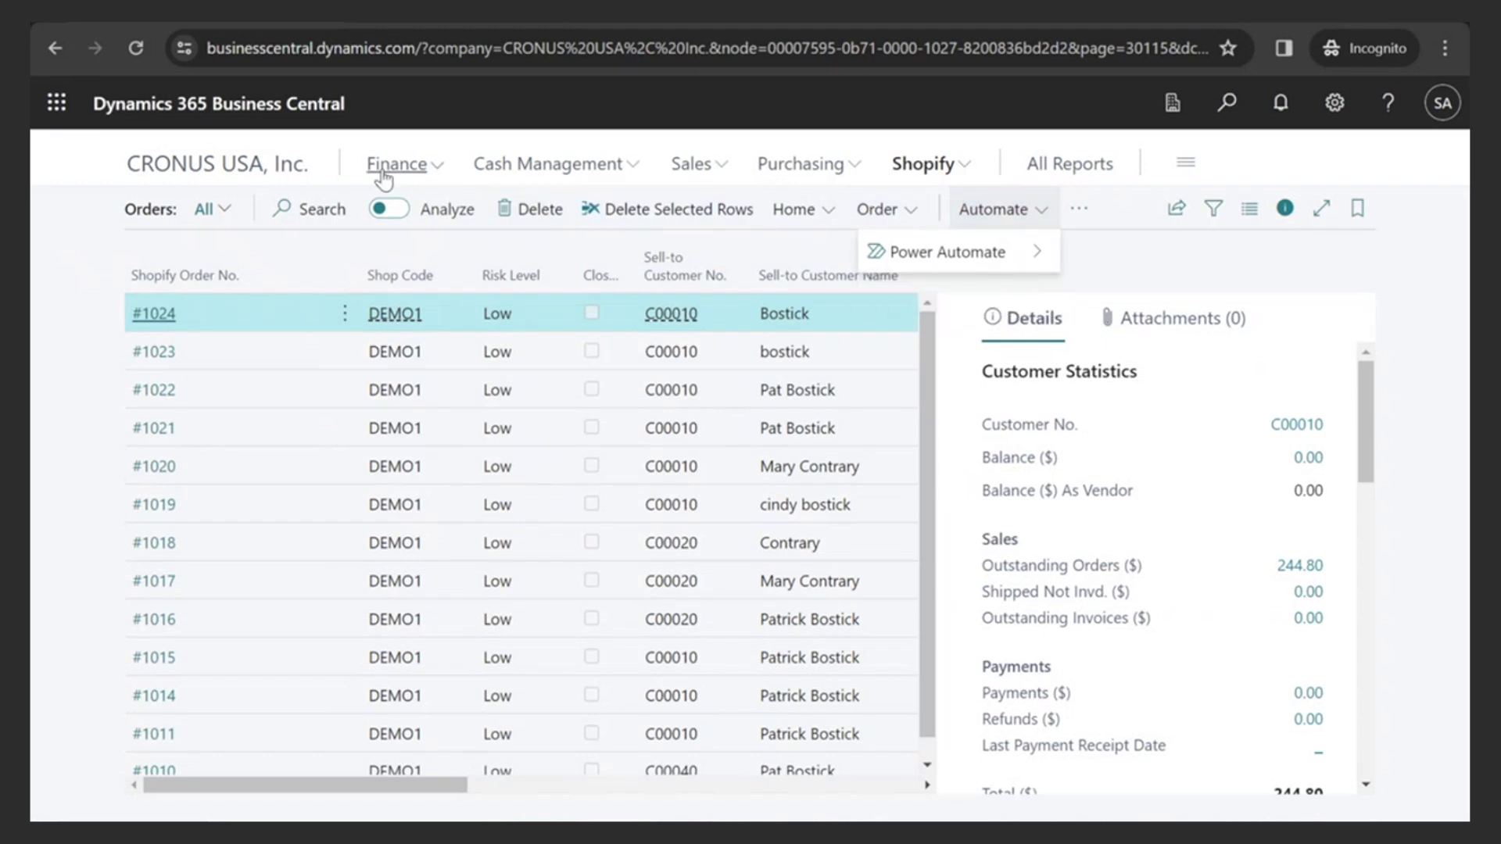
click(923, 163)
click(152, 209)
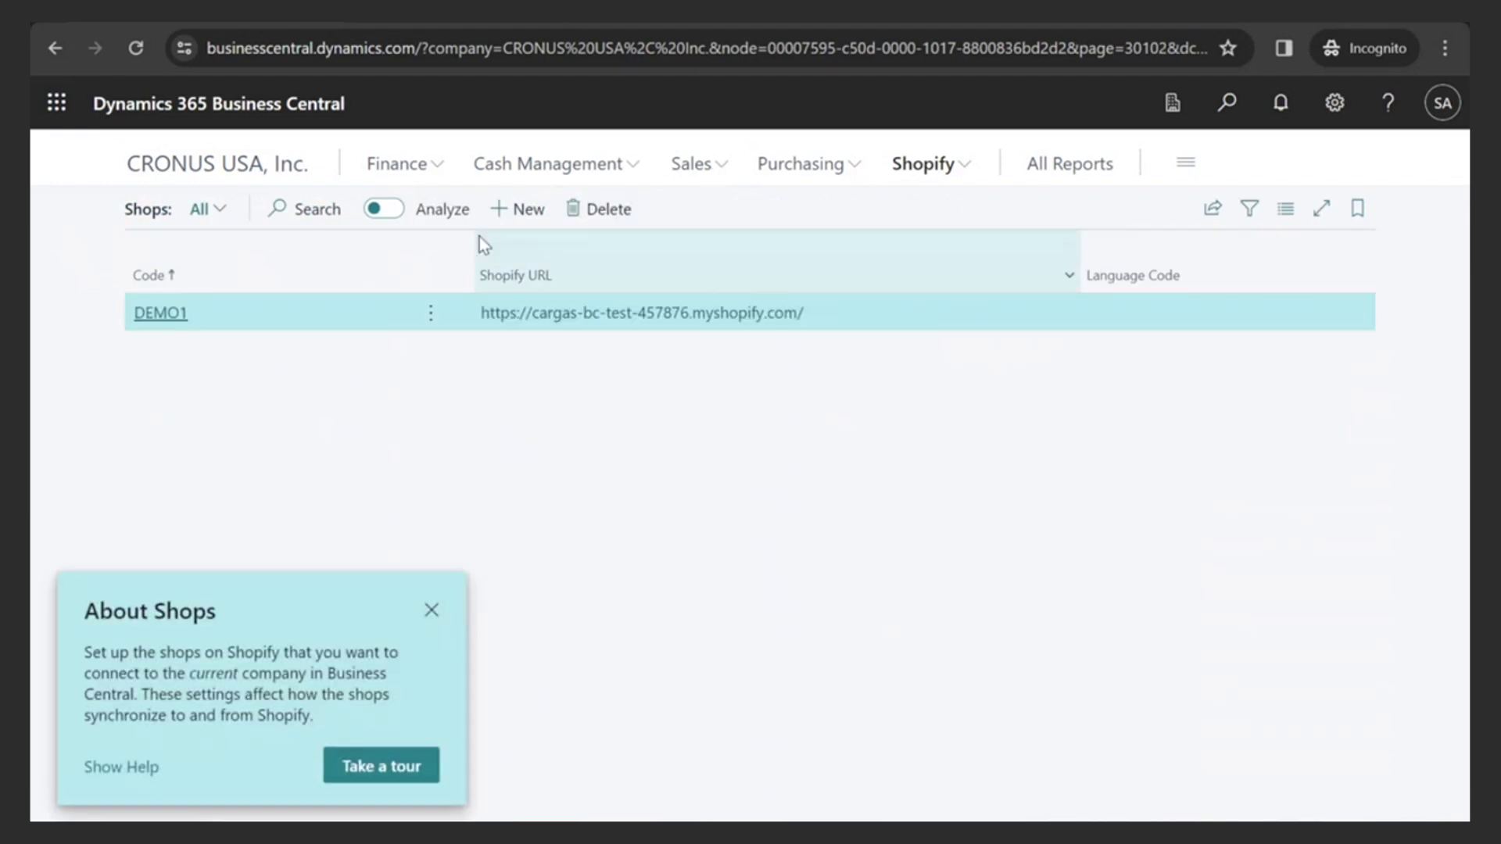
- Run Sync Orders on the DEMO1 shop card, importing 1 order, then close the card
click(164, 314)
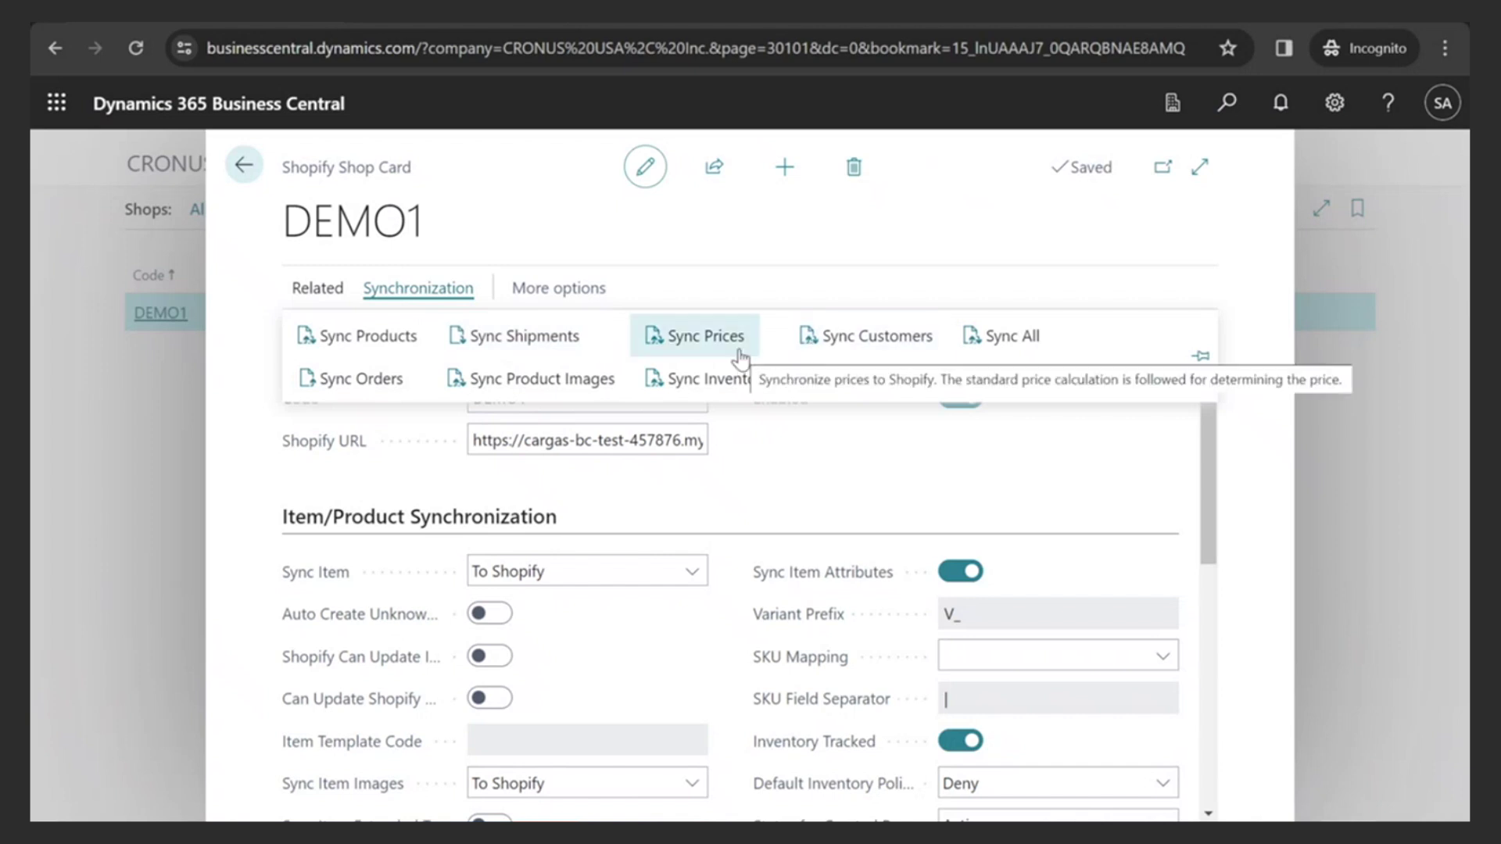
click(361, 378)
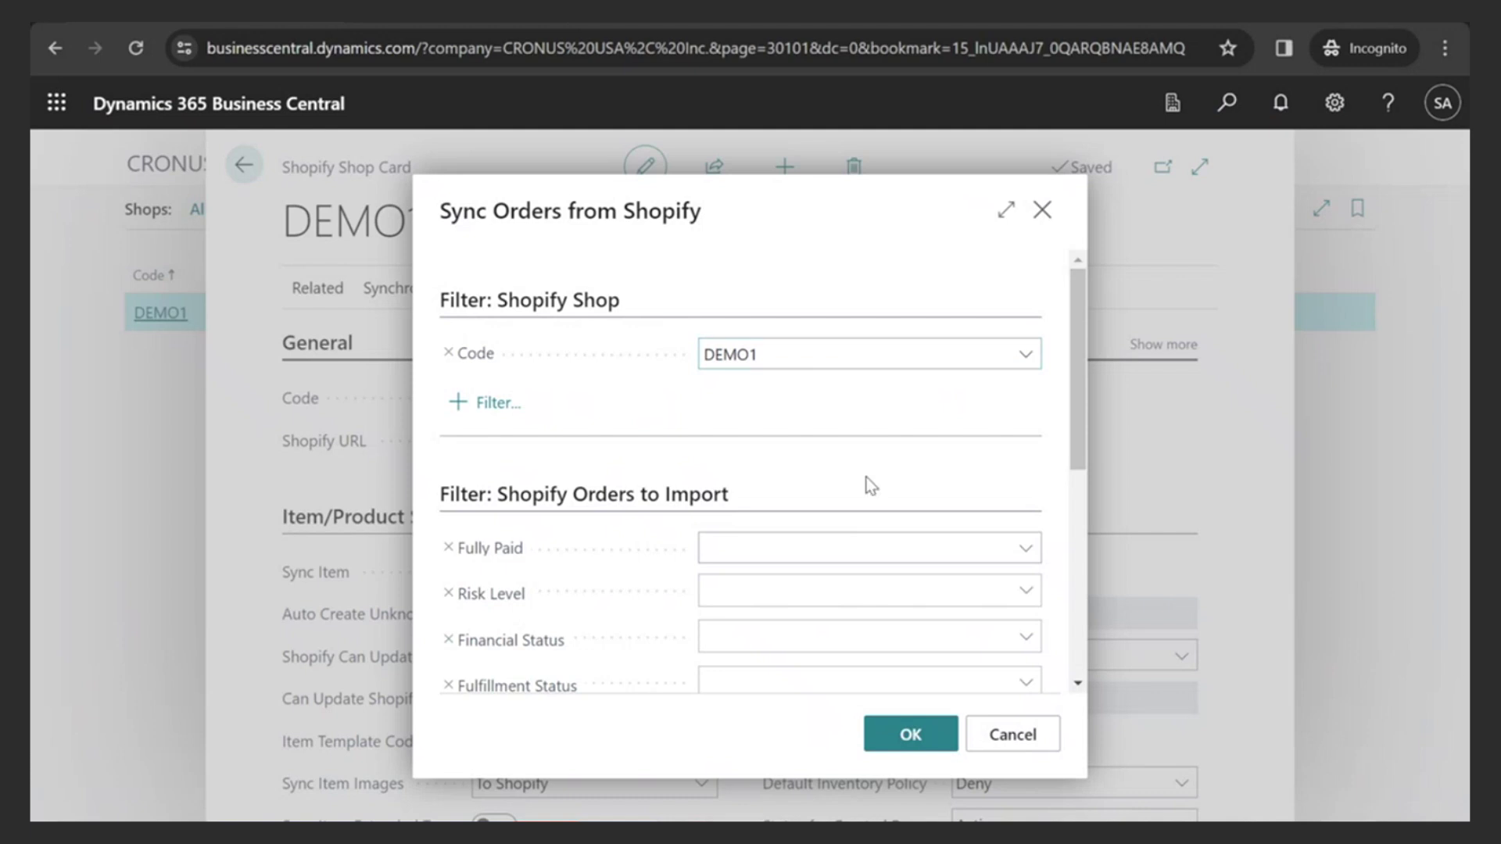
scroll(868, 485, down, 4)
scroll(856, 456, up, 3)
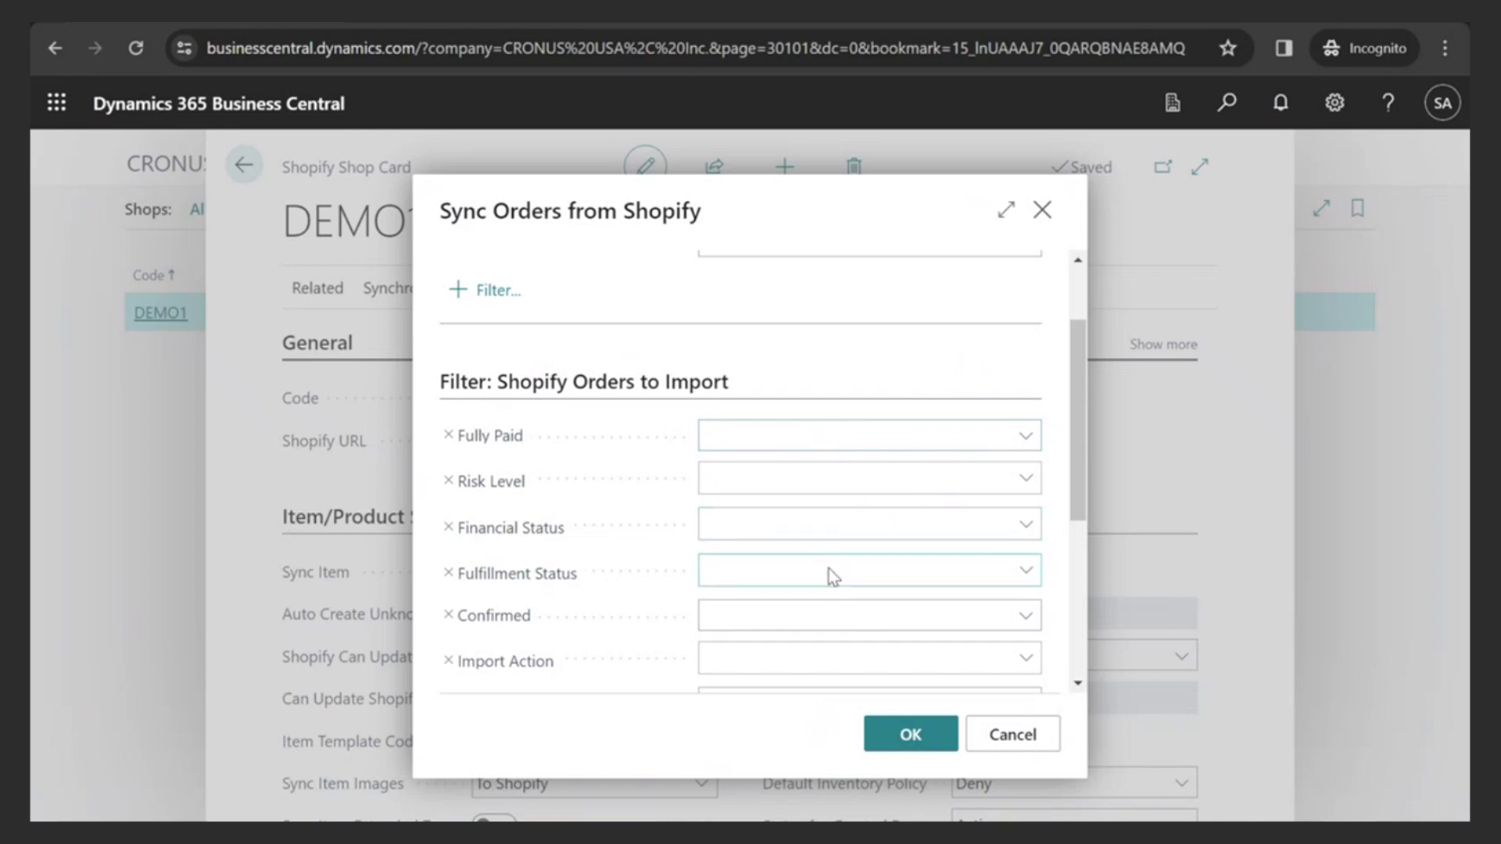
scroll(829, 569, down, 3)
click(907, 735)
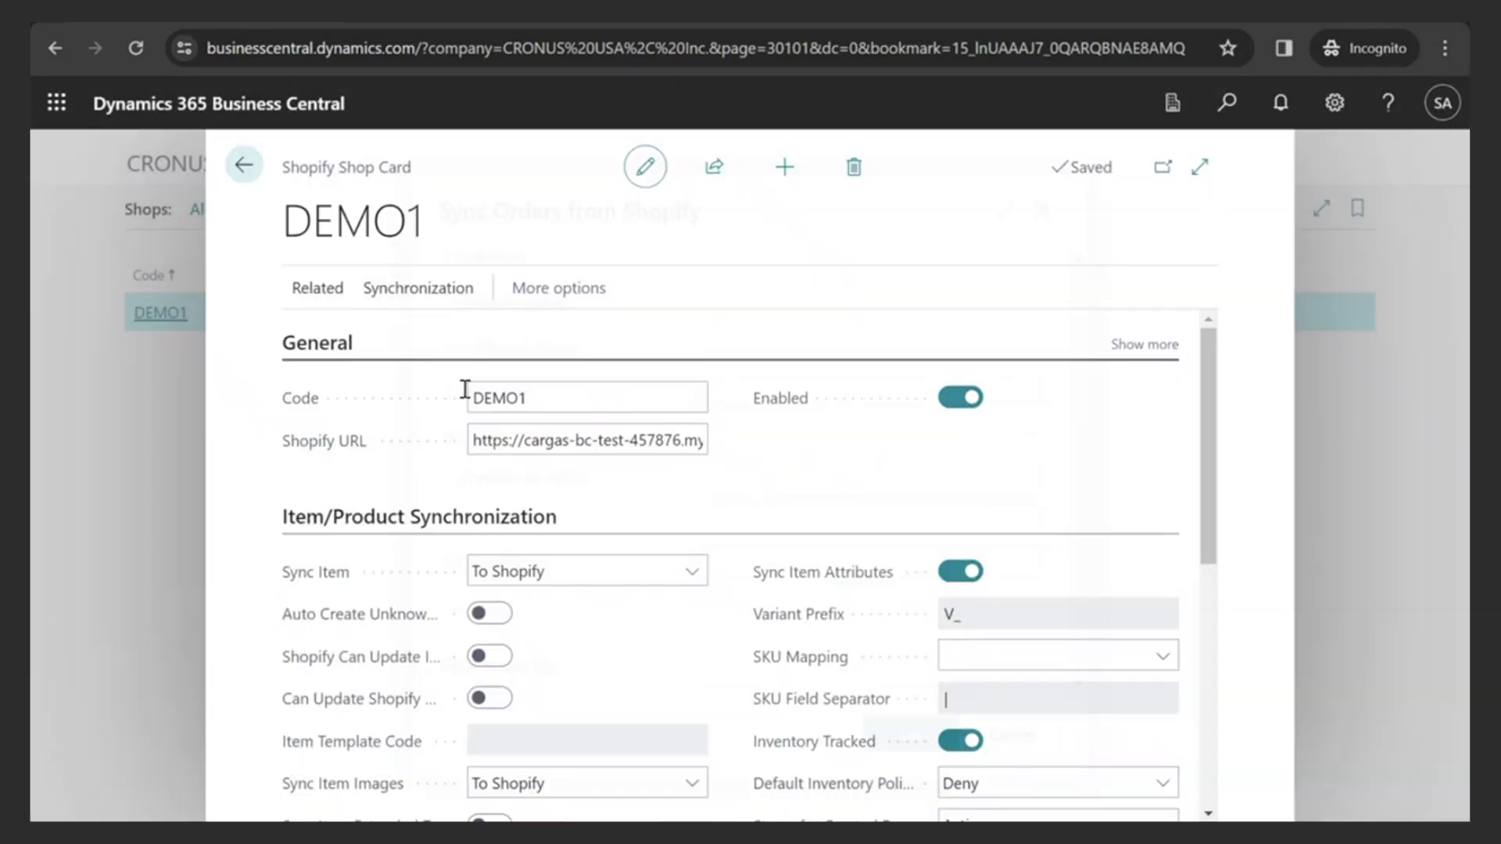
click(243, 166)
click(934, 165)
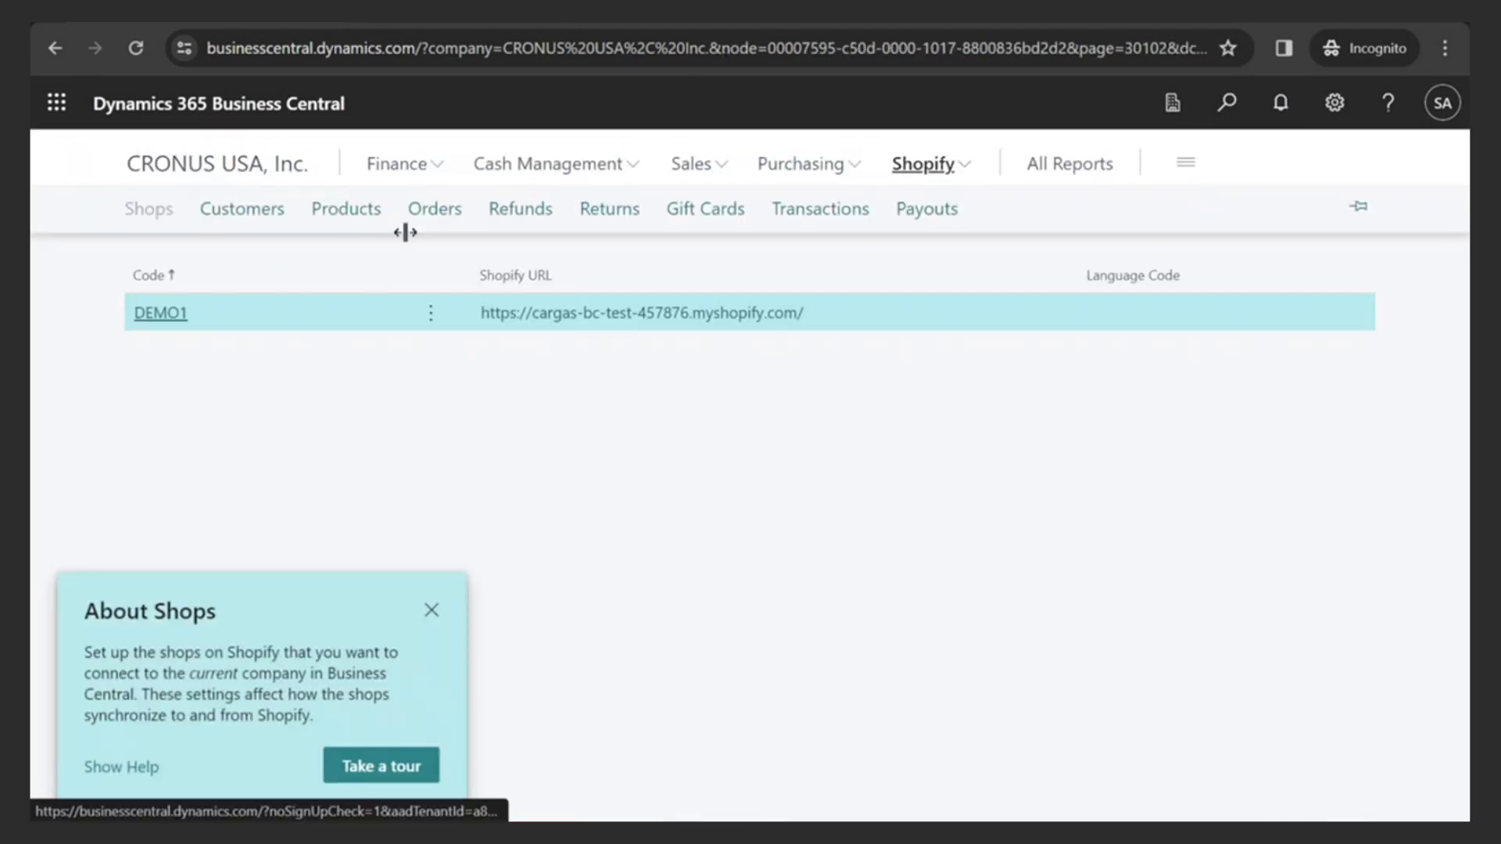
- Open the newest imported Shopify order with the FactBox hidden and review its Mina Harissa Spicy line
click(434, 210)
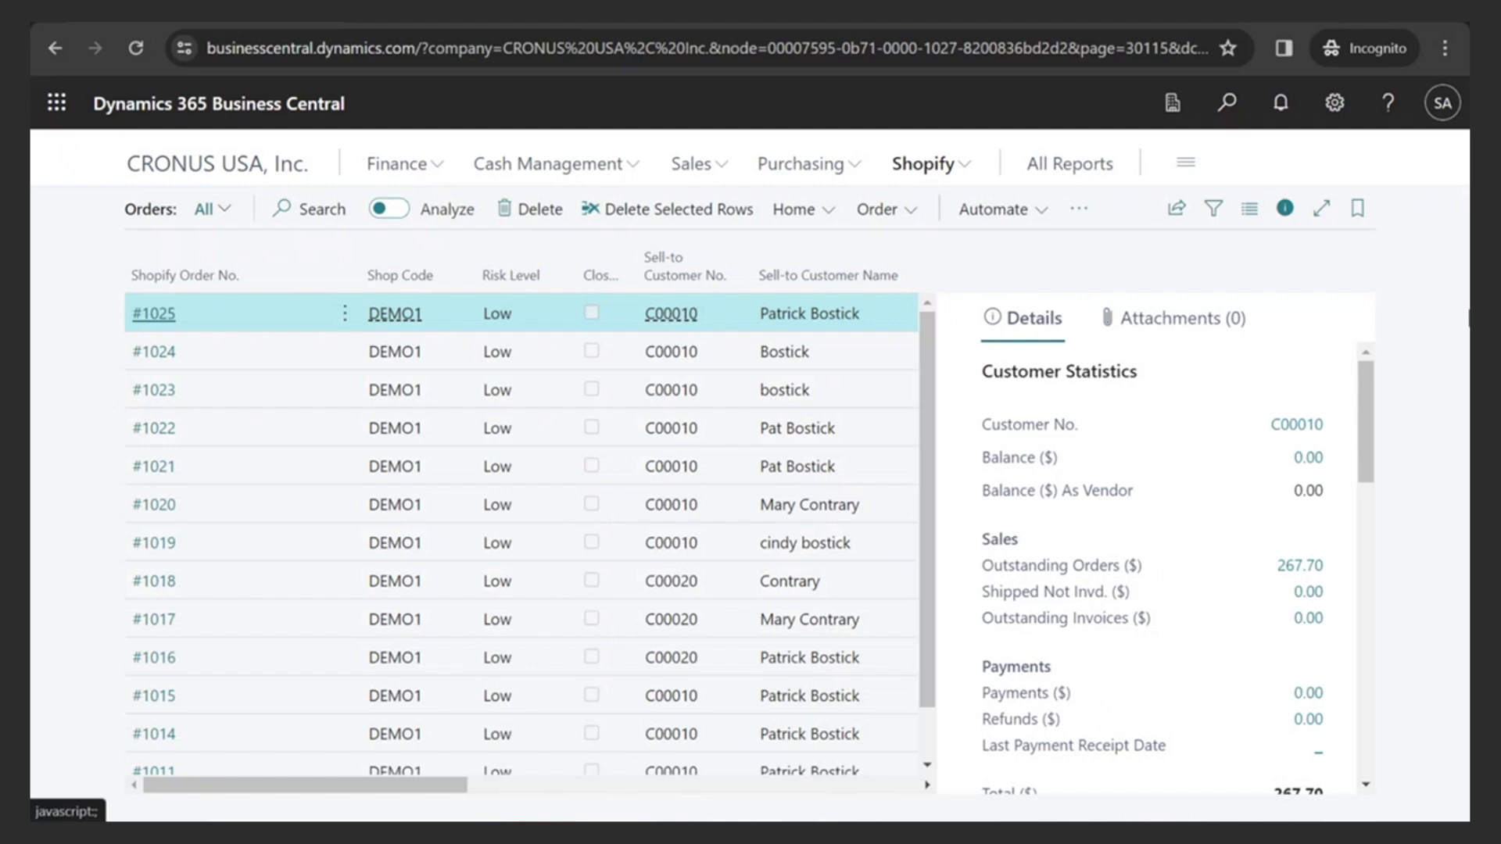
click(1284, 208)
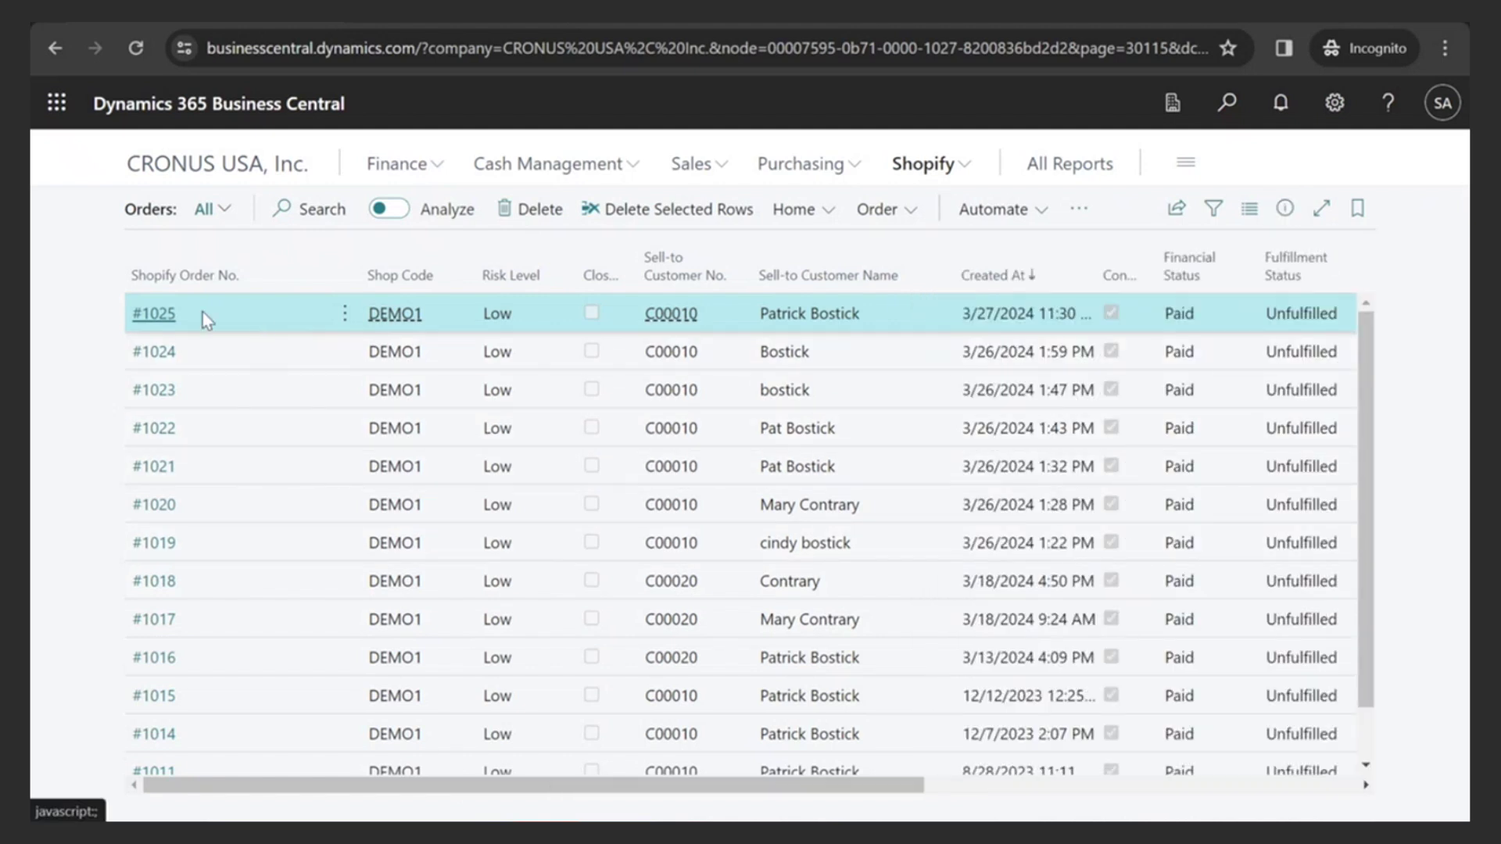
click(154, 316)
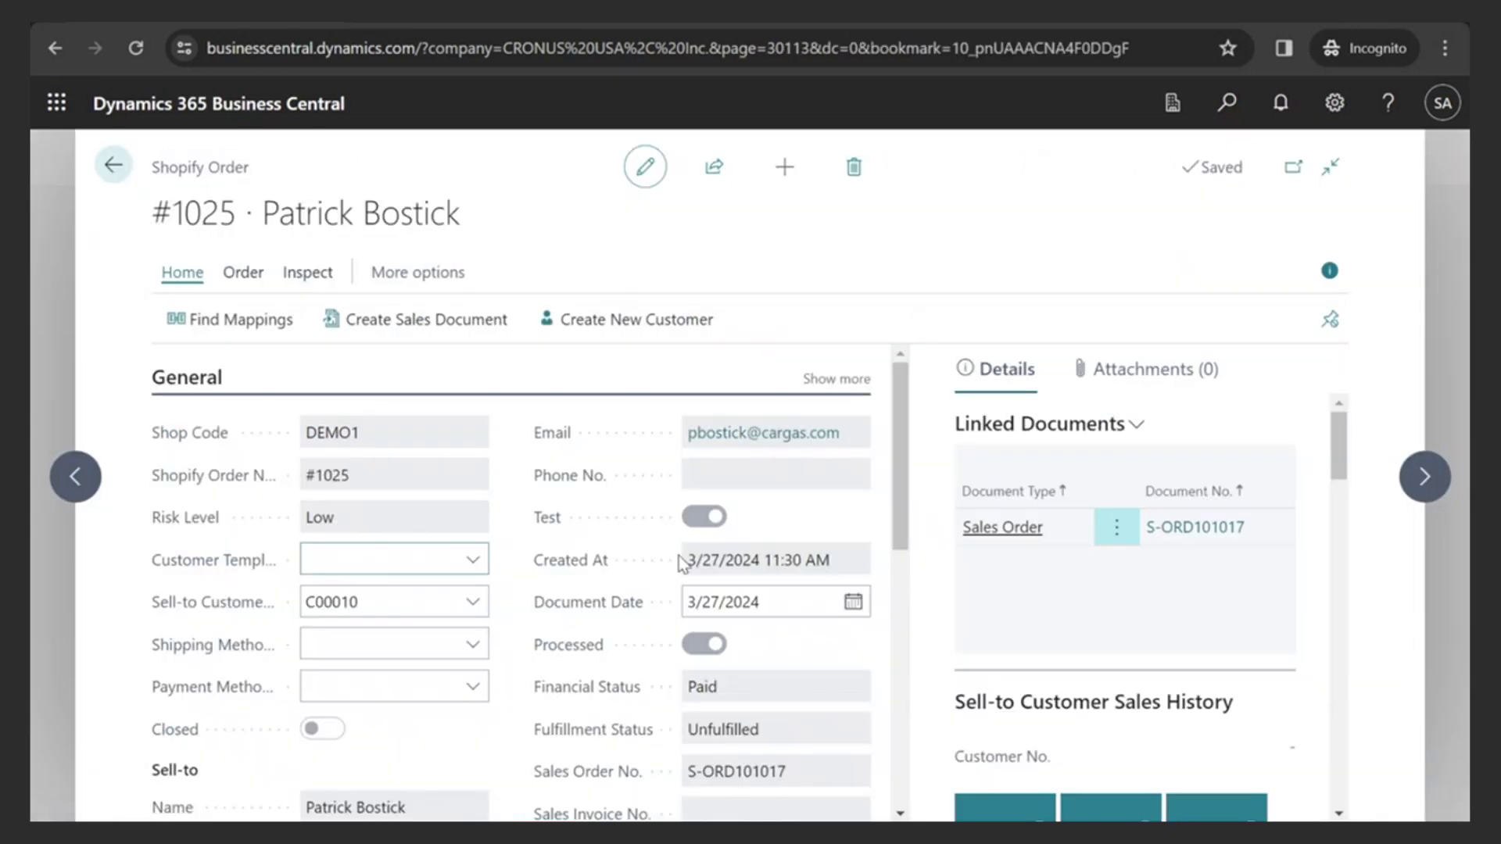
scroll(680, 567, down, 5)
scroll(668, 575, down, 3)
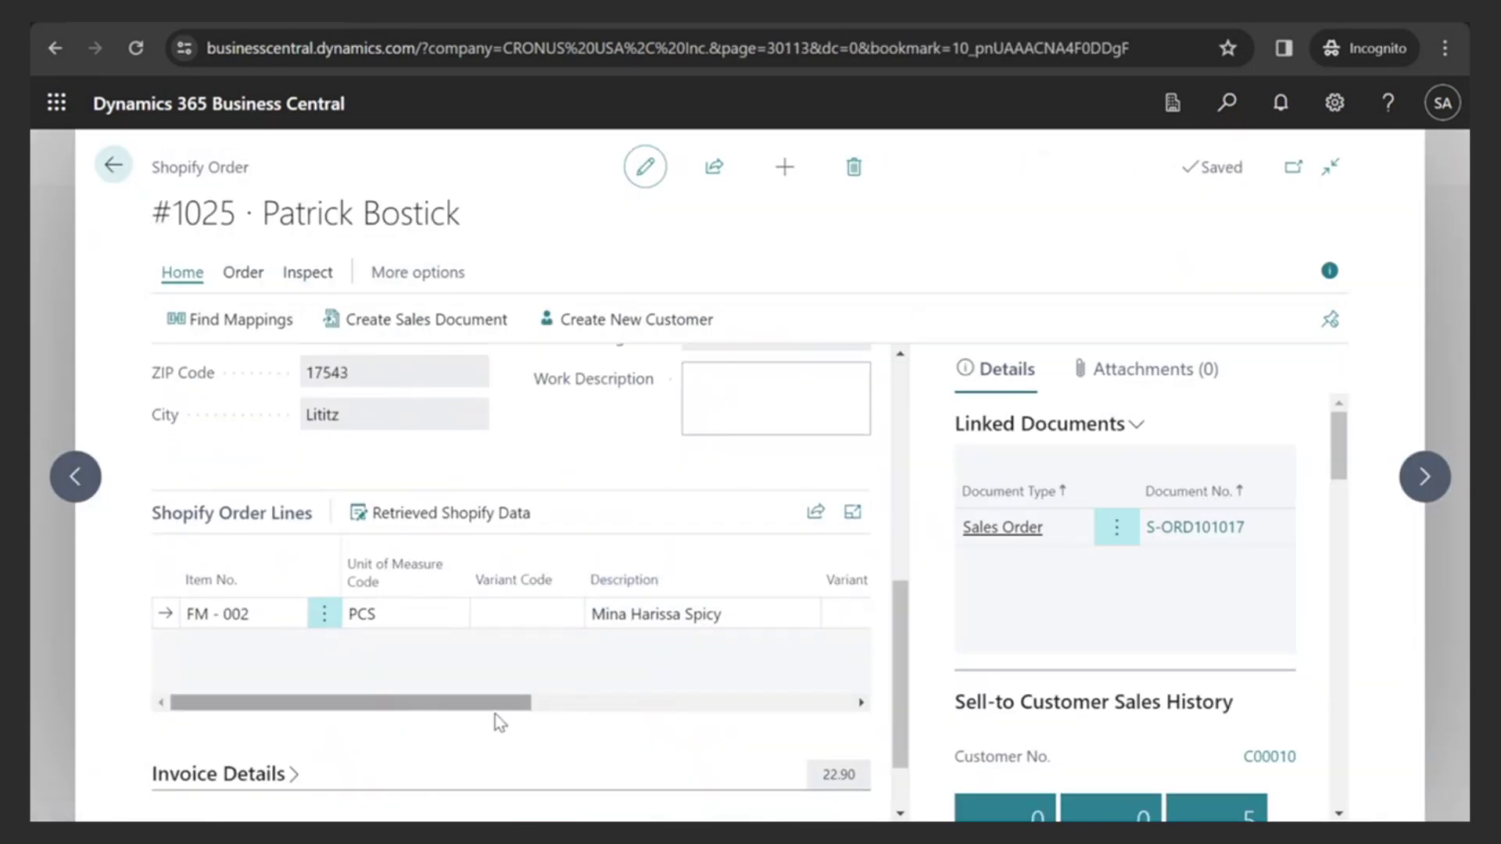
drag(472, 709, 318, 688)
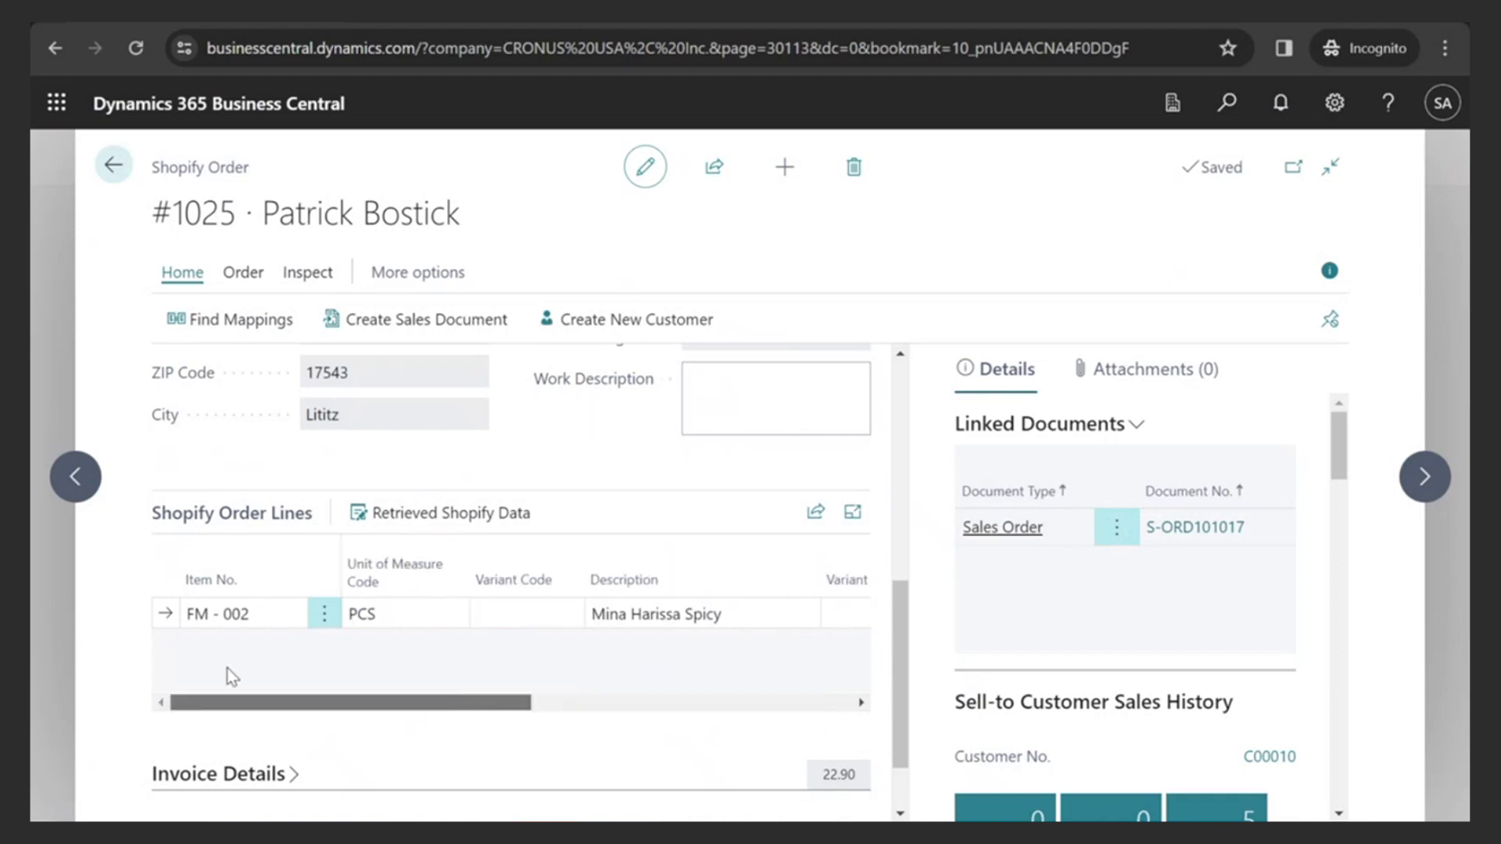
click(243, 275)
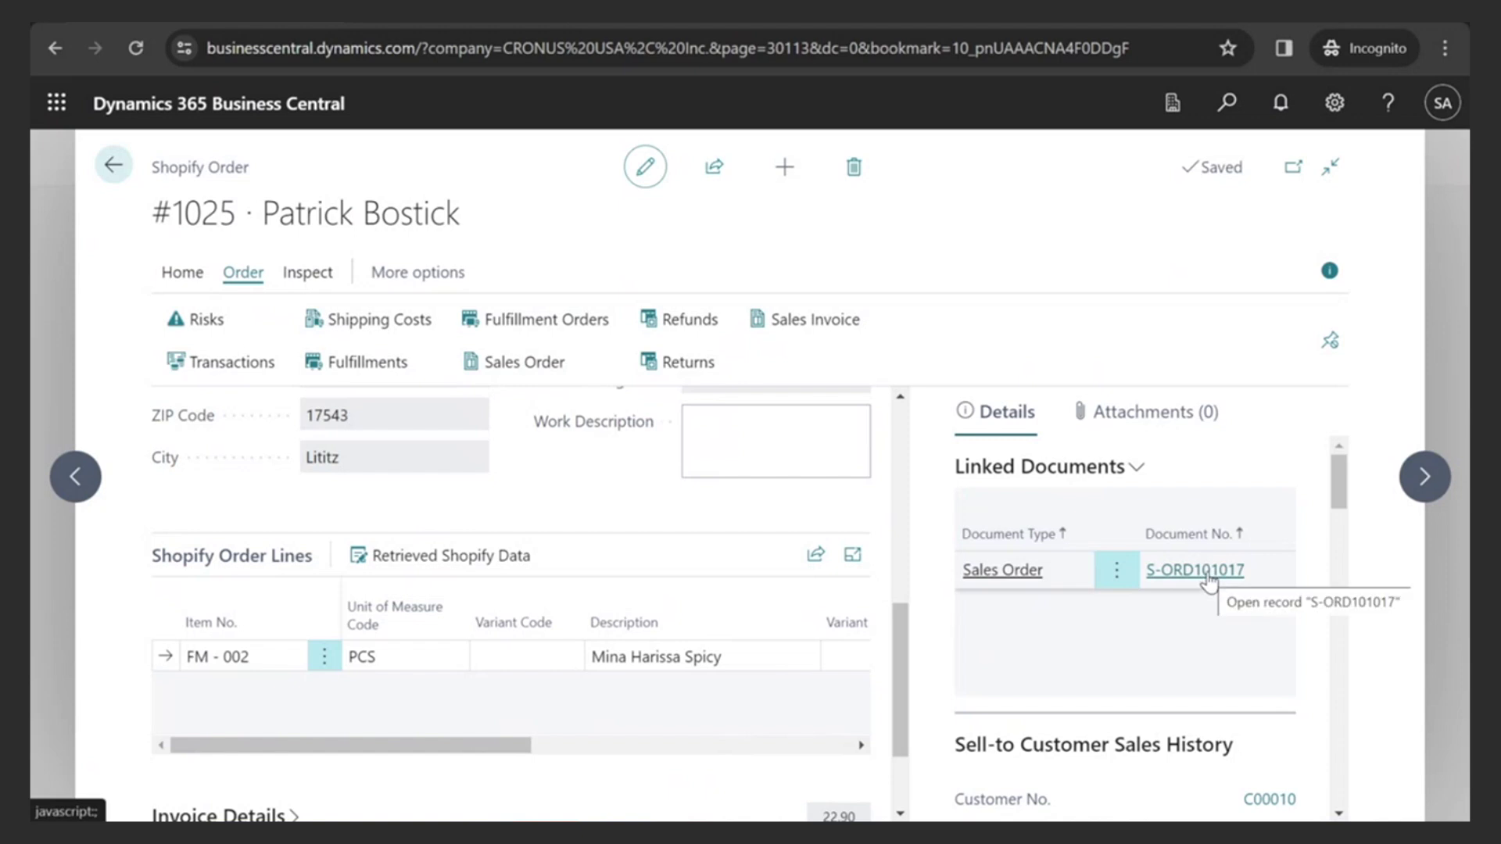
- Open the linked sales order, check its lines with 22.90 subtotal, then go back to the home page
click(641, 319)
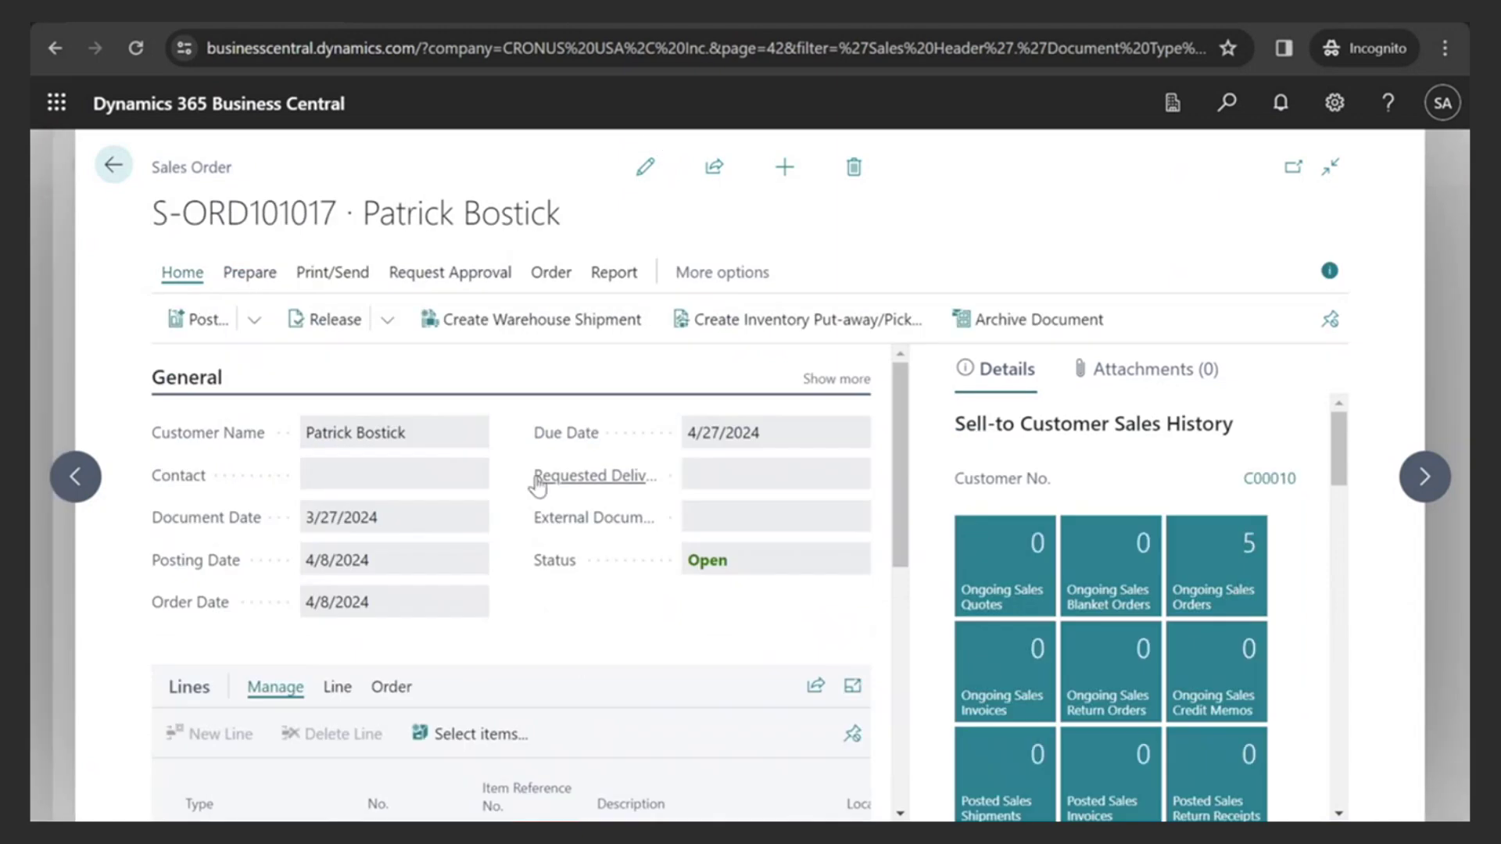
scroll(522, 502, down, 7)
scroll(538, 498, up, 5)
scroll(510, 563, down, 1)
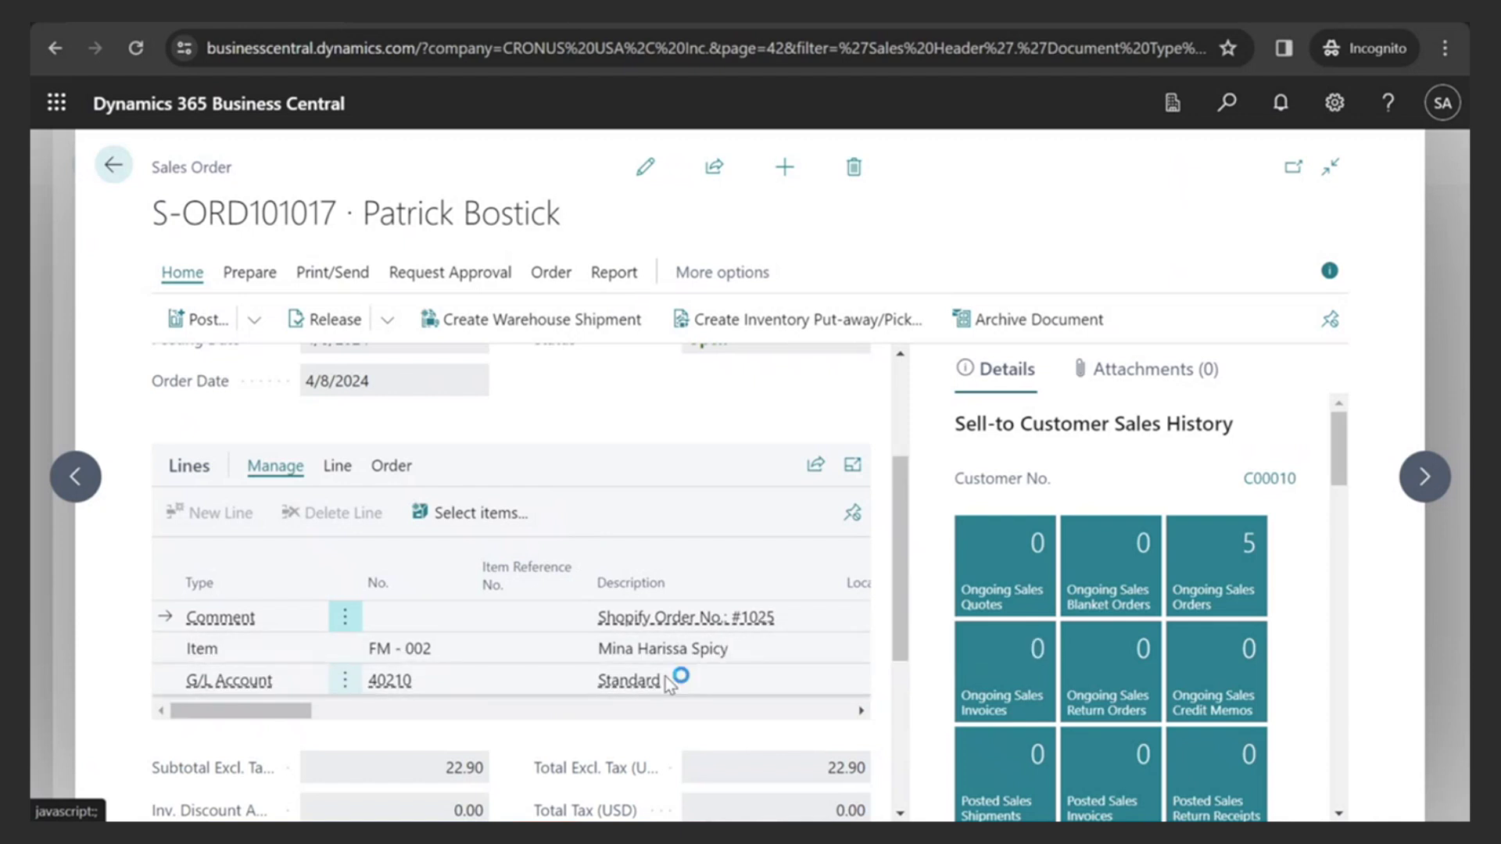
mouse_move(309, 718)
mouse_down()
mouse_move(465, 719)
mouse_move(304, 713)
mouse_up()
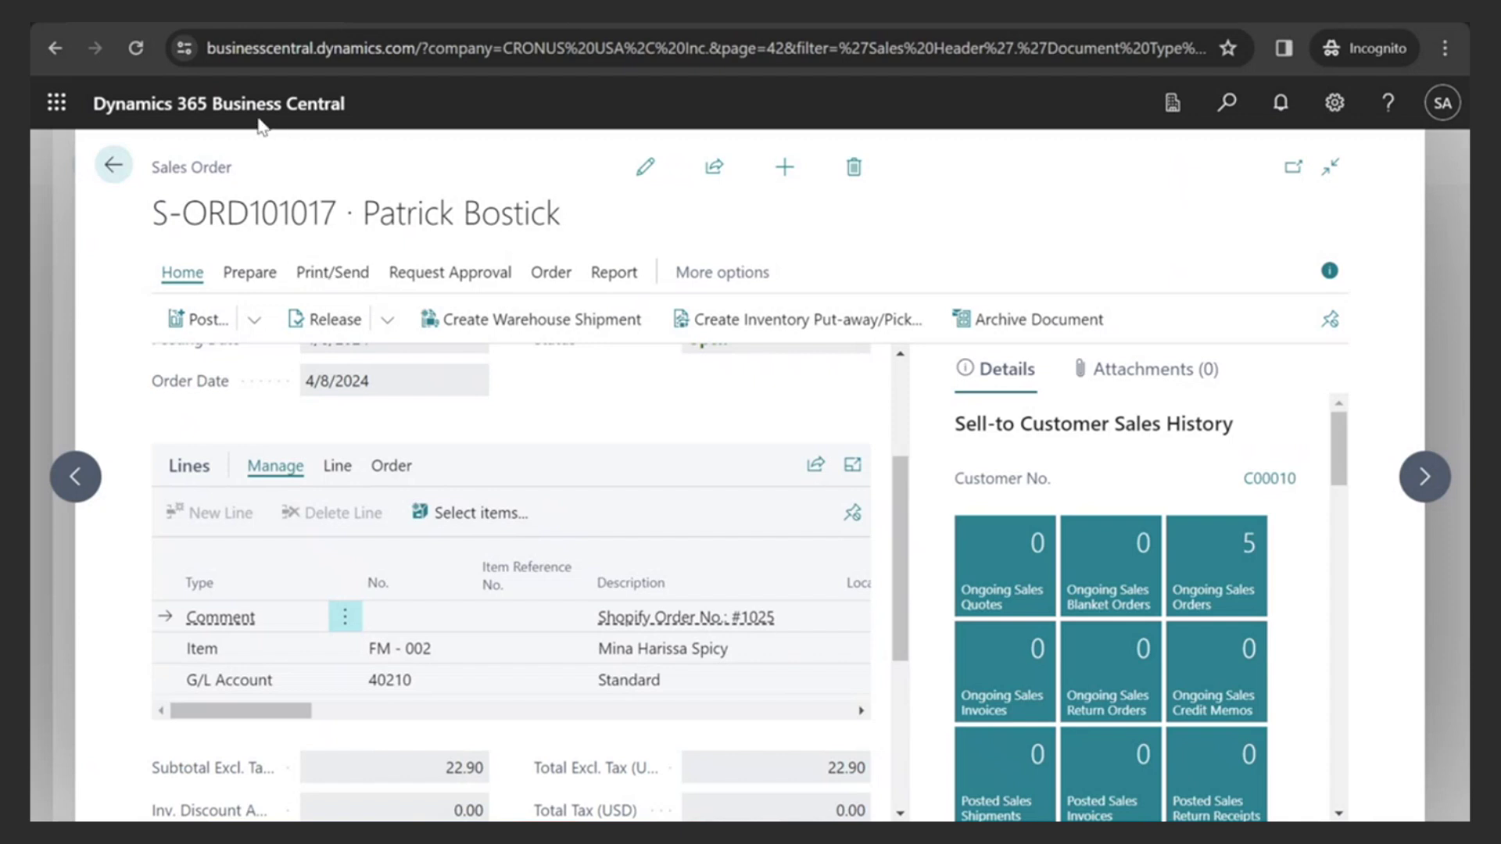
click(125, 171)
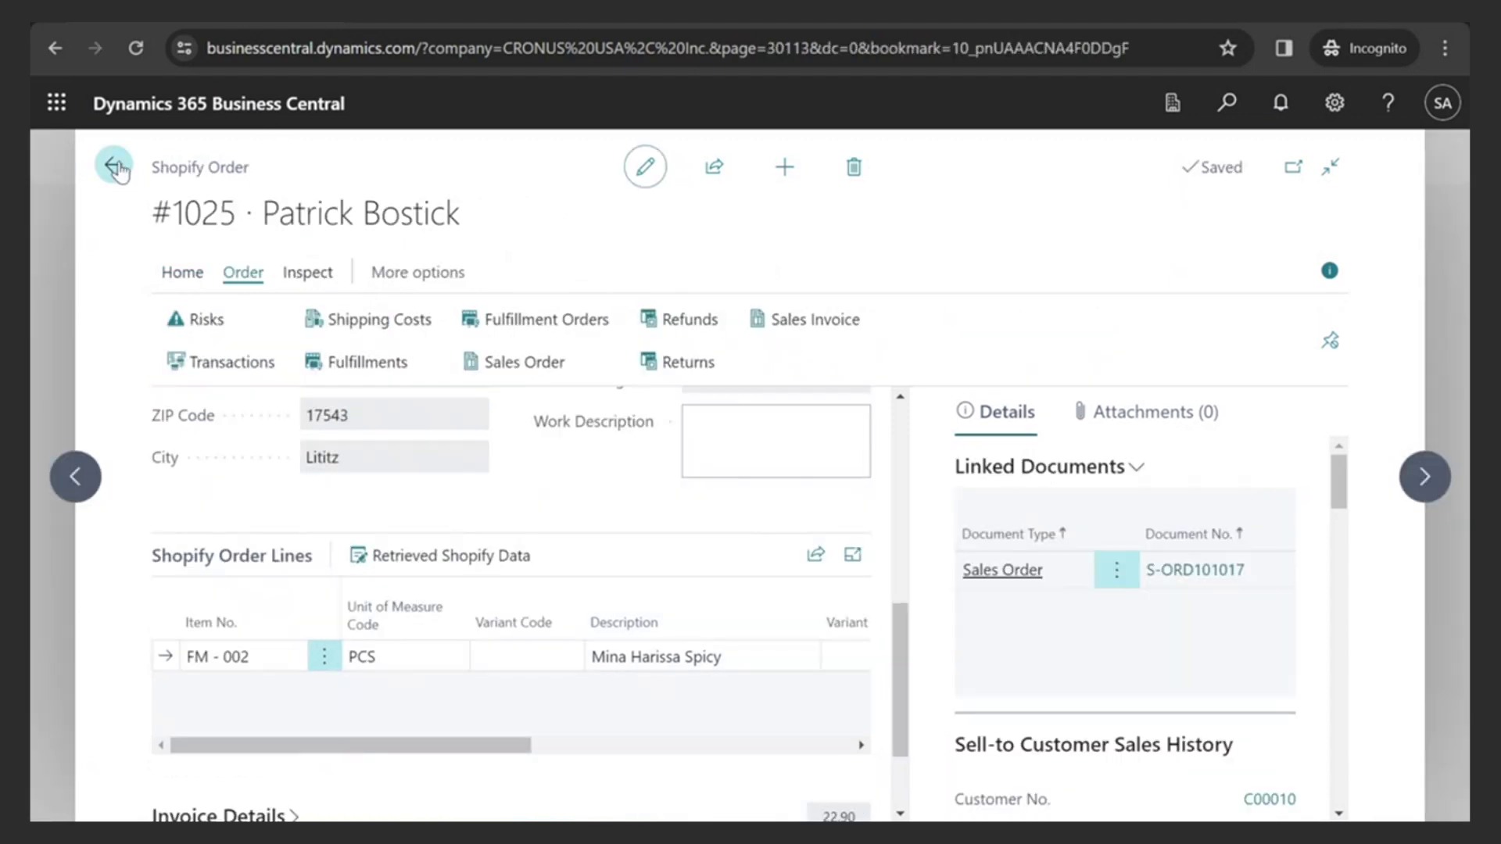
click(122, 165)
click(165, 169)
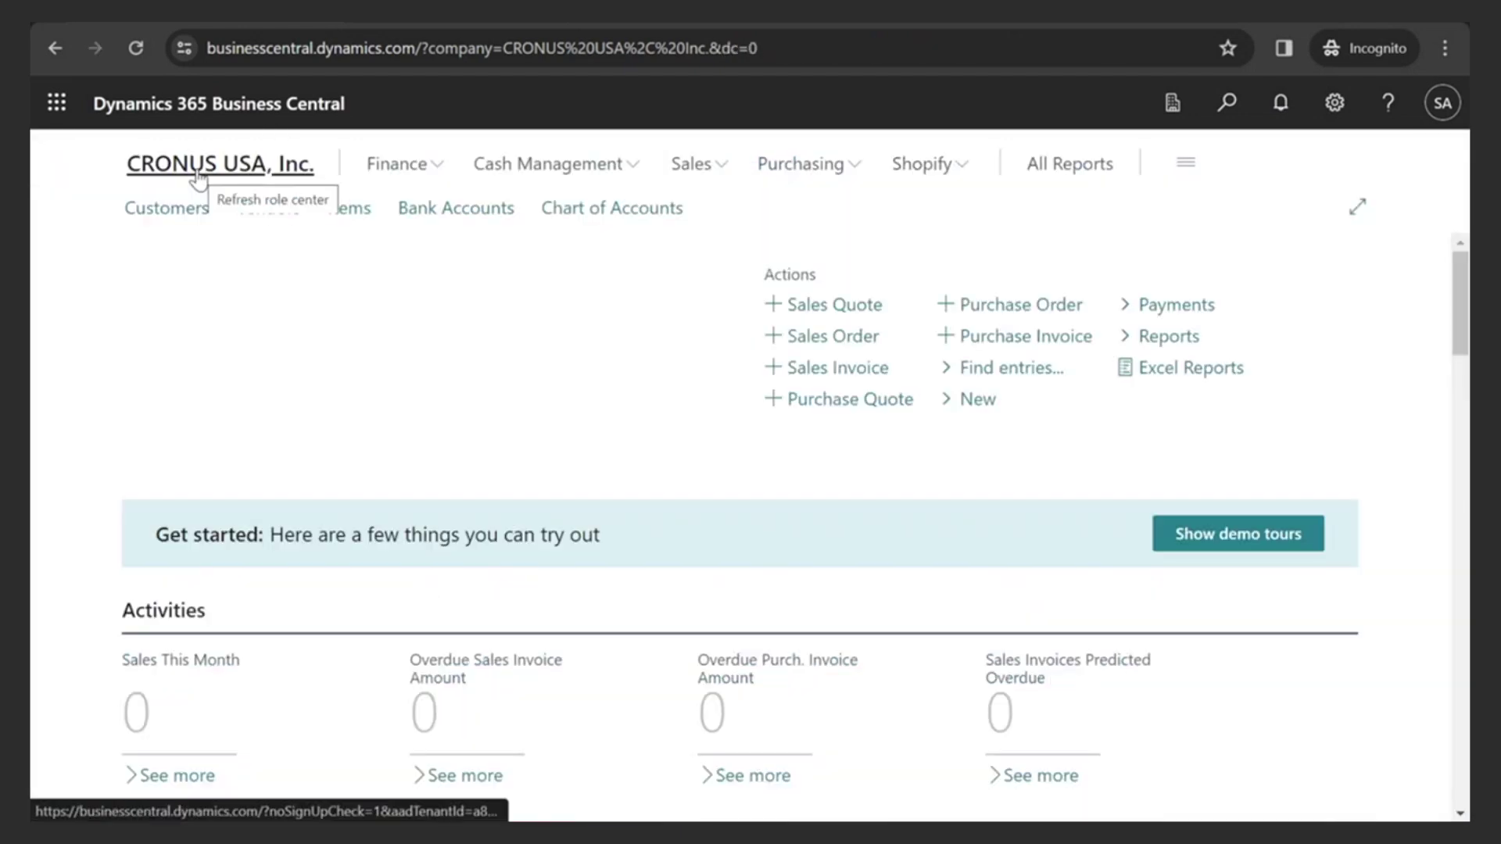